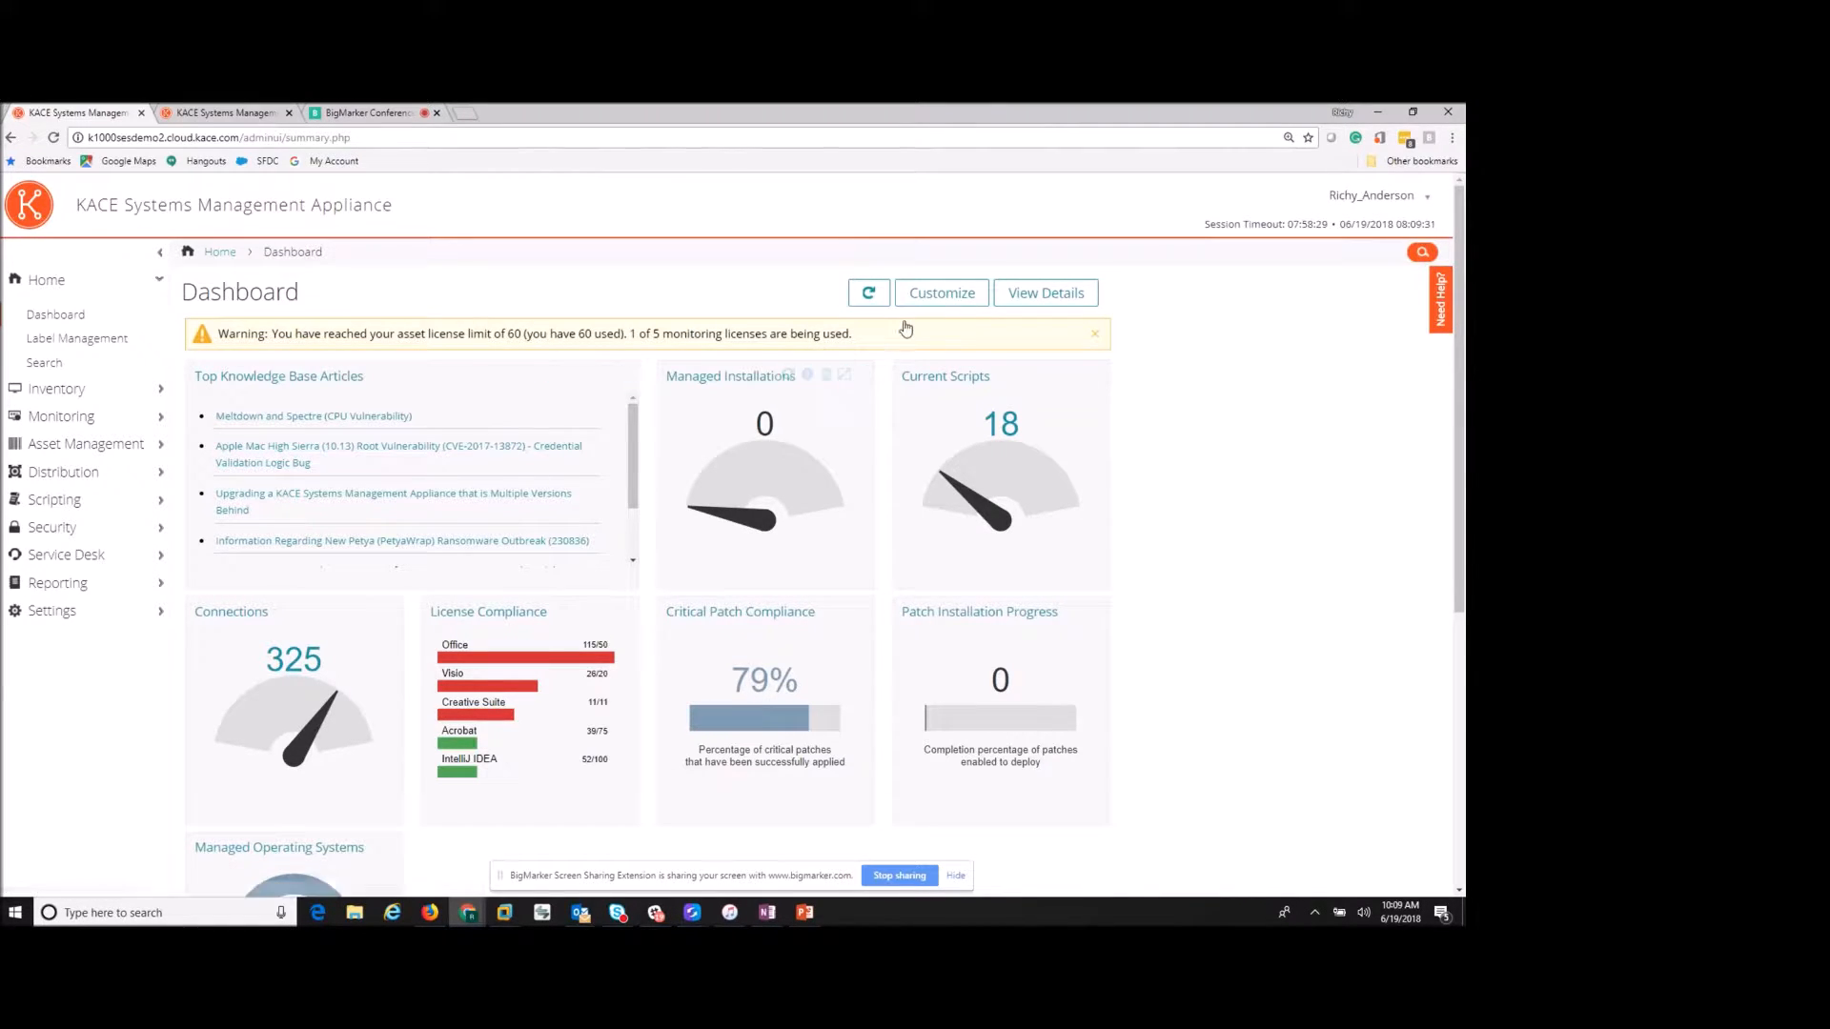
# - Install the Latest News Articles widget from the Widget Library, then go to Label Management
pyautogui.click(940, 296)
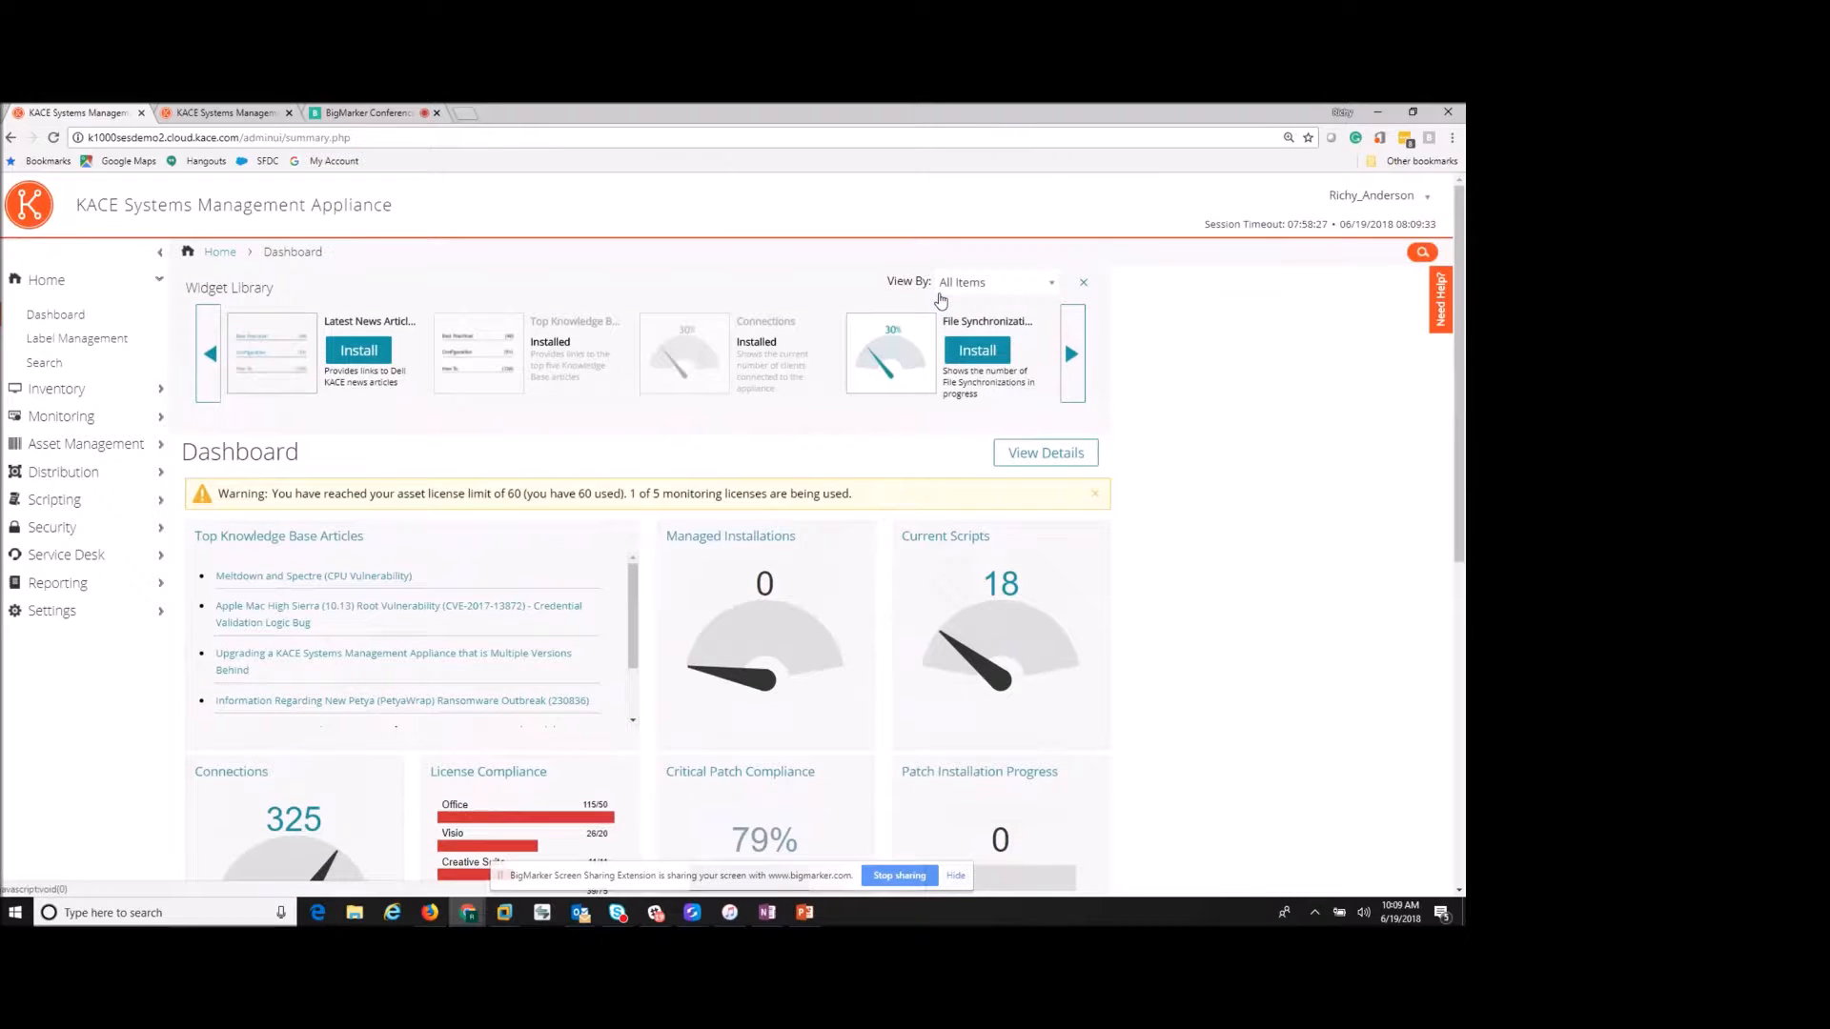
pyautogui.click(388, 359)
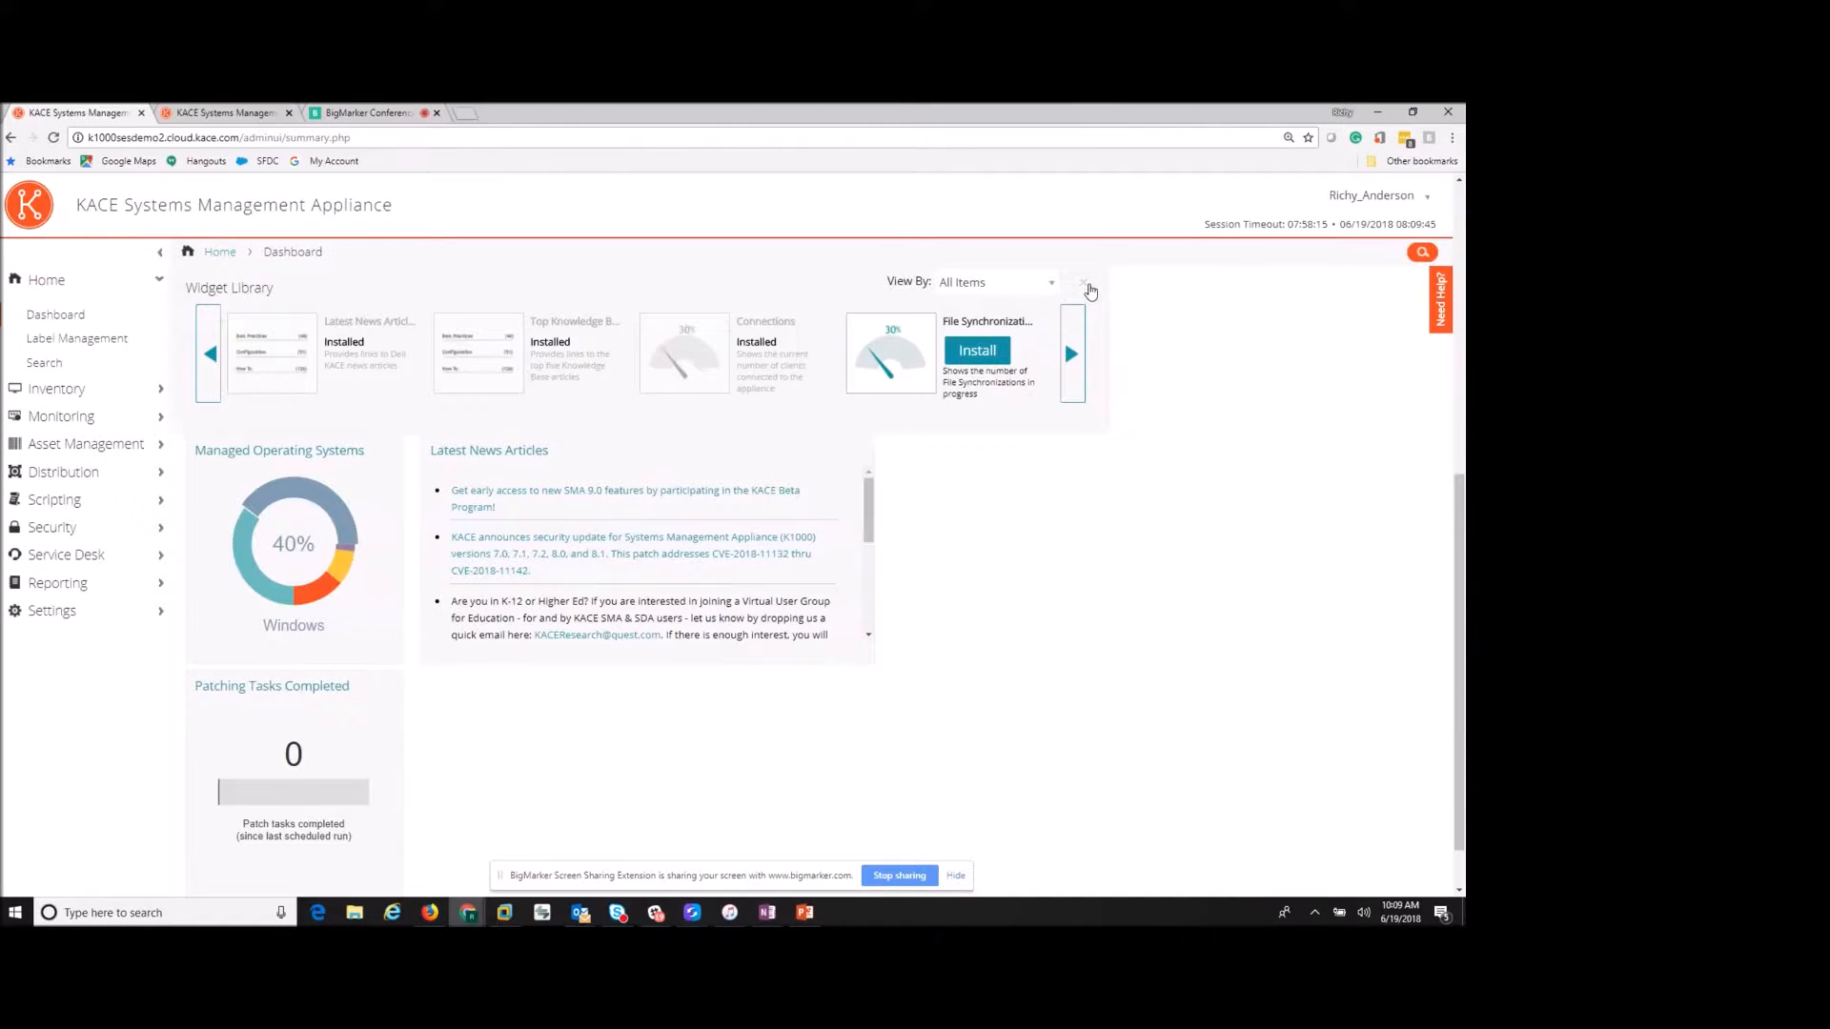
pyautogui.click(1089, 291)
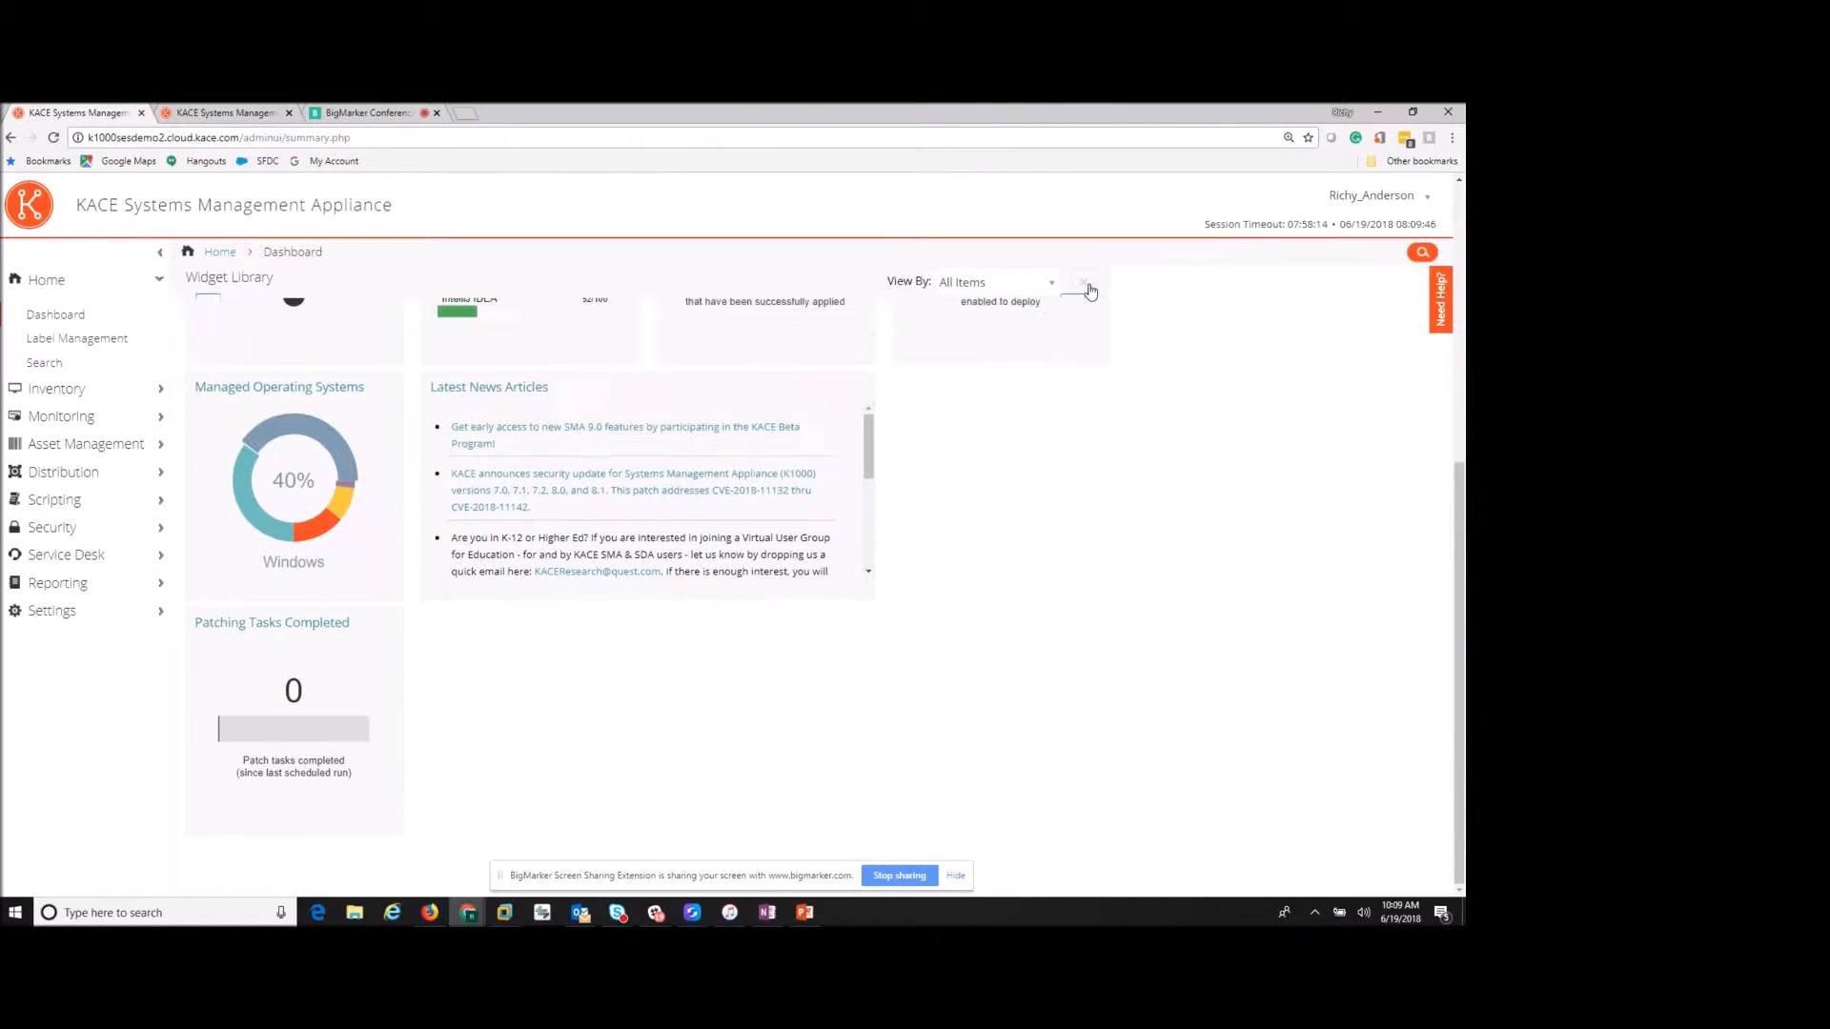
pyautogui.click(57, 345)
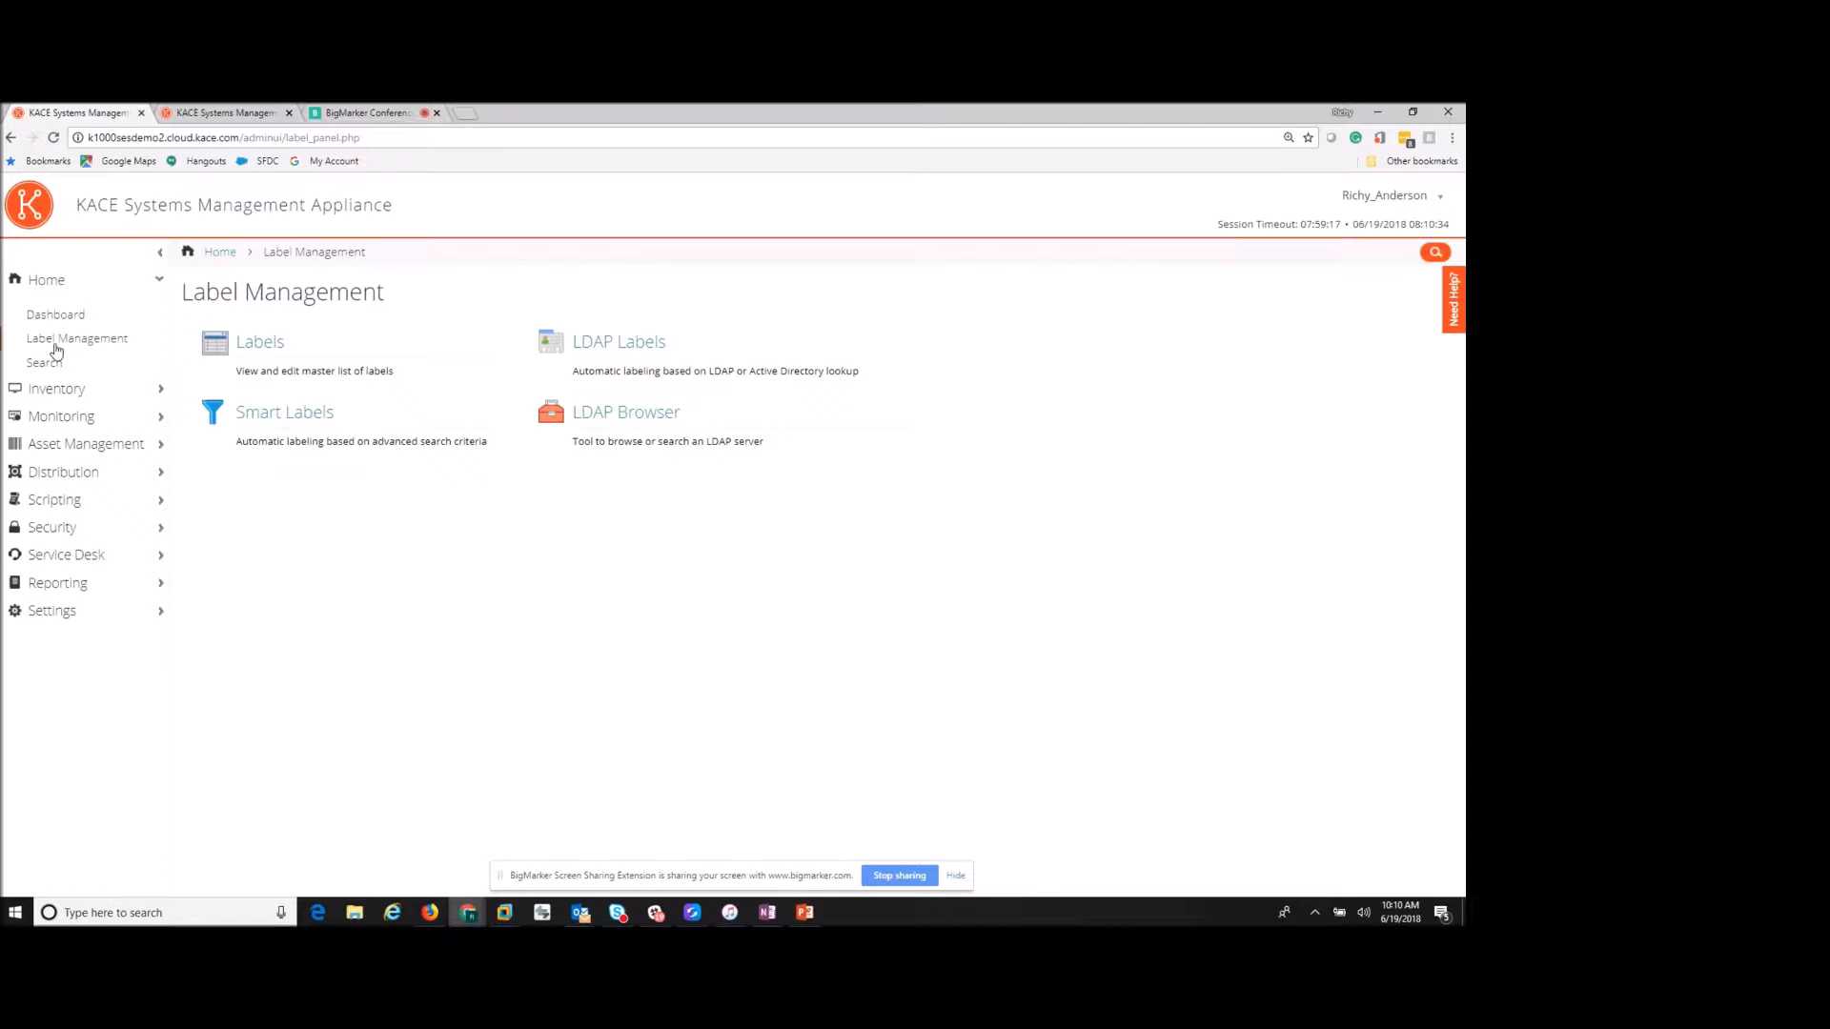
# - Show the Inventory Devices list covering all 457 managed machines
pyautogui.click(91, 388)
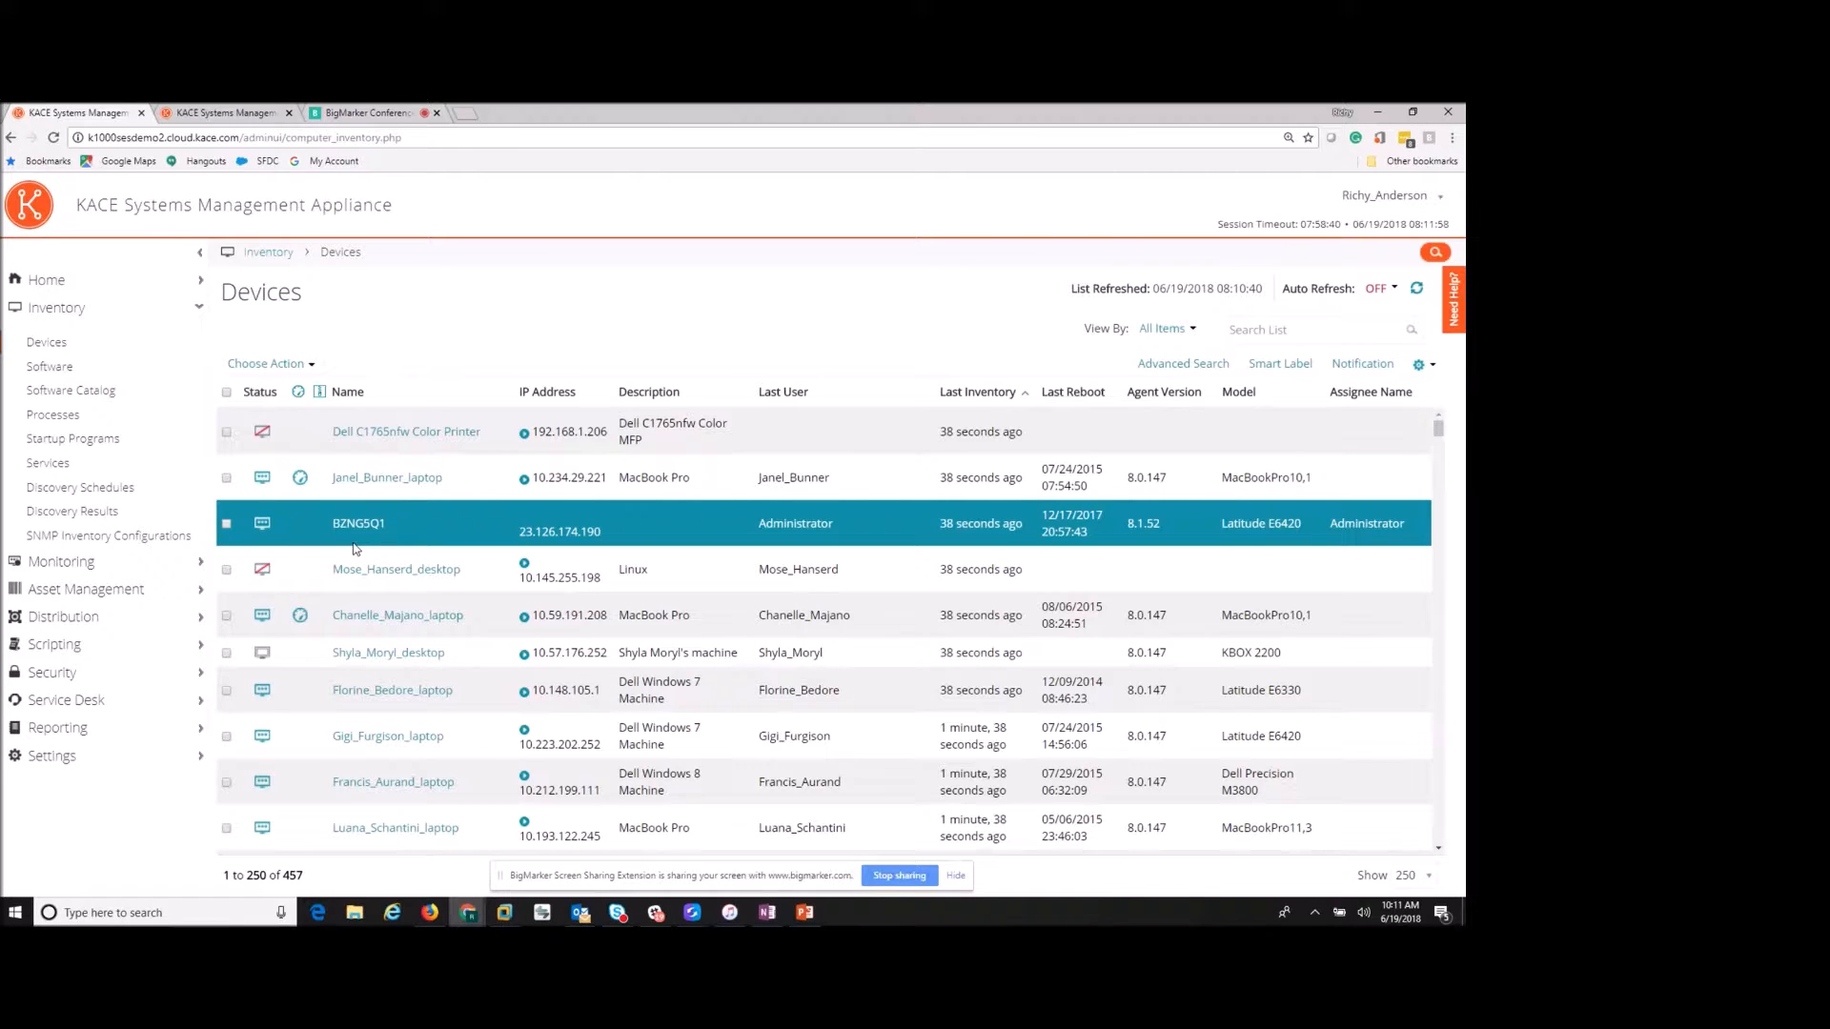
# - Filter devices by the D-Win10-5510 label and open the DSG2Q3CR72 device detail page
pyautogui.click(648, 579)
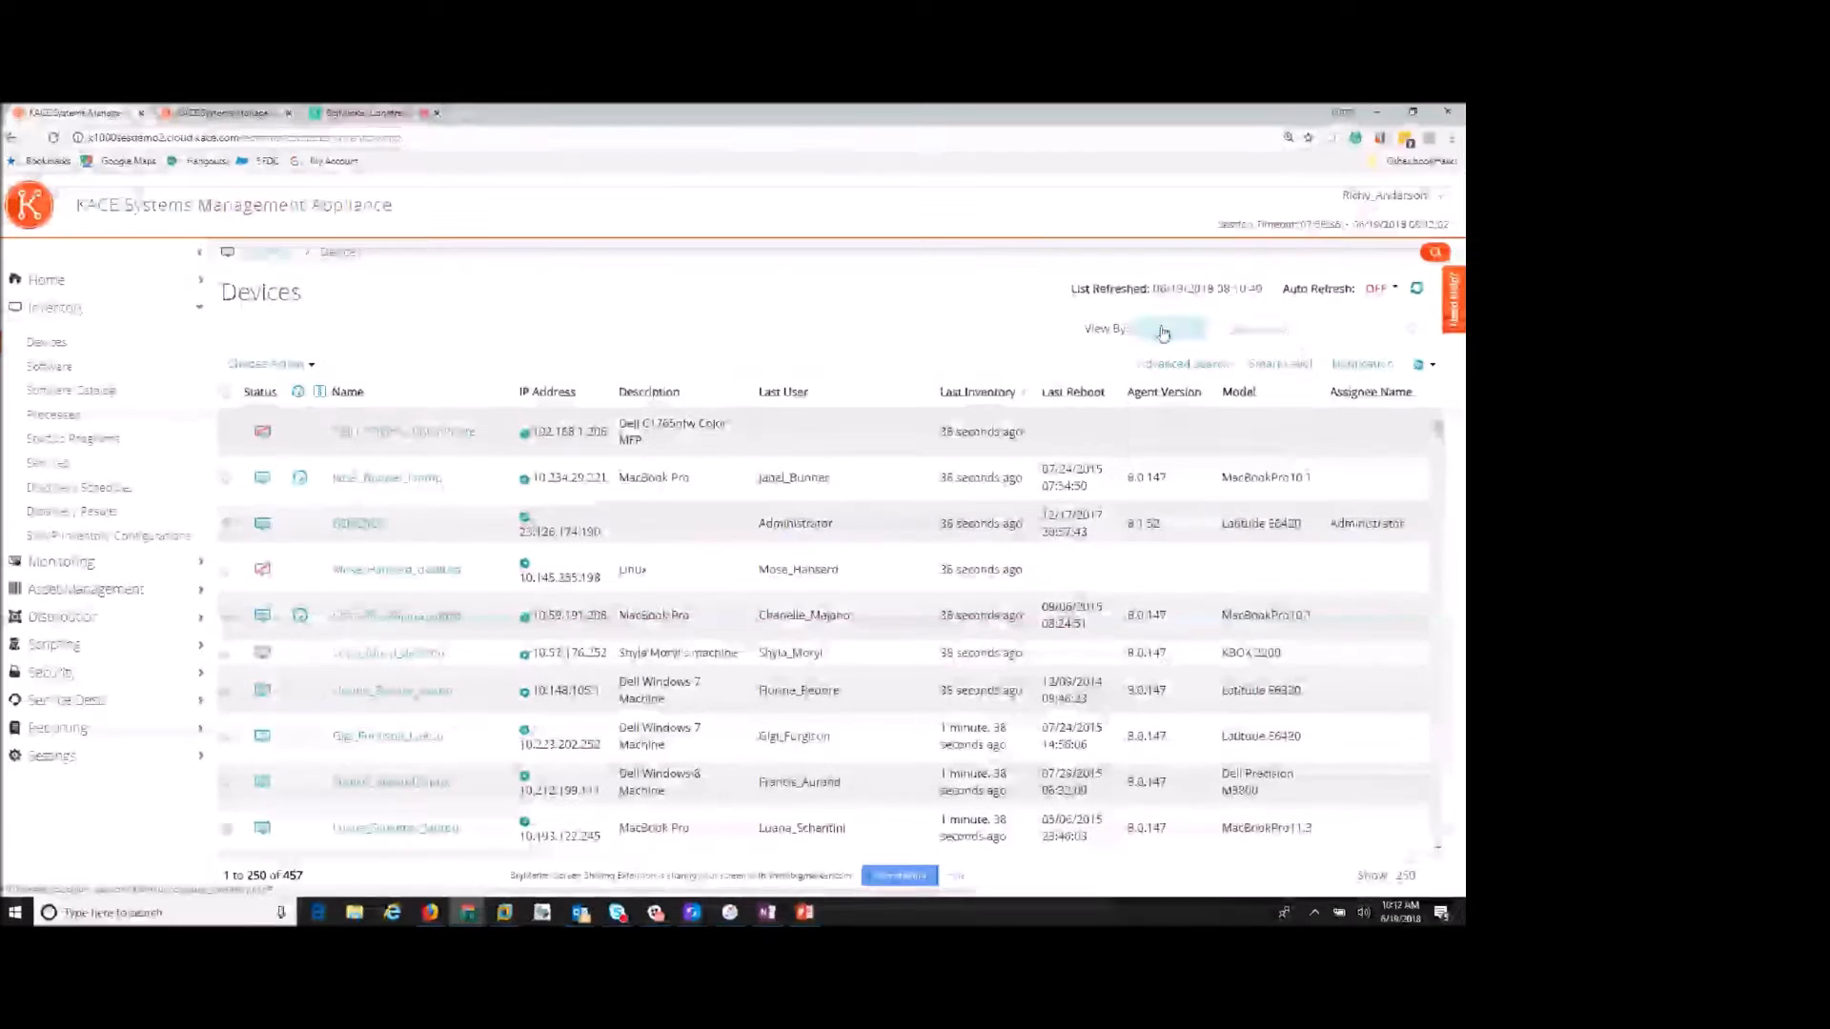
pyautogui.click(1163, 328)
pyautogui.moveTo(1162, 380)
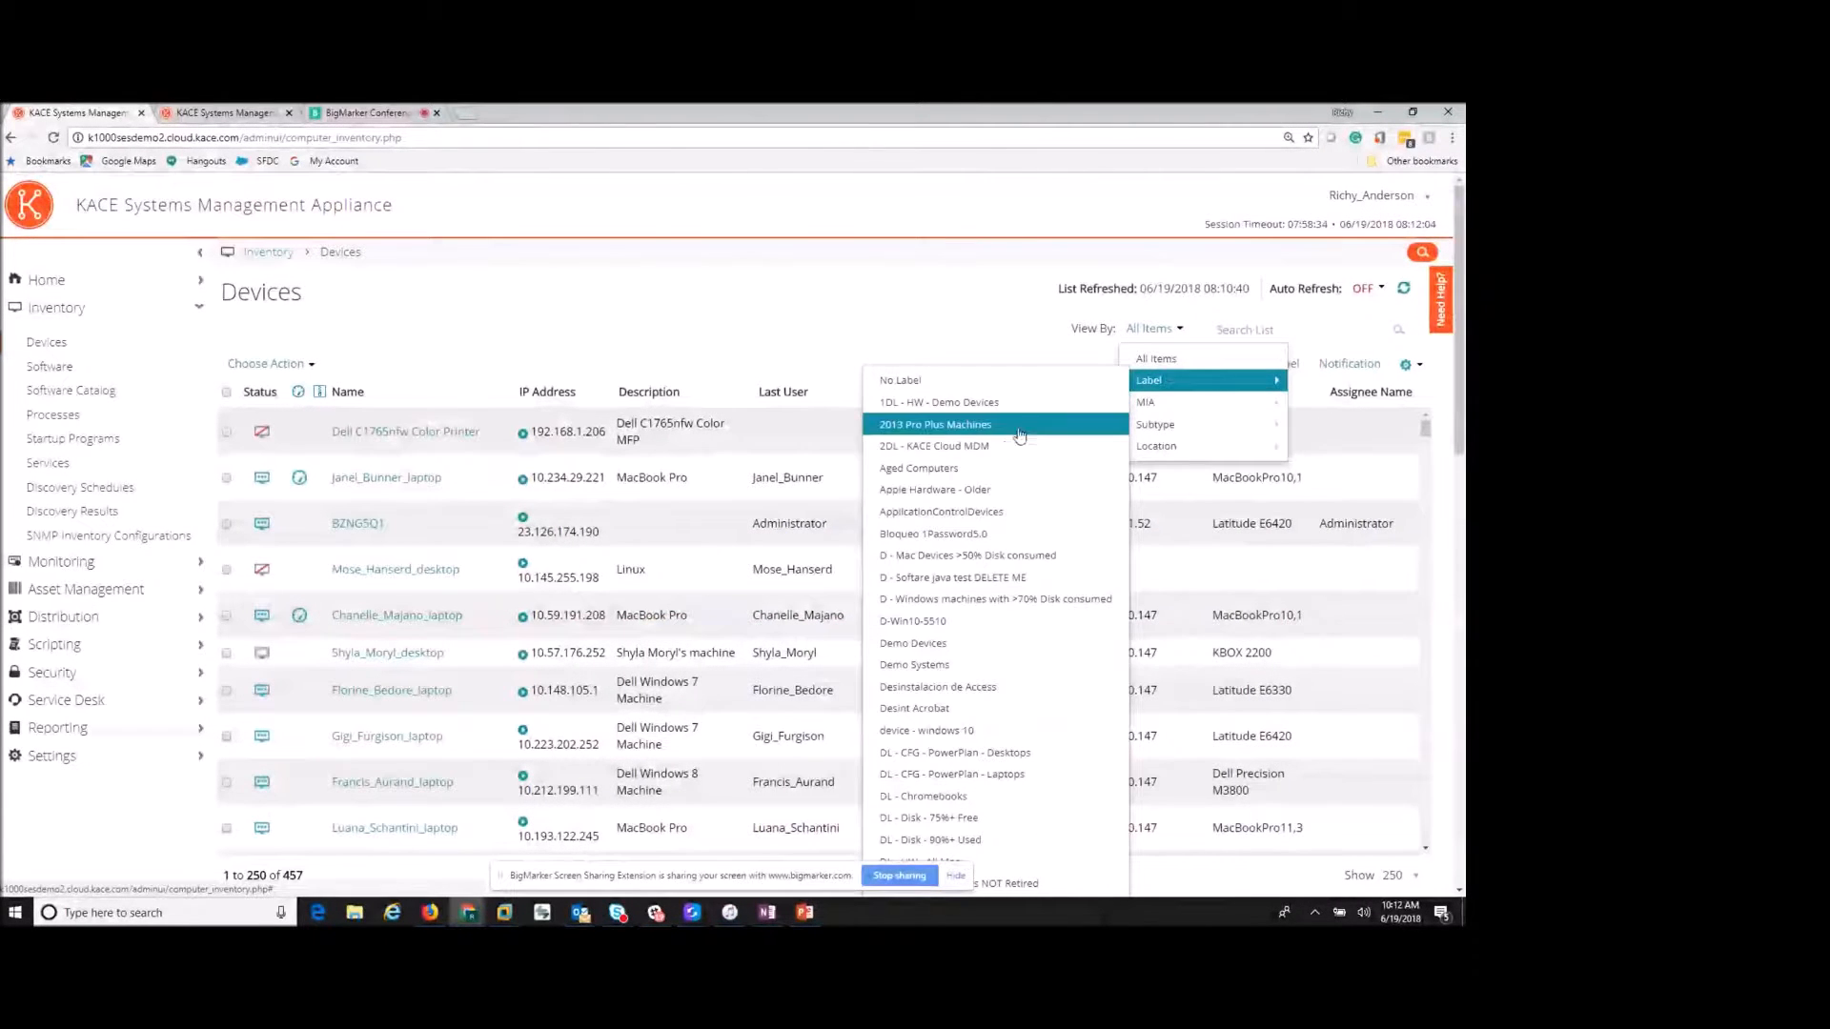
pyautogui.click(957, 617)
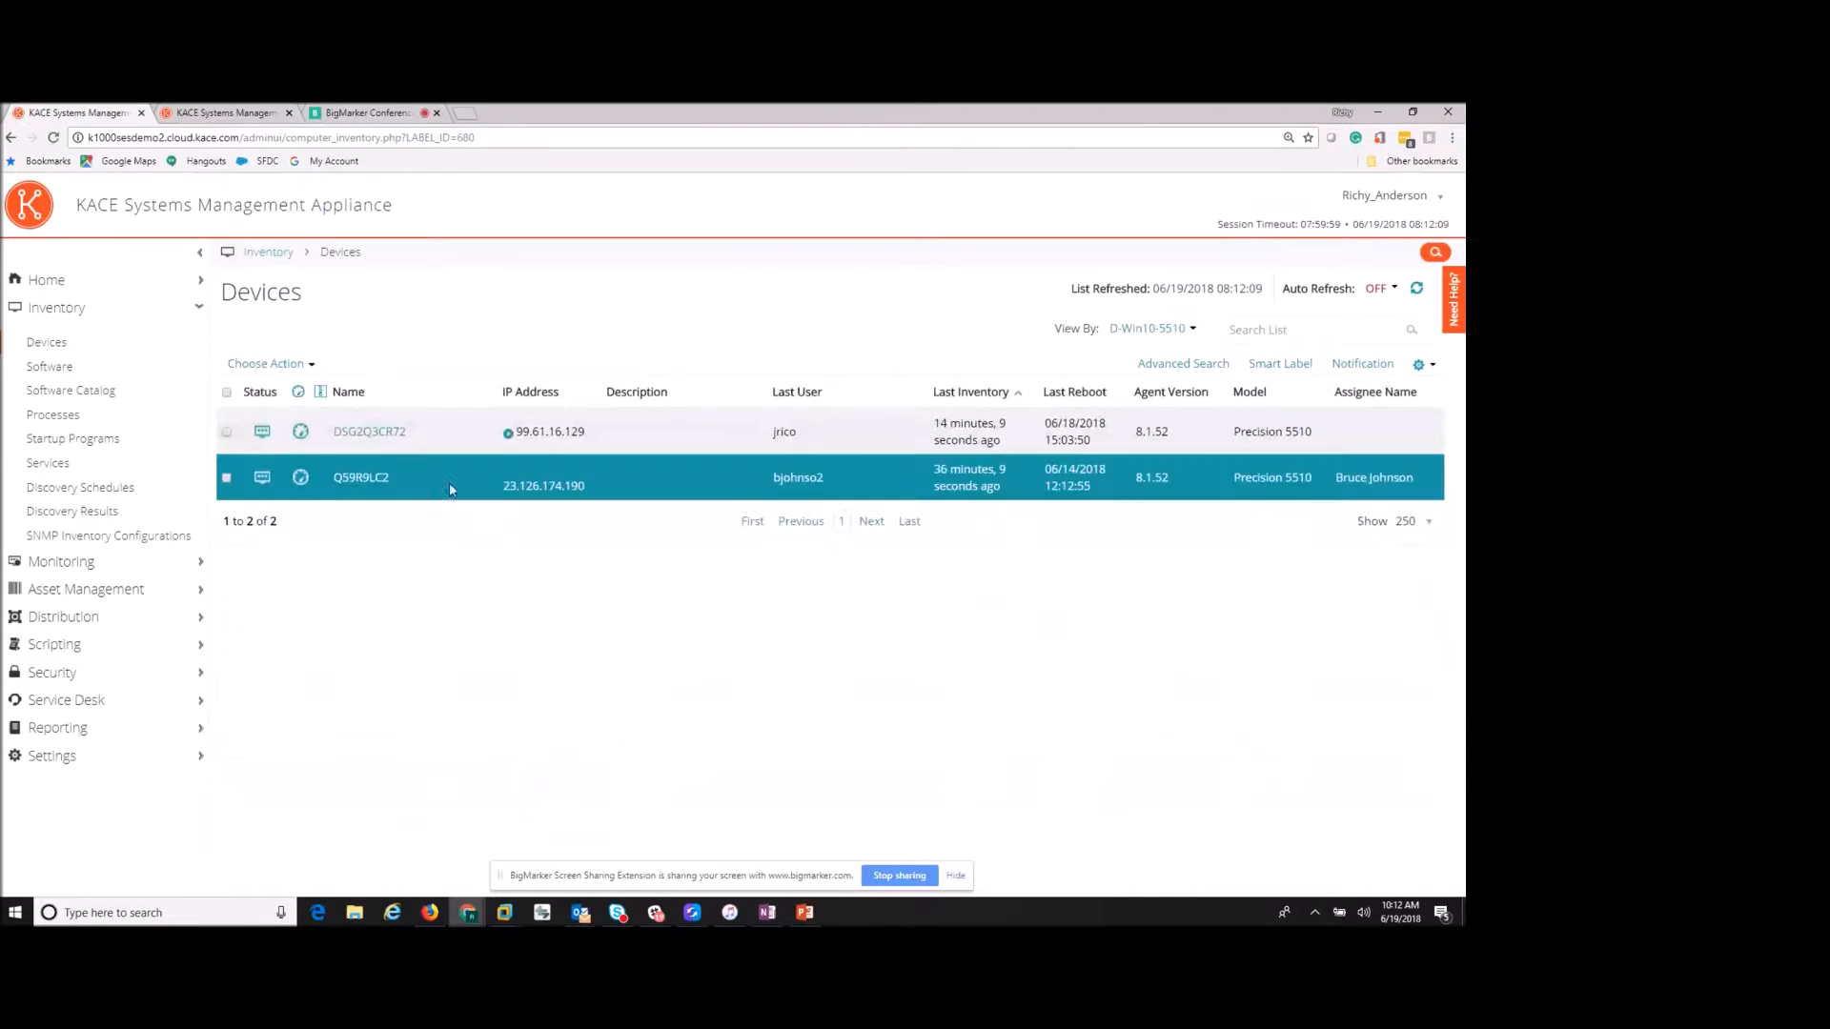
pyautogui.click(366, 436)
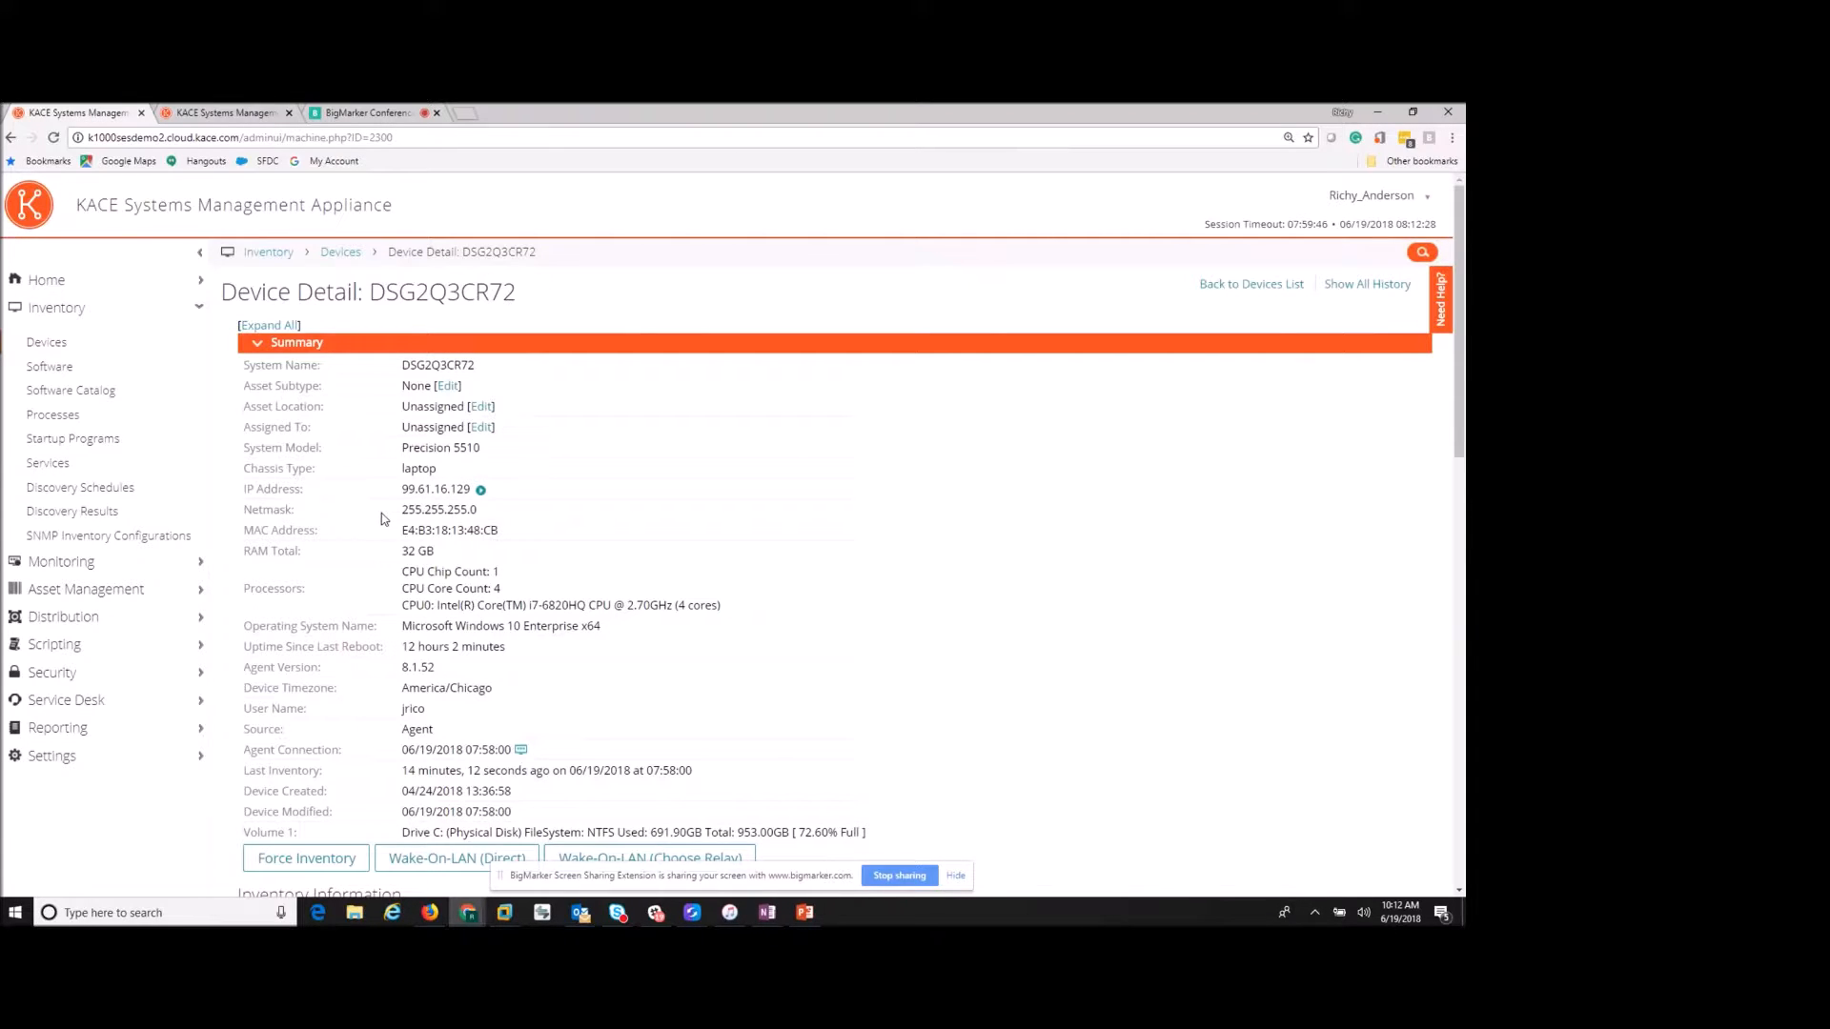
# - Expand DSG2Q3CR72's Hardware section and review its specs, service tag 2Q3CR72, warranties and BIOS
pyautogui.scroll(-1, 383, 514)
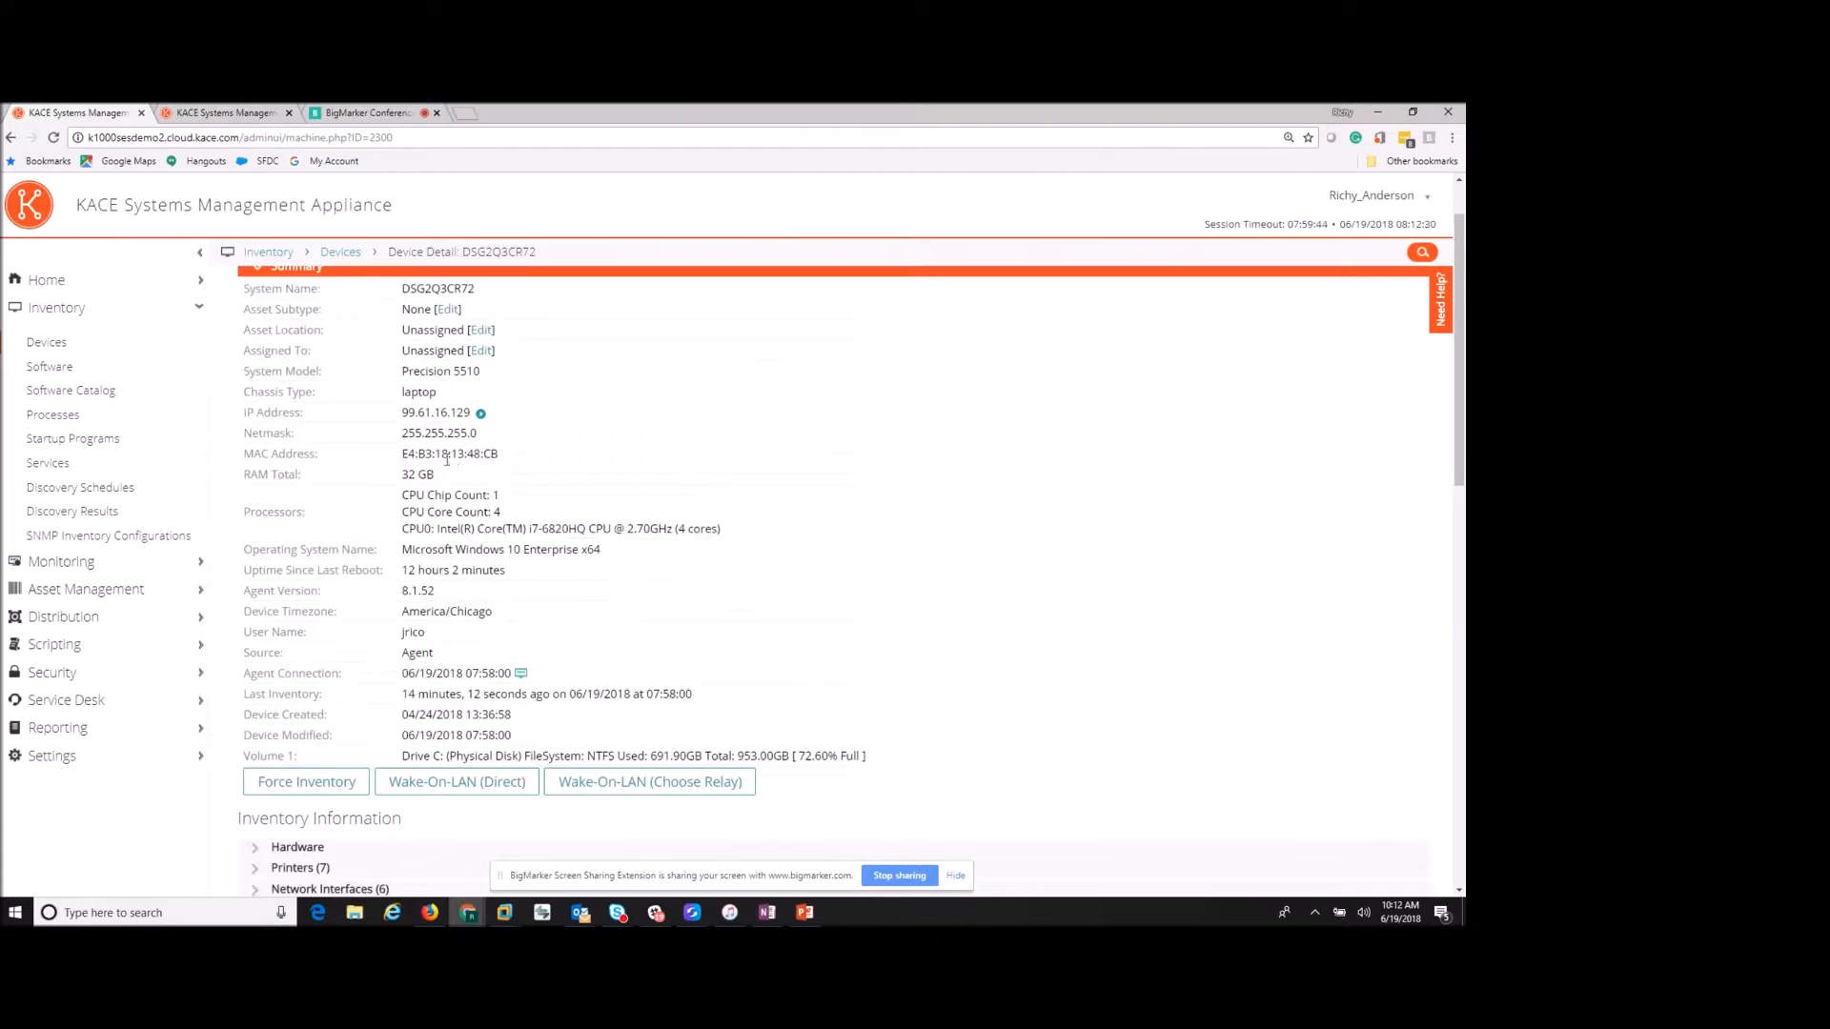
pyautogui.scroll(-1, 391, 481)
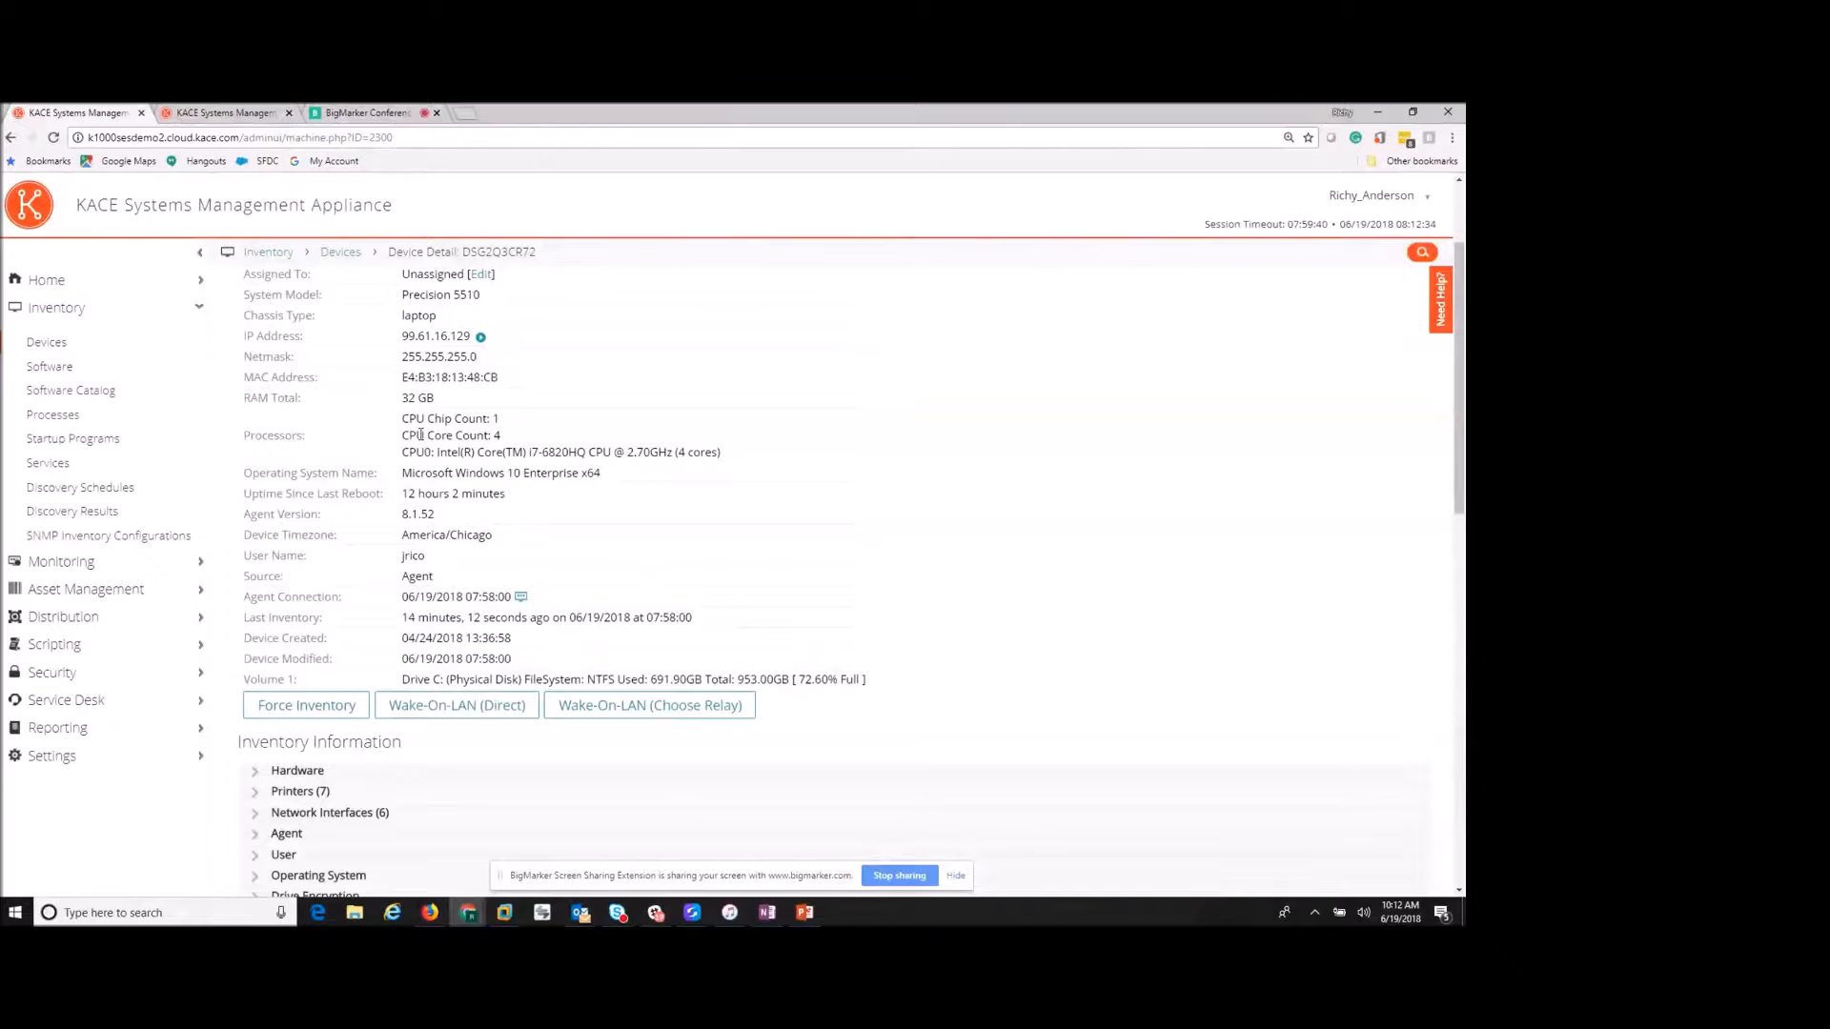
pyautogui.scroll(-1, 420, 435)
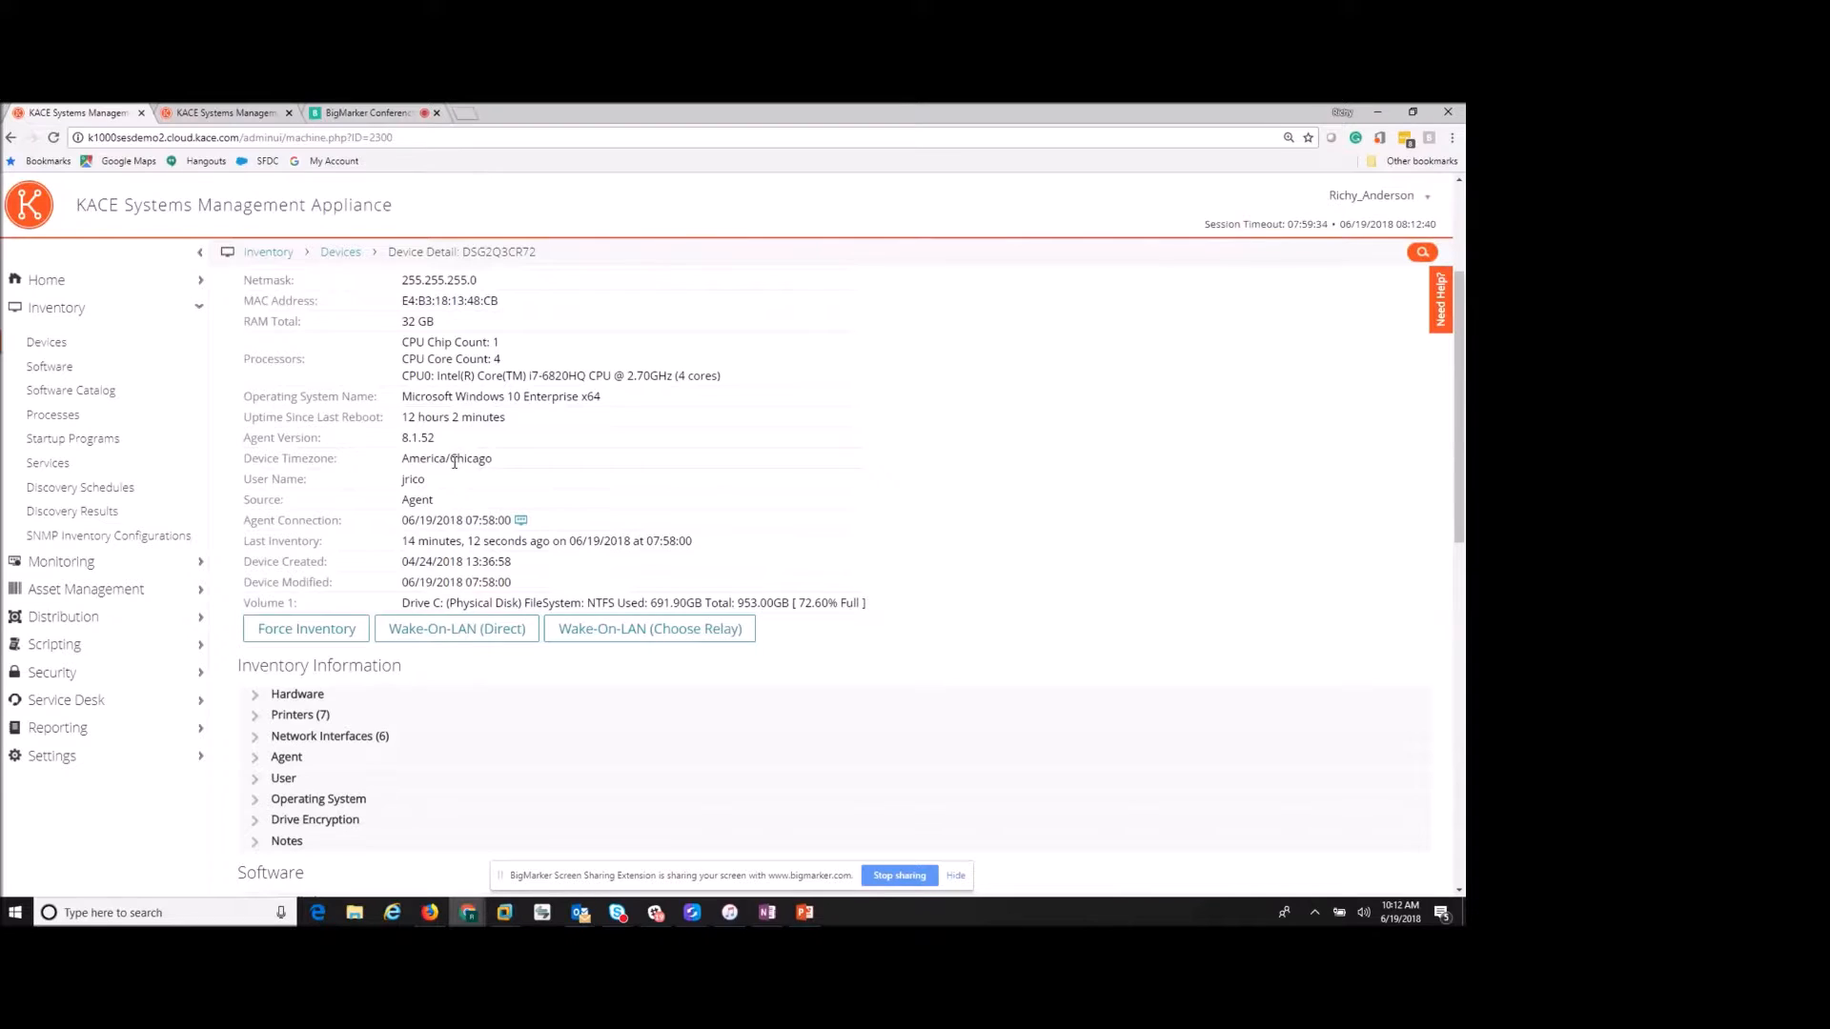
pyautogui.scroll(-2, 427, 505)
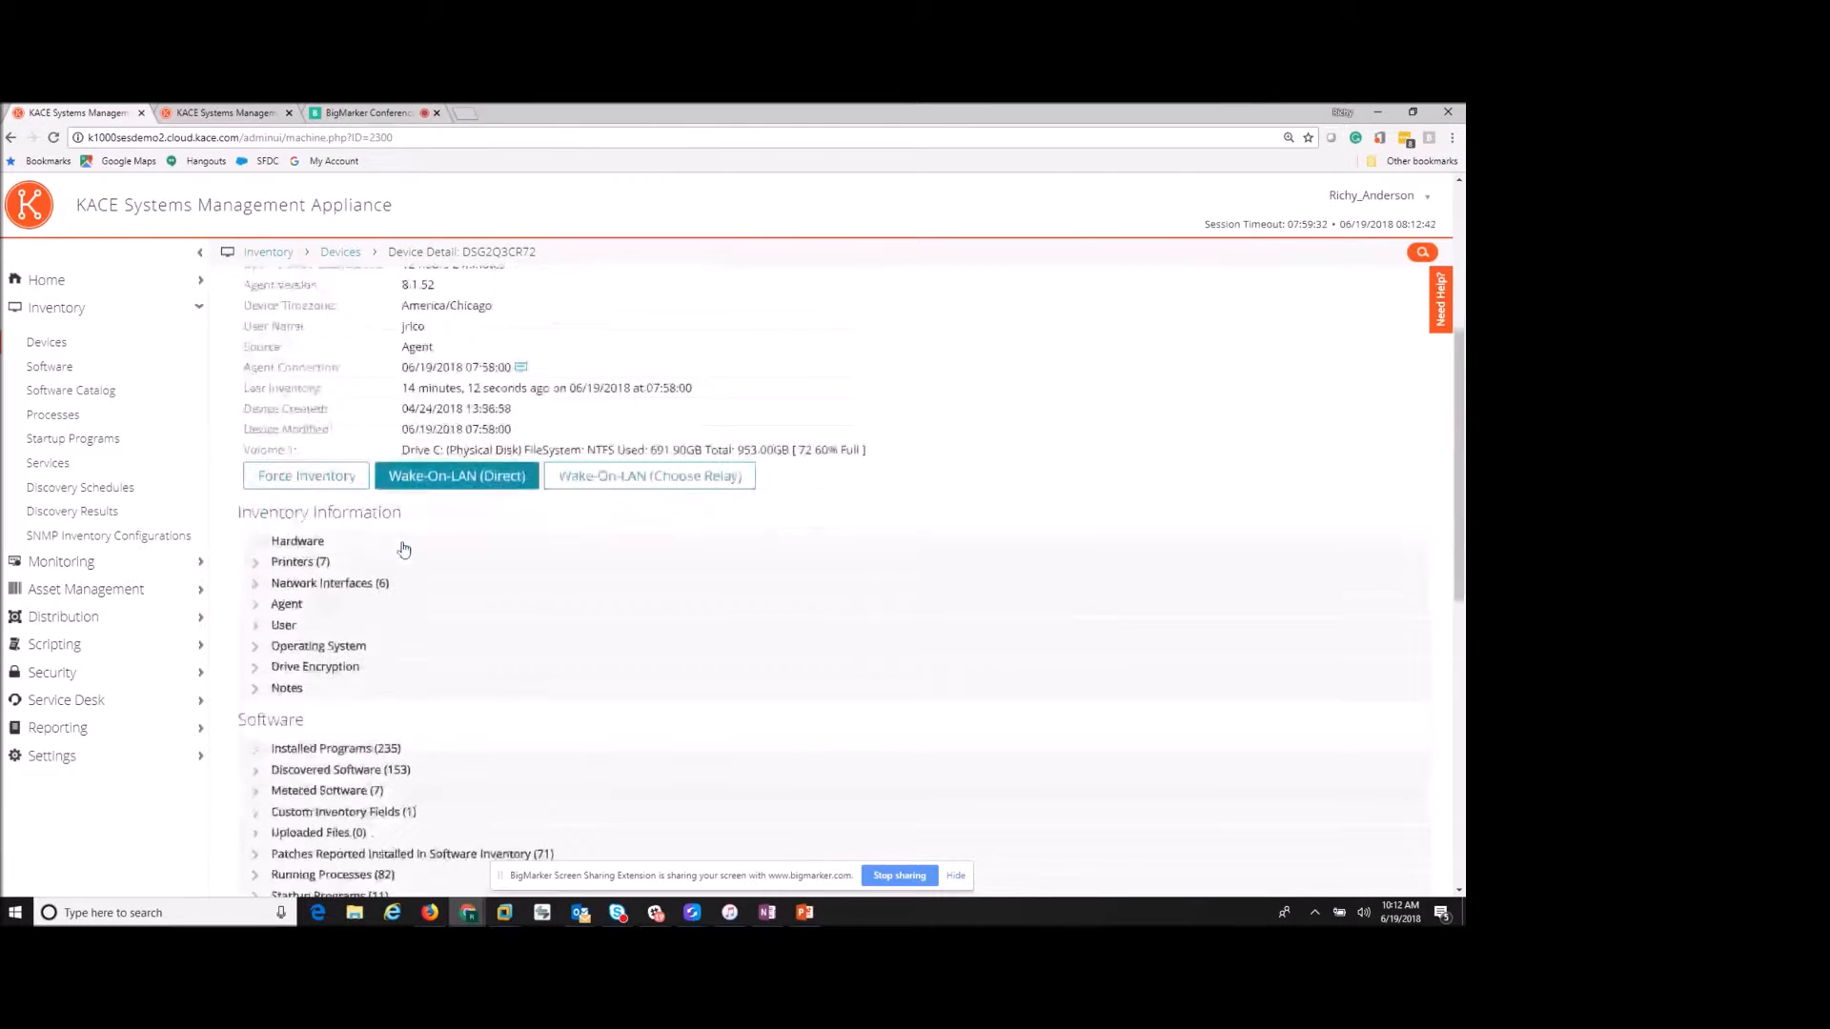
pyautogui.click(259, 543)
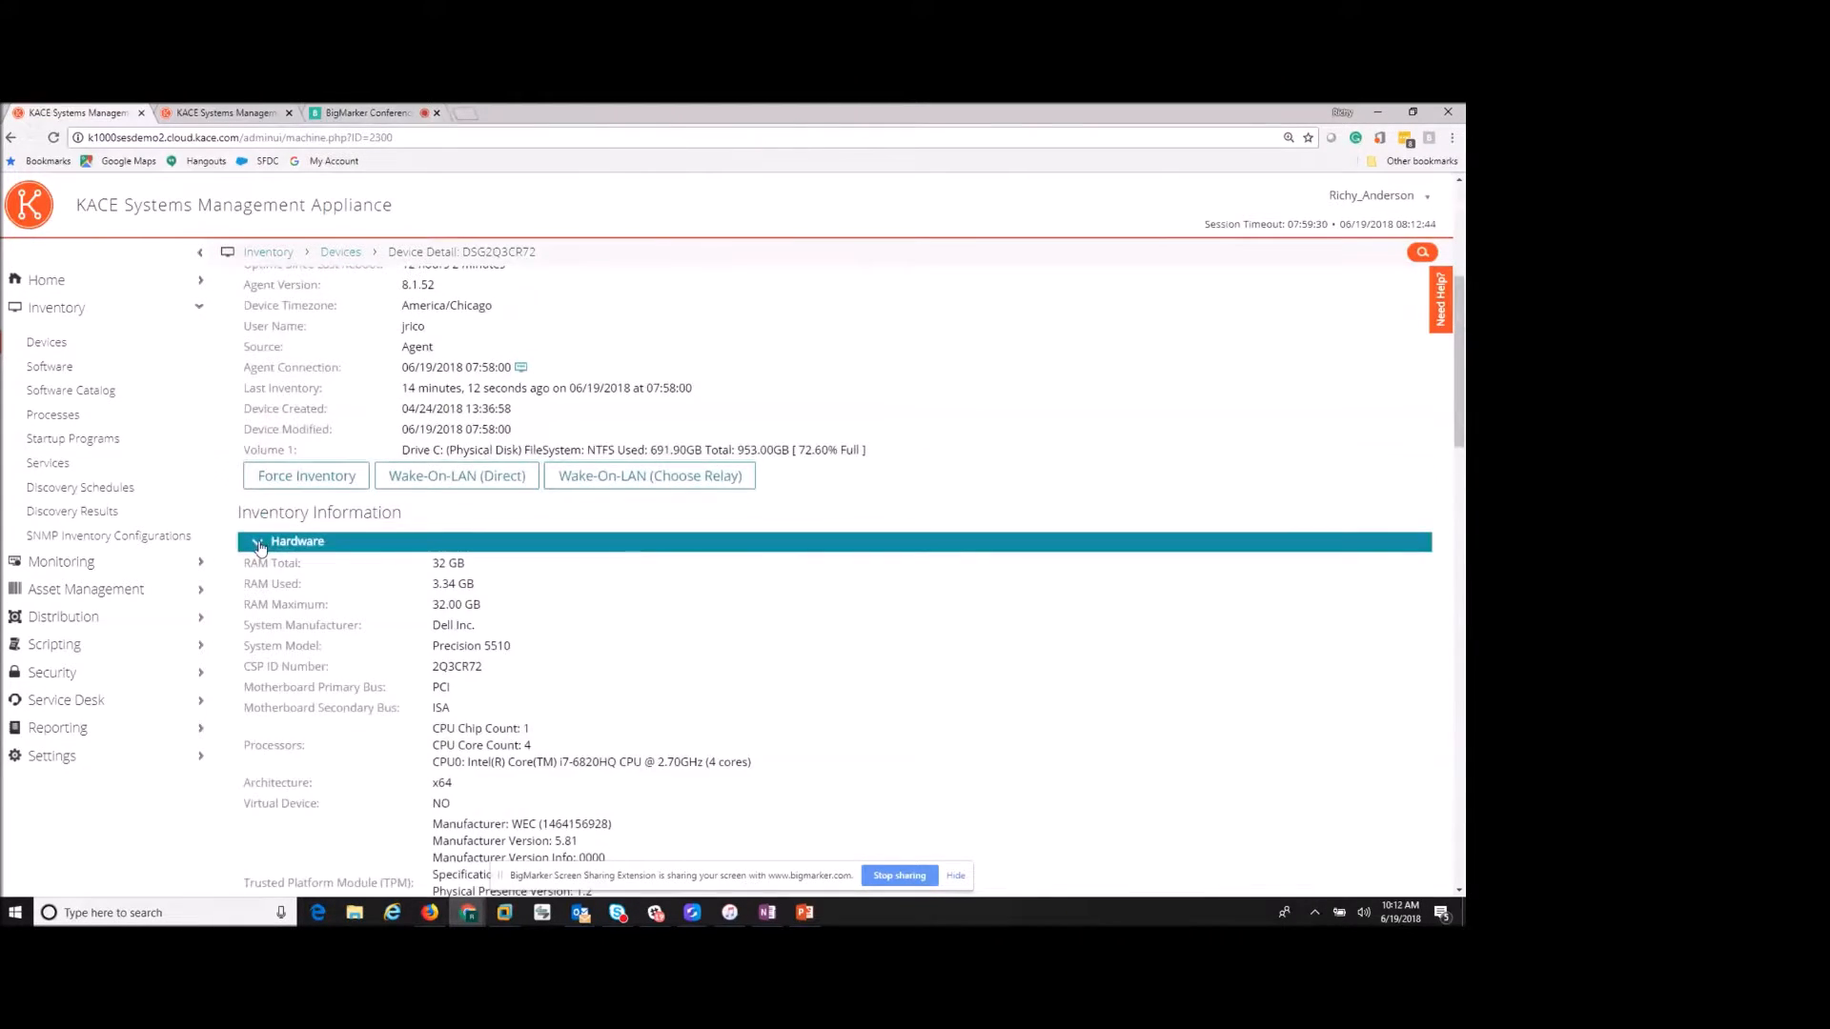
pyautogui.scroll(-1, 456, 487)
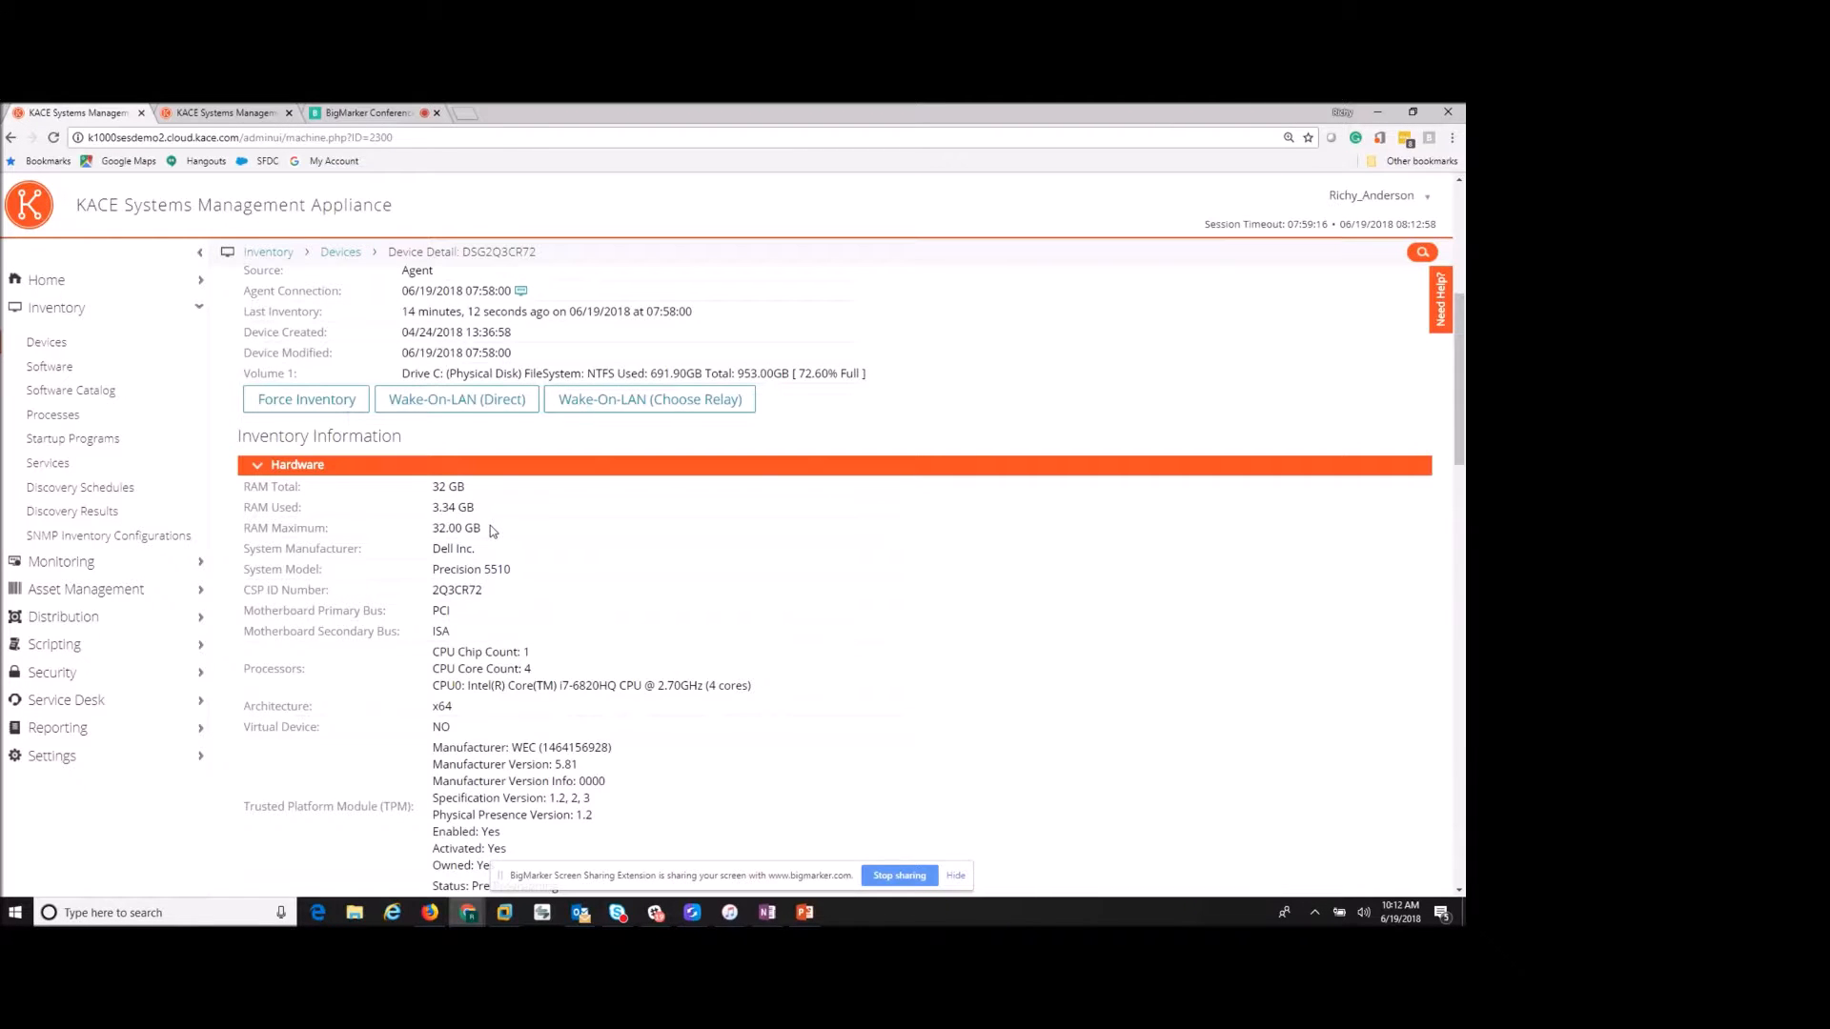
pyautogui.scroll(-5, 531, 585)
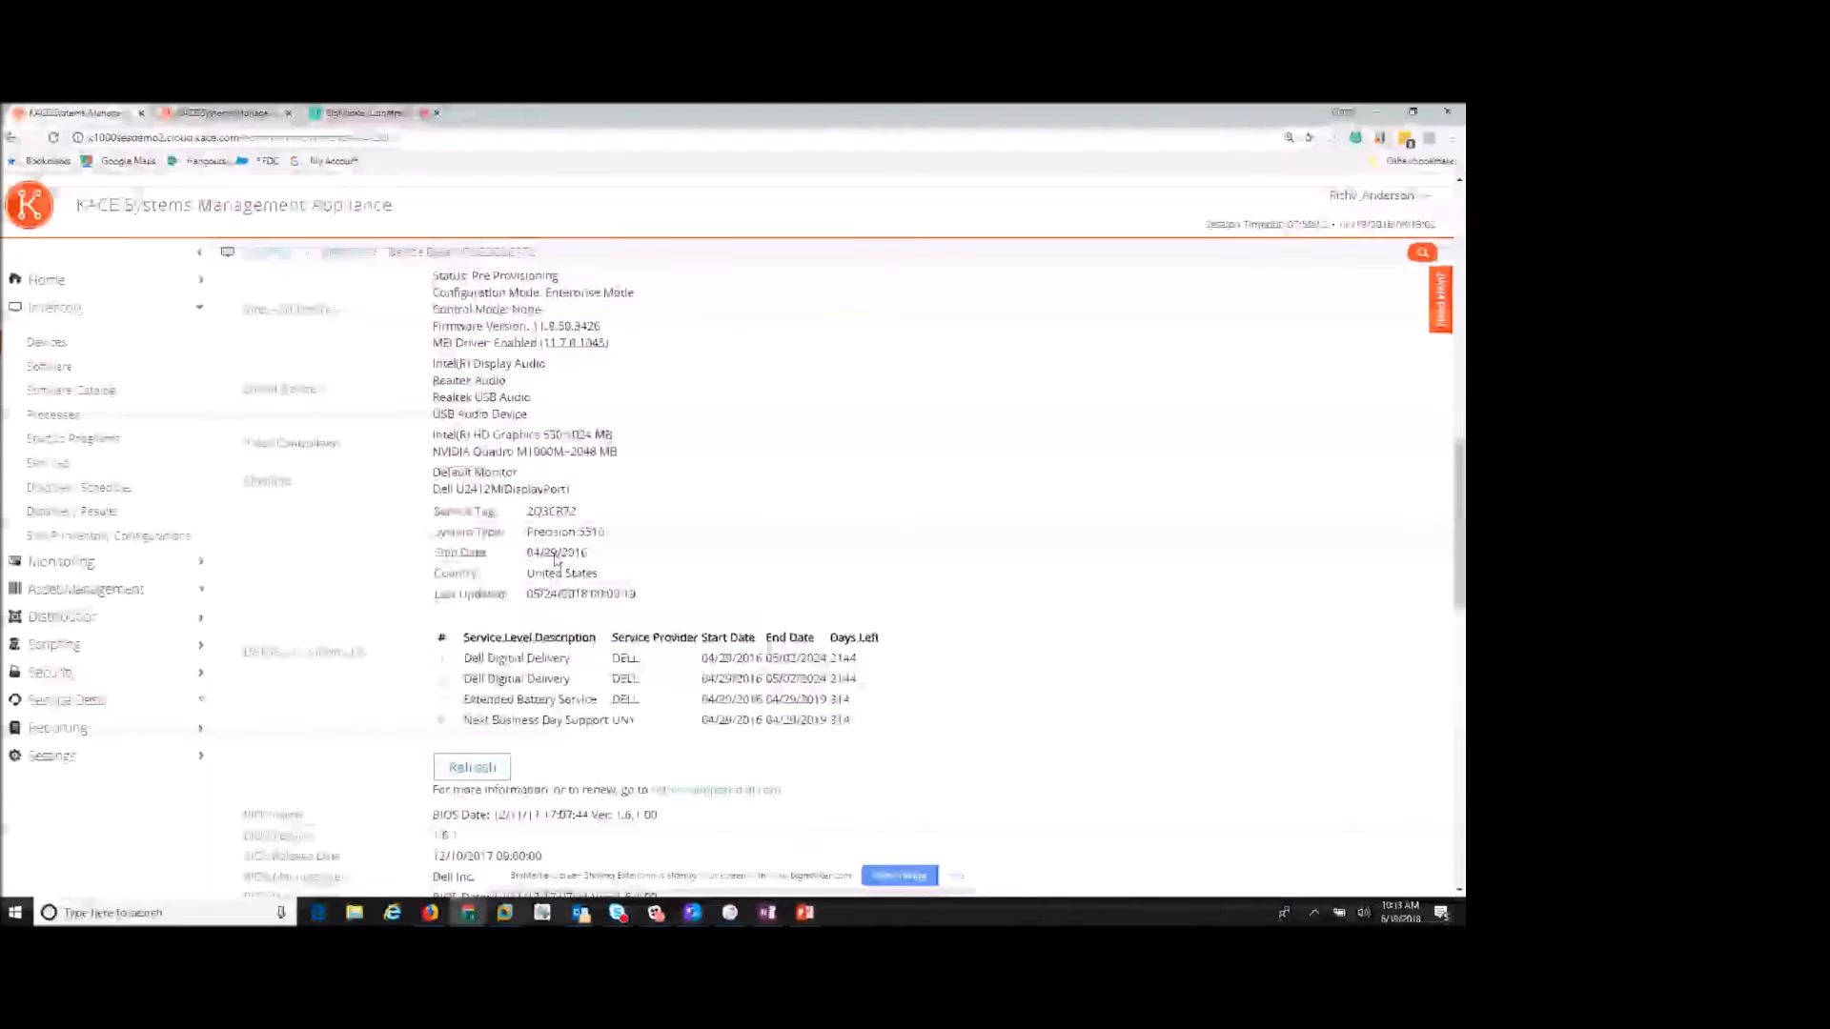
pyautogui.moveTo(527, 512); pyautogui.dragTo(577, 512)
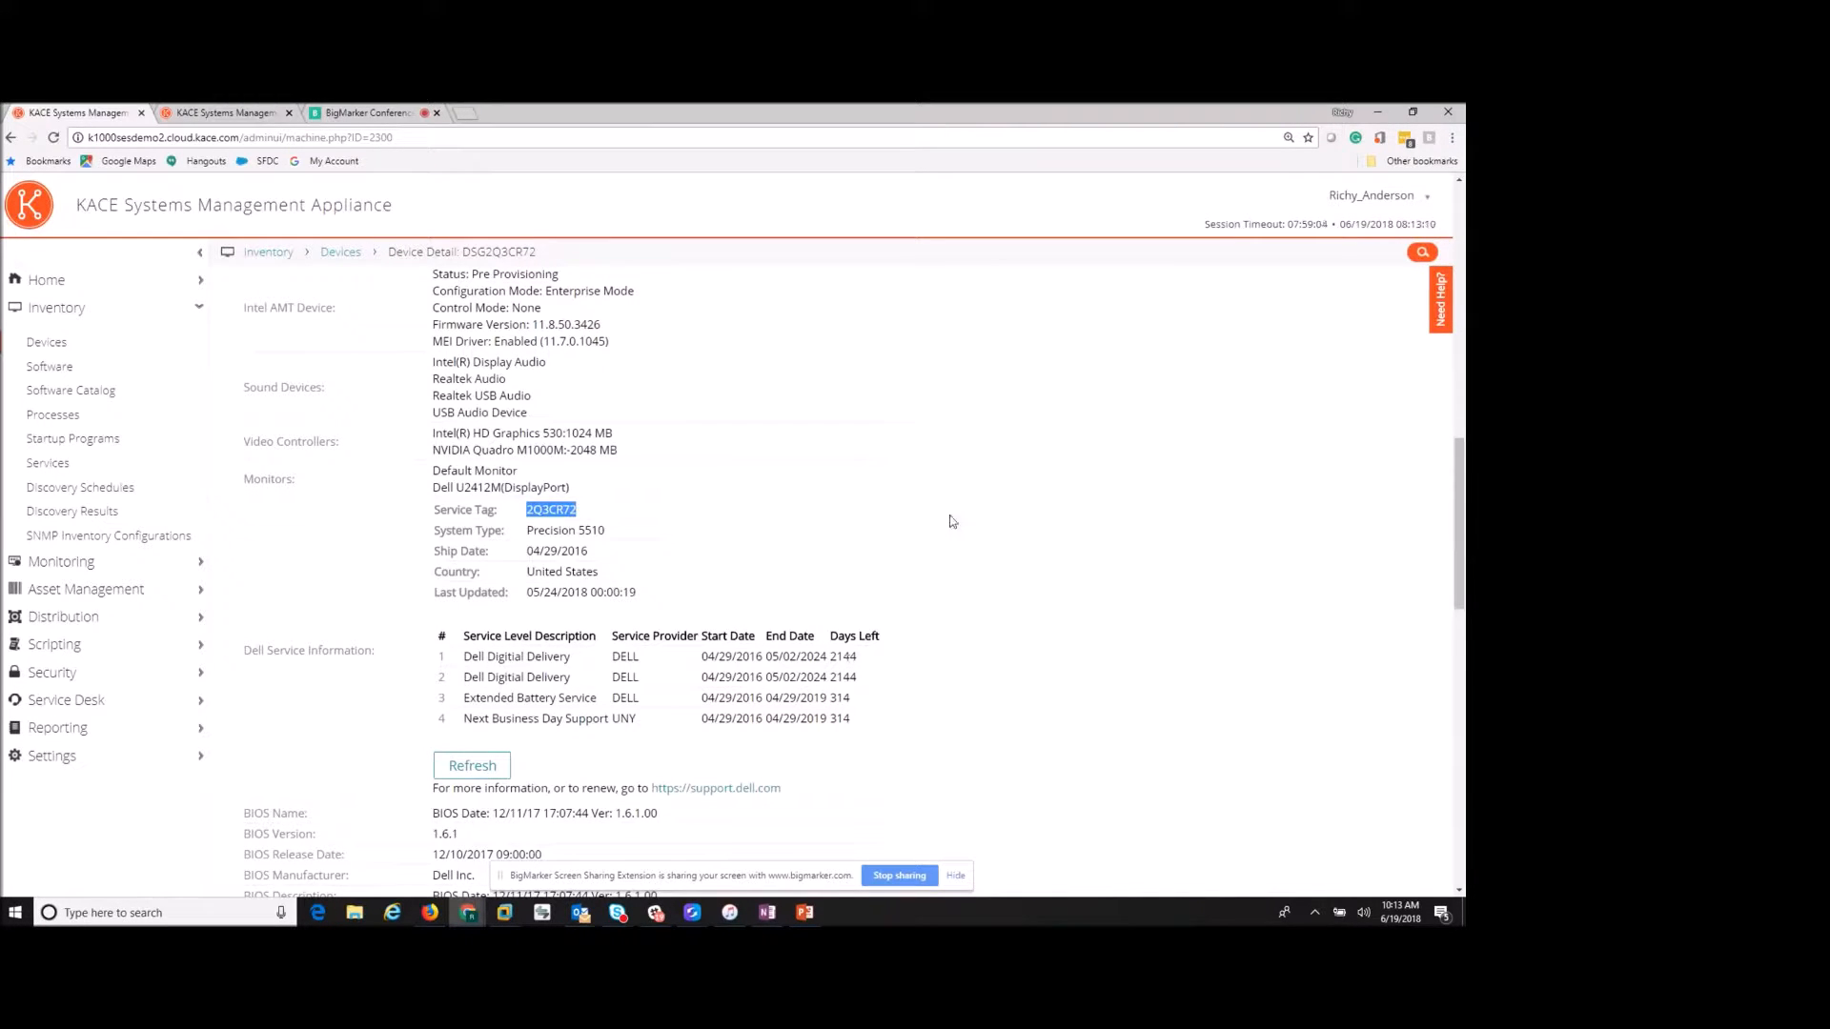
pyautogui.scroll(-1, 770, 531)
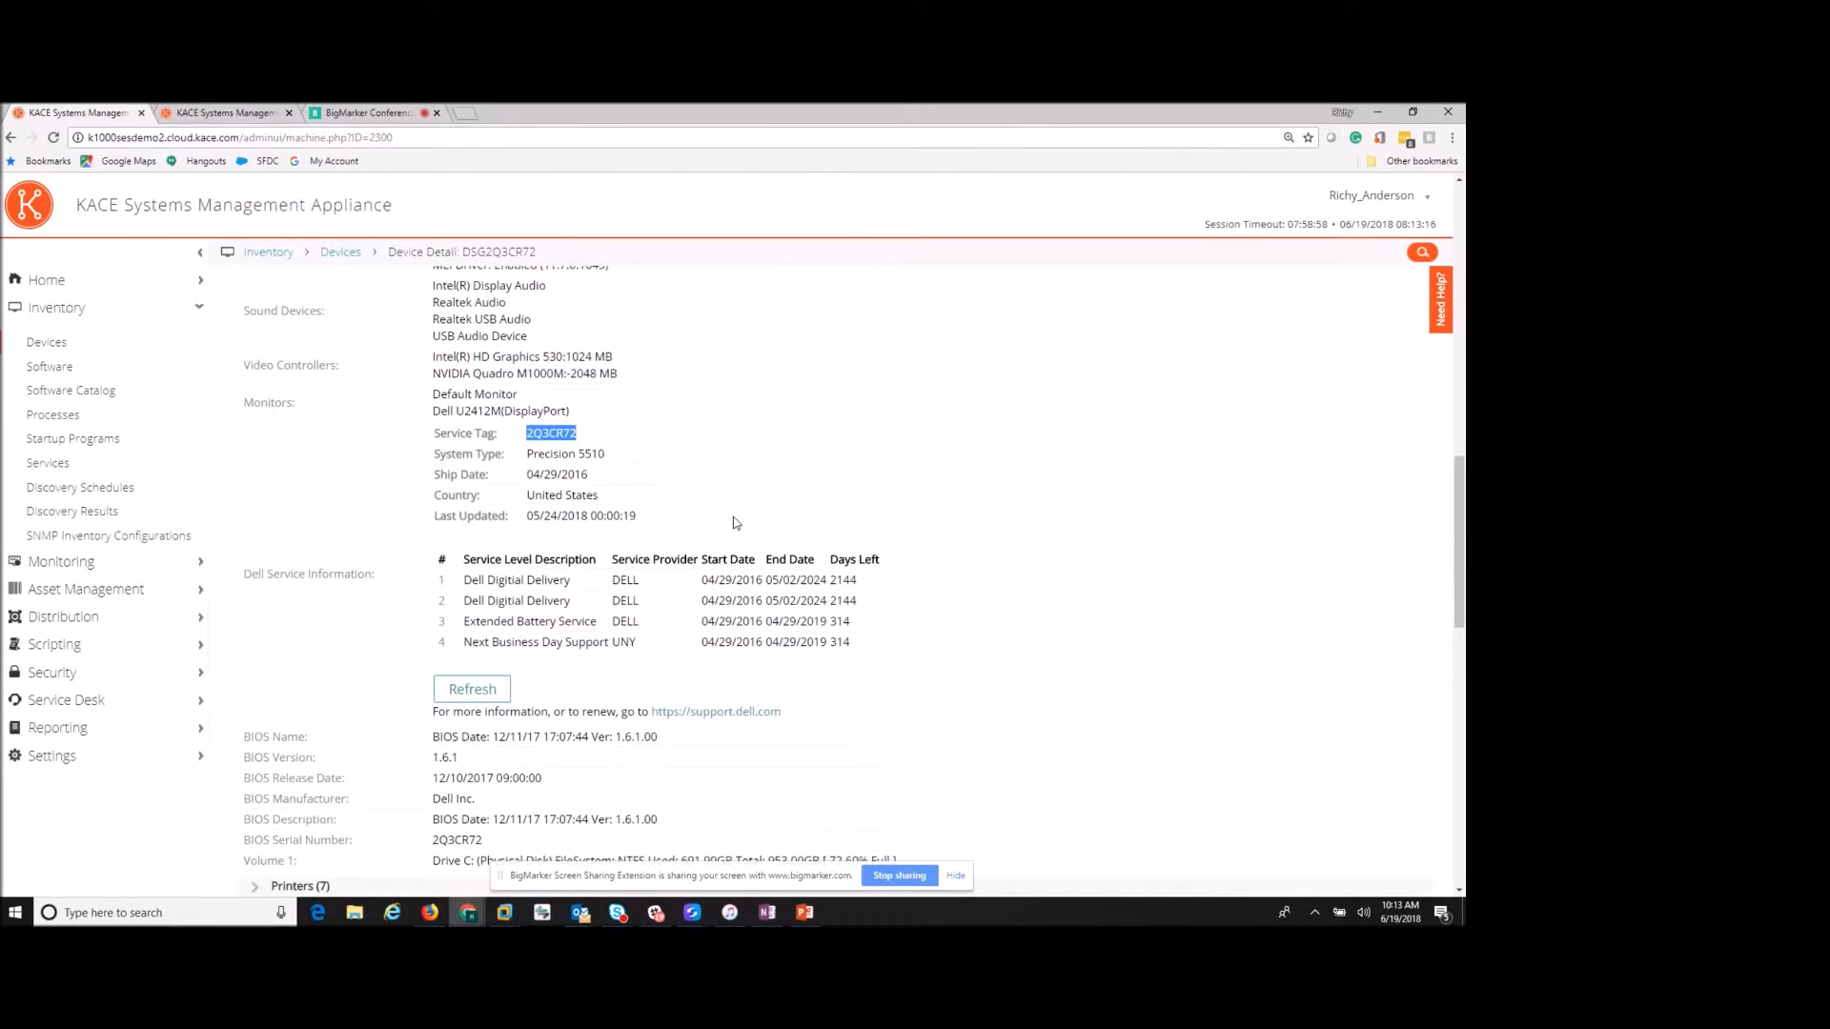
pyautogui.scroll(-2, 735, 524)
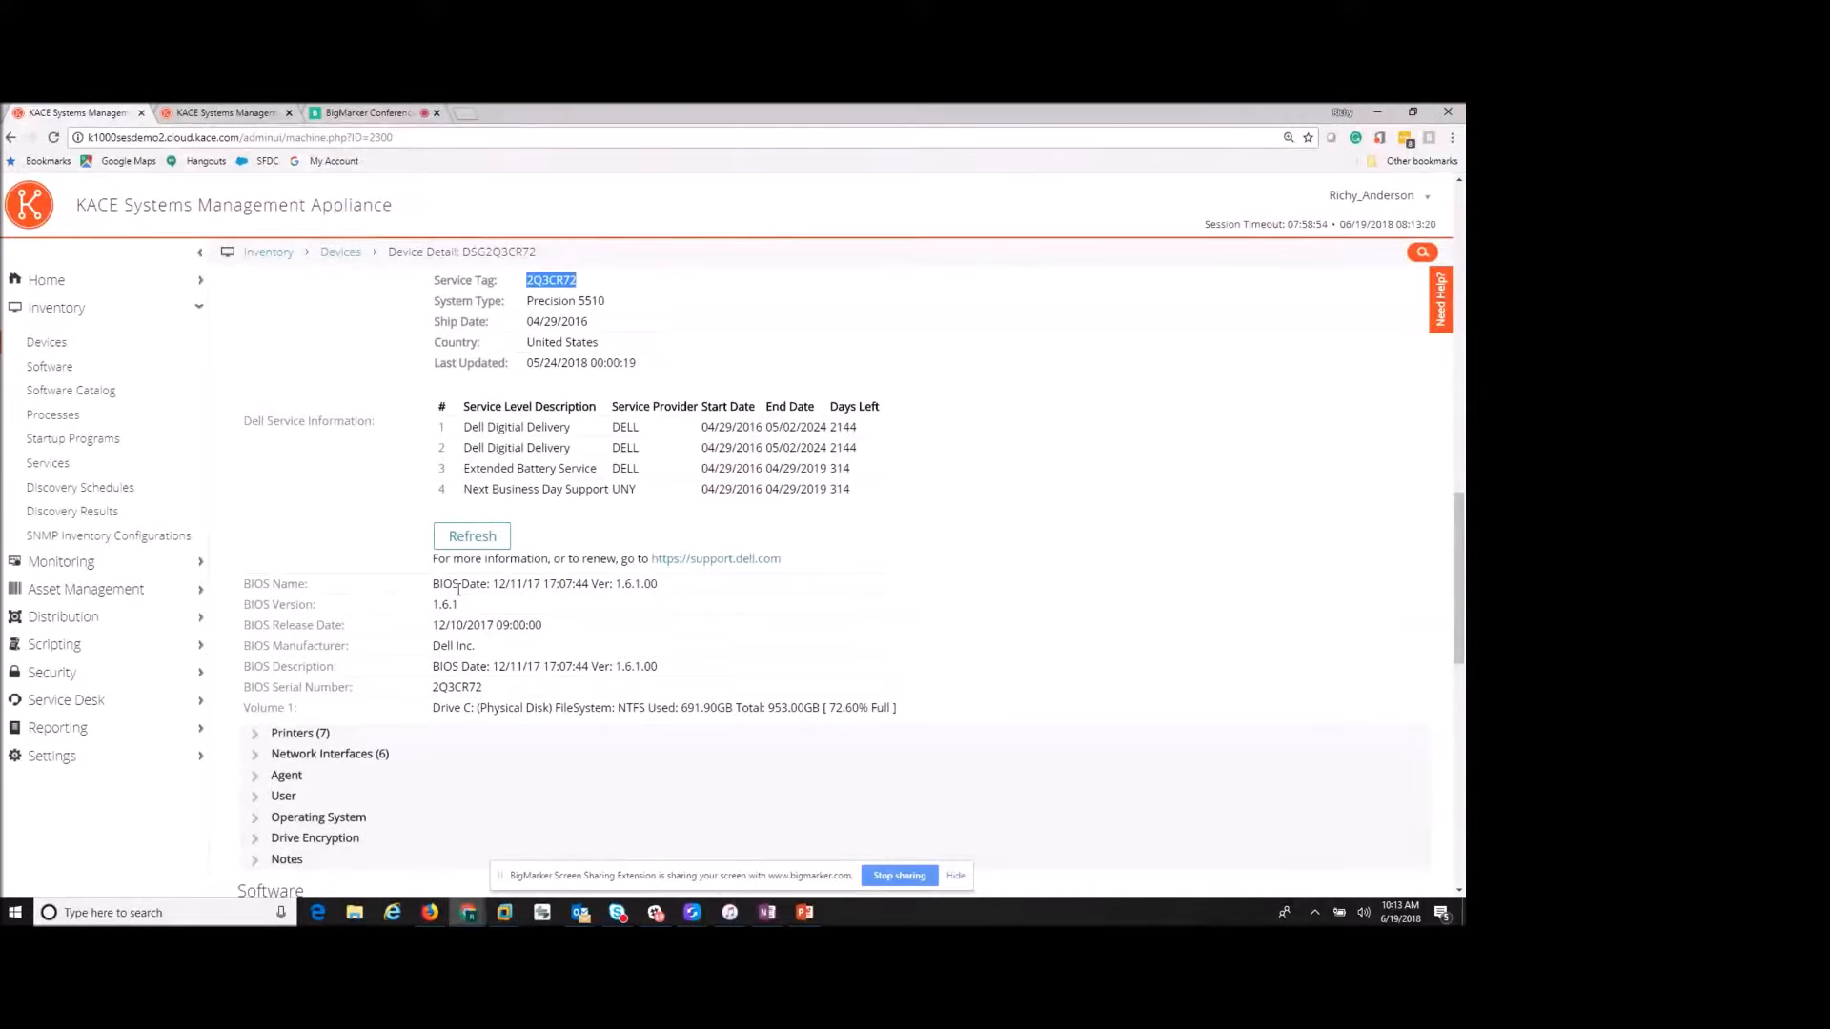
pyautogui.scroll(-2, 457, 588)
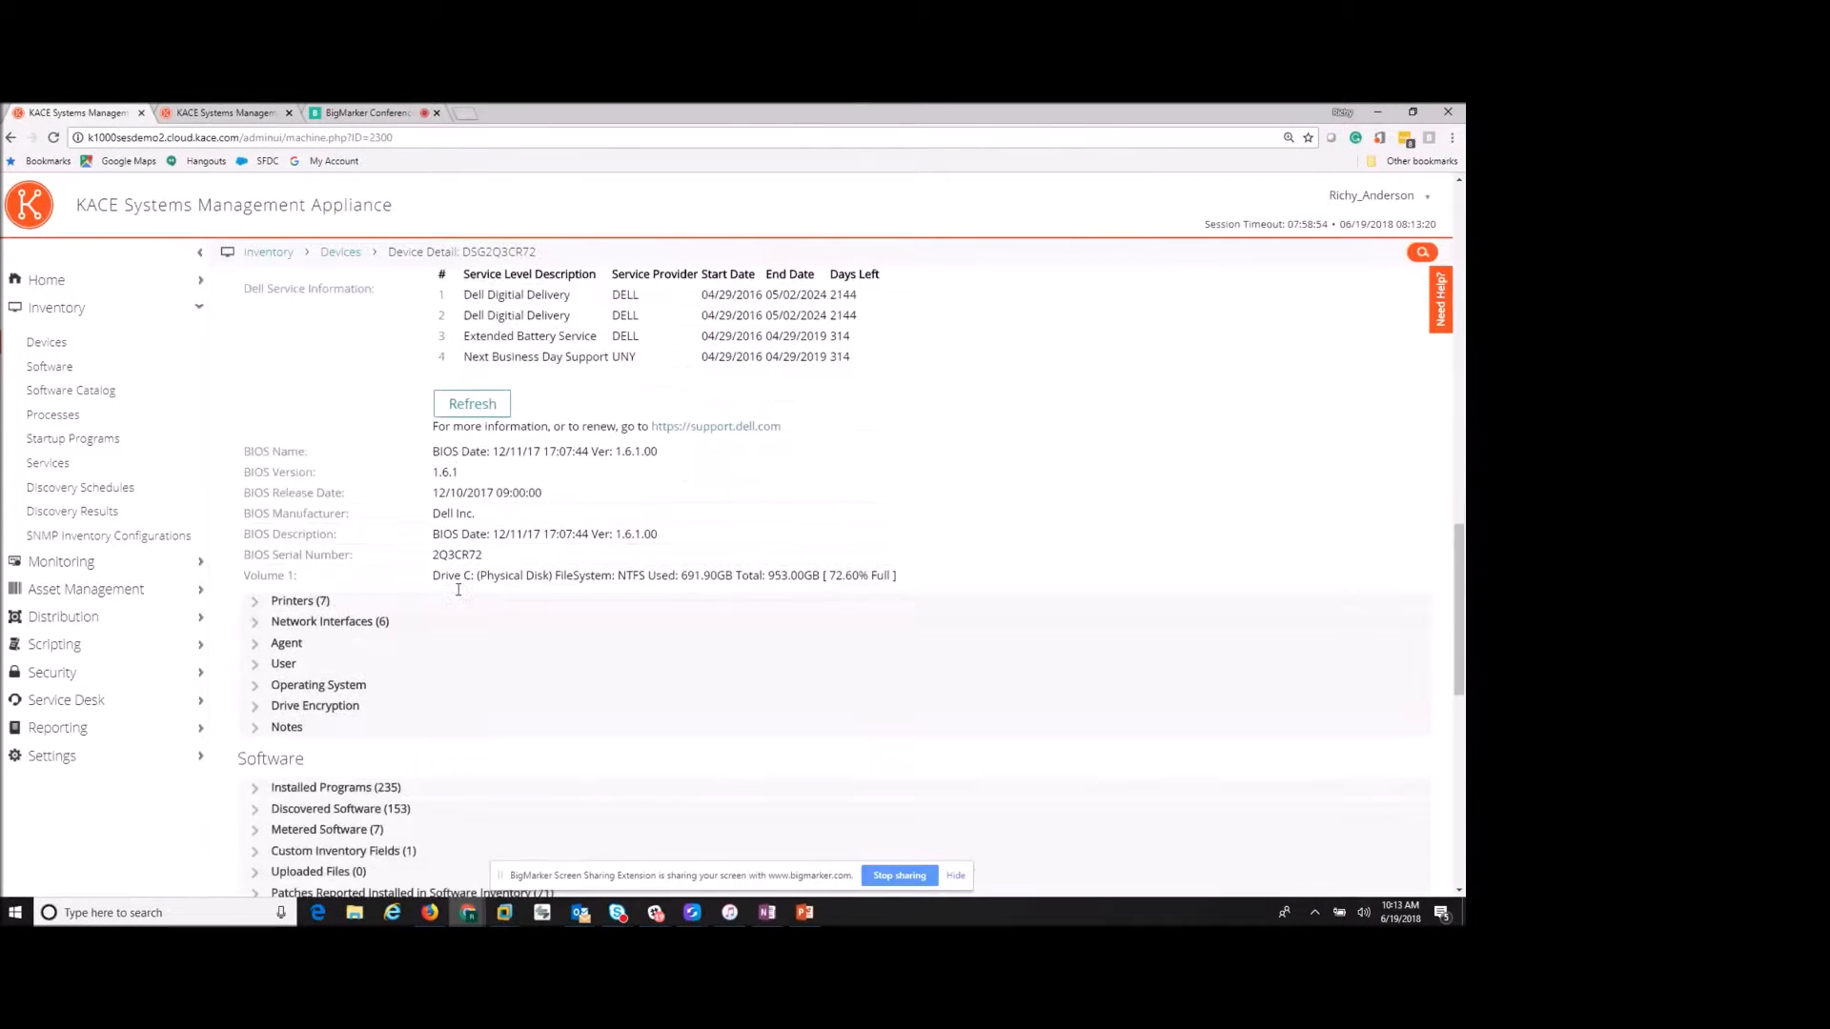
# - Briefly view the printers list, then expand the agent connection and user login details
pyautogui.click(259, 583)
pyautogui.click(259, 583)
pyautogui.click(259, 625)
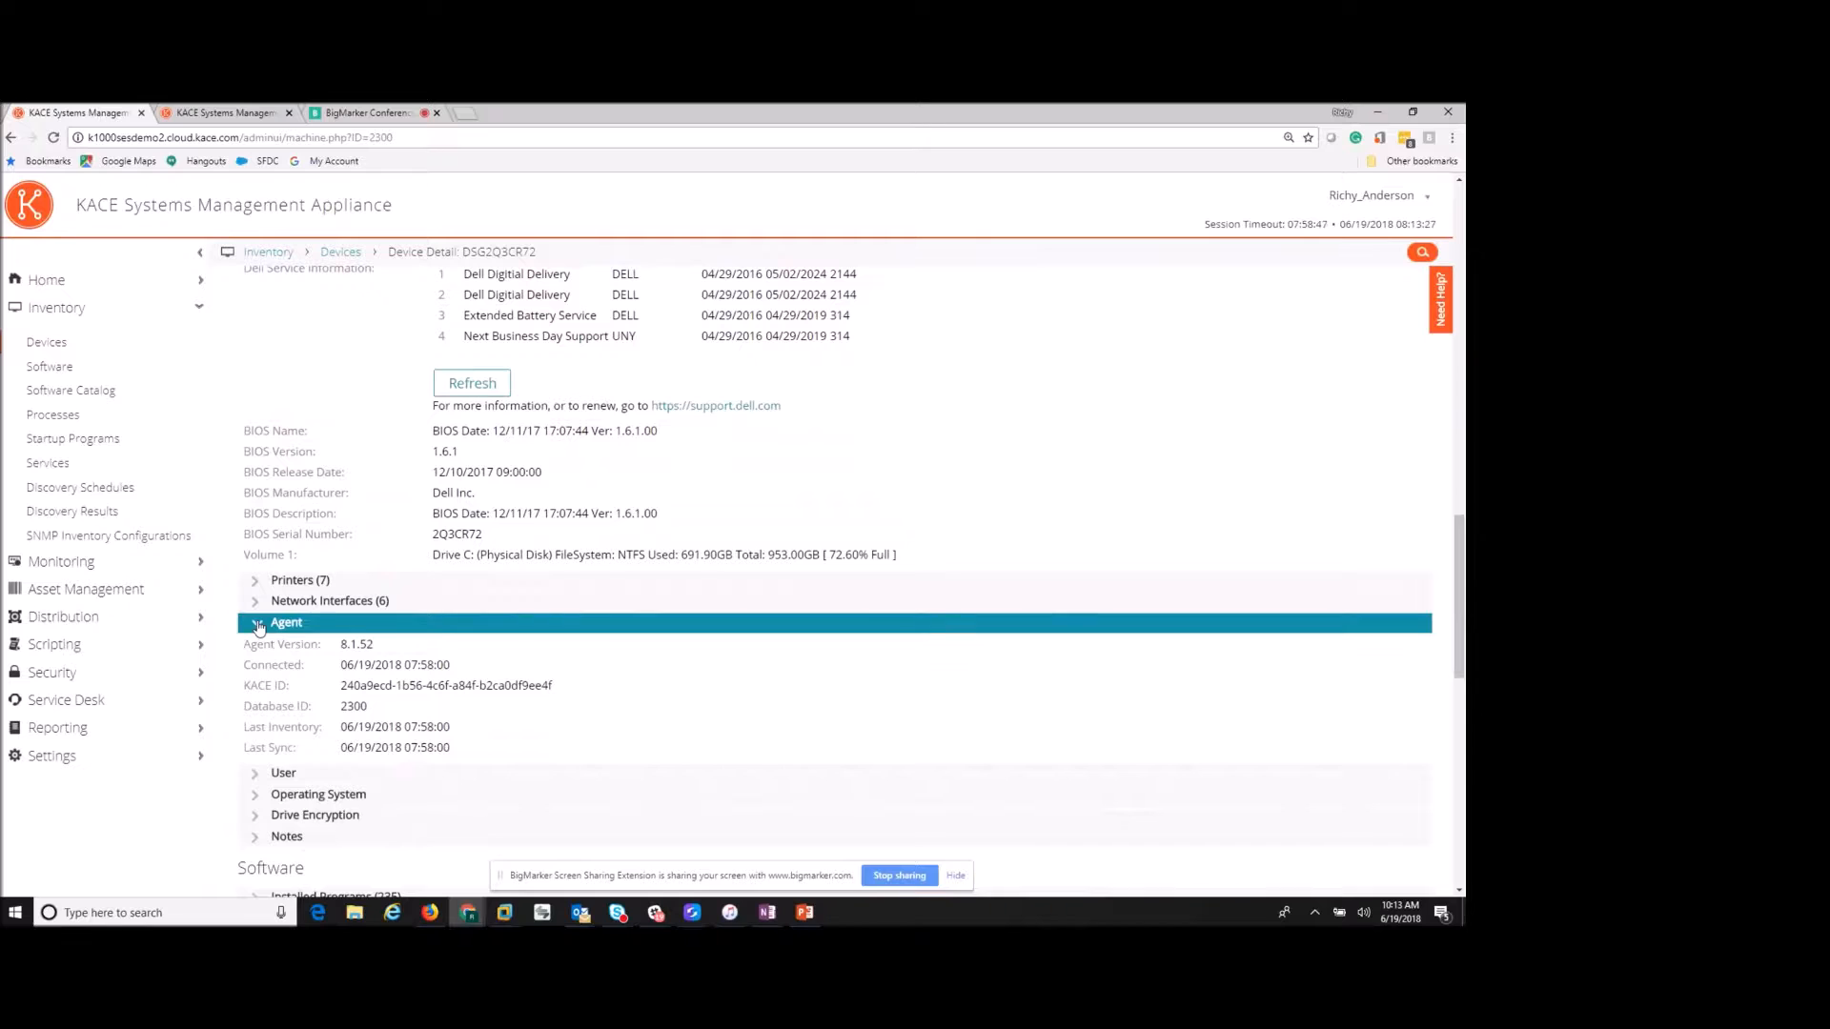
pyautogui.click(255, 774)
# - Expand Installed Programs to list all 235 entries, starting with 7-Zip 18.01
pyautogui.scroll(-1, 292, 735)
pyautogui.scroll(-1, 292, 735)
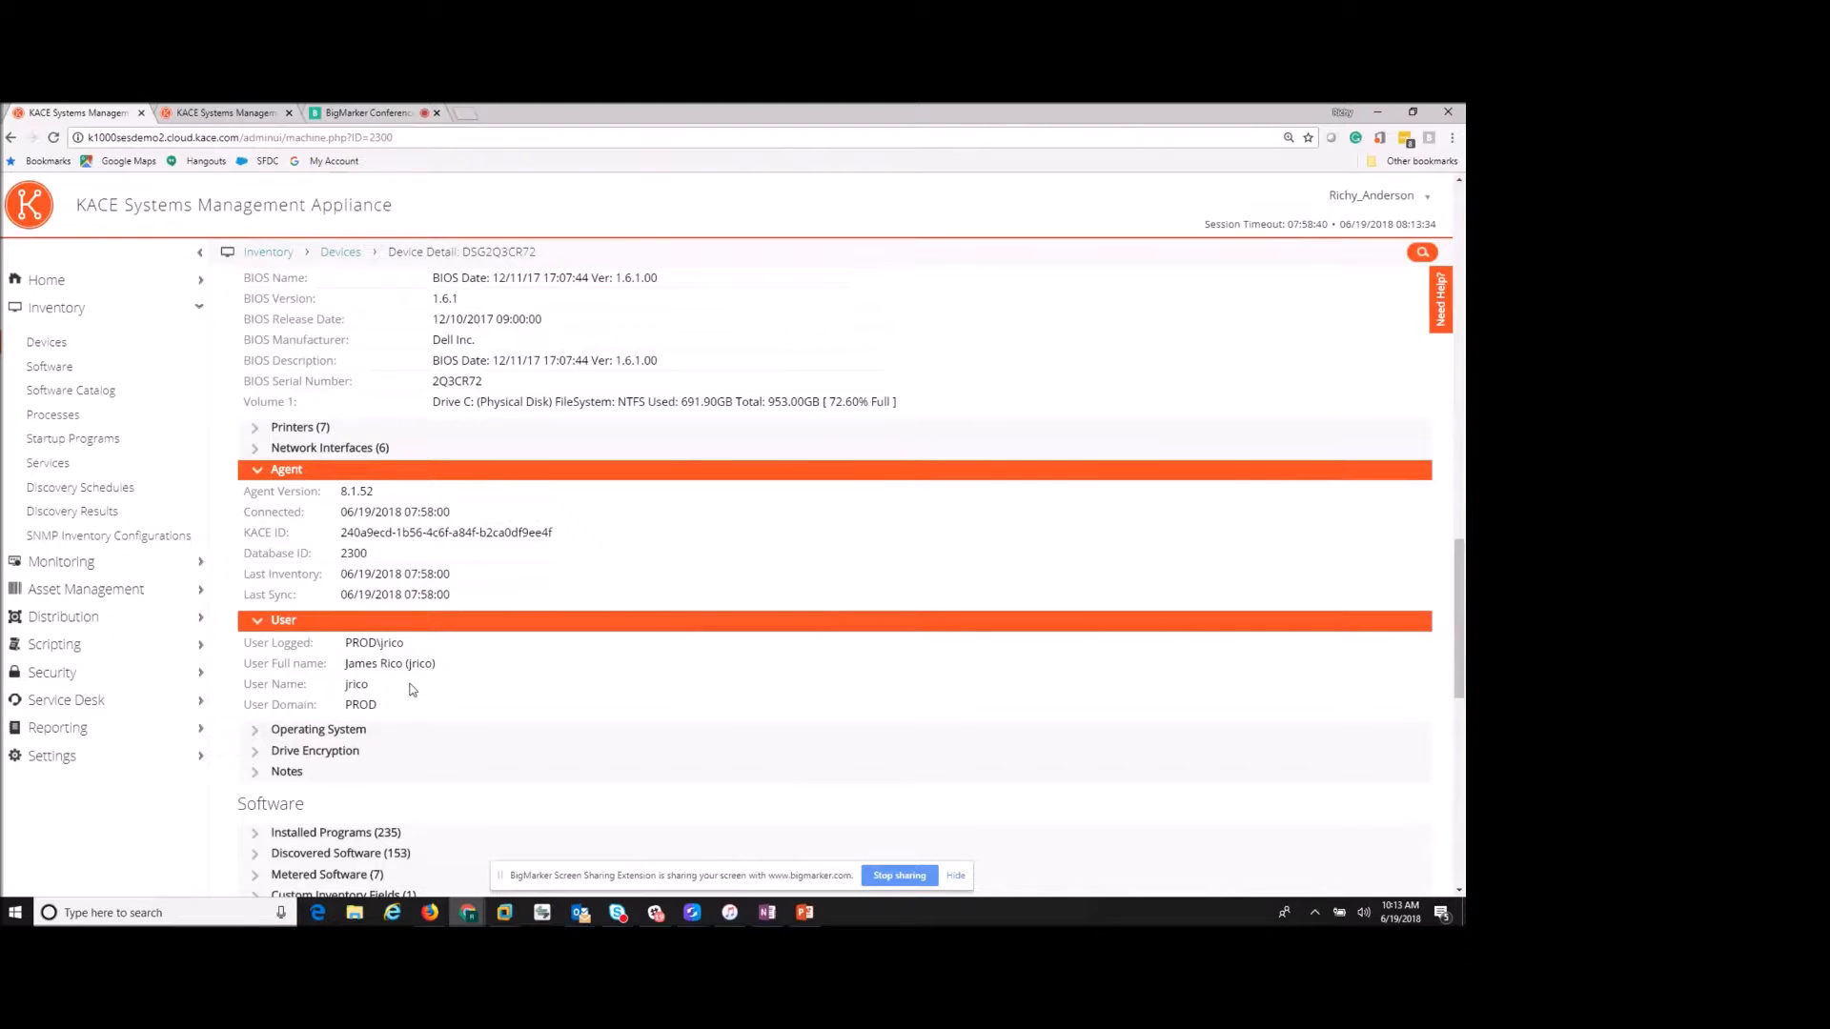
pyautogui.scroll(-1, 412, 688)
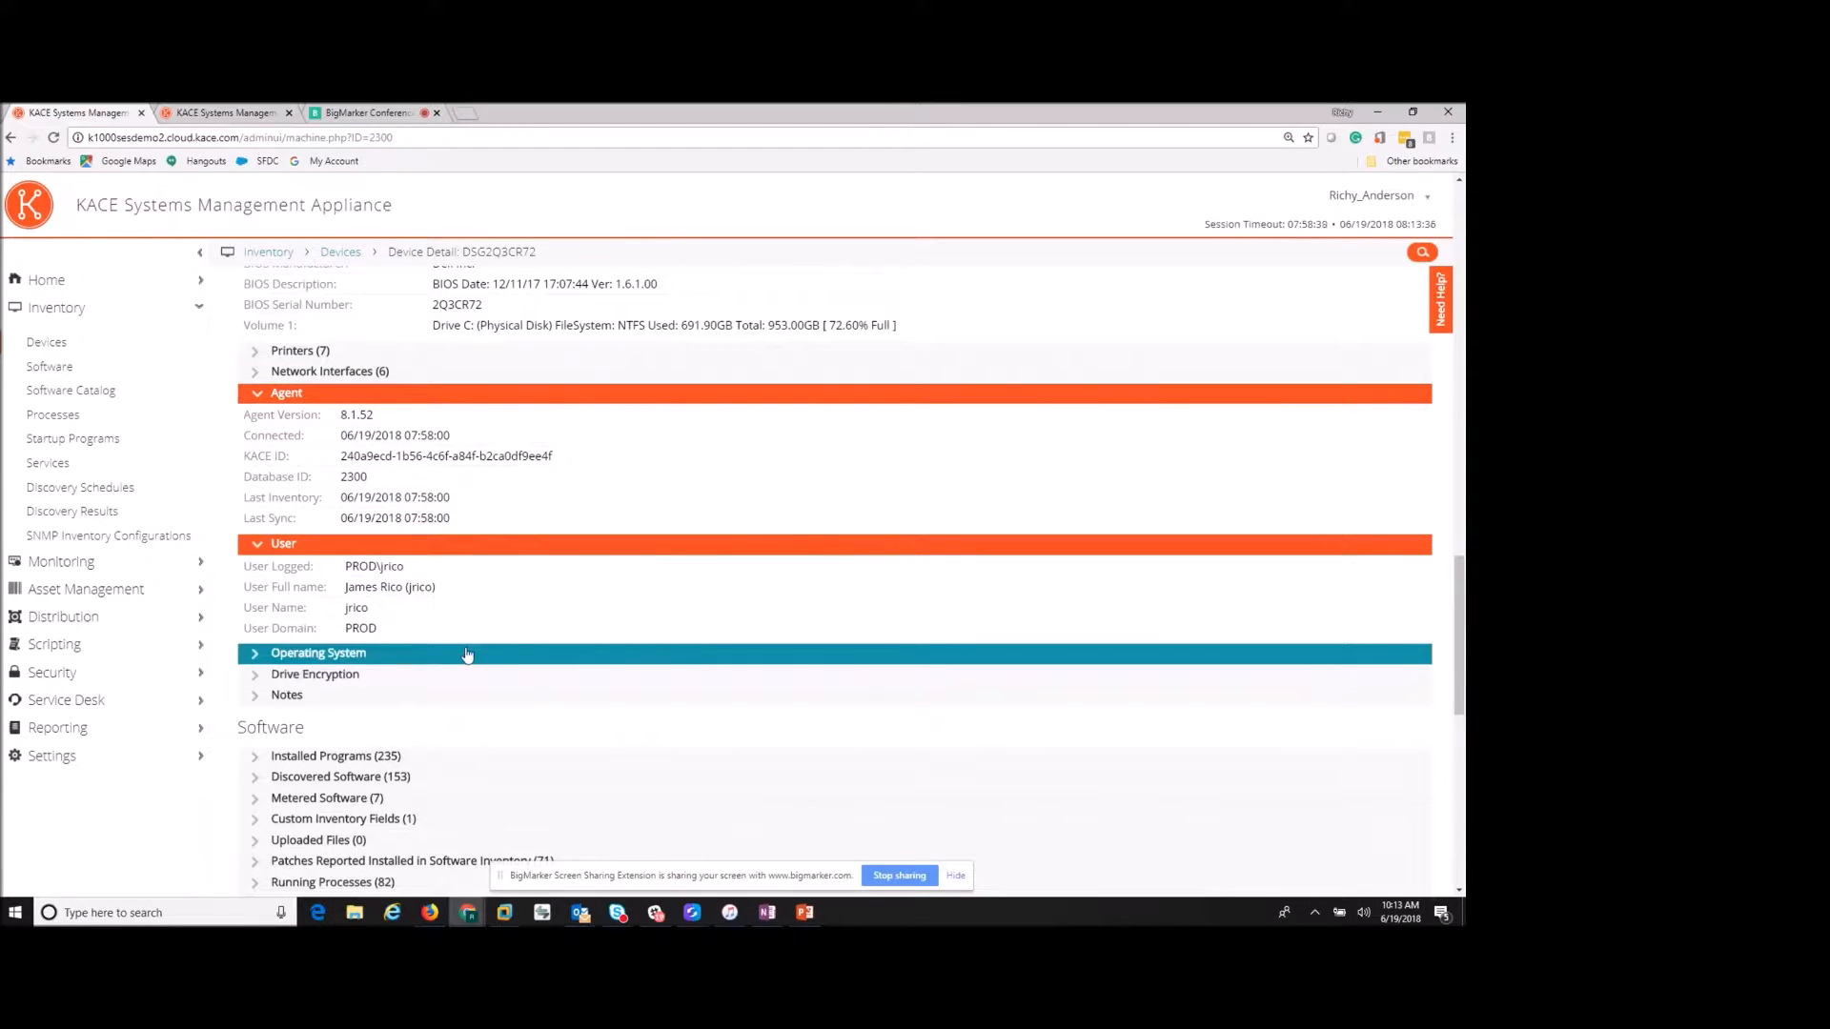
pyautogui.scroll(-1, 467, 654)
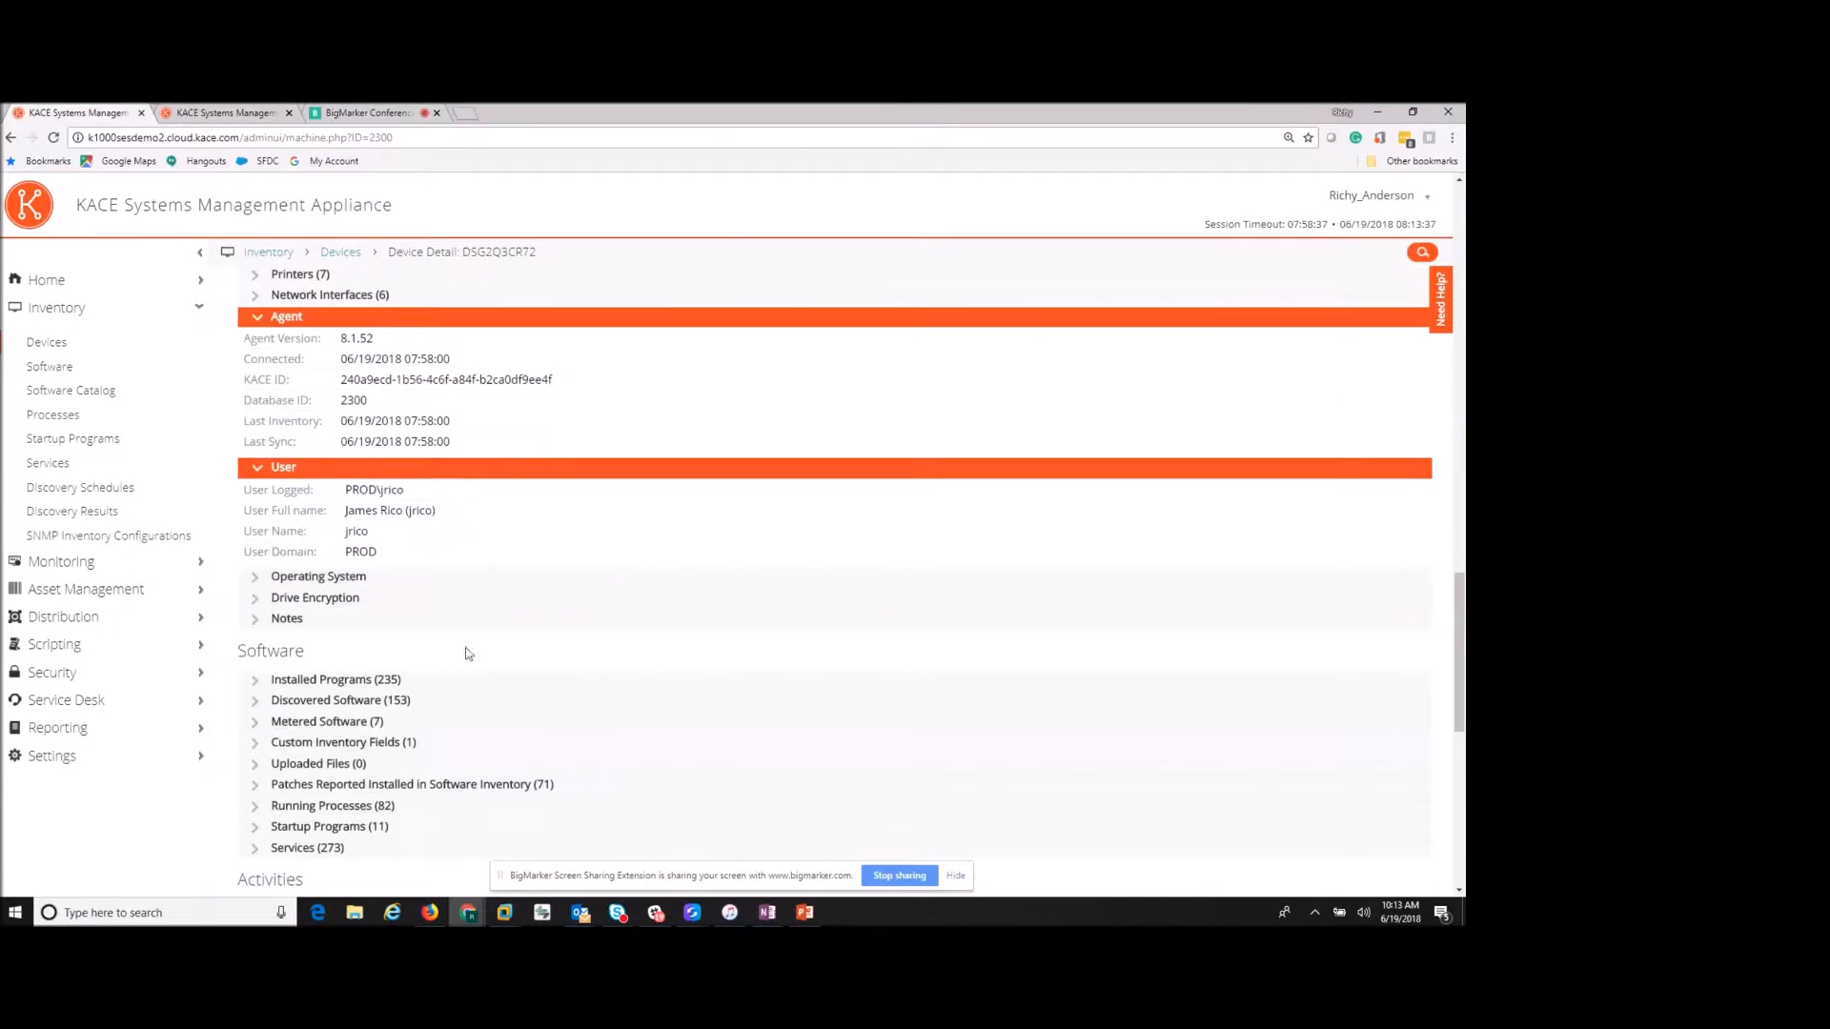
pyautogui.click(271, 682)
pyautogui.scroll(-4, 524, 673)
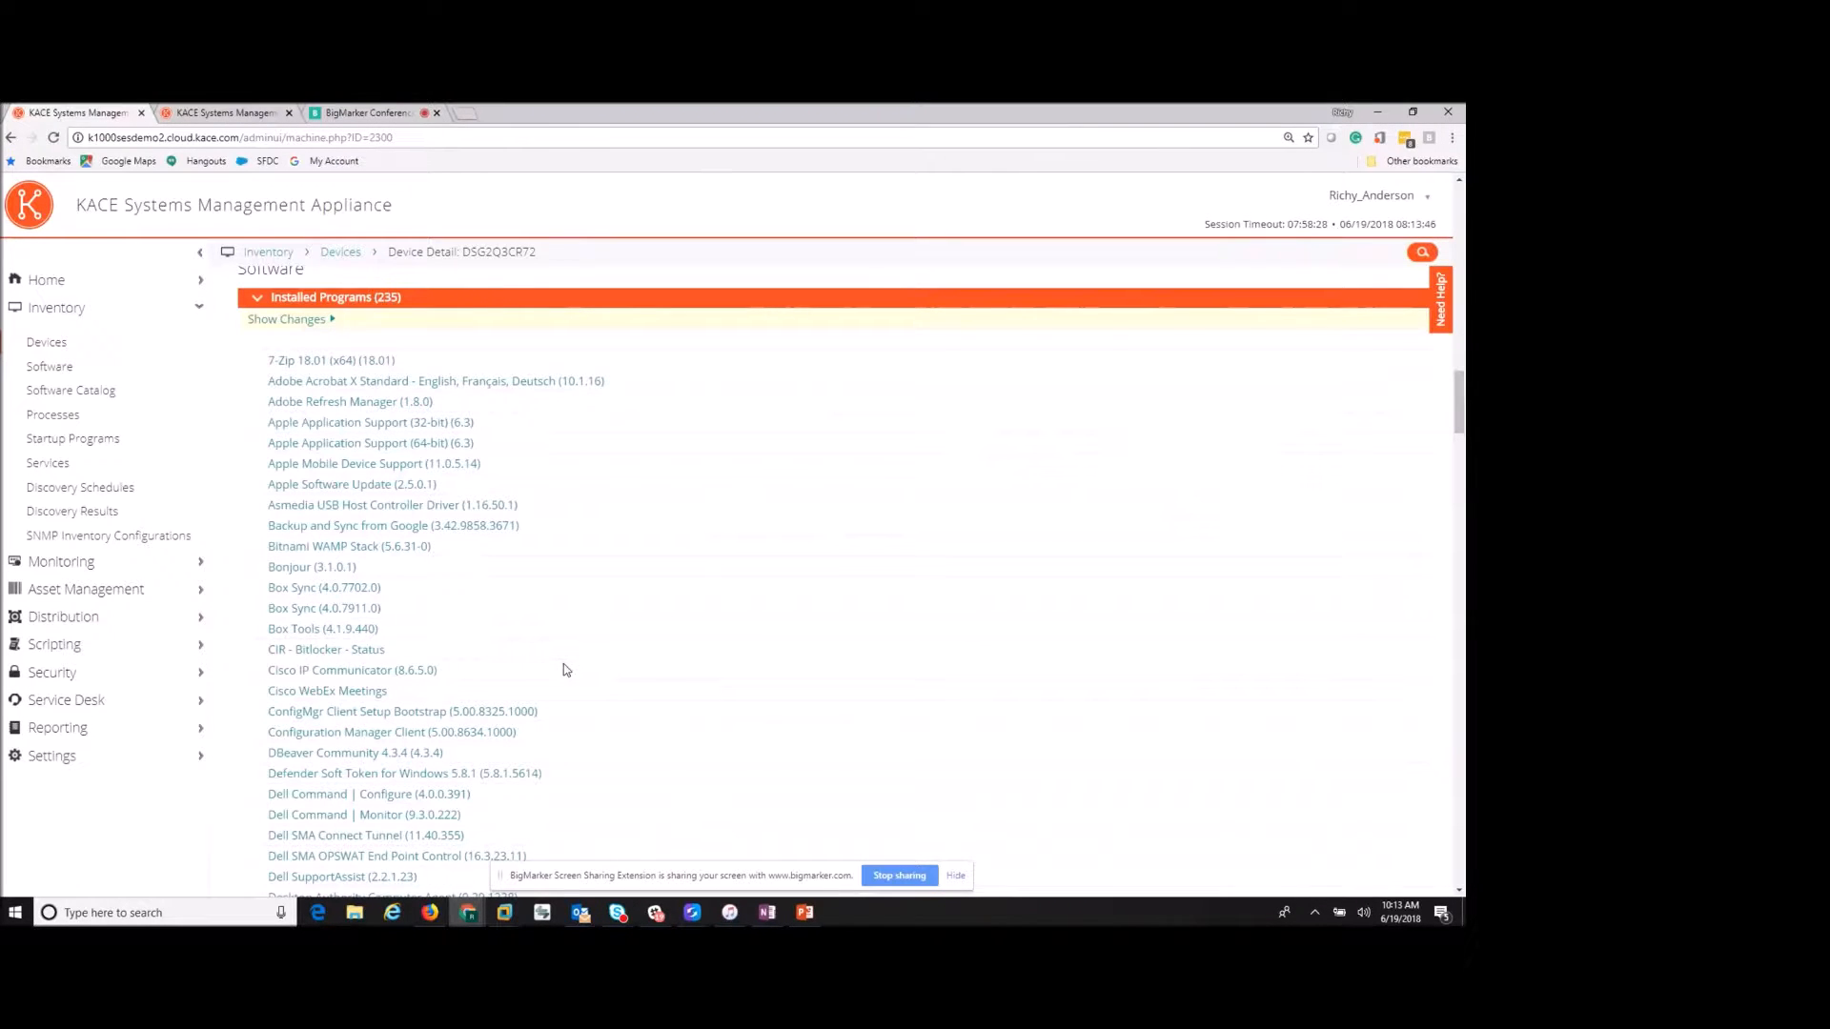
pyautogui.click(335, 329)
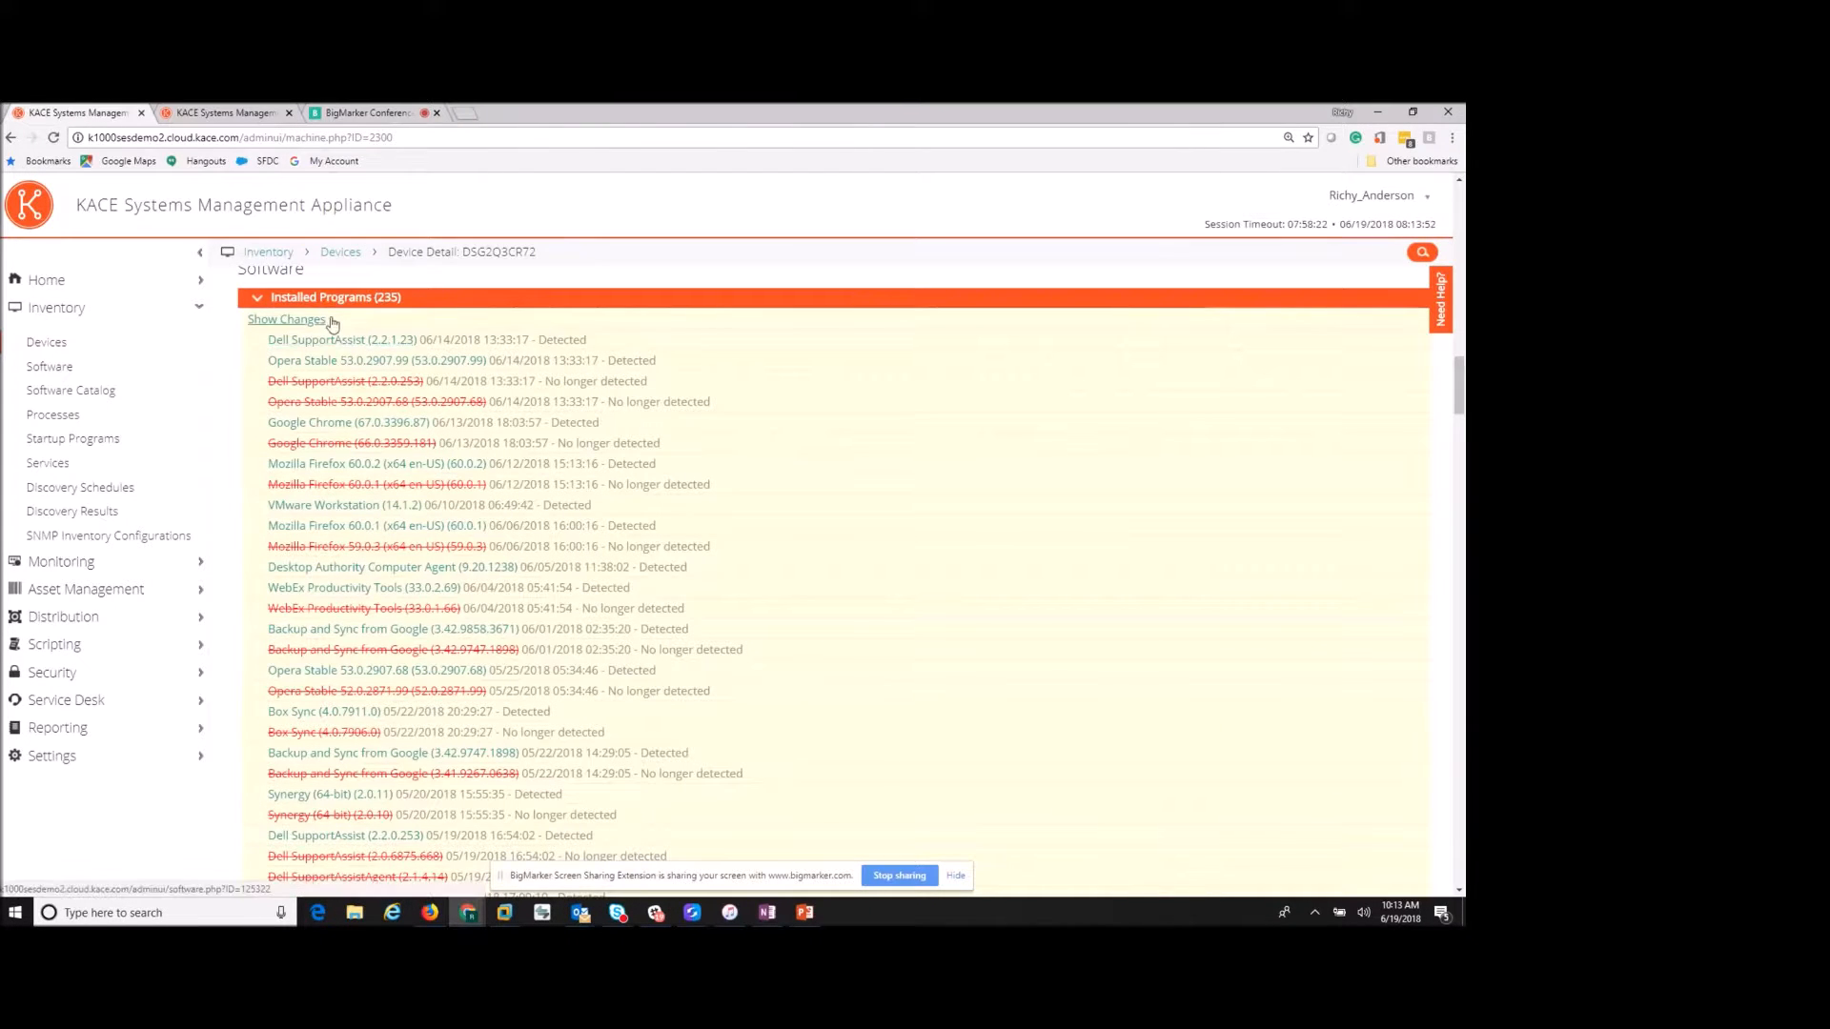
pyautogui.click(325, 324)
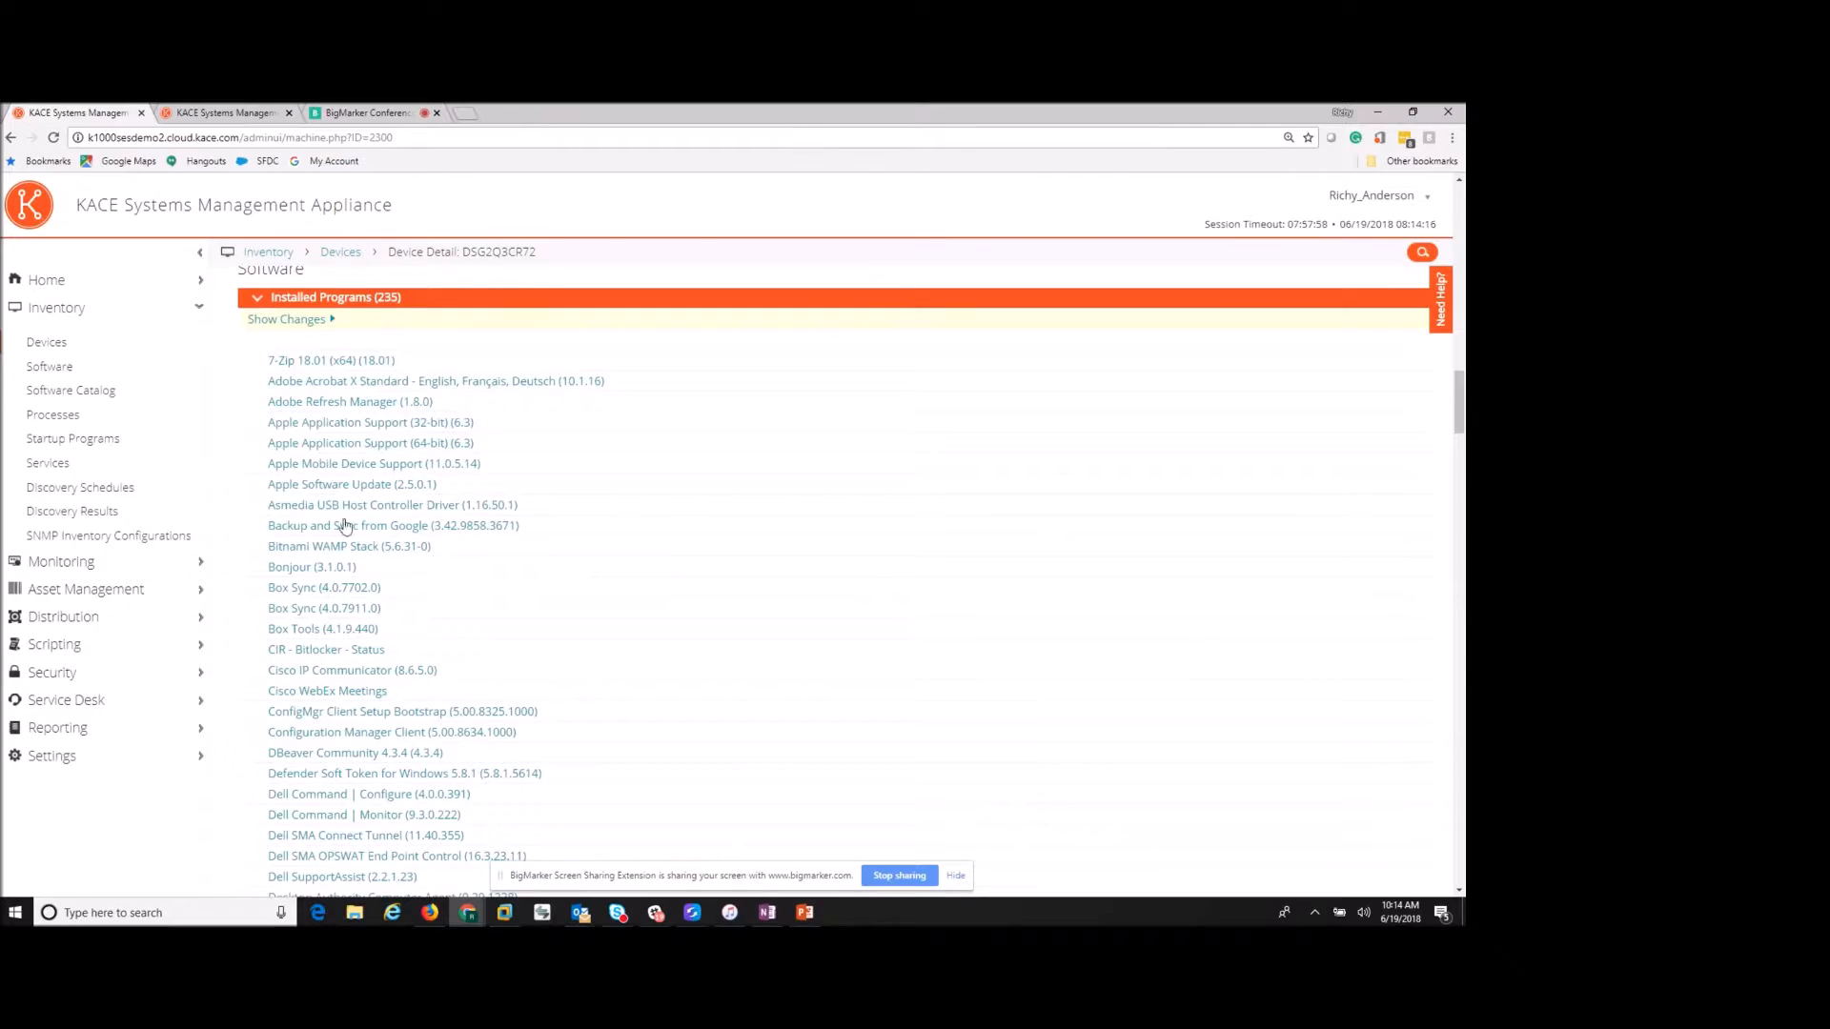
pyautogui.click(372, 387)
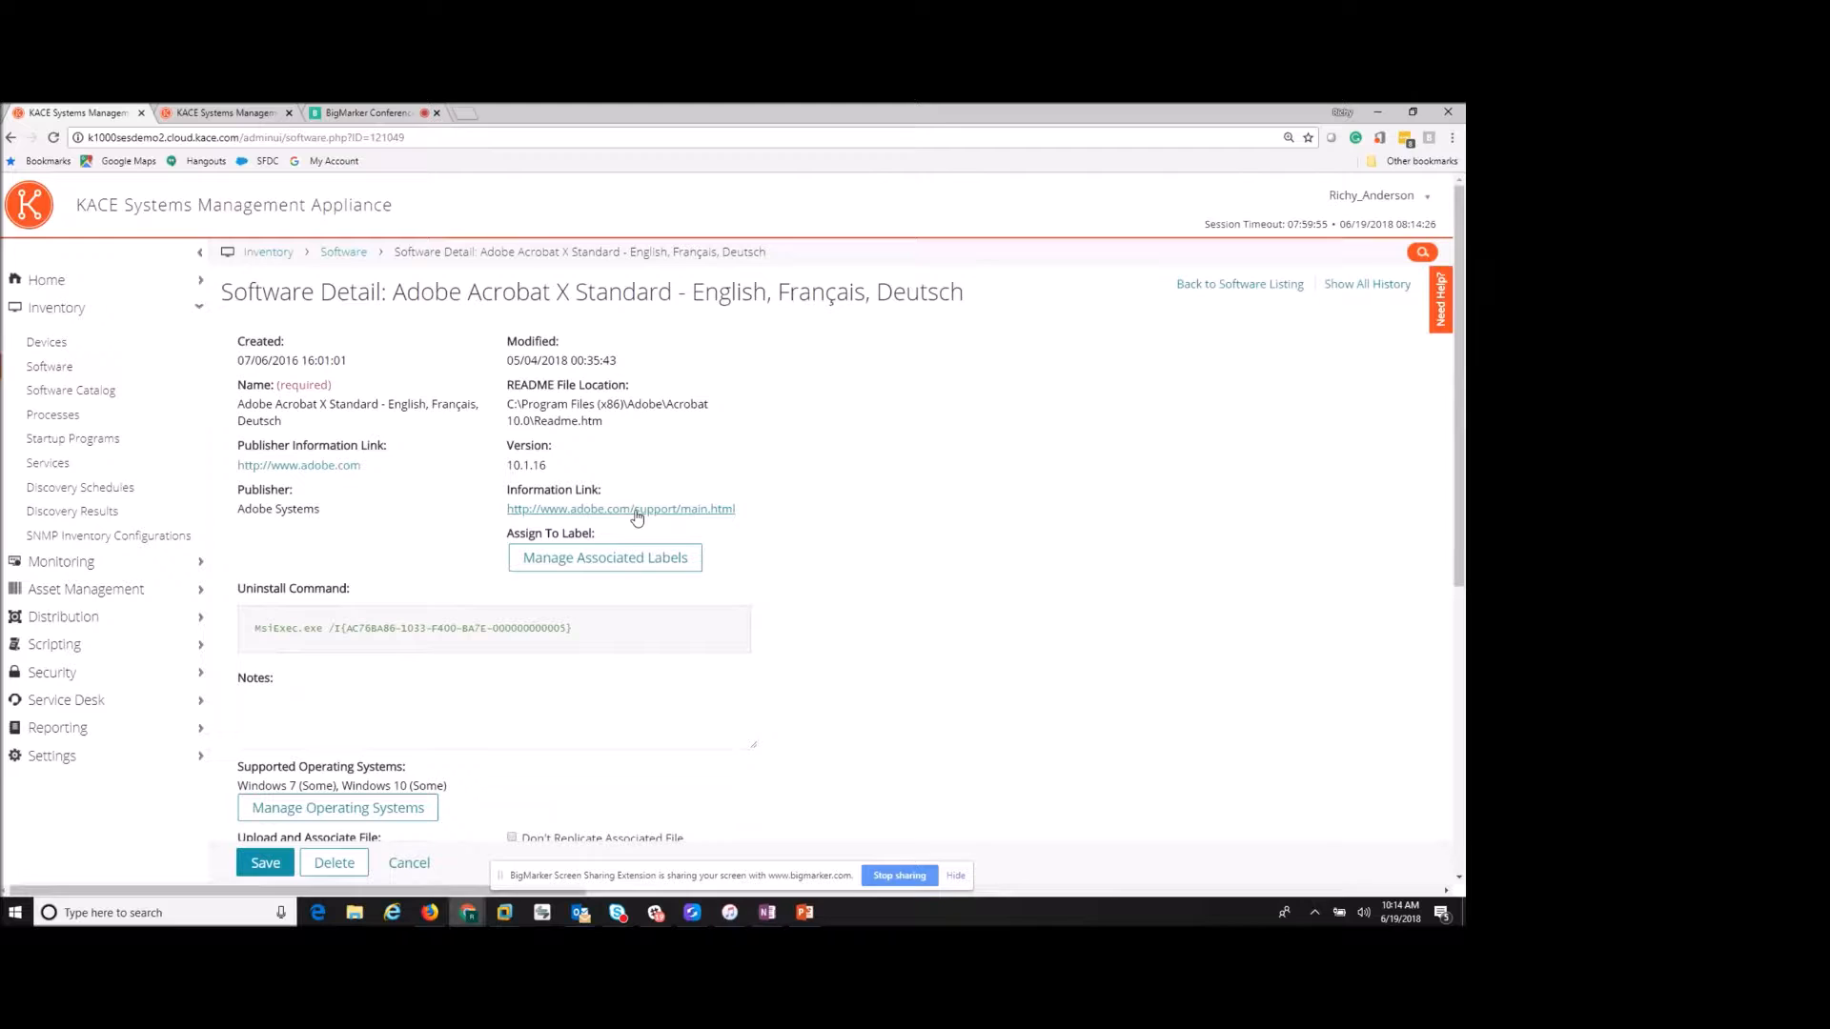
# - Scroll to Adobe Acrobat X Standard's Devices Detected section showing its 3 devices
pyautogui.scroll(-3, 438, 566)
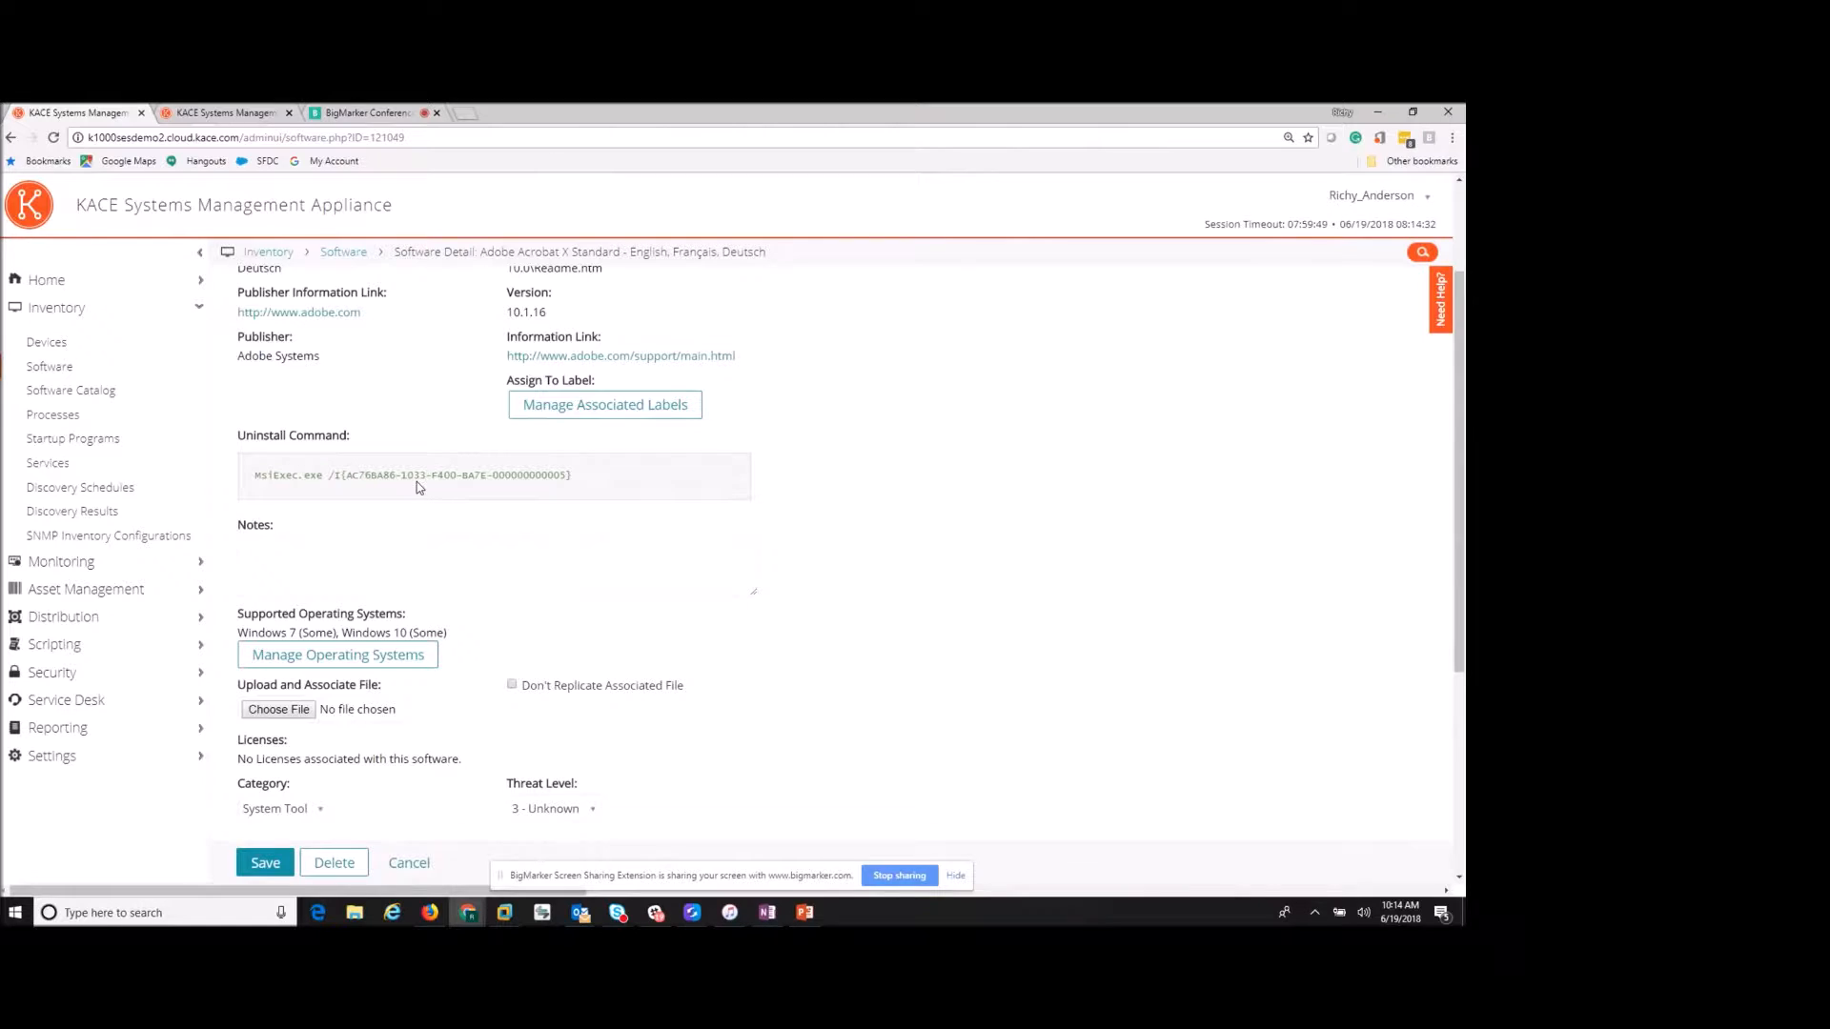
pyautogui.scroll(-3, 324, 491)
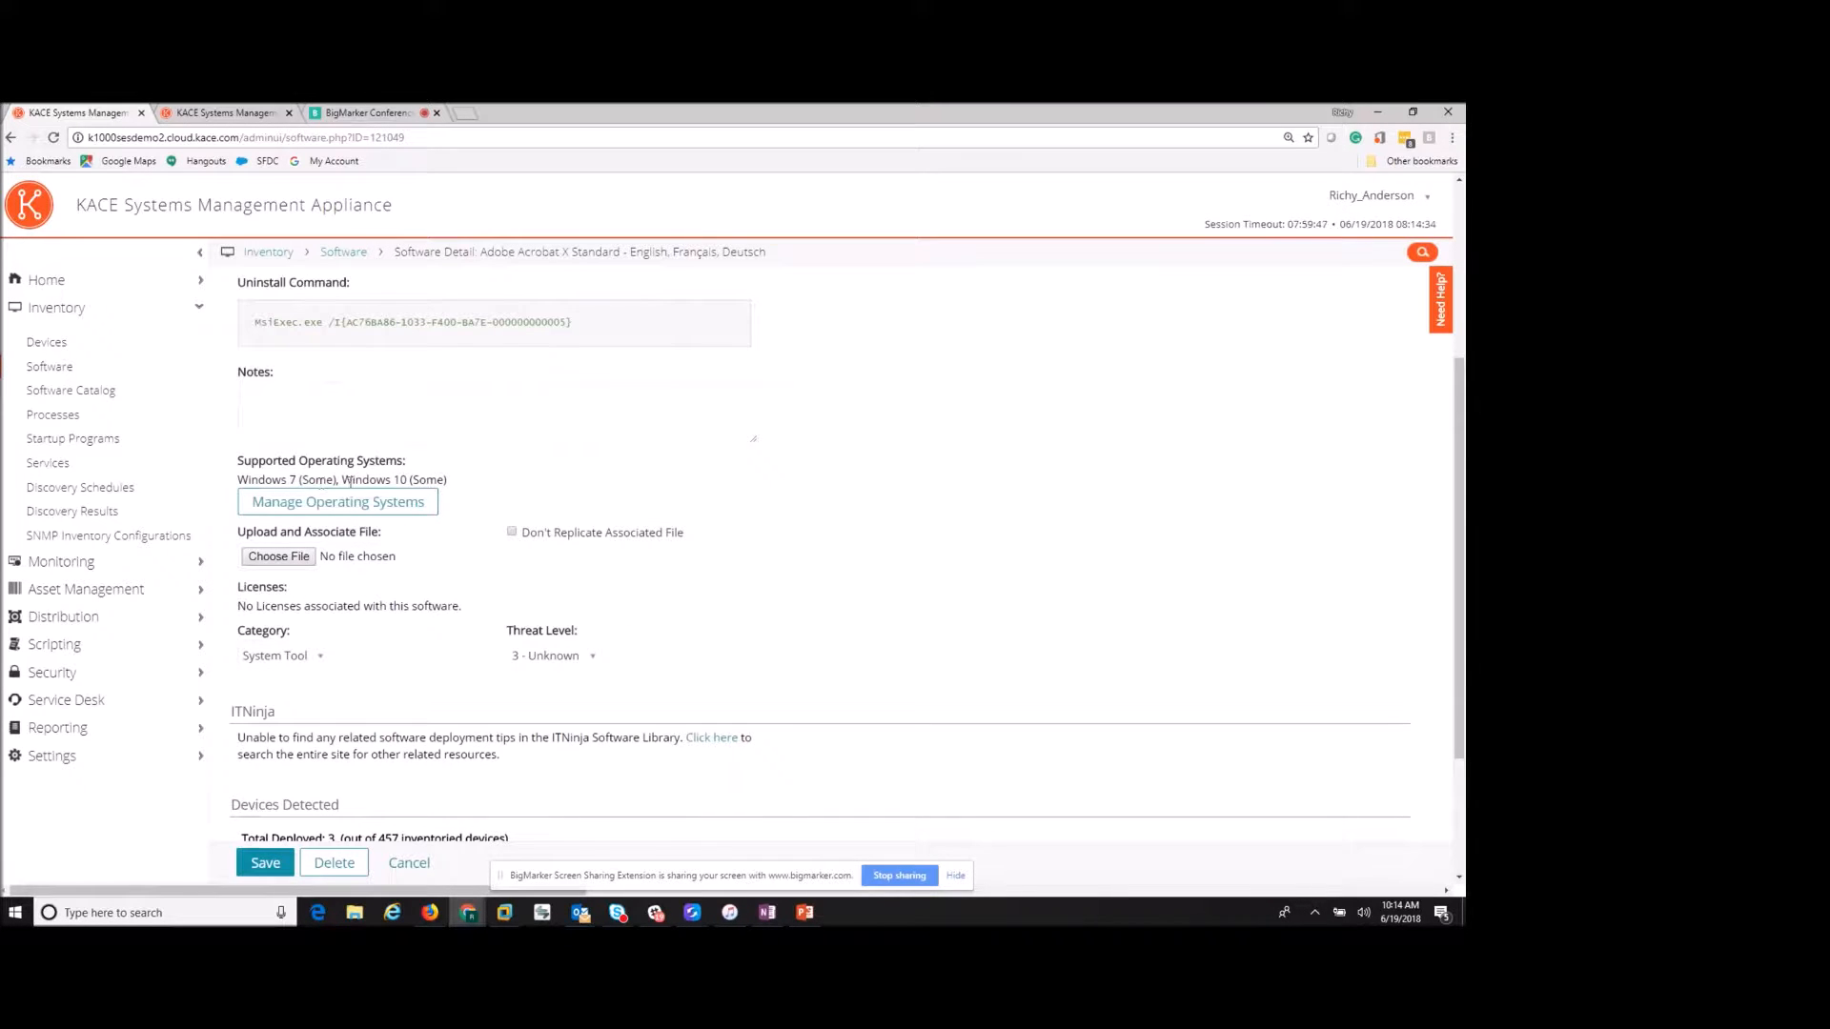
pyautogui.scroll(-3, 428, 499)
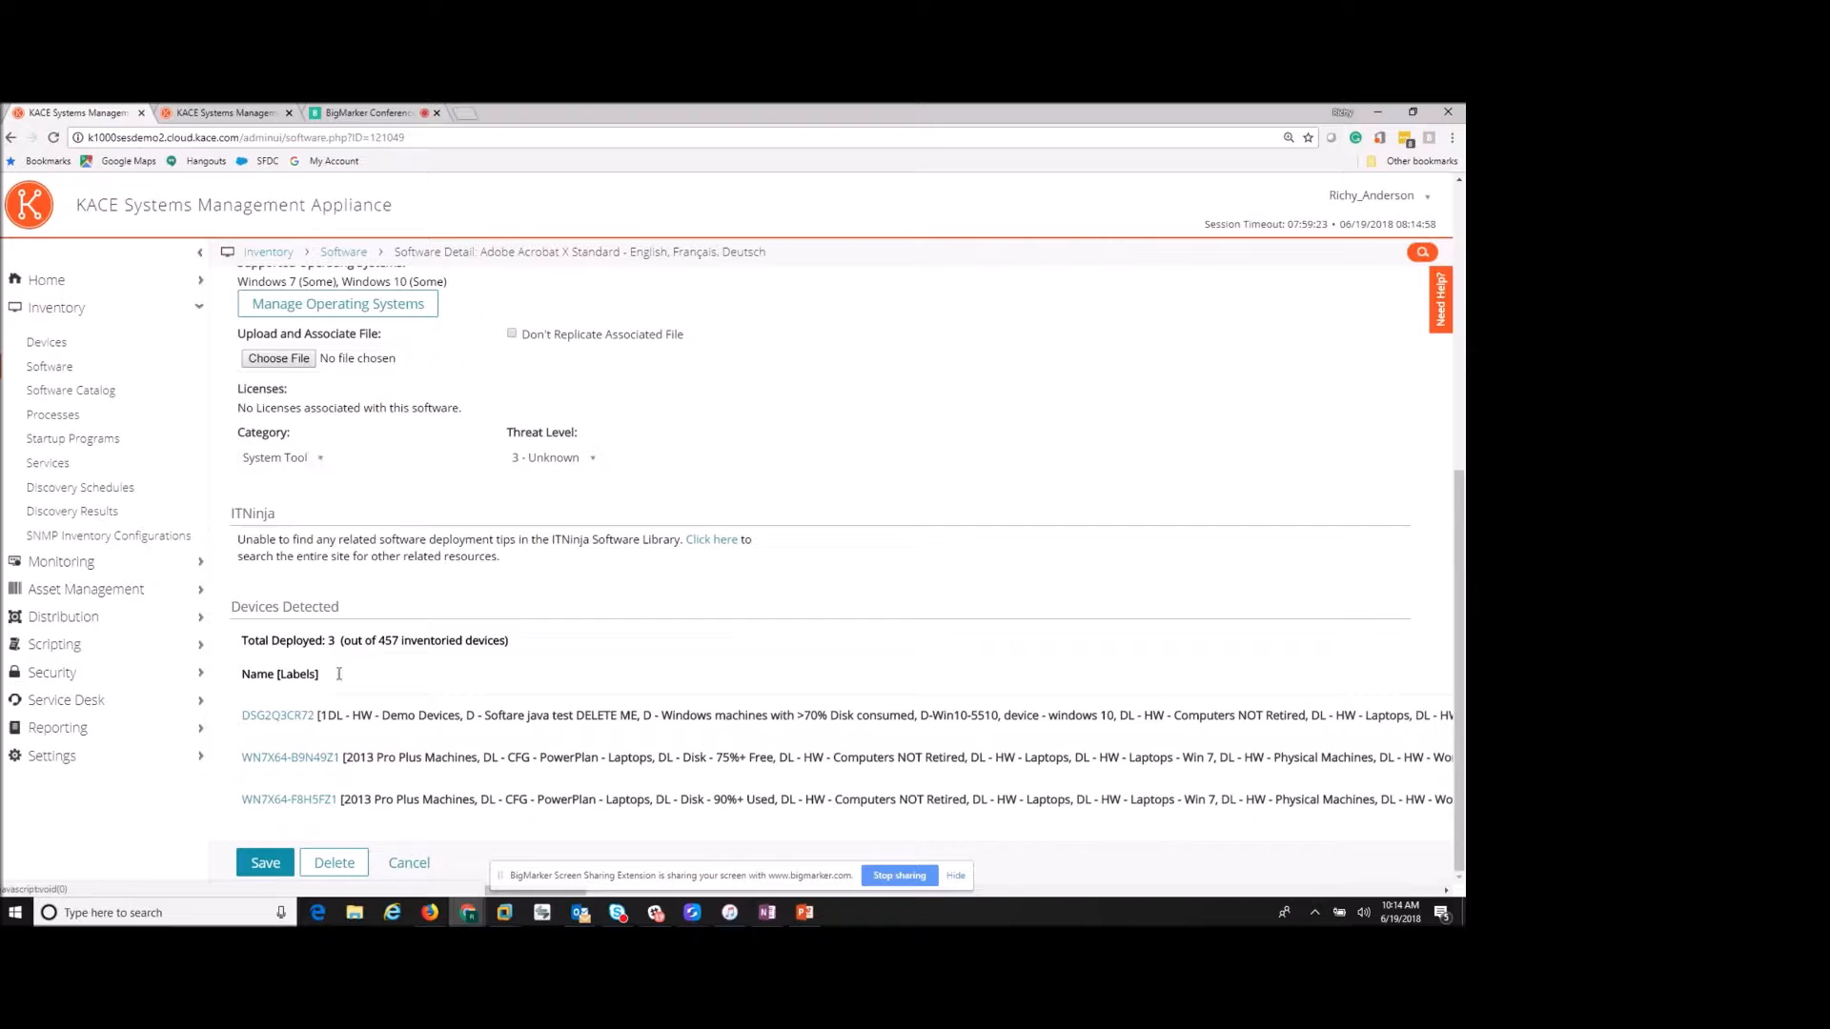
# - Return to DSG2Q3CR72's detail page and briefly check its Service Desk Tickets and Hardware sections
pyautogui.click(11, 141)
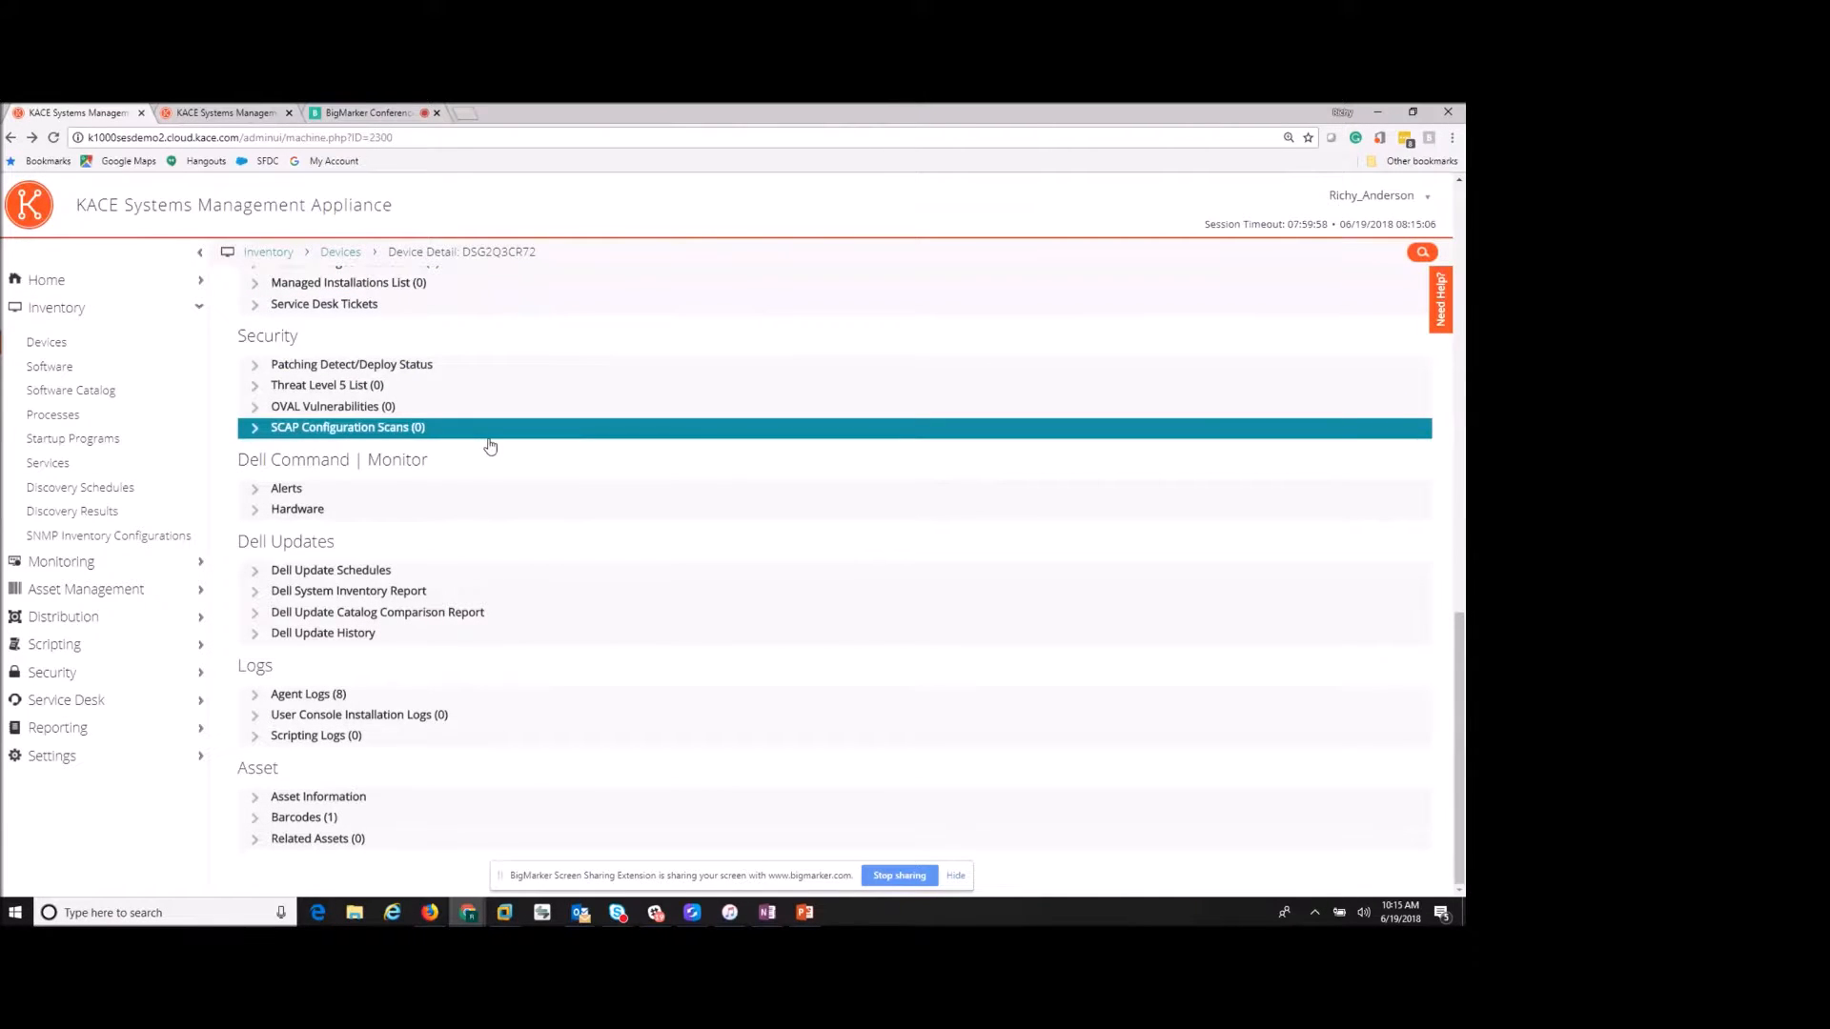
pyautogui.click(255, 306)
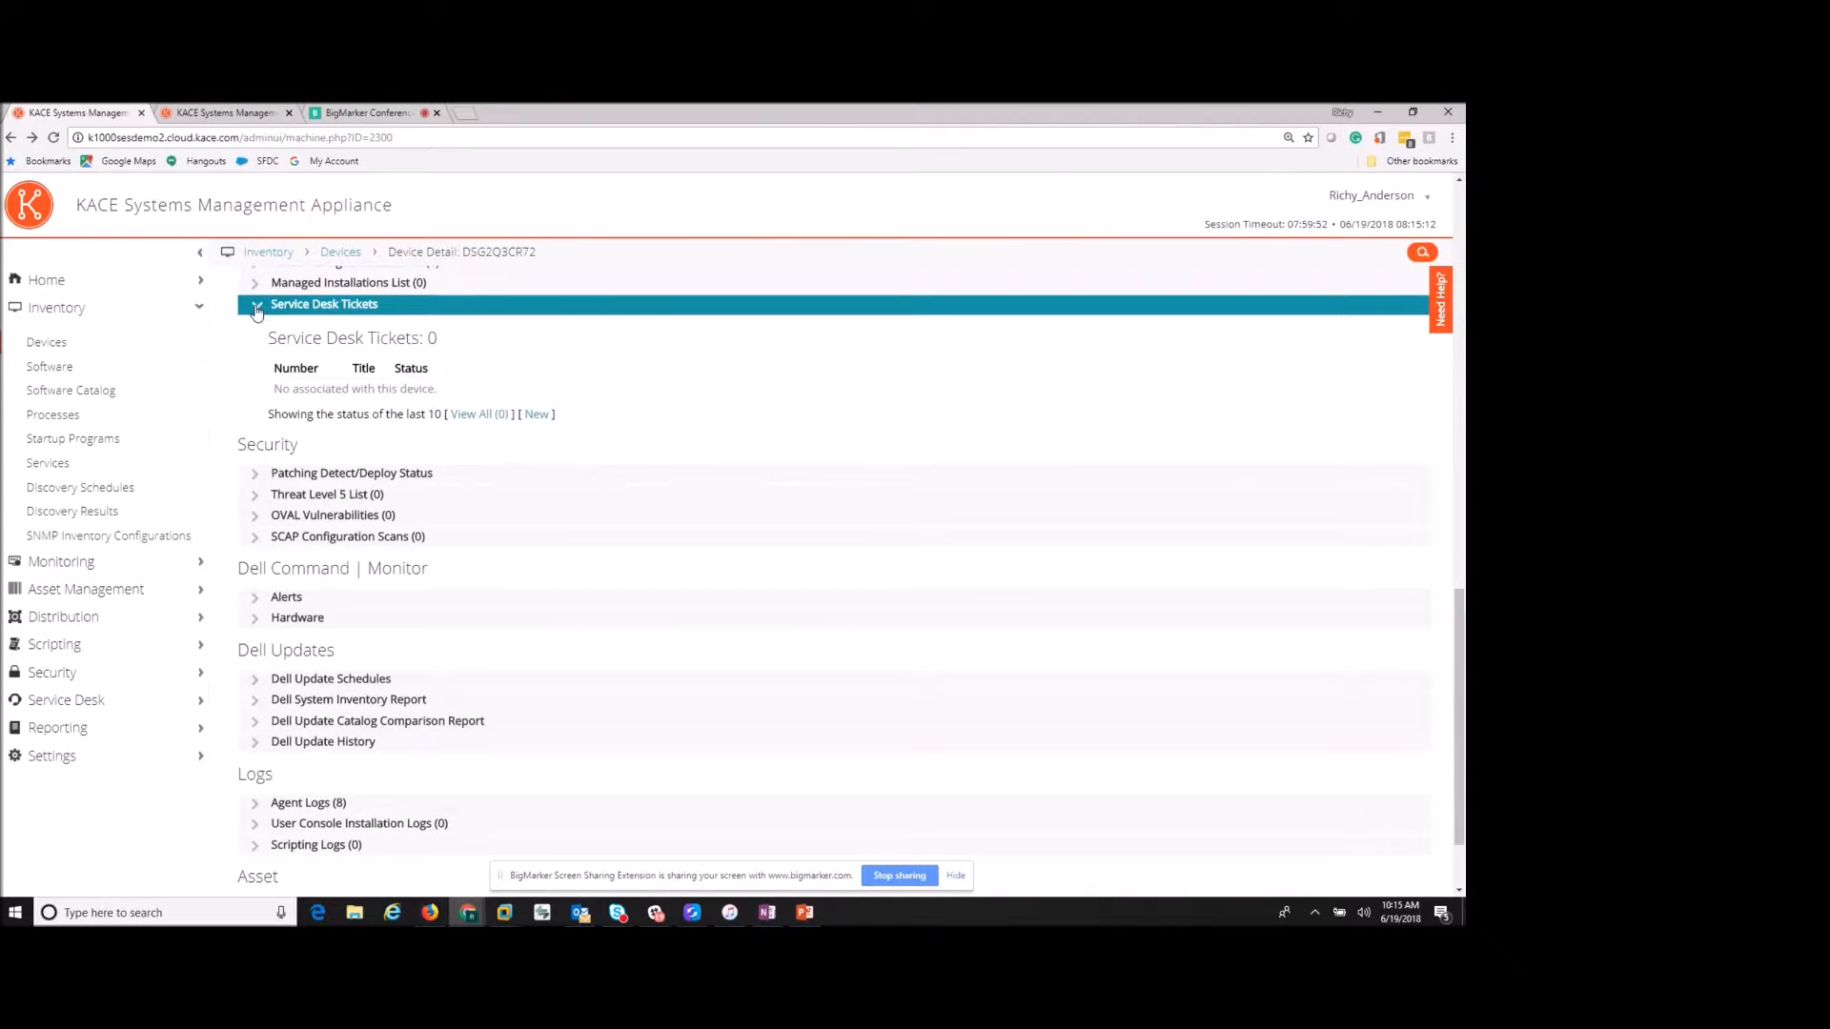
pyautogui.click(255, 307)
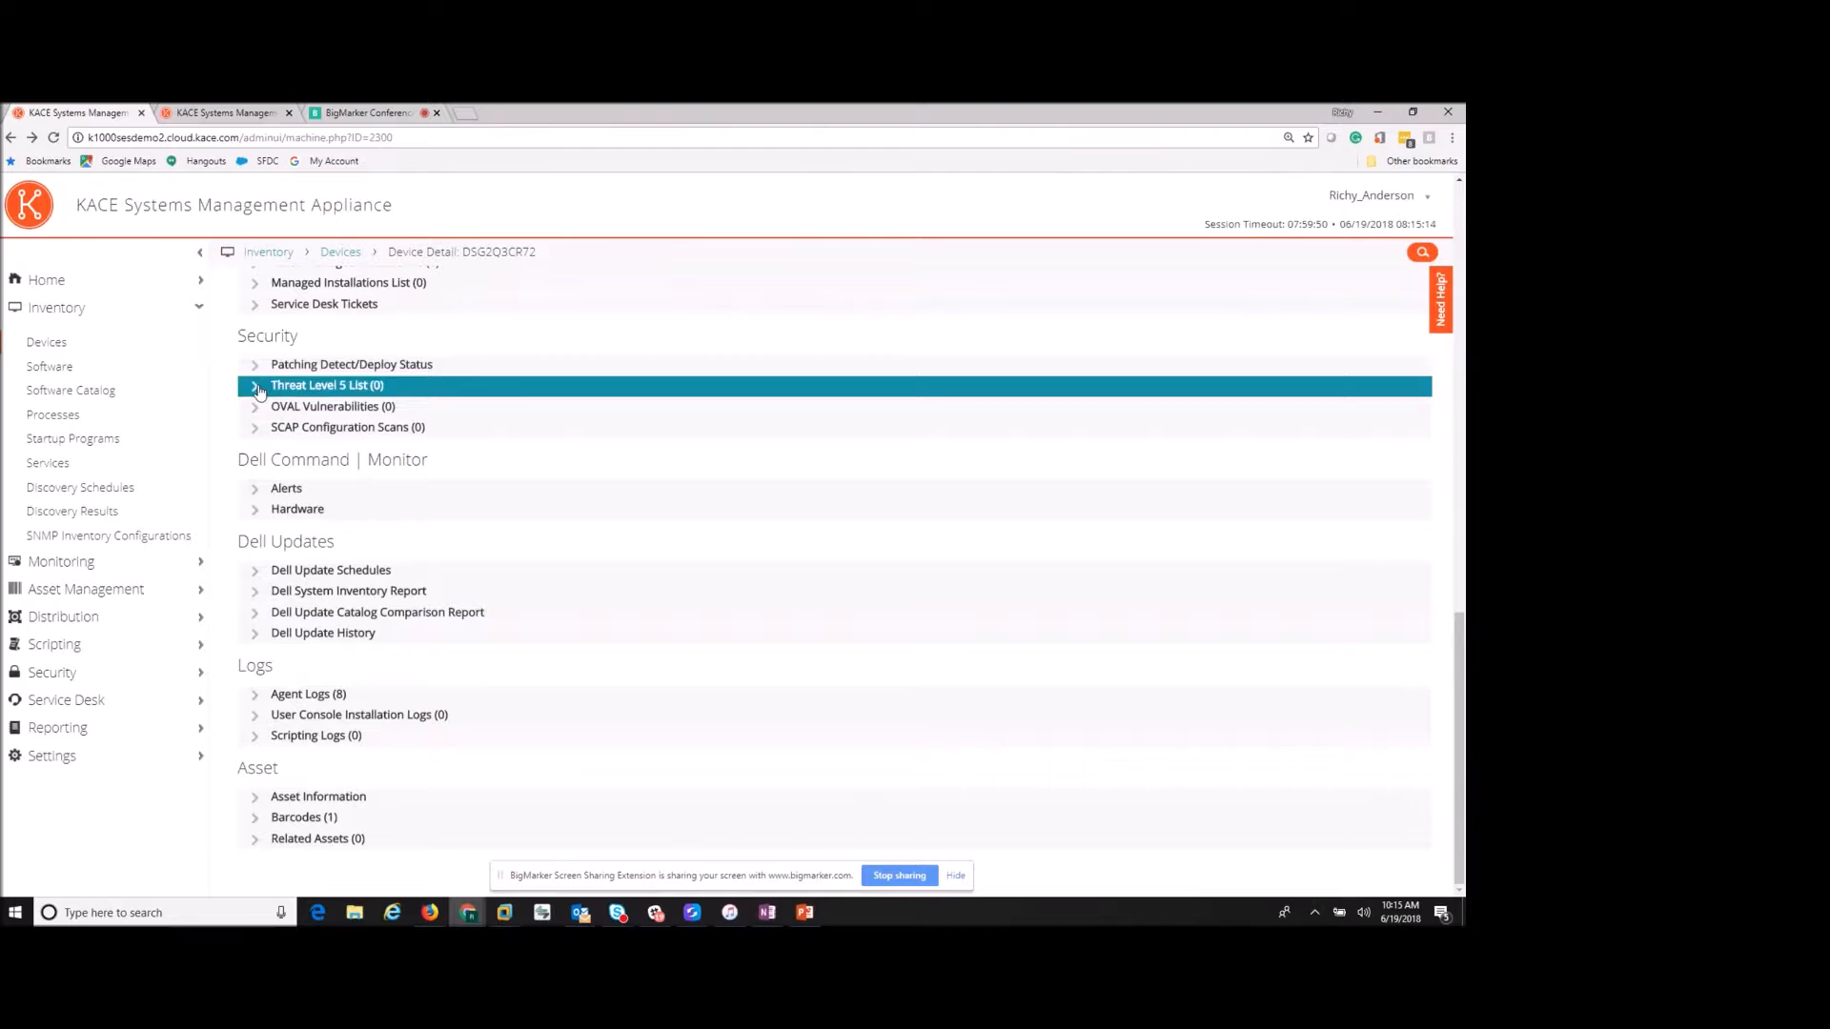
pyautogui.click(258, 511)
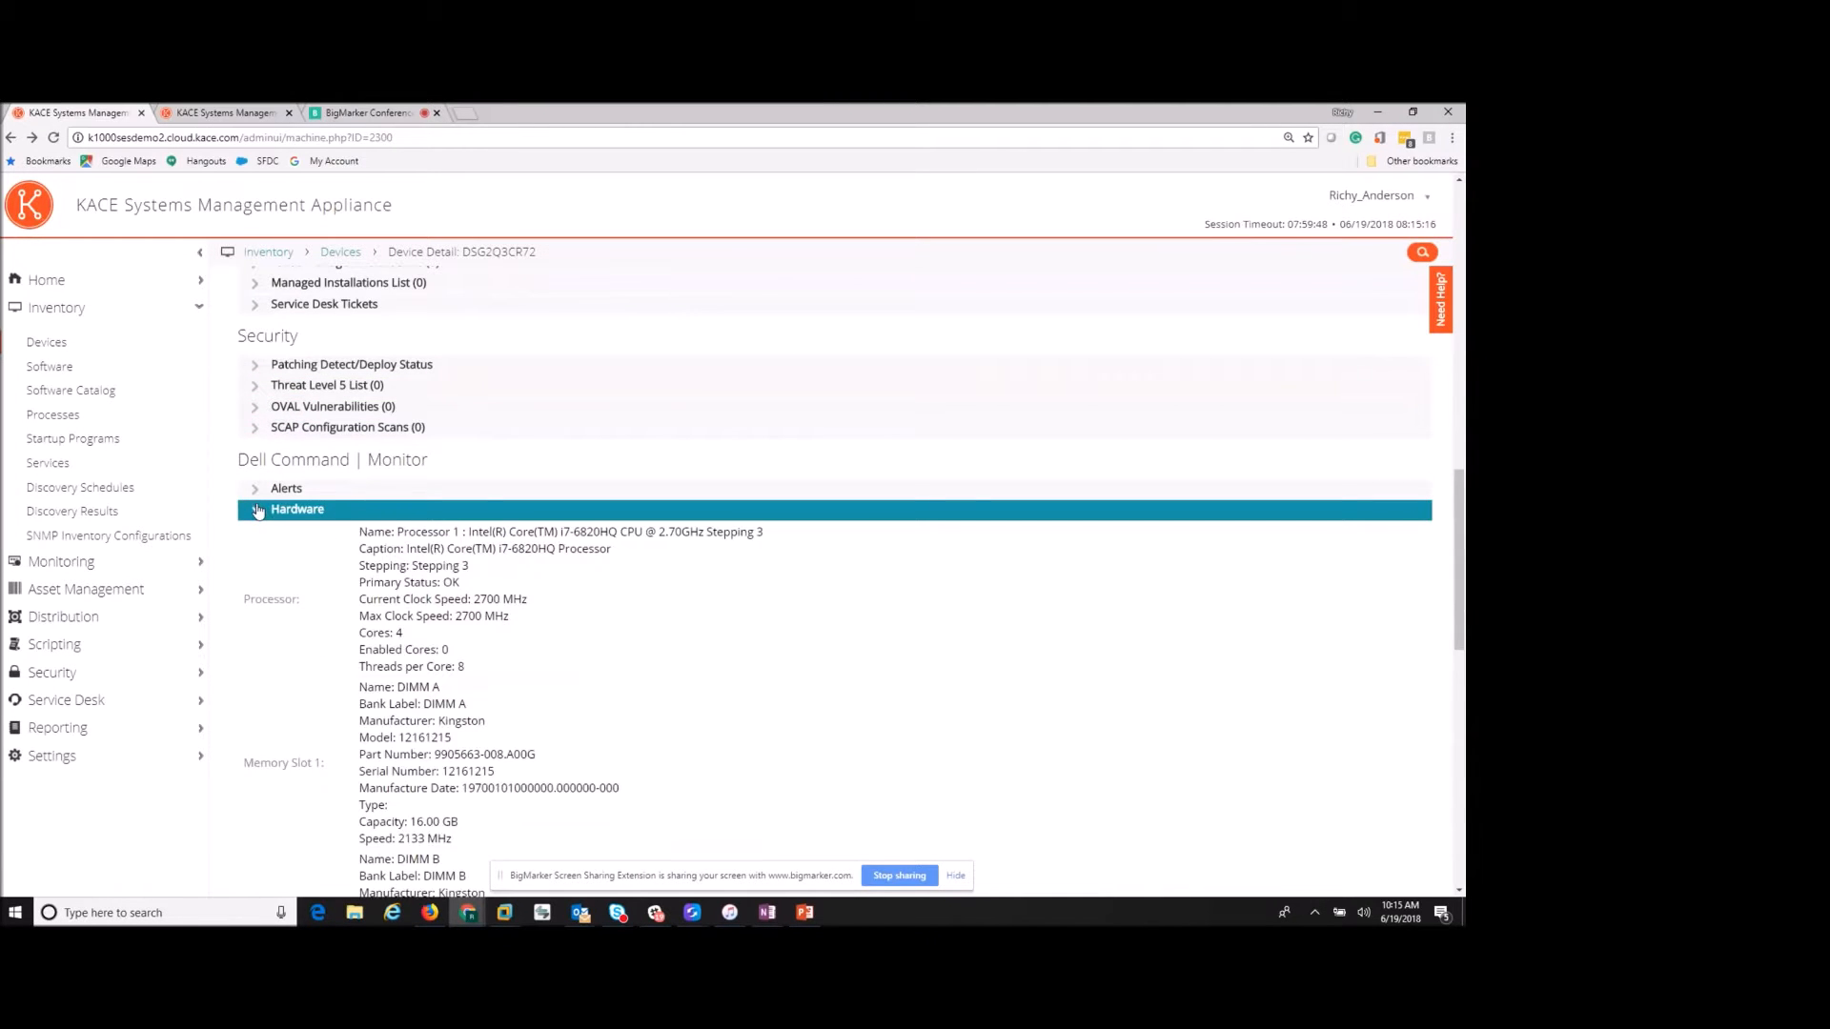
pyautogui.scroll(-2, 296, 516)
pyautogui.scroll(2, 297, 517)
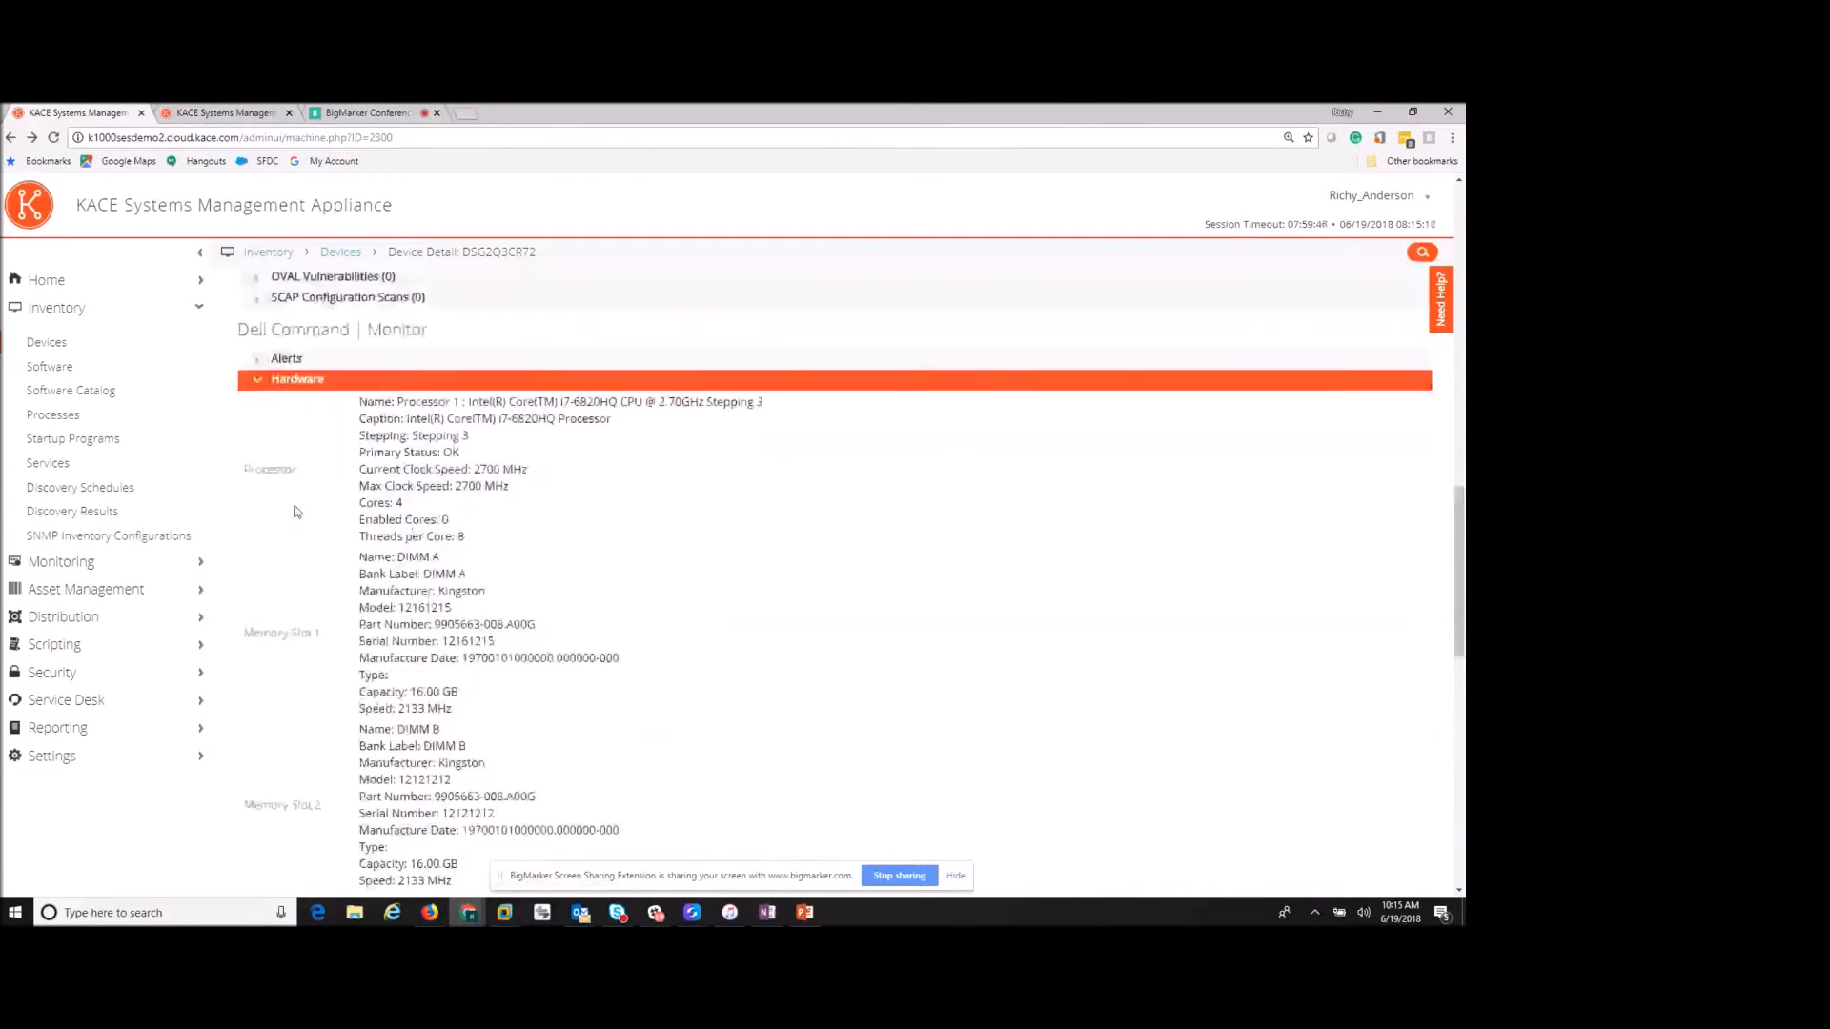
pyautogui.click(256, 435)
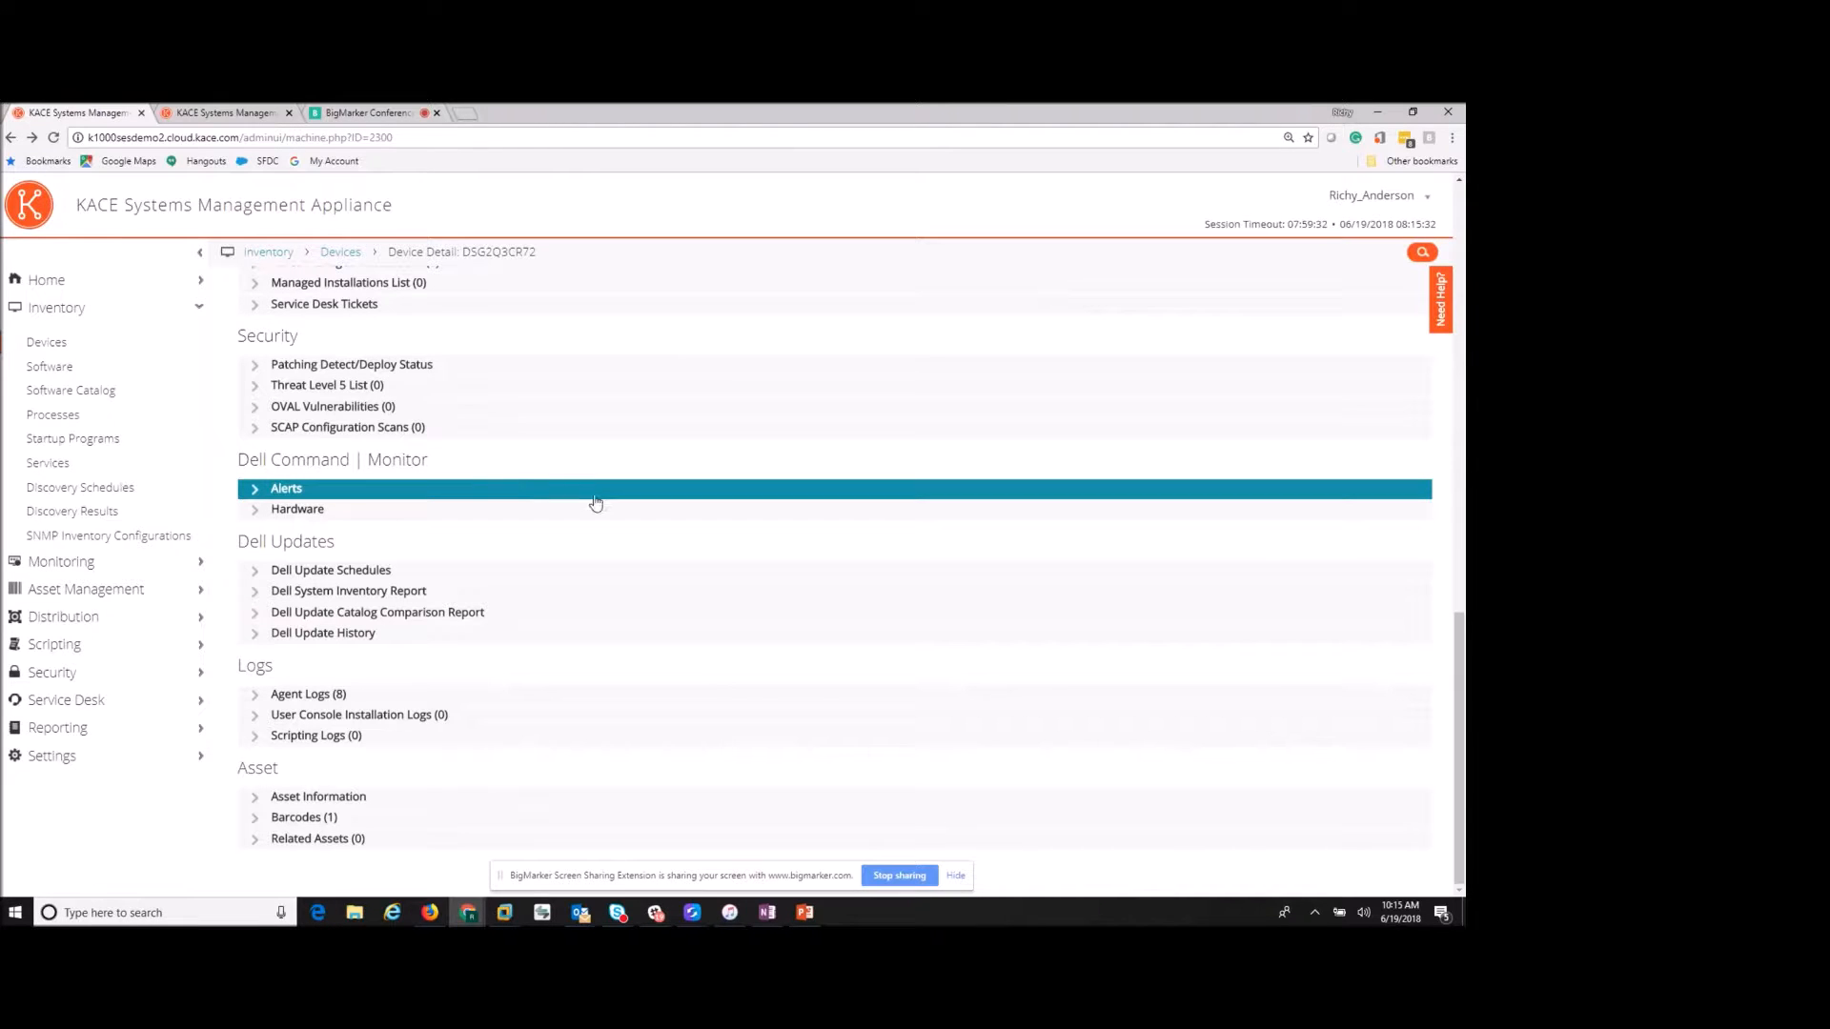
pyautogui.click(81, 396)
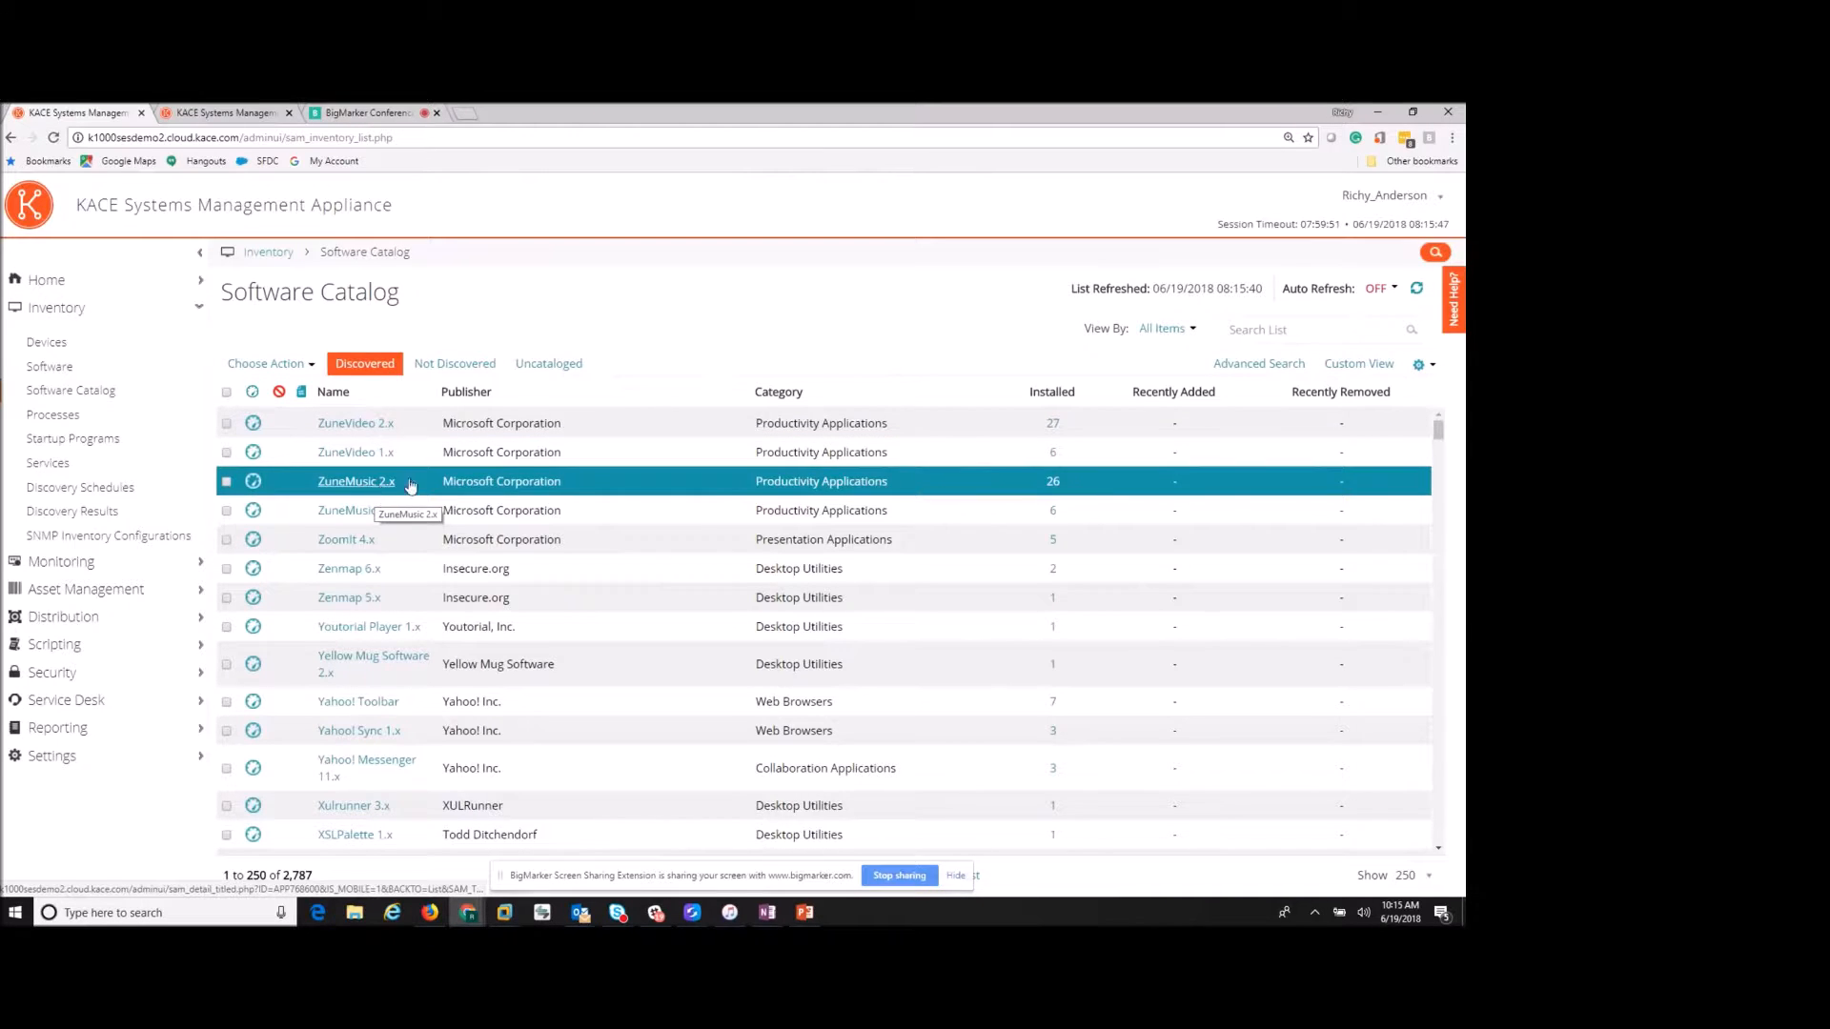
pyautogui.click(1287, 330)
pyautogui.write('o')
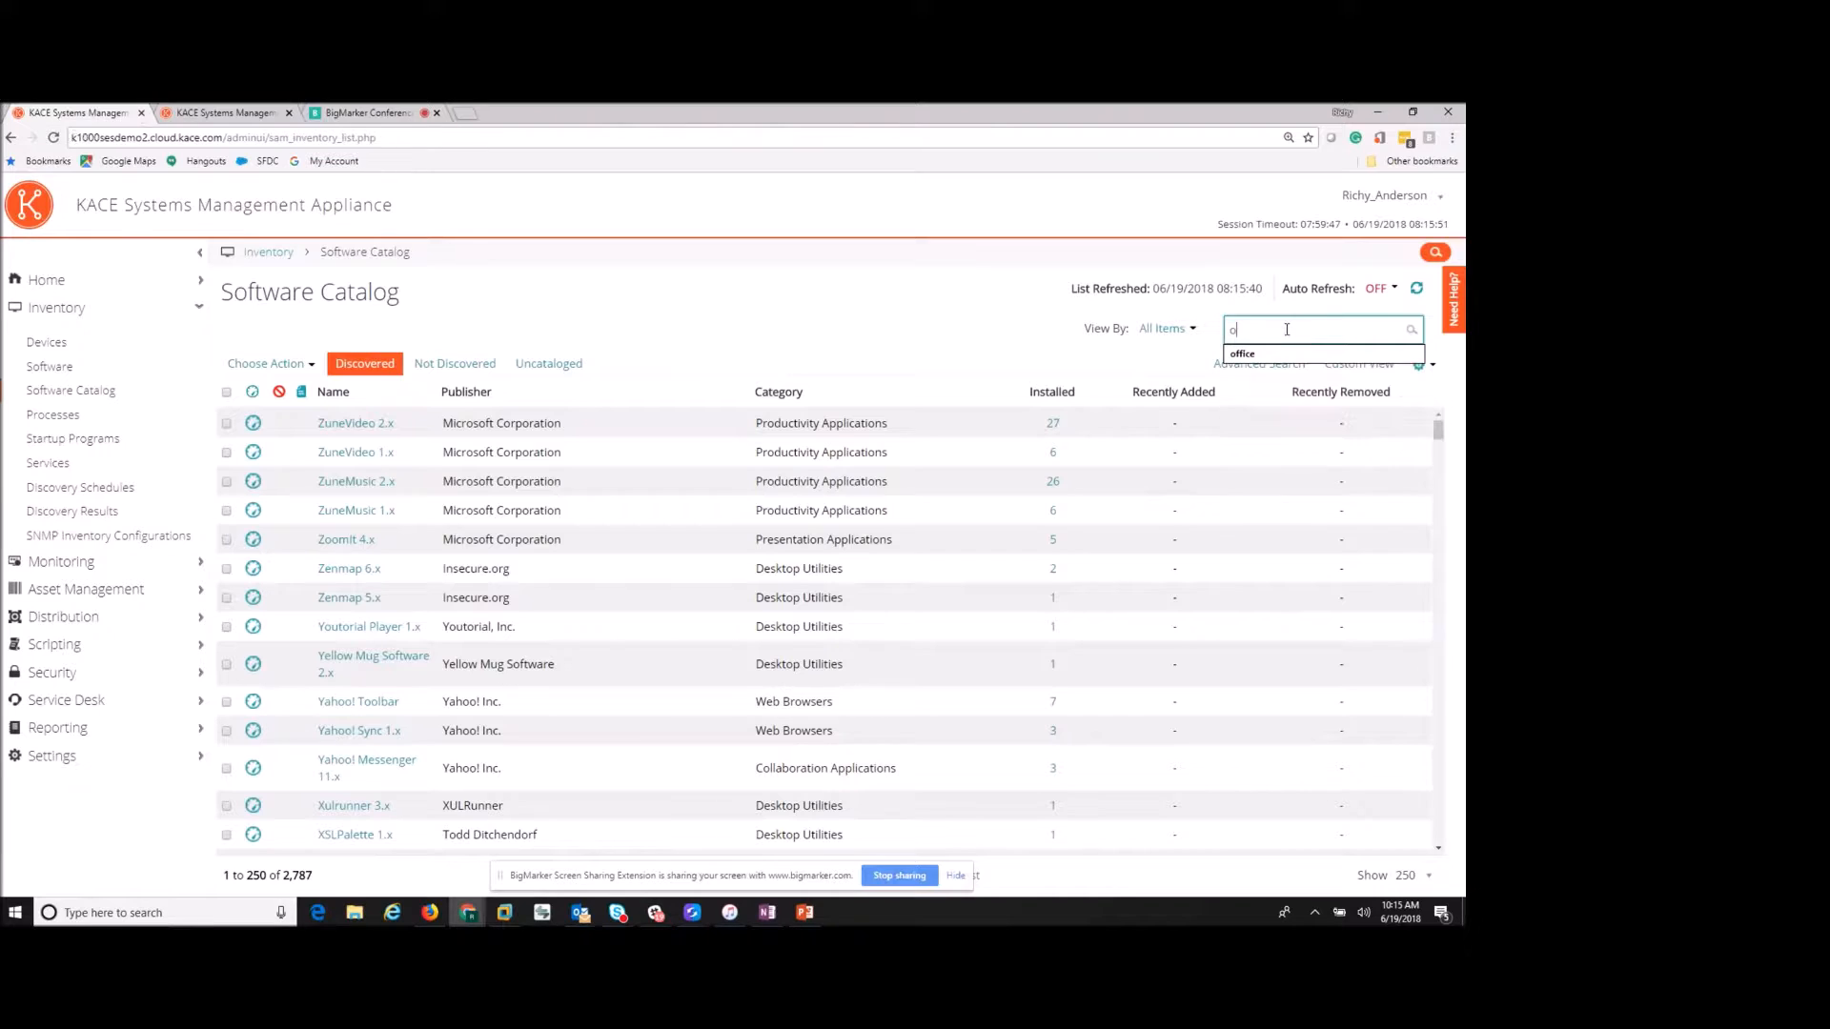
pyautogui.write('ffice')
pyautogui.press('Return')
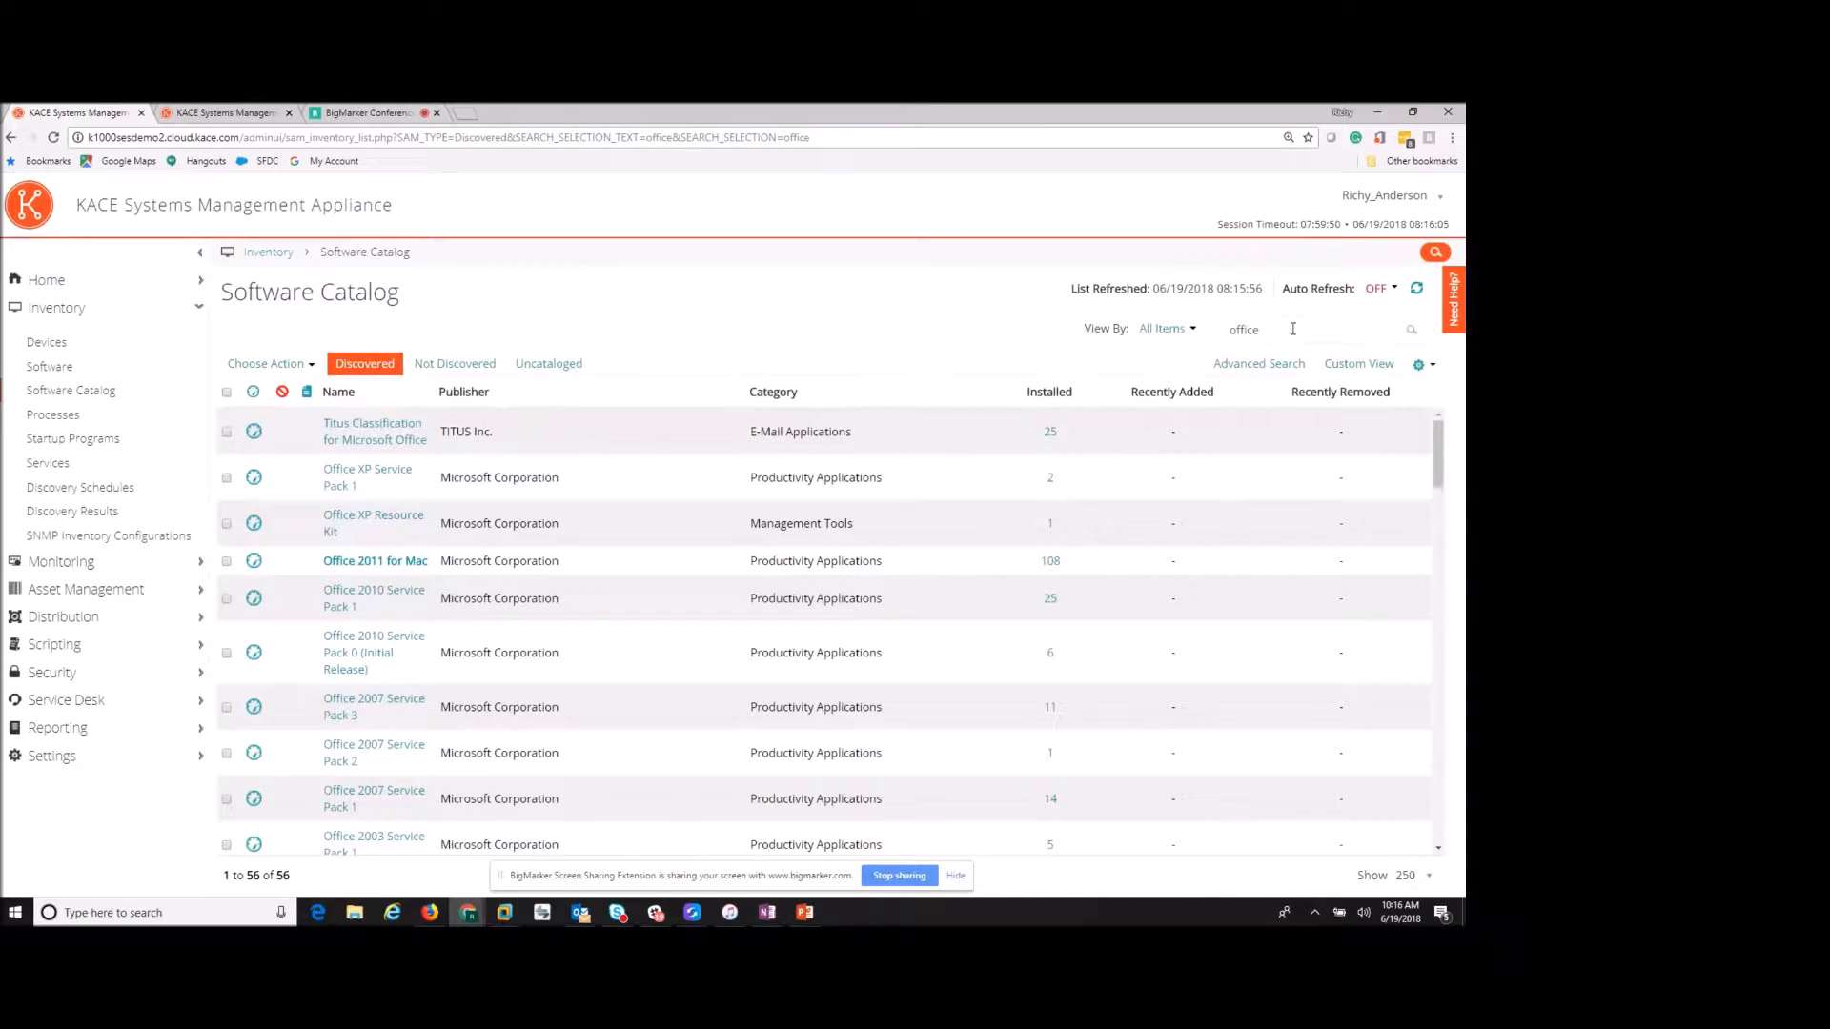
pyautogui.click(732, 470)
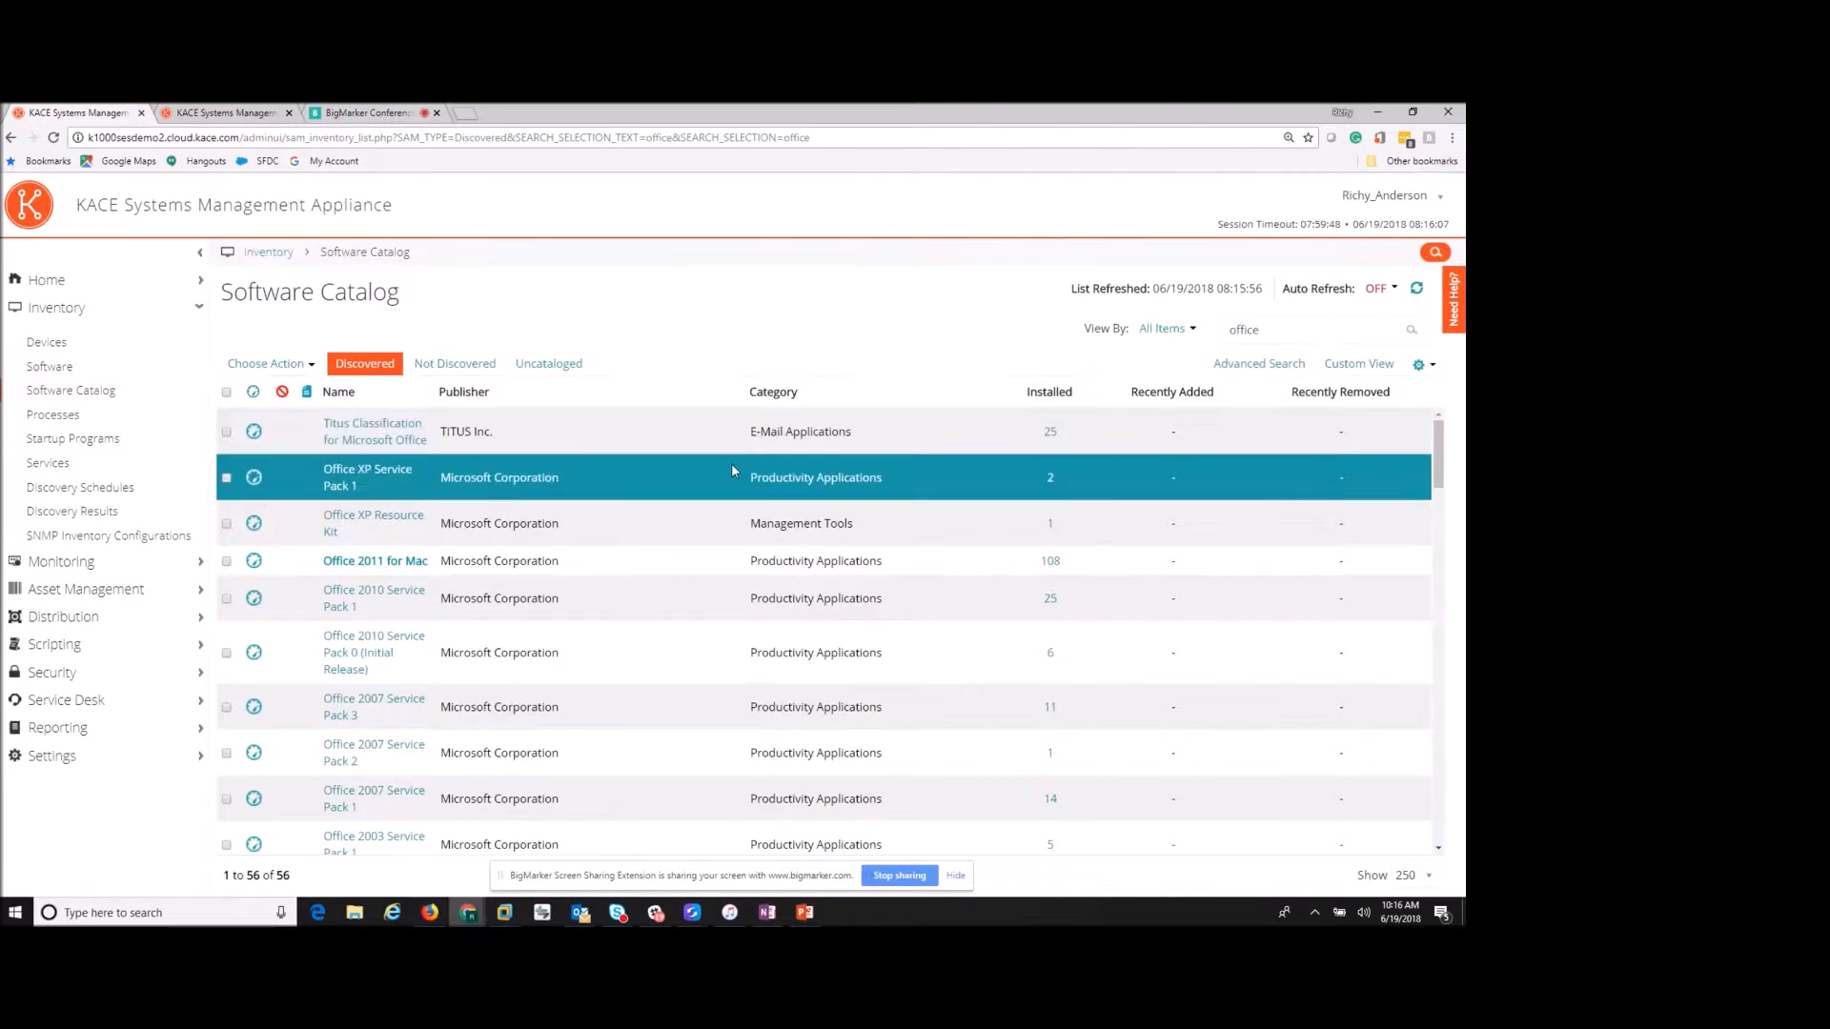
pyautogui.scroll(-3, 741, 516)
pyautogui.click(745, 514)
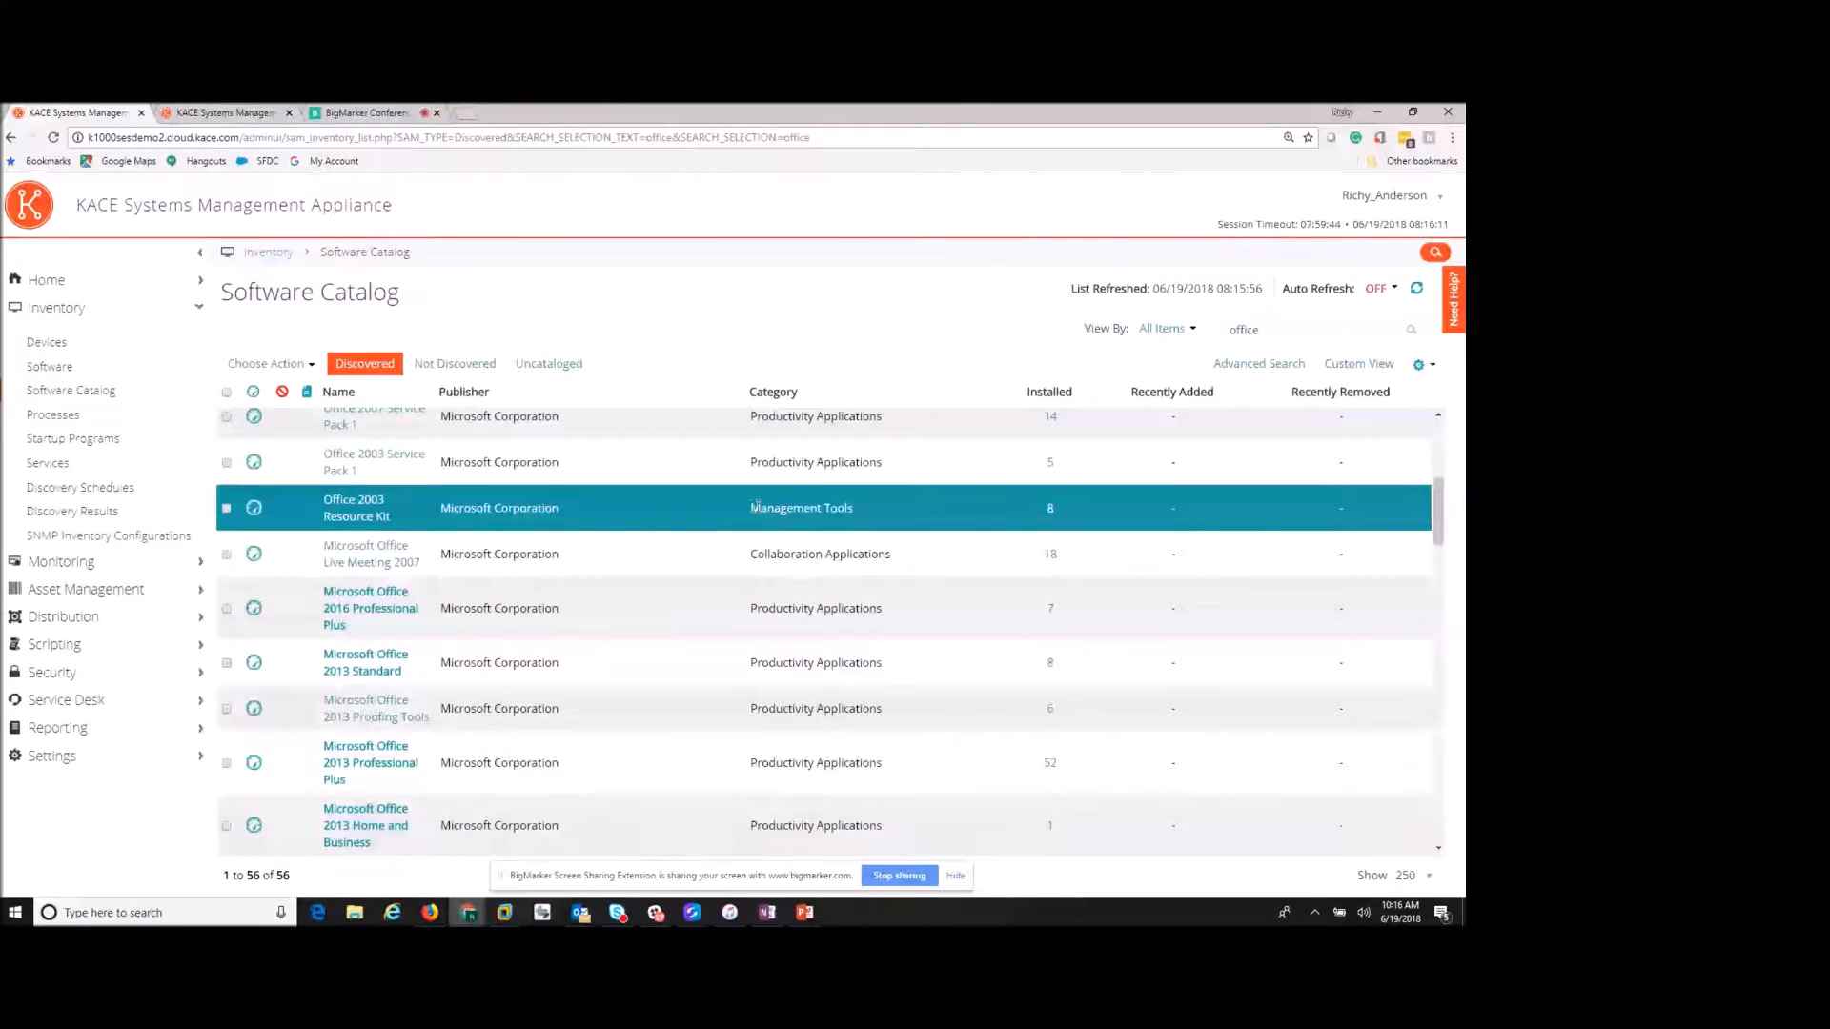
pyautogui.click(514, 602)
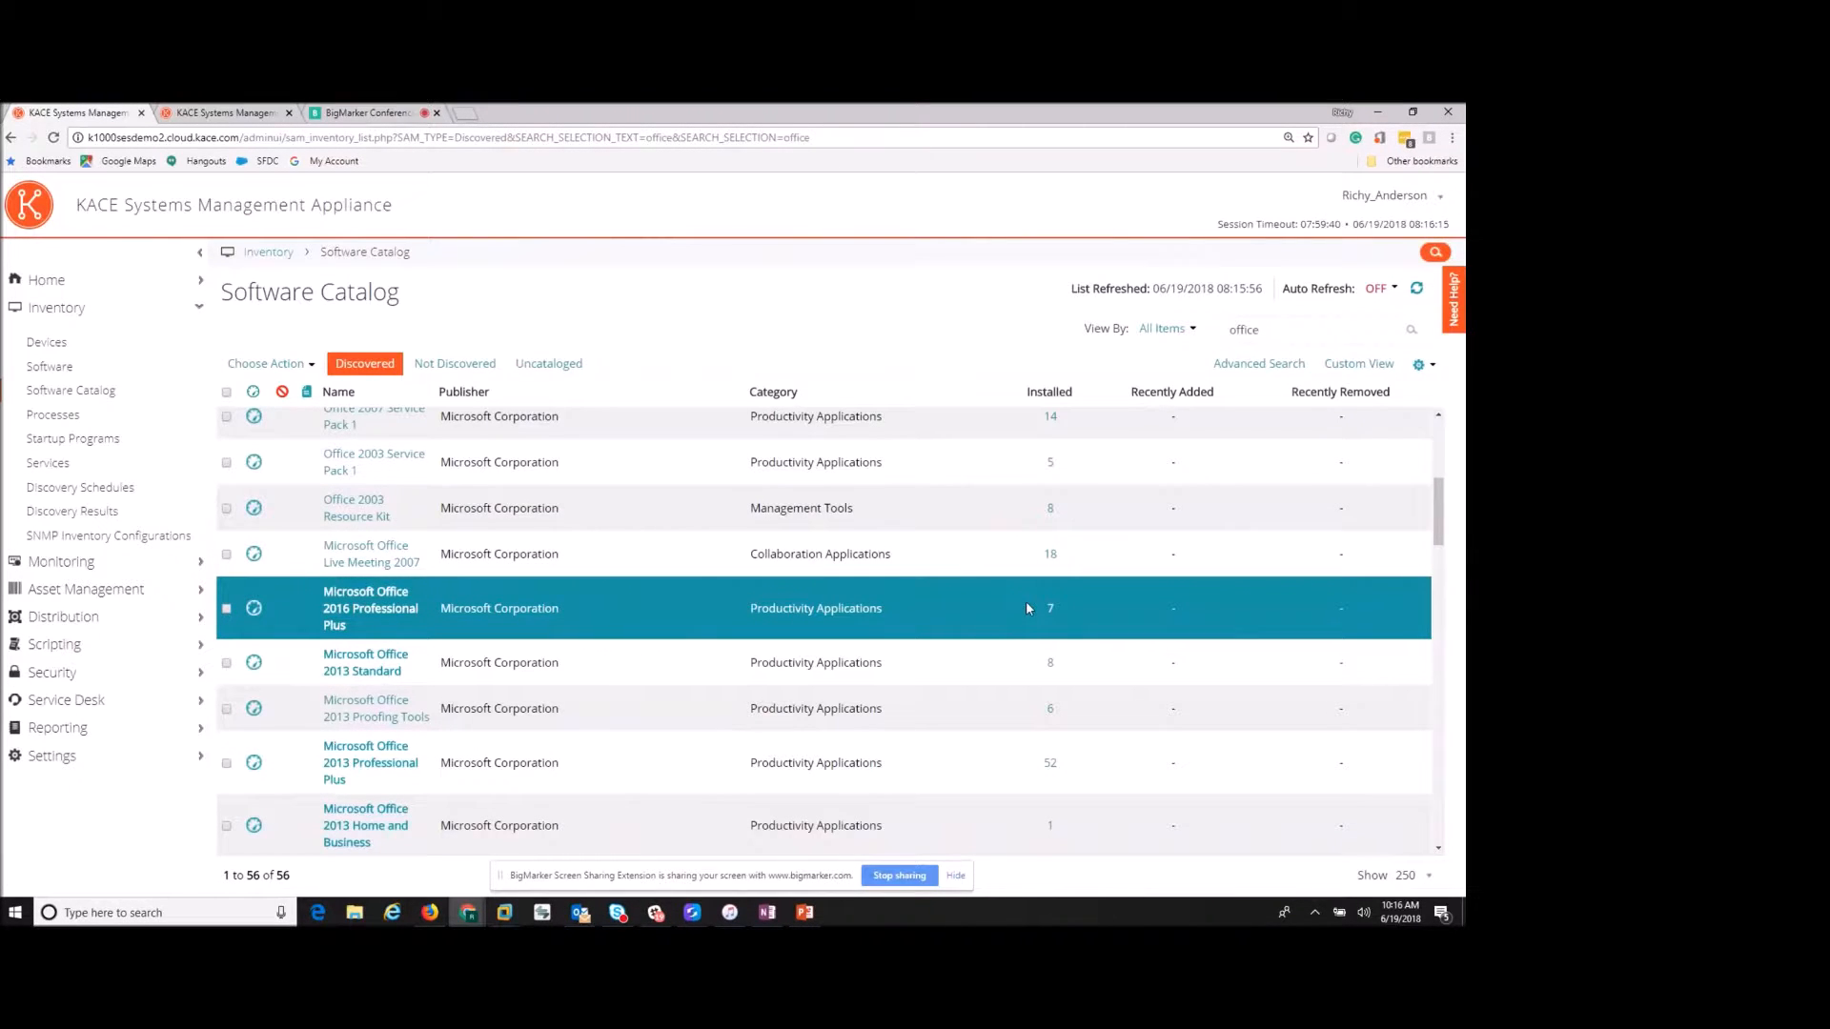
pyautogui.click(1048, 662)
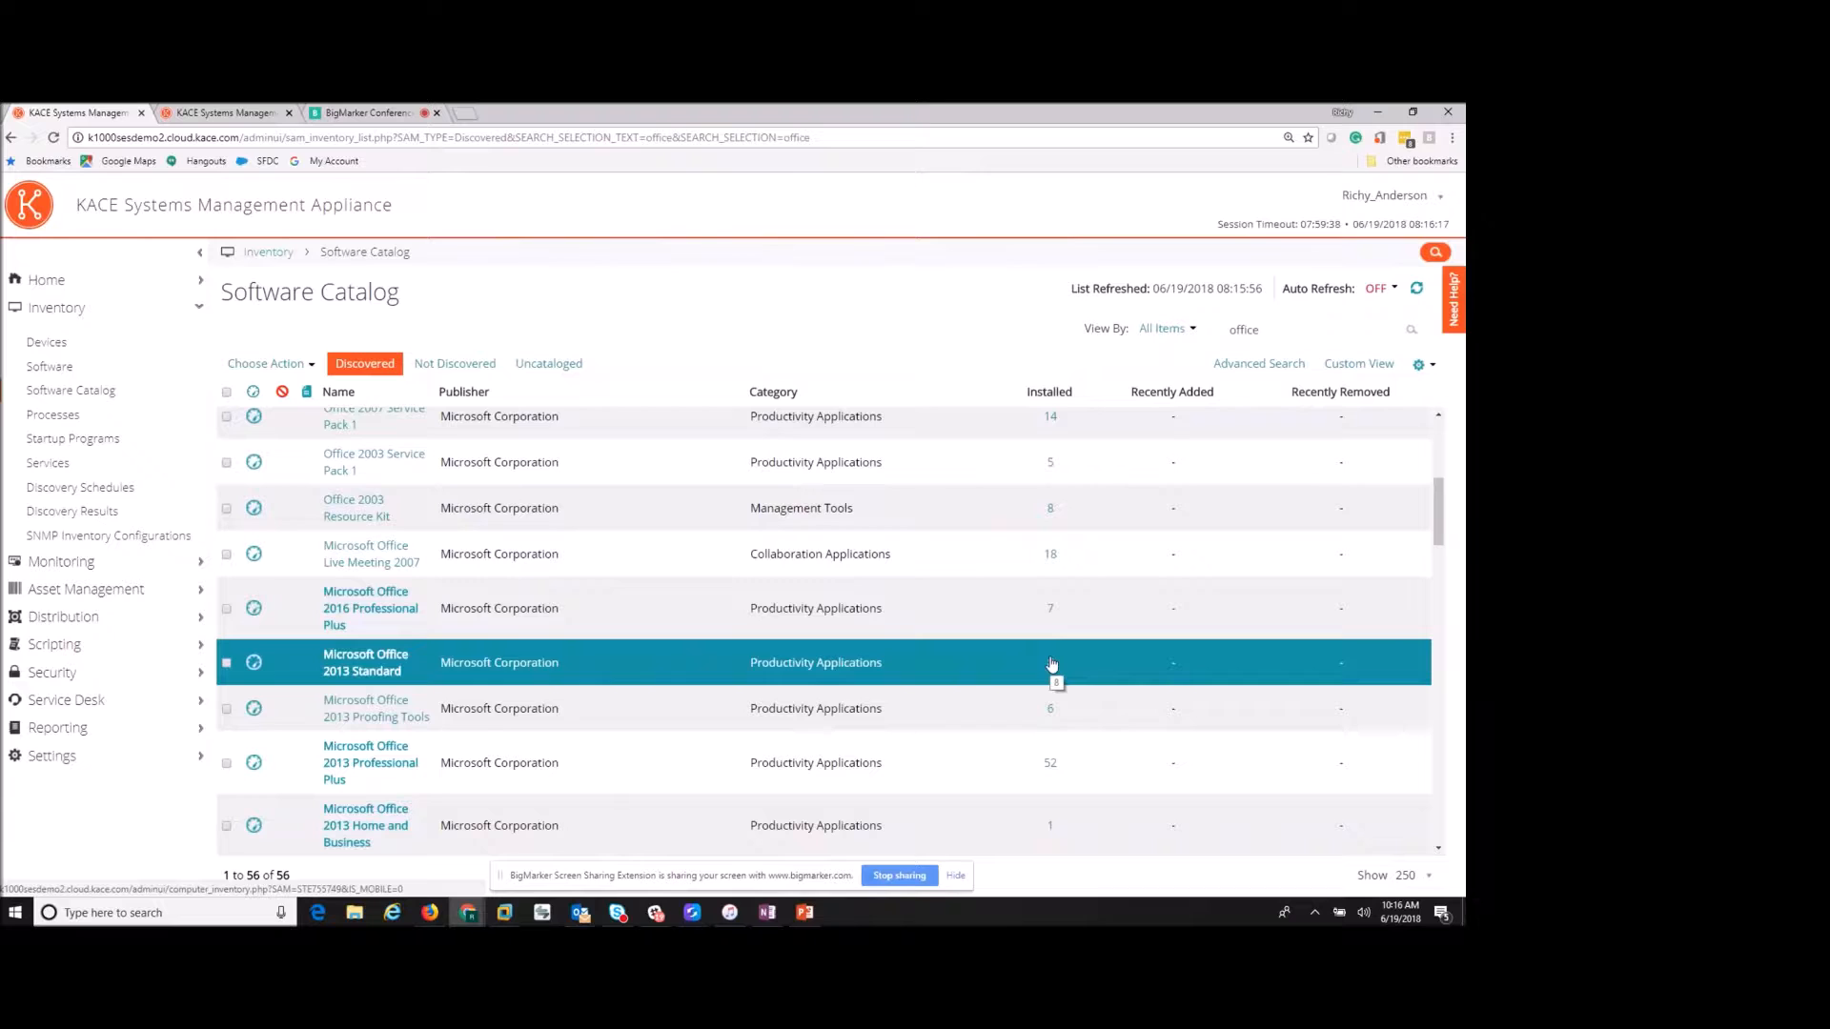
pyautogui.click(1044, 694)
pyautogui.click(1052, 762)
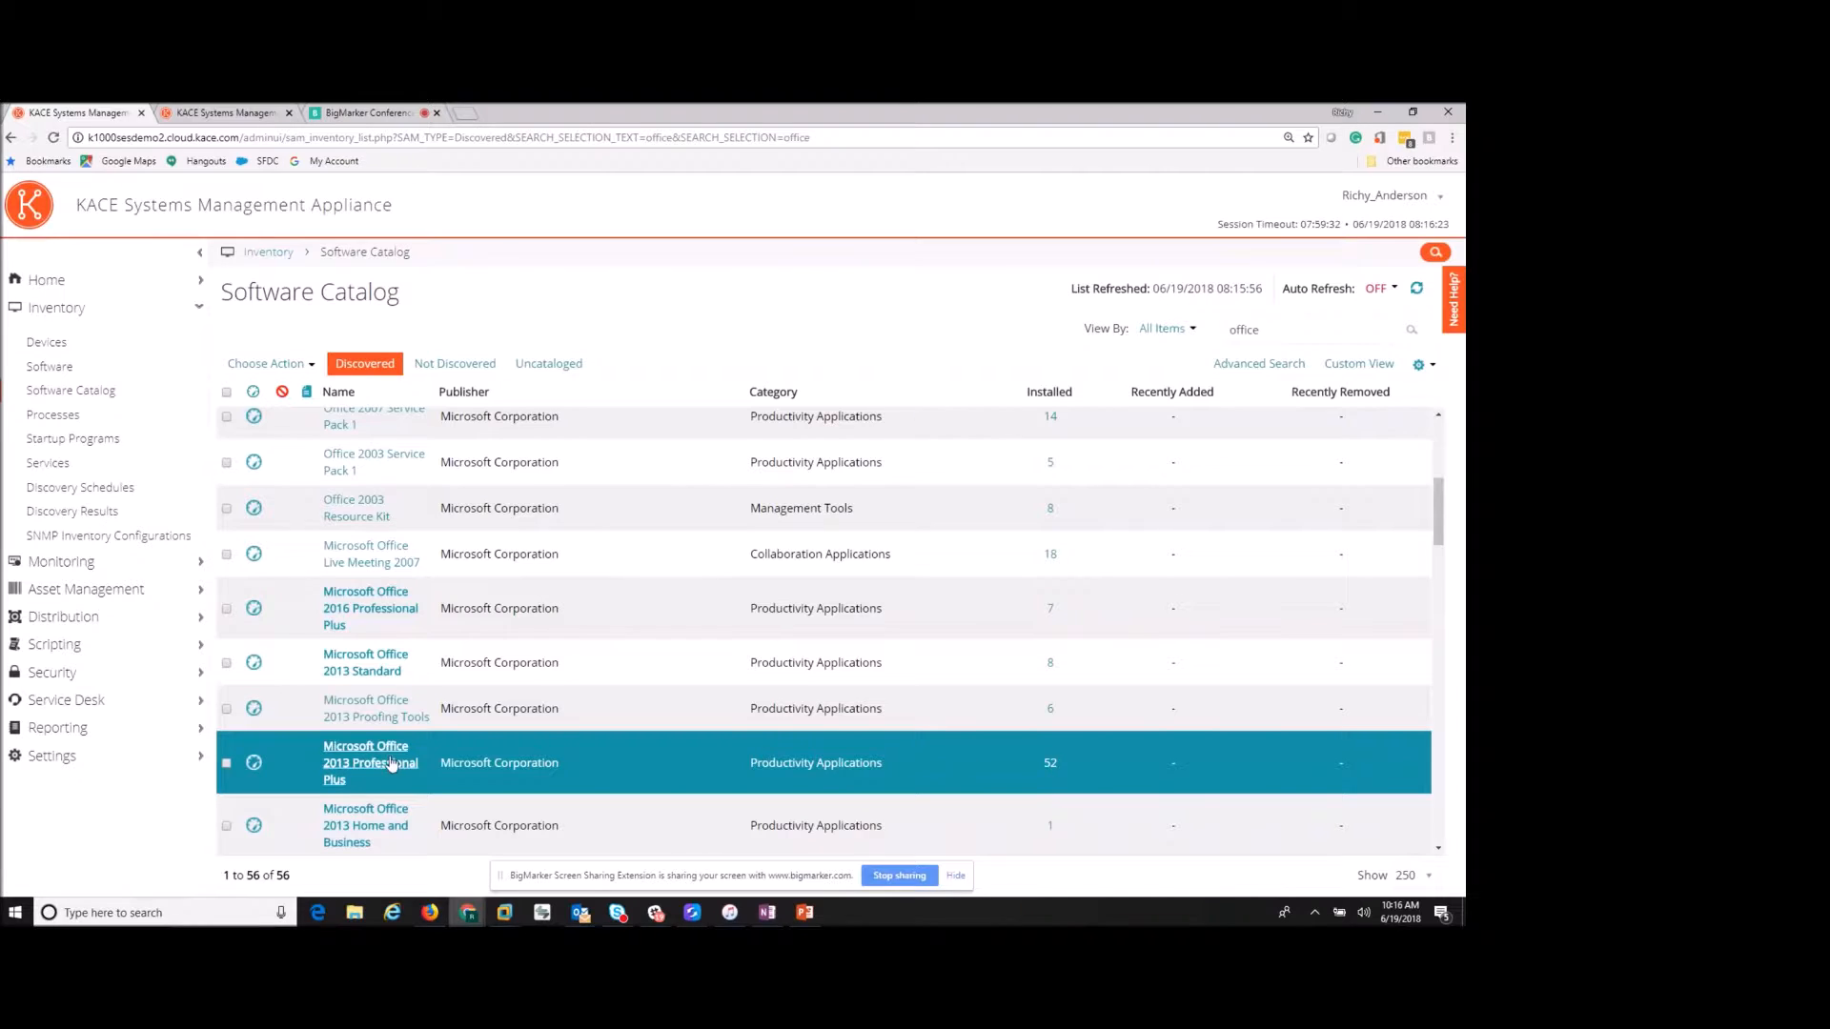
# - Review Microsoft Office 2016 Professional Plus details, then return to the full 2,787-title Software Catalog
pyautogui.click(371, 610)
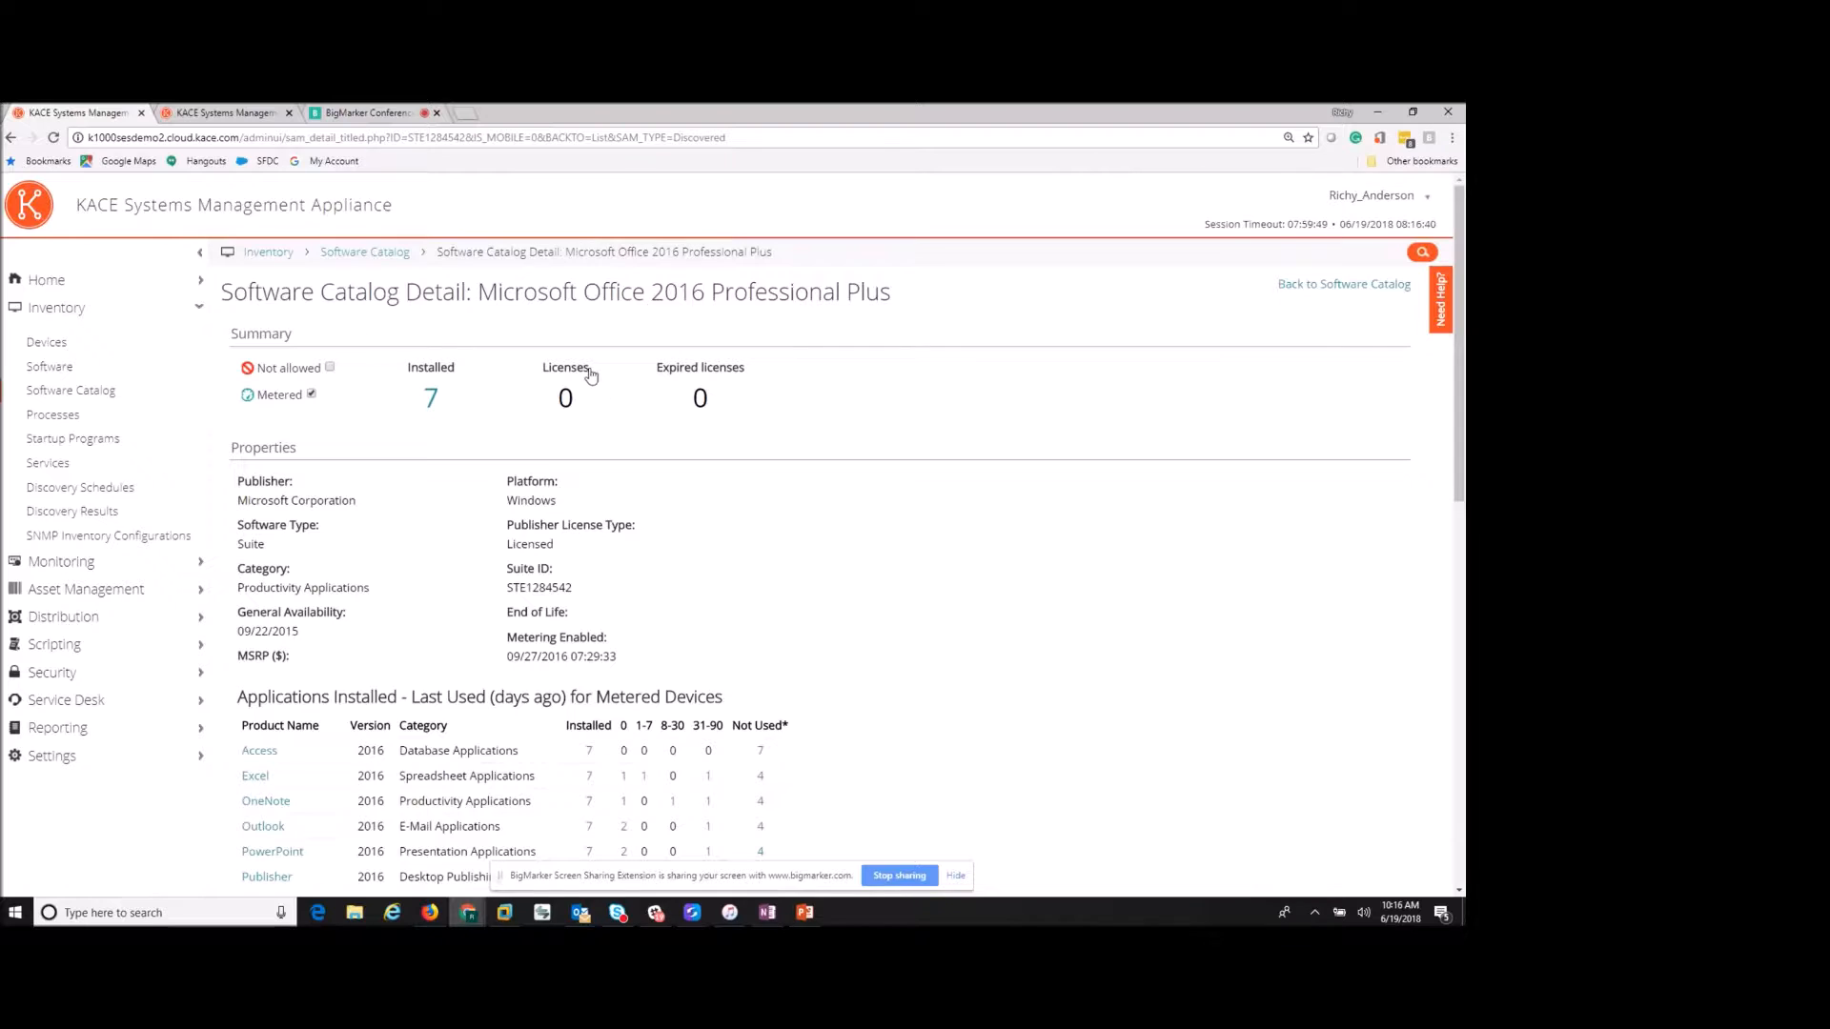
pyautogui.scroll(-3, 614, 399)
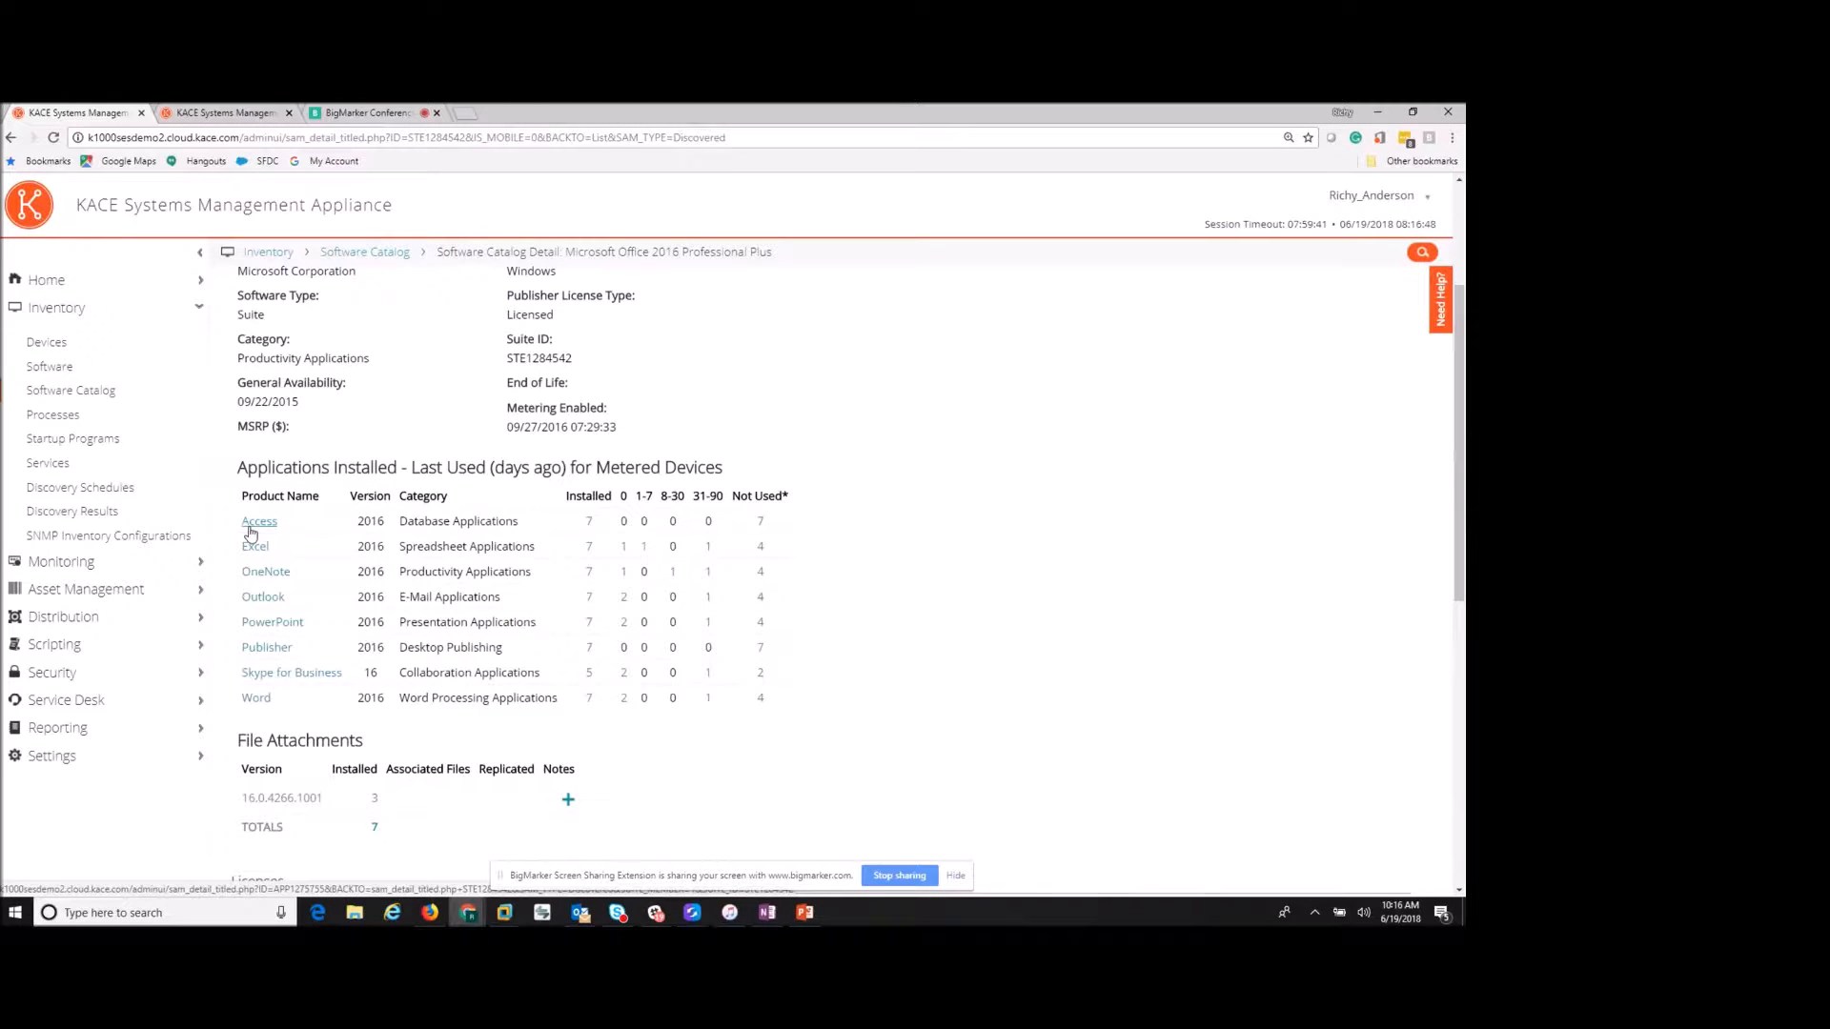
pyautogui.scroll(-2, 315, 543)
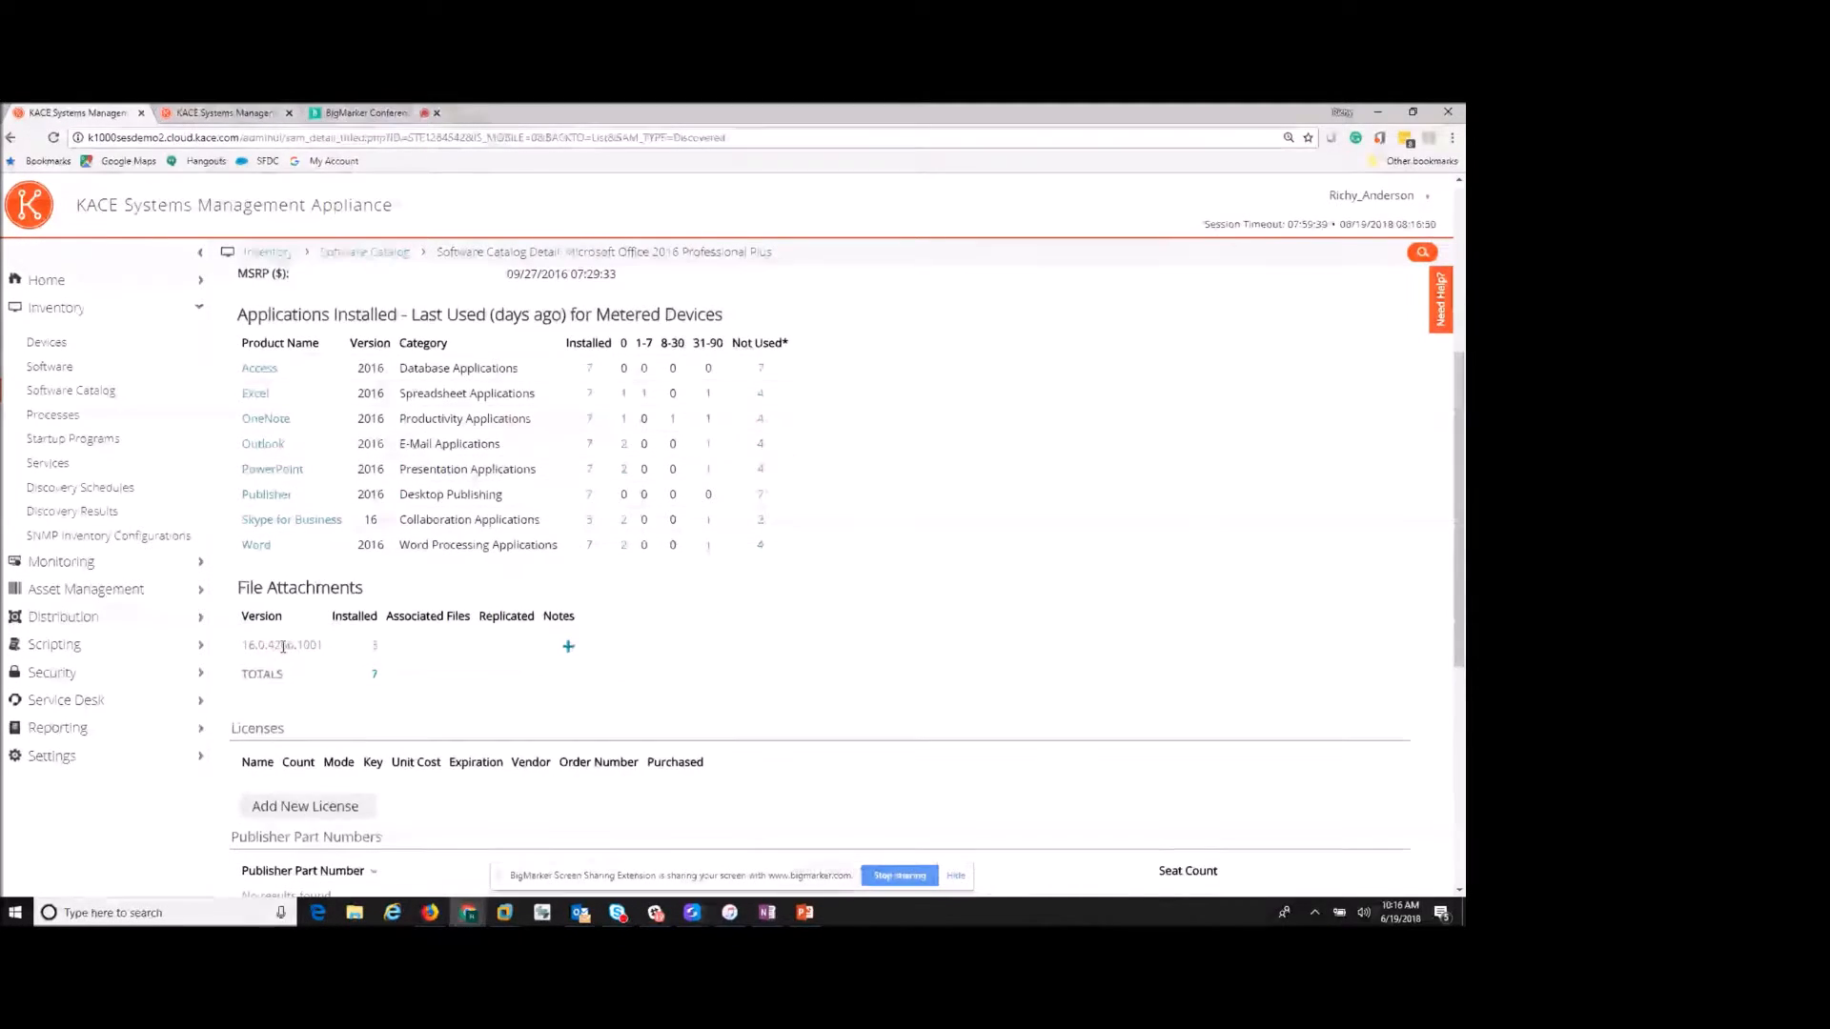
pyautogui.scroll(-4, 370, 655)
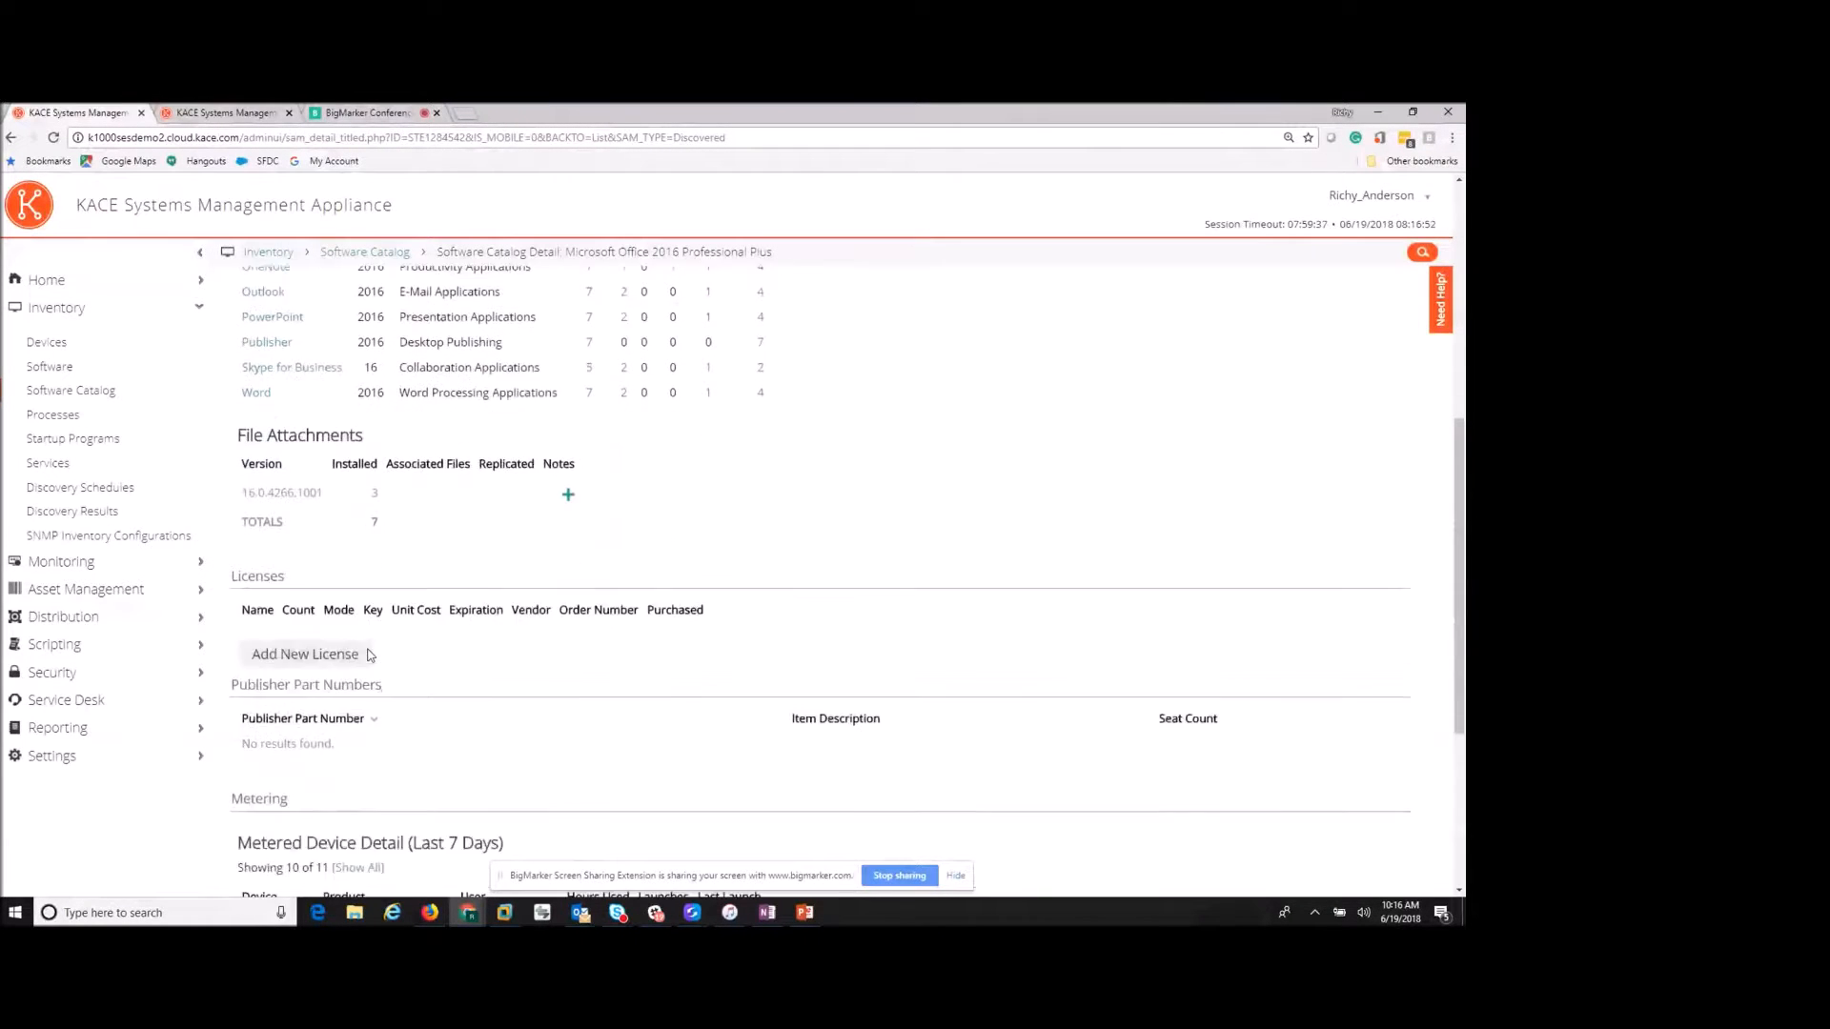
pyautogui.scroll(-3, 371, 655)
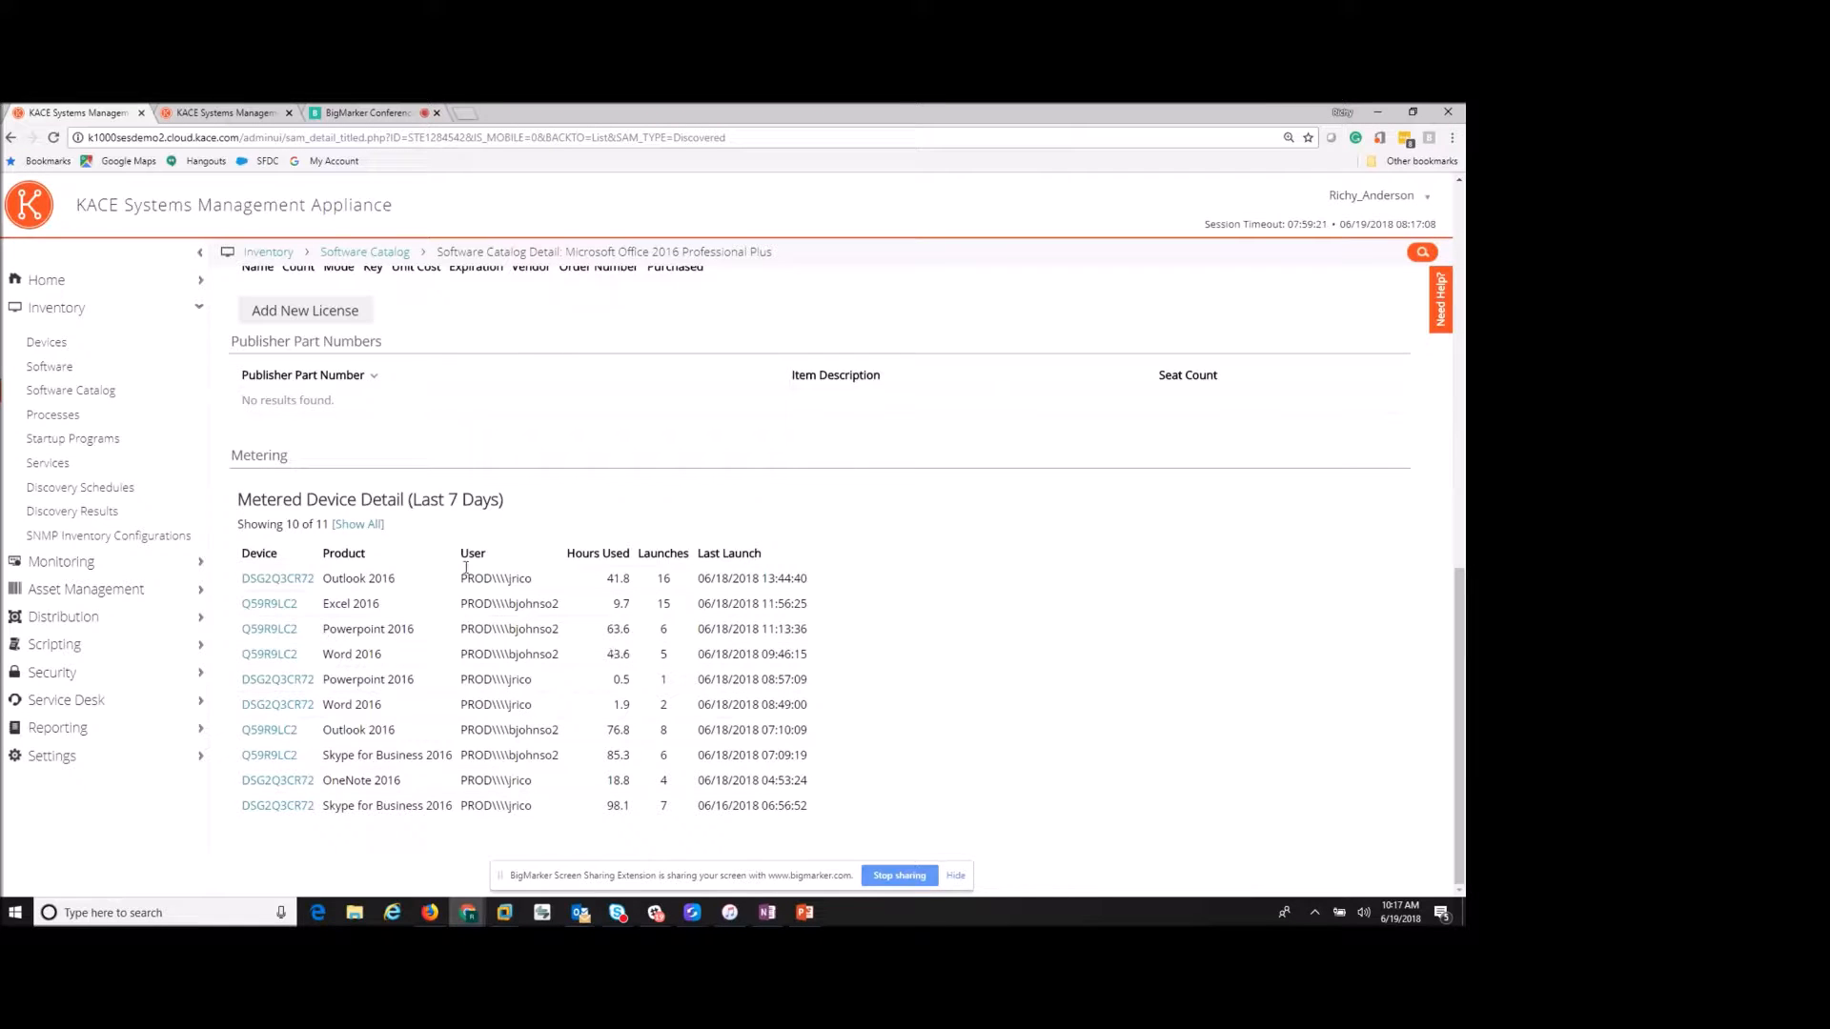
pyautogui.scroll(1, 550, 568)
pyautogui.scroll(10, 550, 567)
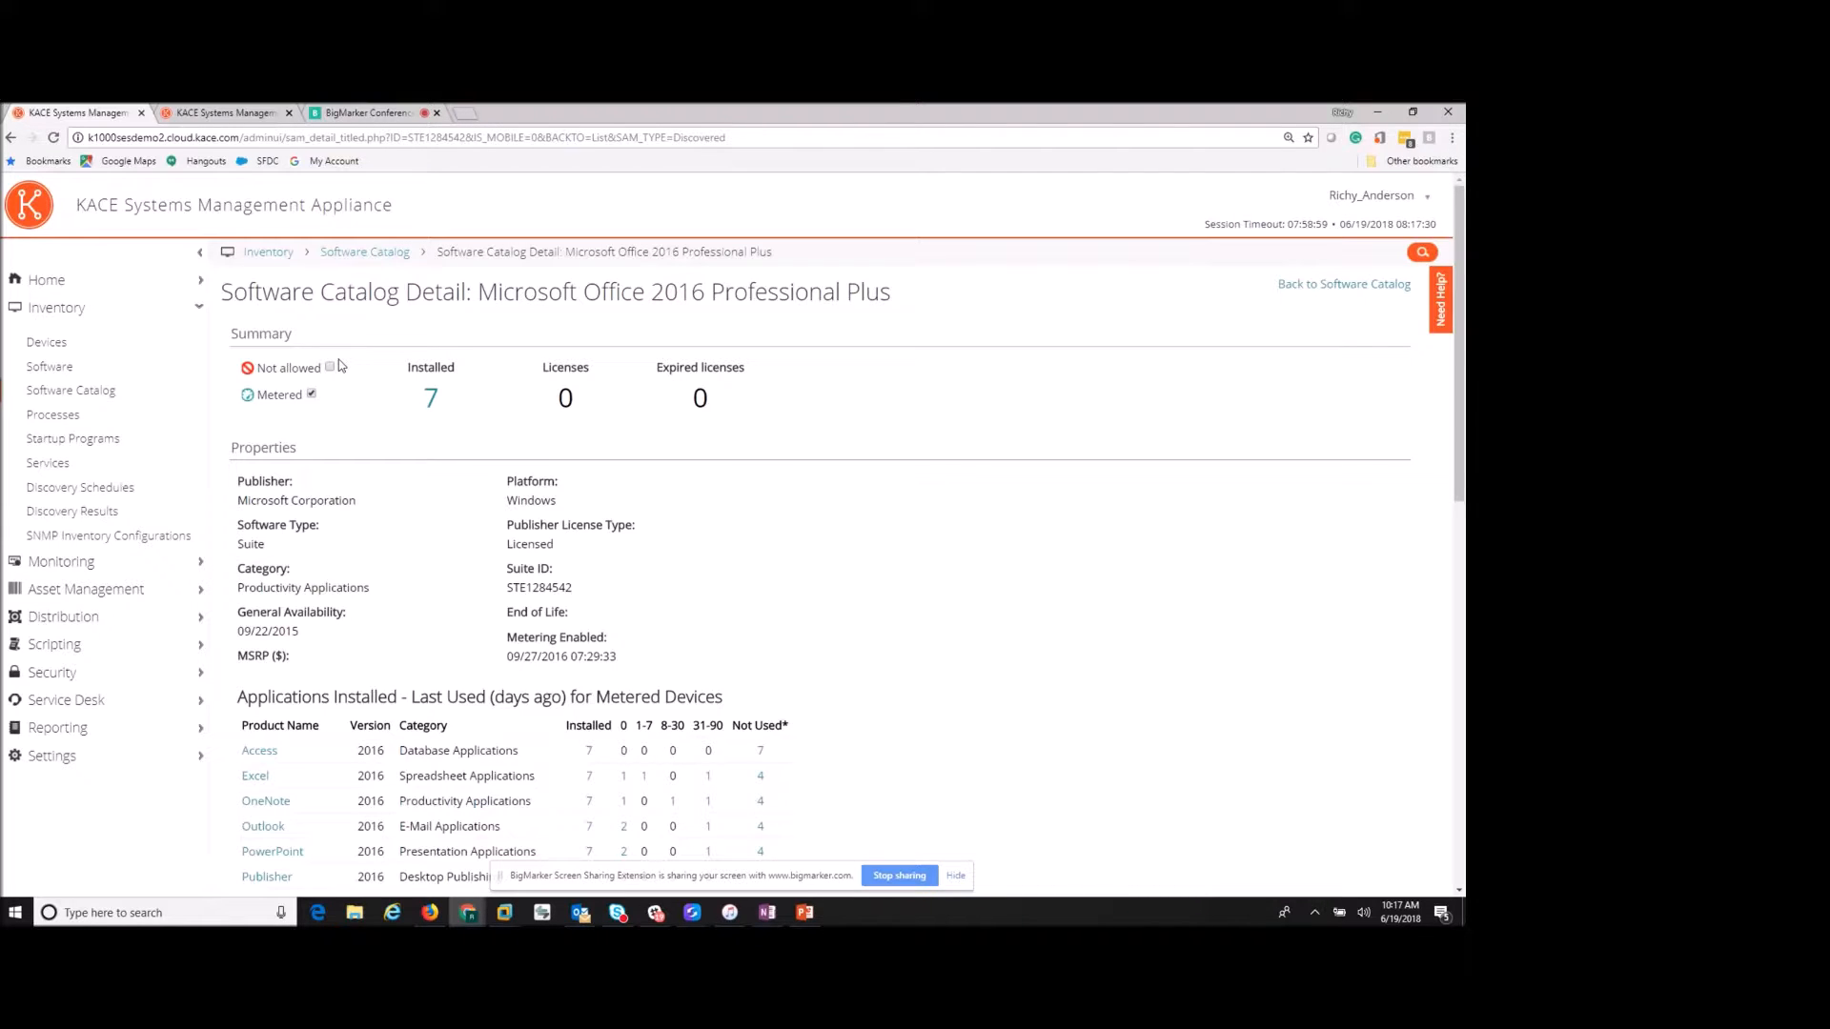
pyautogui.click(76, 392)
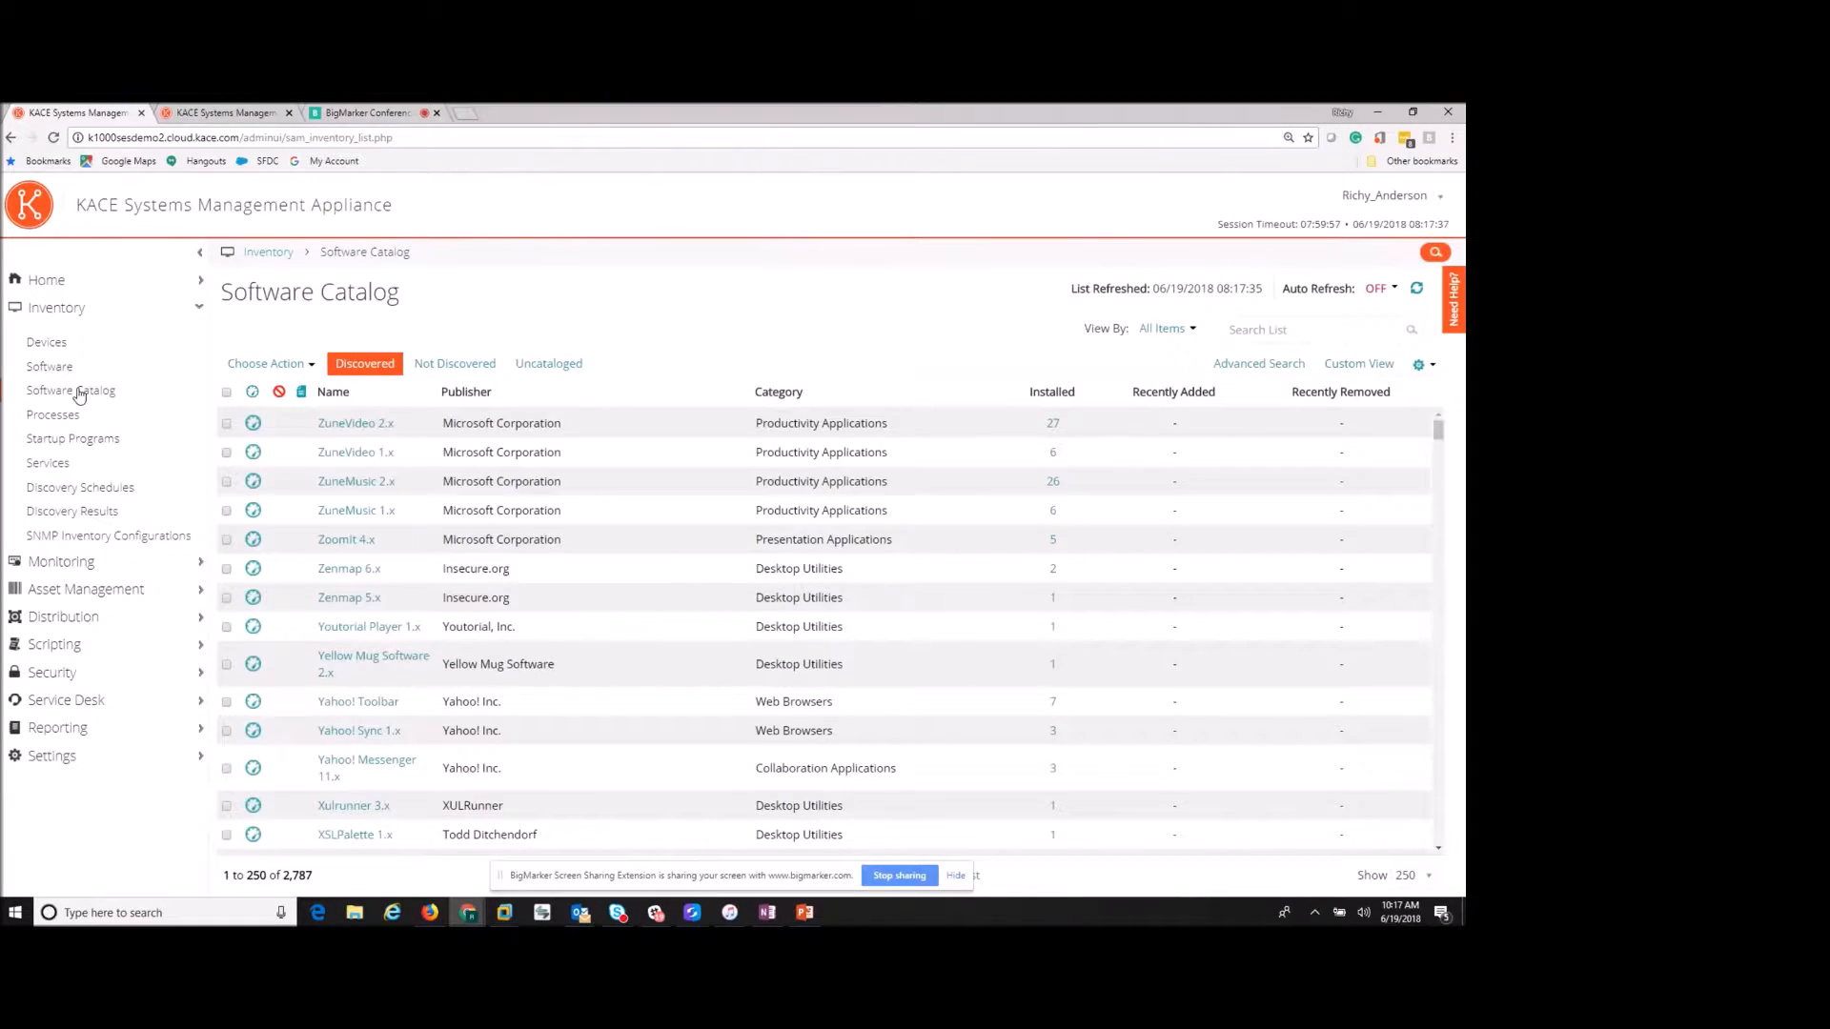
# - Filter the catalog to Not Discovered titles and search 'torrent', yielding 47 matches
pyautogui.click(443, 367)
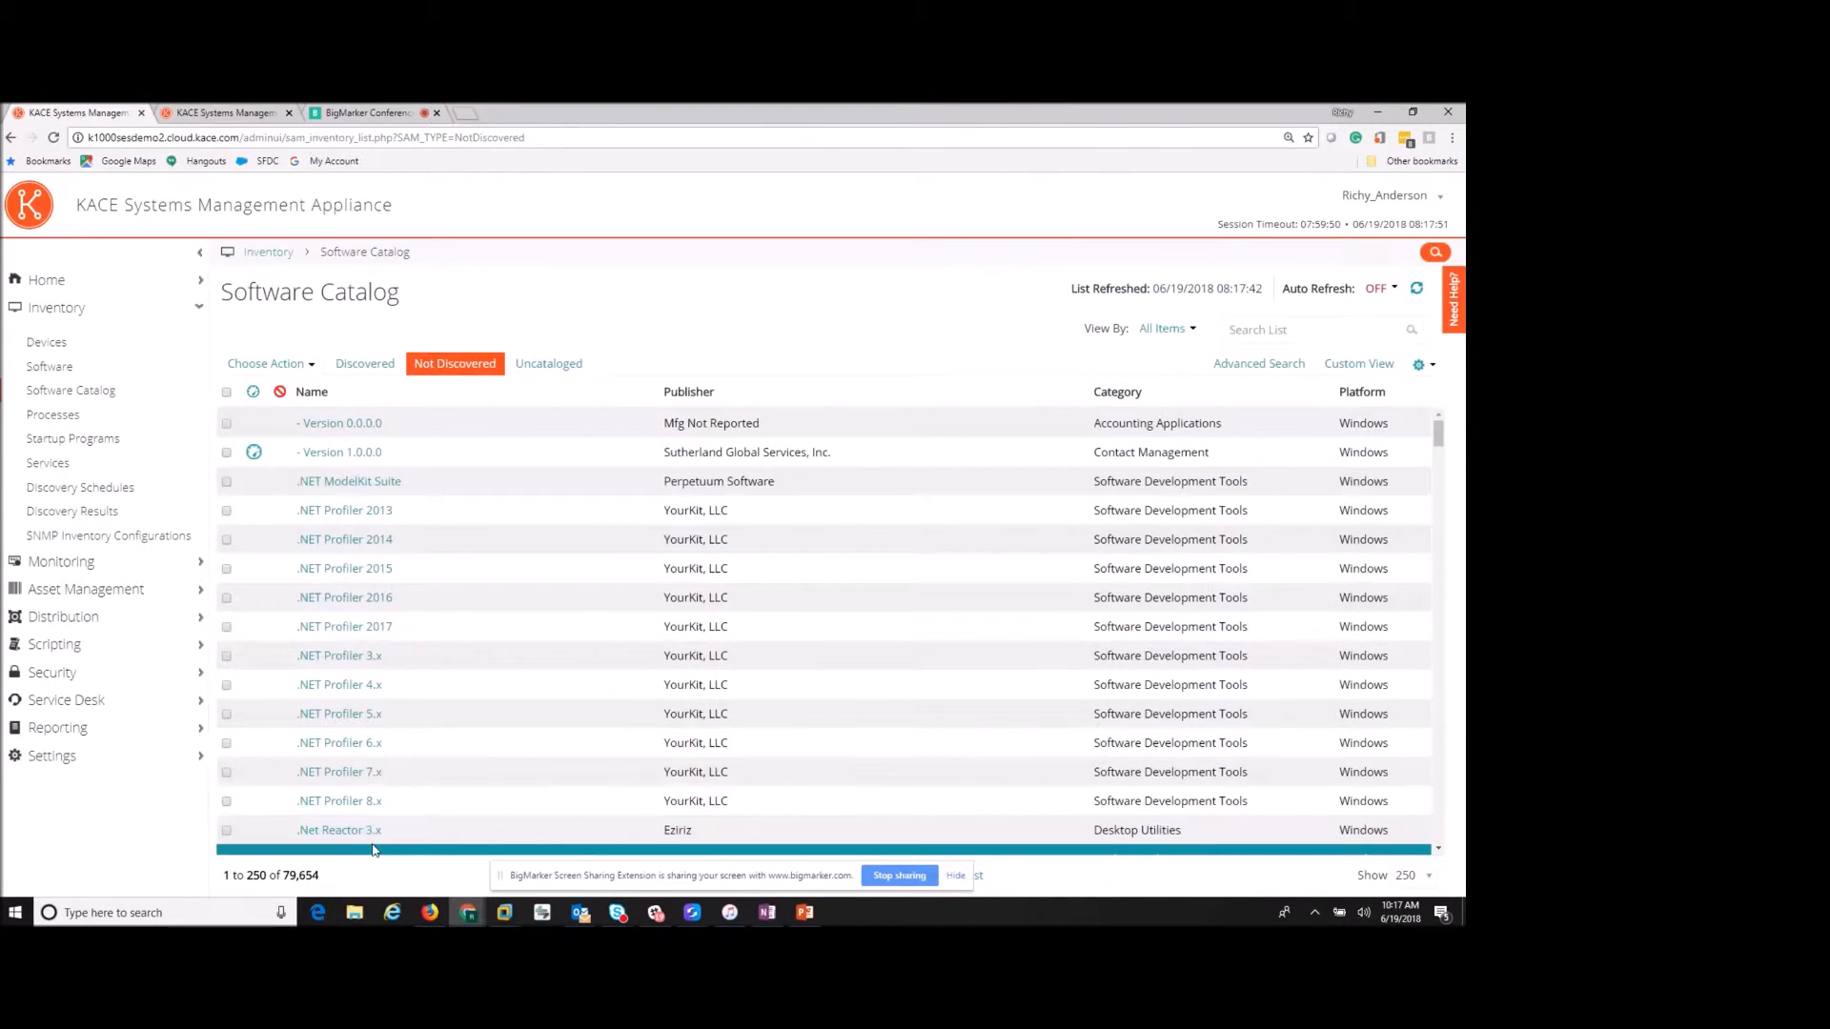
pyautogui.click(1322, 328)
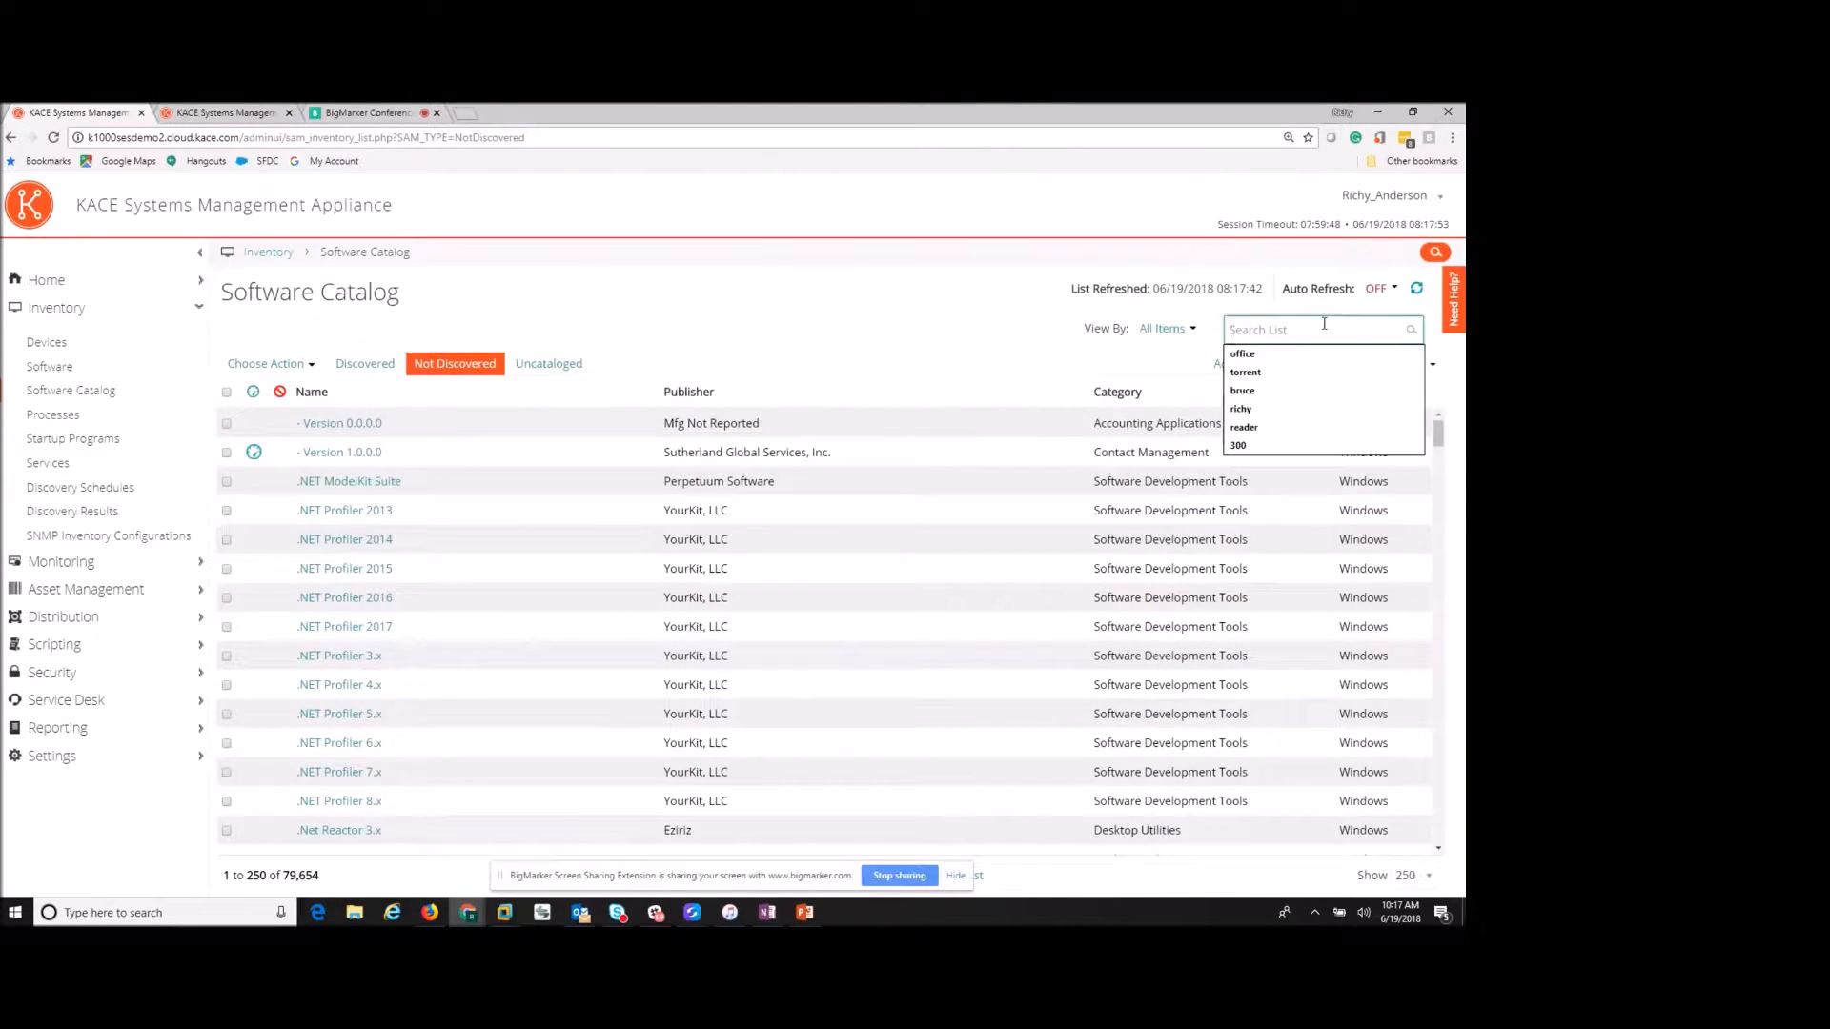
pyautogui.write('torrent')
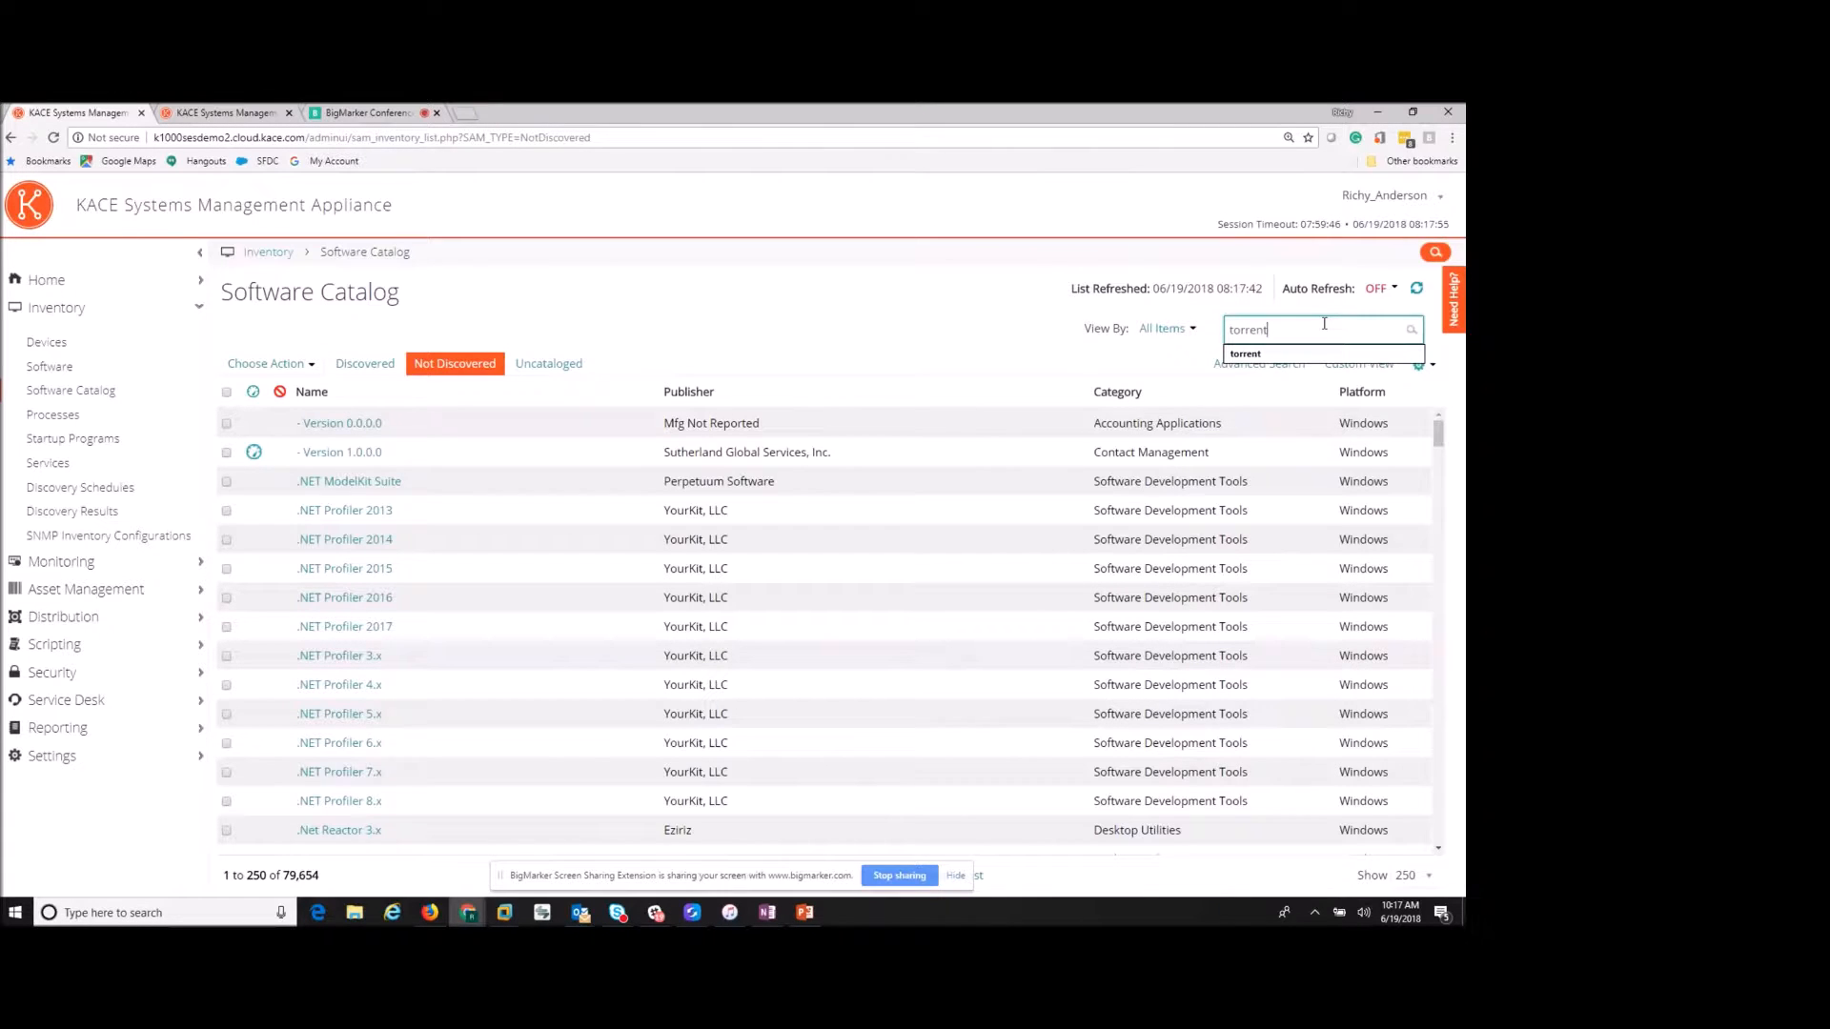
pyautogui.press('Return')
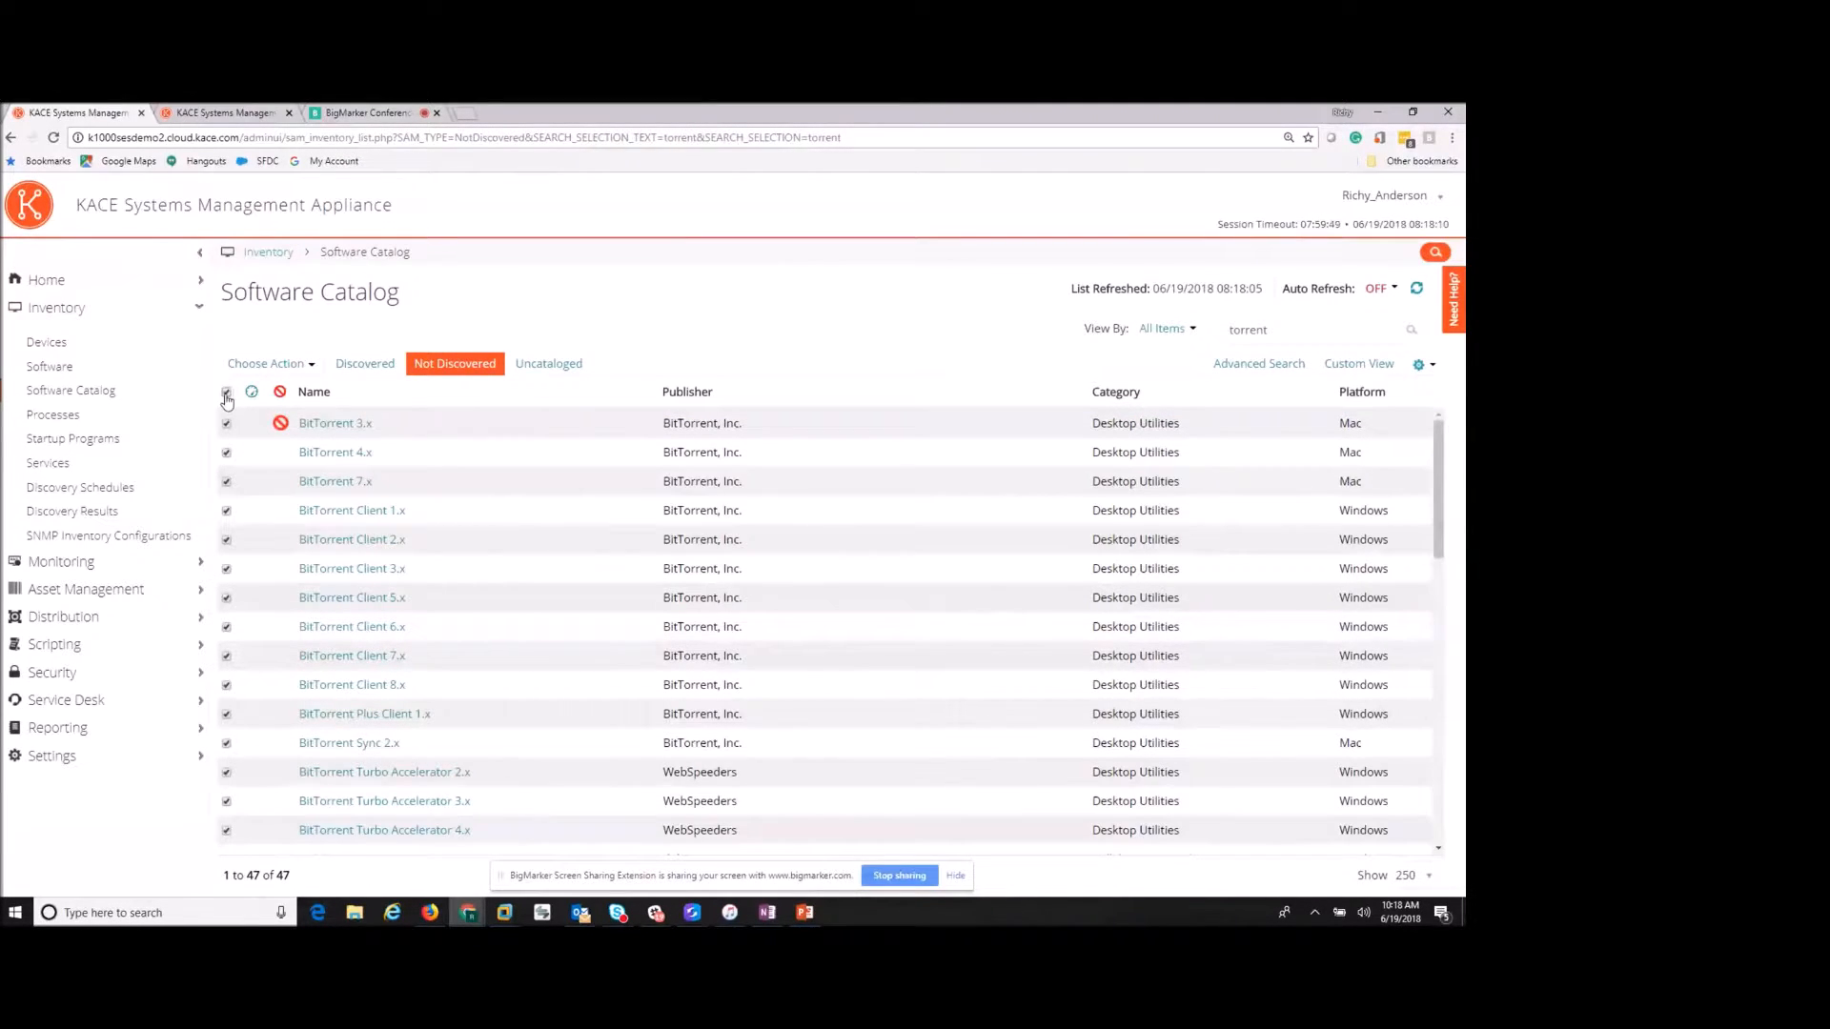
pyautogui.click(270, 368)
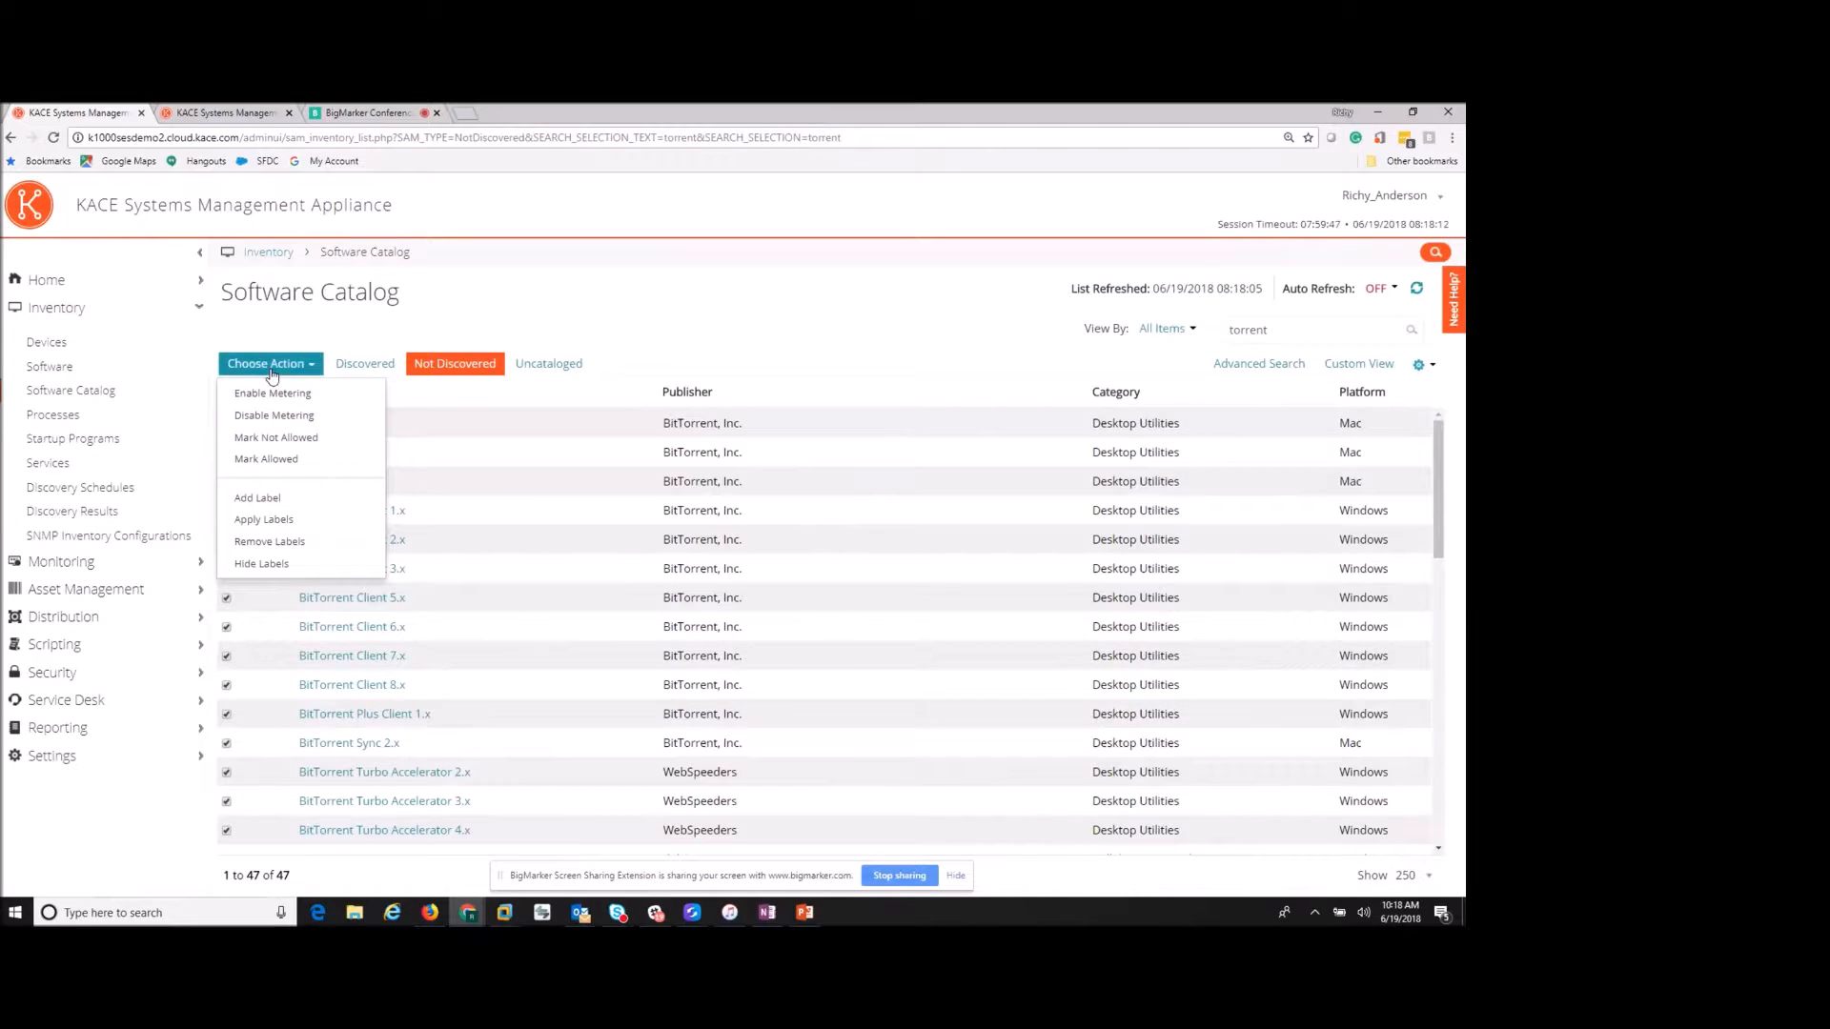
# - Mark all 47 torrent titles Not Allowed, clear the row checks, and reload the Software Catalog
pyautogui.click(290, 446)
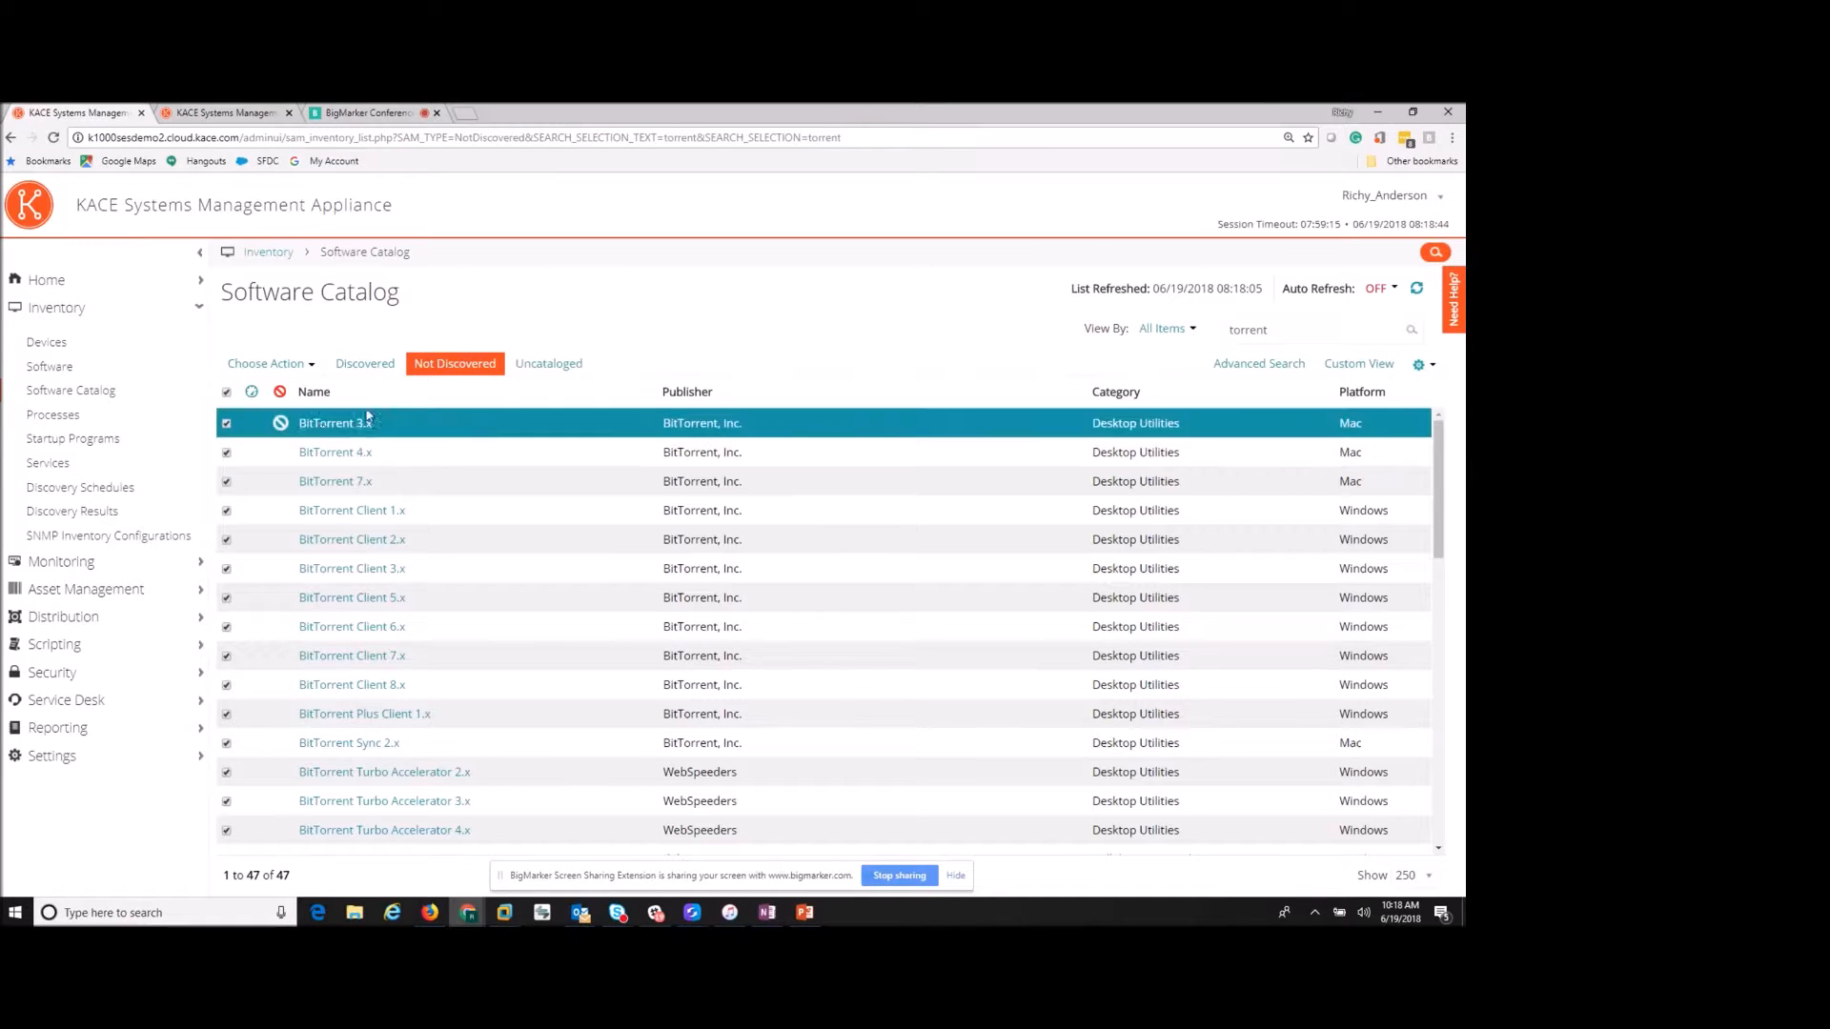
pyautogui.click(227, 391)
pyautogui.click(549, 363)
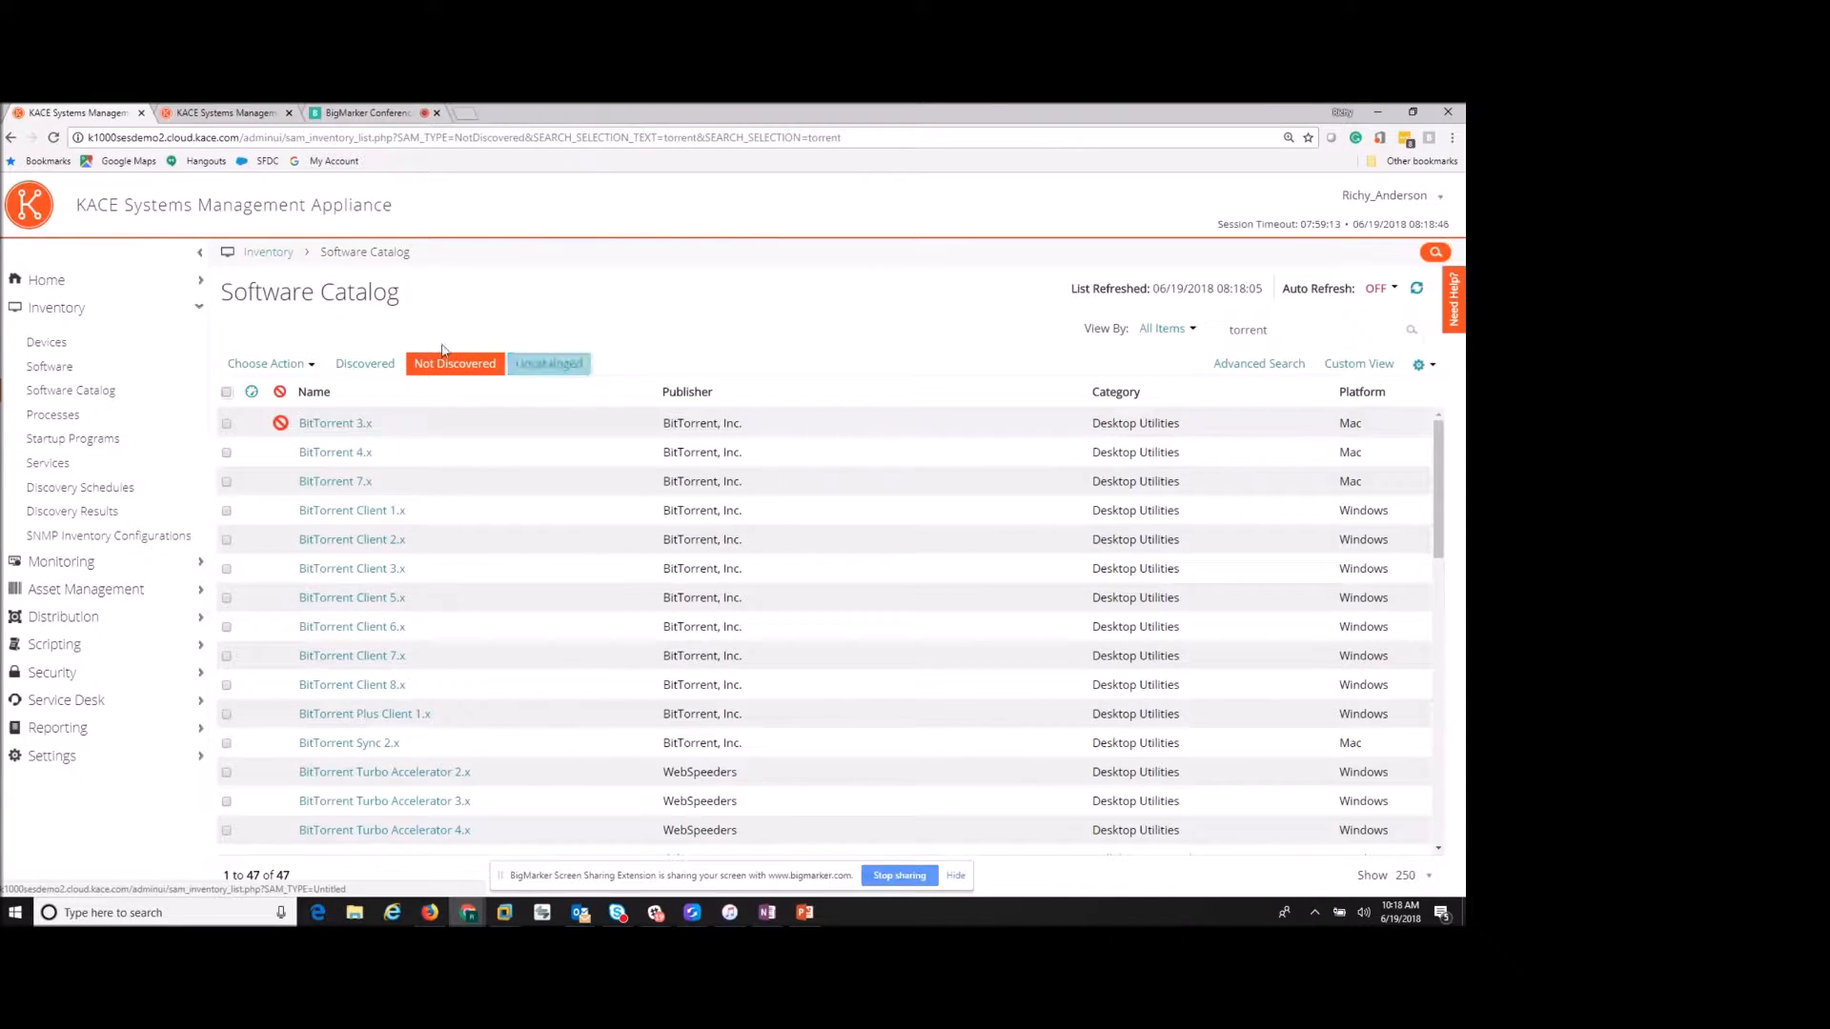
pyautogui.click(97, 394)
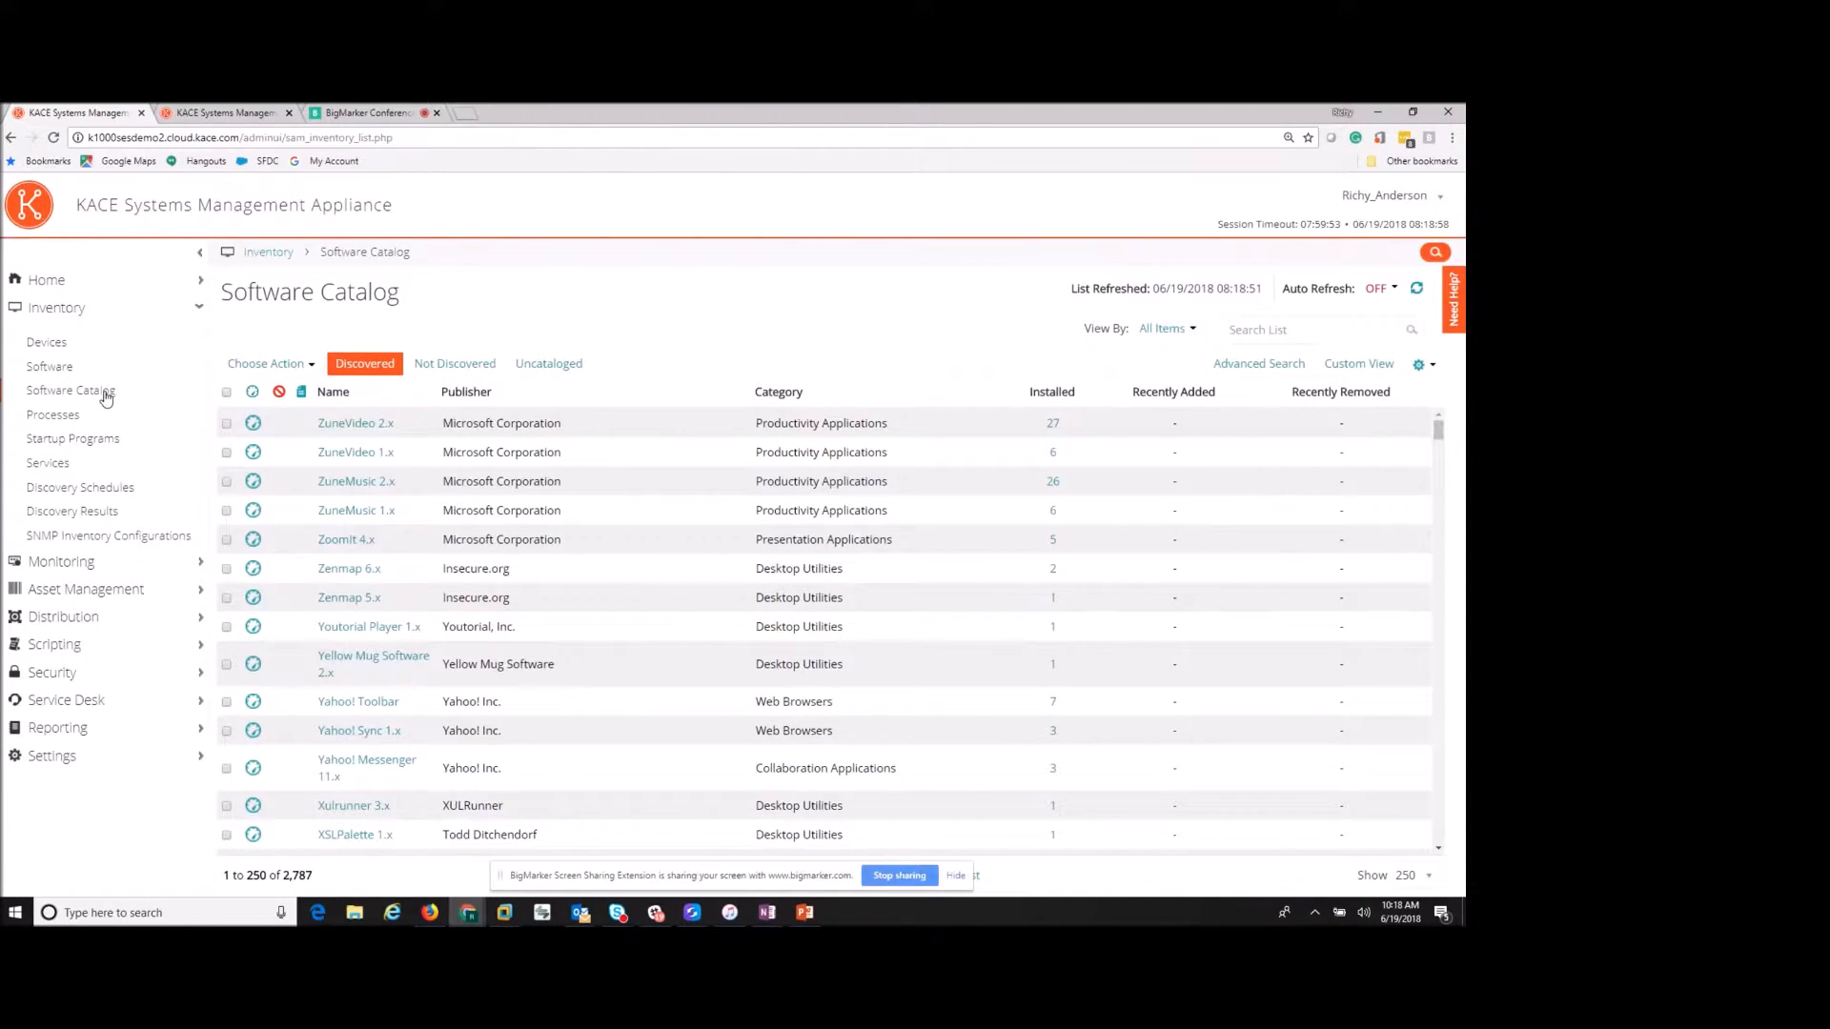
# - Go to Asset Management's License Compliance list, showing Office at 115 installed versus 50 licensed
pyautogui.click(106, 590)
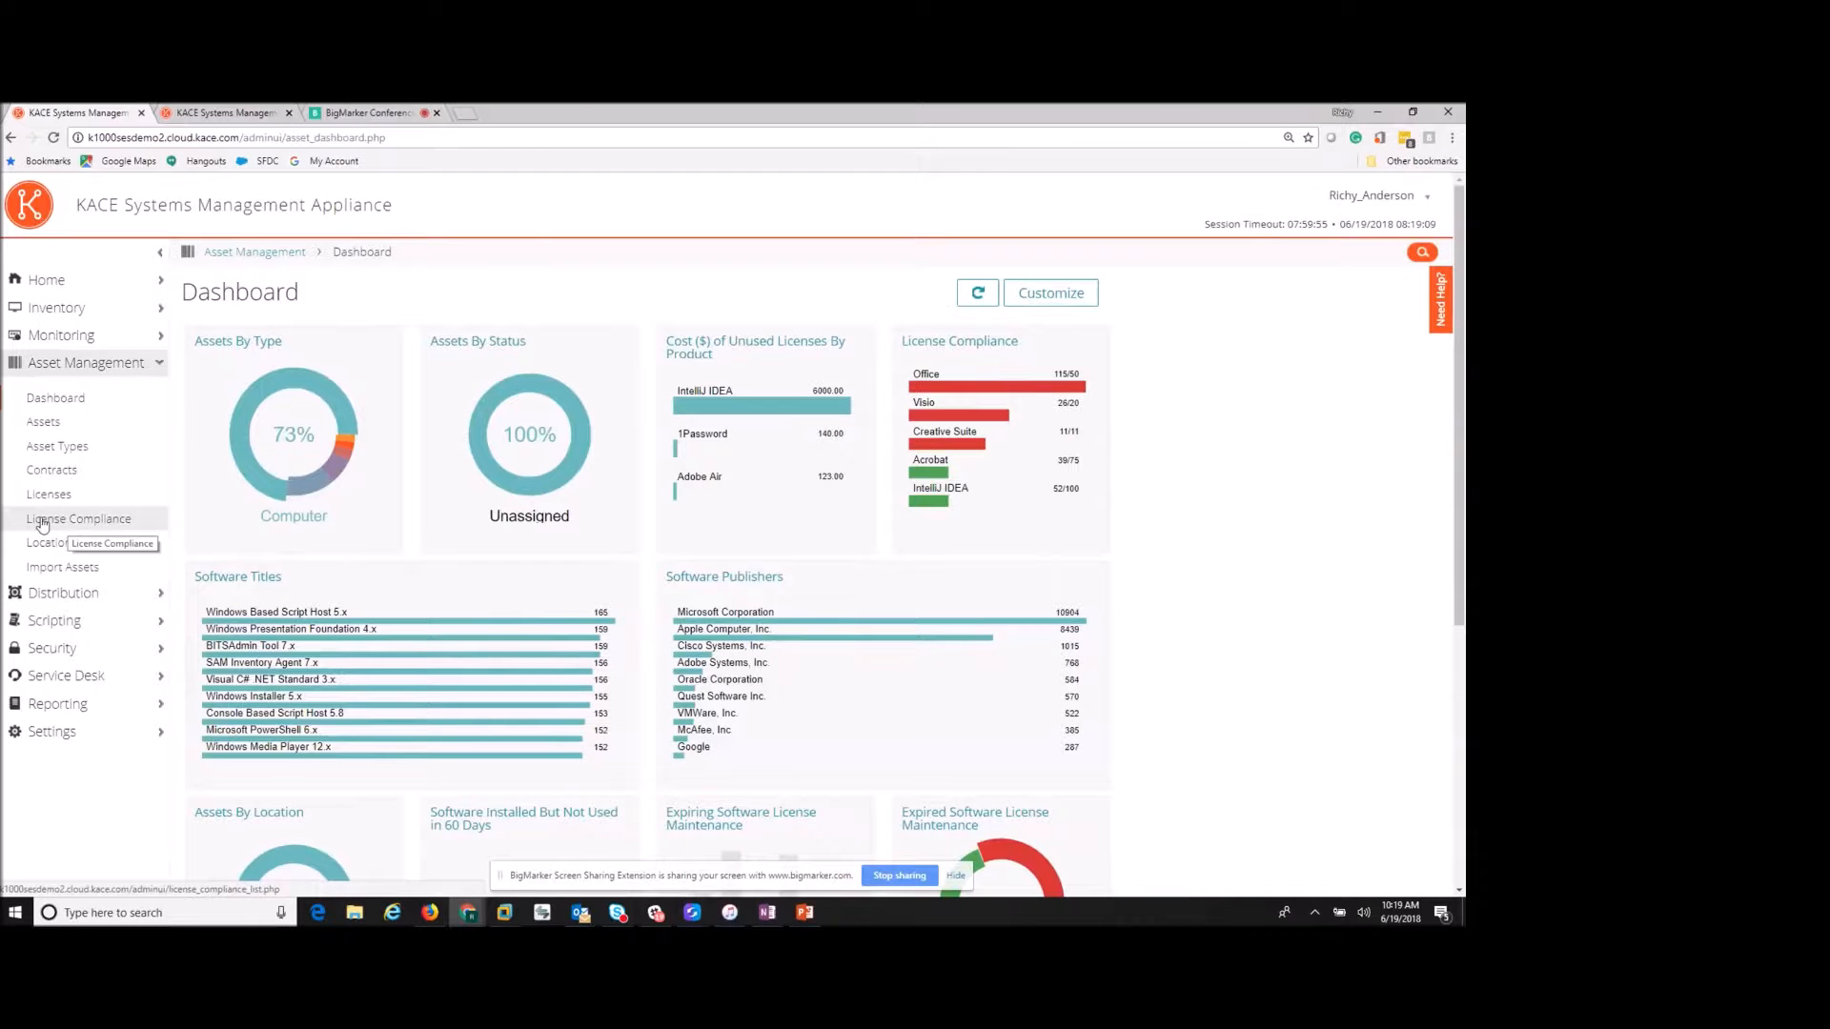
pyautogui.click(104, 523)
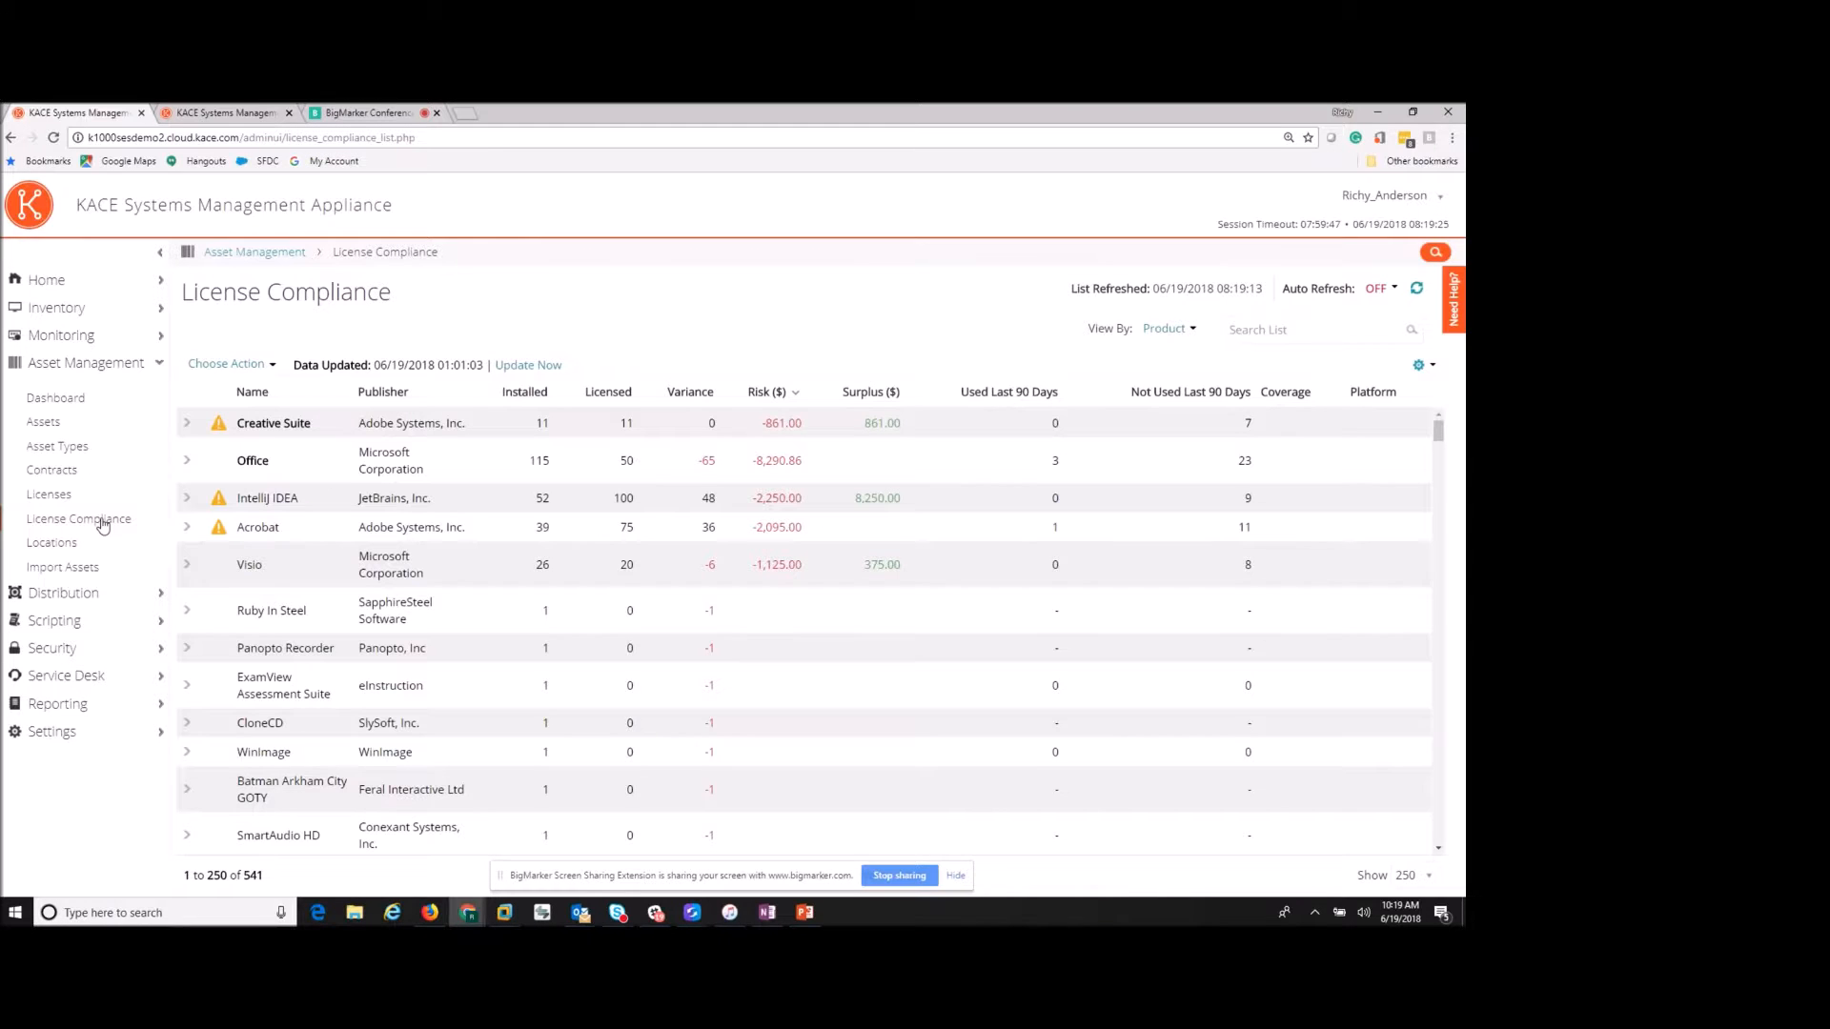
# - Select the IntelliJ IDEA, Acrobat and Office entries, then expand Office into its versions
pyautogui.click(279, 502)
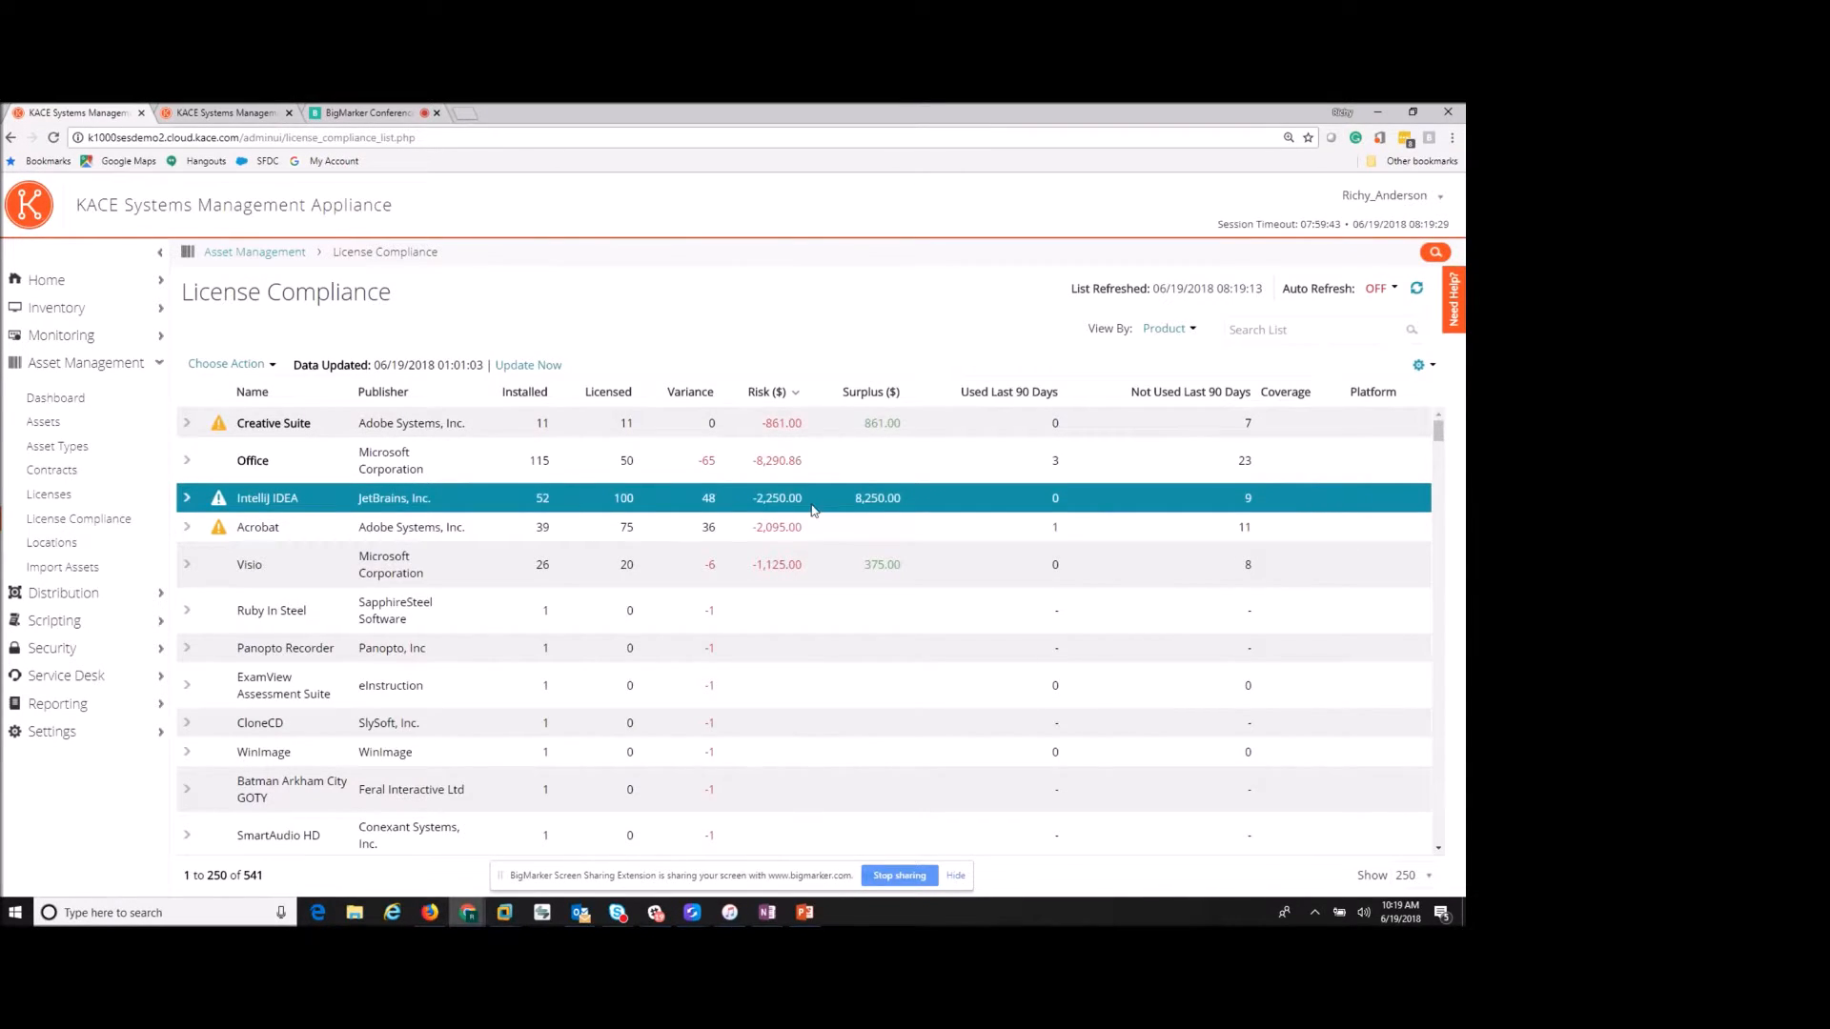
pyautogui.click(646, 531)
pyautogui.click(728, 464)
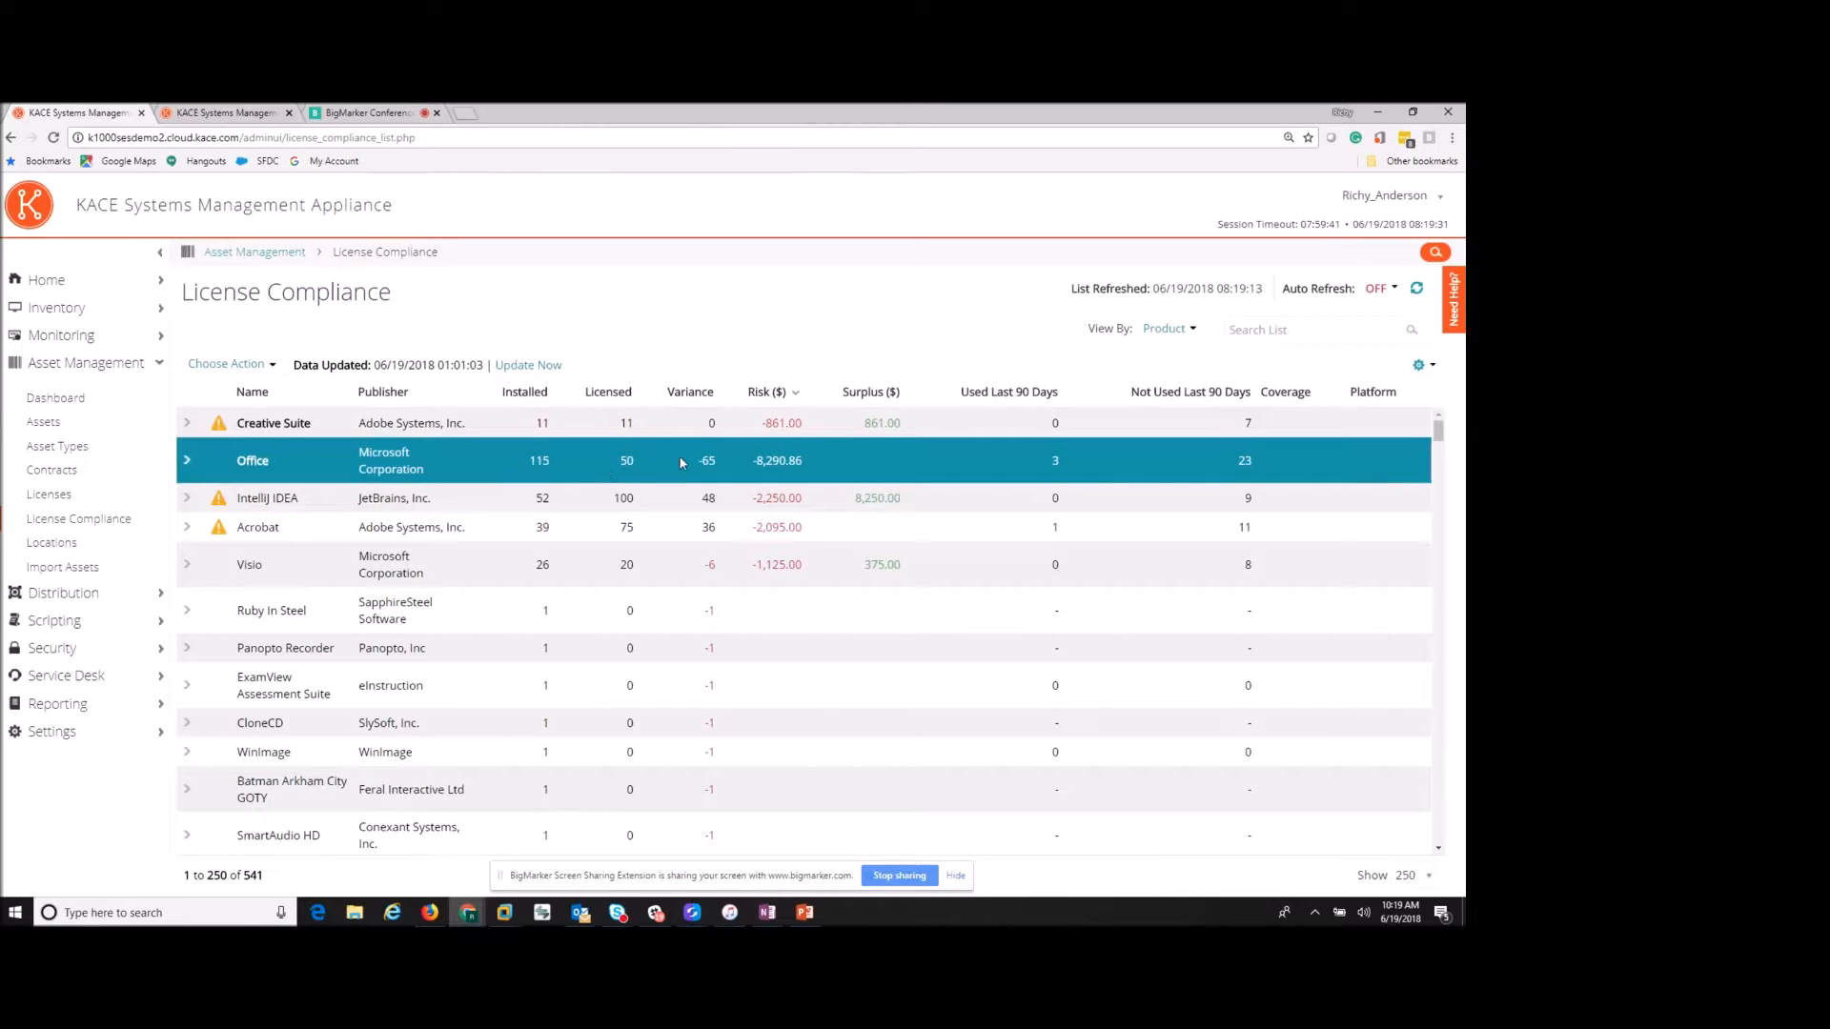
pyautogui.click(188, 464)
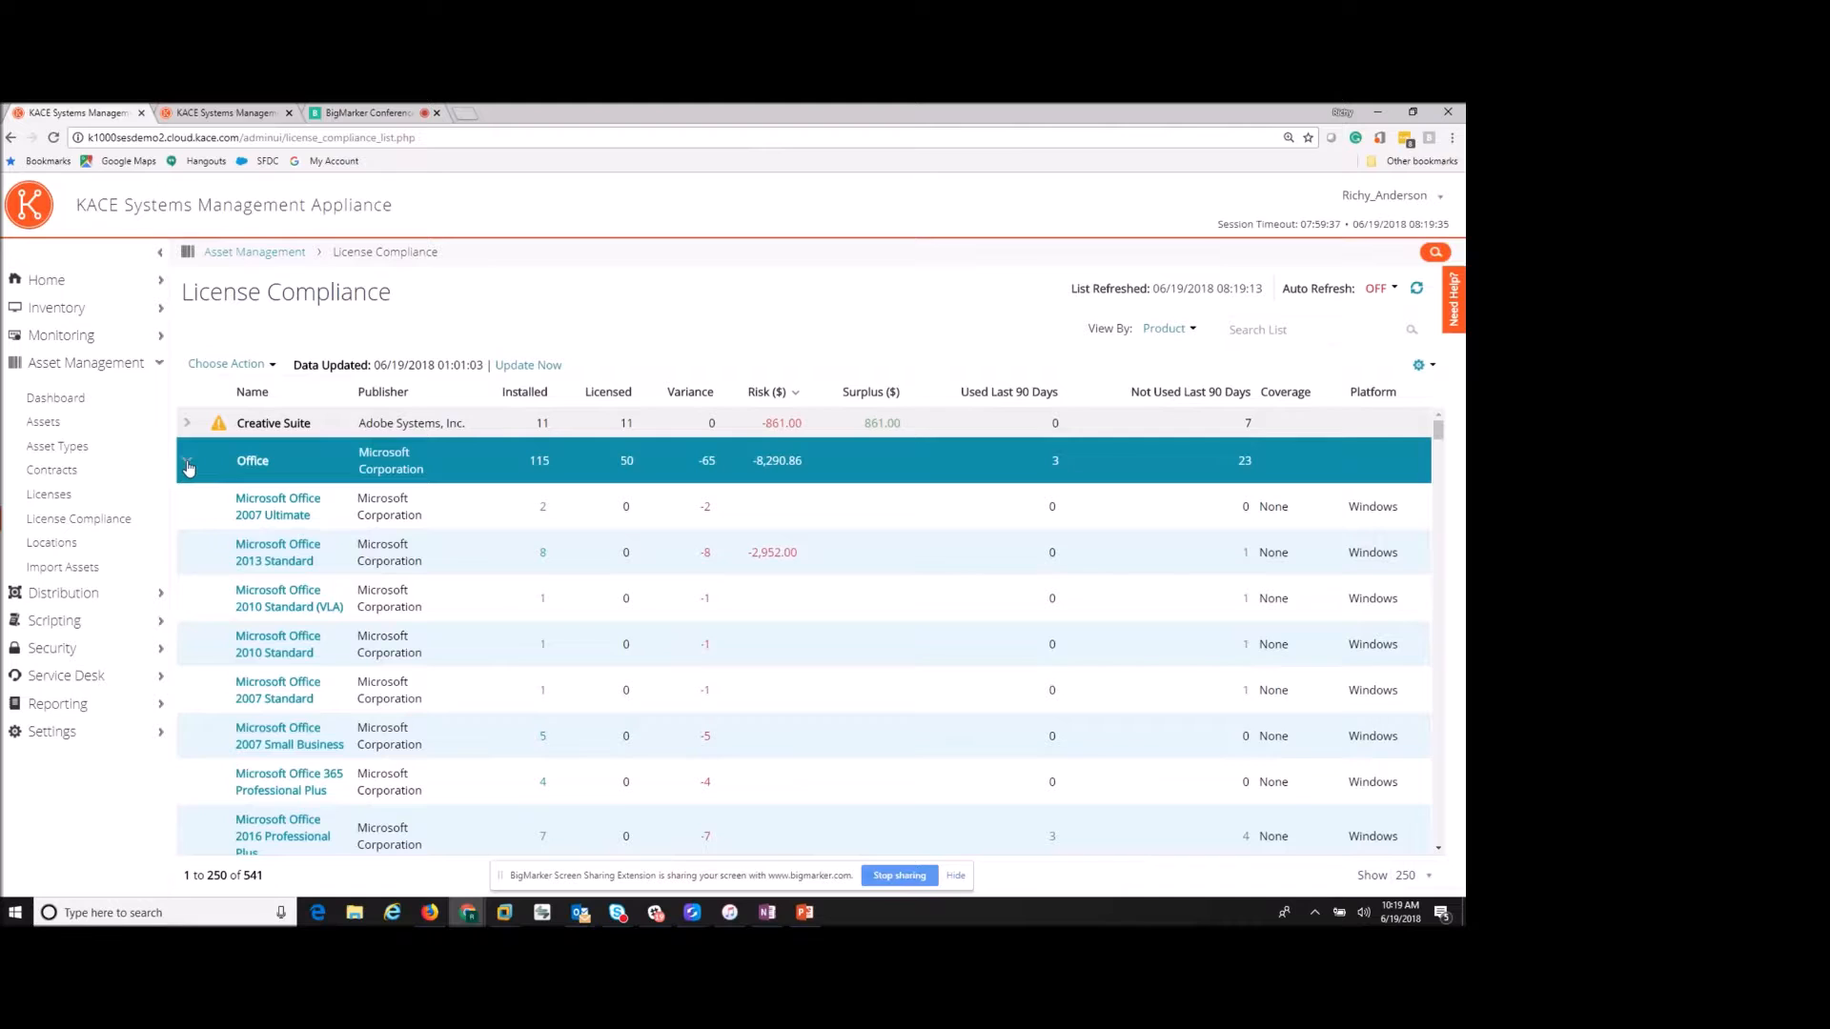
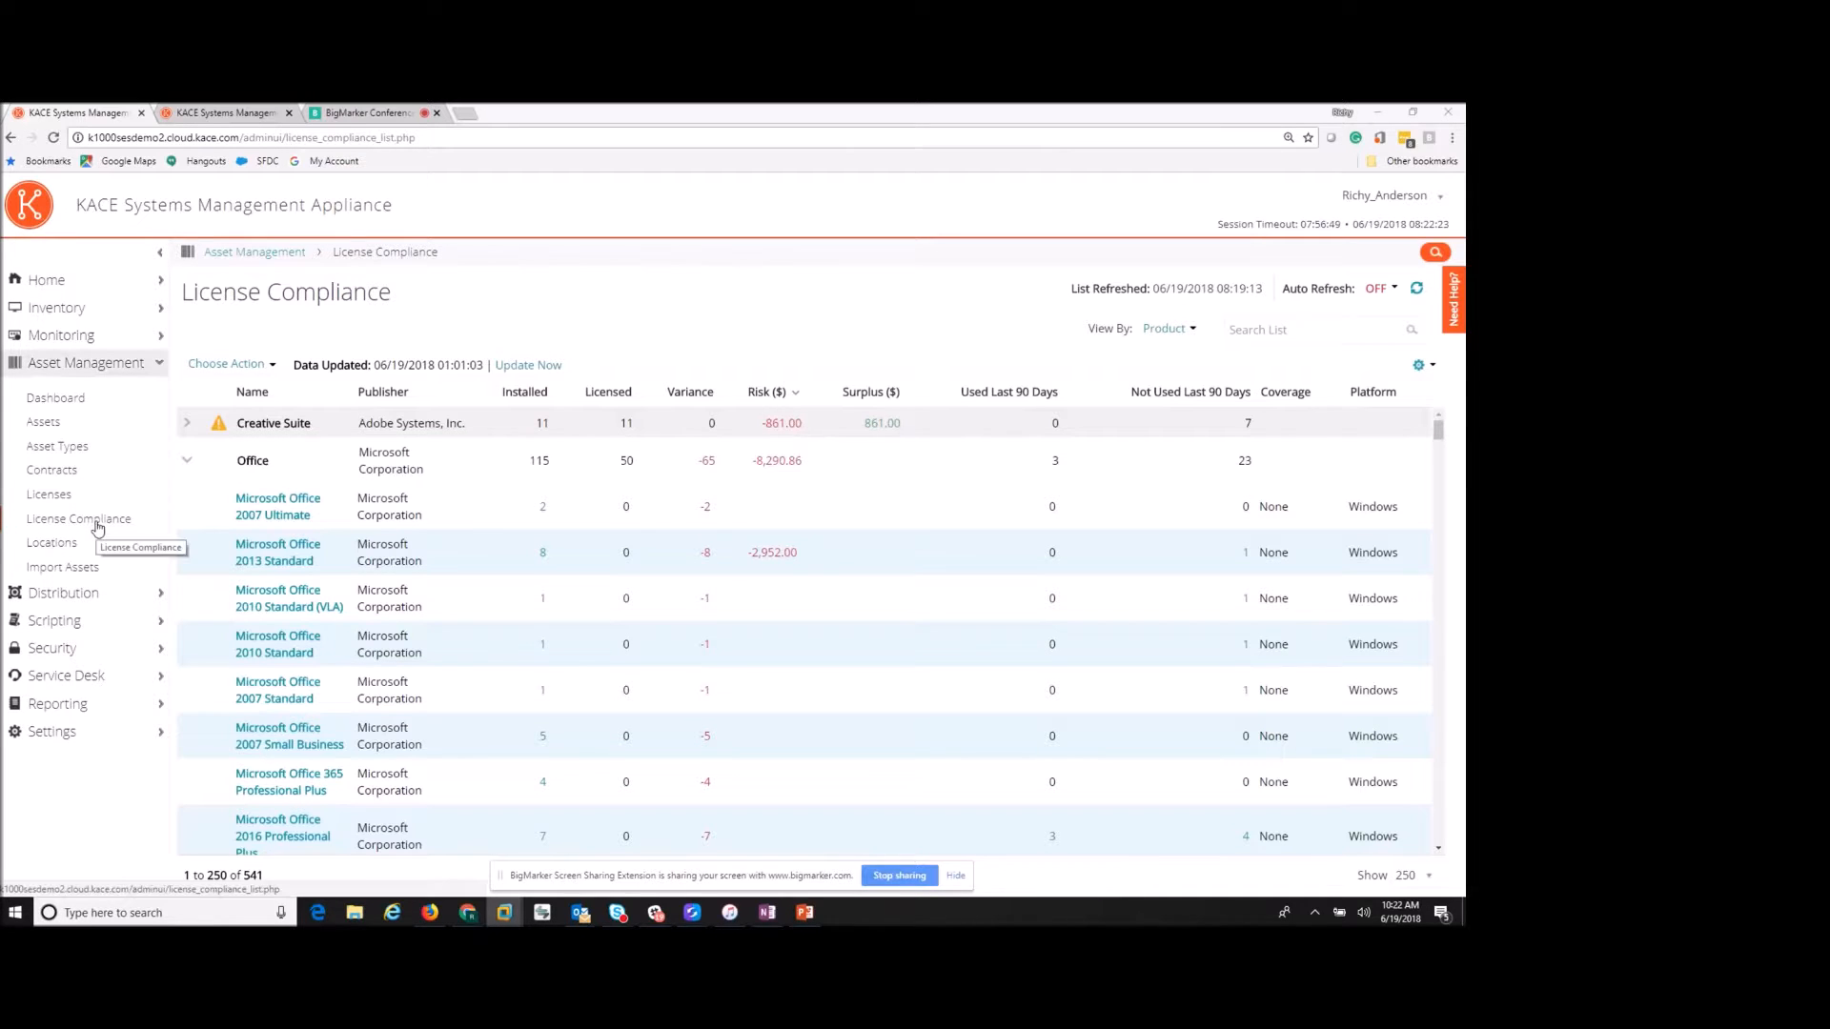
# - Look over Discovery Schedules and a new-schedule form, then list the 1,908 discovered hosts
pyautogui.click(73, 315)
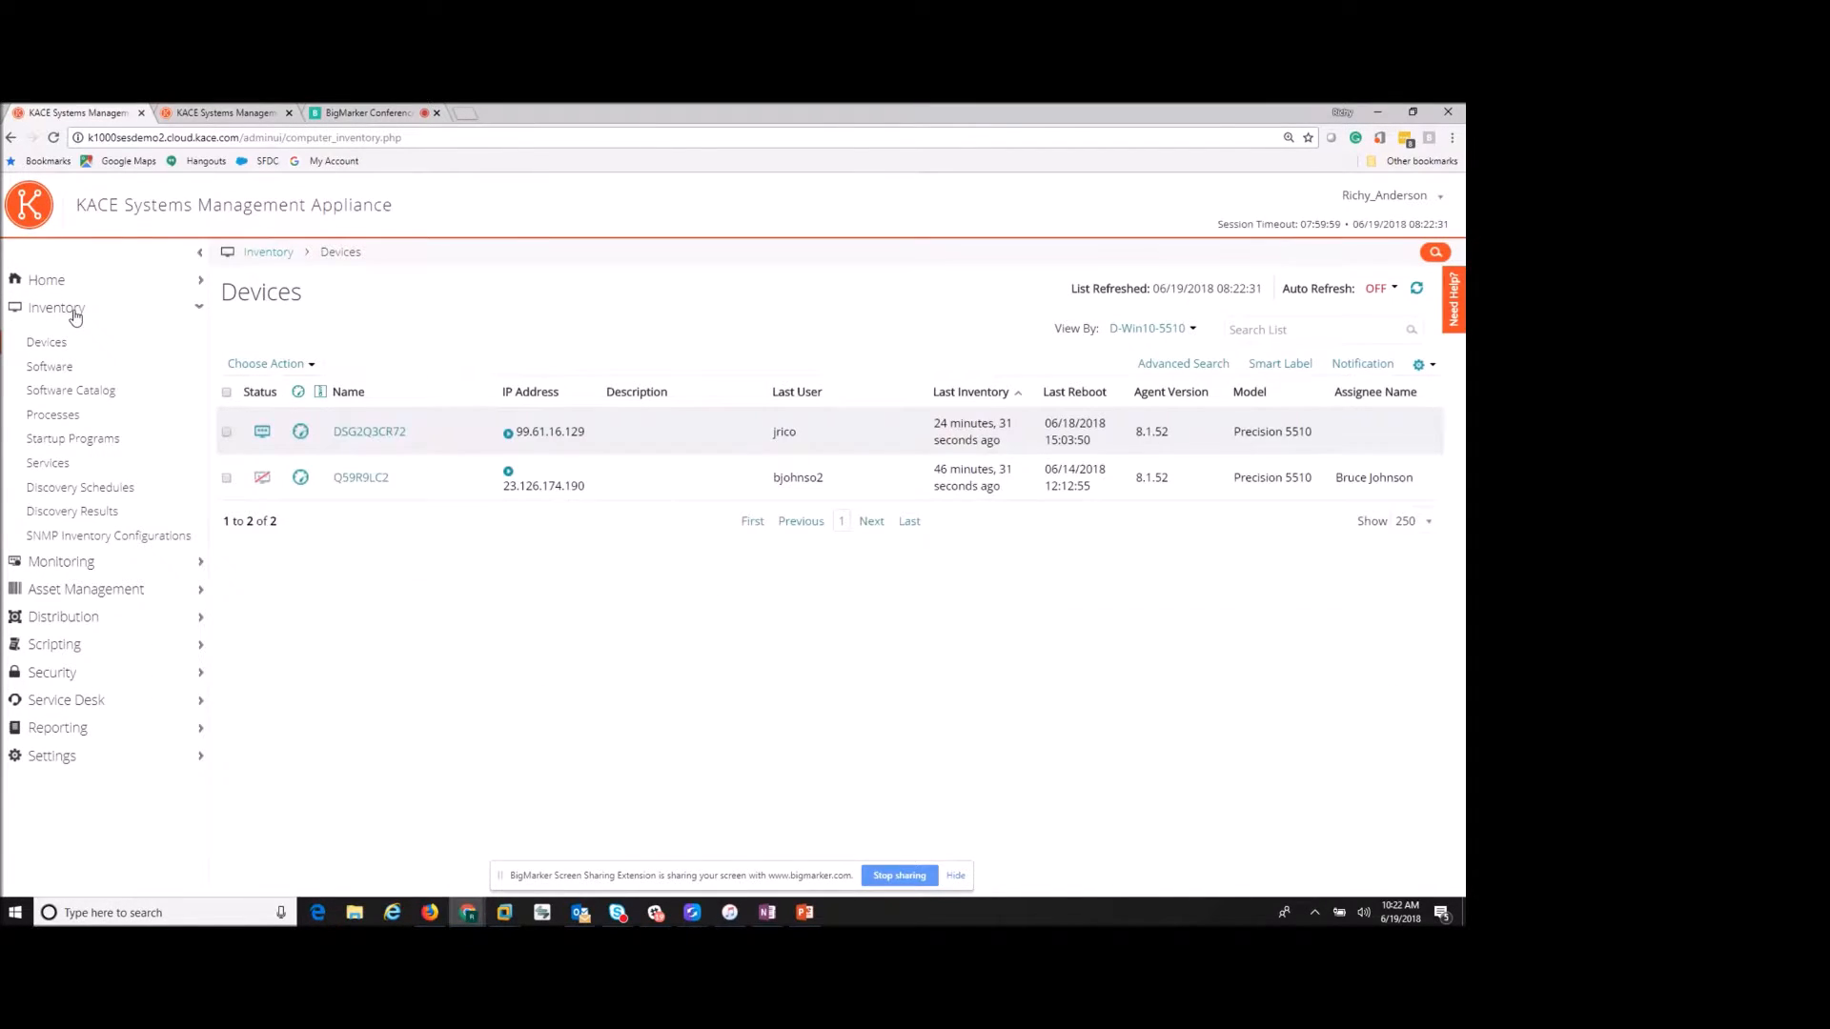
pyautogui.click(89, 494)
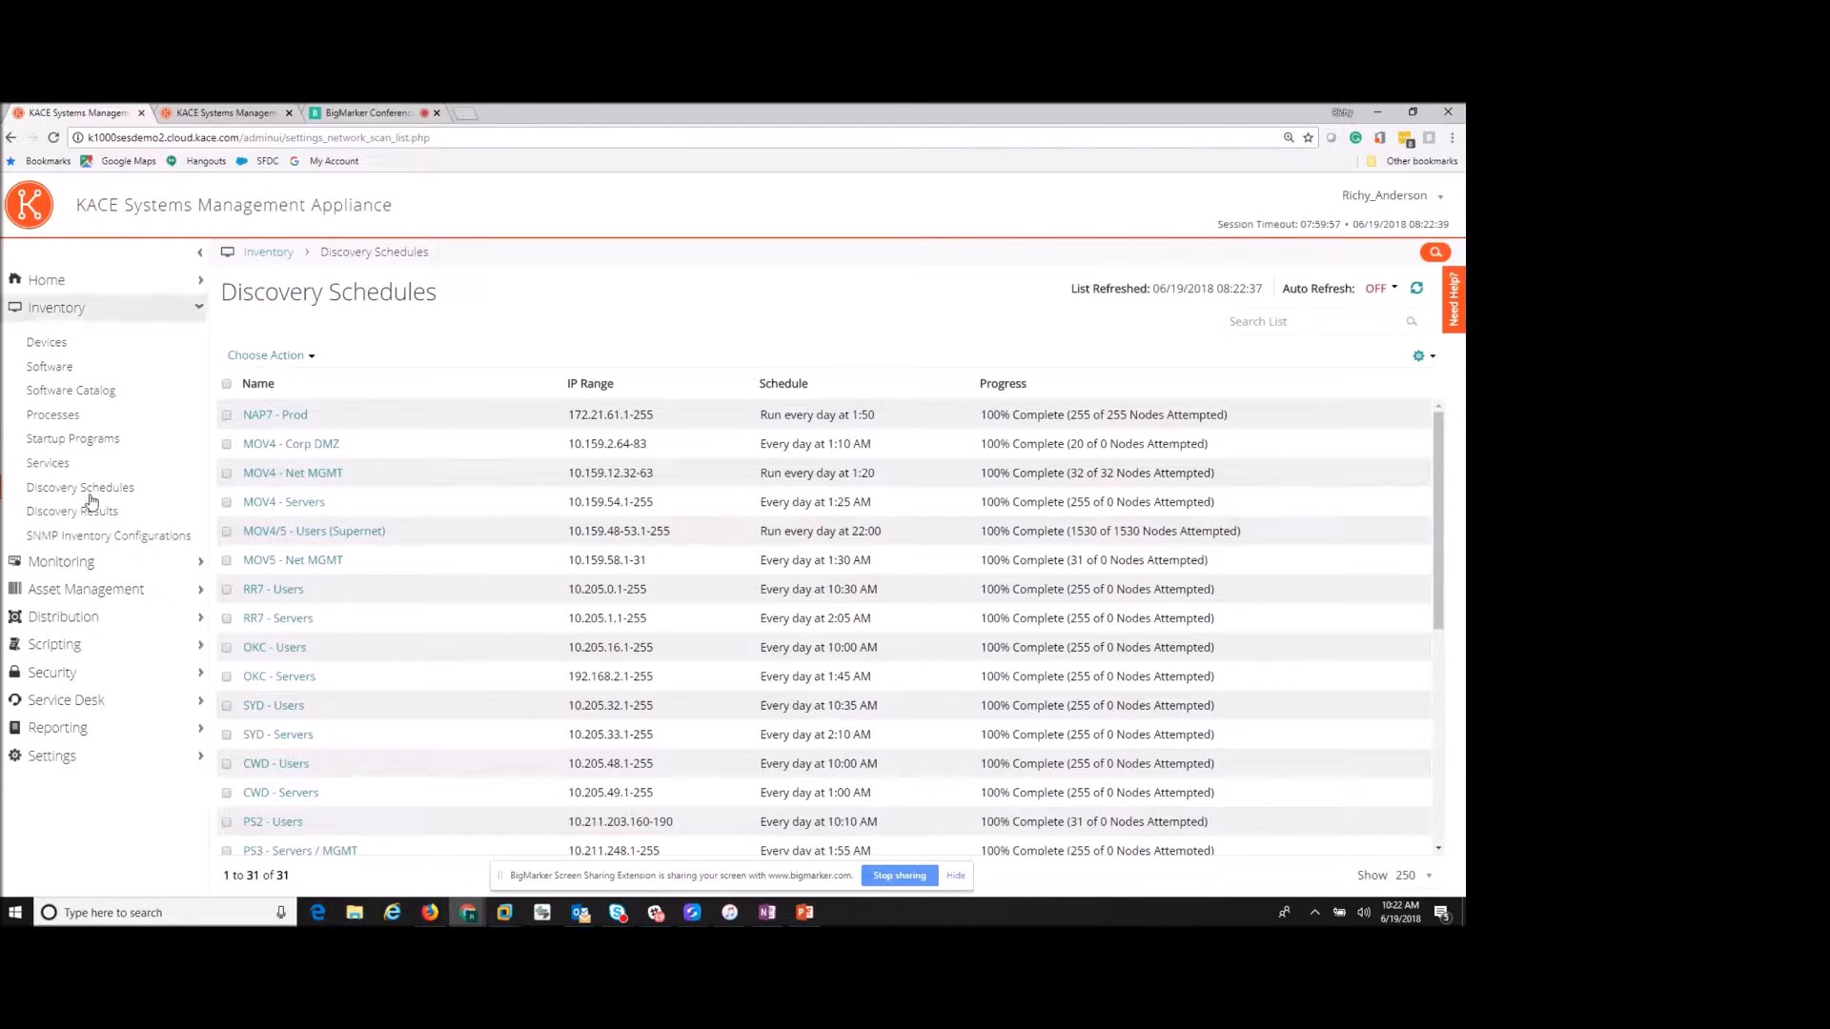
pyautogui.click(249, 355)
pyautogui.click(245, 383)
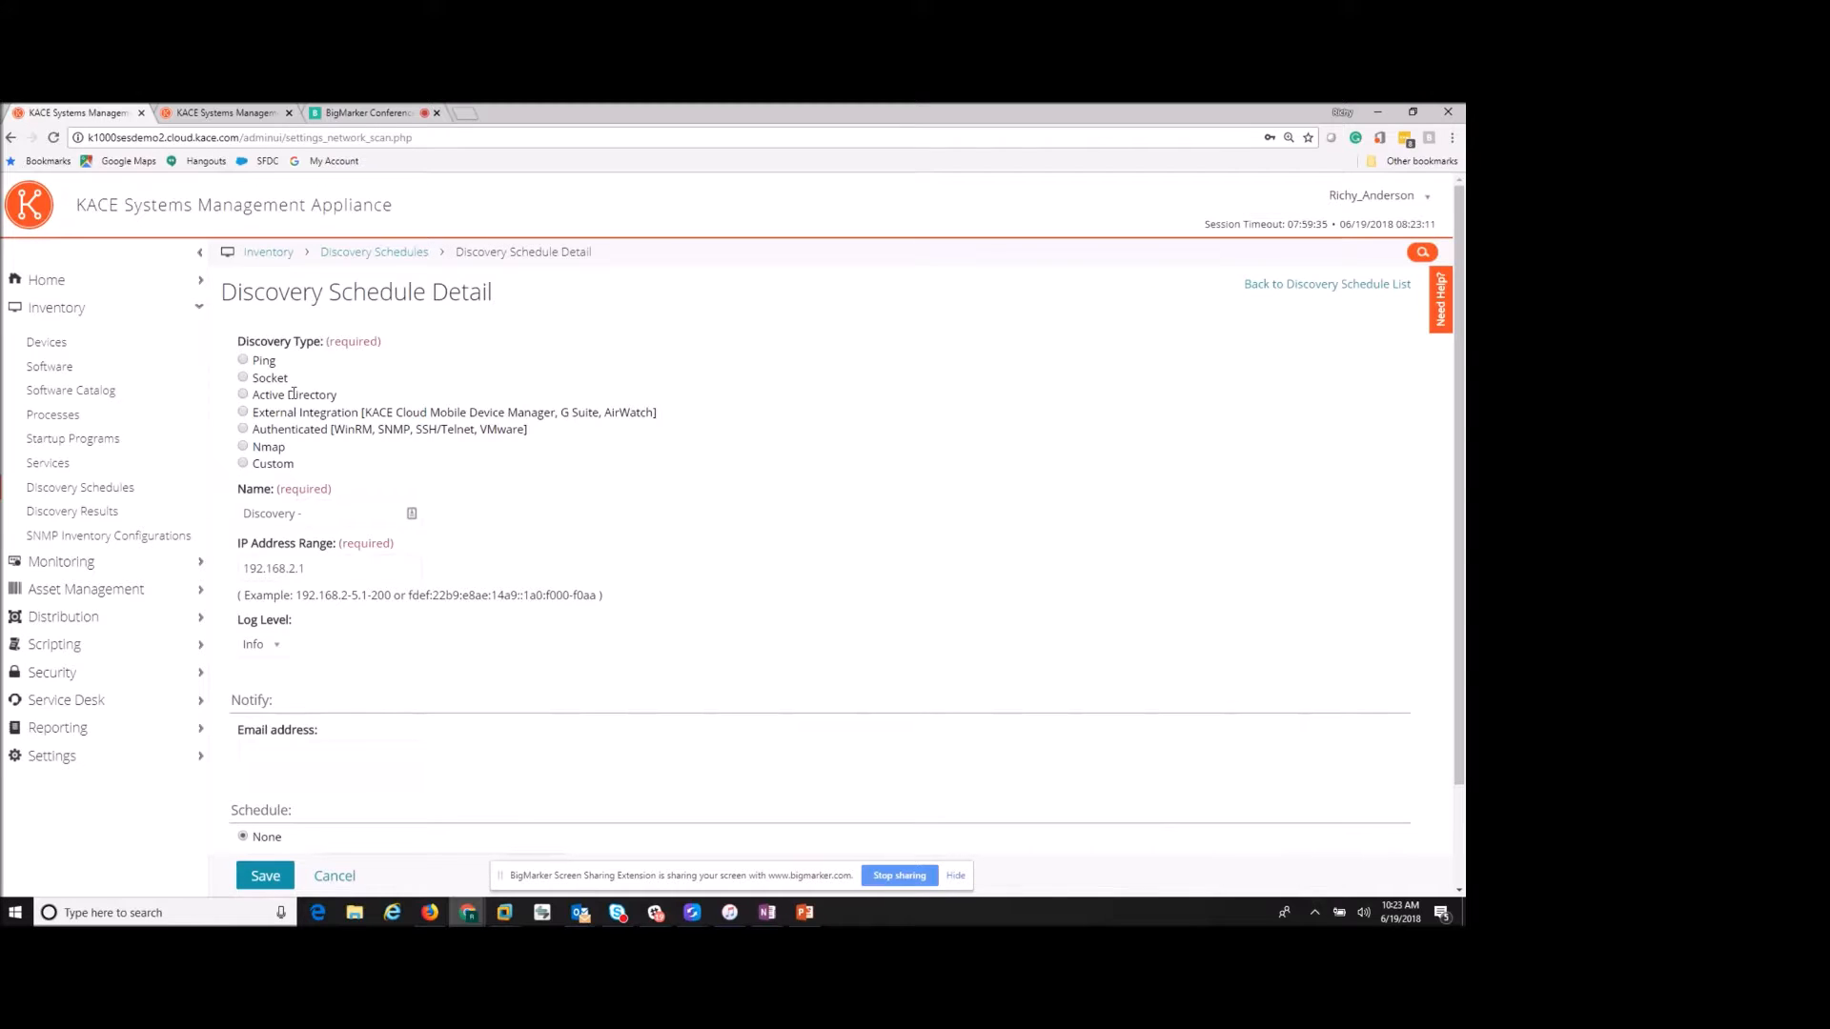
pyautogui.click(101, 520)
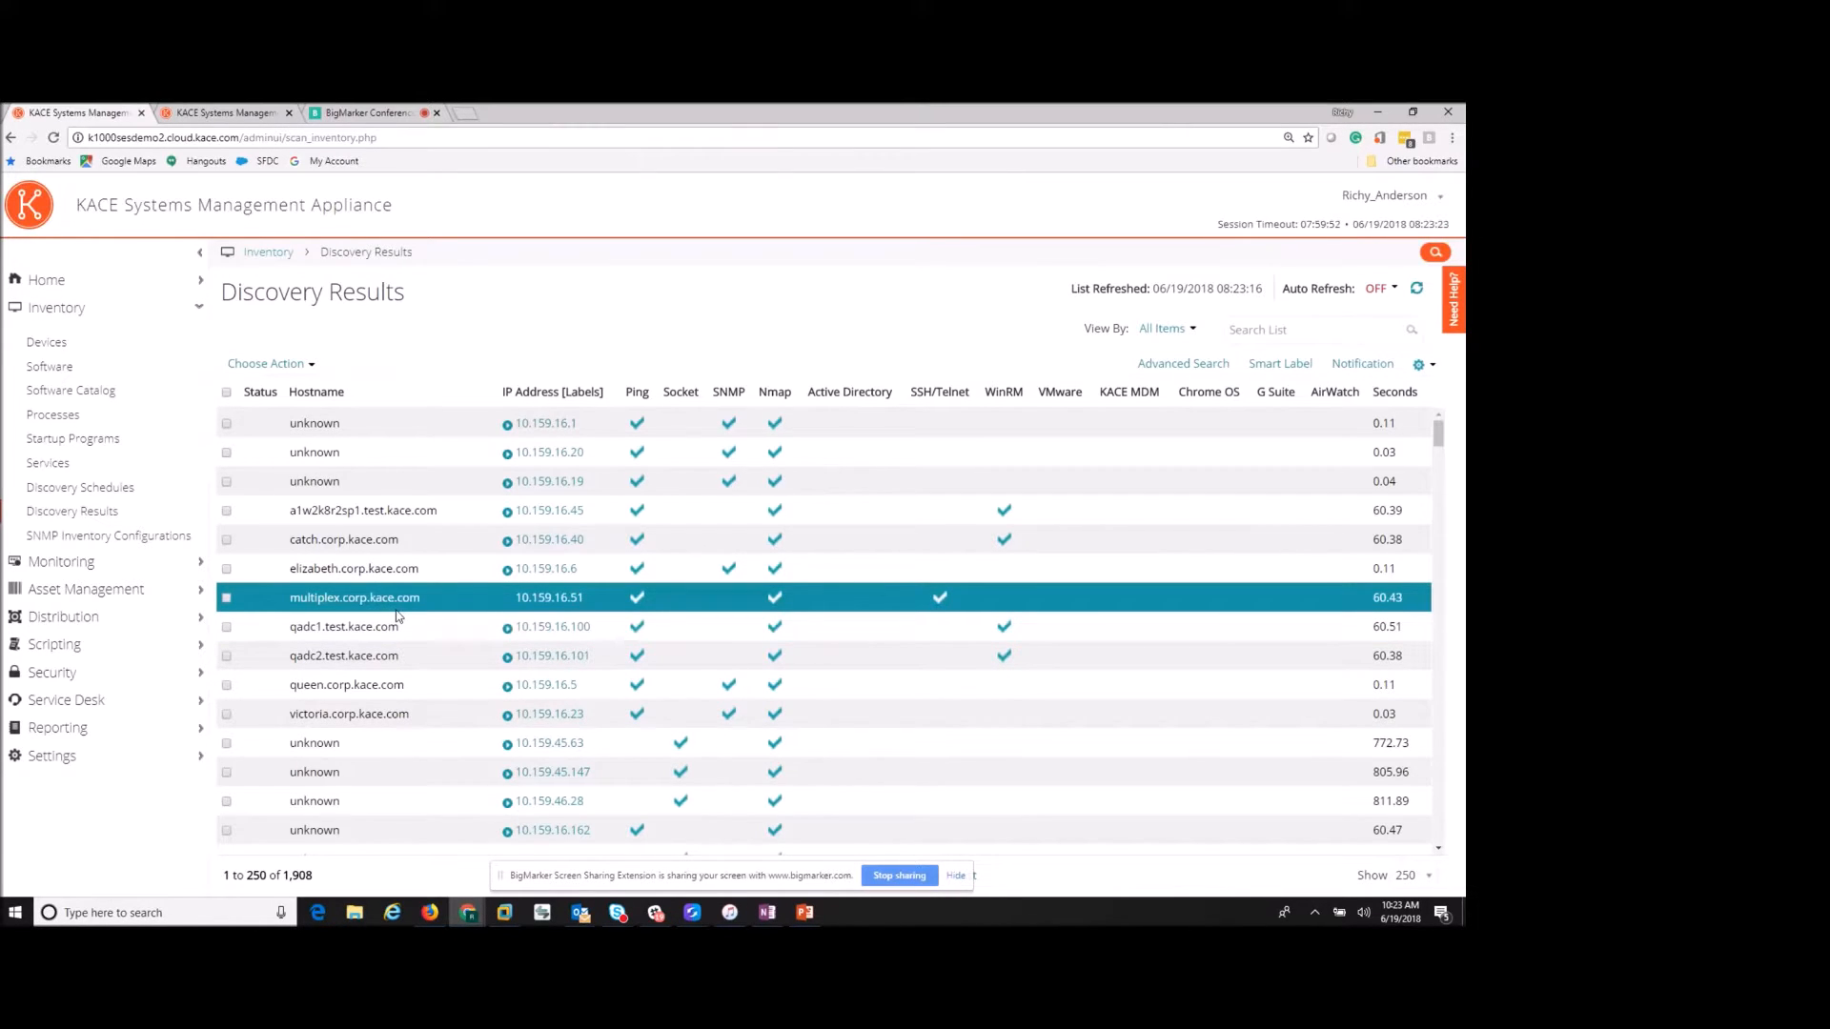
# - Mark a discovered host, preview its Provision action unused, then show the Asset Management dashboard
pyautogui.click(227, 568)
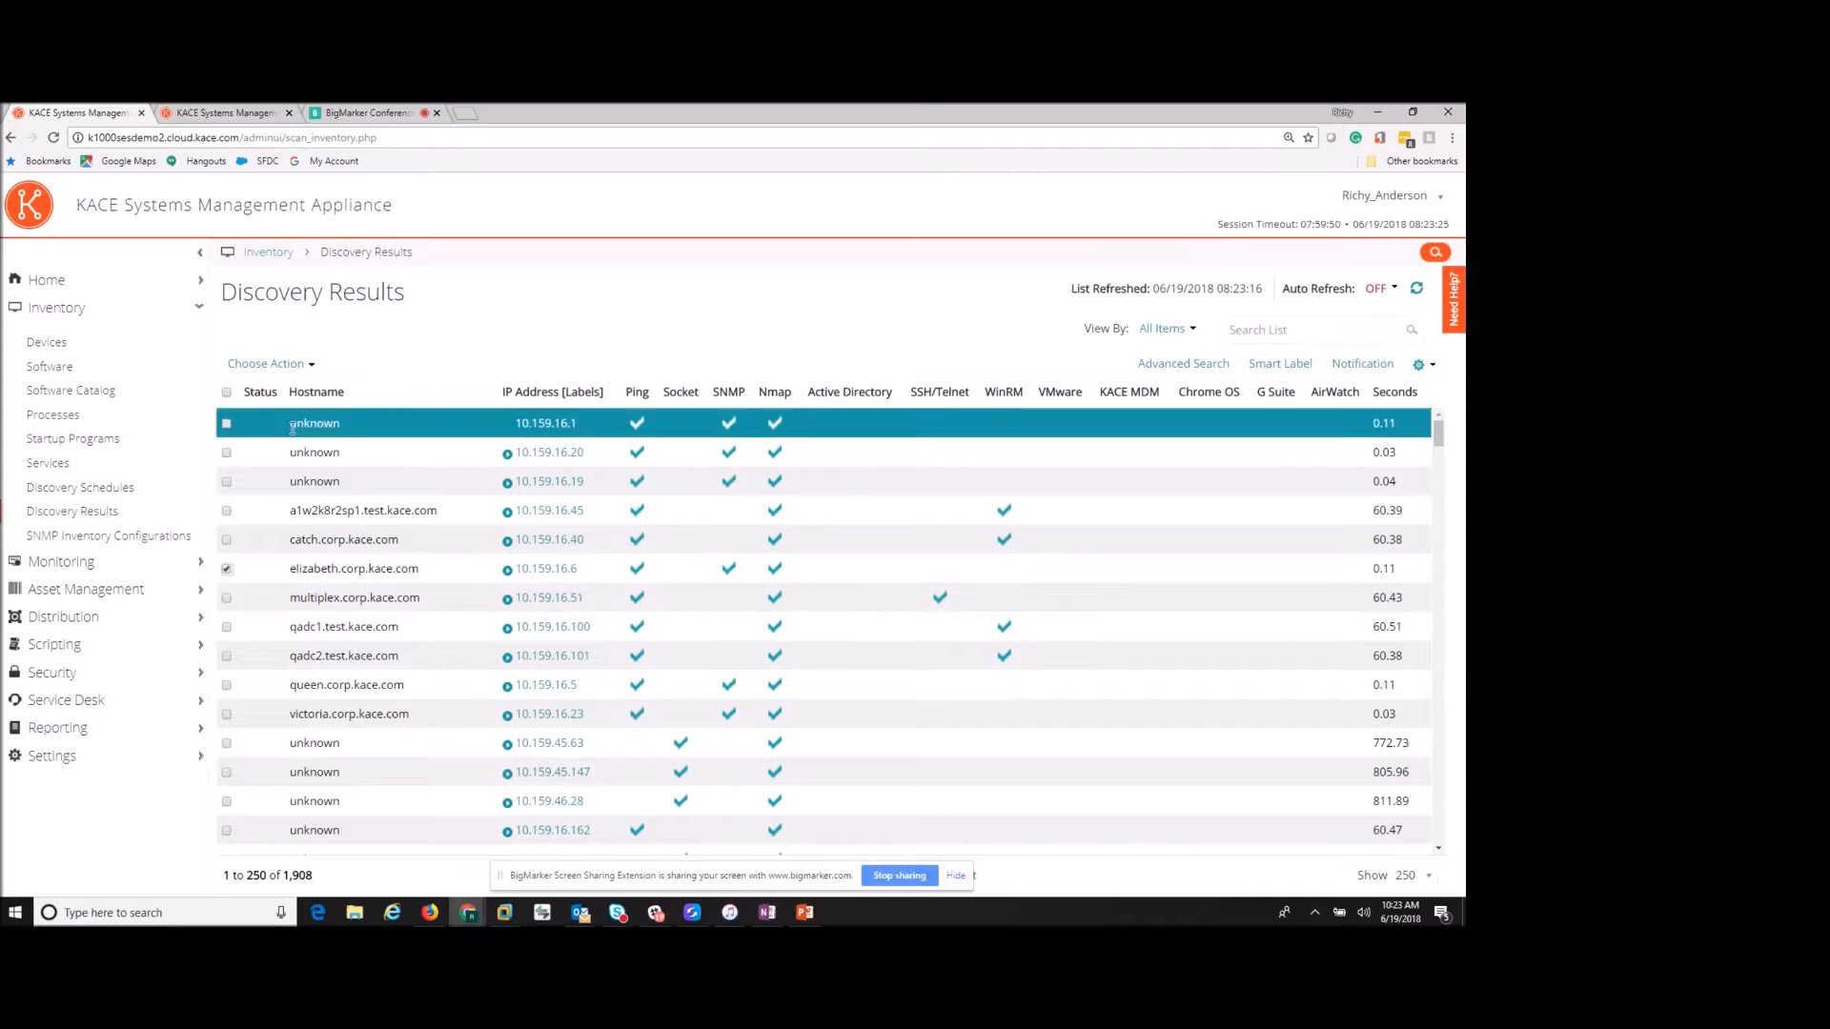
pyautogui.click(268, 364)
pyautogui.moveTo(309, 437)
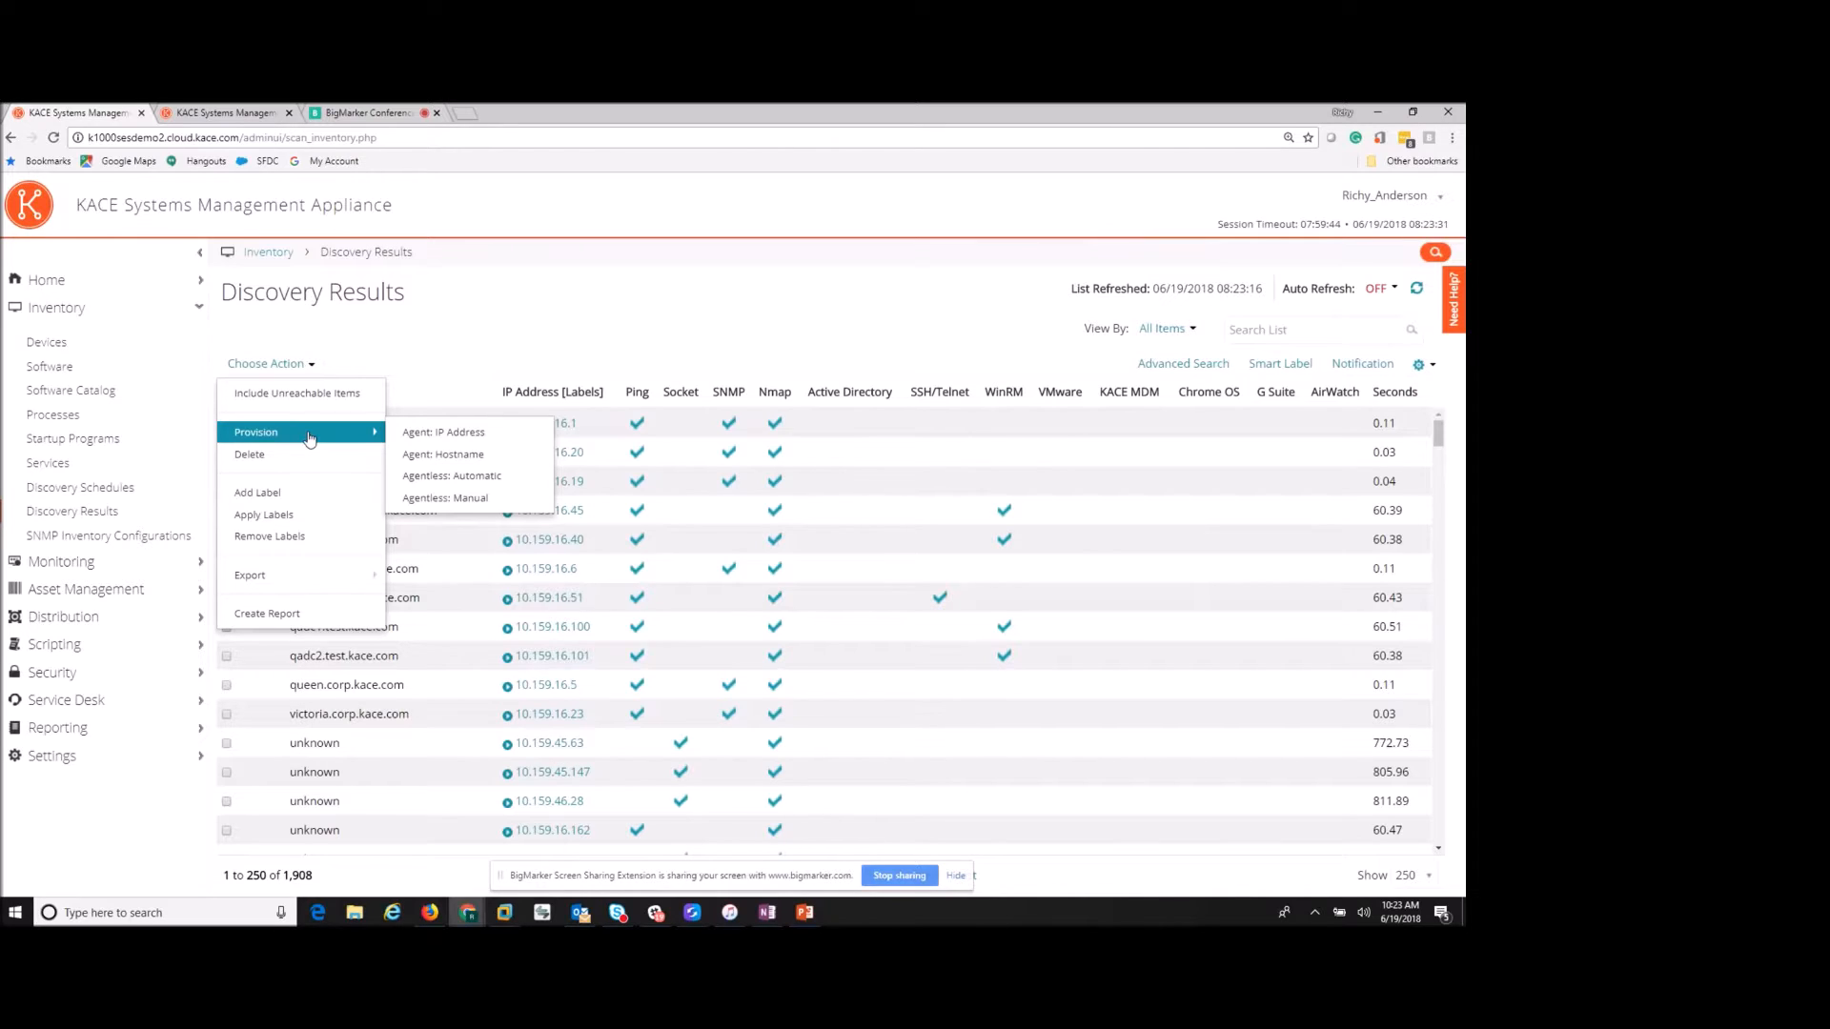
pyautogui.click(617, 301)
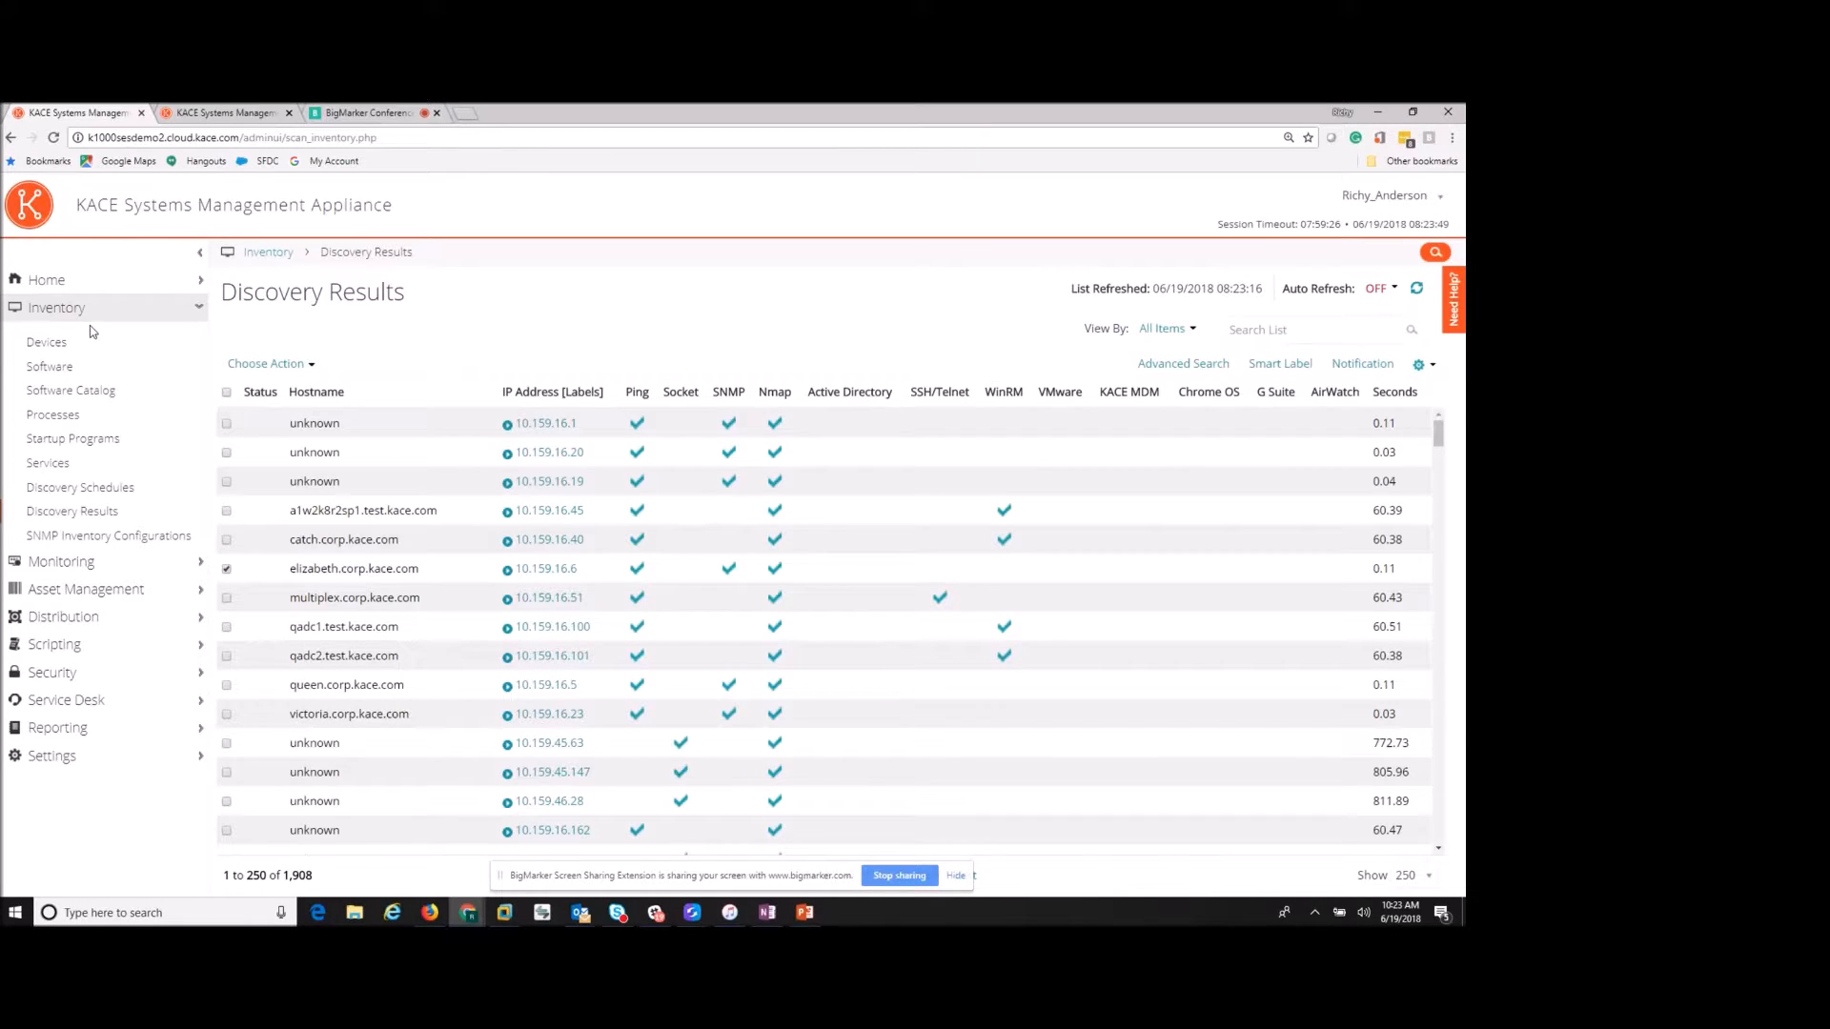
pyautogui.click(116, 598)
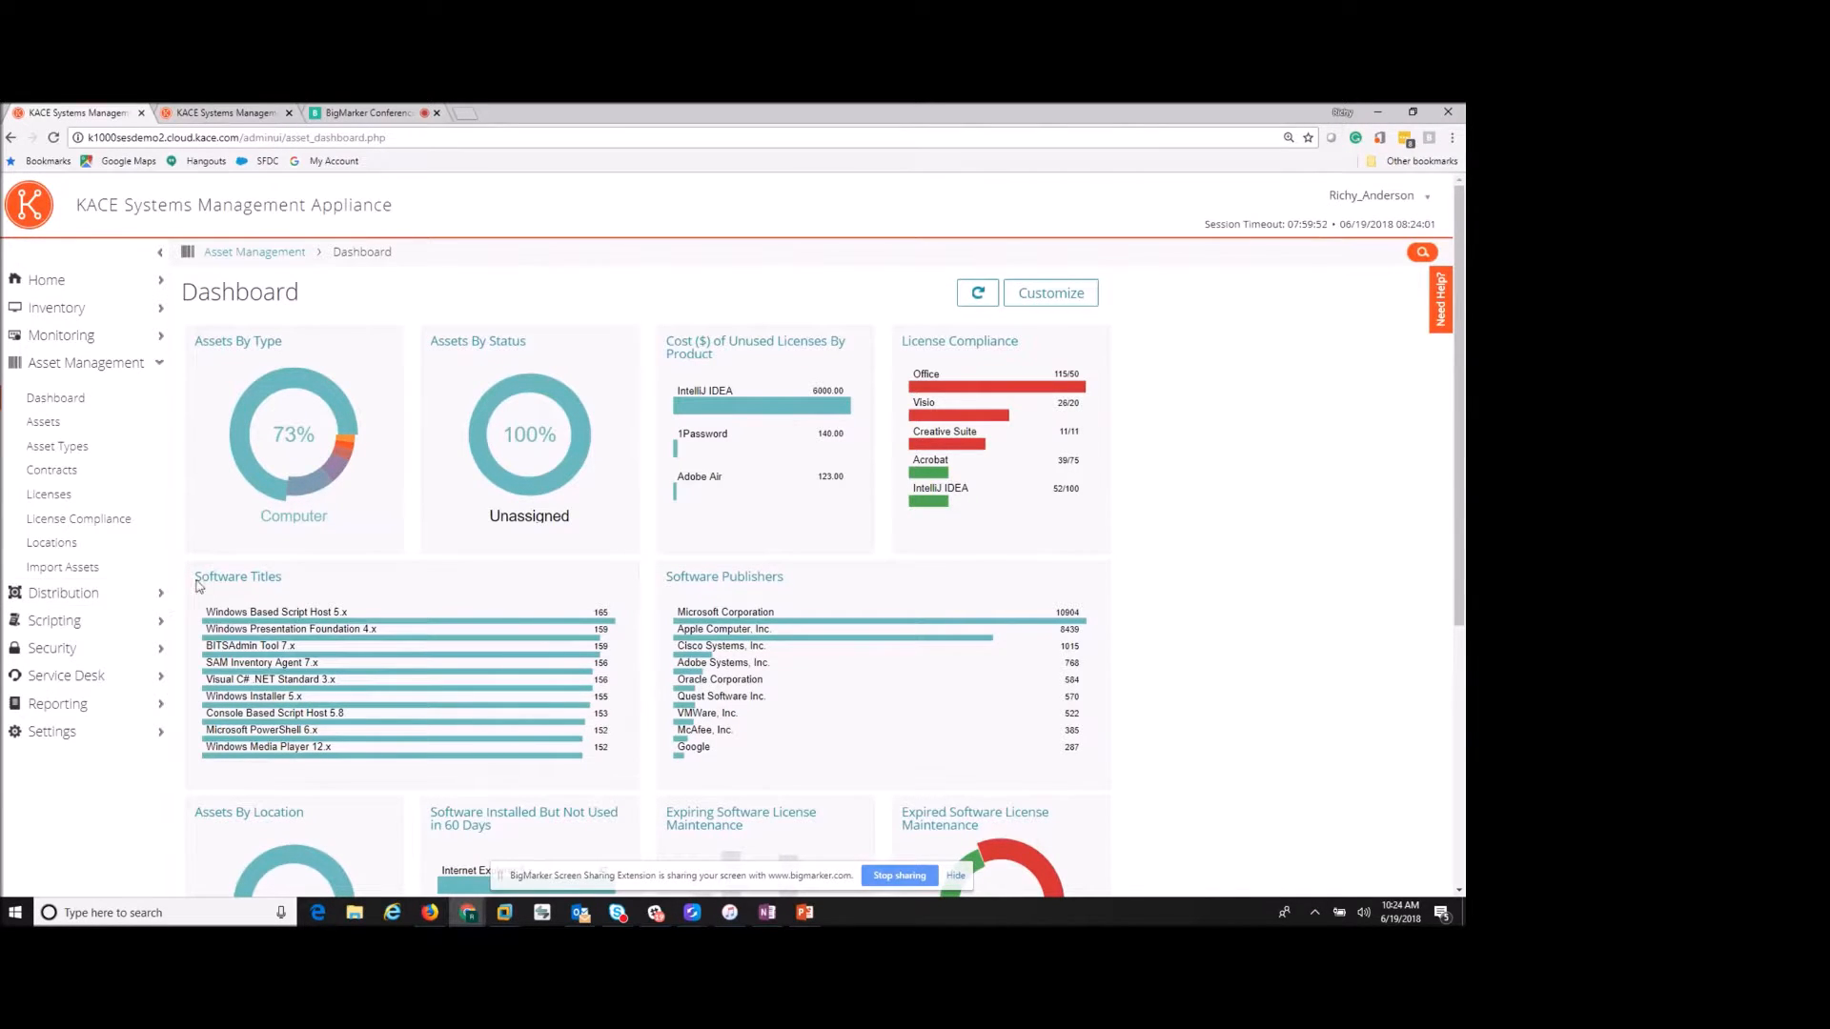
# - Delete the Expired Contracts, Expiring Contracts and Expiring Software License Maintenance widgets via their trash icons
pyautogui.moveTo(315, 491)
pyautogui.scroll(-1, 917, 581)
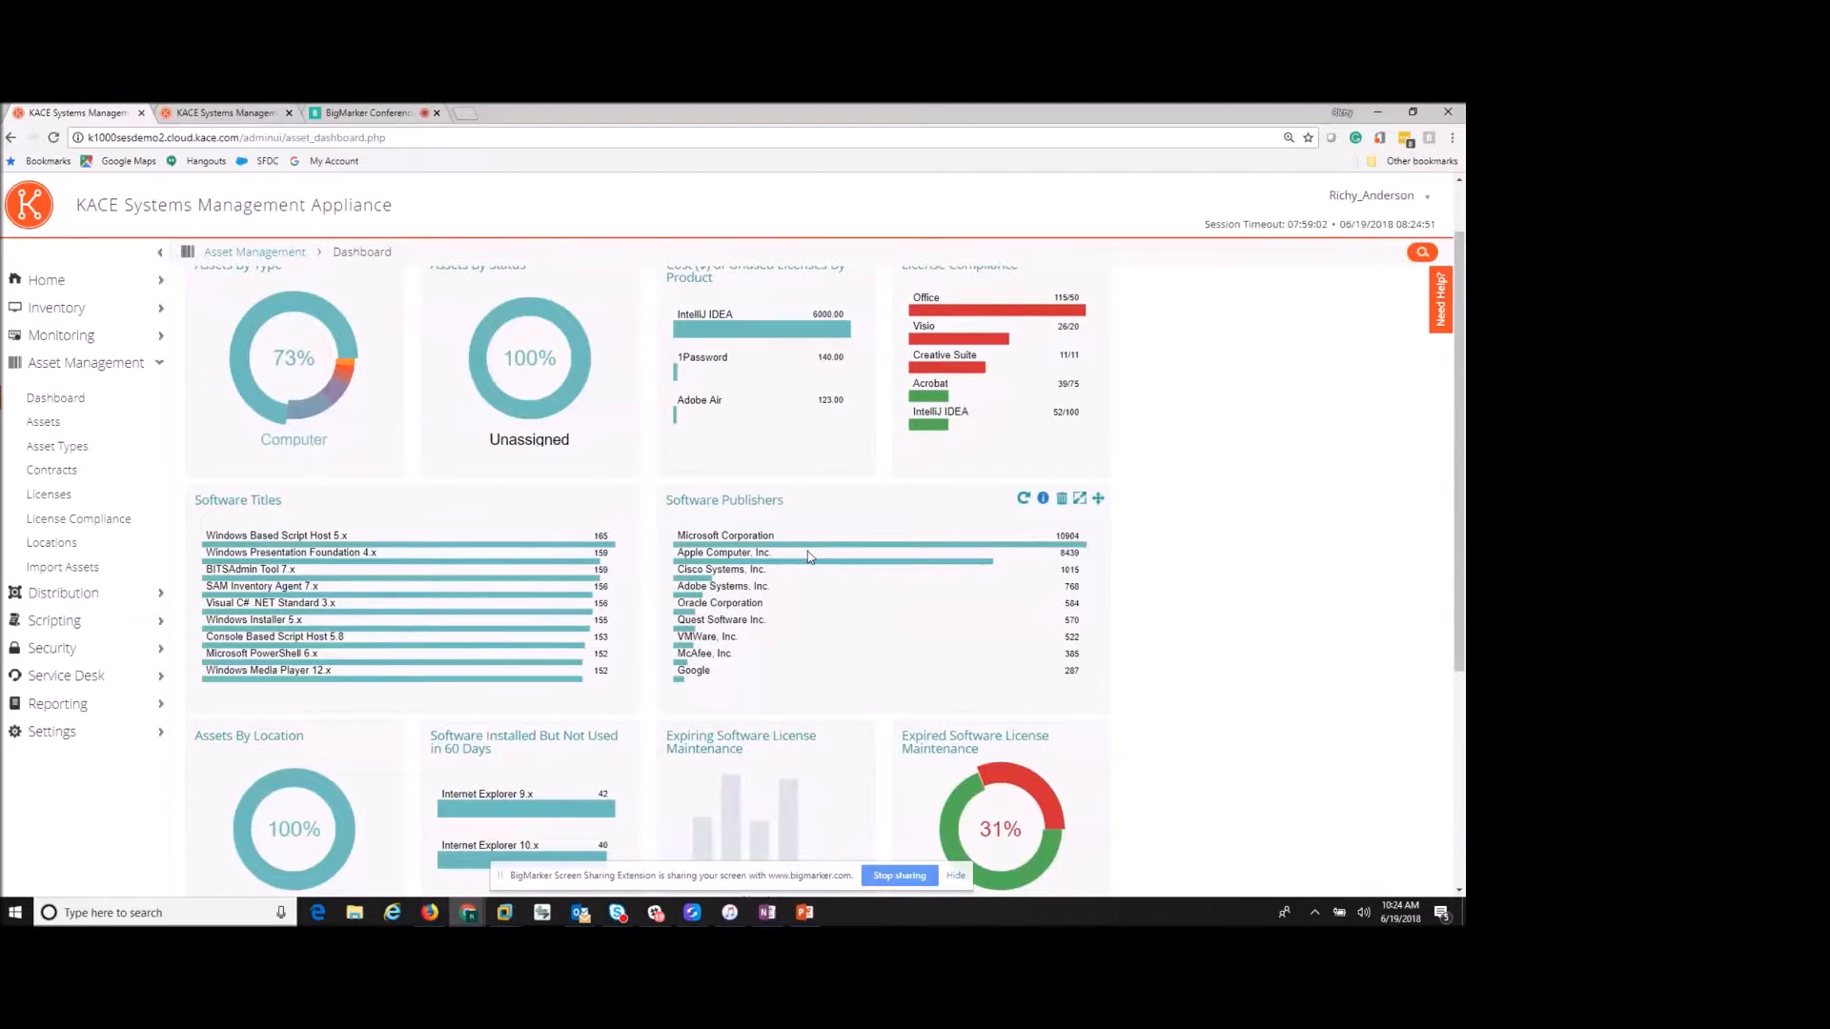
pyautogui.scroll(-2, 809, 551)
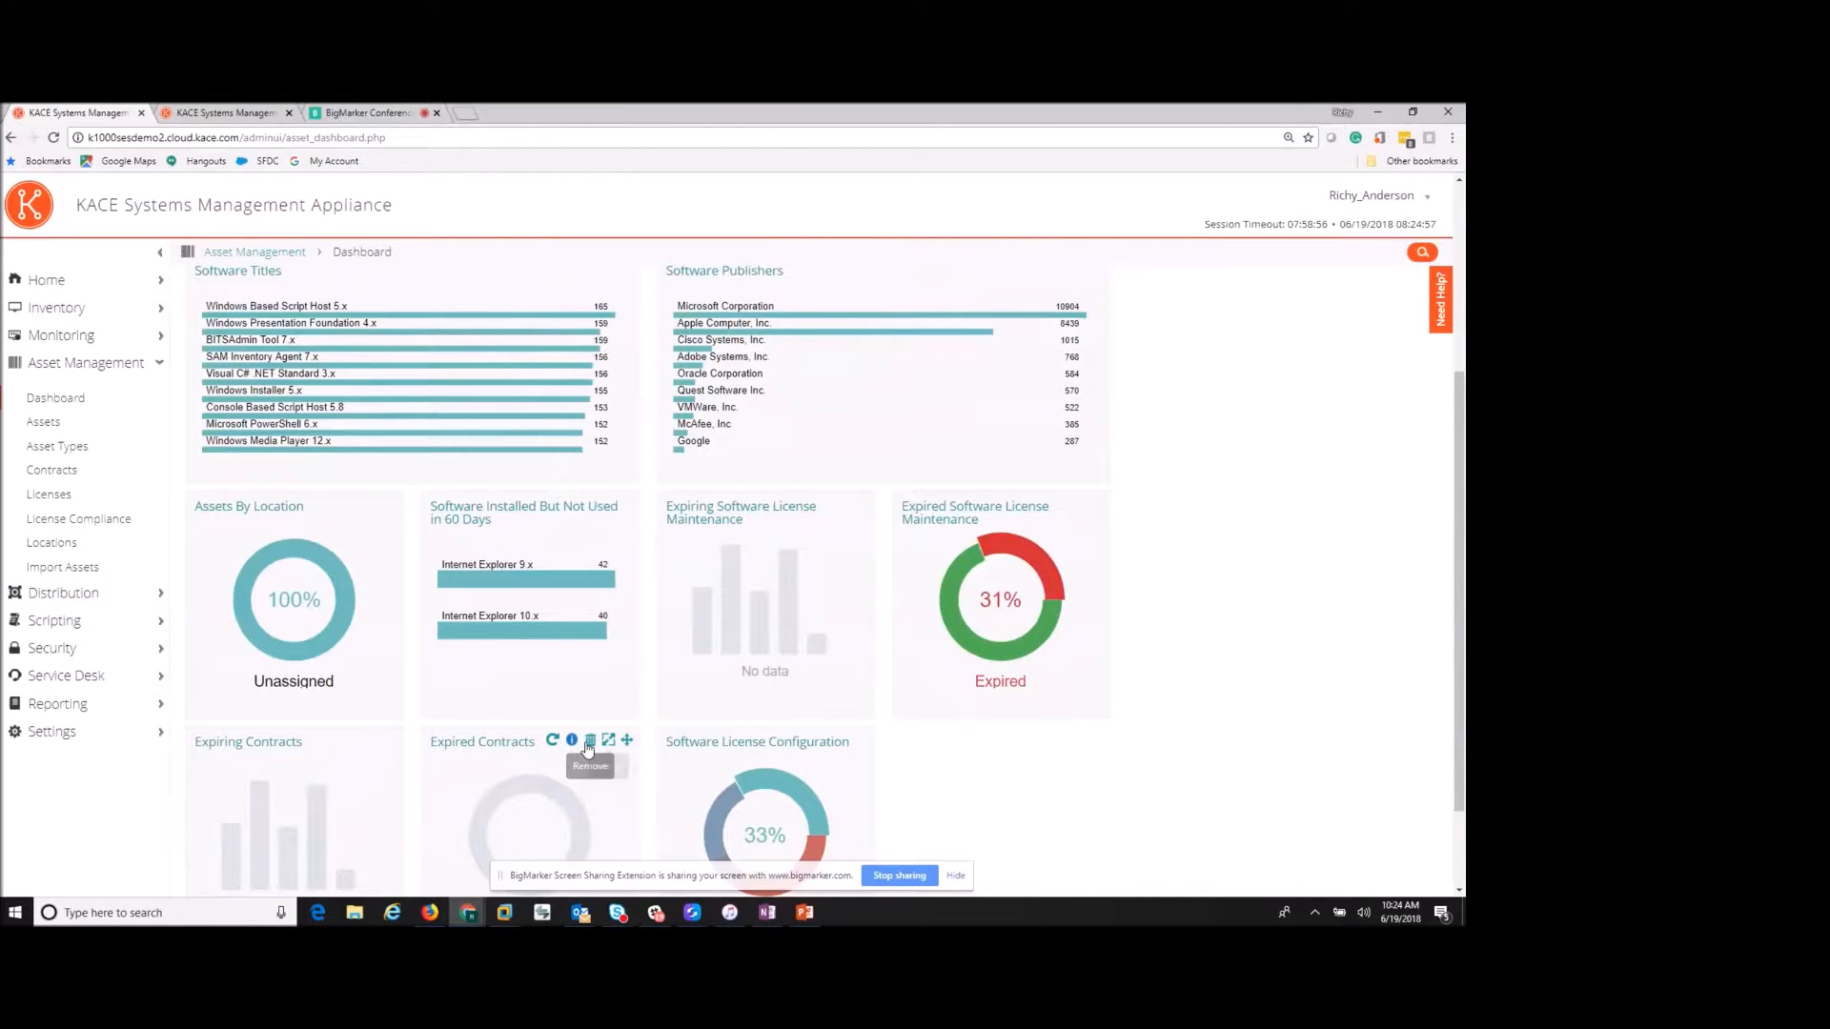
pyautogui.click(589, 743)
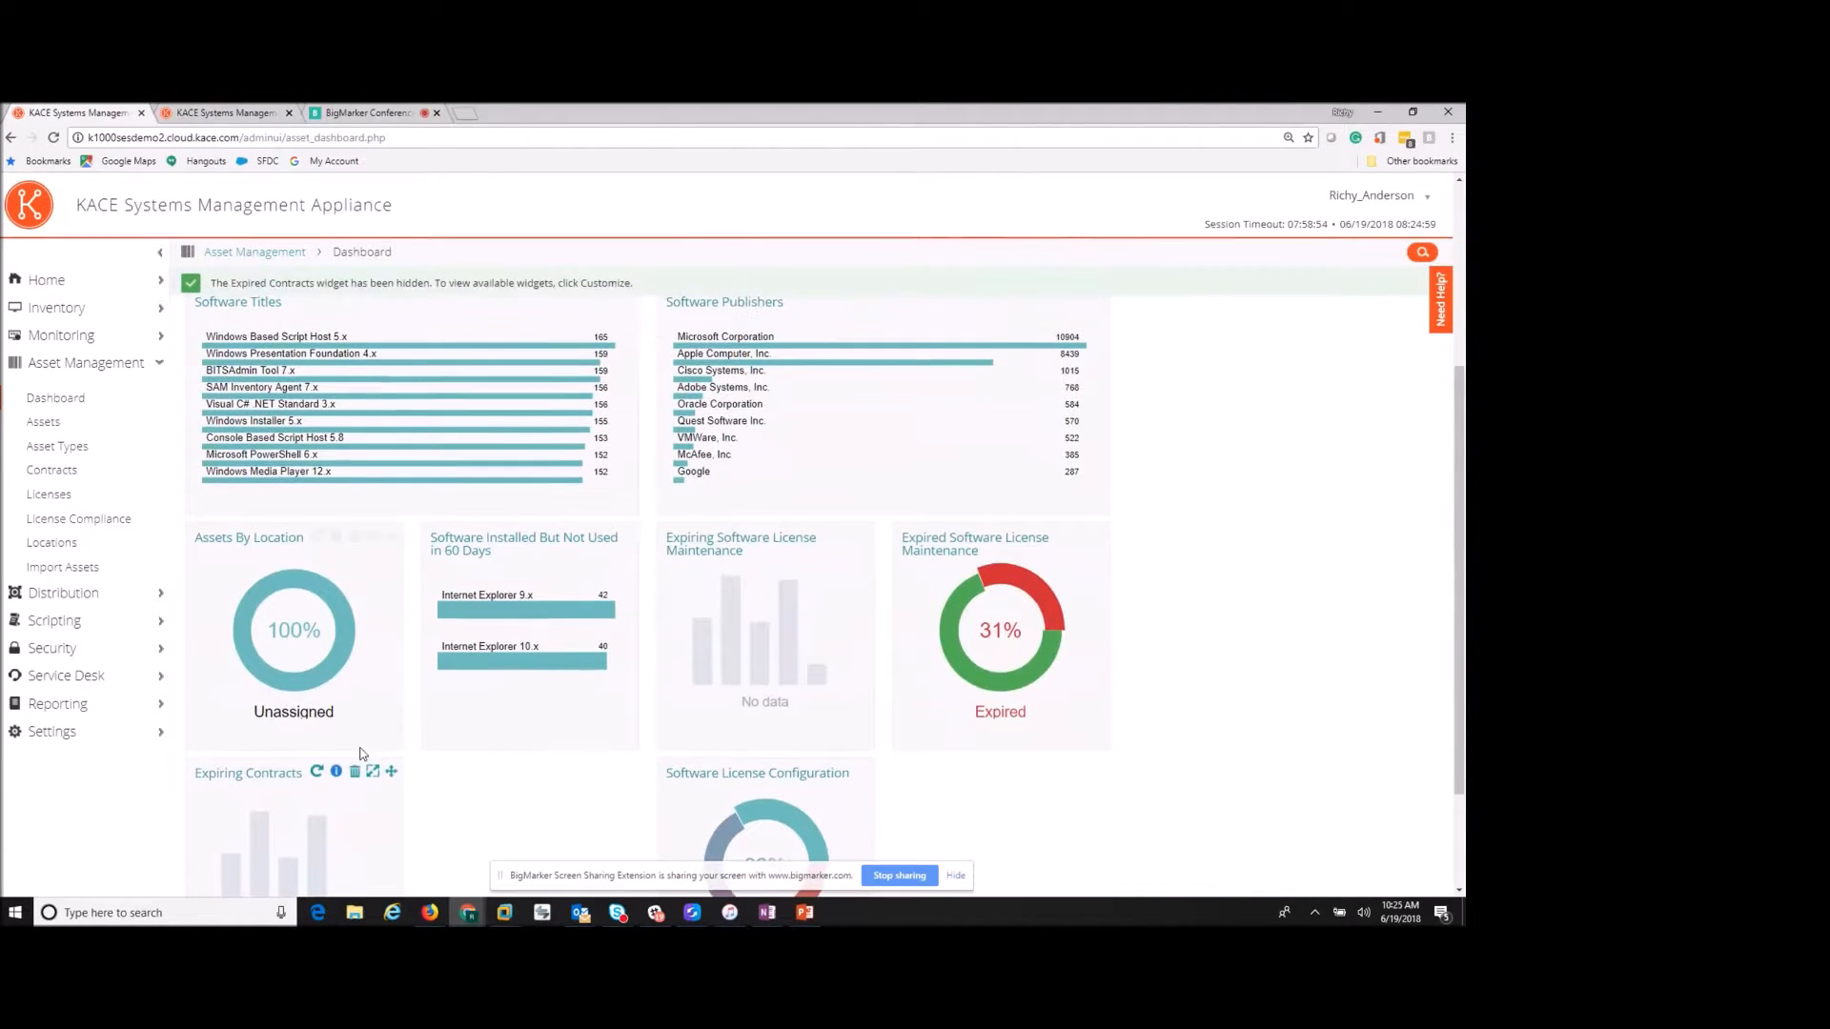
pyautogui.click(354, 772)
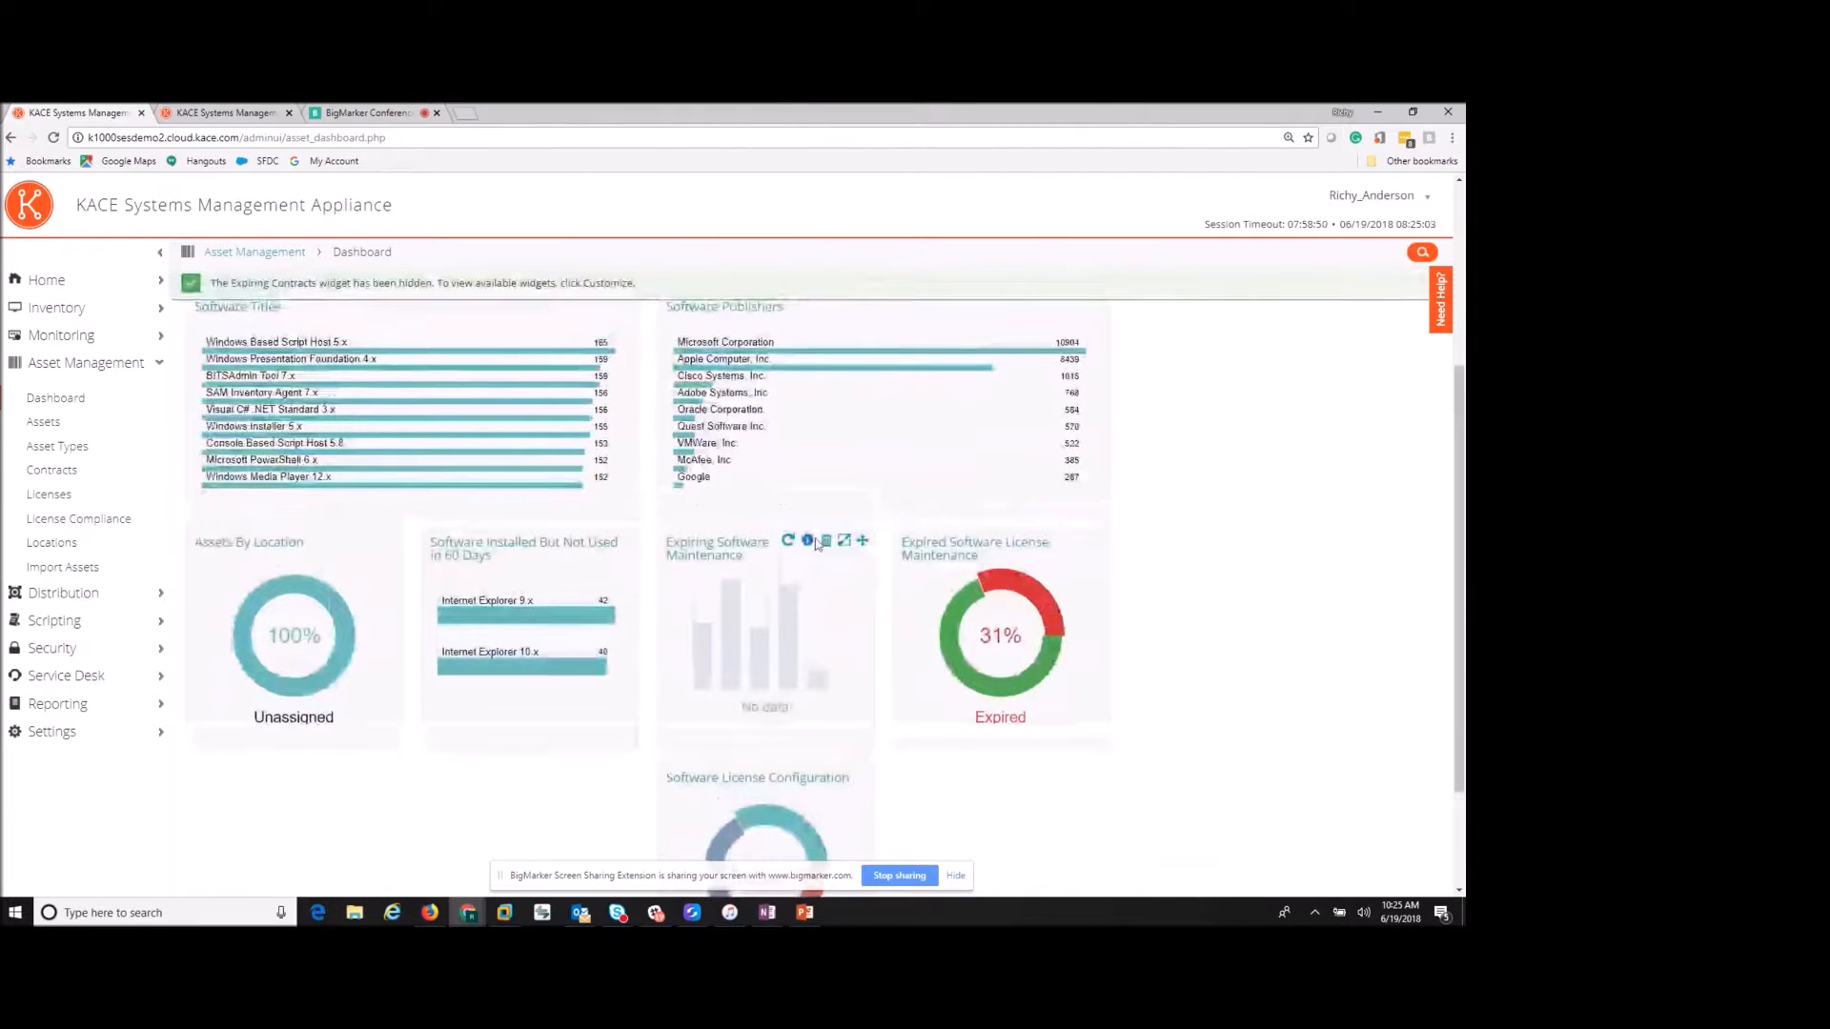
pyautogui.click(827, 509)
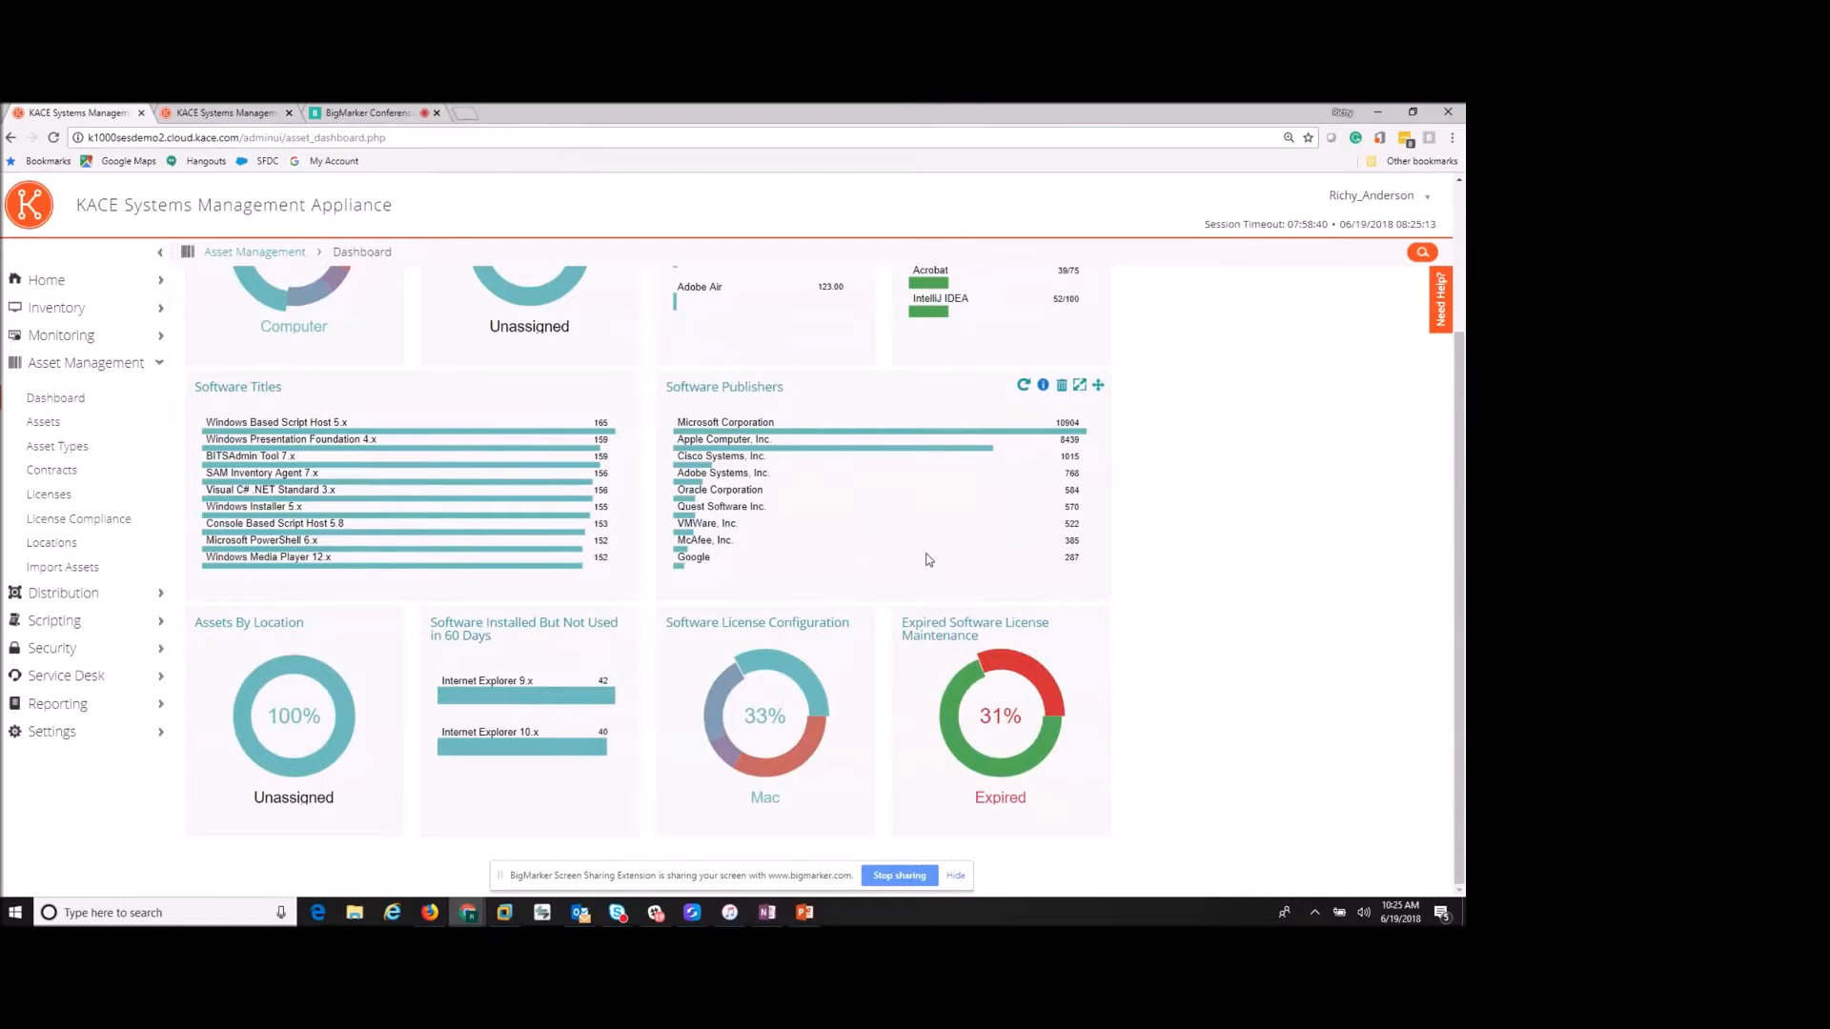
# - Look through Asset Types and Import Assets, then list the monitored device with the DNS error
pyautogui.click(70, 453)
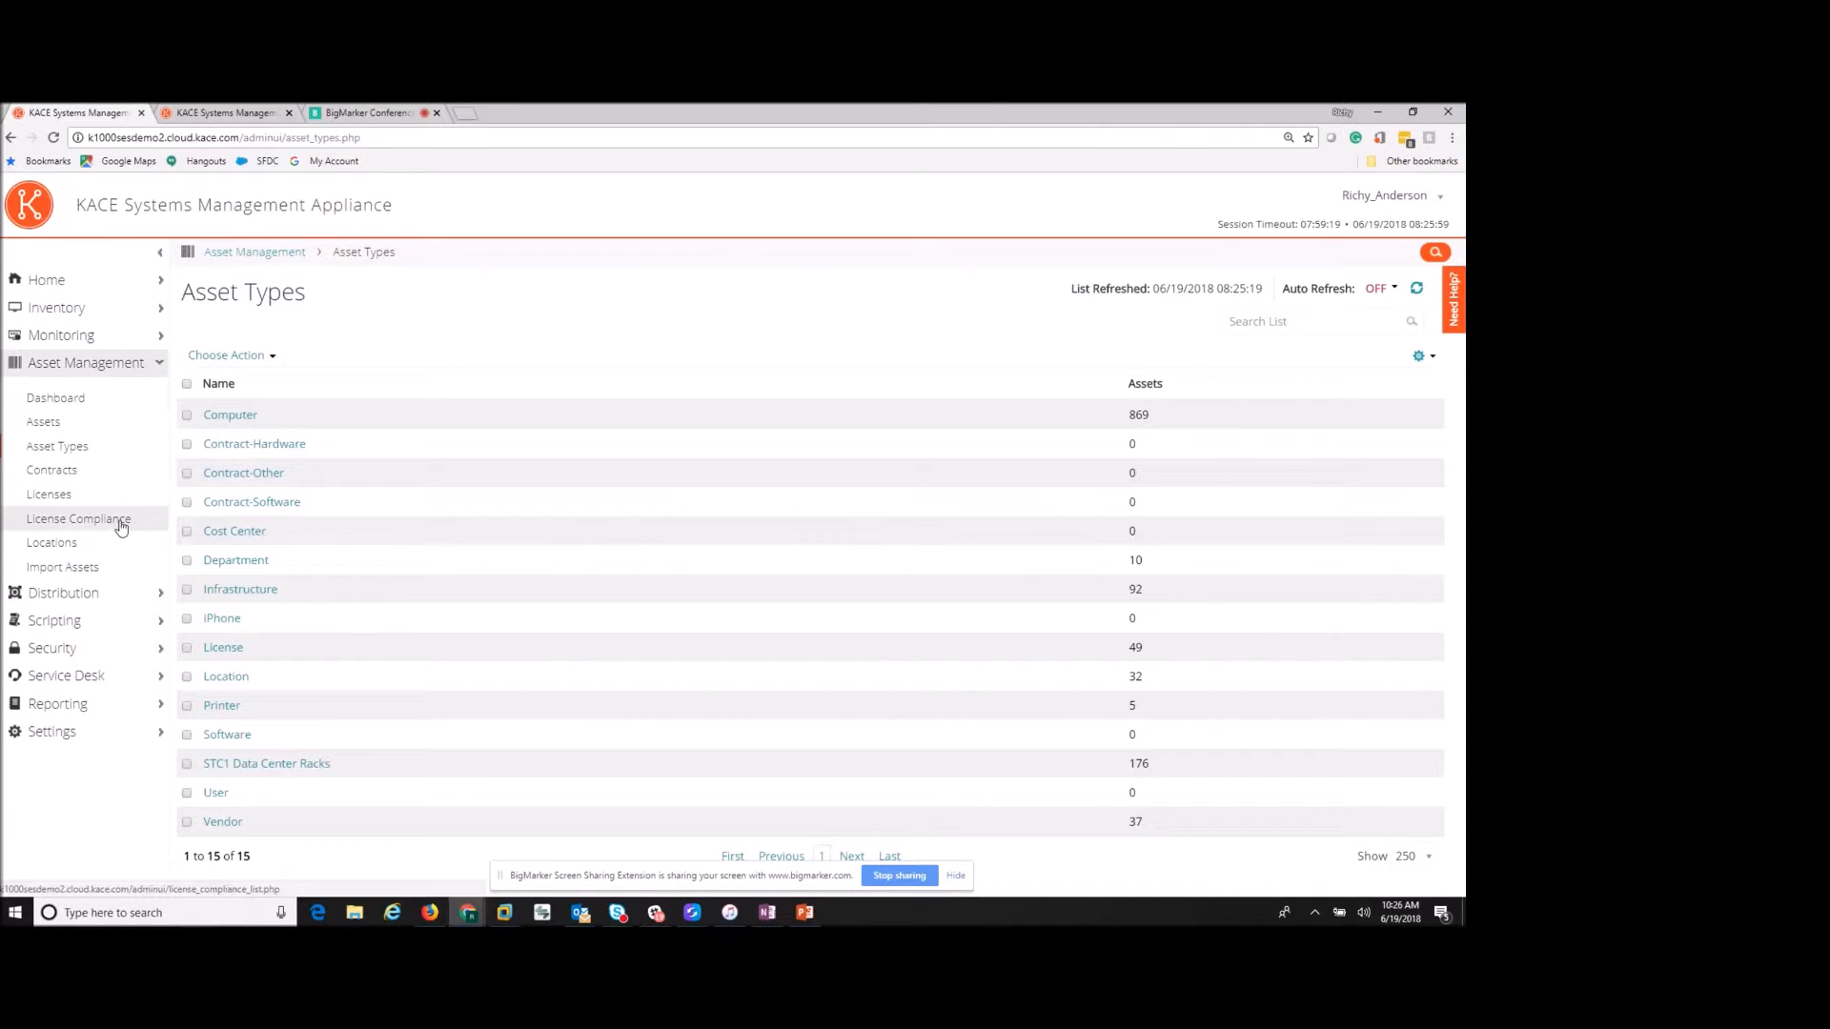
pyautogui.click(79, 568)
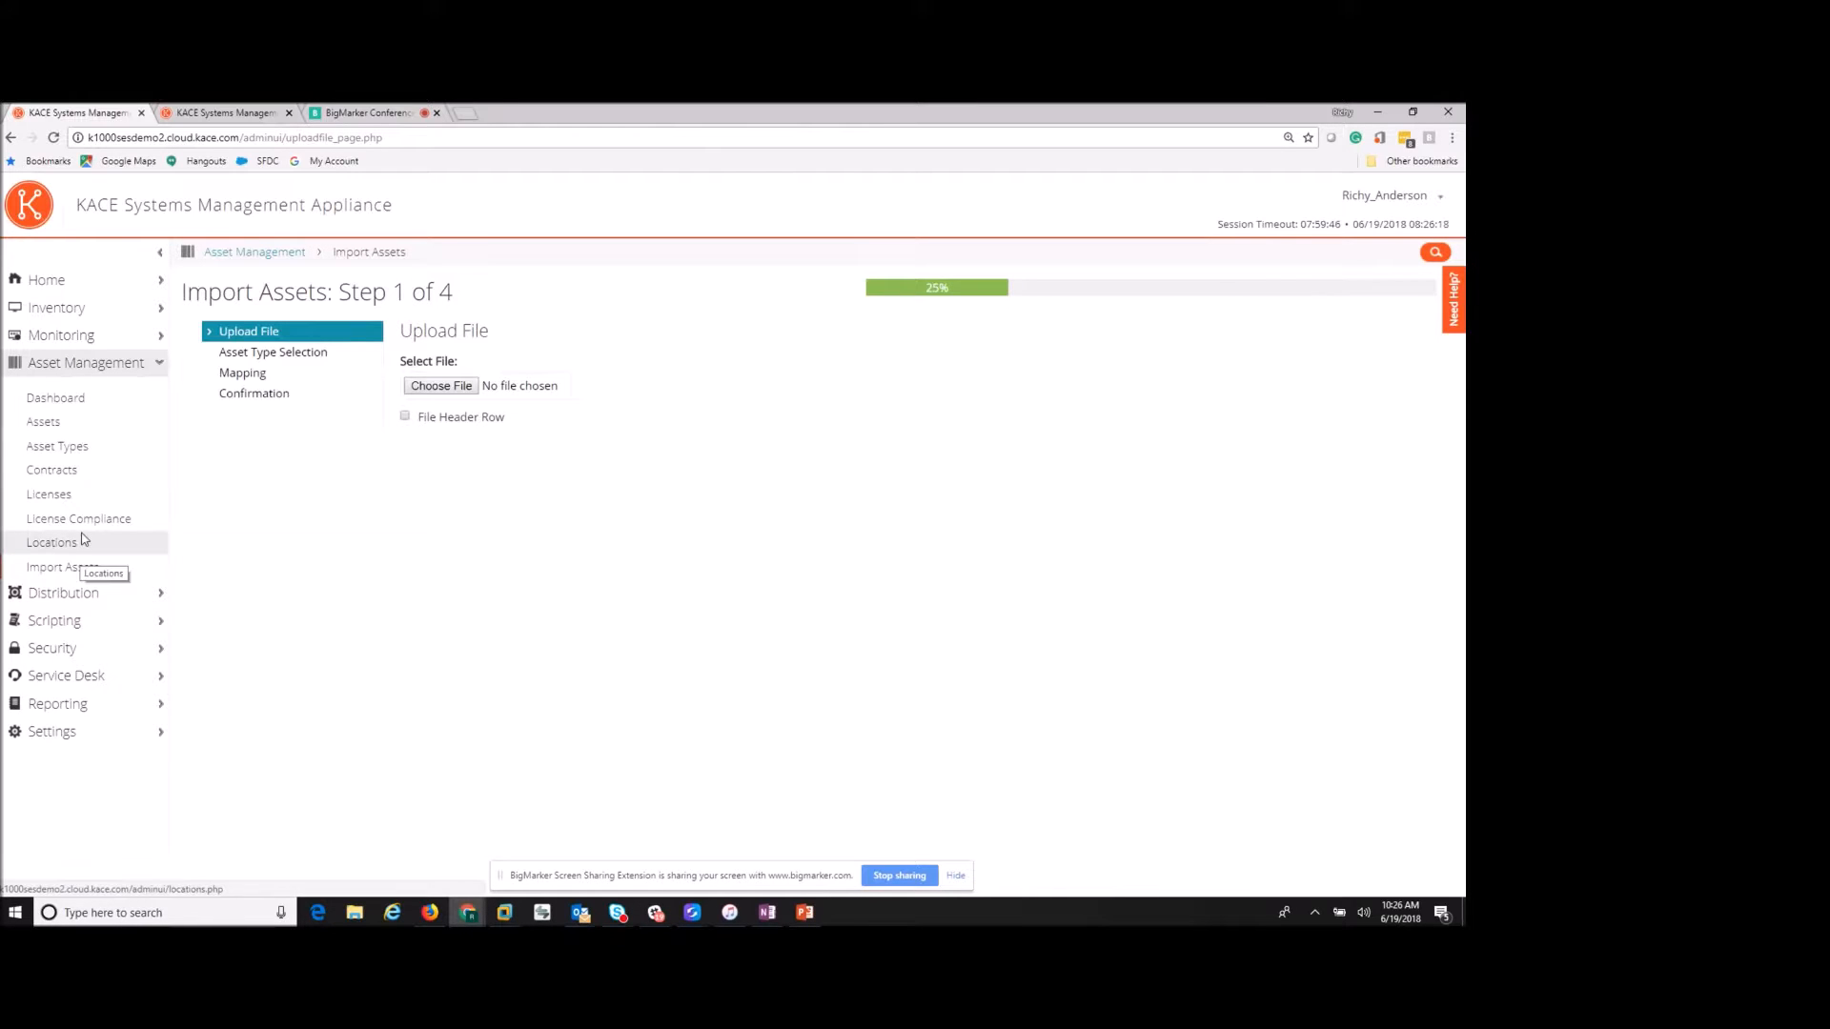
pyautogui.click(62, 342)
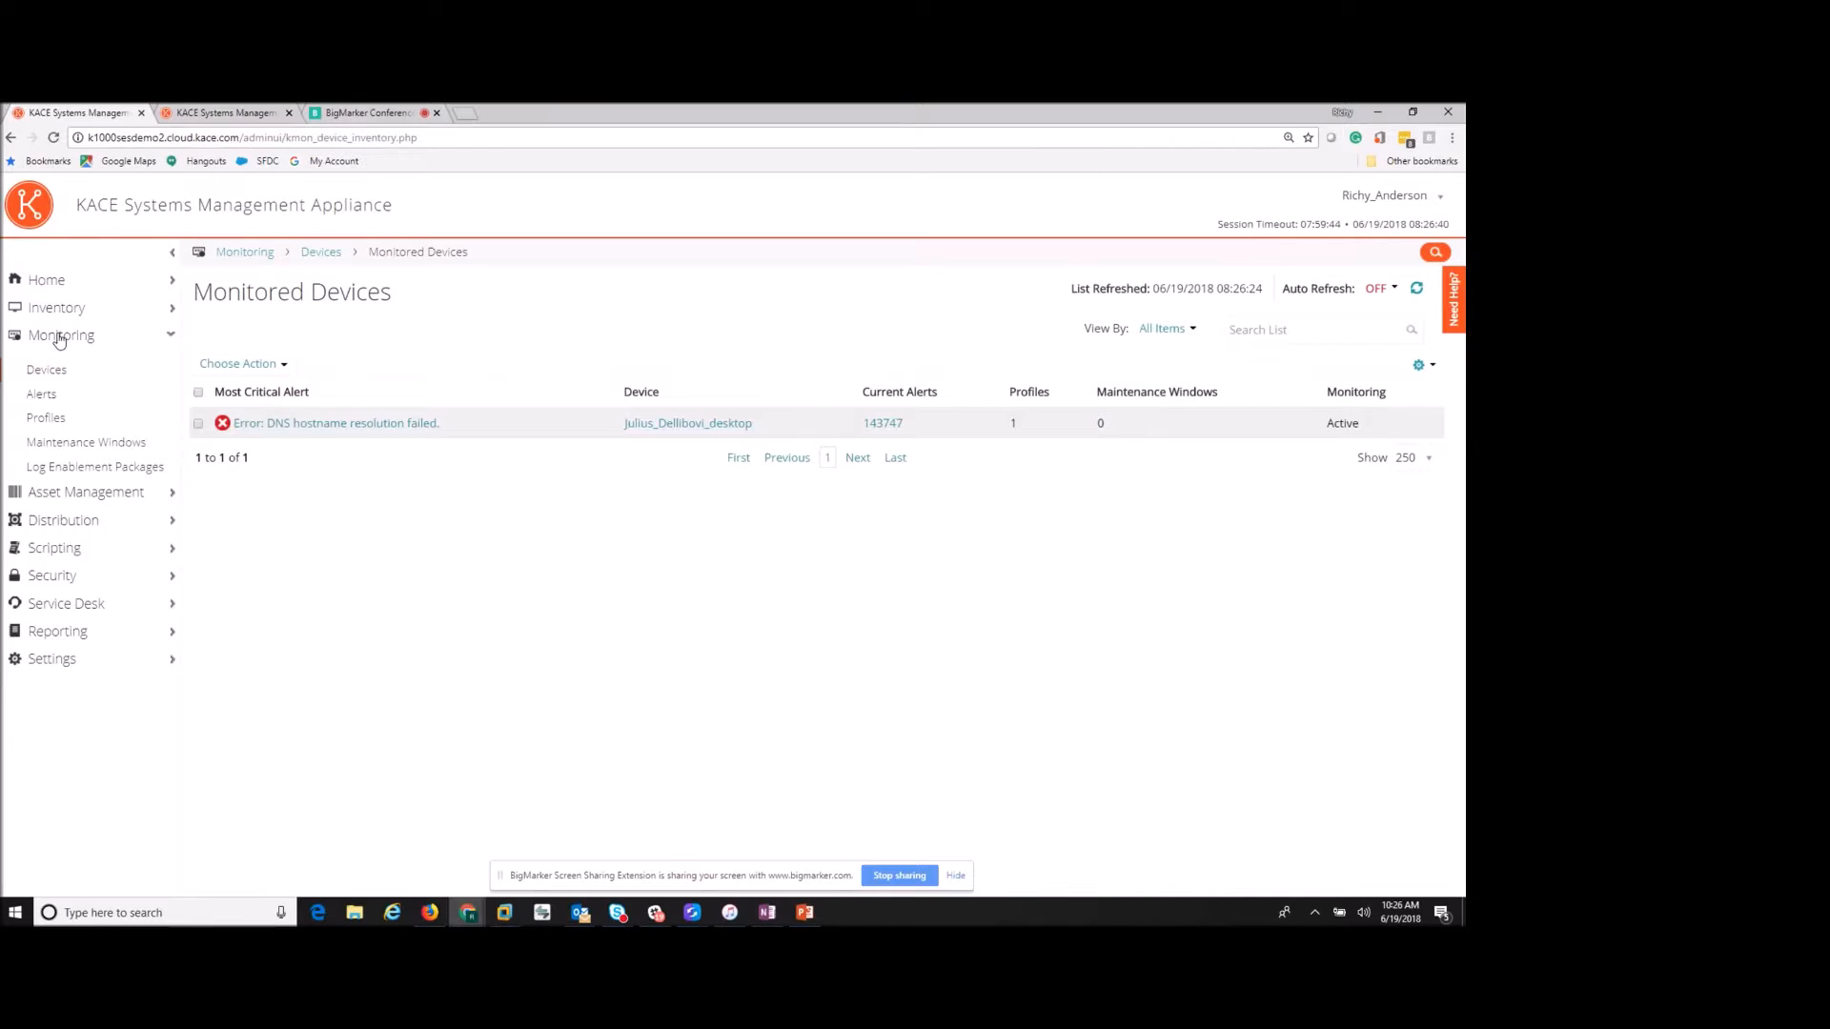
# - Check the monitoring Alerts, then show the 70 Managed Installations packages
pyautogui.click(43, 393)
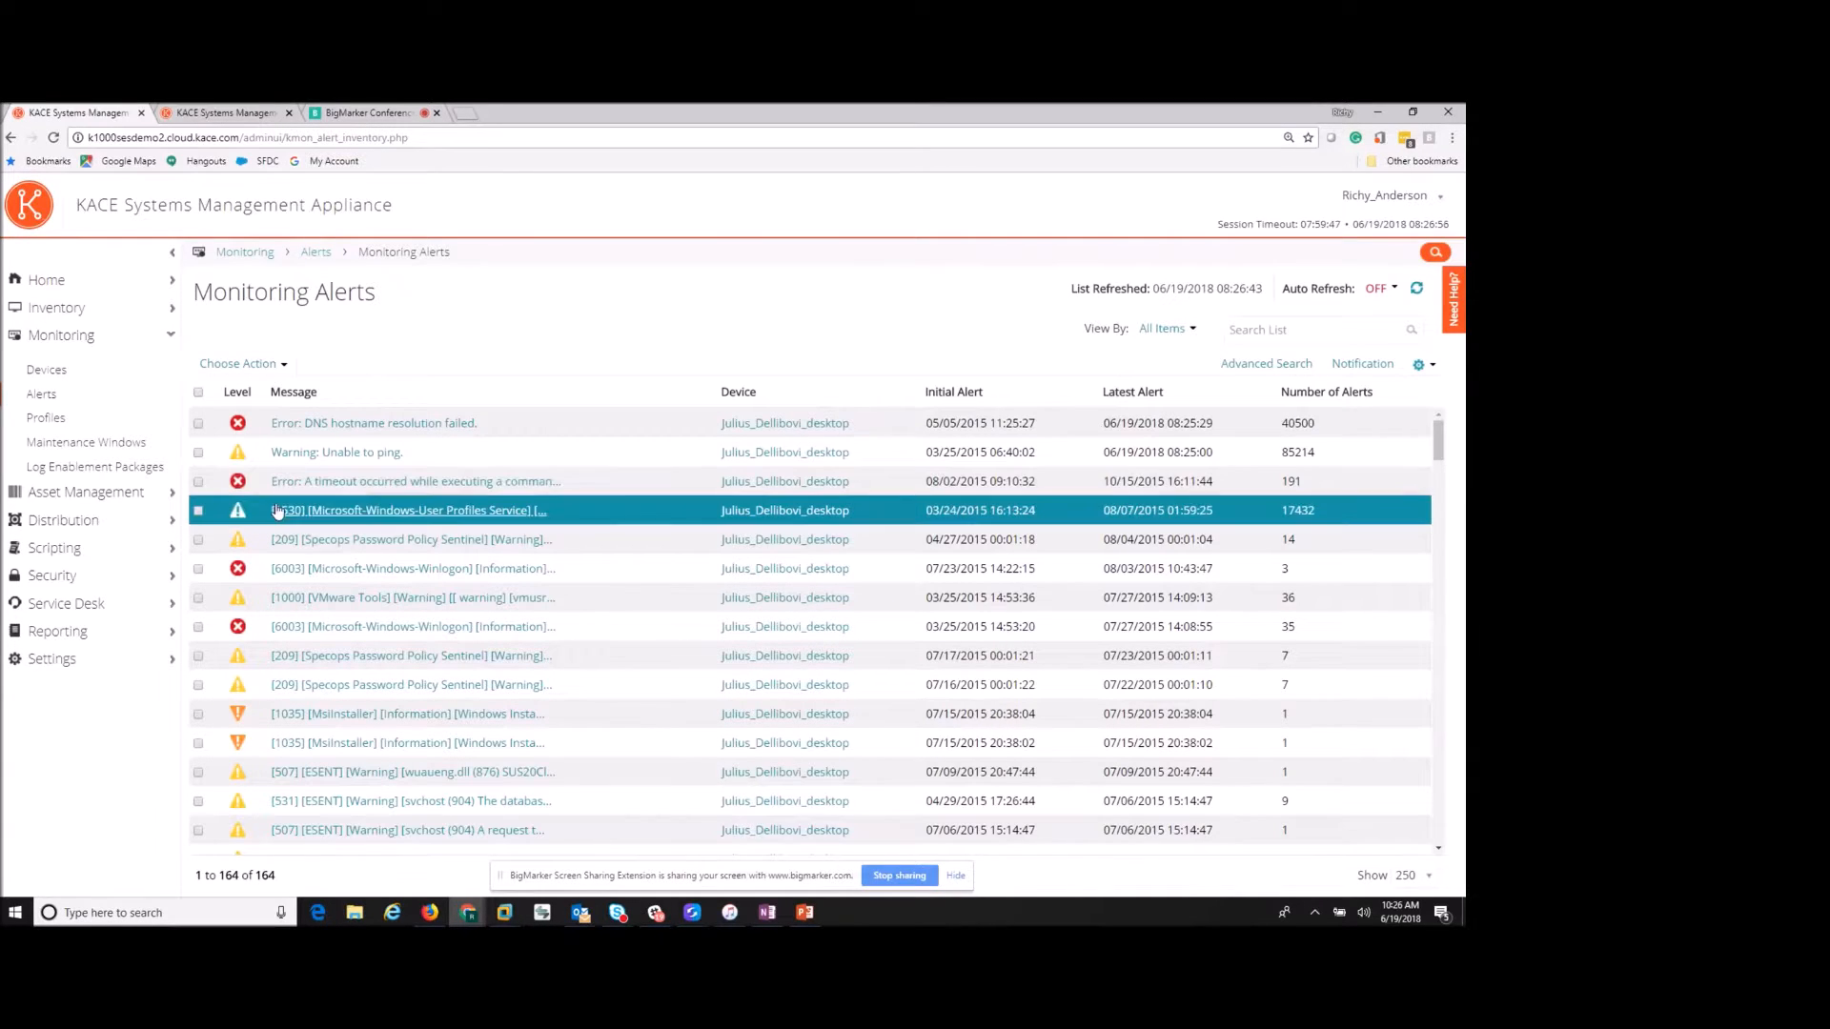
pyautogui.click(83, 526)
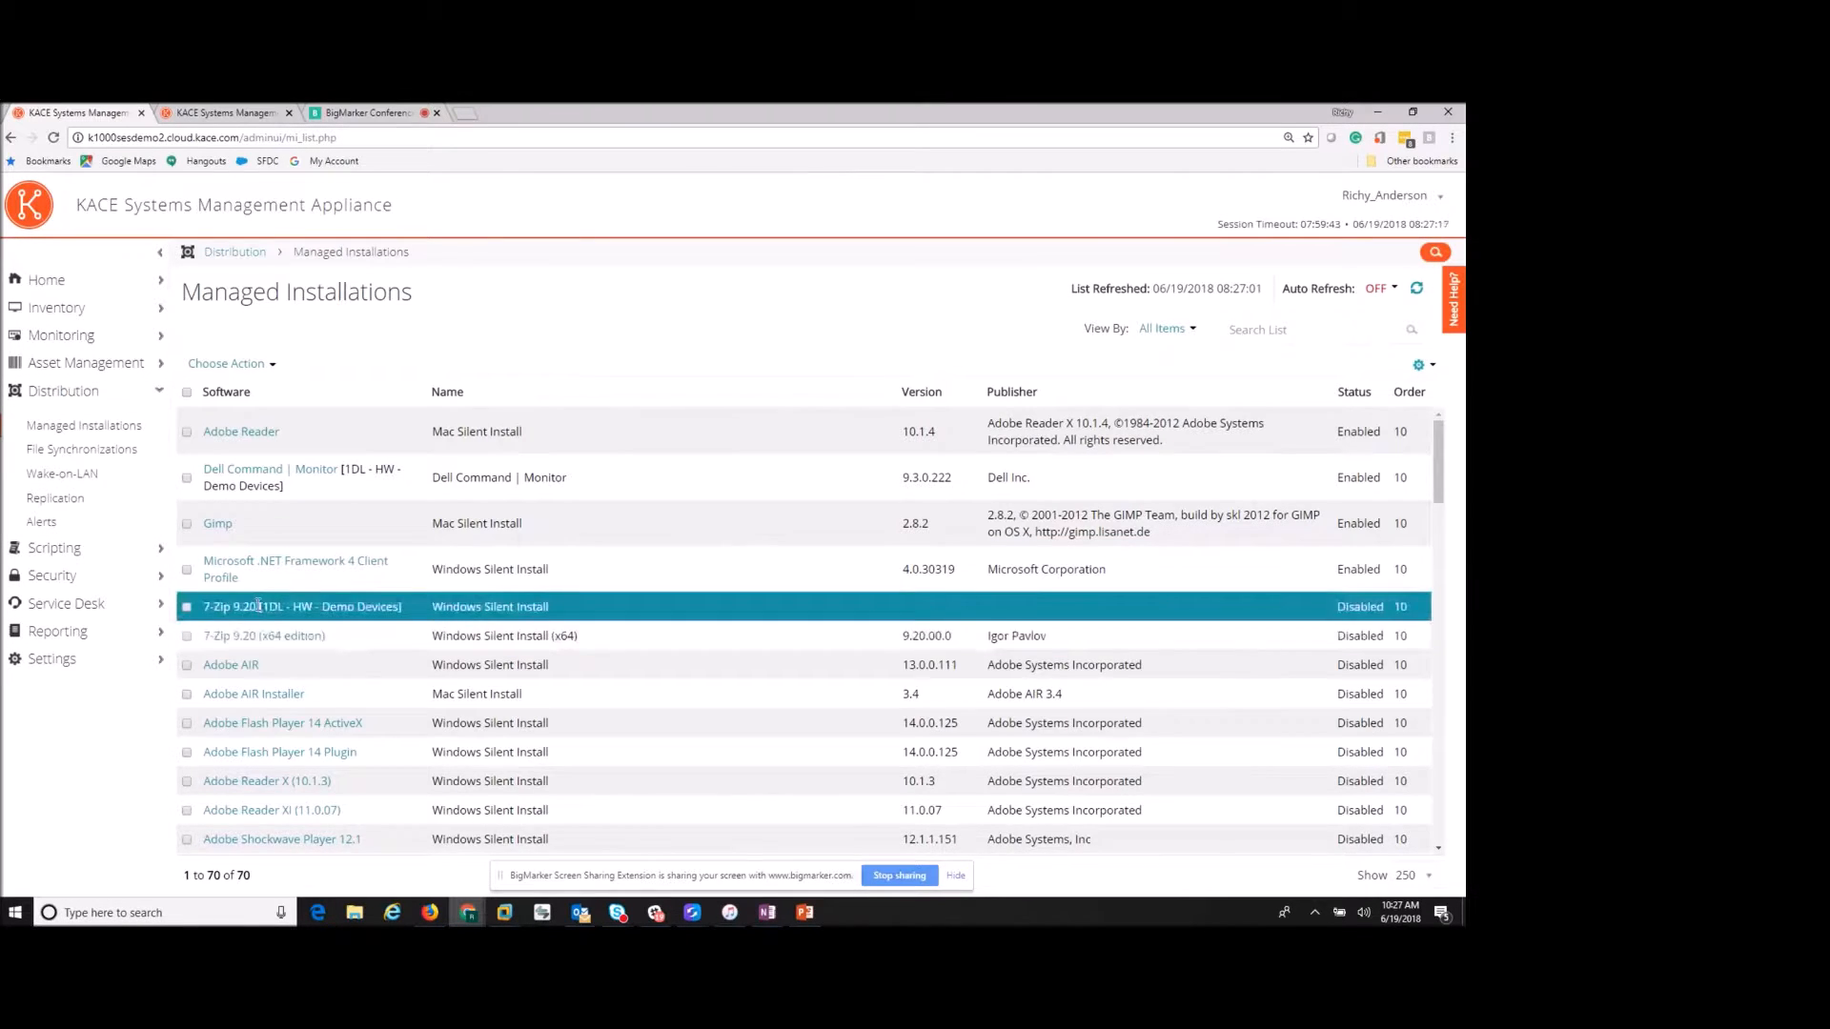
# - Open the Google Chrome managed installation from the list
pyautogui.scroll(-5, 259, 606)
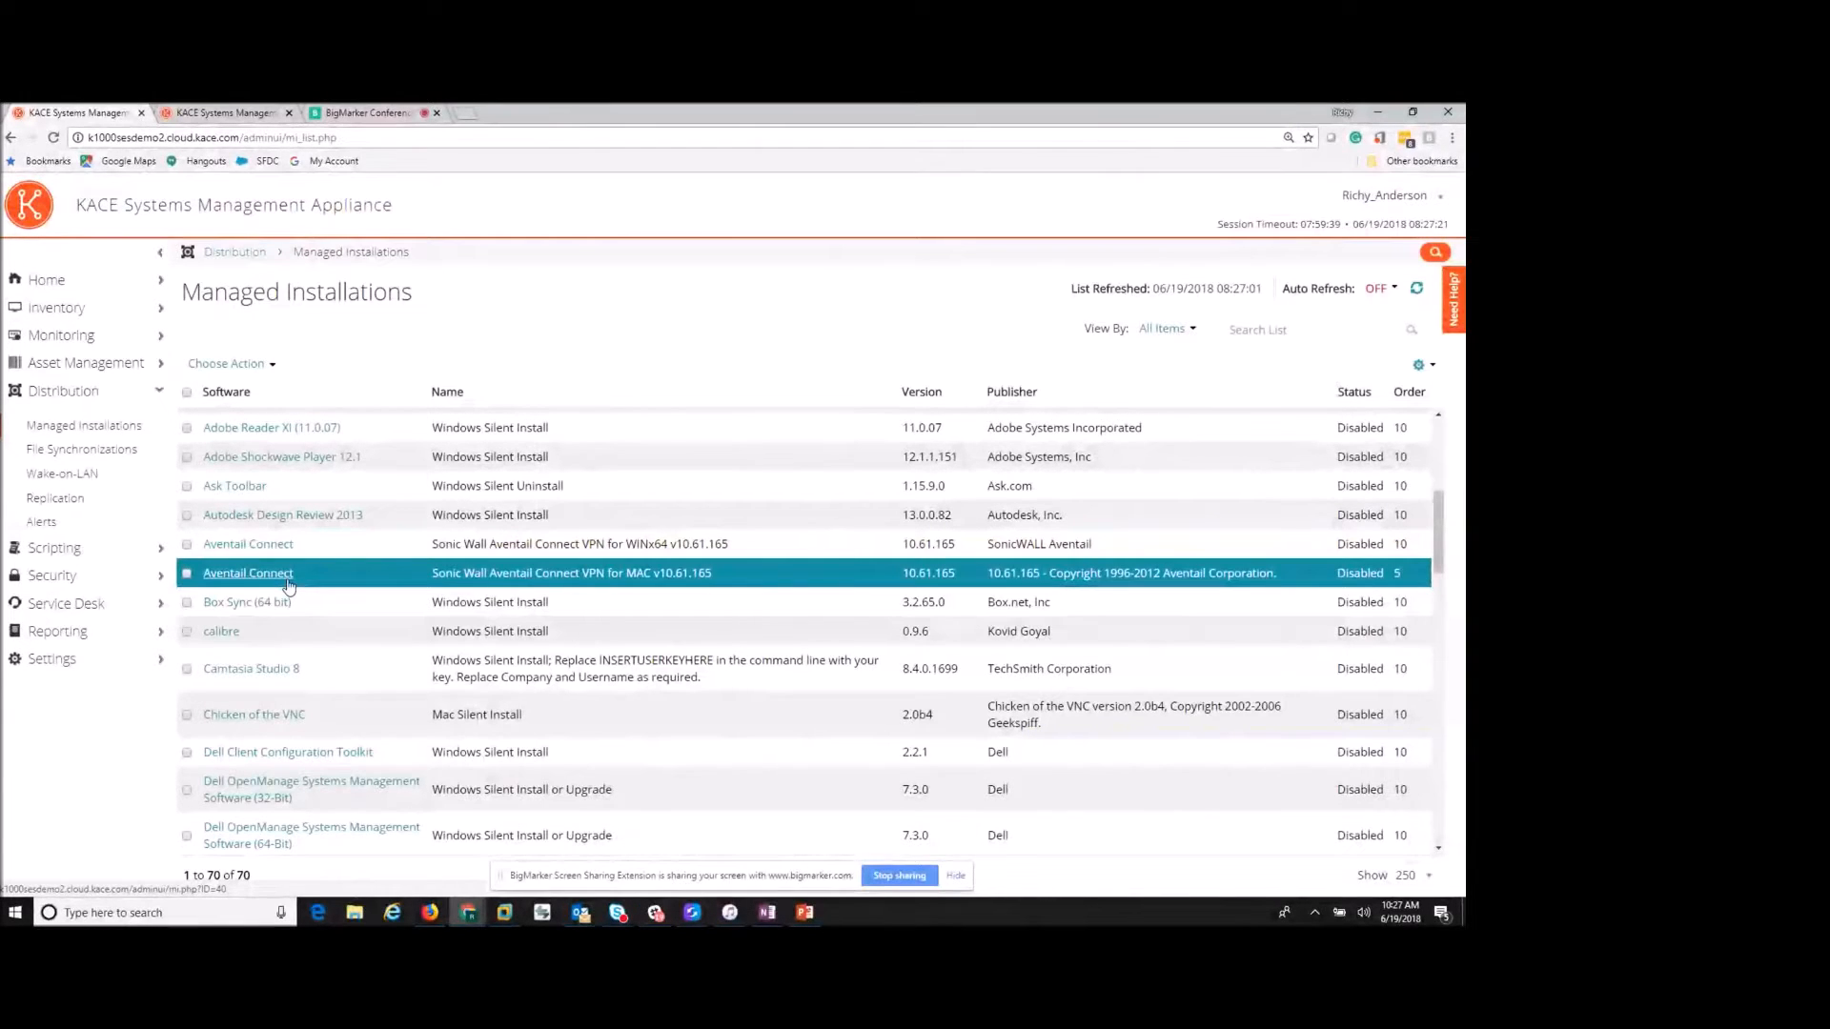
pyautogui.scroll(-3, 289, 585)
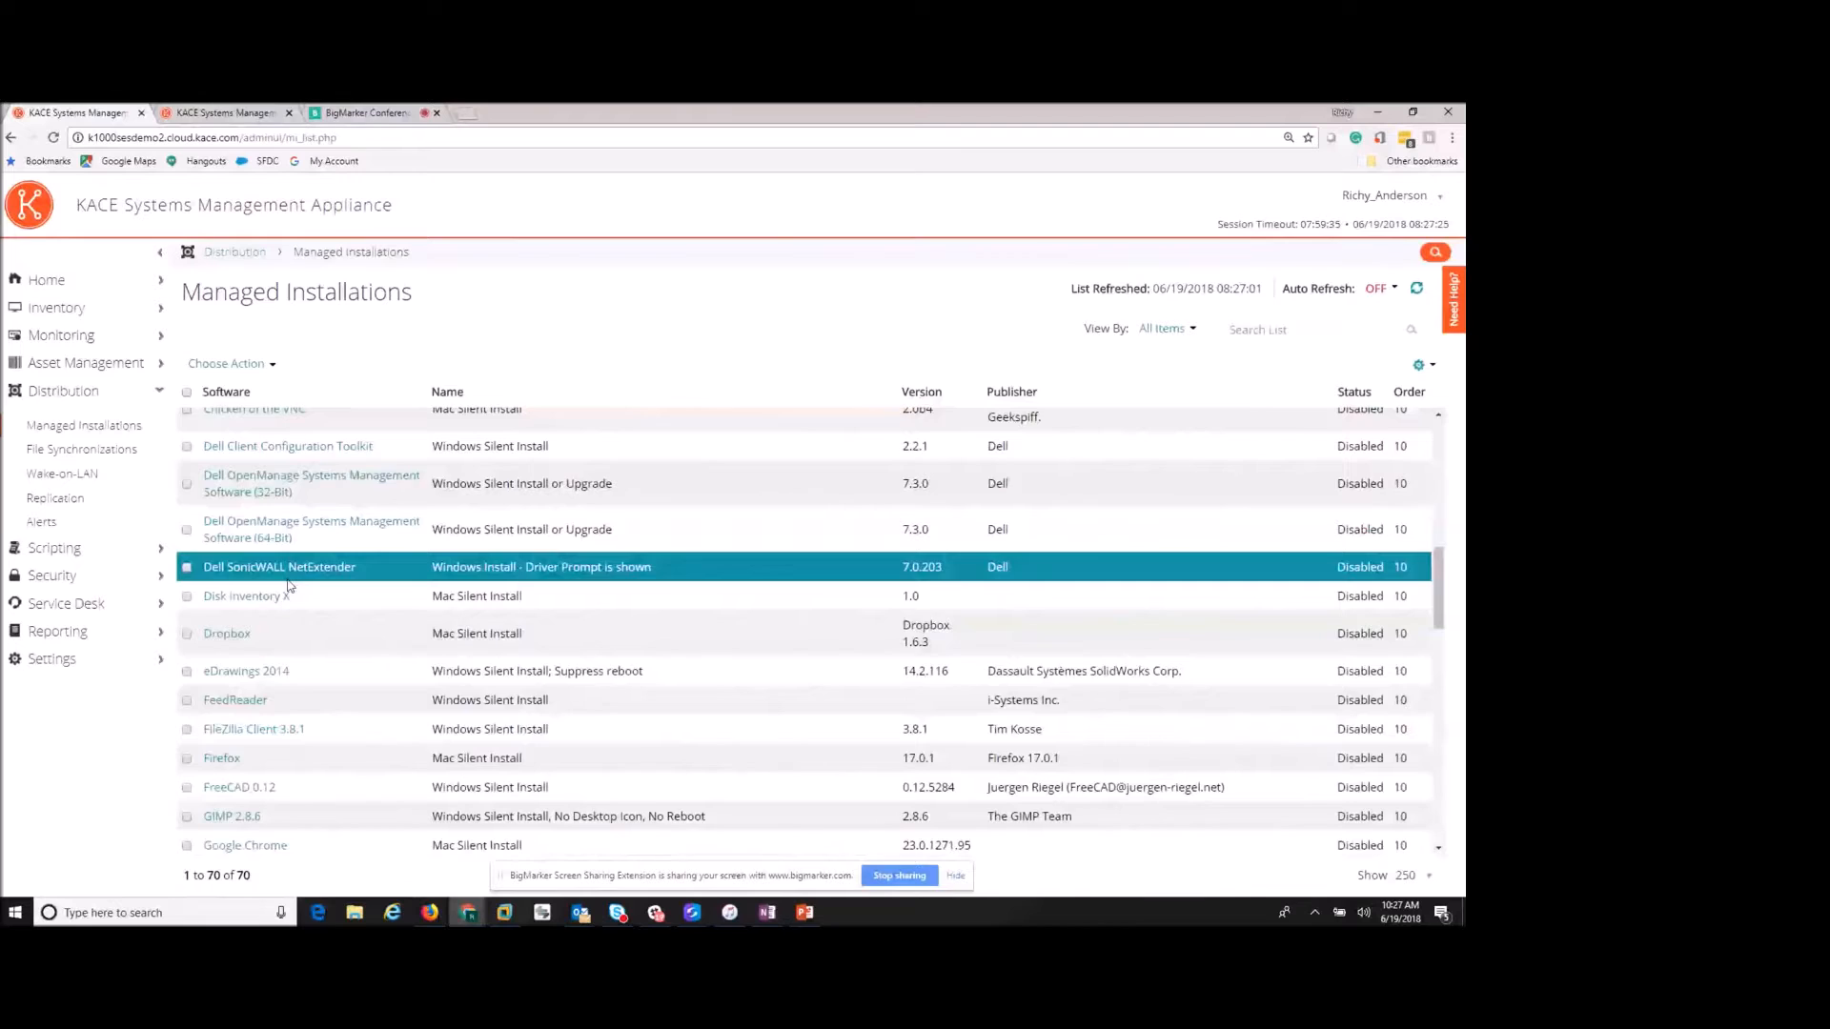
pyautogui.scroll(-2, 289, 585)
pyautogui.click(252, 728)
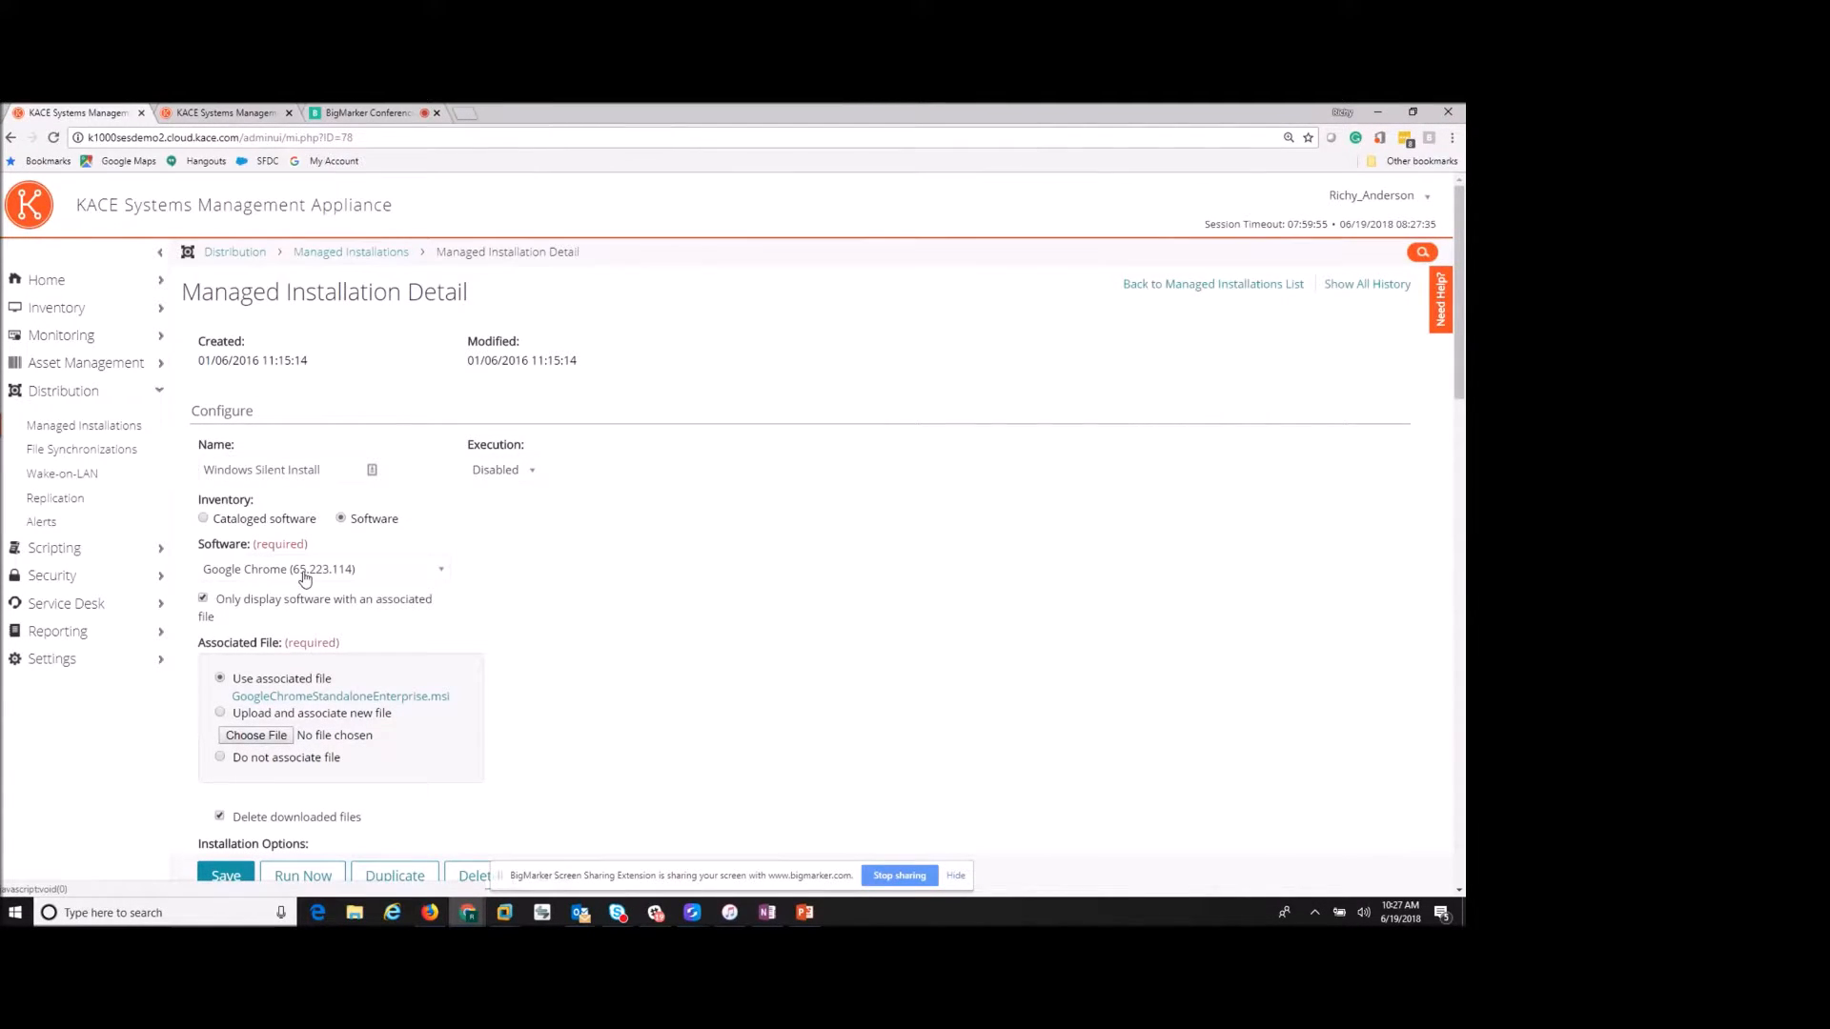
# - Browse the Chrome deployment's device and label pickers, leaving both unchanged
pyautogui.scroll(-1, 306, 583)
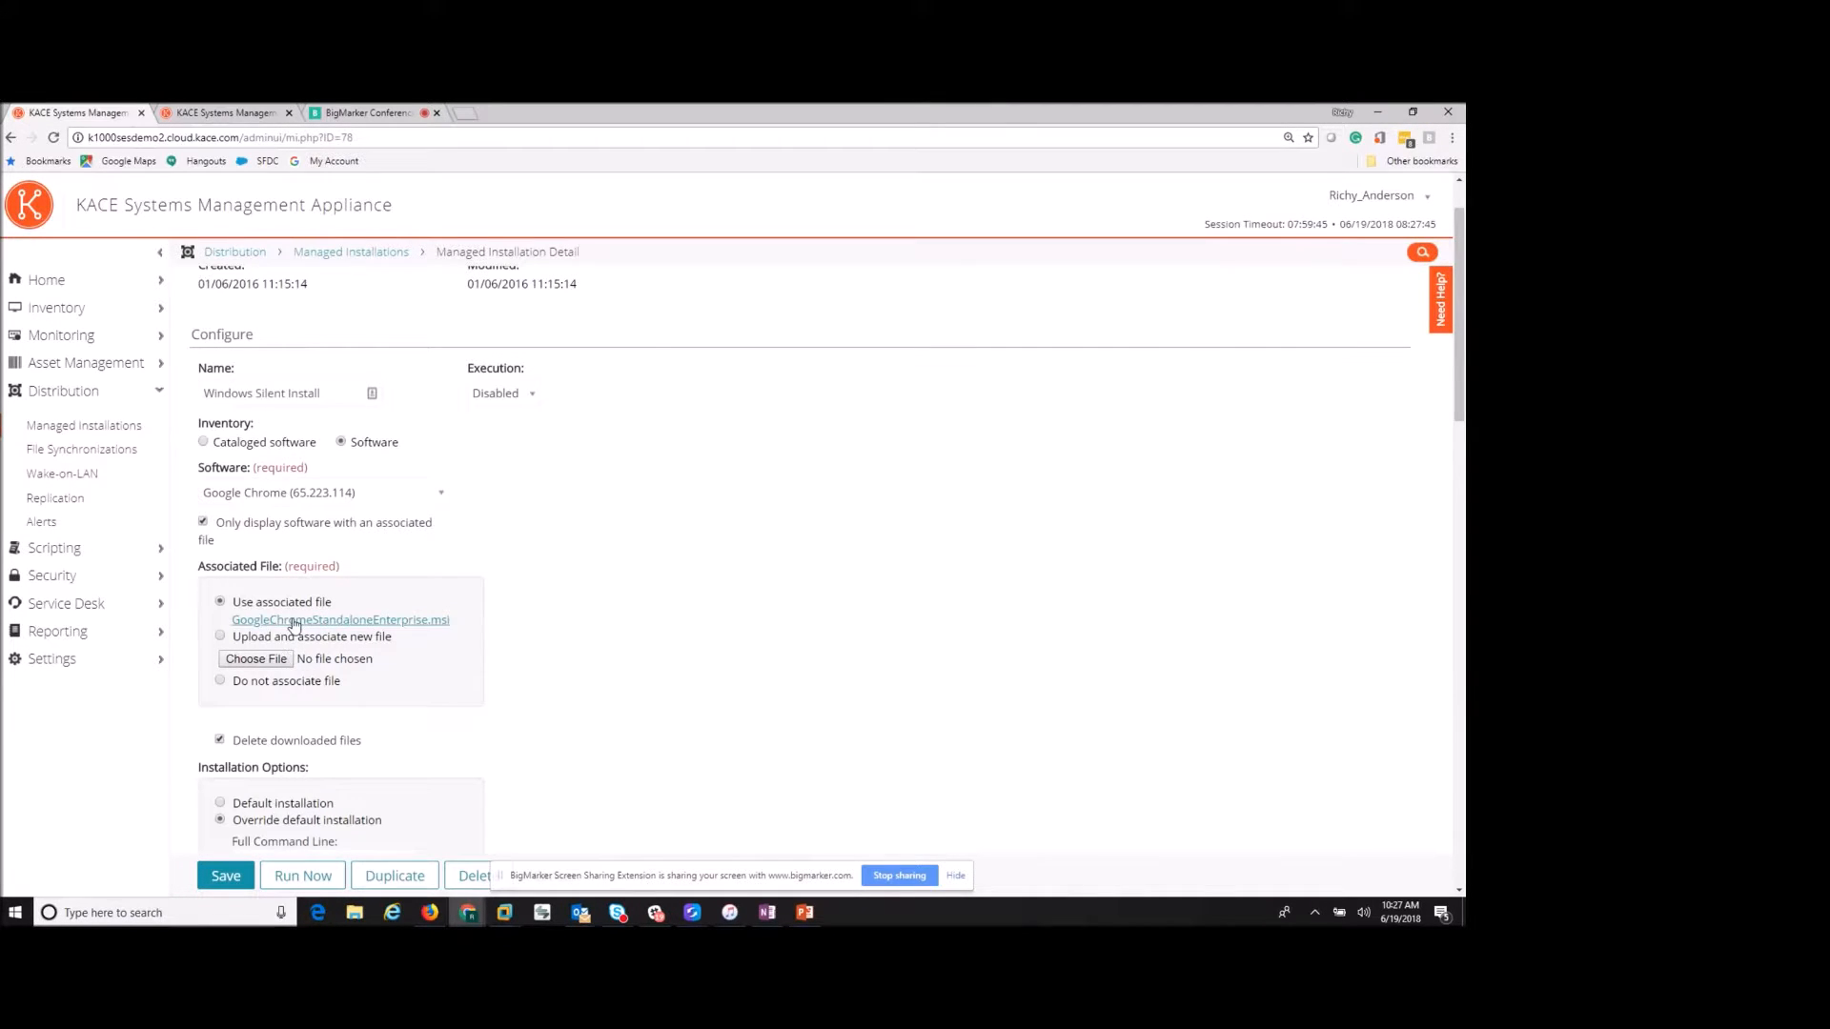
pyautogui.scroll(-3, 498, 631)
pyautogui.scroll(-1, 477, 610)
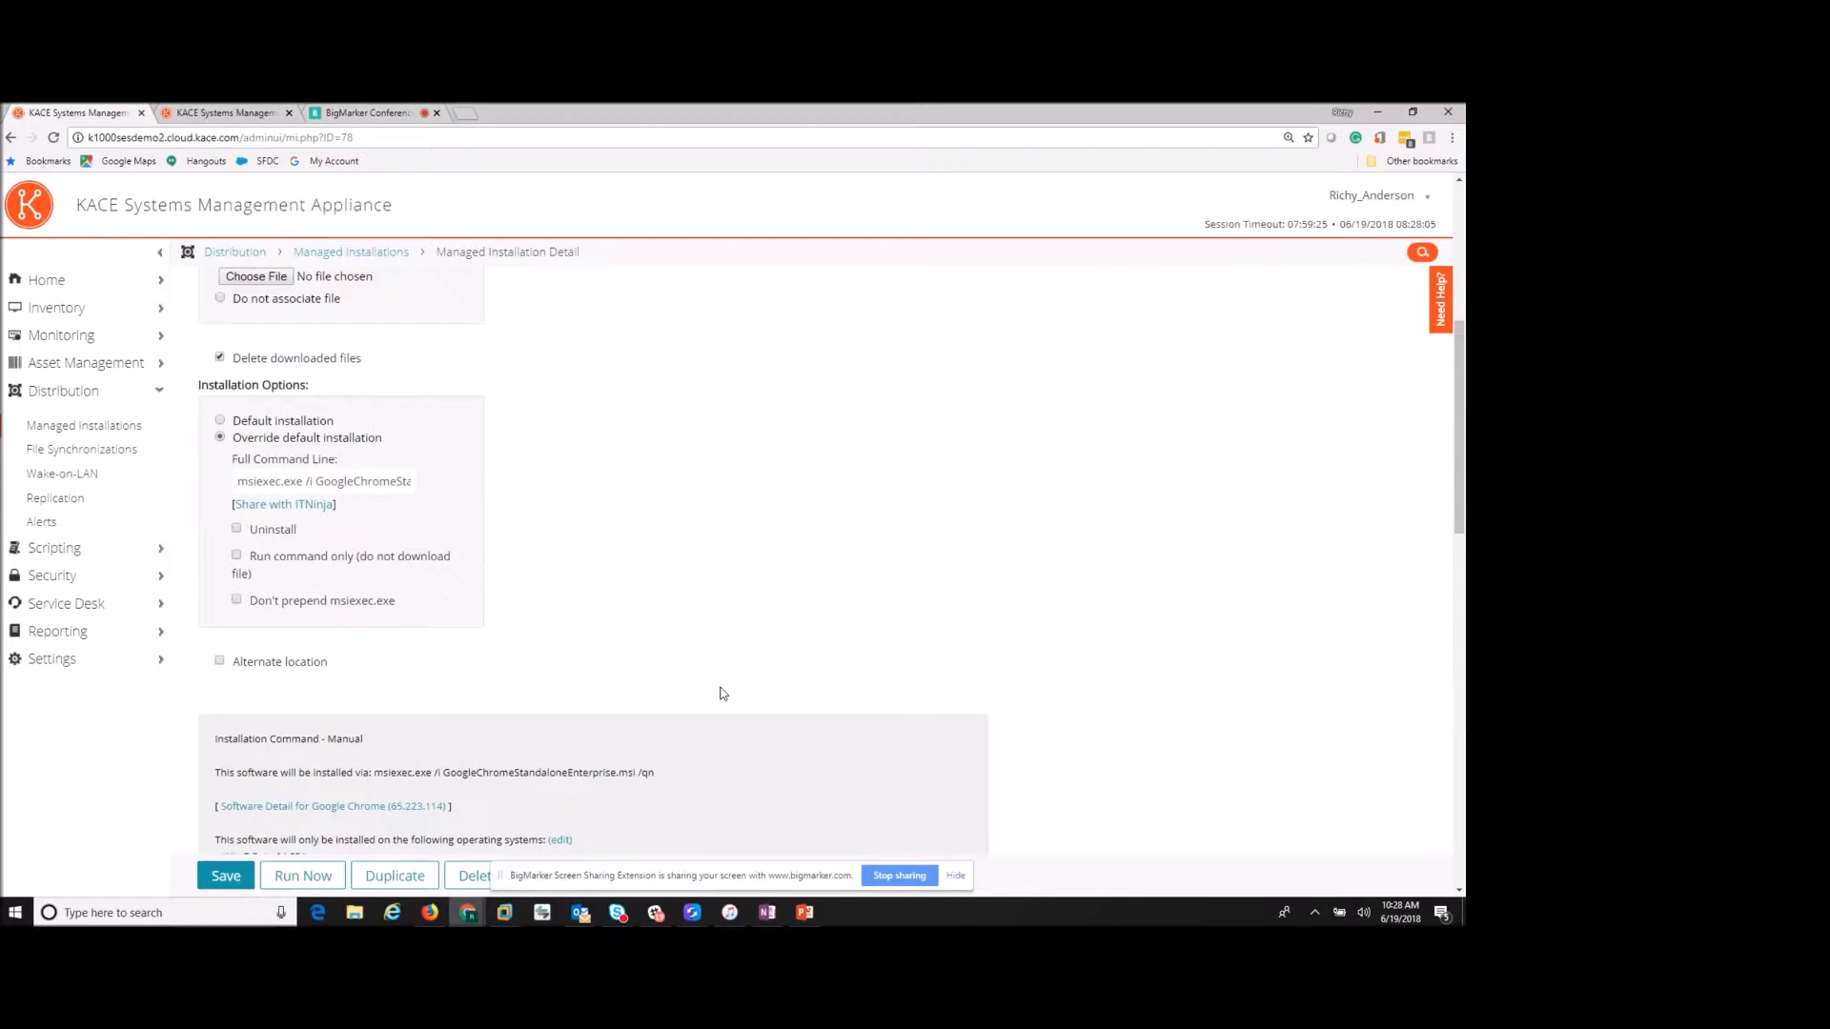
pyautogui.scroll(-3, 722, 693)
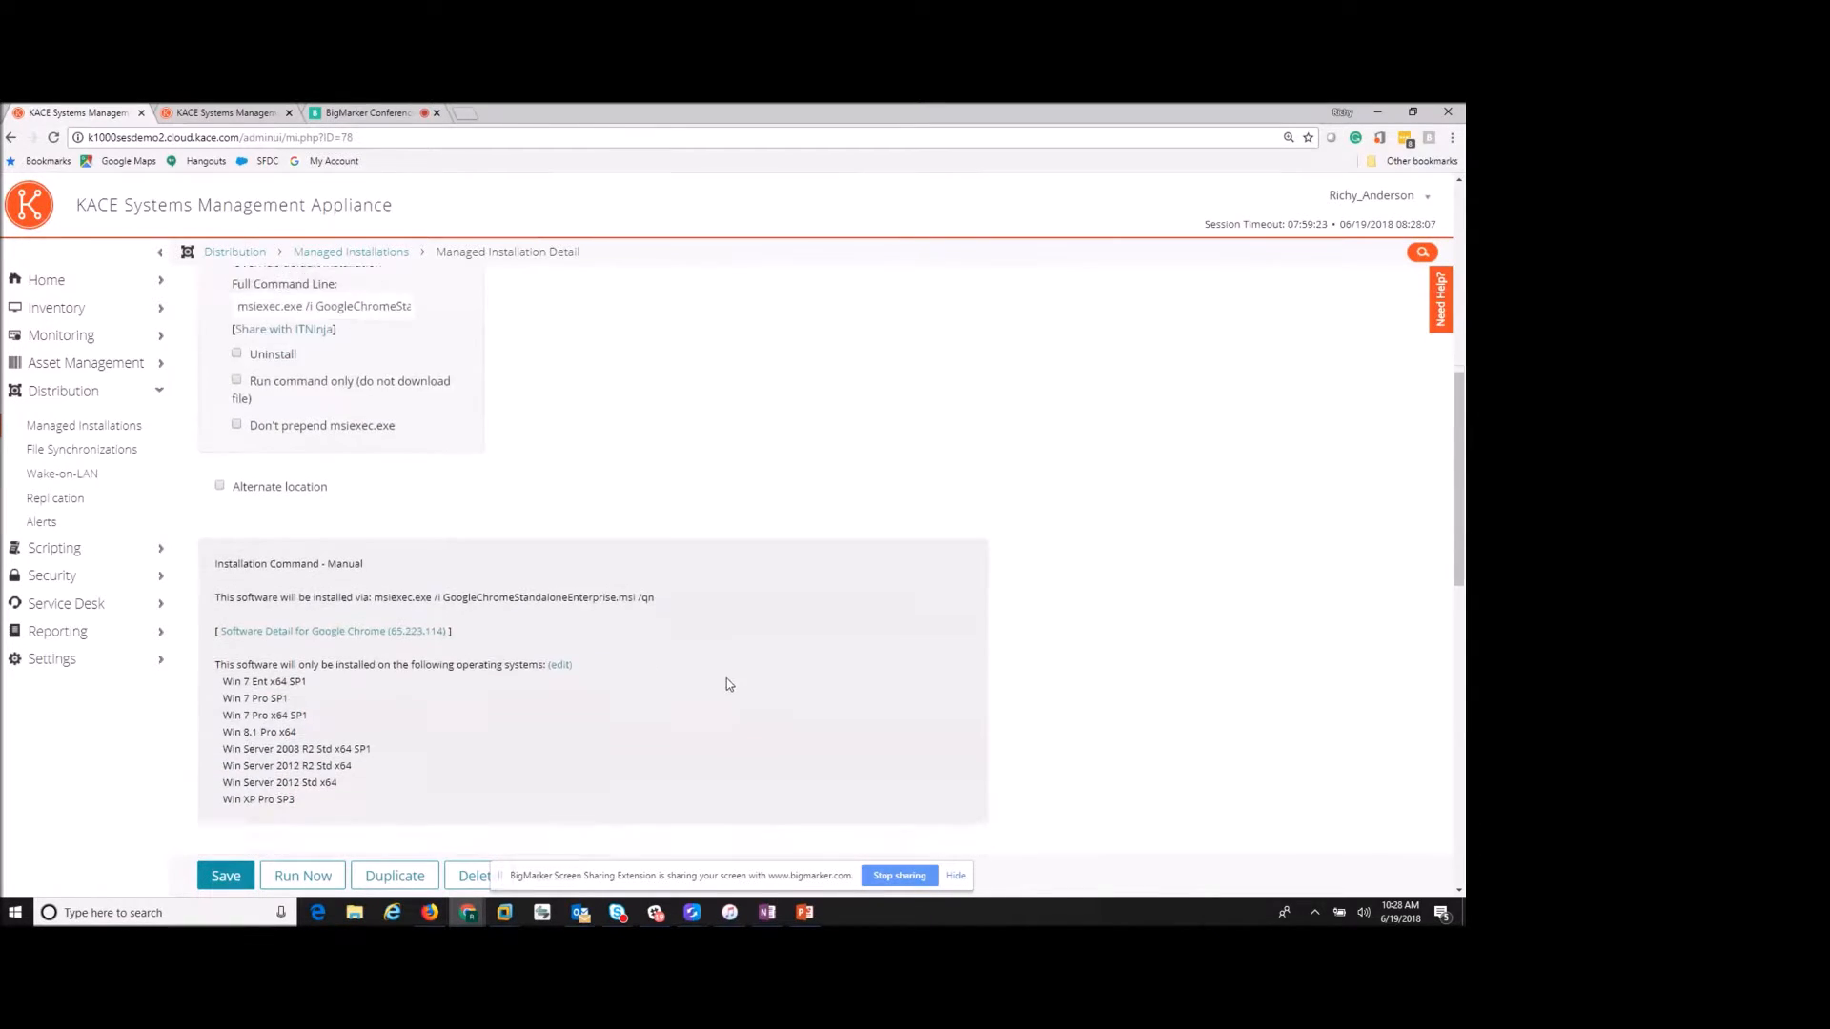
pyautogui.scroll(-1, 726, 682)
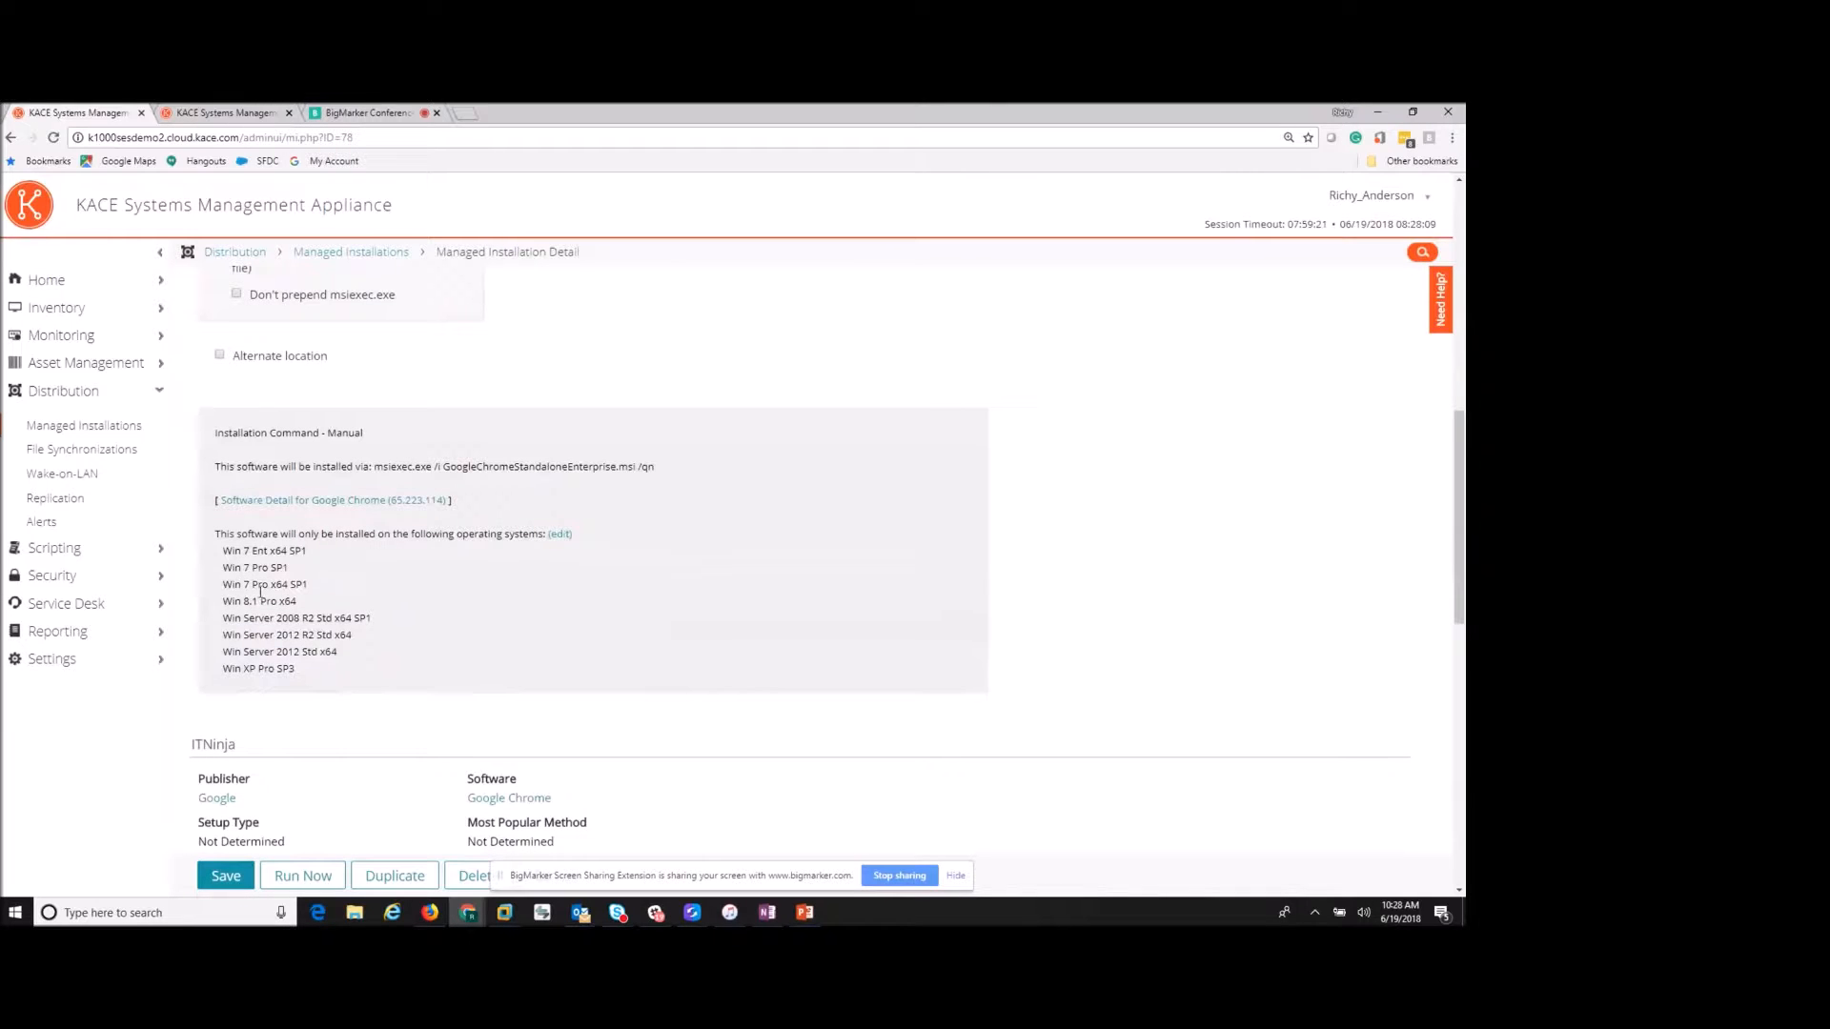
pyautogui.scroll(-4, 321, 651)
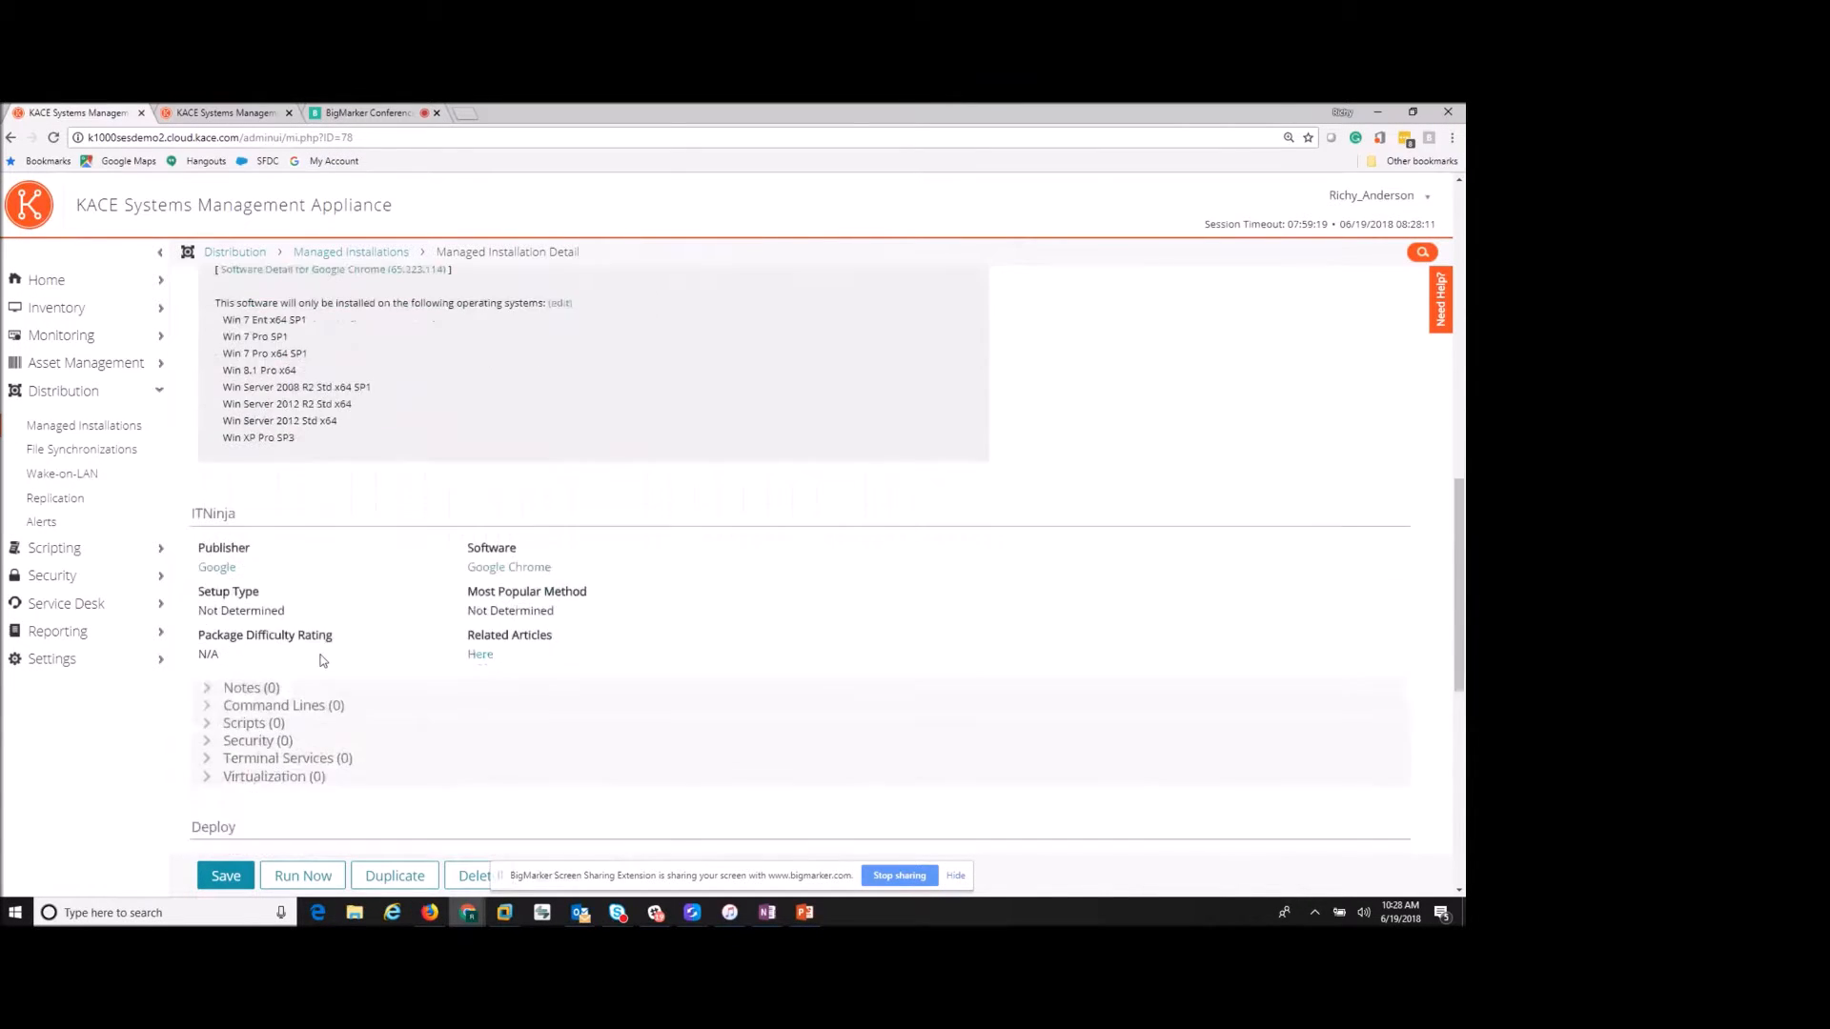
pyautogui.scroll(-2, 331, 652)
pyautogui.scroll(-1, 316, 595)
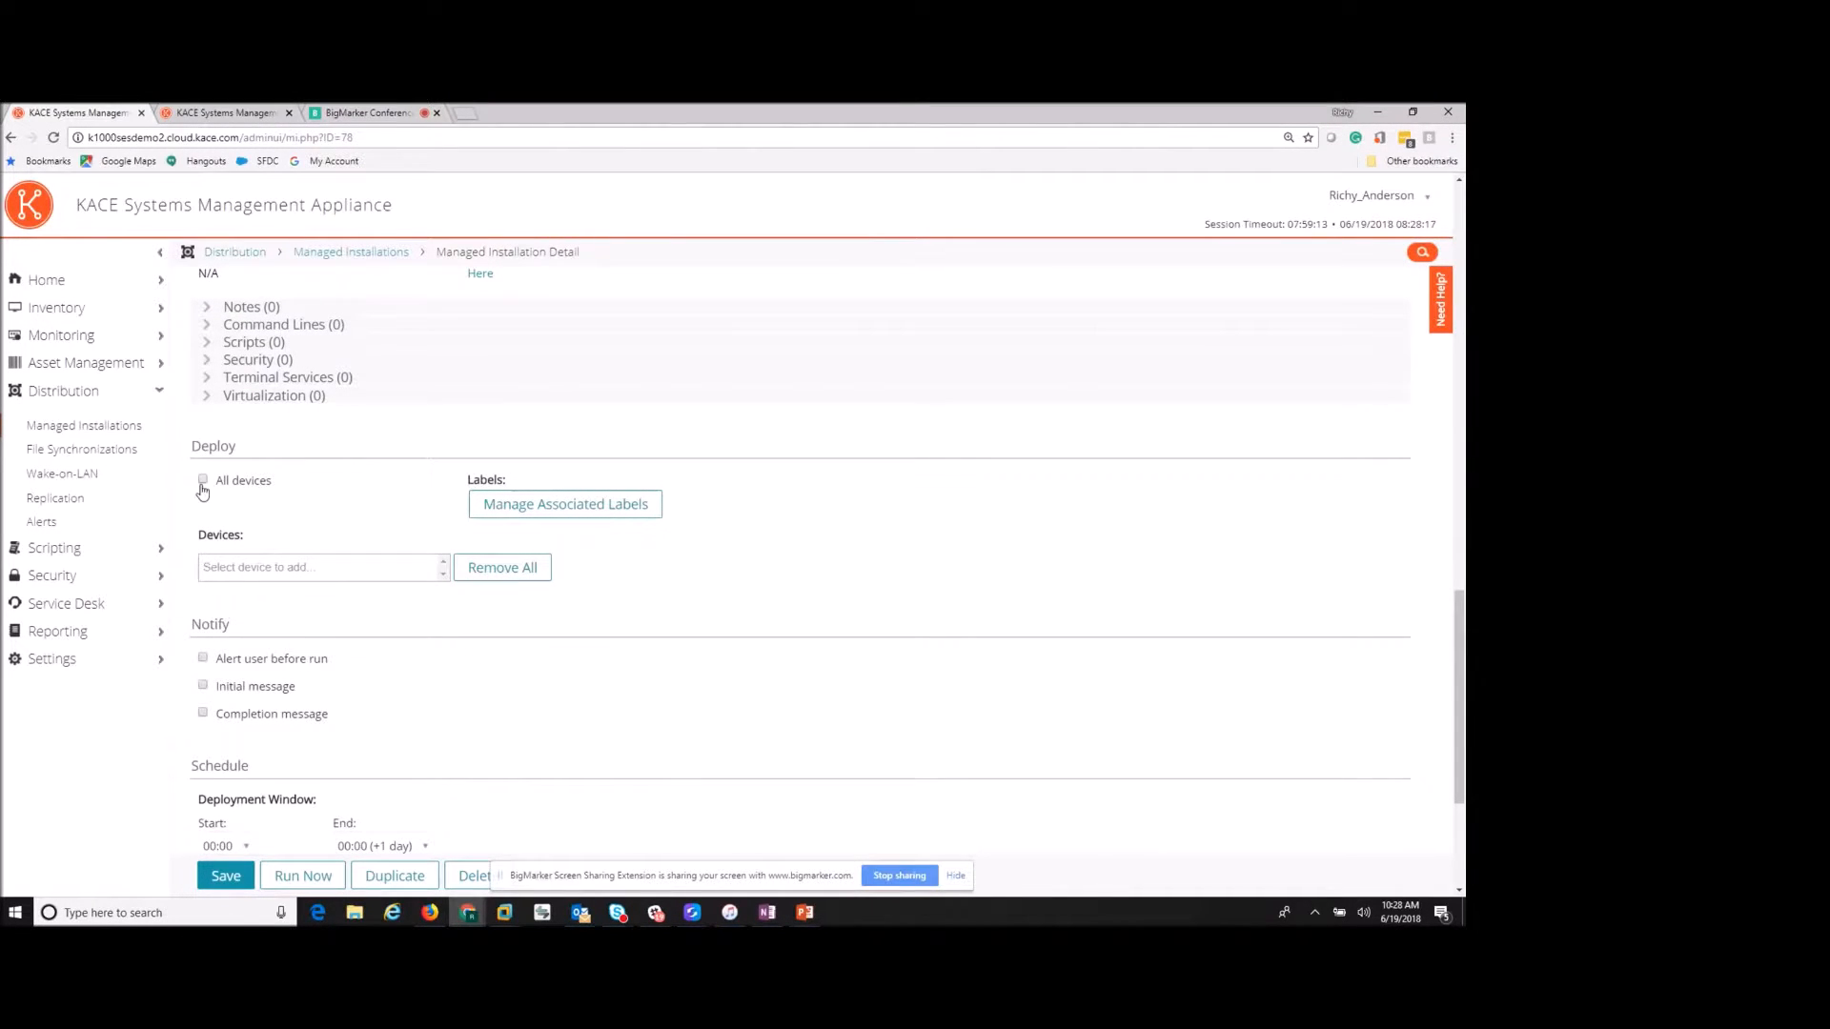
pyautogui.click(303, 567)
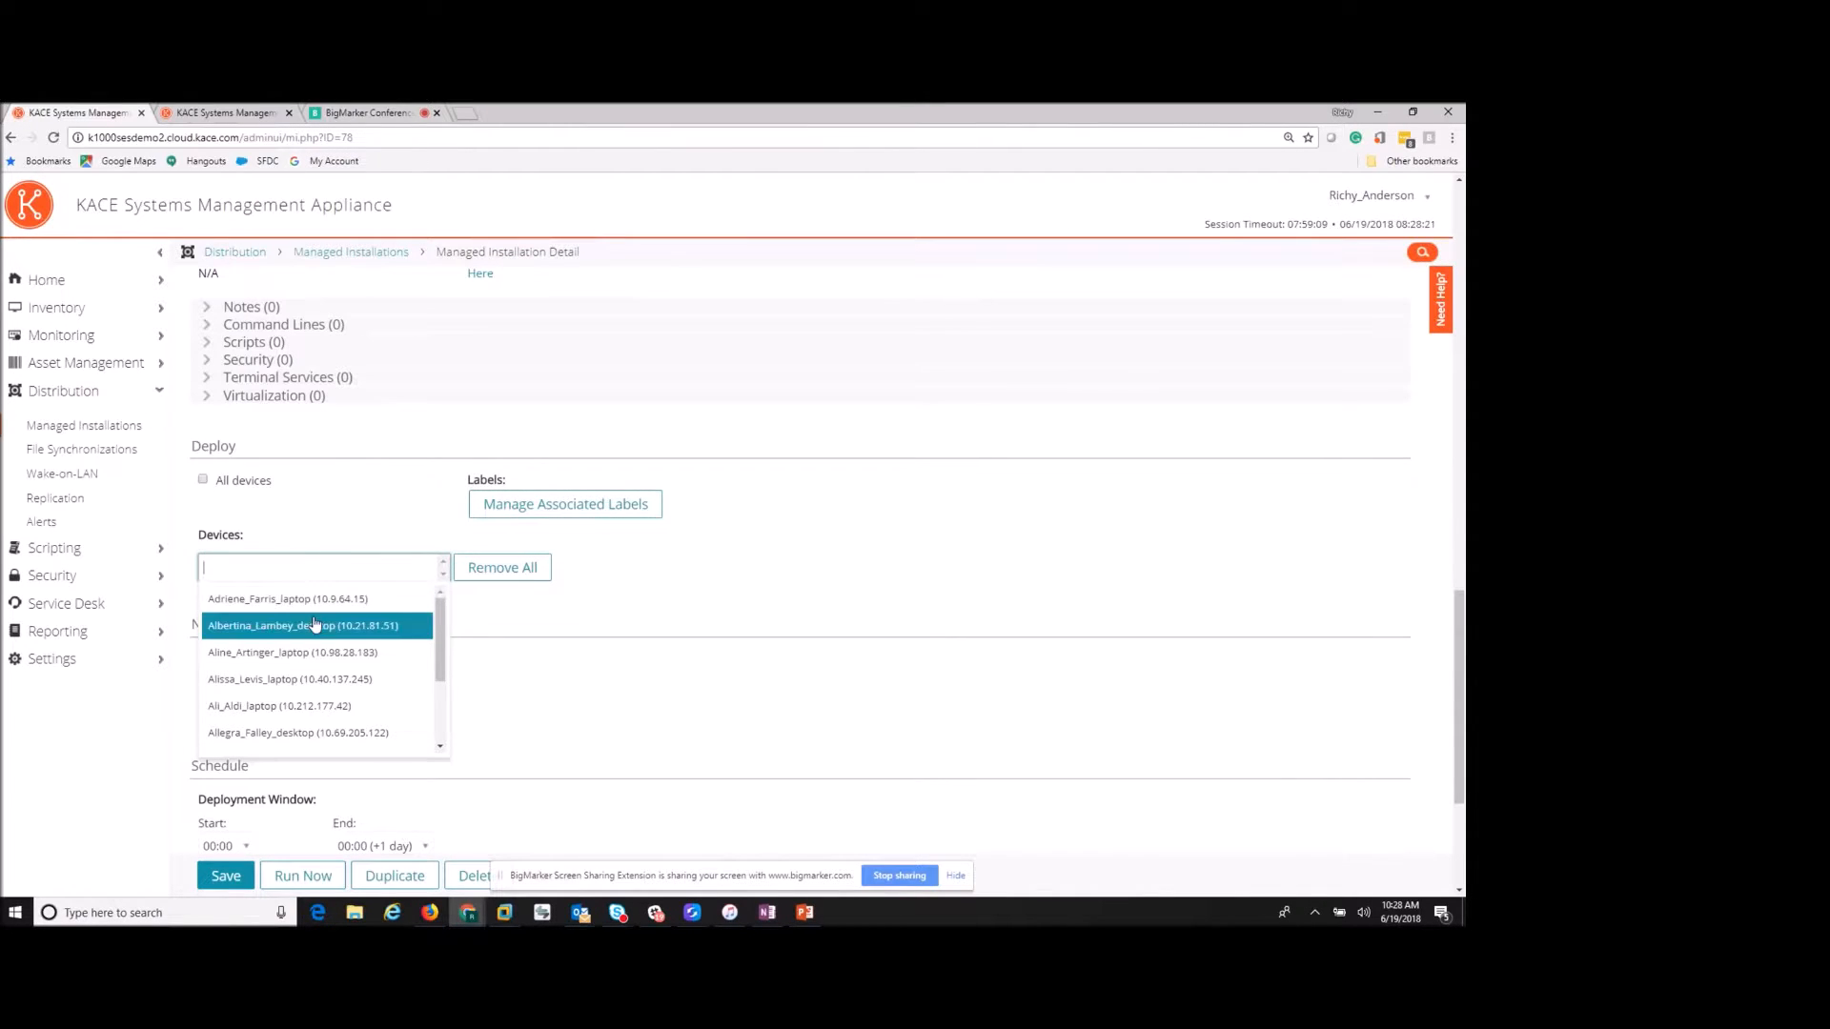
pyautogui.click(349, 510)
pyautogui.click(501, 508)
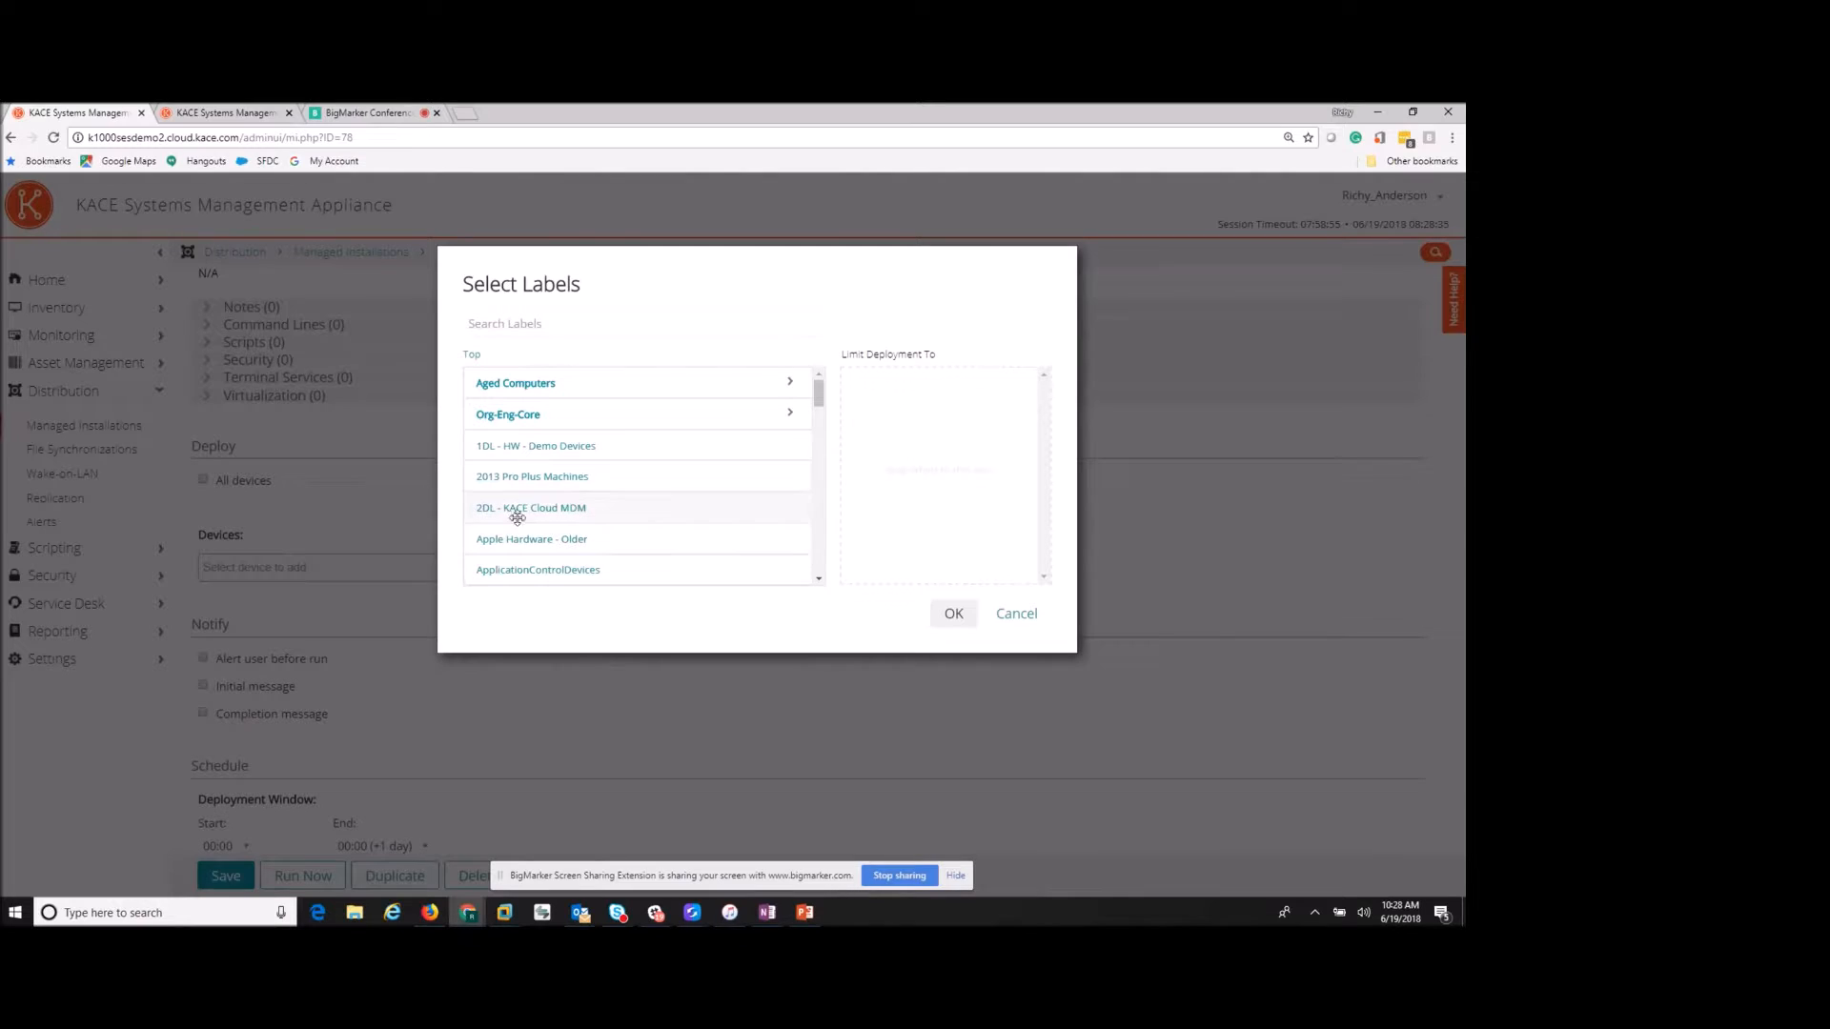
pyautogui.click(1017, 615)
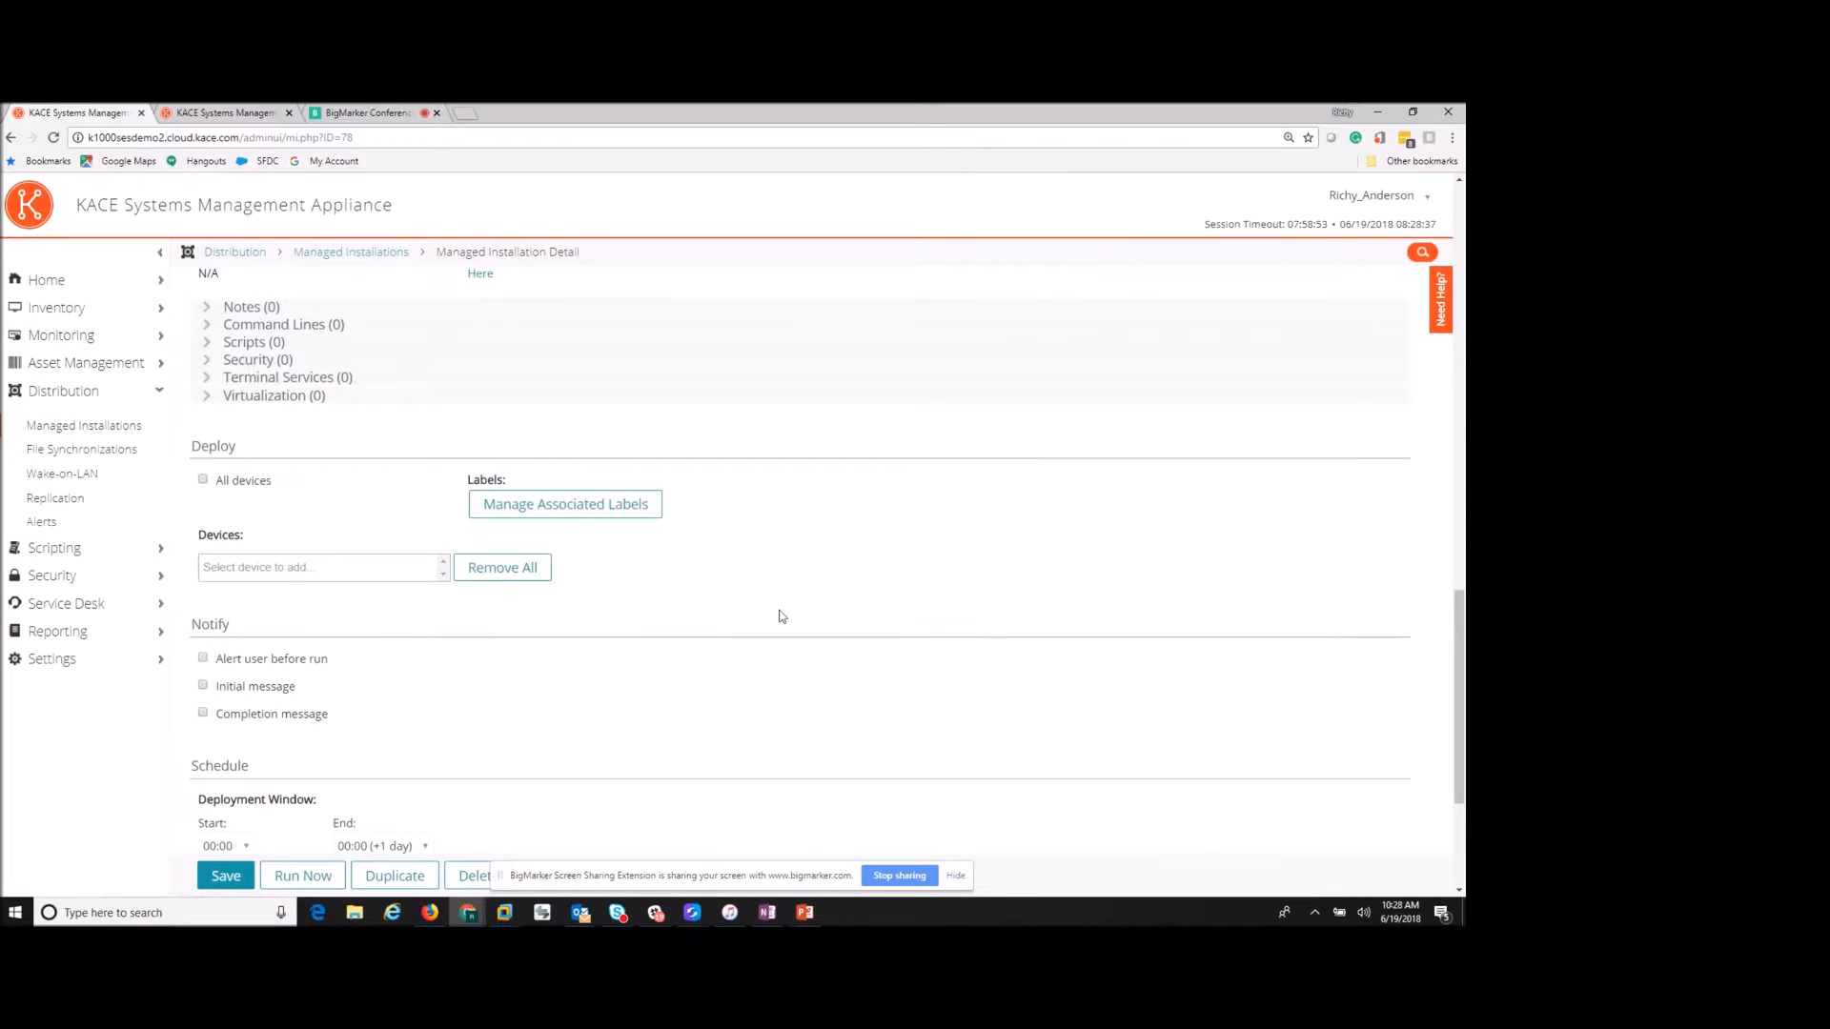
# - Toggle Alert user before run on and off, then leave for File Synchronizations
pyautogui.scroll(-2, 776, 613)
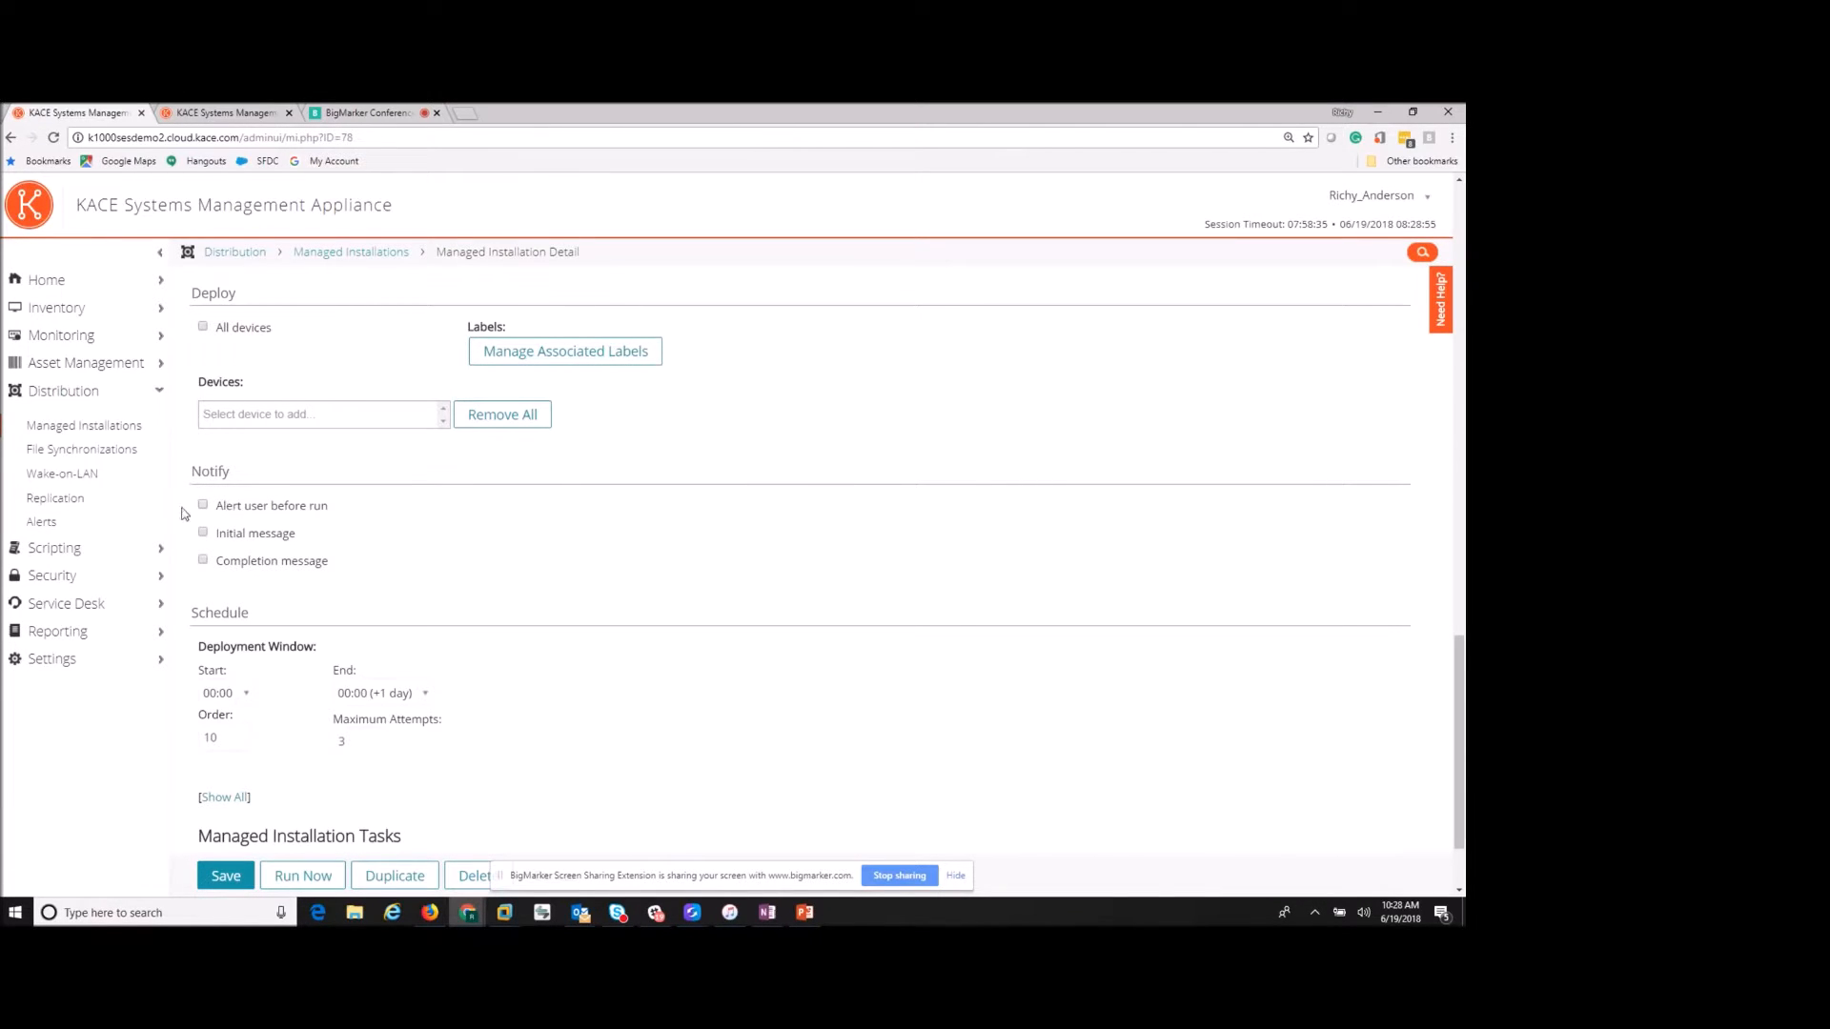
pyautogui.click(201, 507)
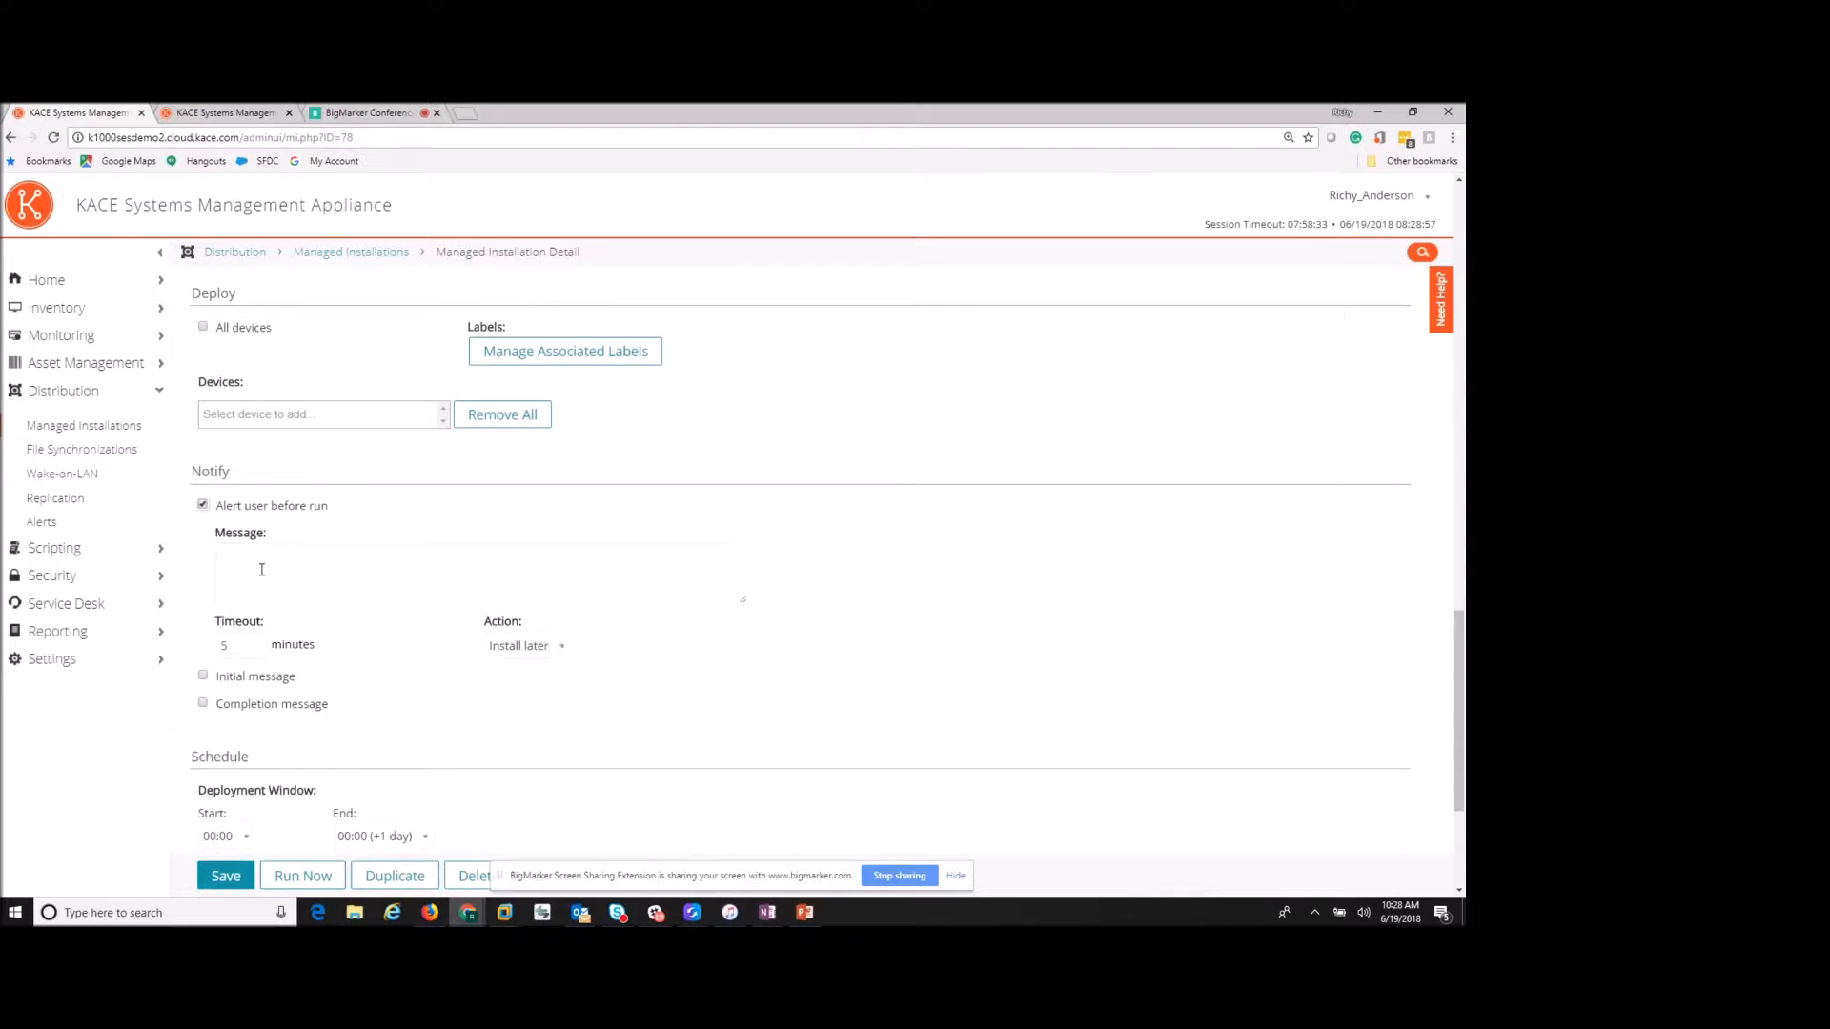
pyautogui.click(204, 508)
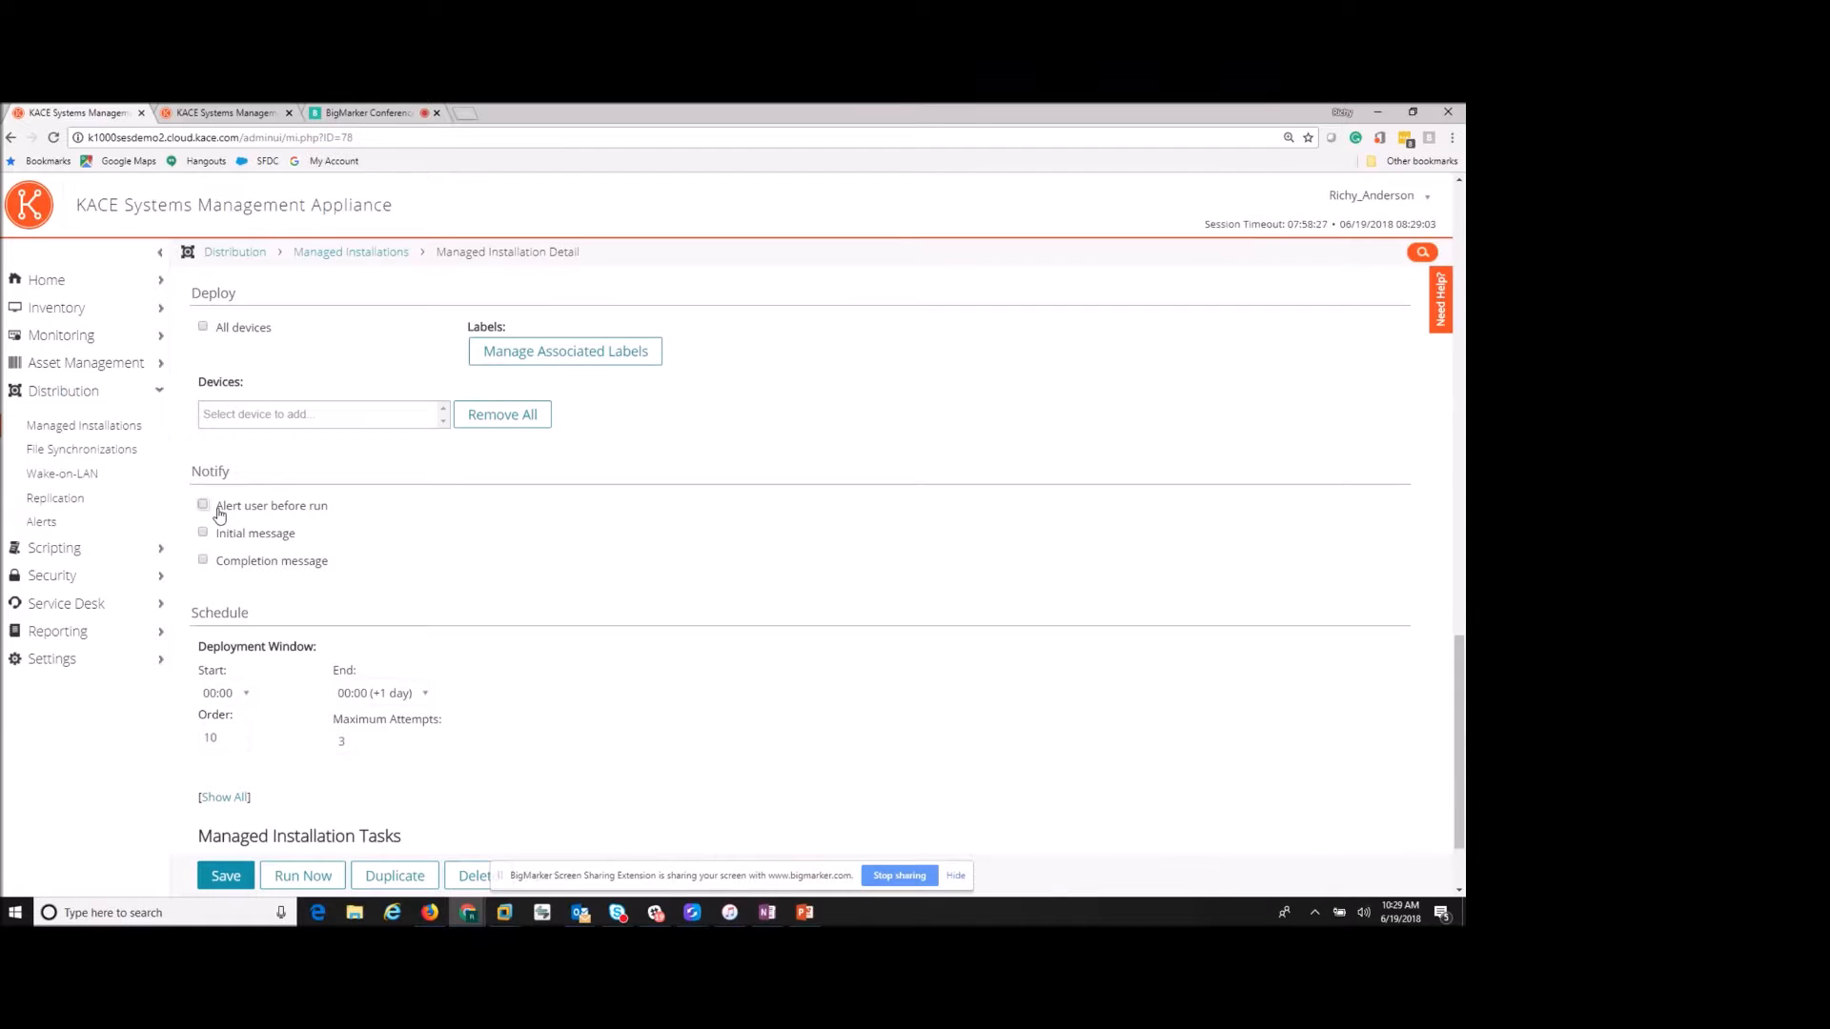
pyautogui.scroll(-1, 333, 590)
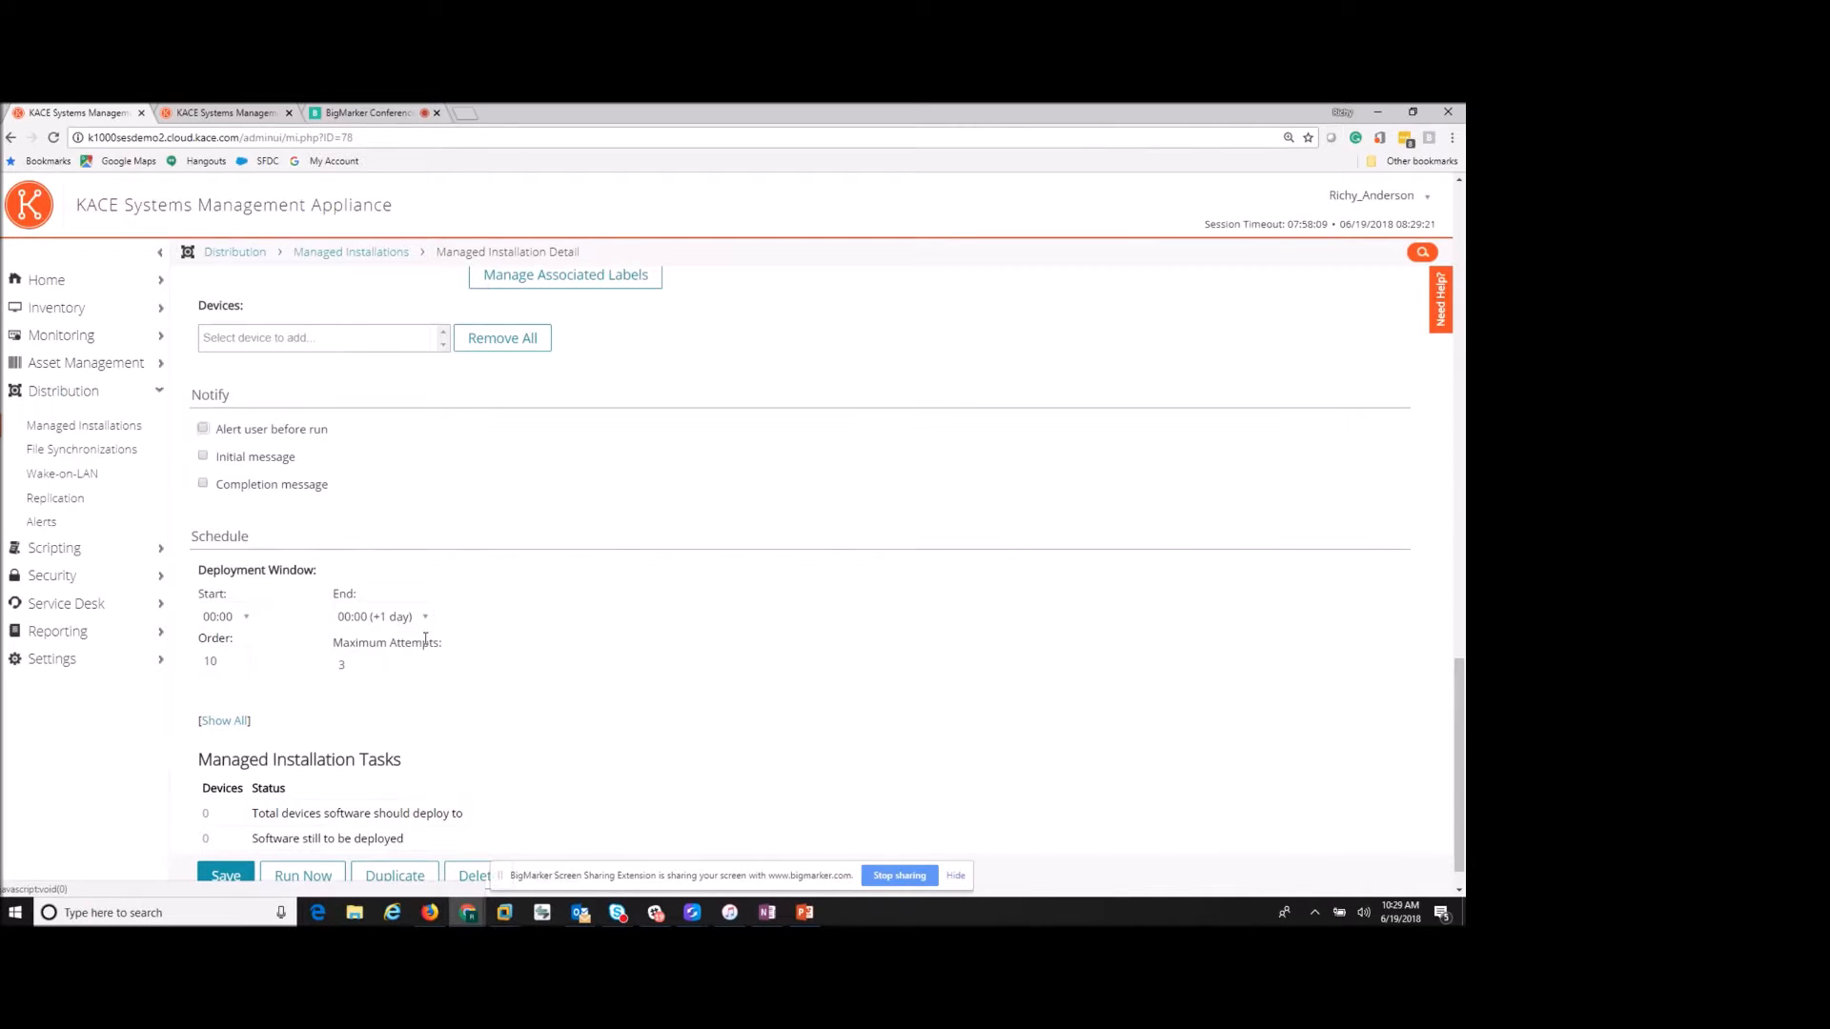
pyautogui.scroll(-1, 517, 652)
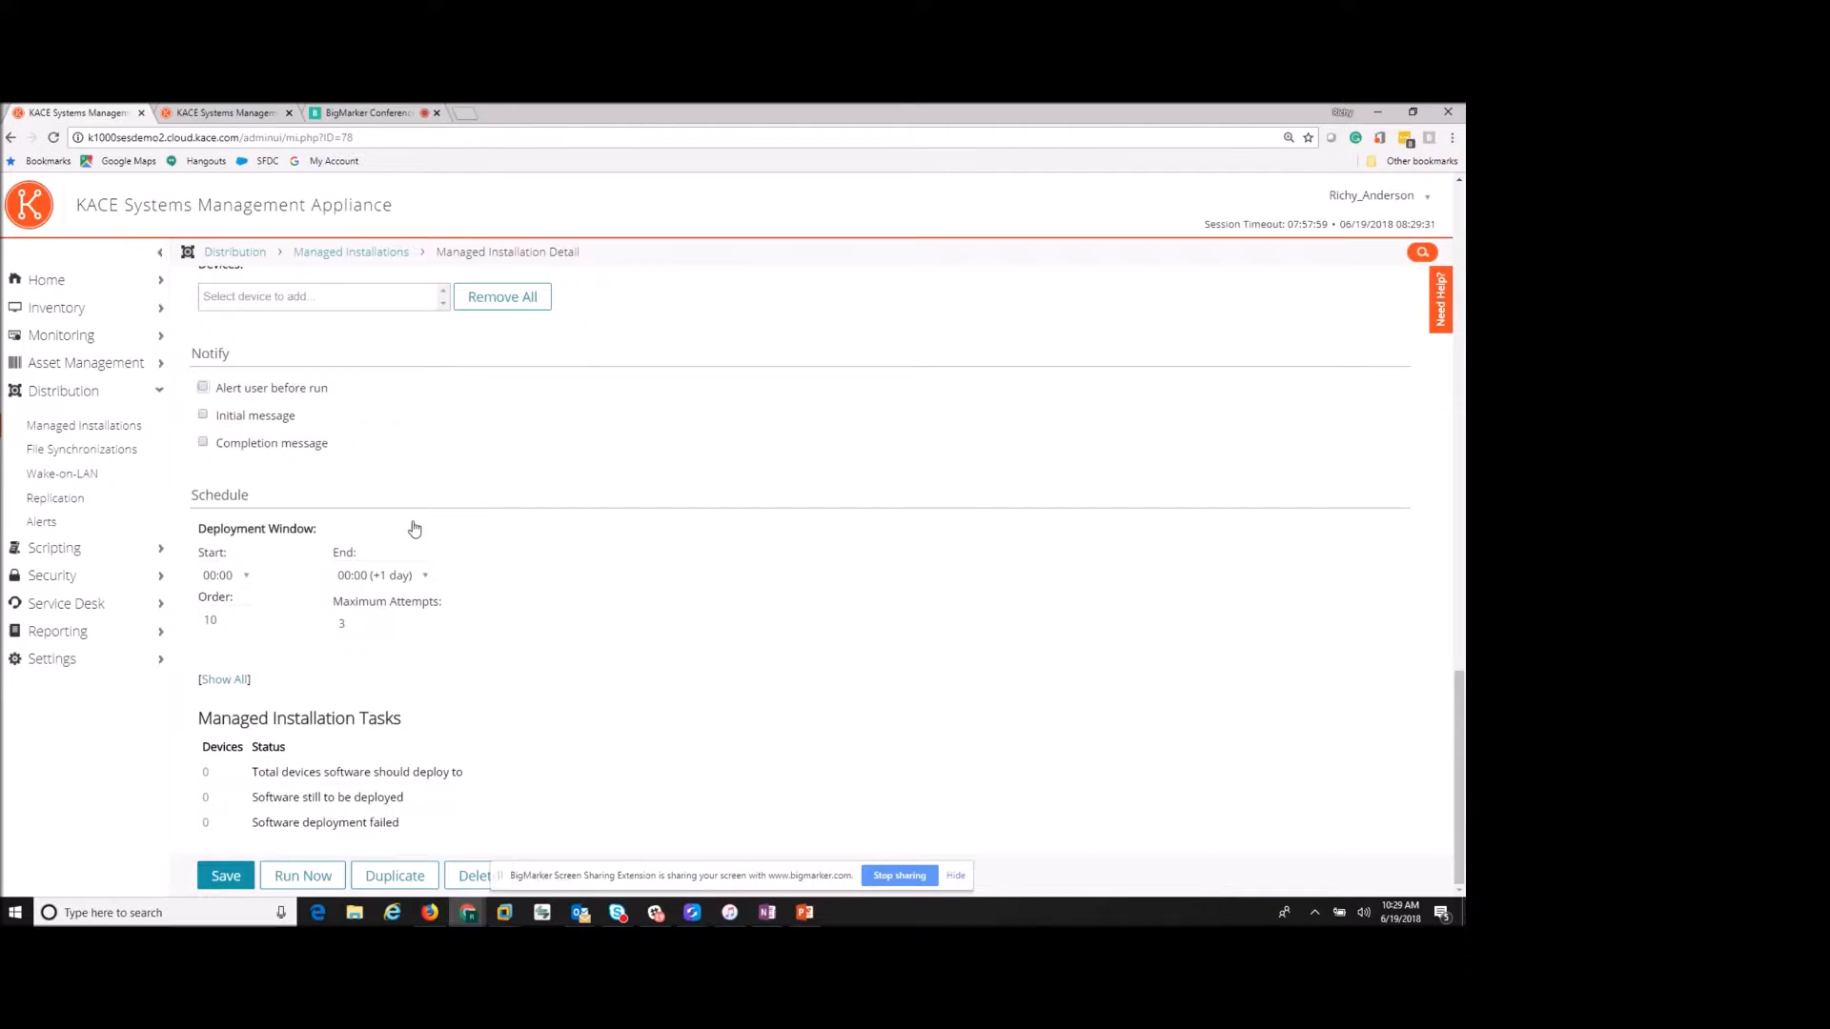
pyautogui.click(103, 457)
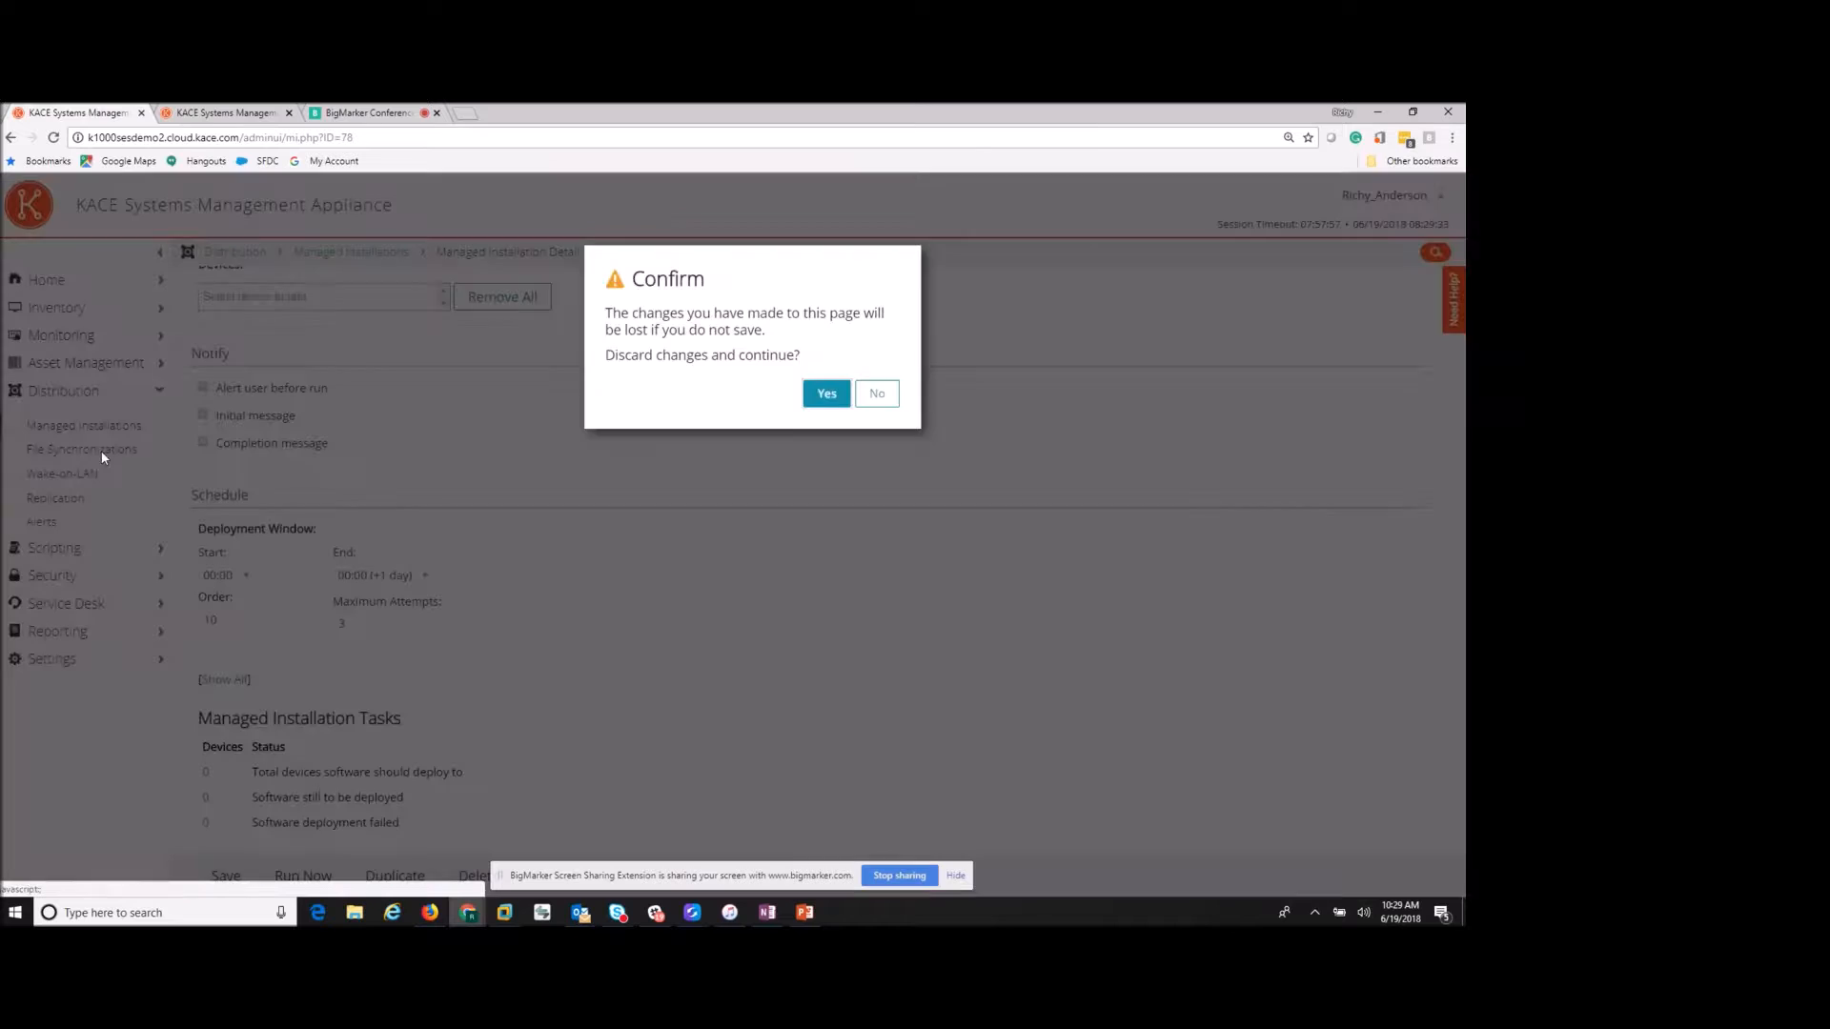
# - Discard the Chrome edits, then browse Wake-on-LAN, Replication and the five disabled Alerts
pyautogui.click(817, 400)
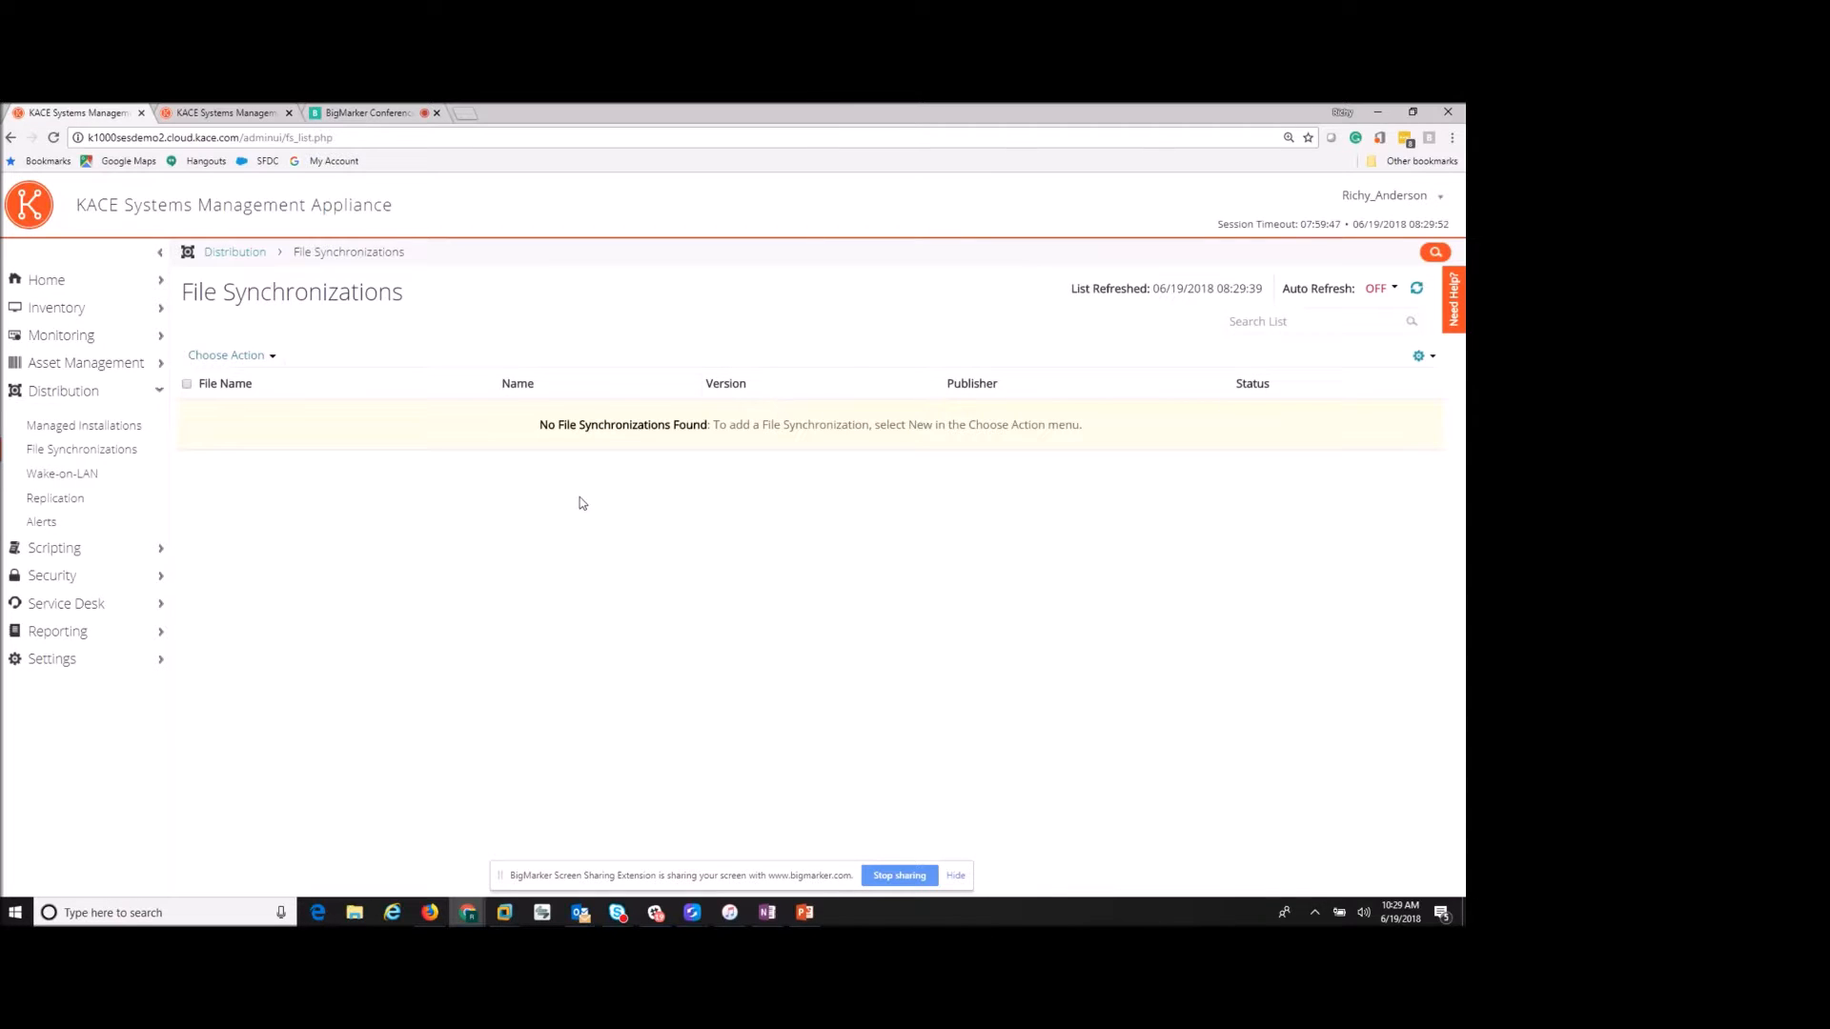
pyautogui.click(92, 486)
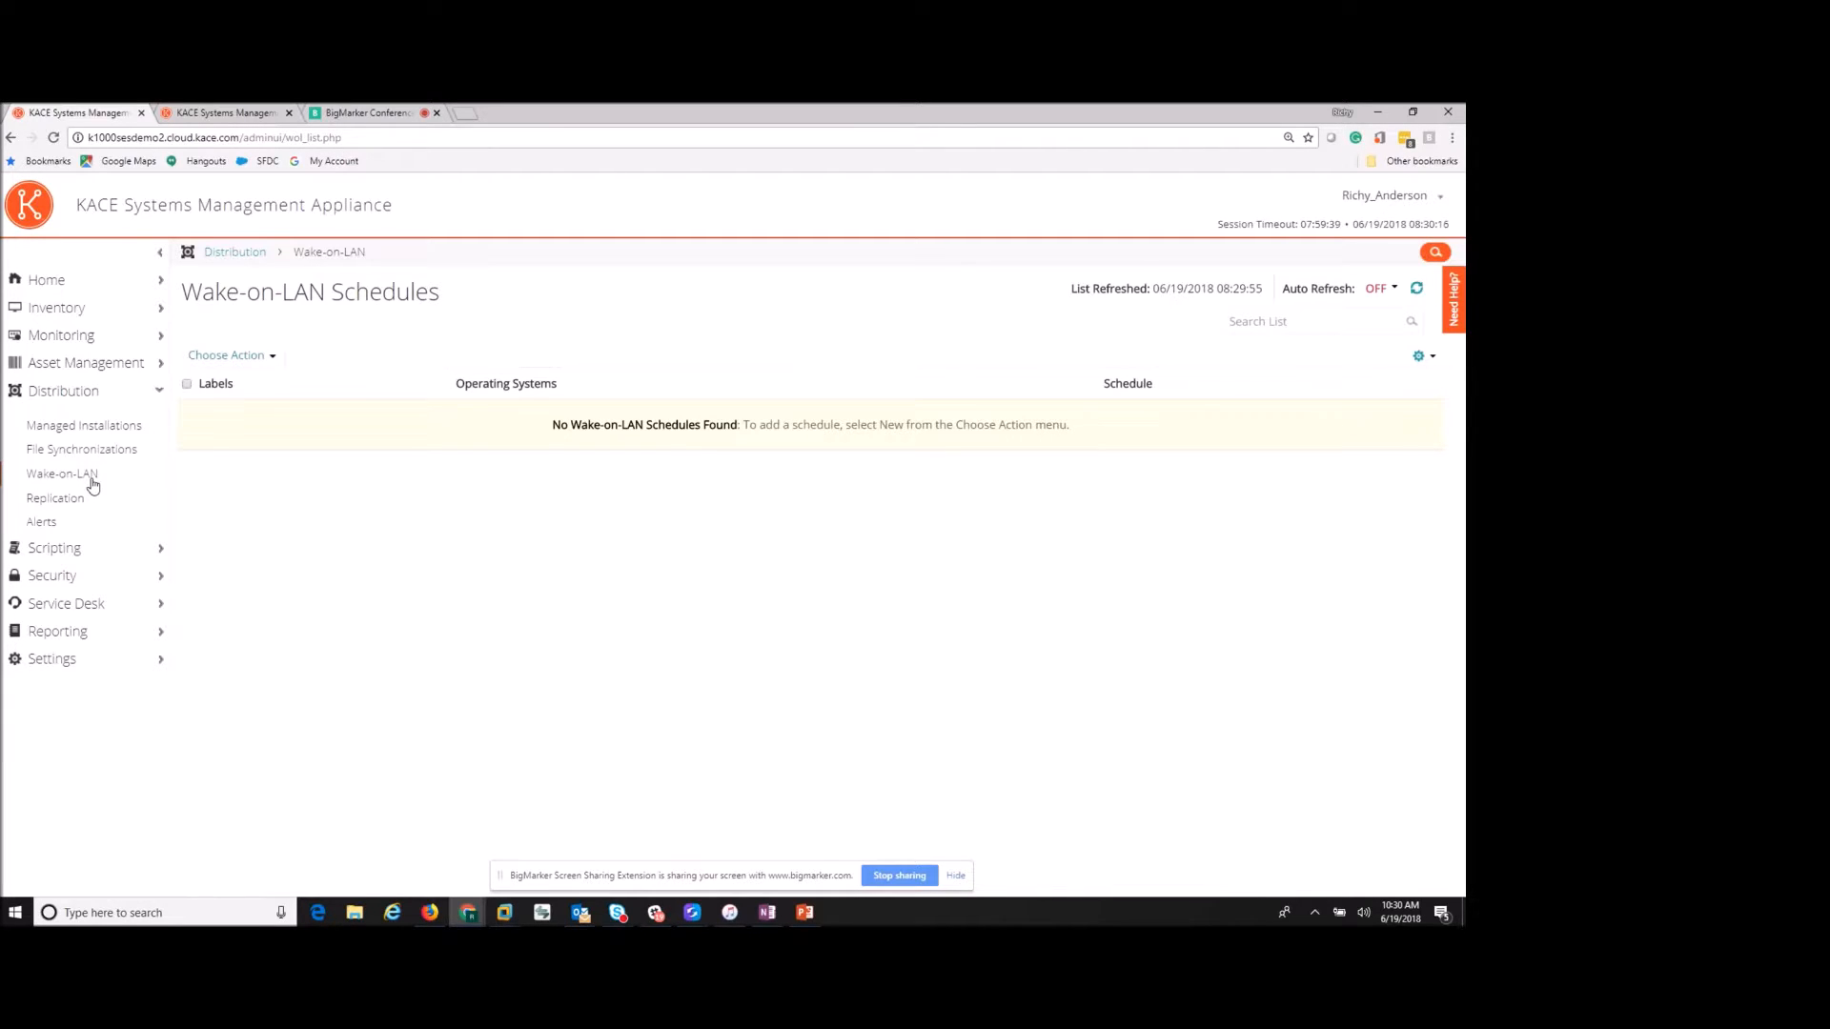
pyautogui.click(47, 507)
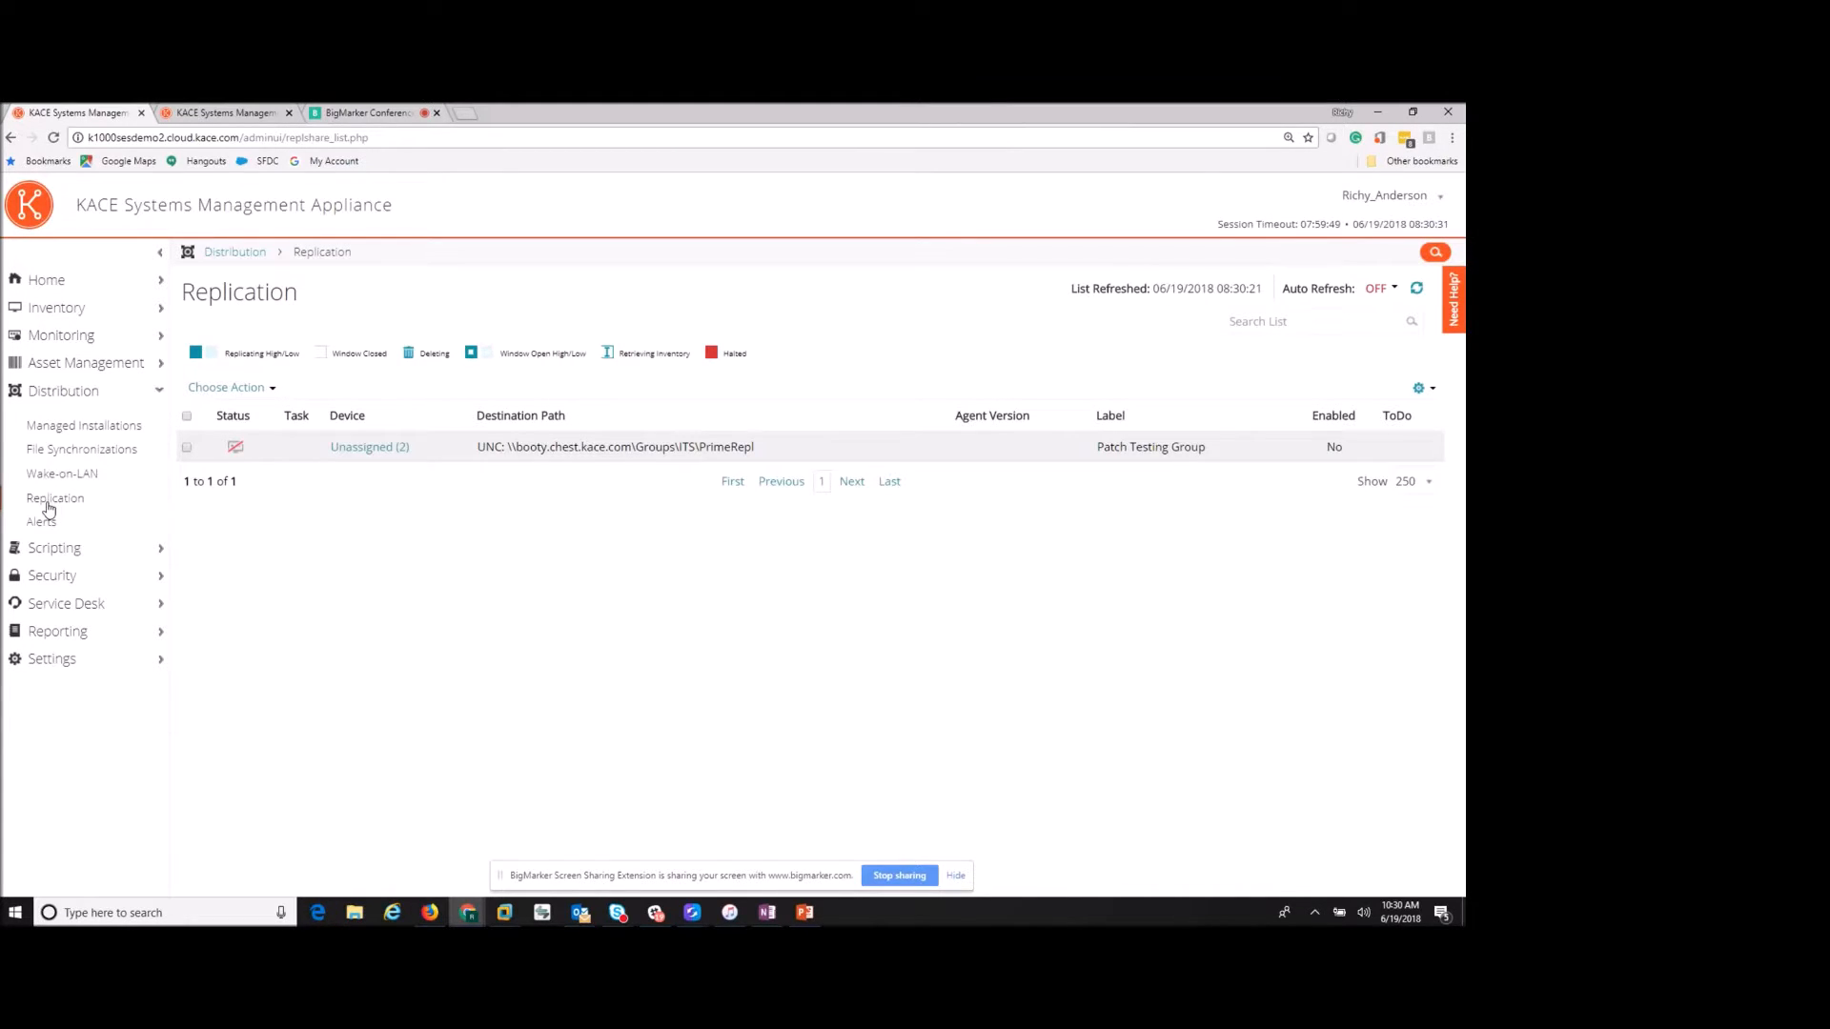
pyautogui.click(49, 523)
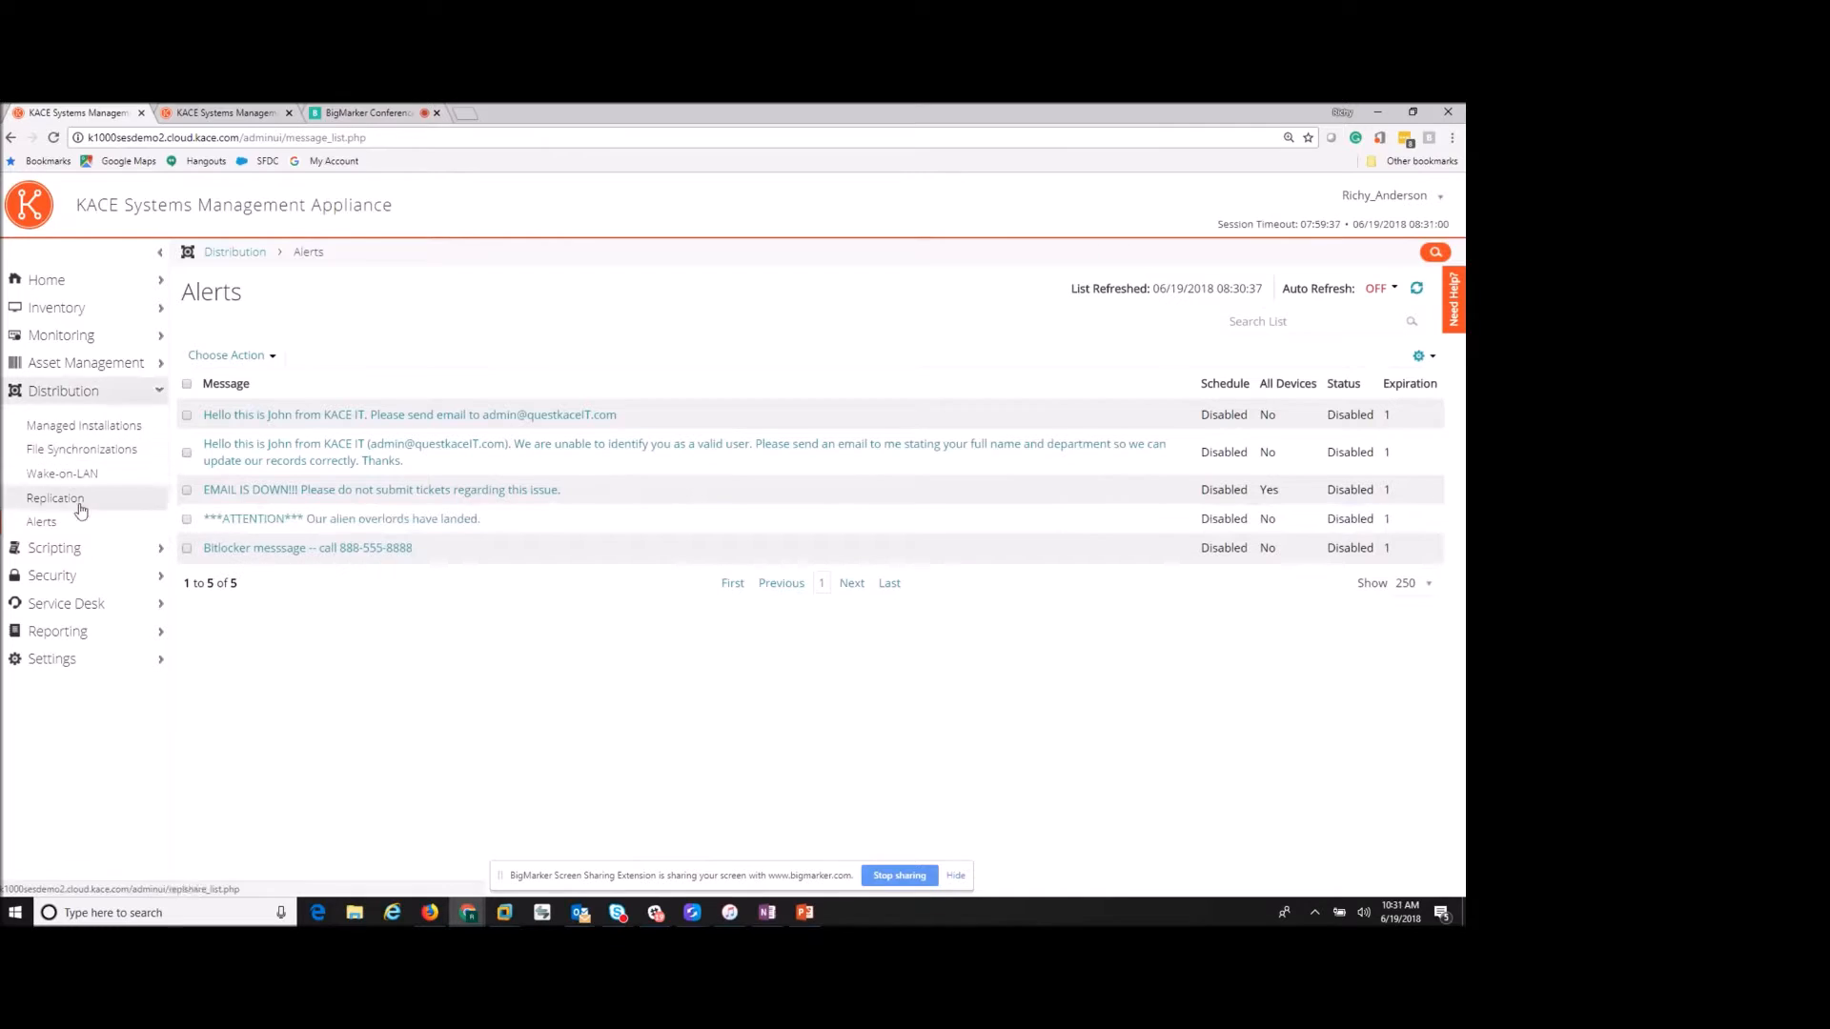
# - Show the Scripting Scripts list of 71 scripts
pyautogui.click(89, 555)
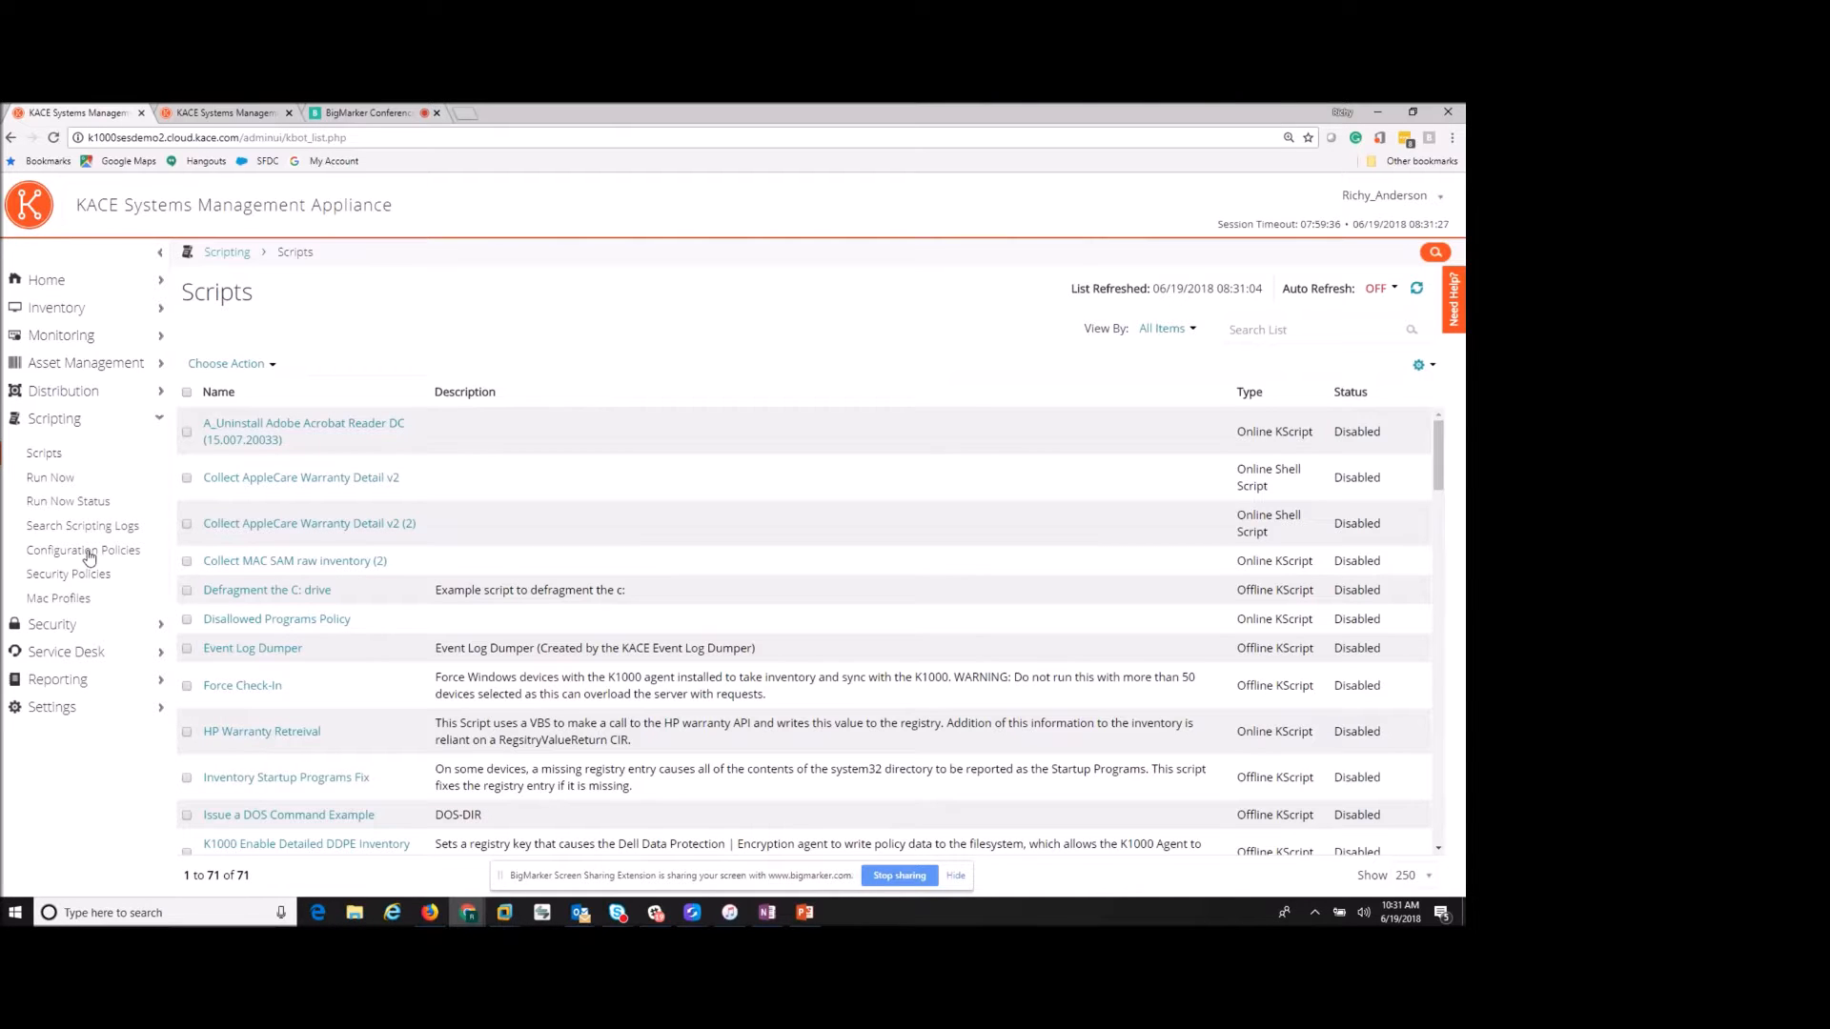
# - Open the K1000 Remote Control Enabler offline KScript in Draft status
pyautogui.scroll(-3, 305, 602)
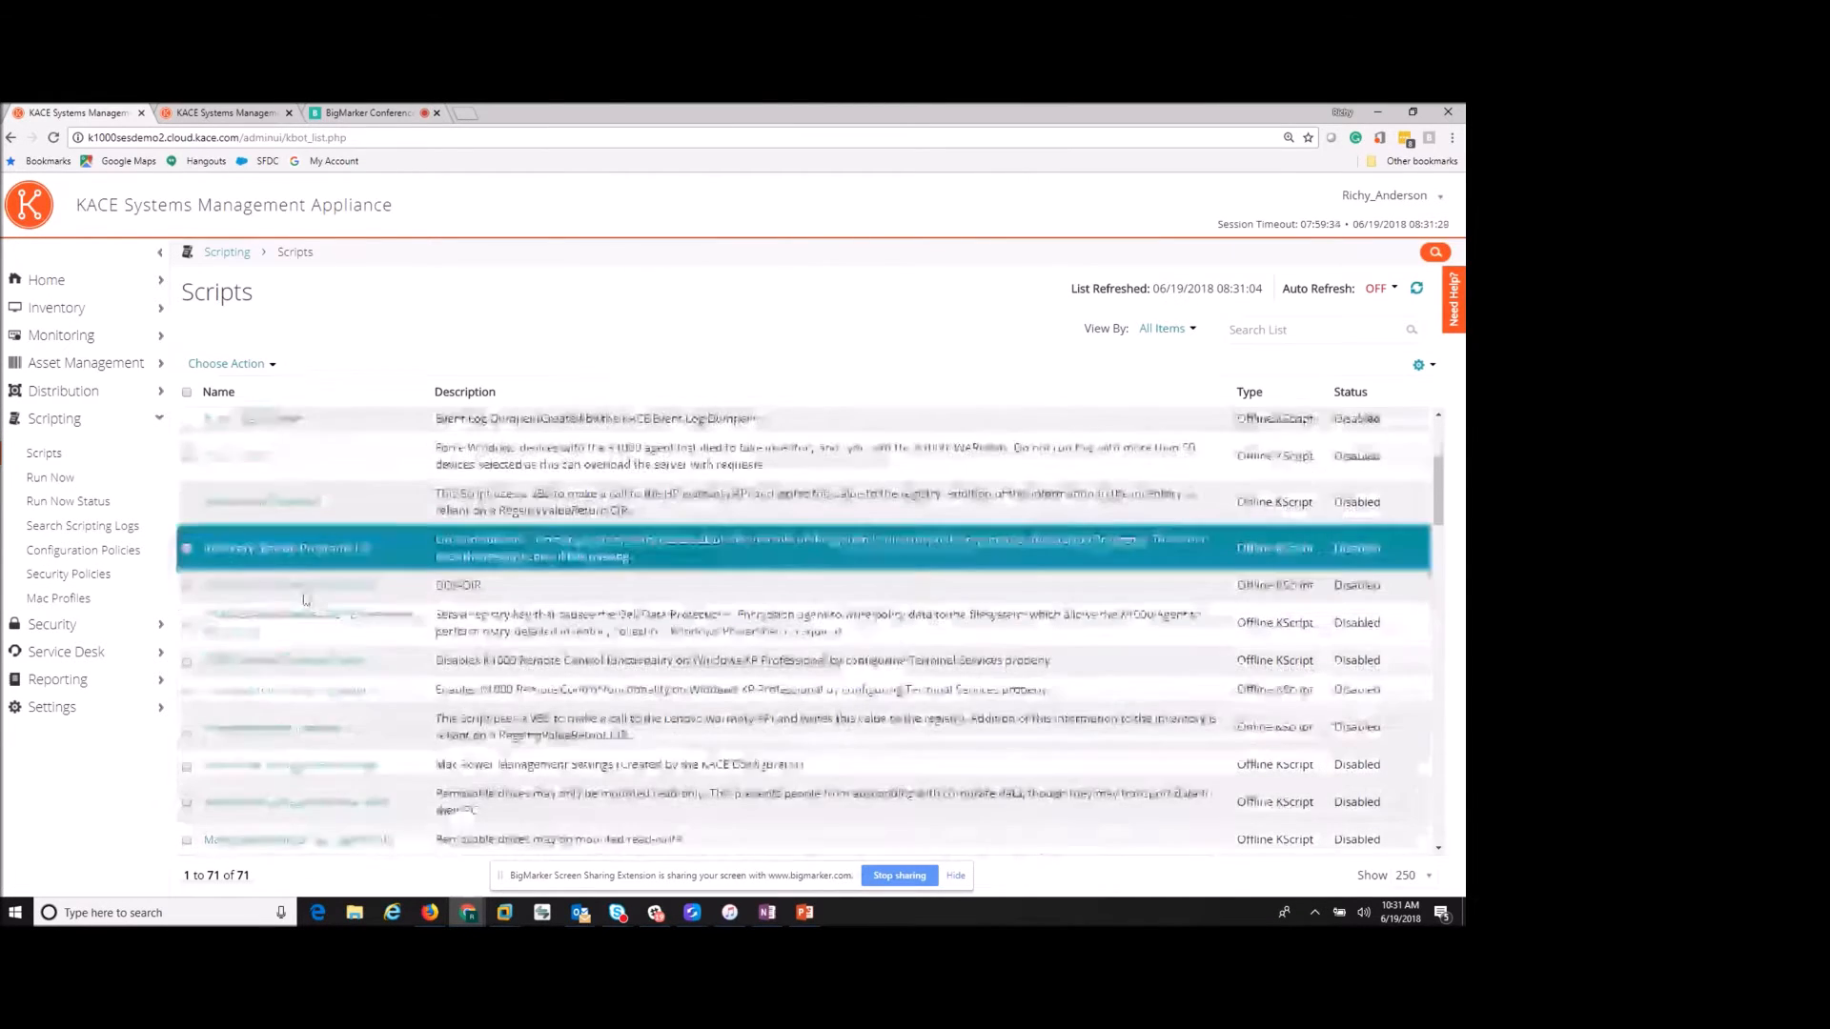
pyautogui.scroll(-1, 305, 599)
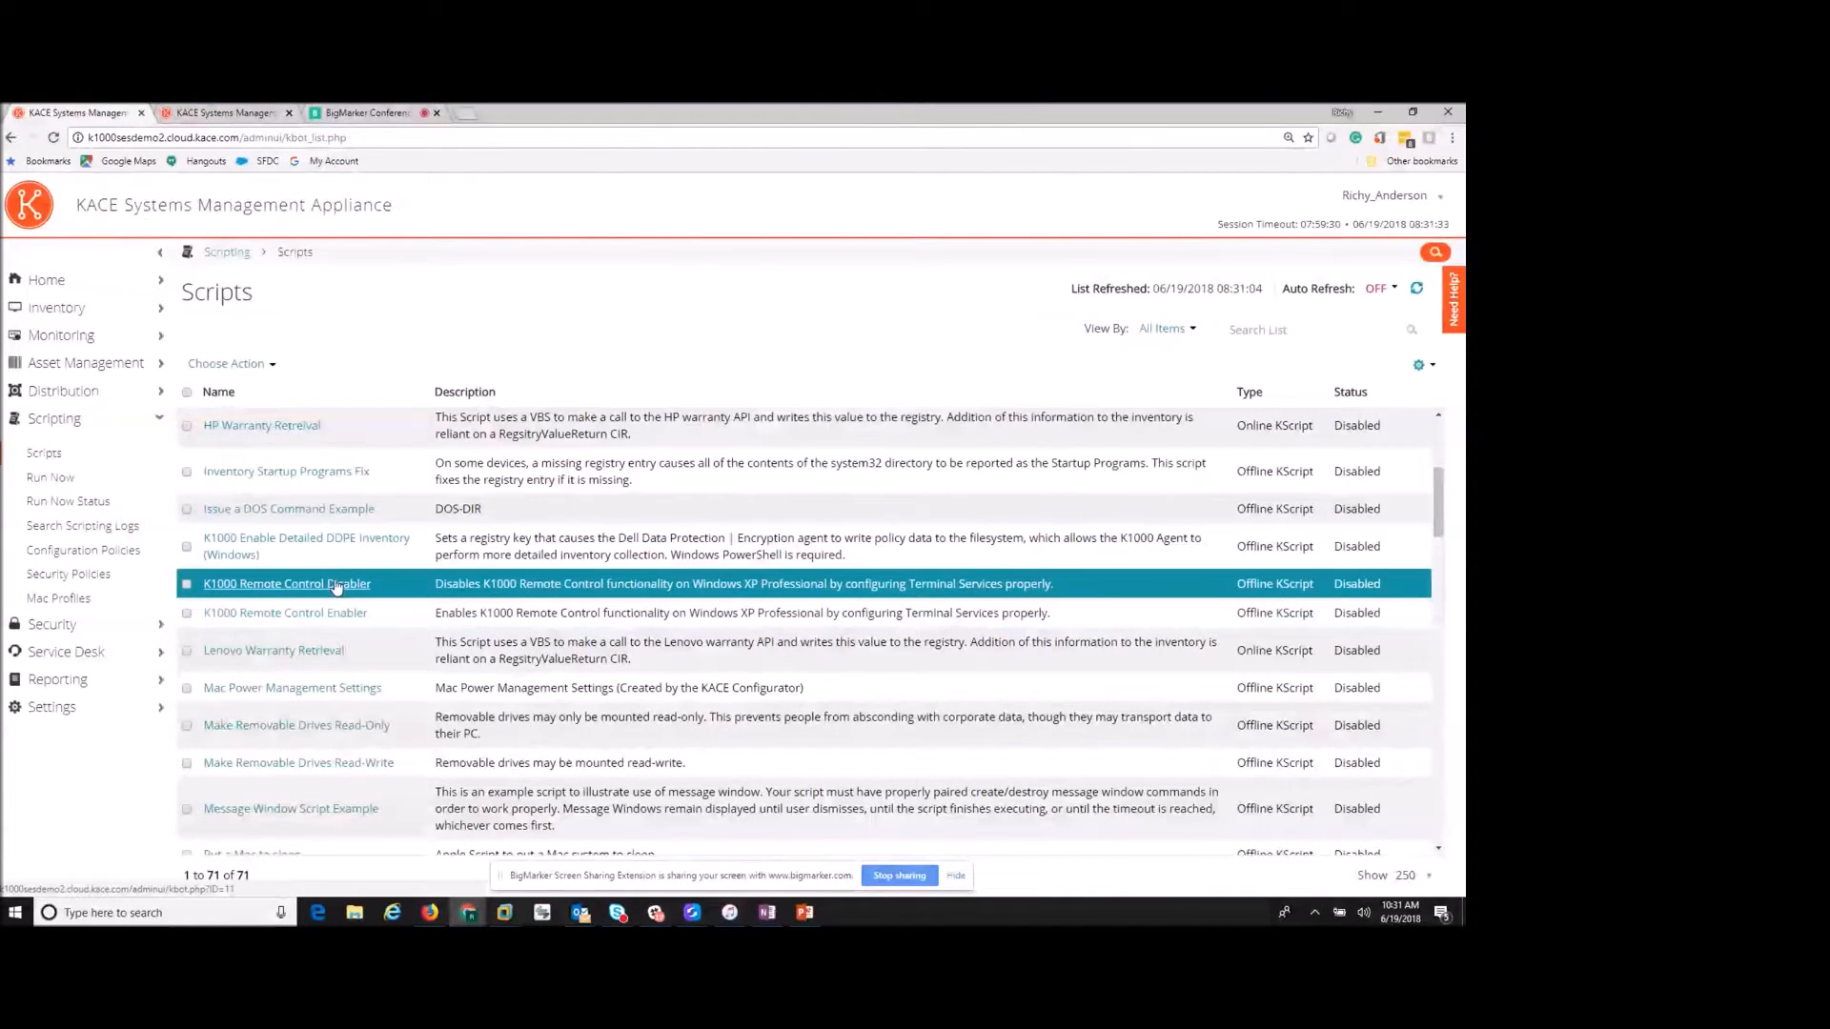
pyautogui.click(320, 615)
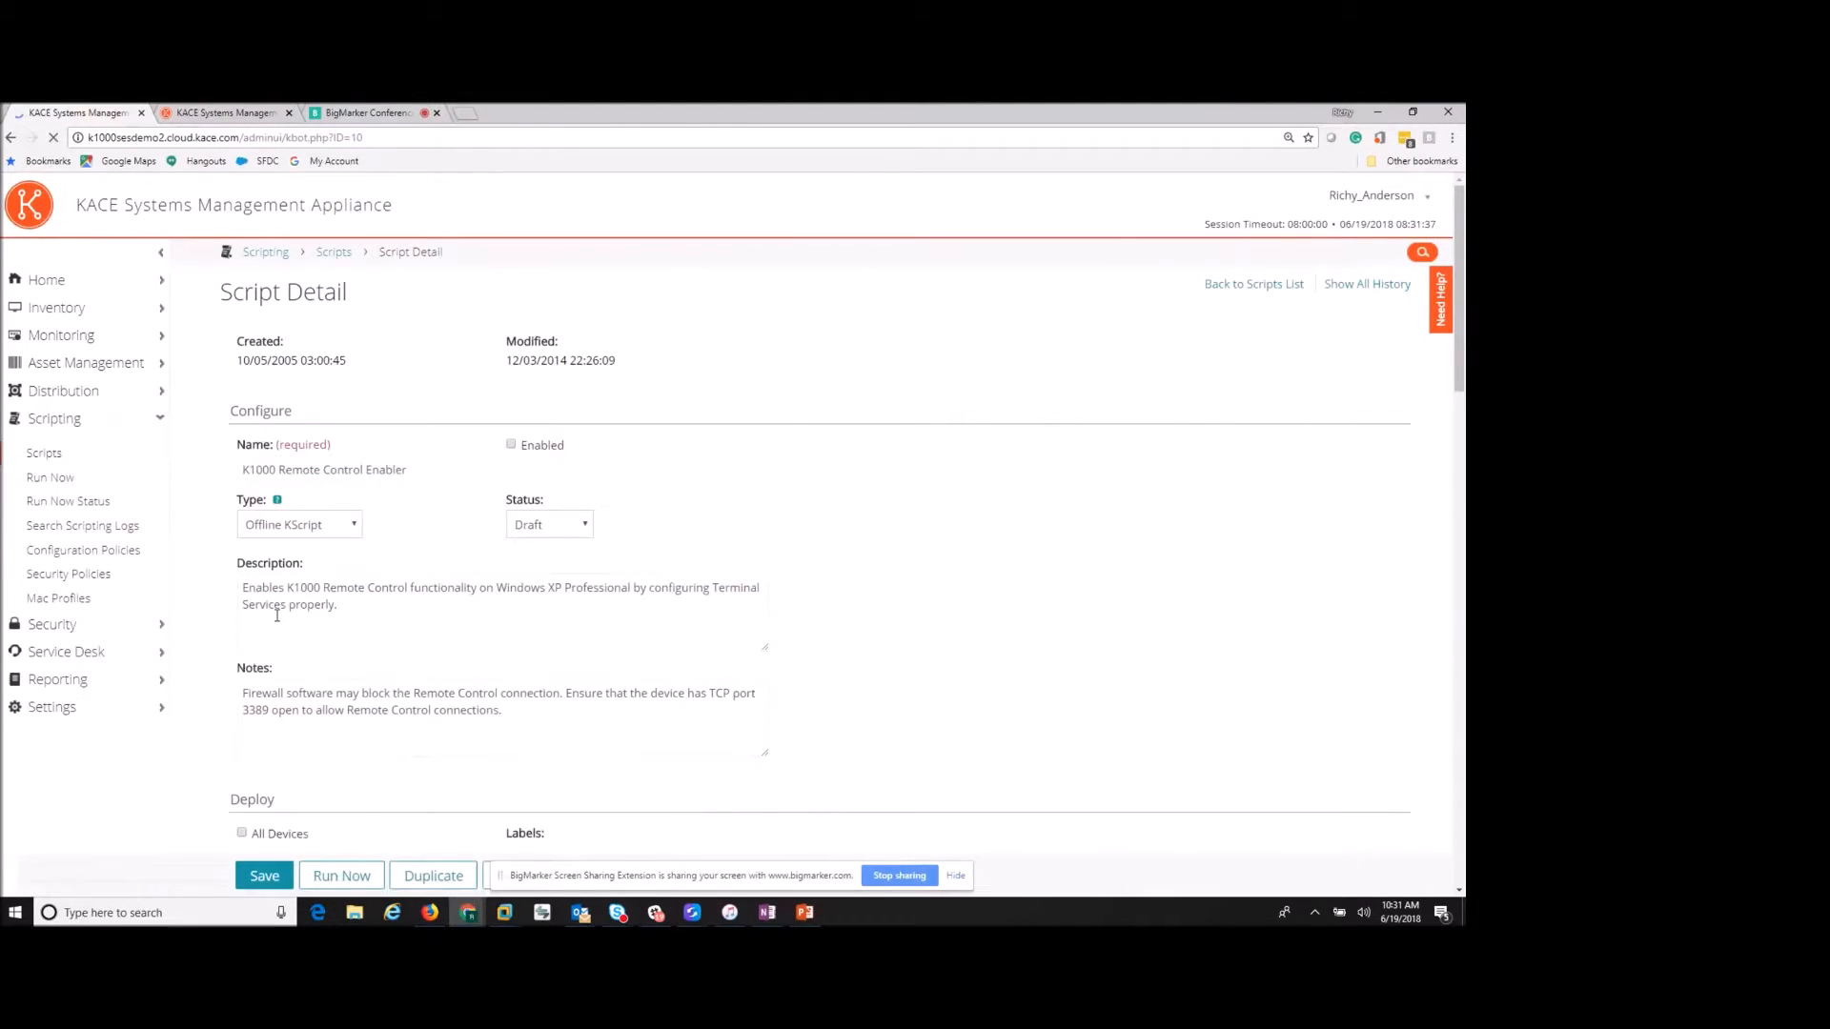
# - Review the script type and status choices, keeping Offline KScript and Draft
pyautogui.click(248, 528)
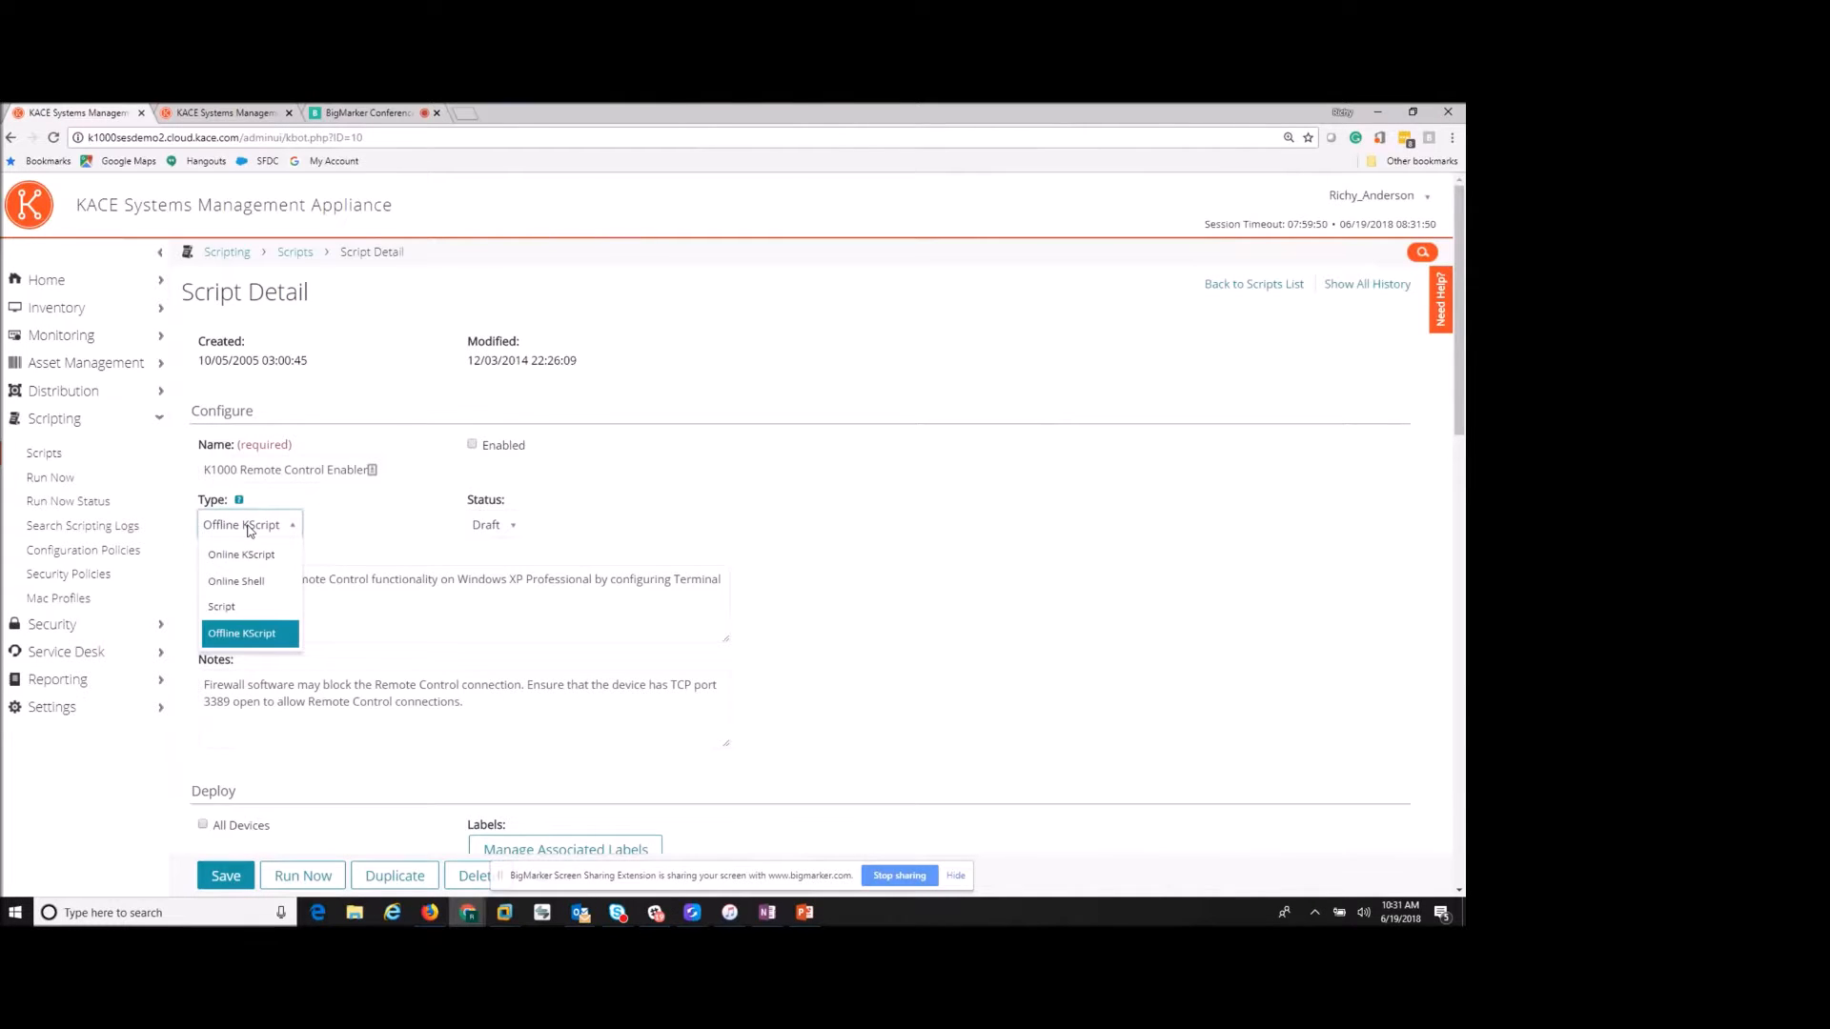
pyautogui.click(408, 515)
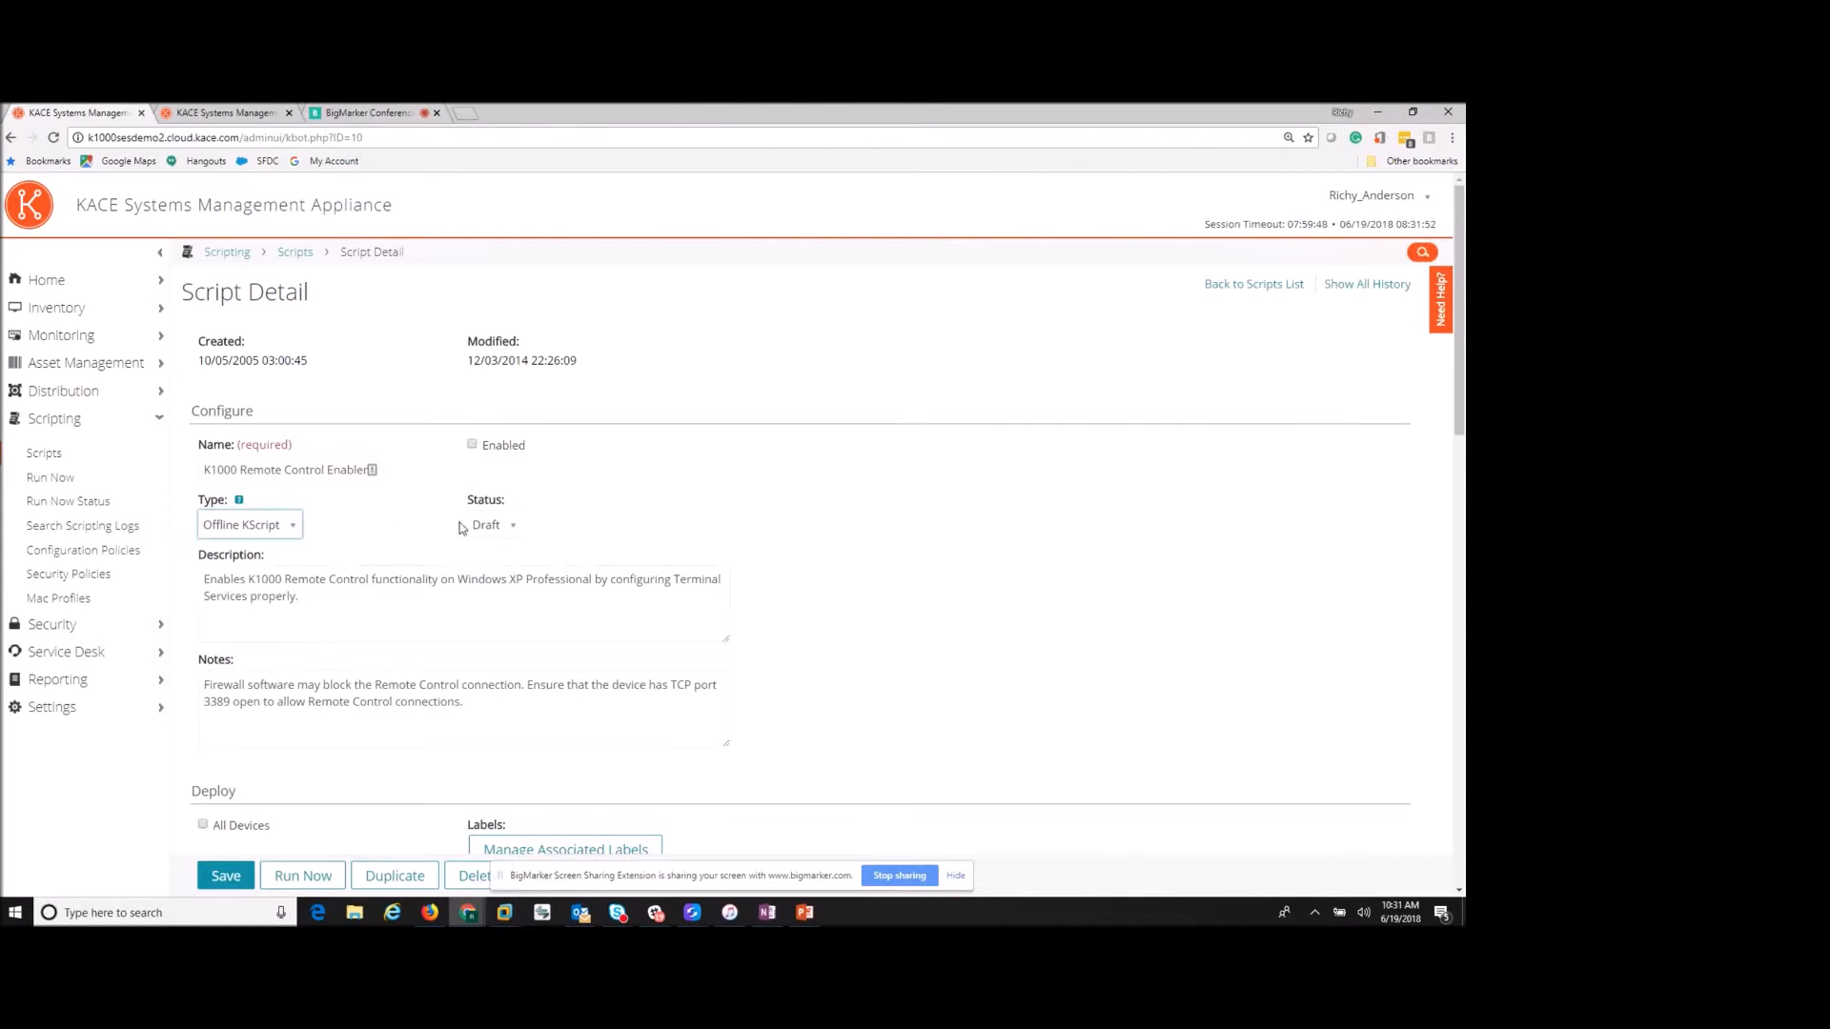
pyautogui.click(507, 533)
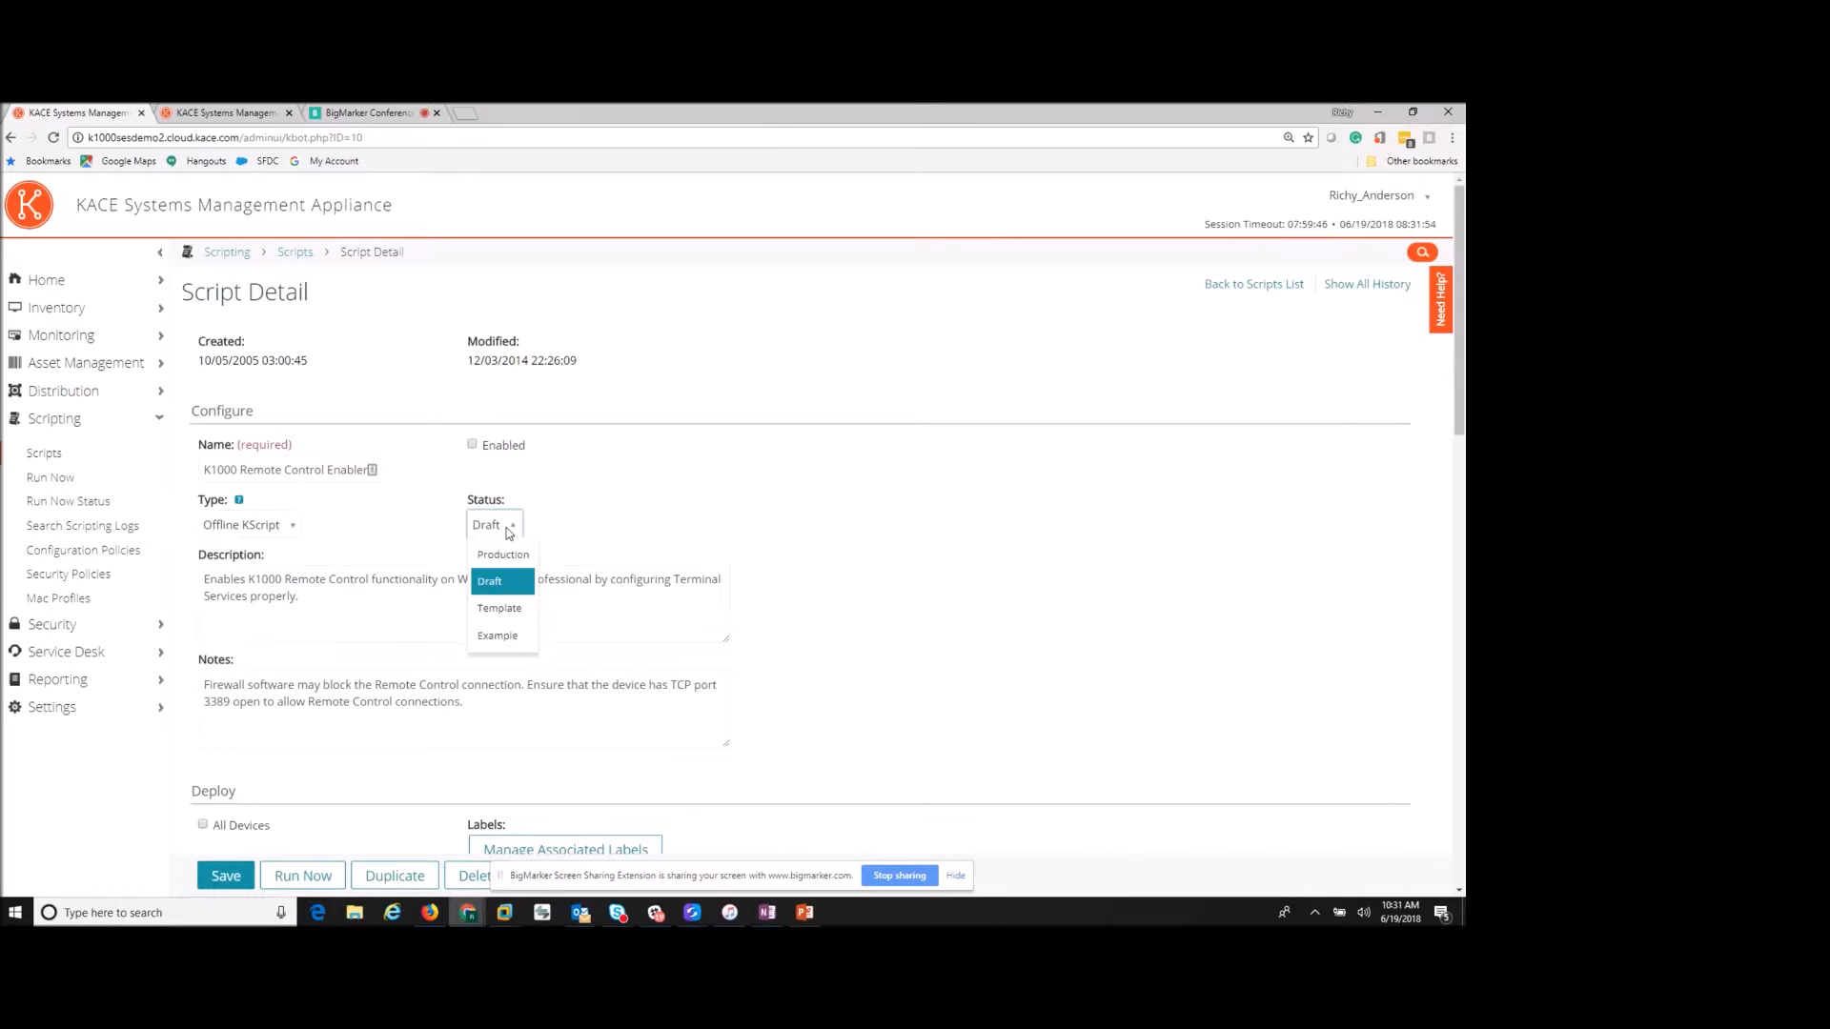
pyautogui.click(593, 526)
# - Read the tasks setting fDenyTSConnections to 0x00000000 and restarting TermService
pyautogui.scroll(-1, 602, 517)
pyautogui.scroll(-3, 602, 517)
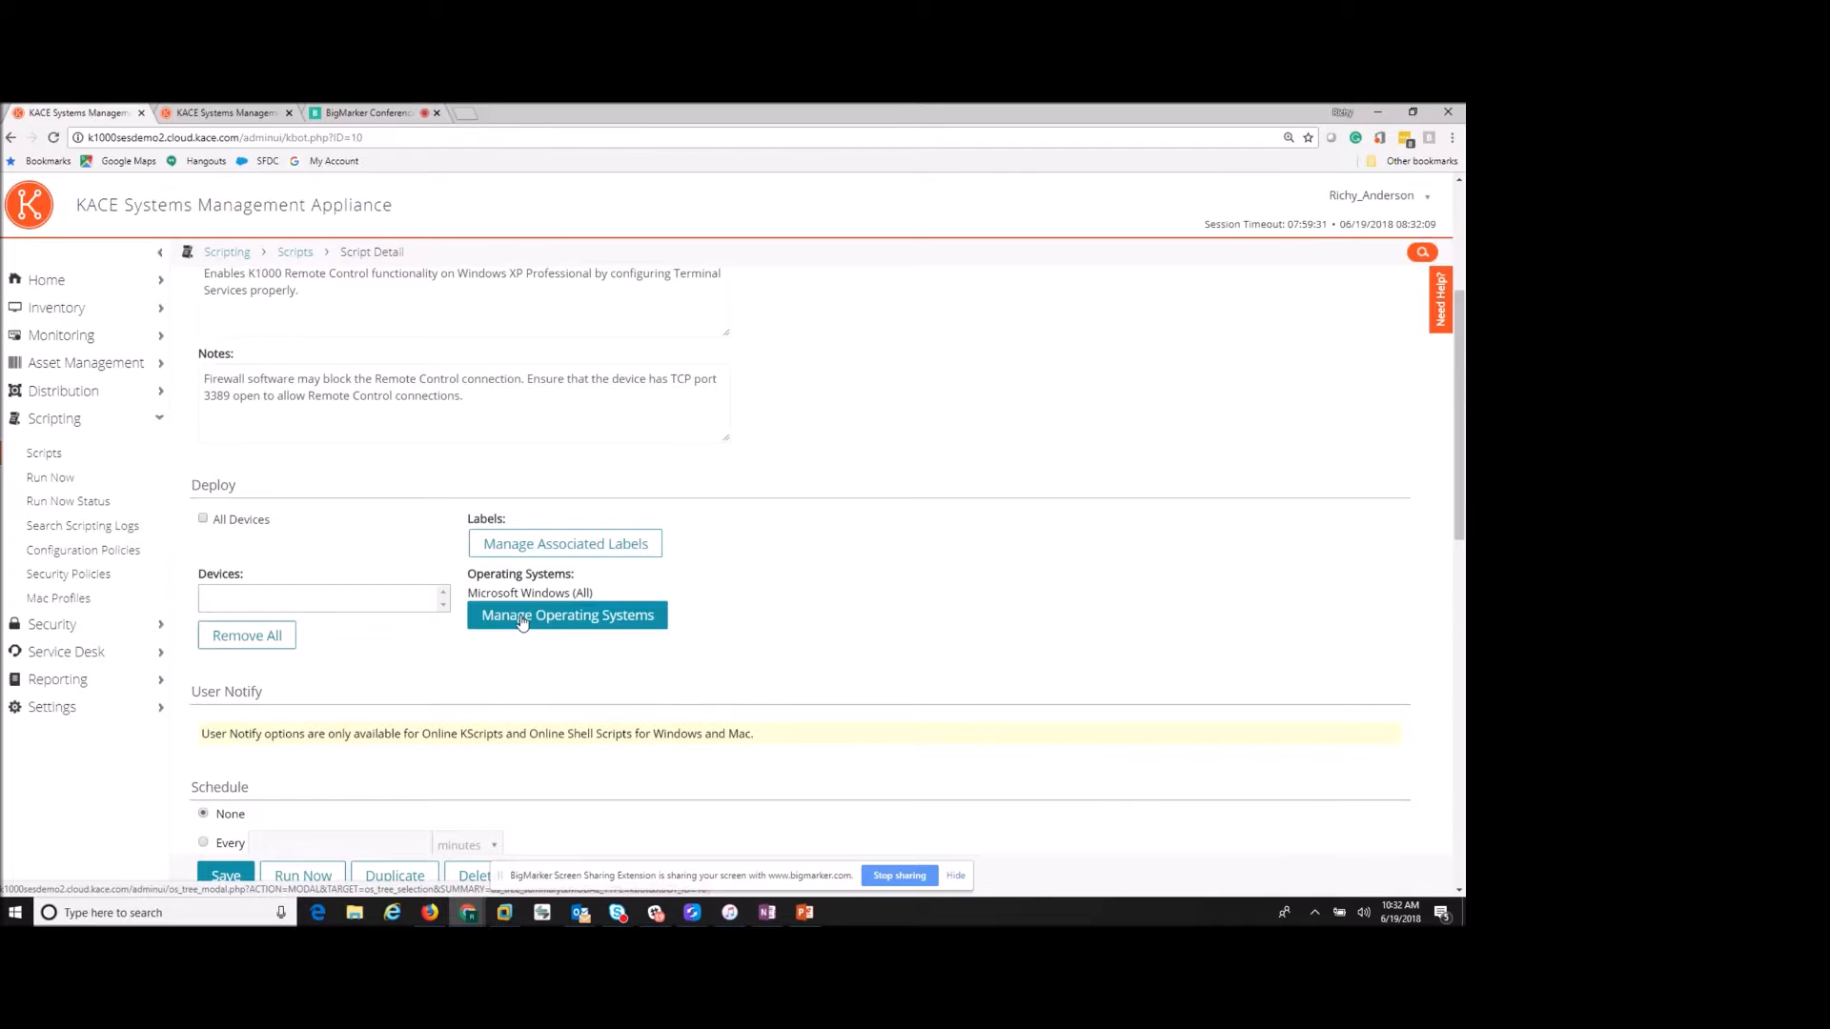
pyautogui.scroll(-3, 718, 632)
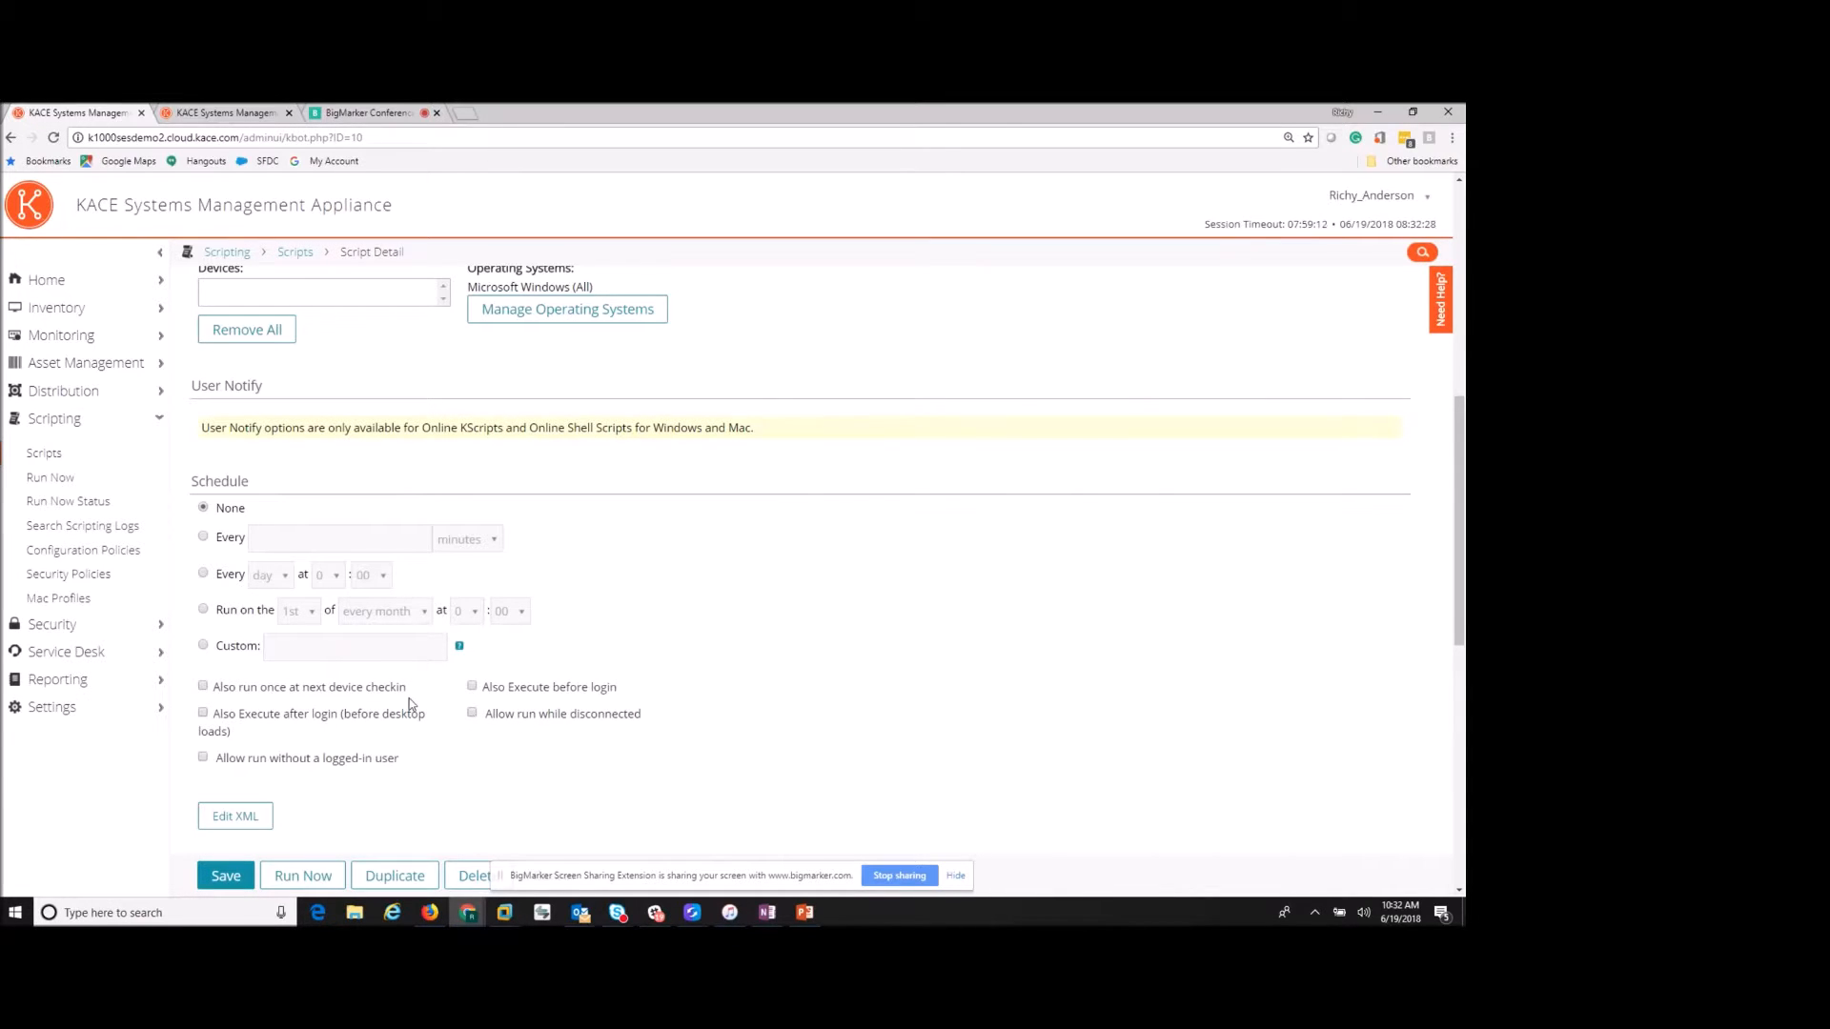
pyautogui.scroll(-2, 405, 691)
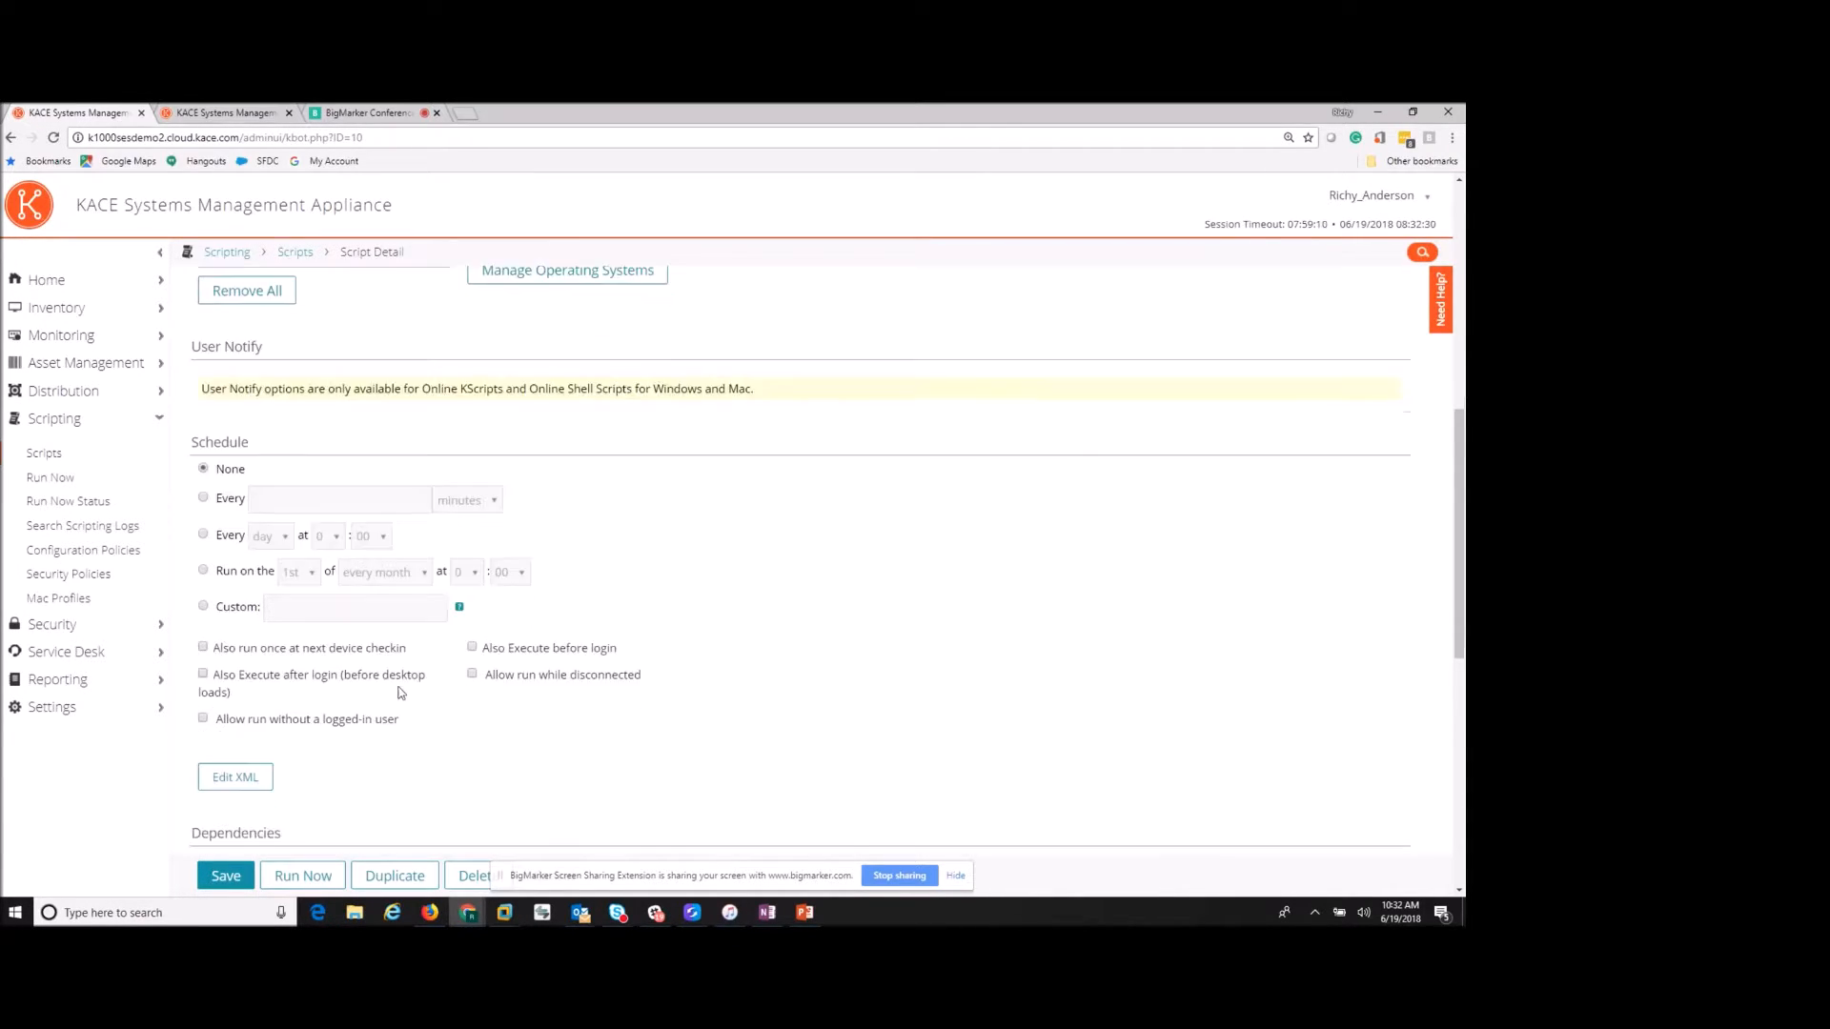
pyautogui.scroll(-3, 409, 683)
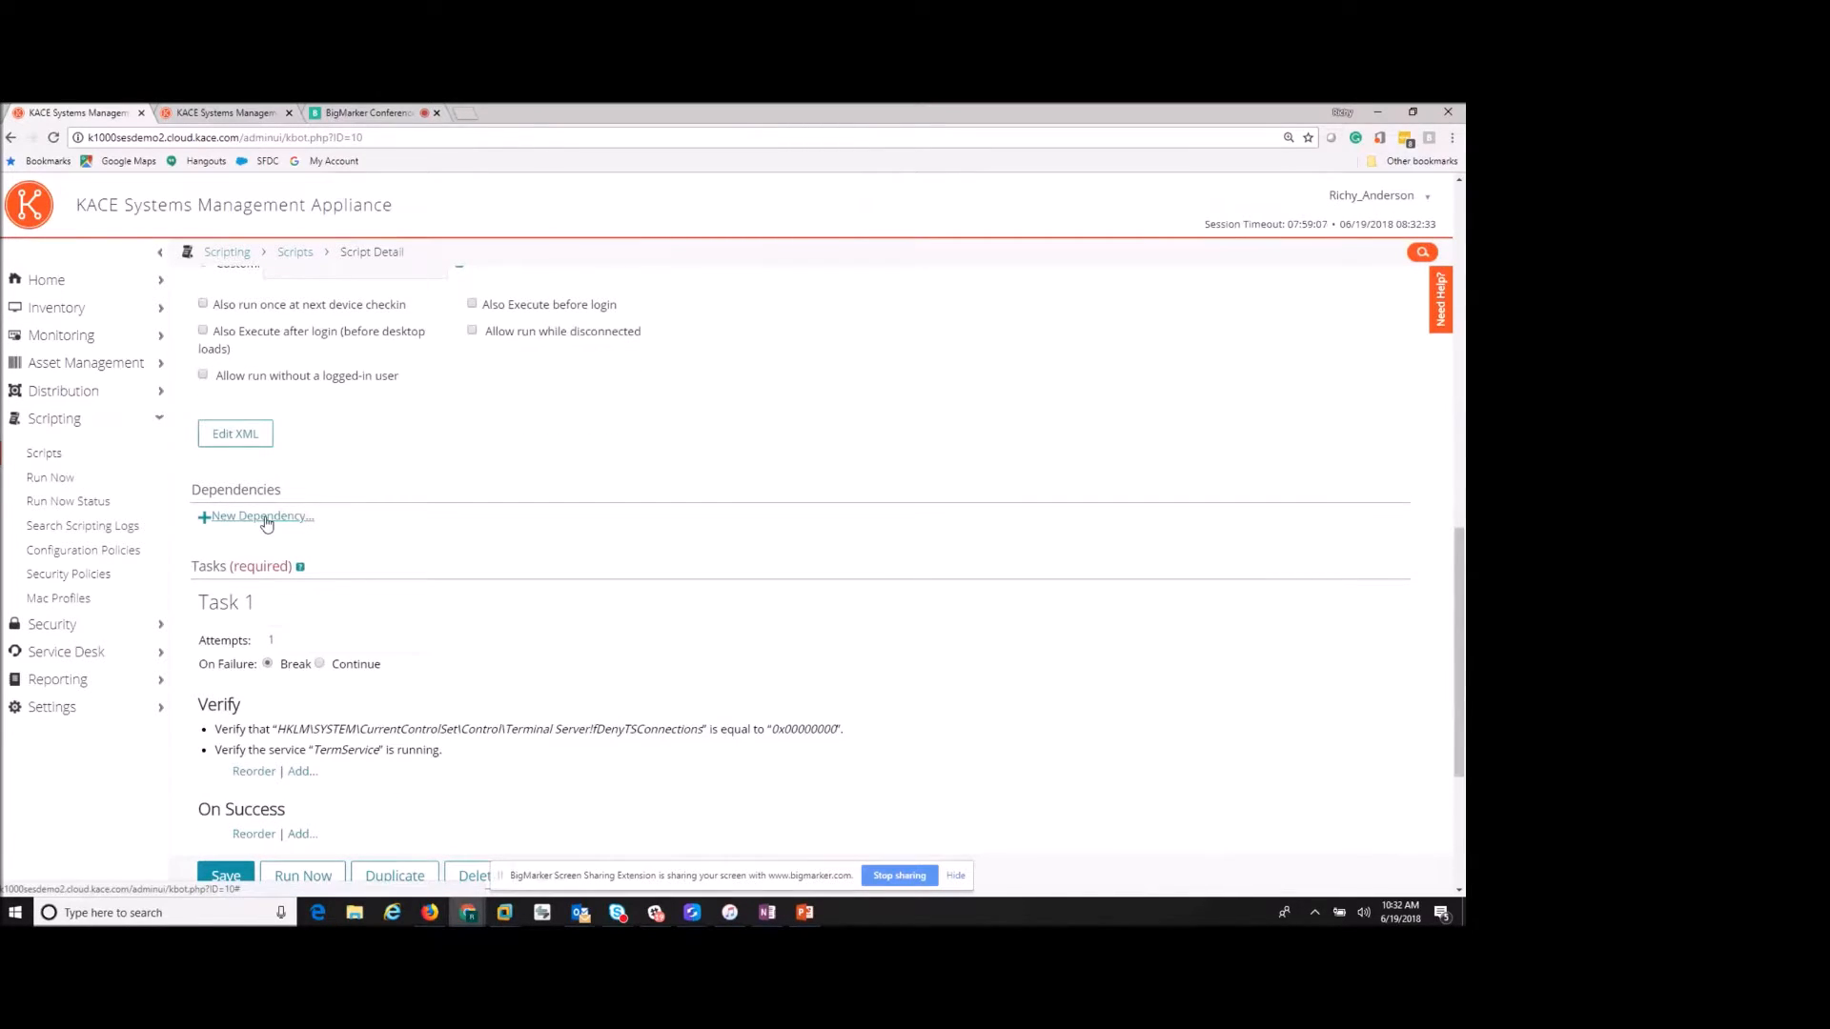
pyautogui.scroll(-2, 453, 555)
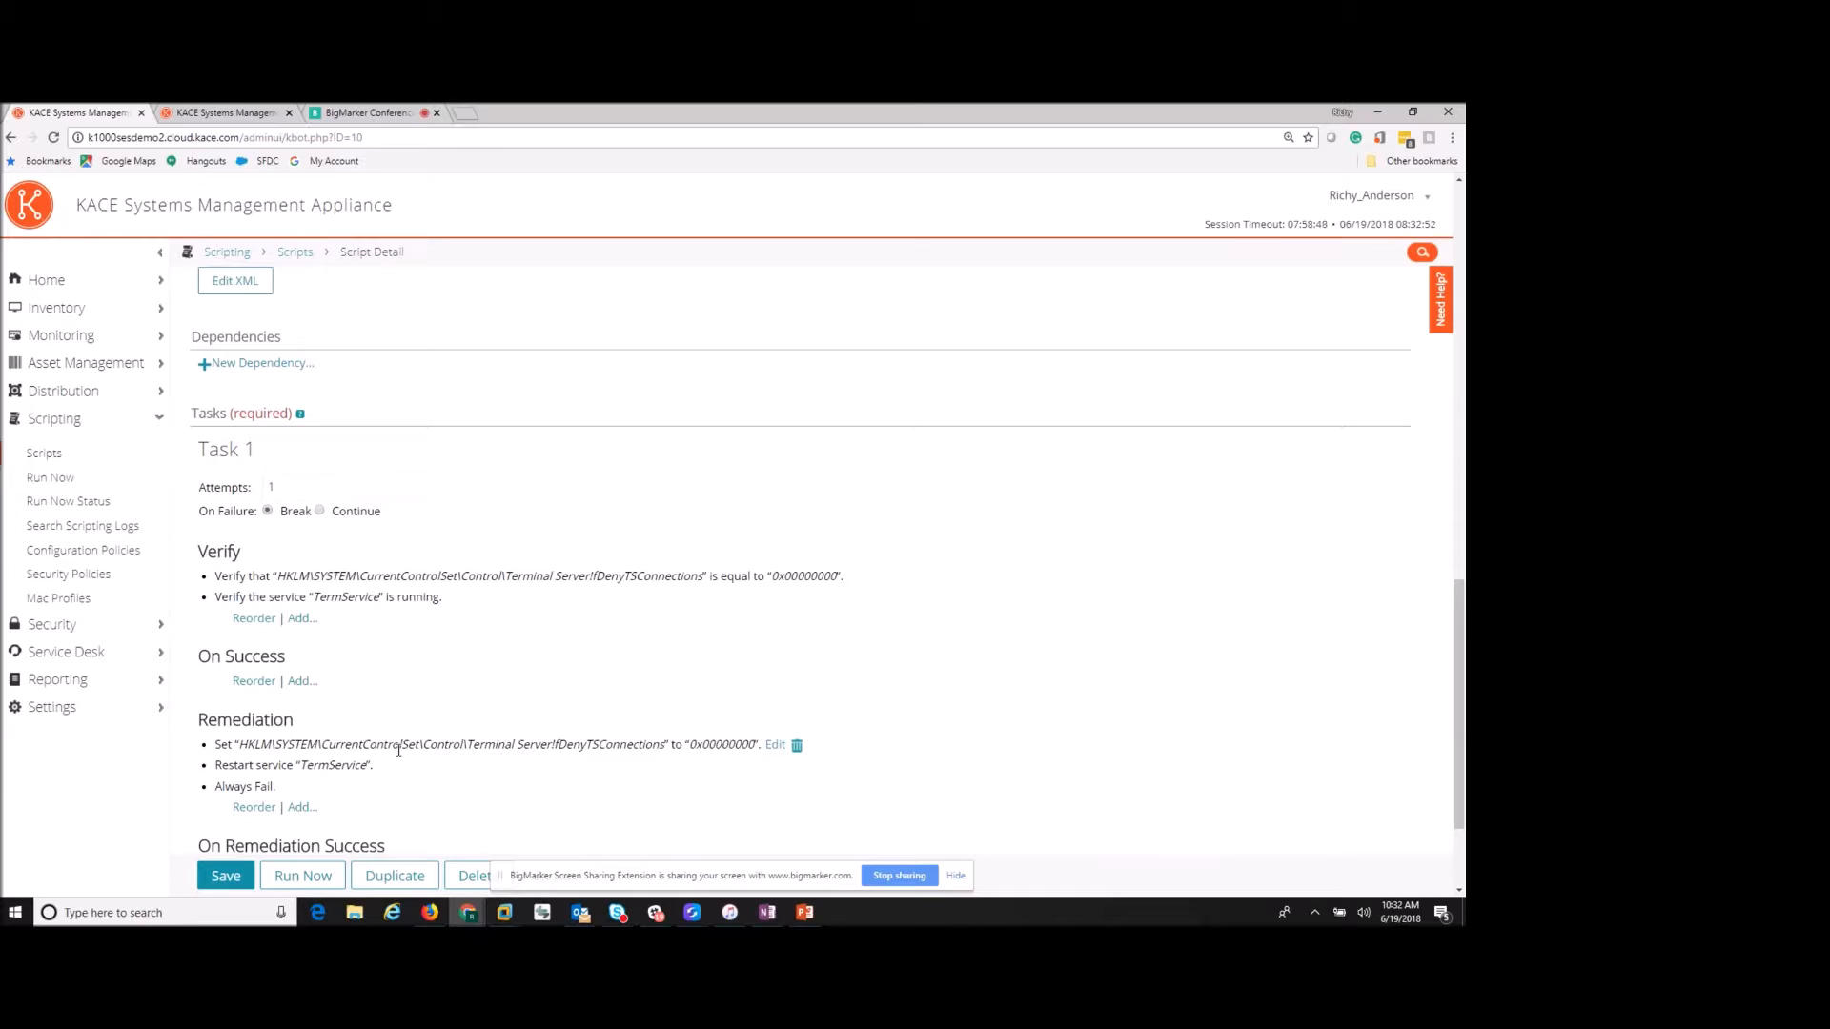
# - Start a new Windows Uninstaller configuration policy and open its Software list
pyautogui.click(88, 553)
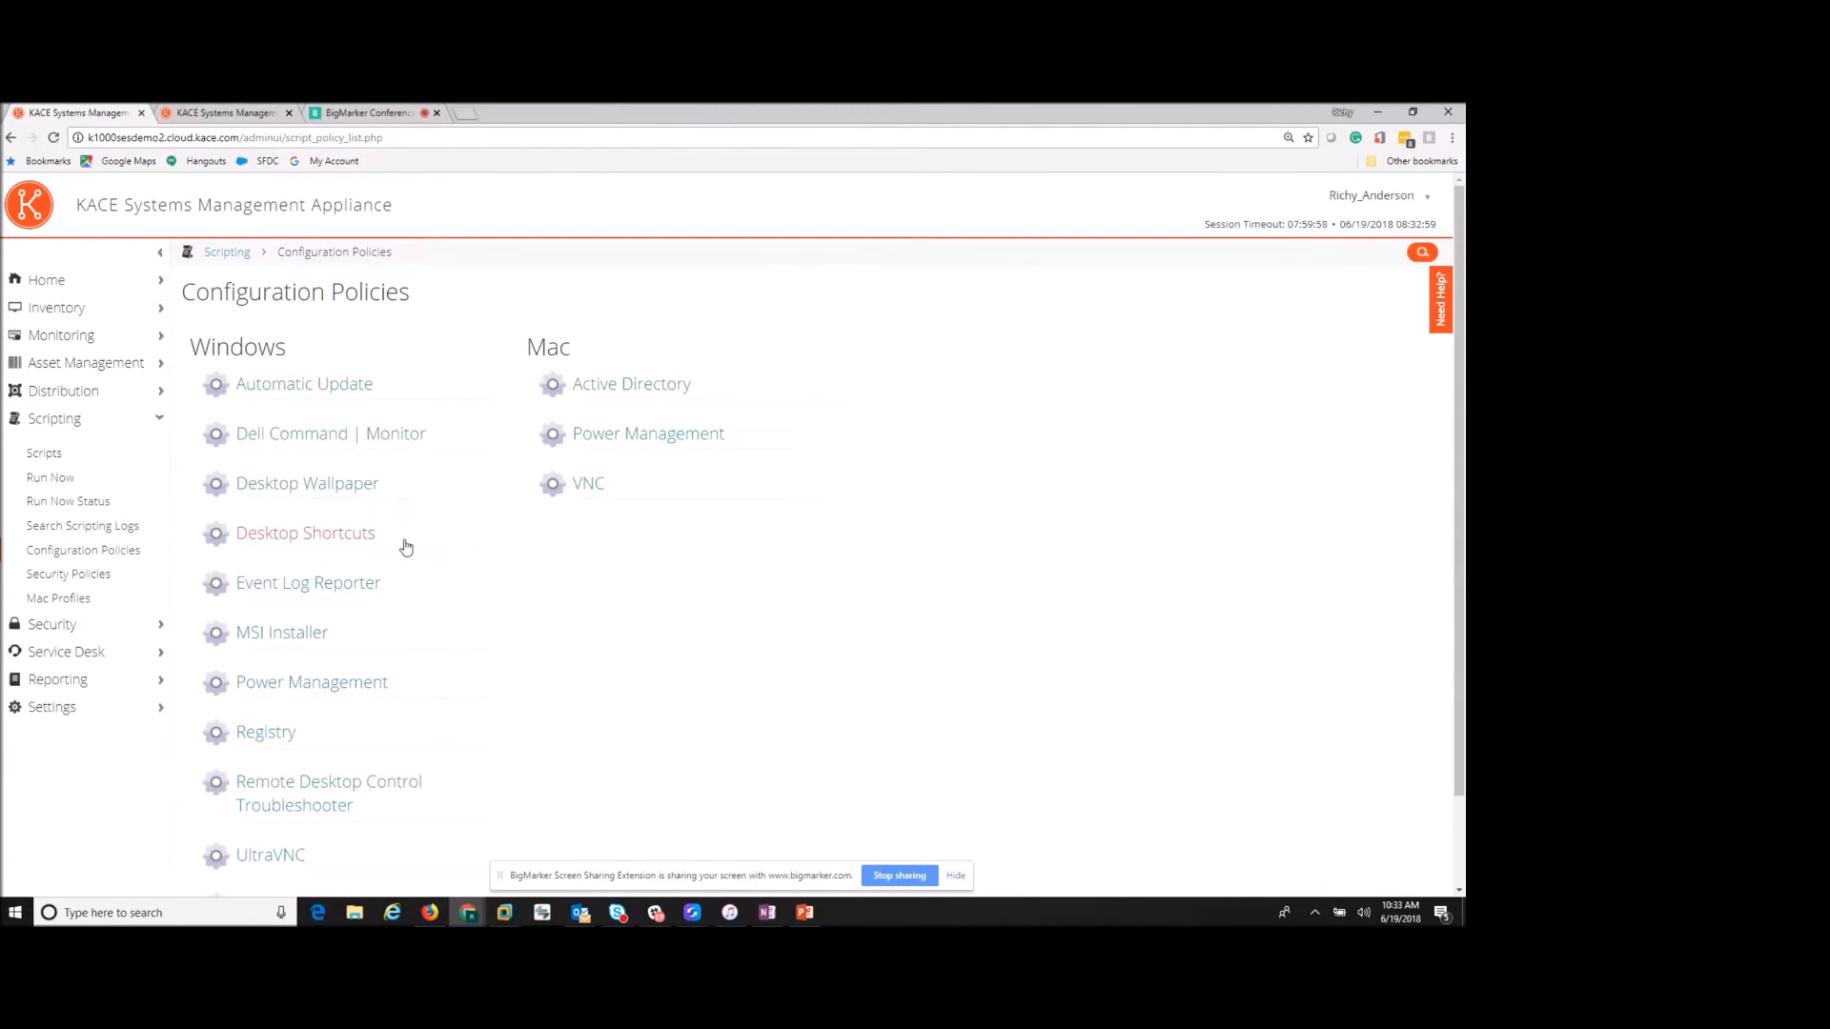
pyautogui.scroll(-2, 408, 556)
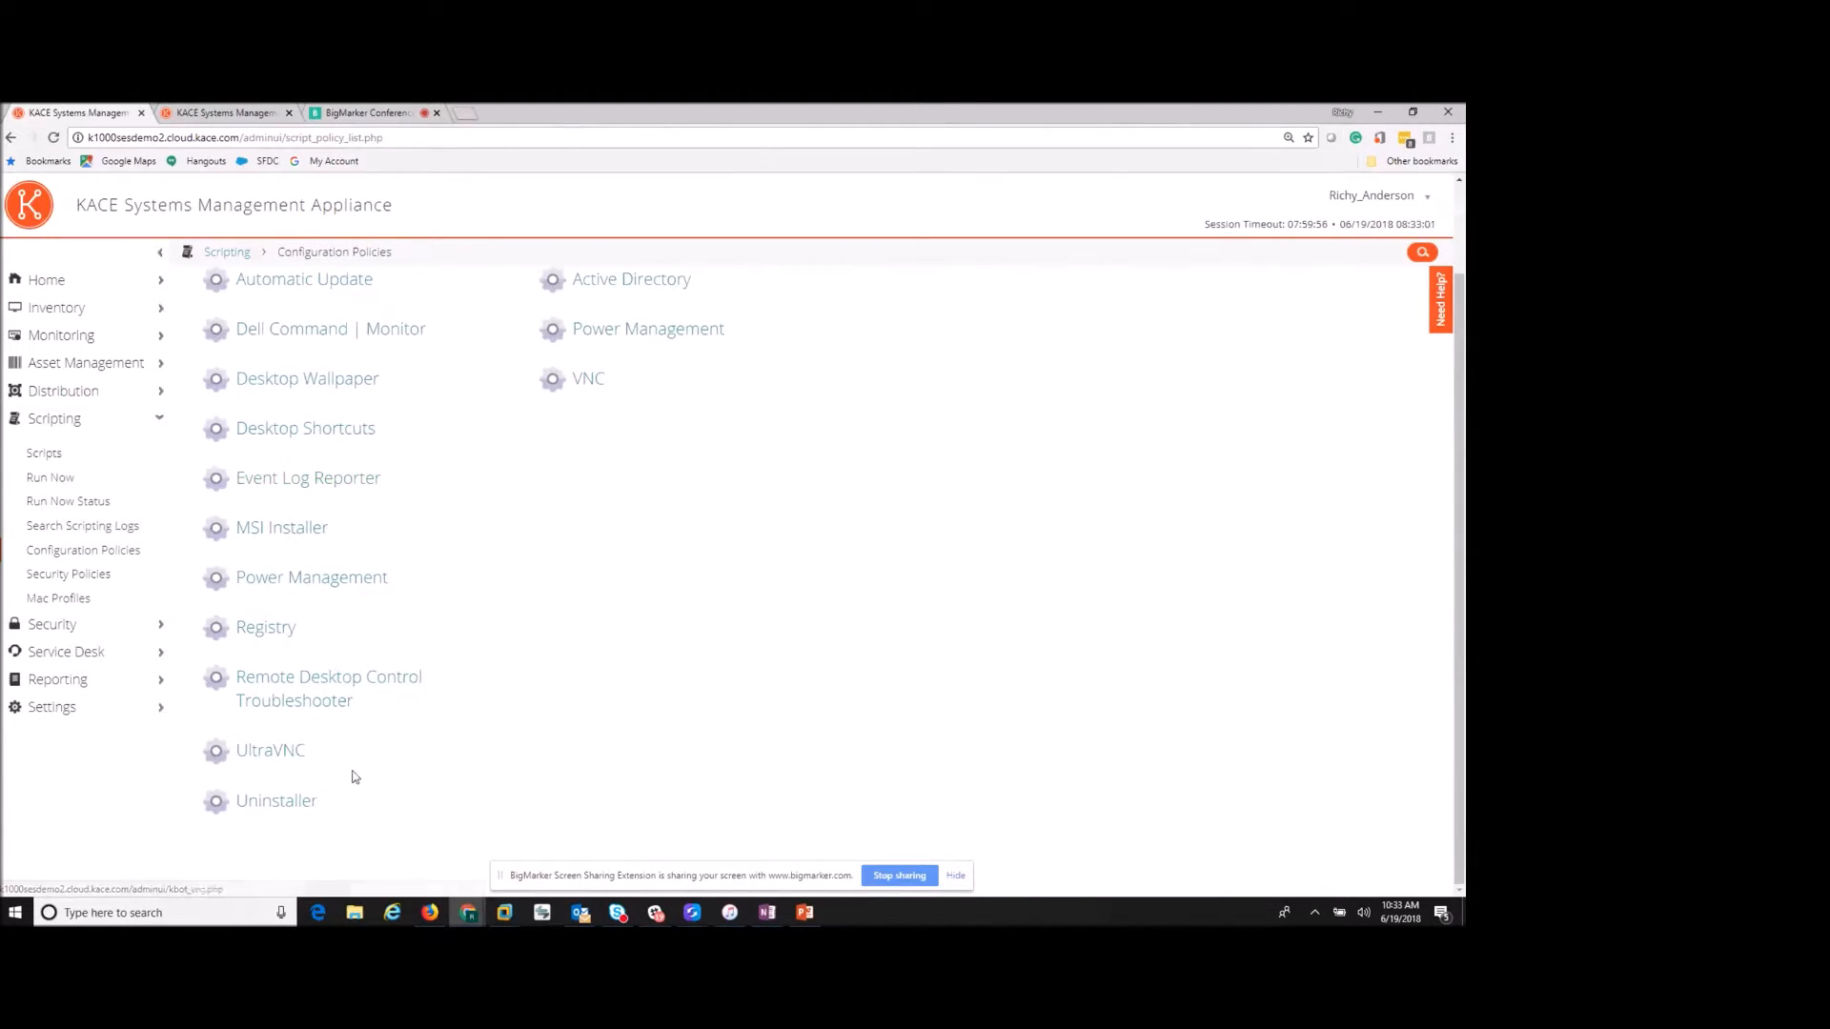
pyautogui.click(276, 803)
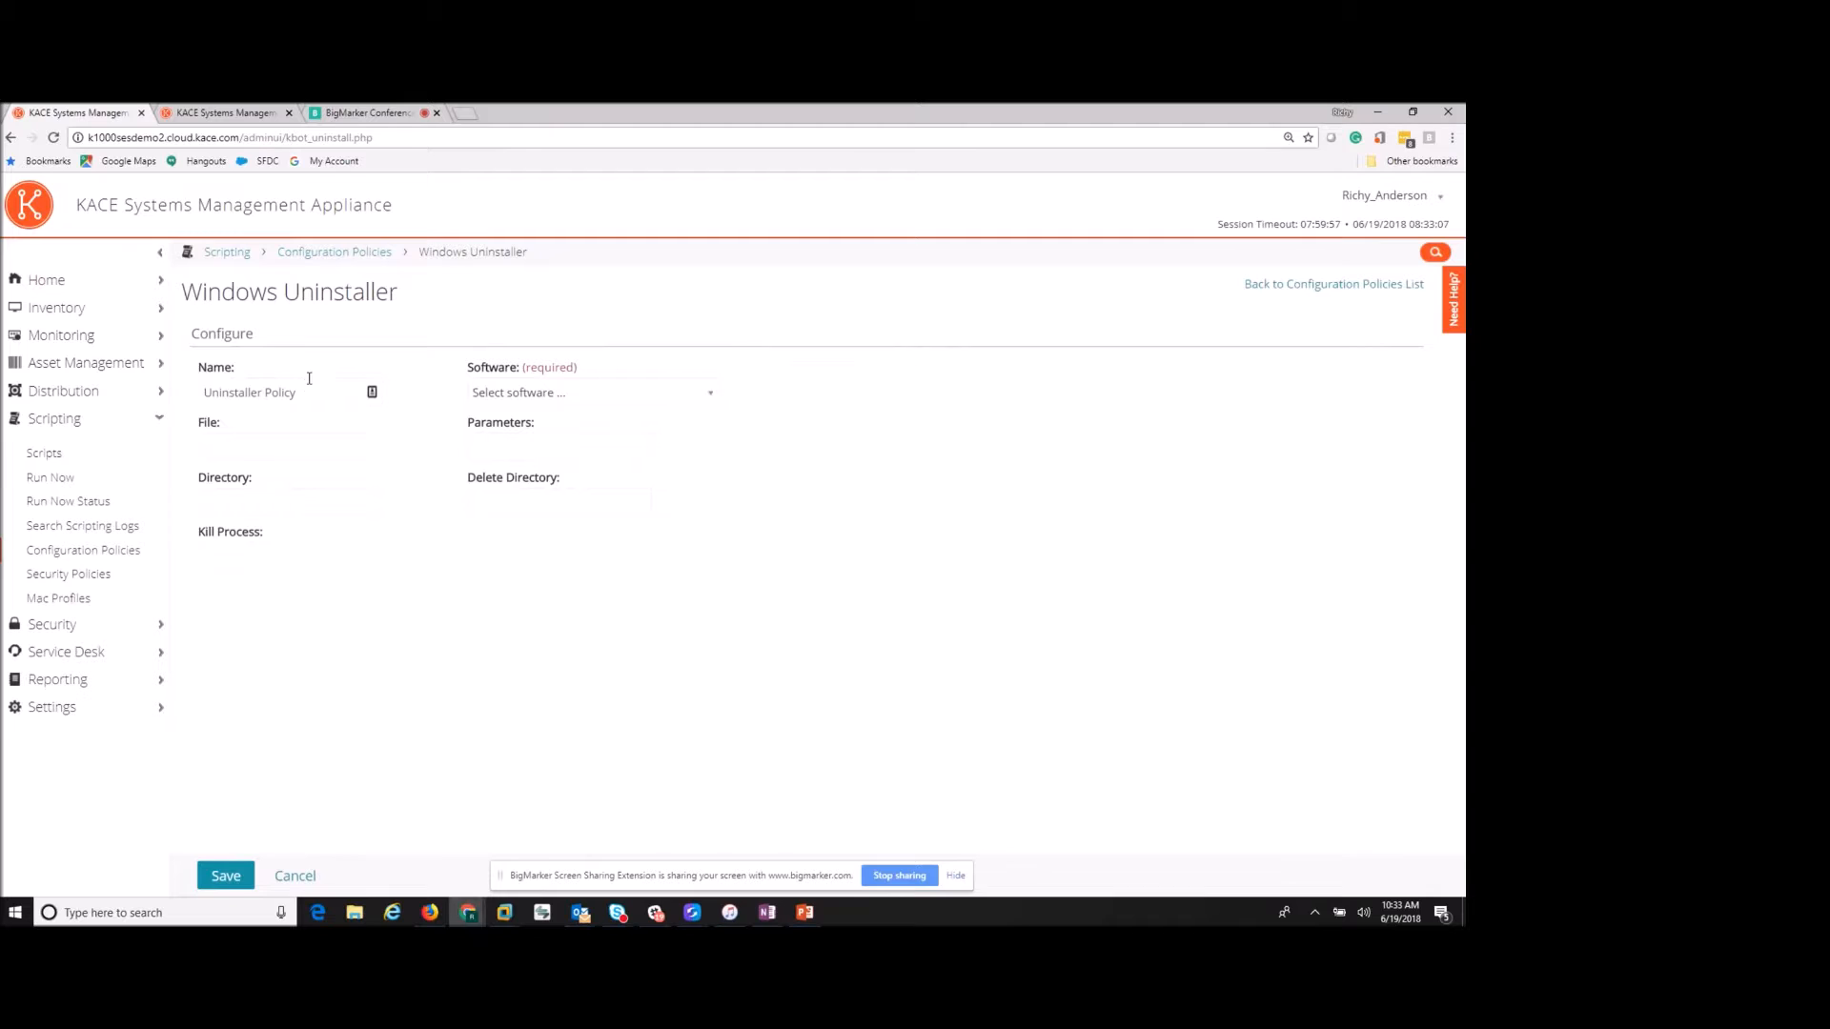
pyautogui.click(551, 395)
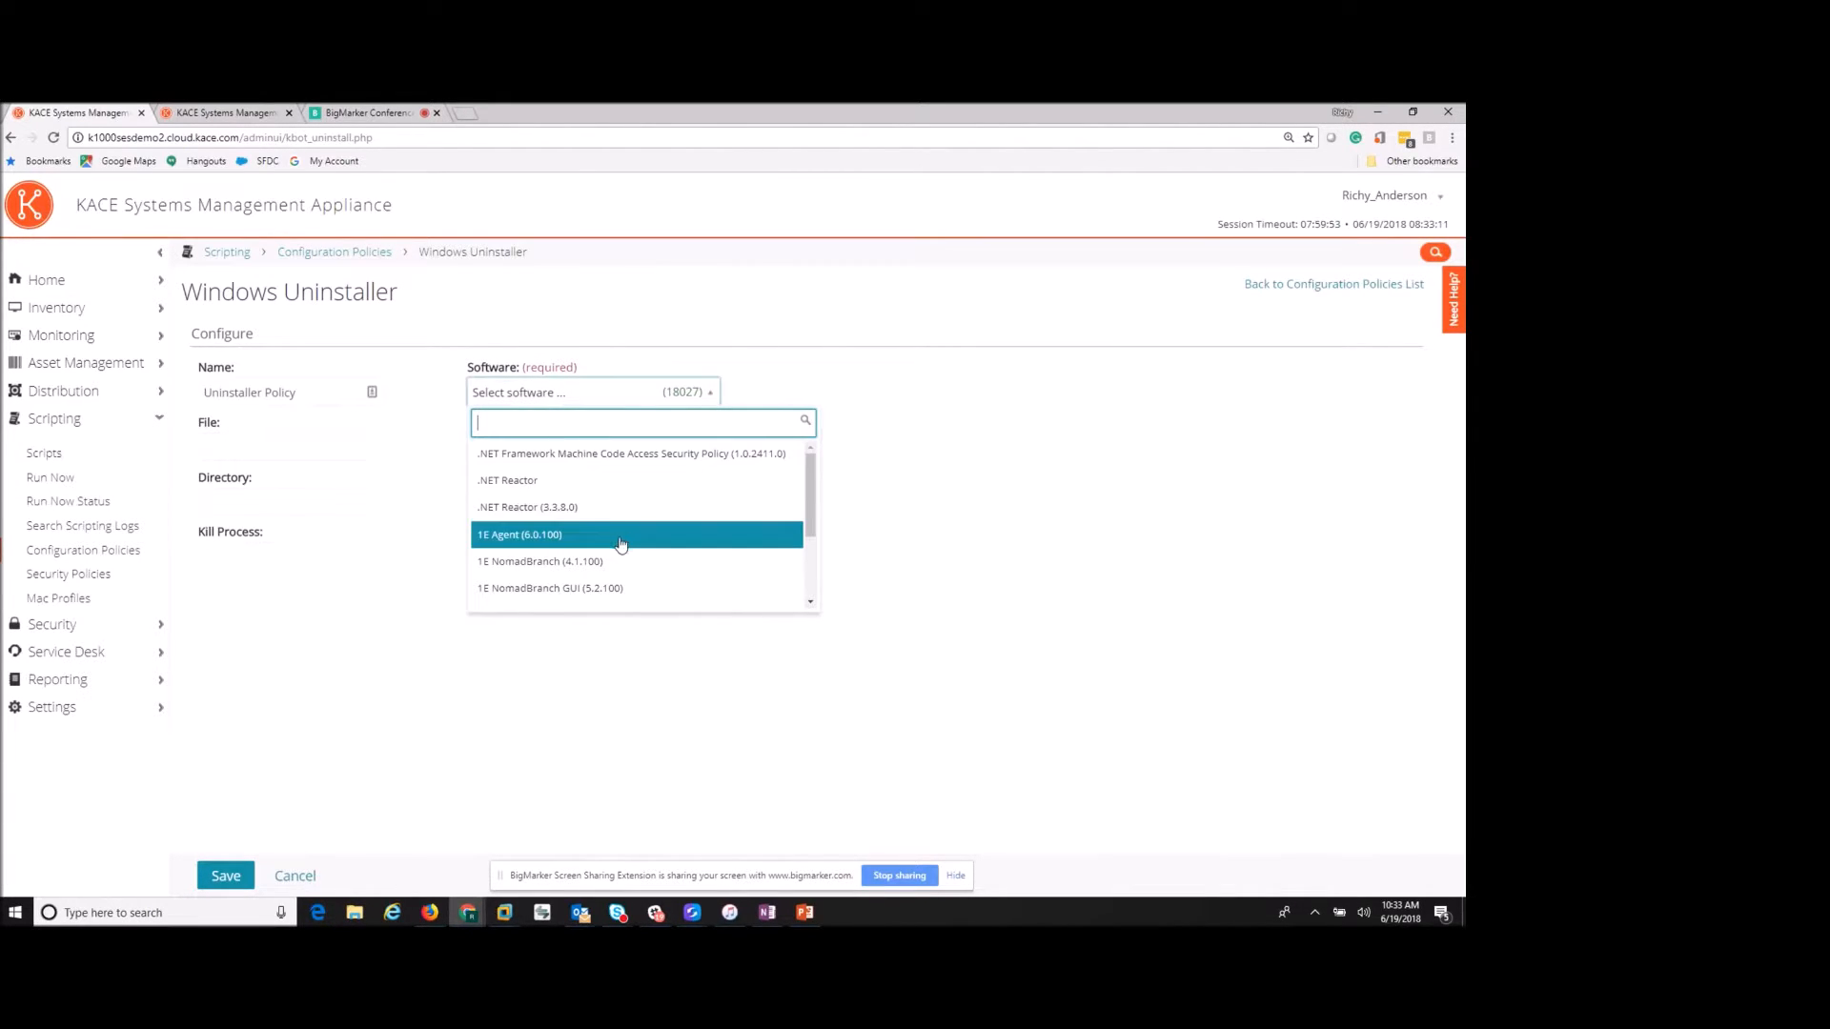
# - Choose 1E Agent (6.0.100) as the software and save it as the 'Uninstall 1E Agent (6.0.100)' script
pyautogui.click(516, 543)
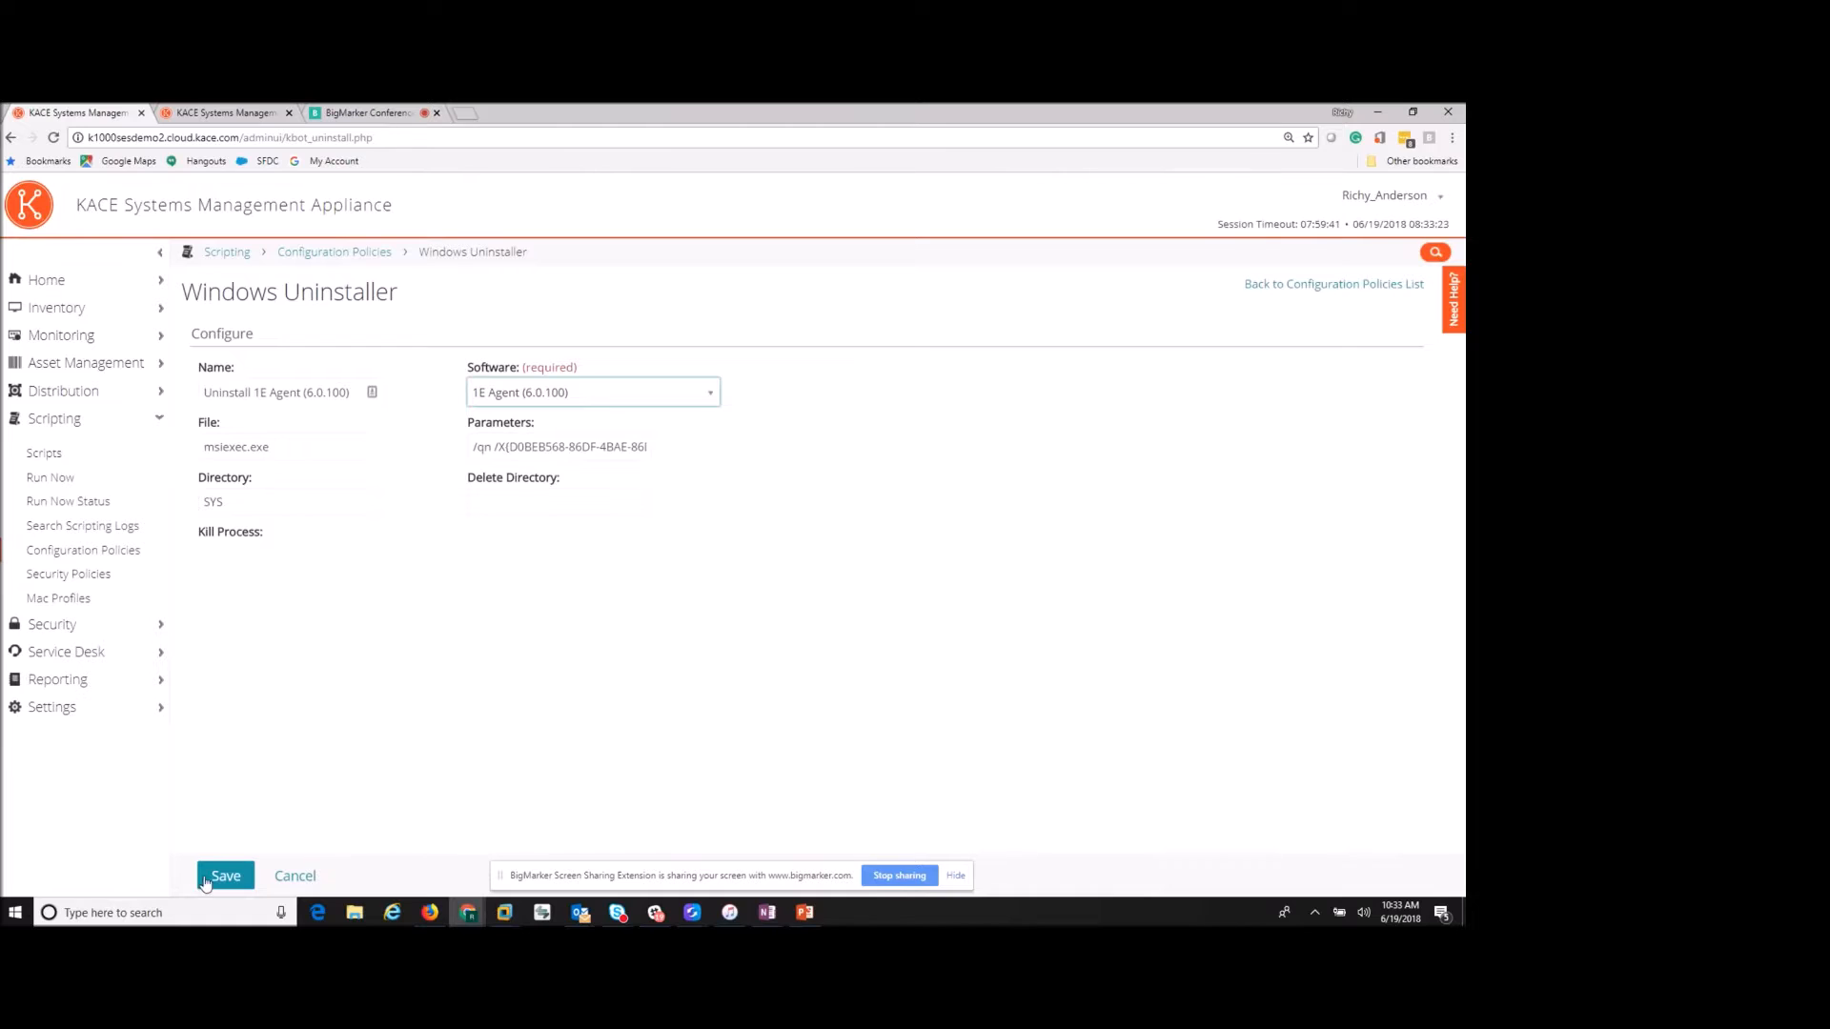
pyautogui.click(226, 879)
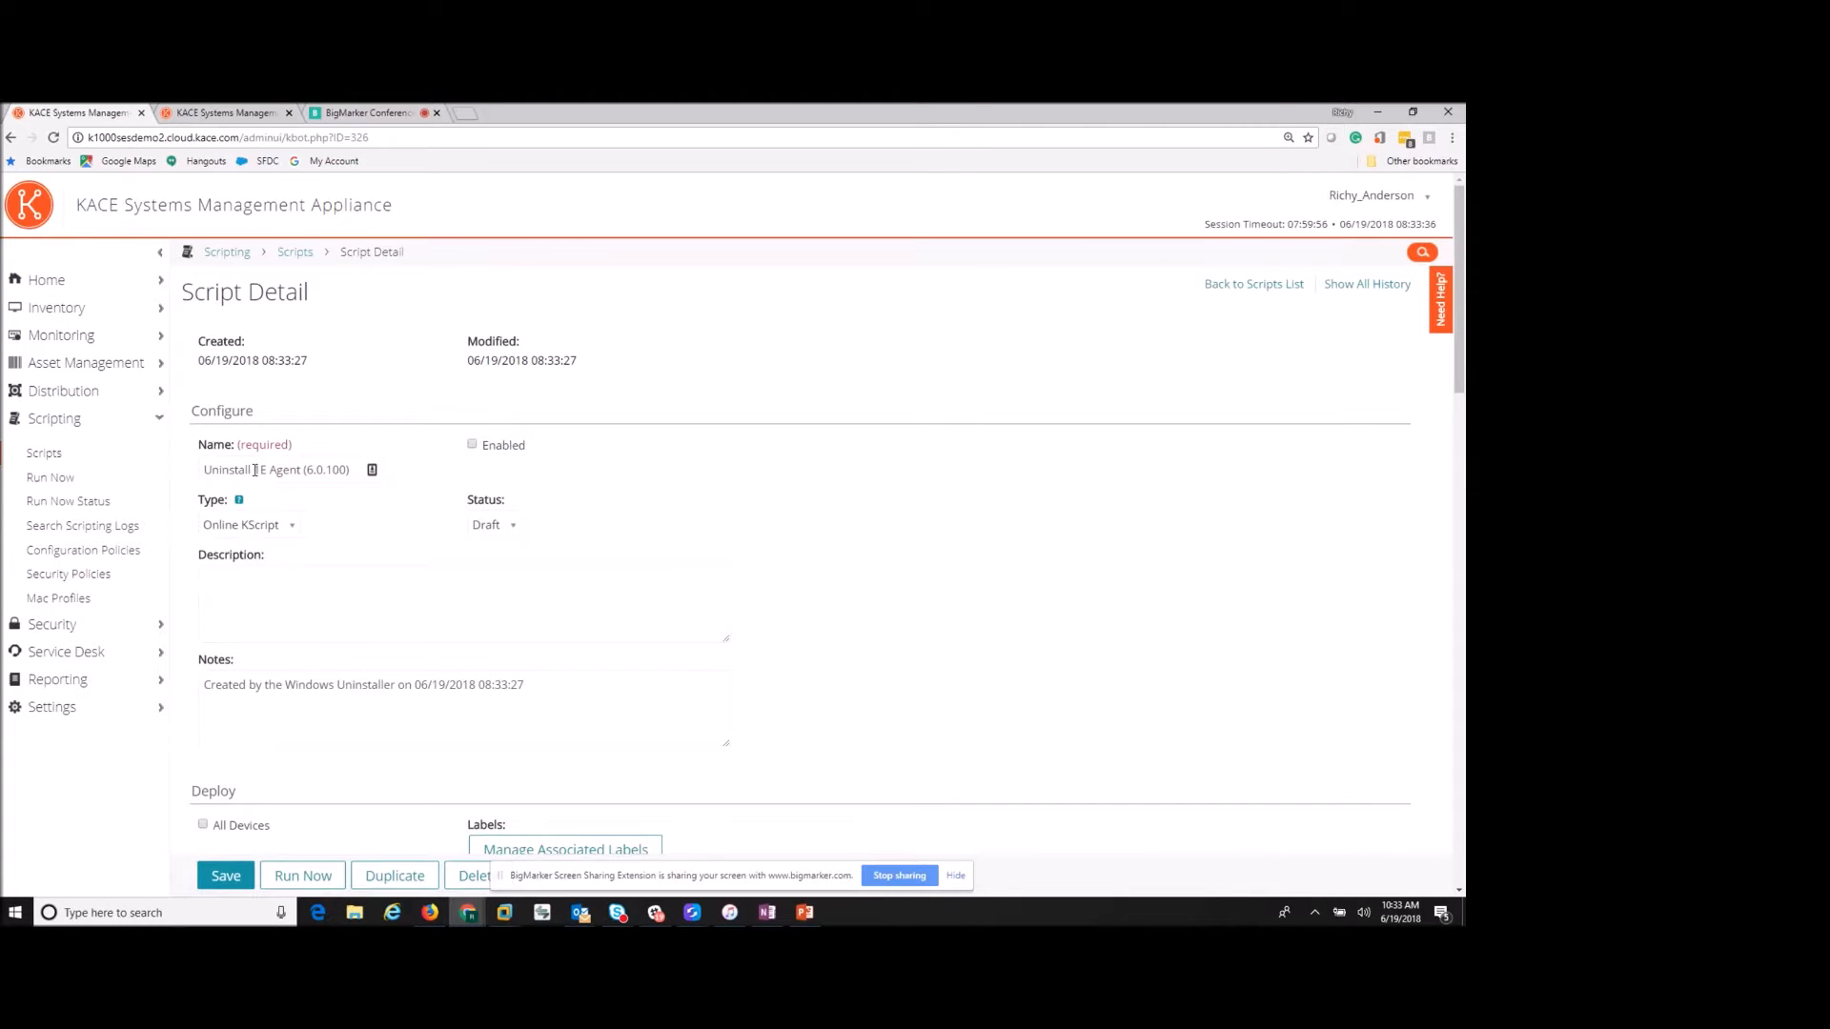
# - Add a laptop and a desktop as the script's target devices, then move down to the Schedule section
pyautogui.scroll(-1, 296, 514)
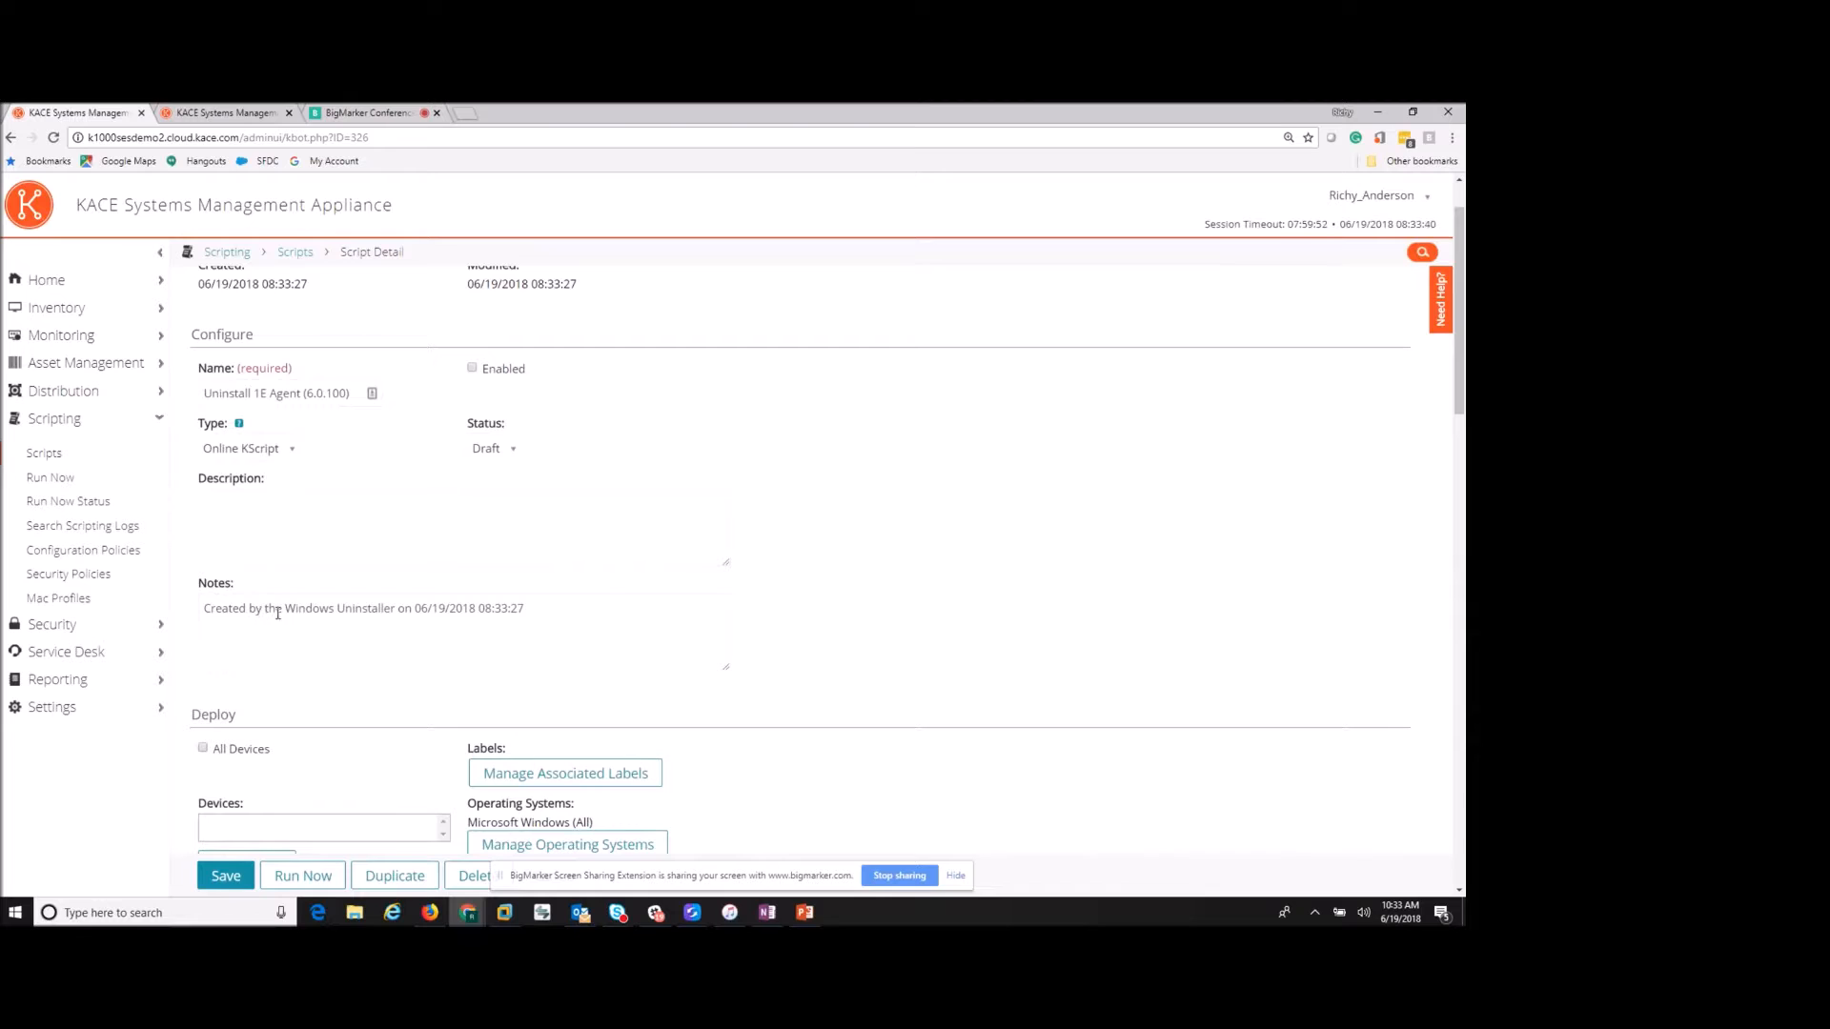
pyautogui.scroll(-4, 388, 609)
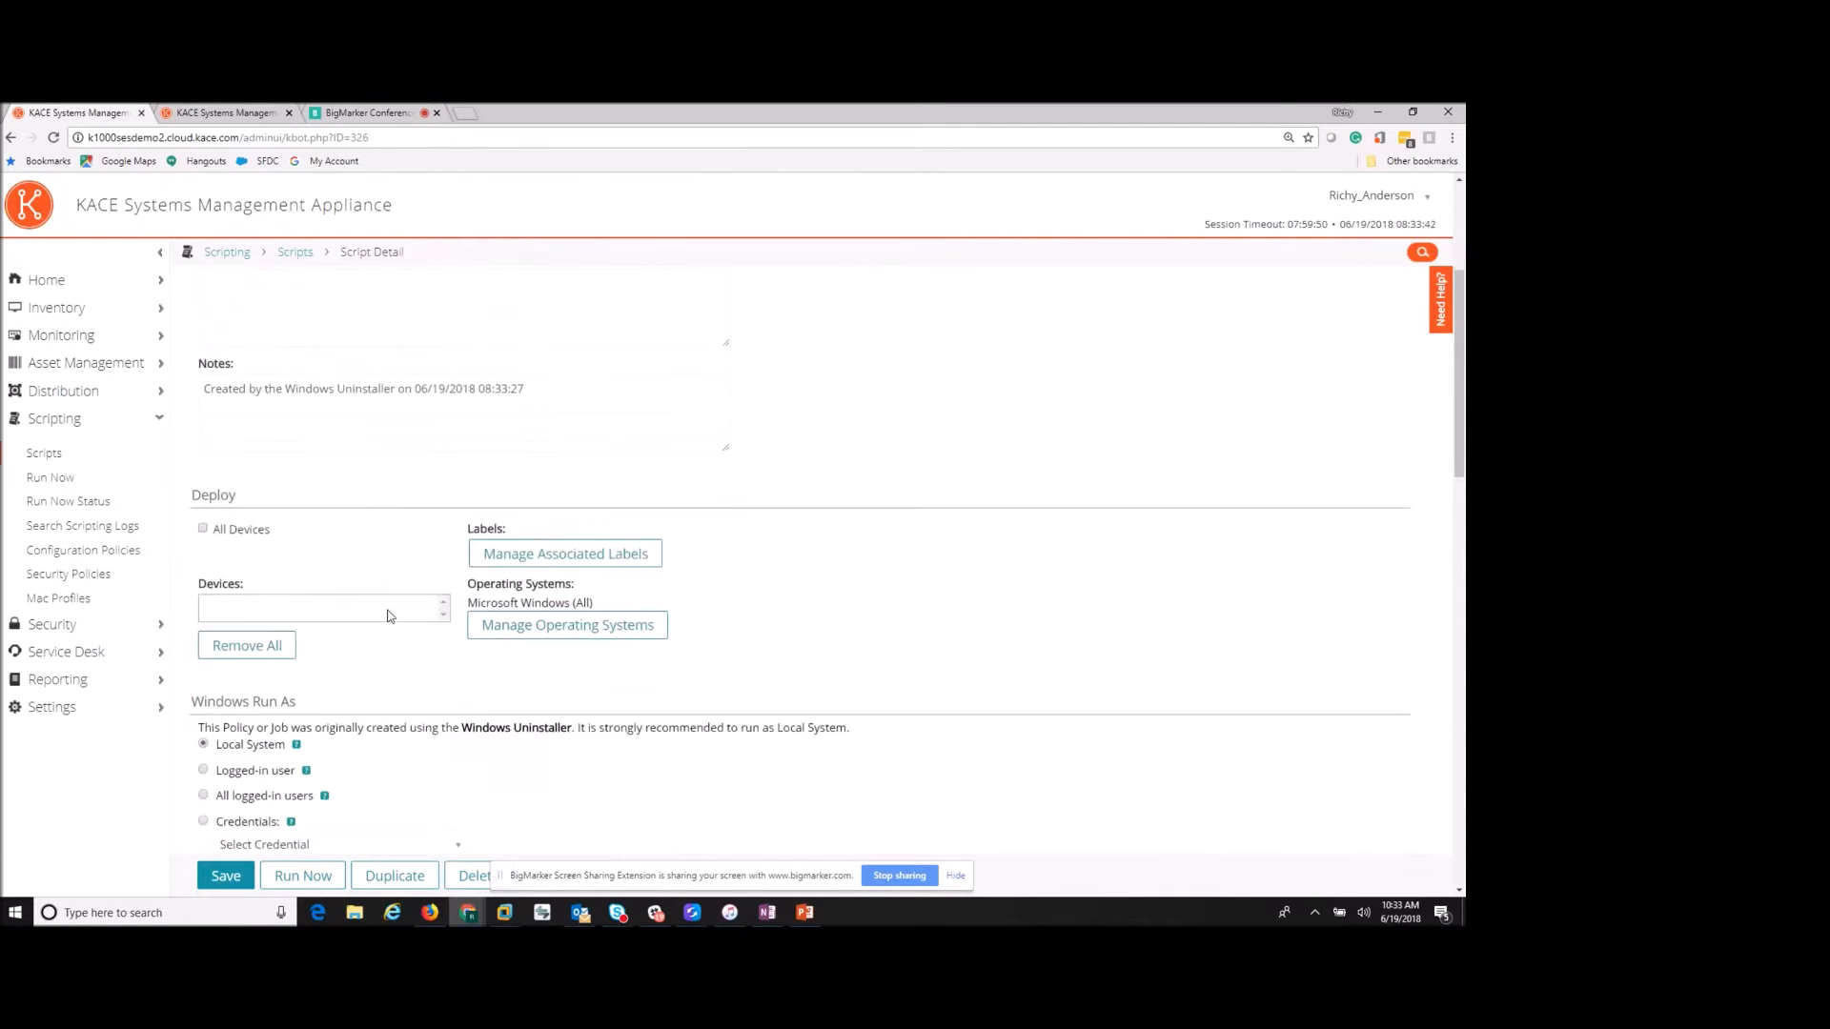
pyautogui.click(365, 526)
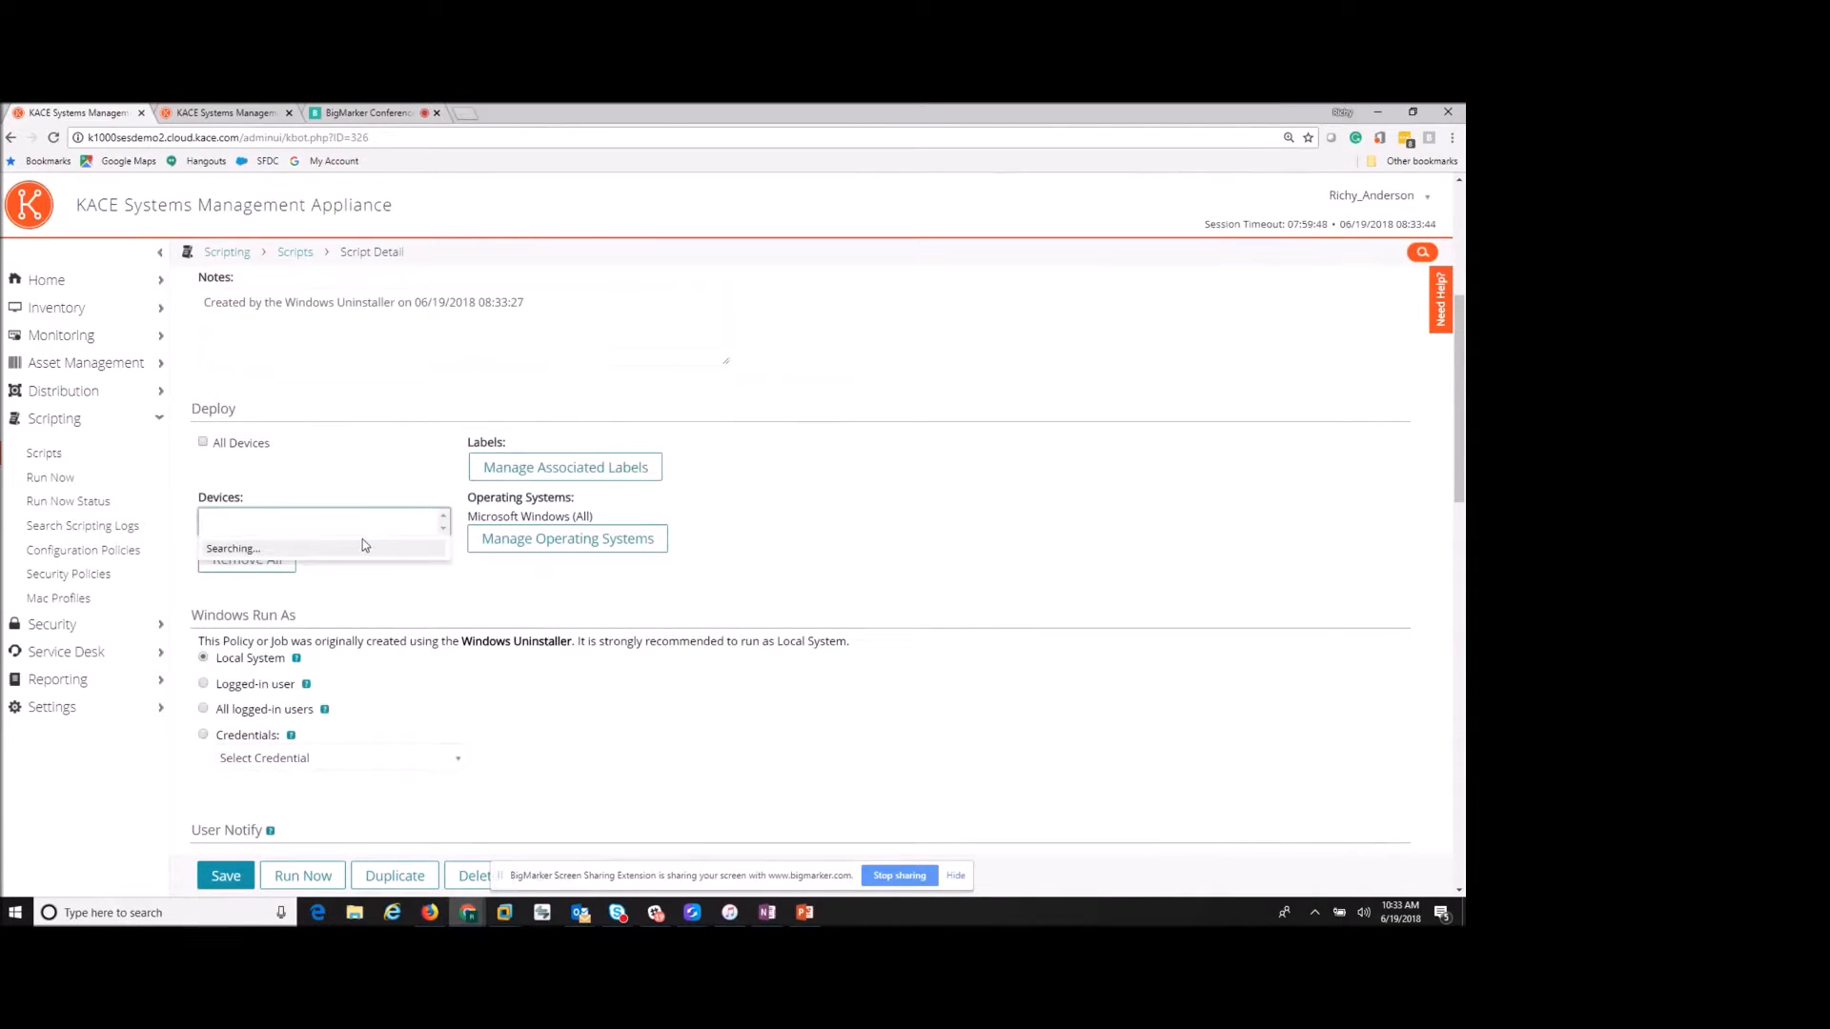
pyautogui.click(246, 602)
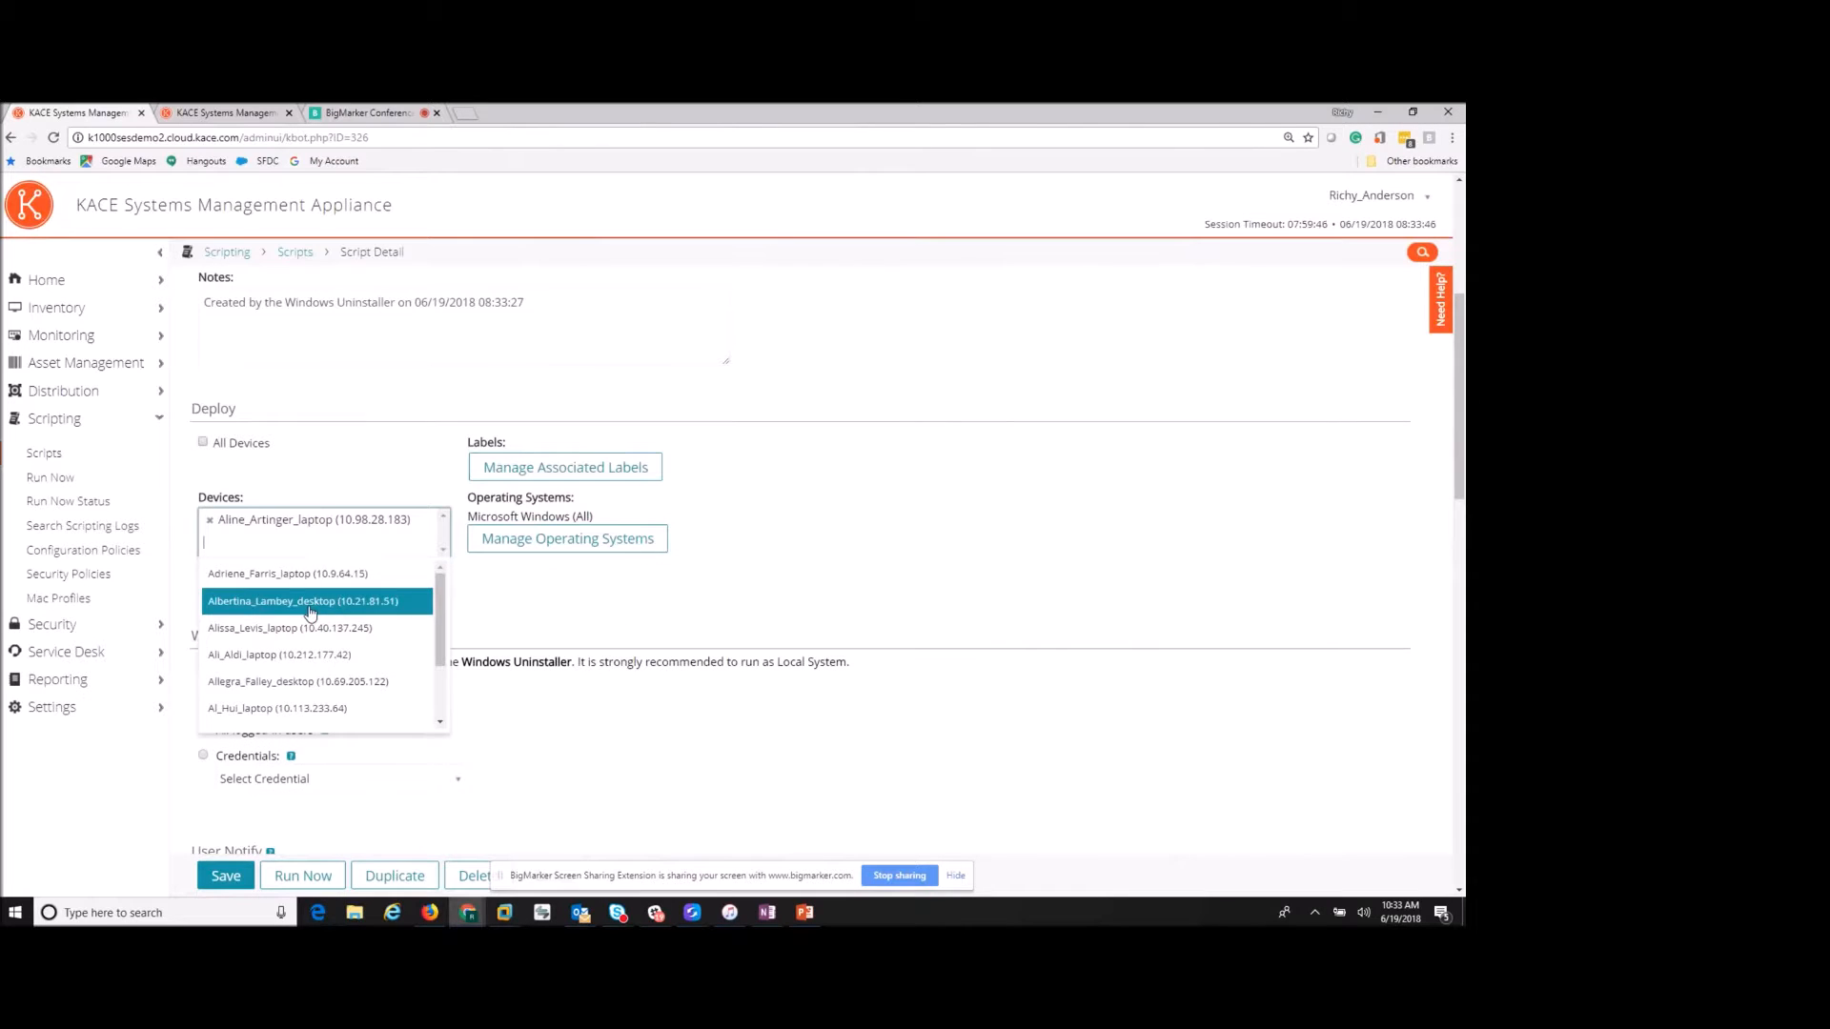
pyautogui.click(246, 682)
pyautogui.click(515, 606)
pyautogui.scroll(-2, 514, 606)
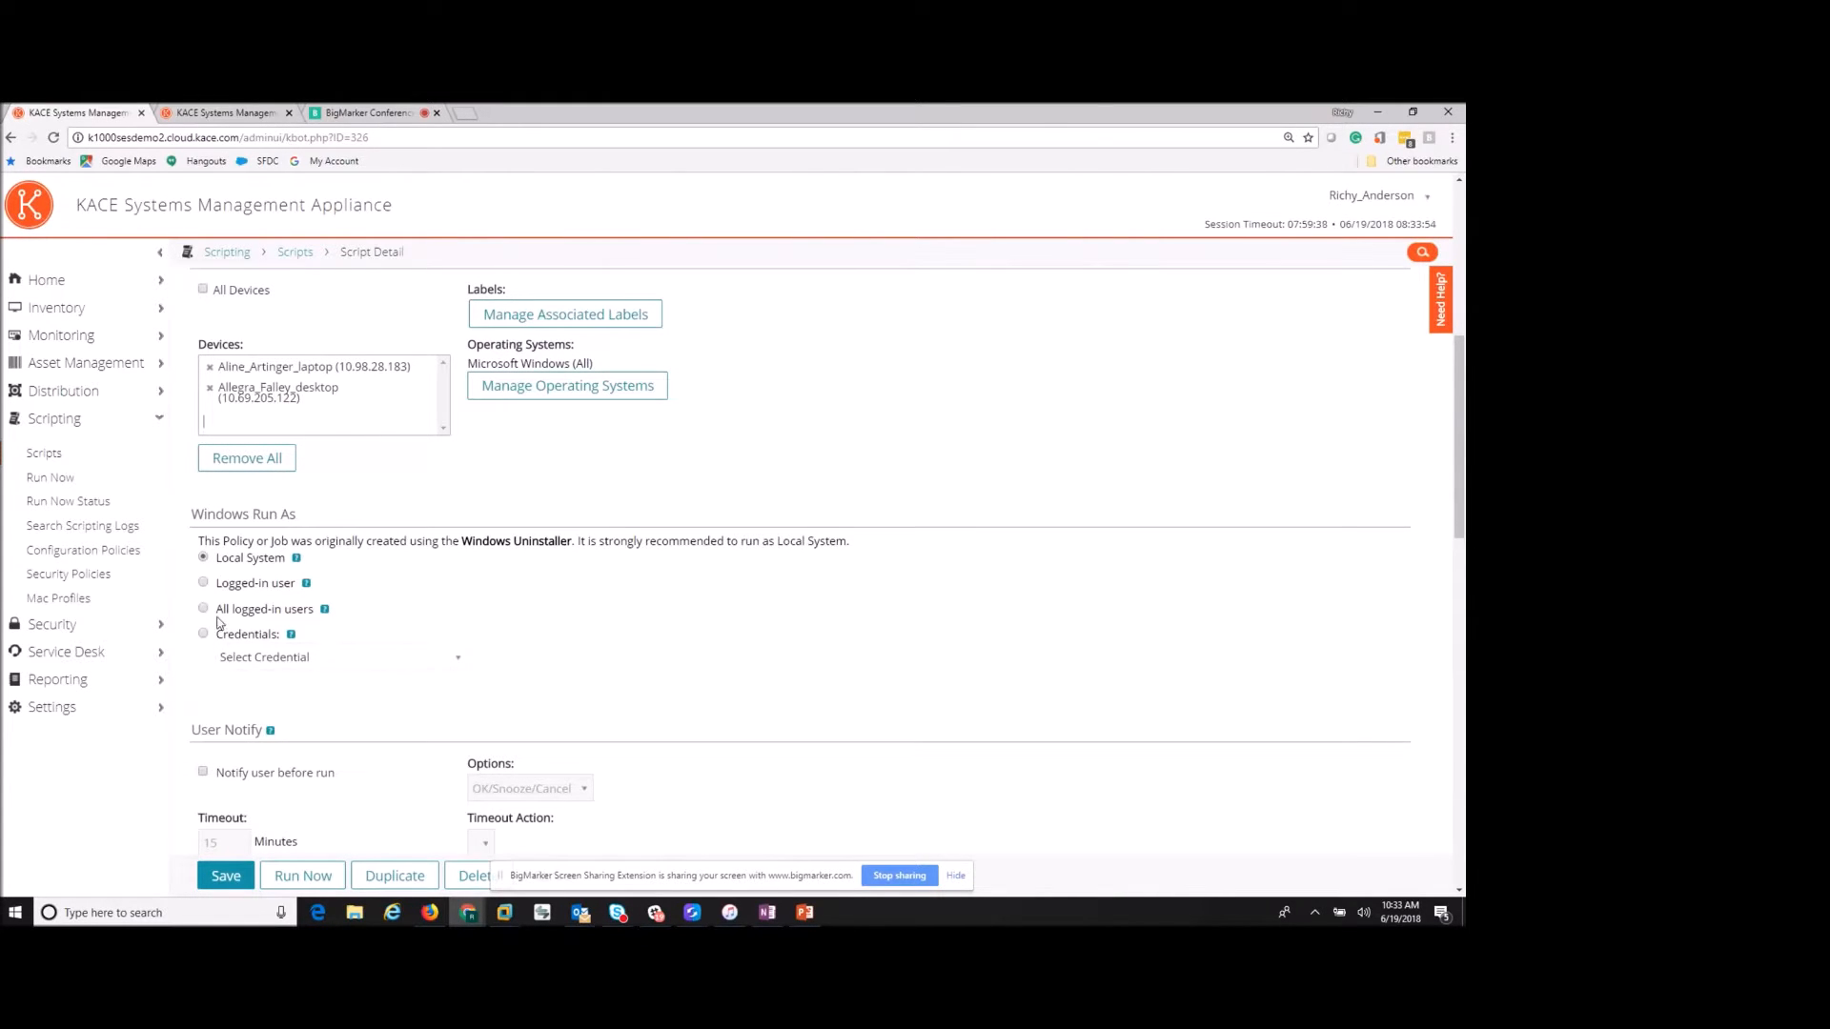
pyautogui.scroll(-4, 536, 641)
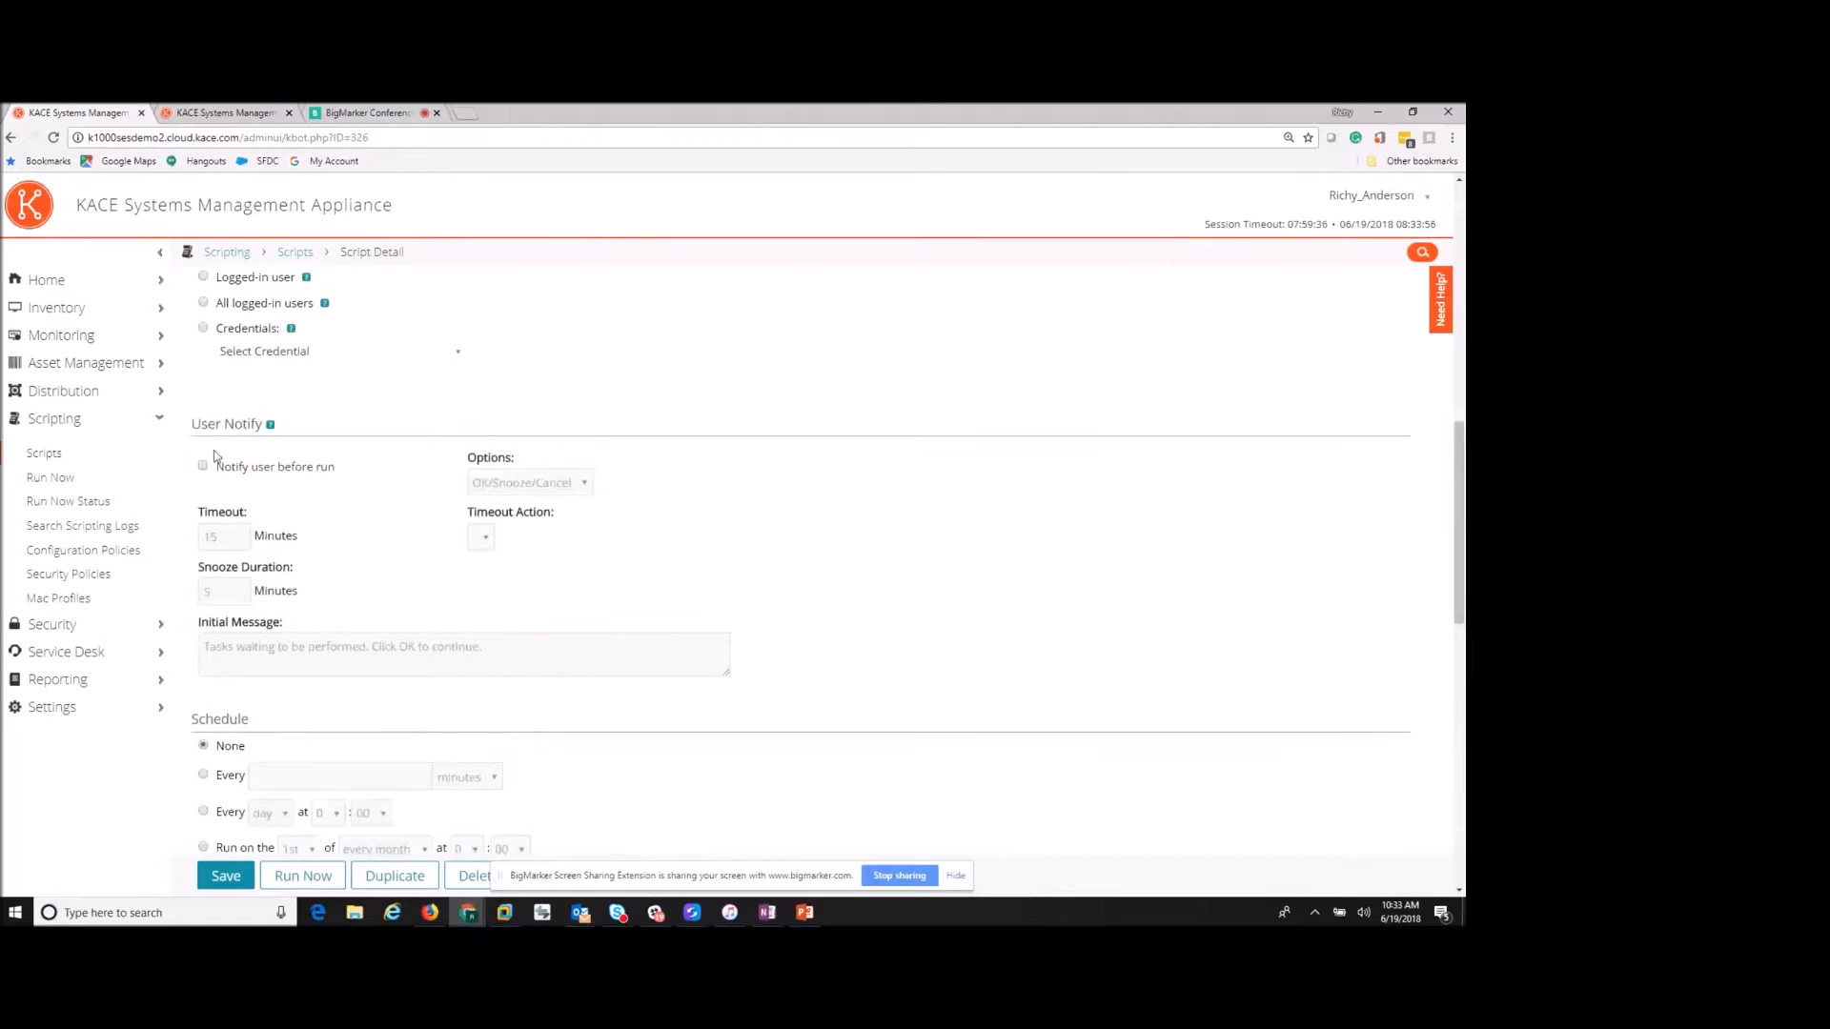
pyautogui.scroll(-3, 338, 557)
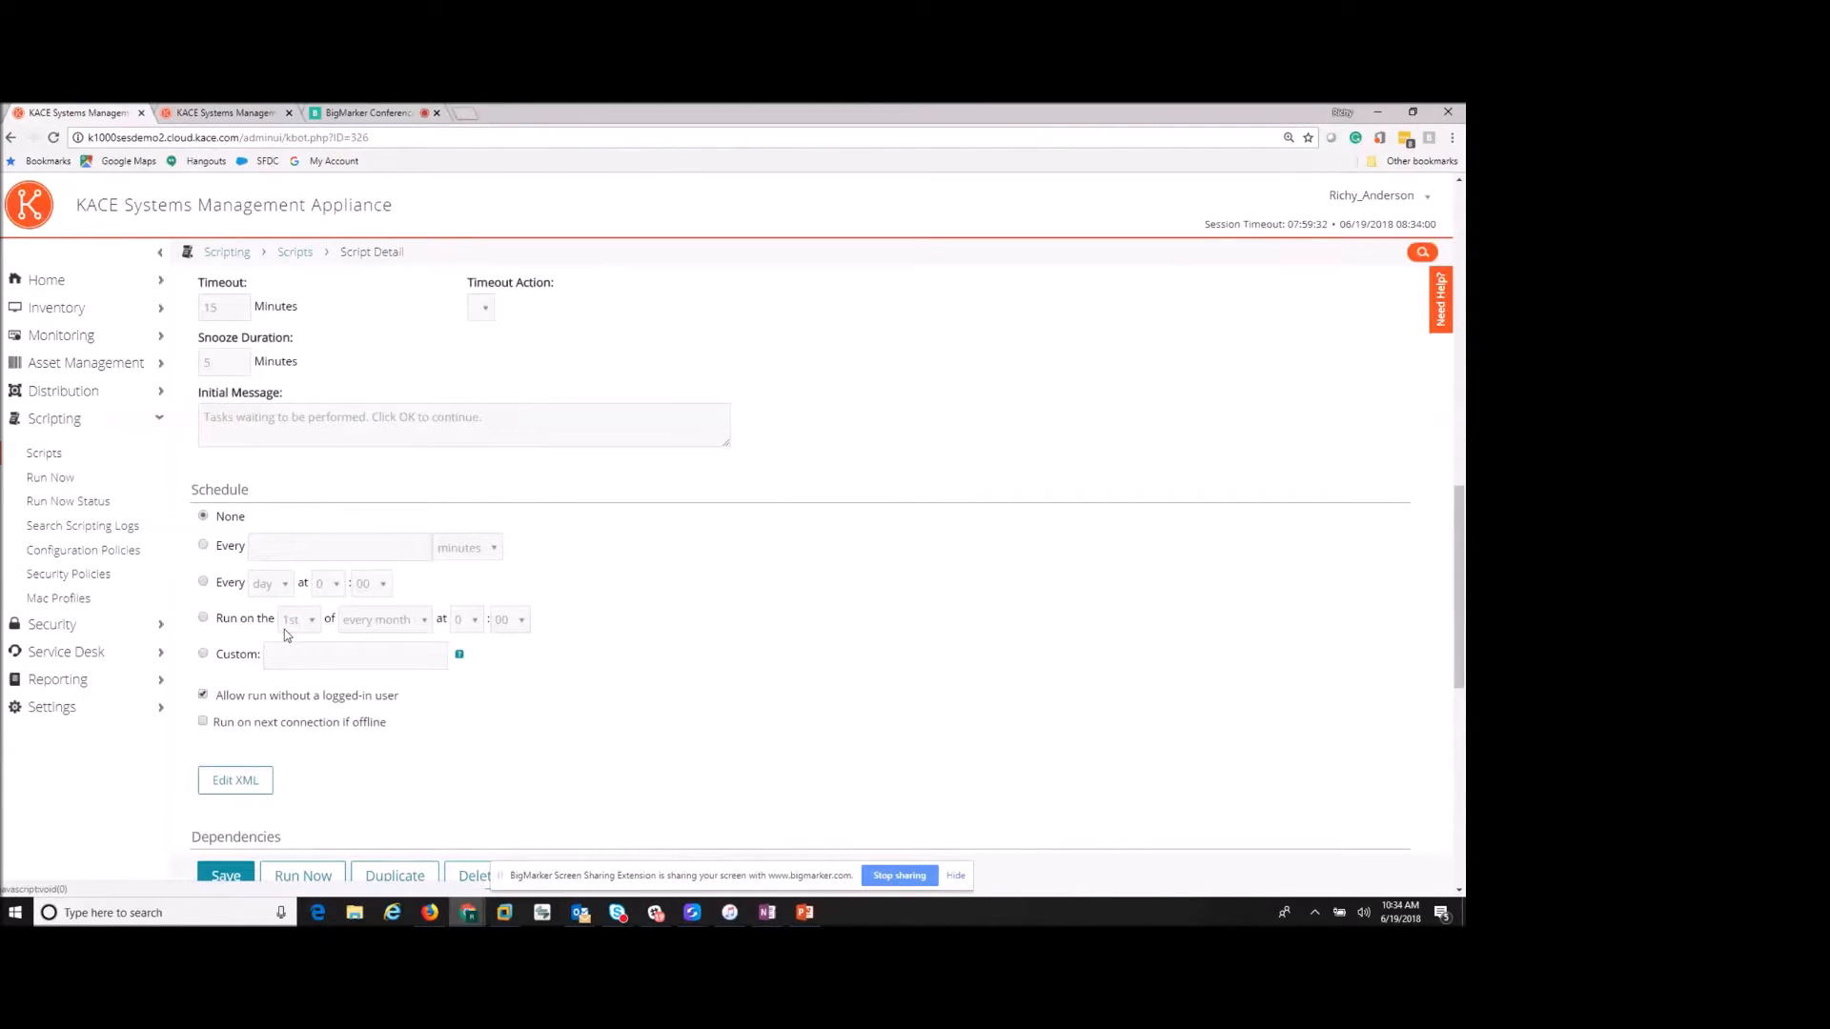
pyautogui.scroll(-1, 284, 628)
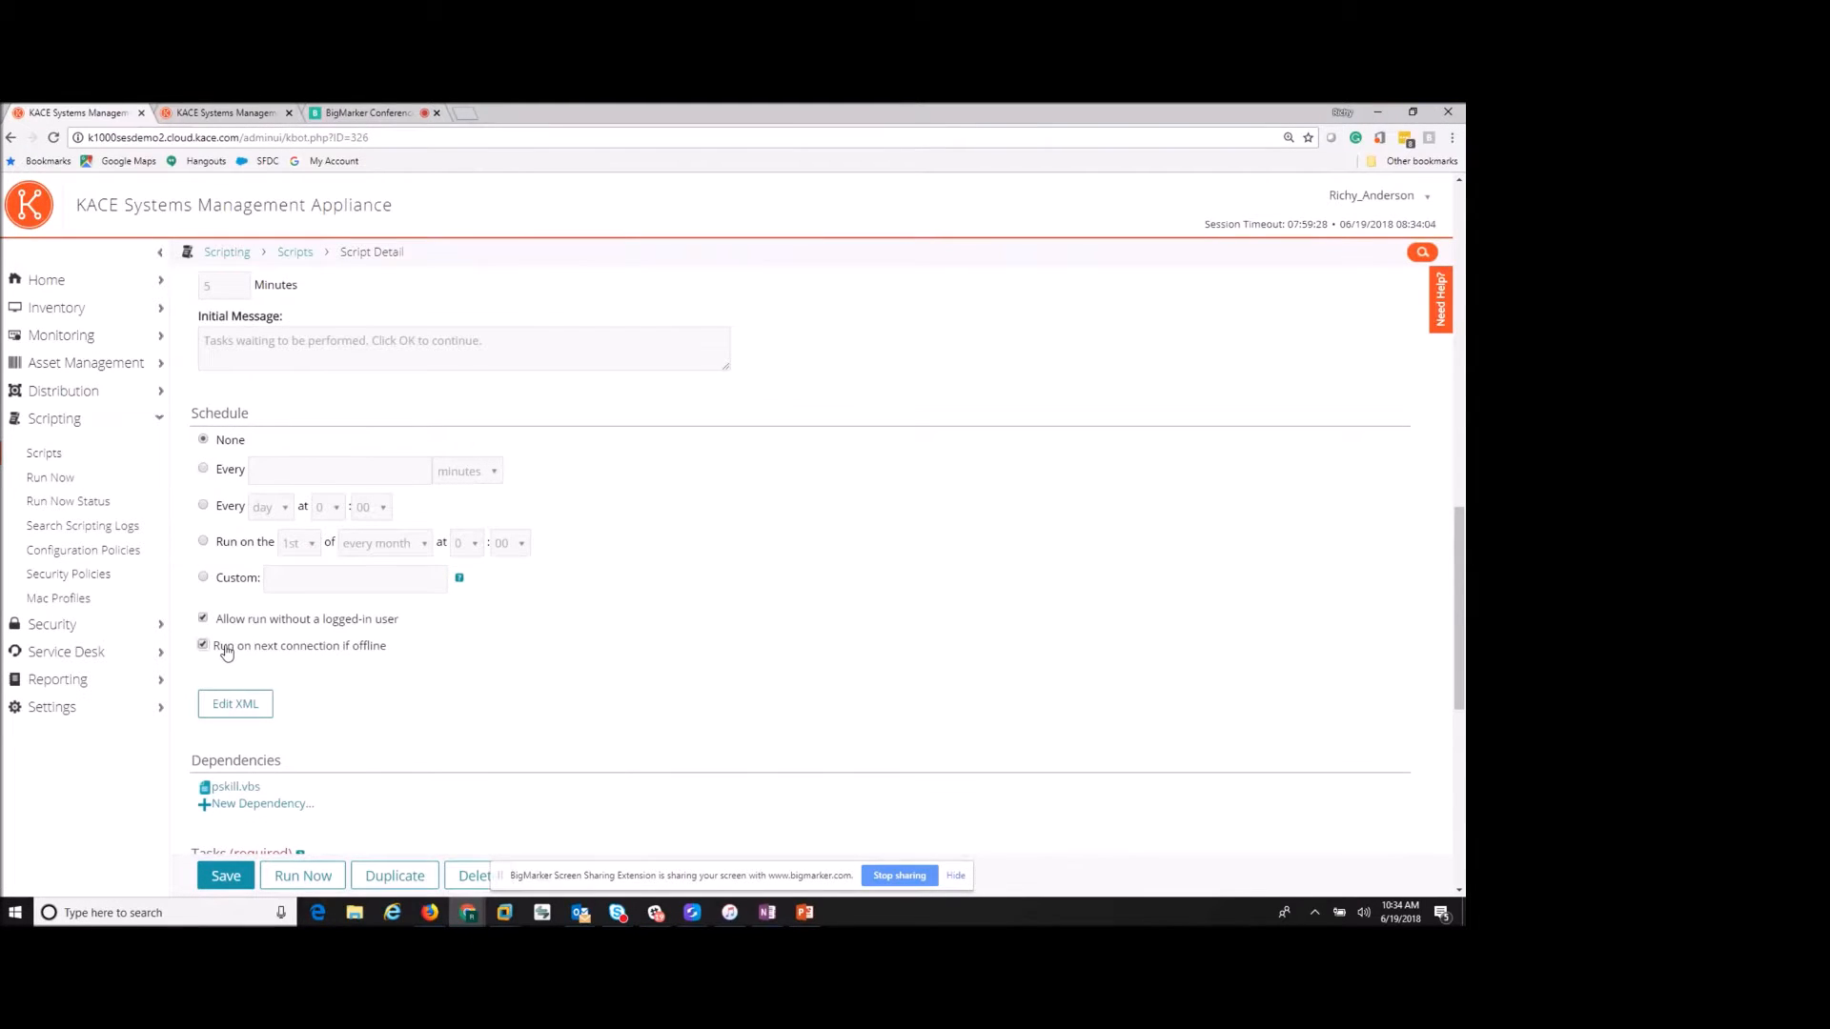
pyautogui.scroll(-3, 323, 679)
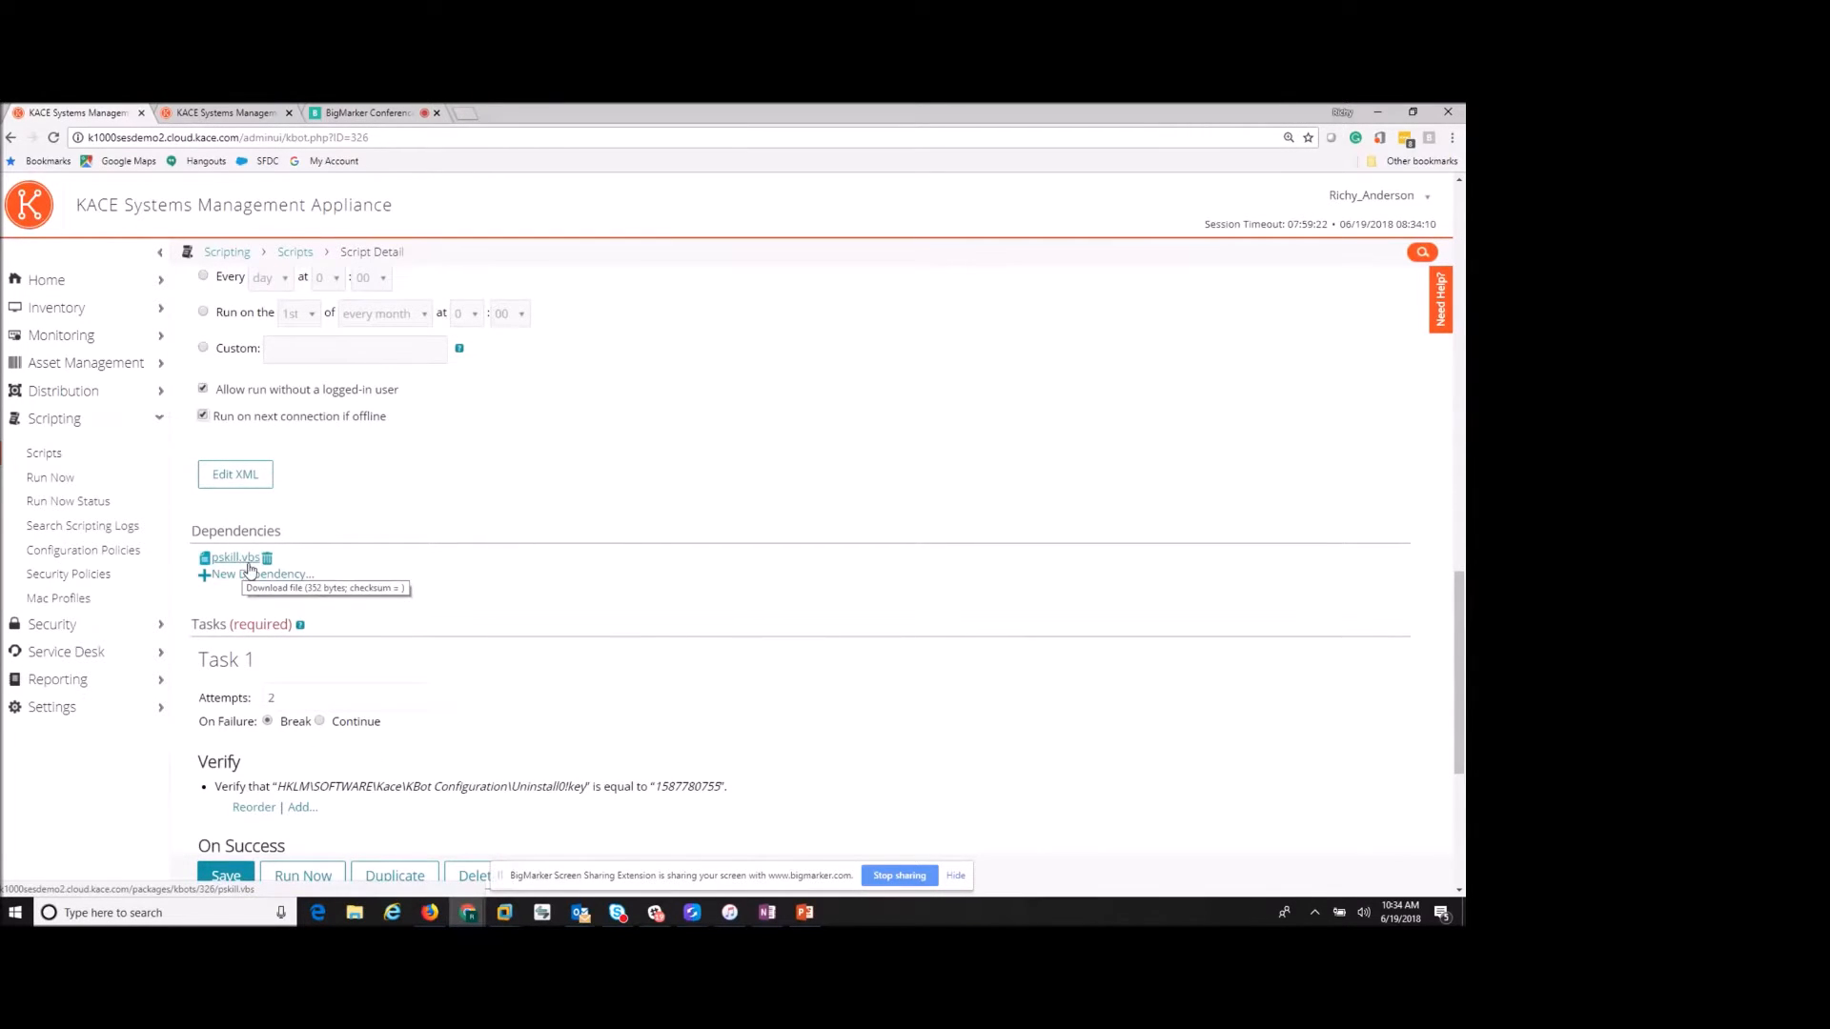
pyautogui.scroll(-3, 477, 576)
pyautogui.moveTo(289, 562)
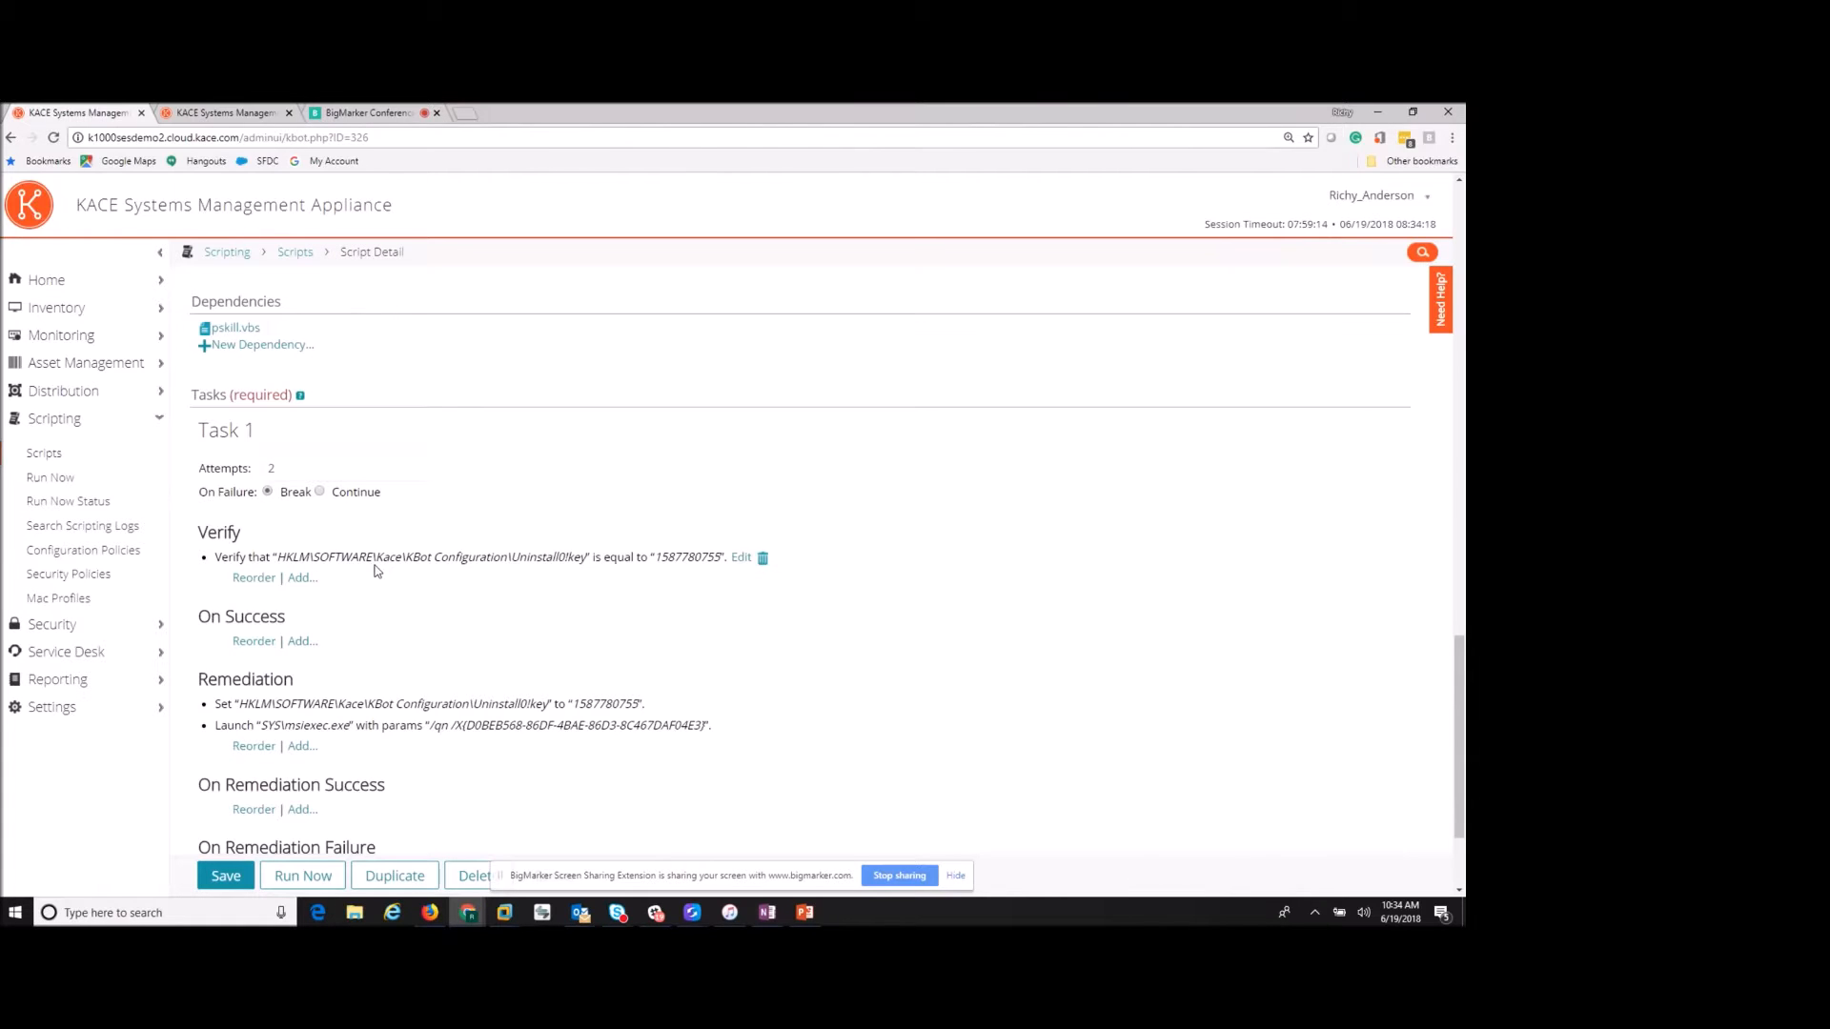
pyautogui.scroll(-1, 377, 571)
pyautogui.scroll(-1, 377, 572)
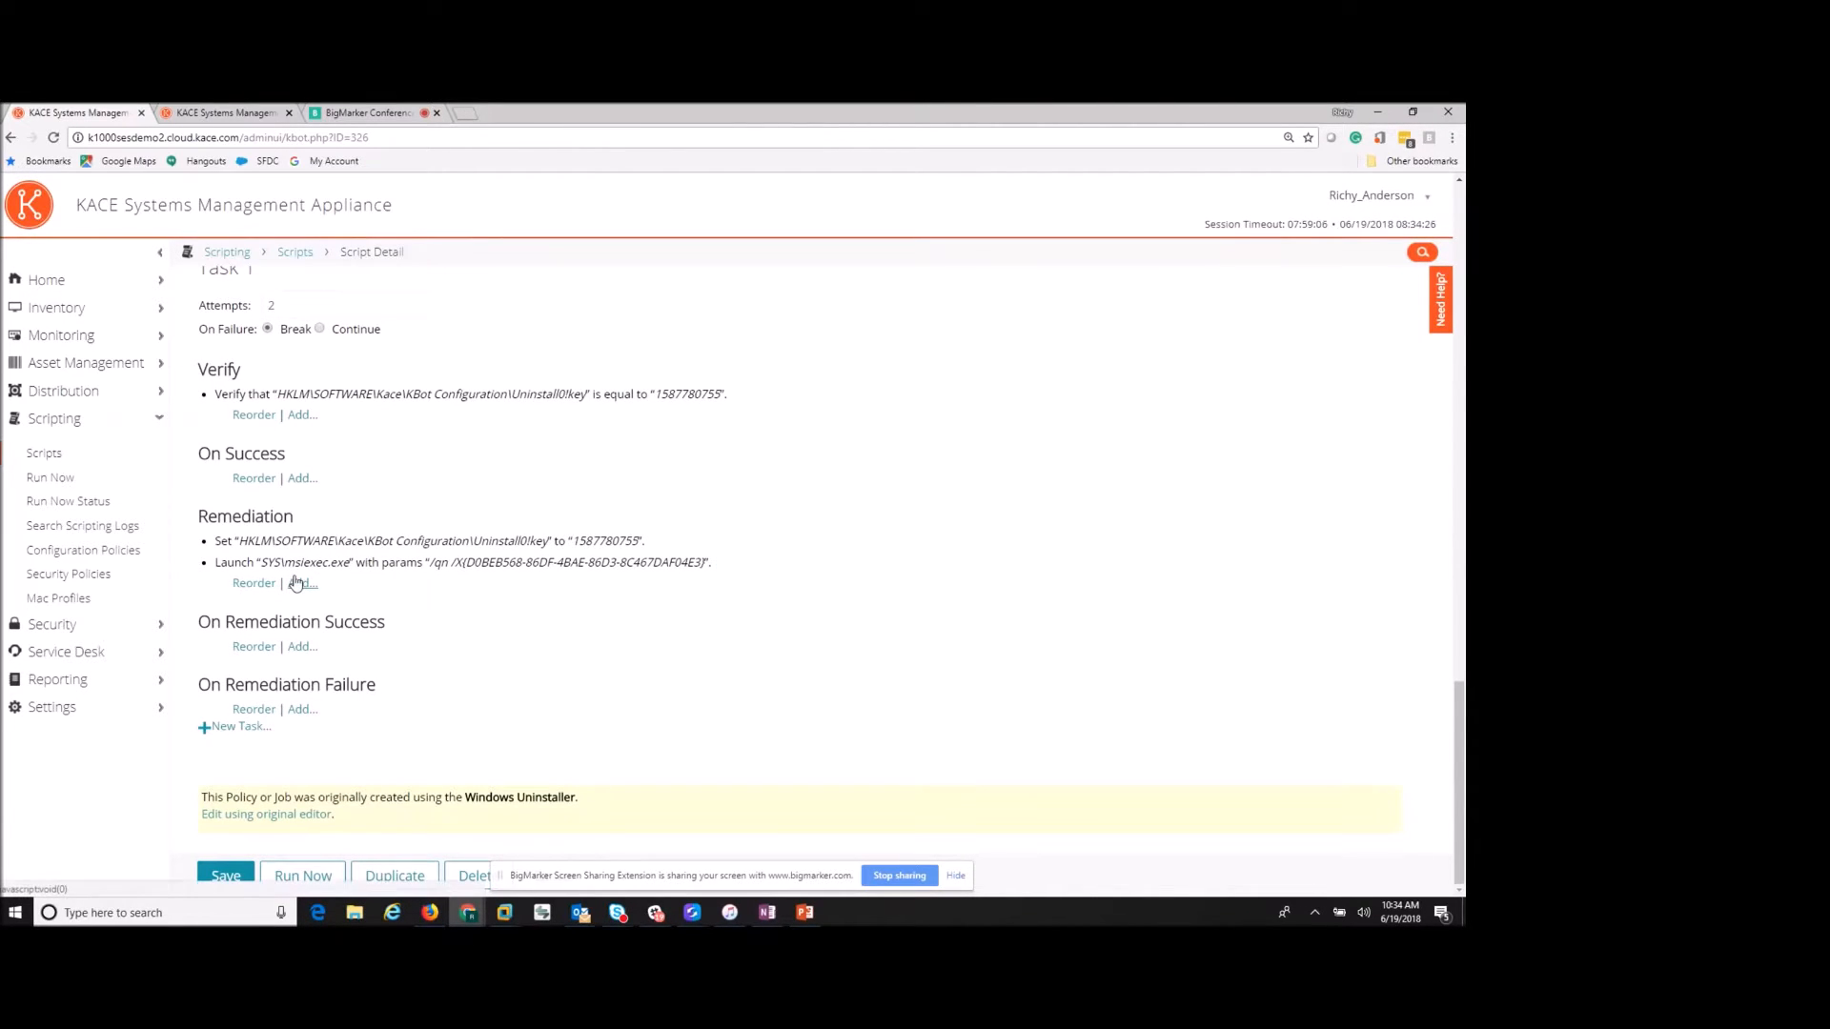
pyautogui.scroll(1, 339, 569)
pyautogui.scroll(3, 341, 564)
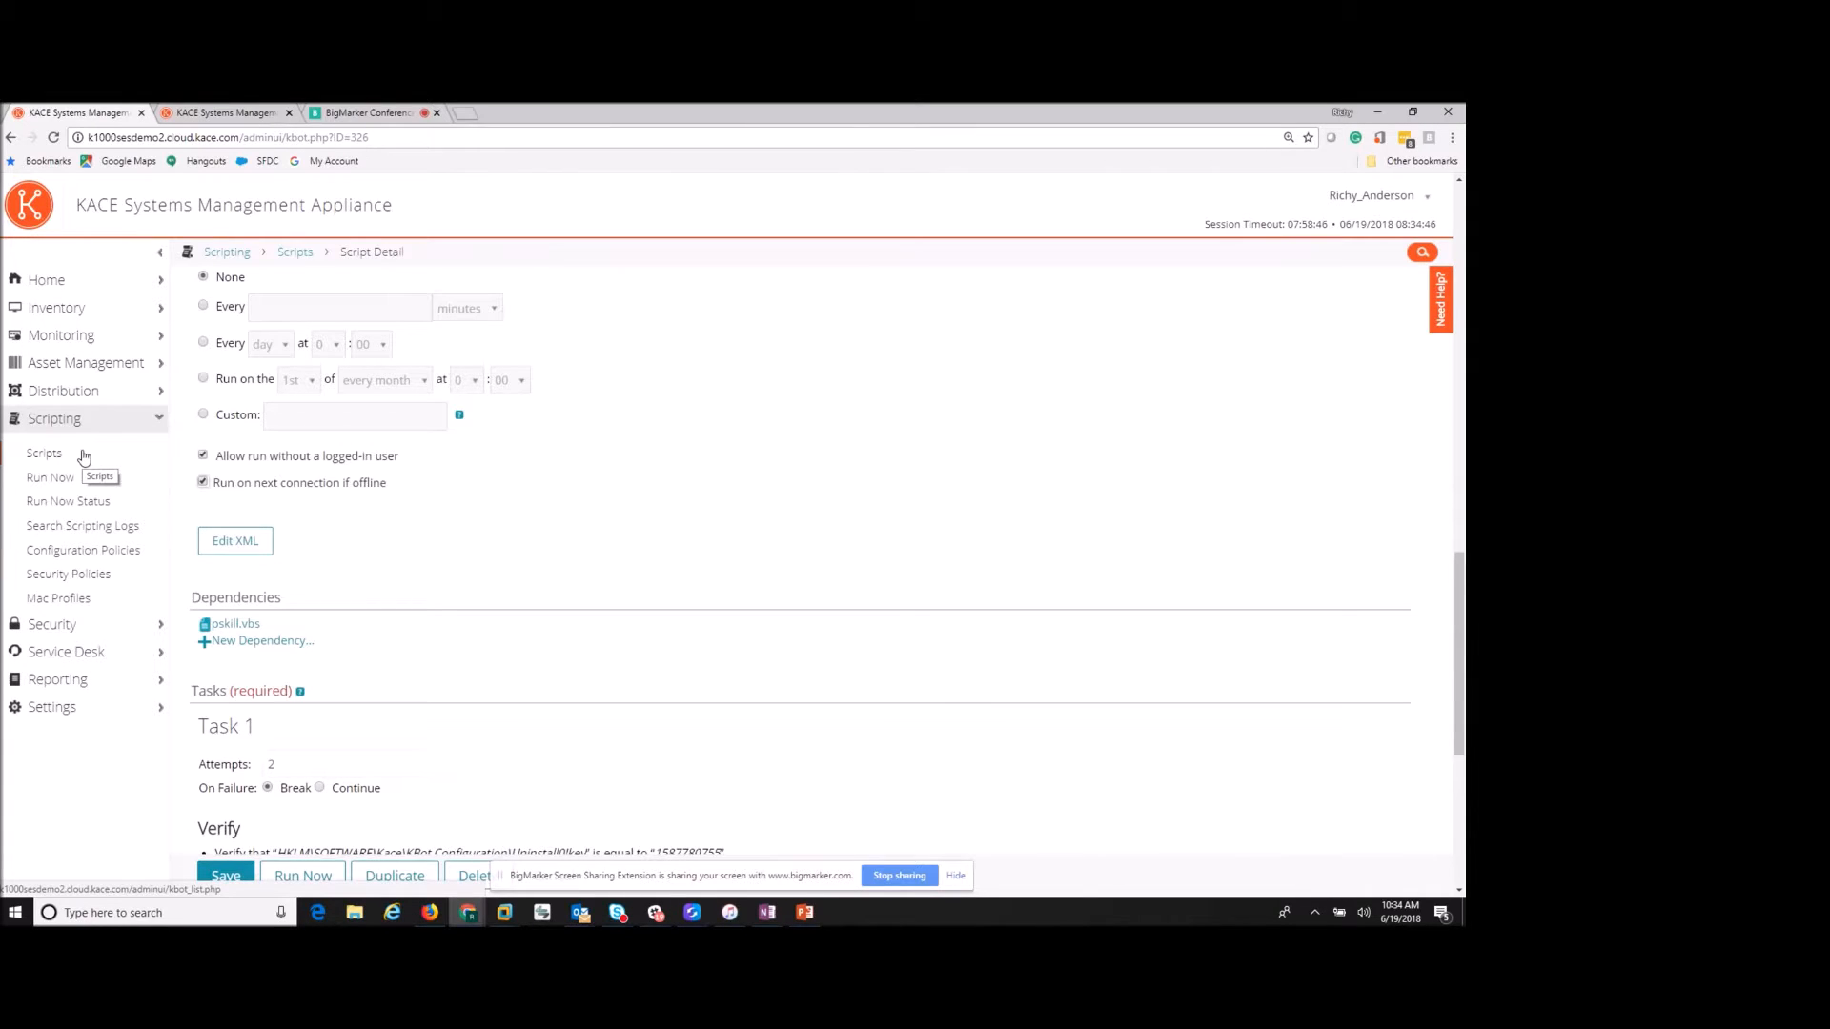
# - Go to Security, discard the unsaved script changes, and open Patch Subscriptions
pyautogui.click(80, 634)
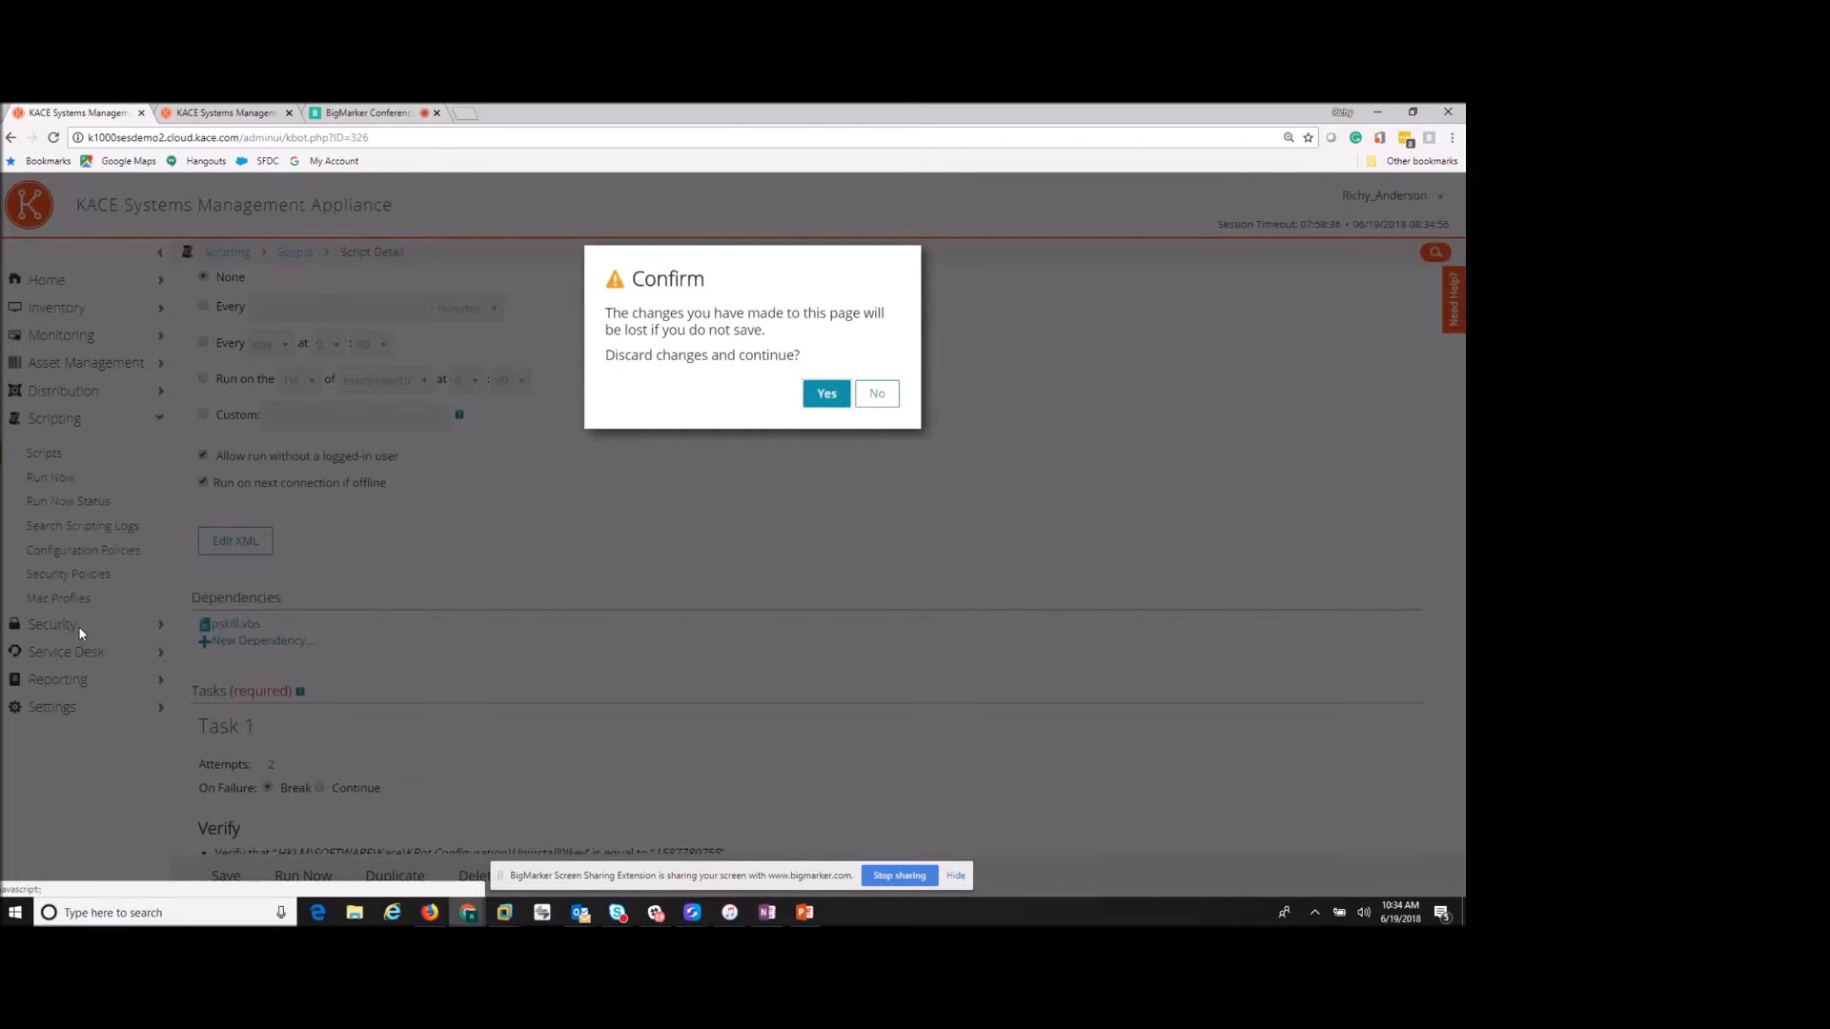
pyautogui.click(826, 395)
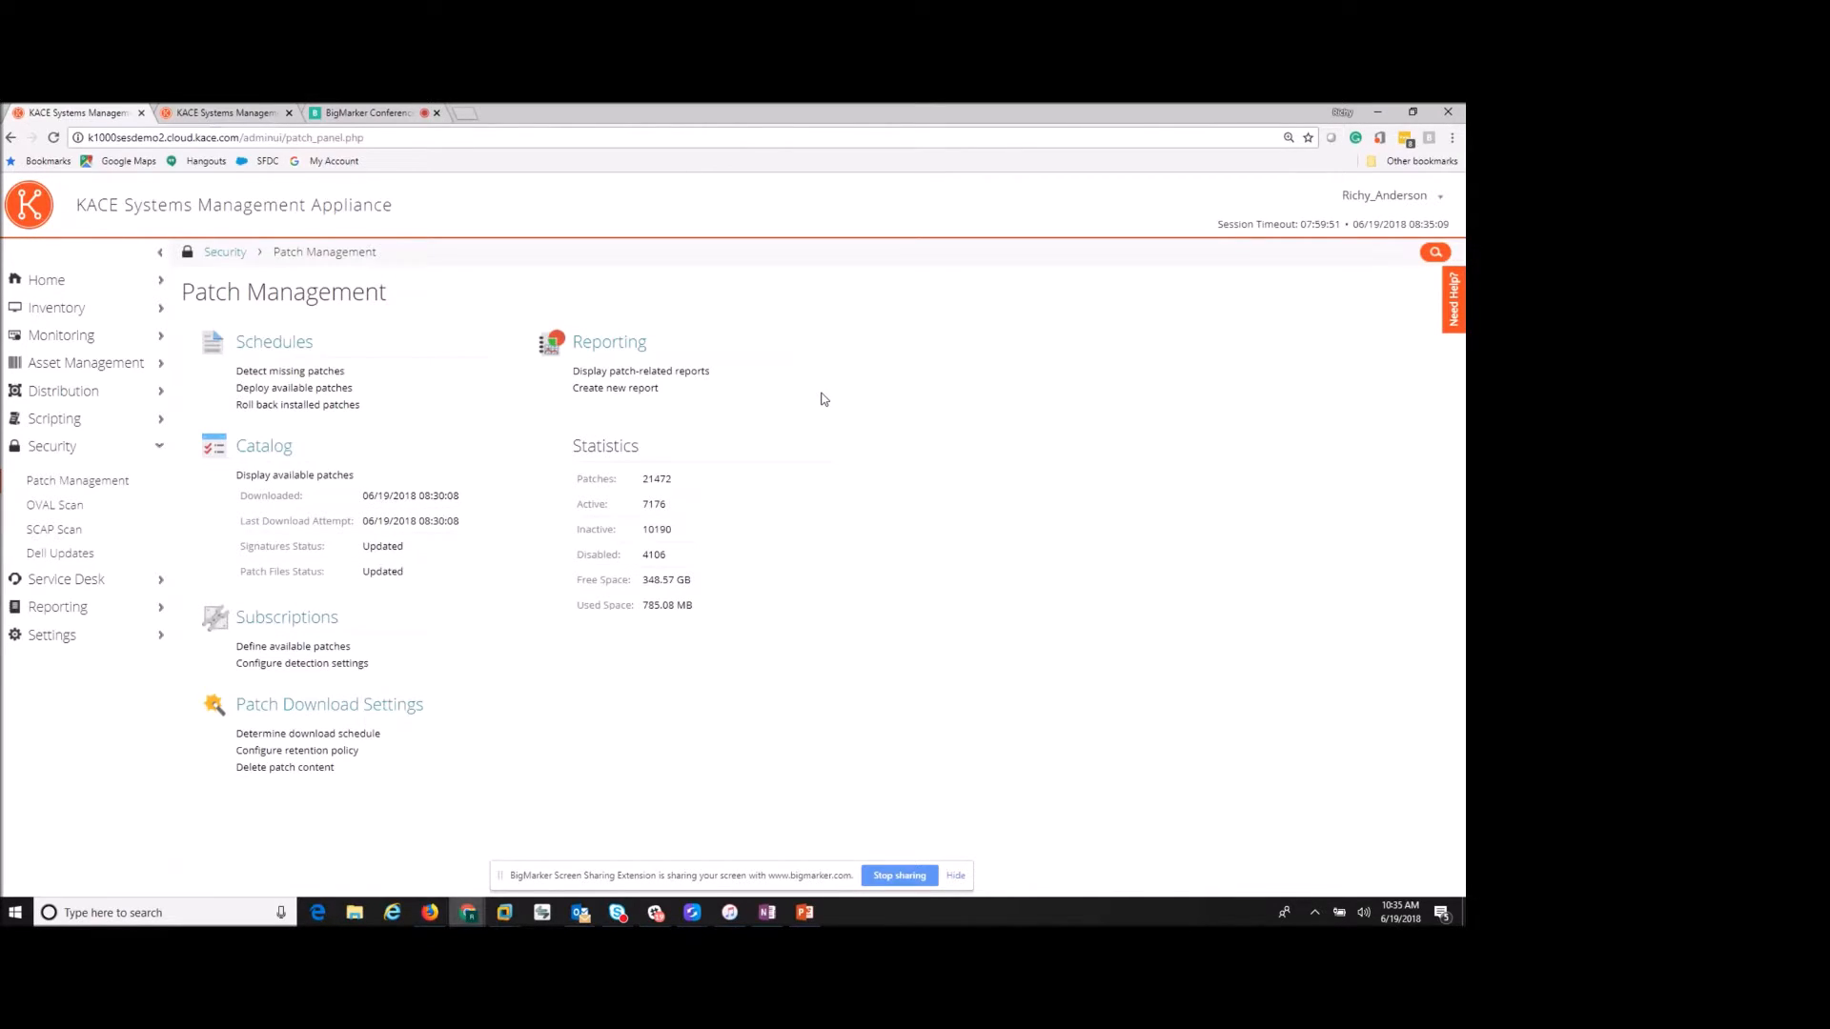
pyautogui.click(265, 624)
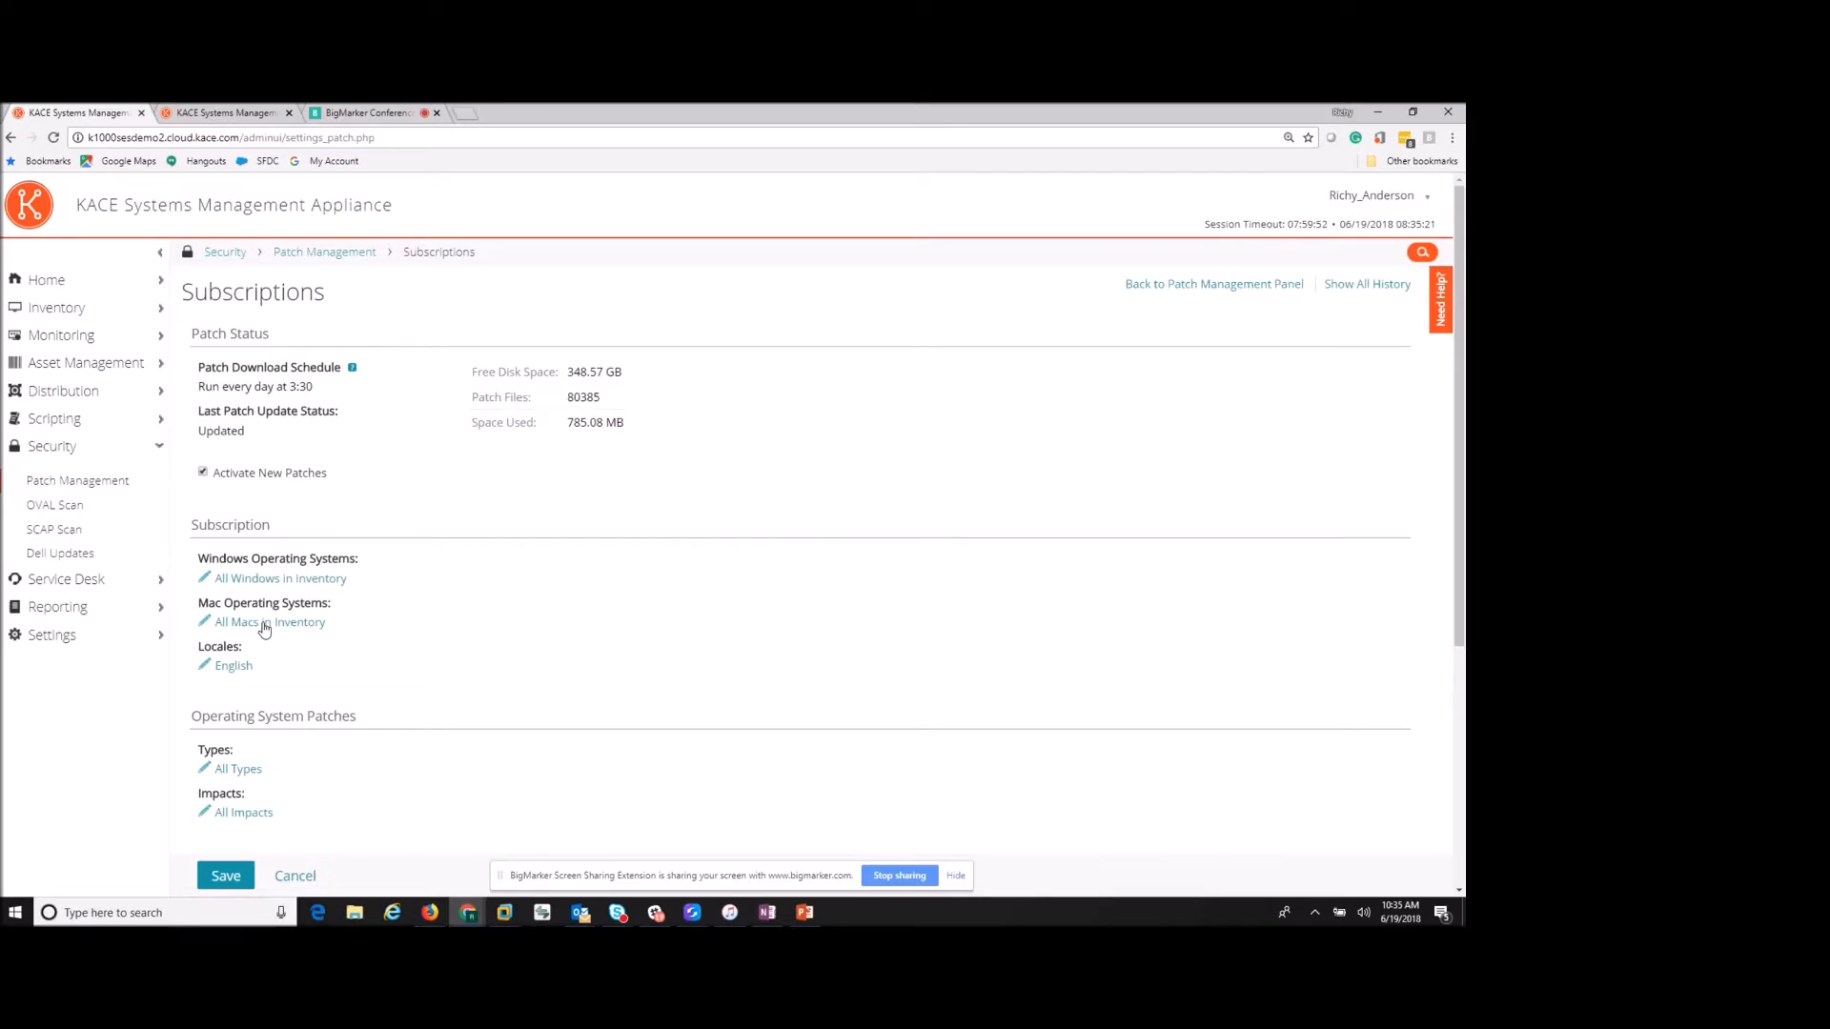
# - Review the application patch Publishers list and cancel it, keeping All Publishers
pyautogui.scroll(-5, 315, 608)
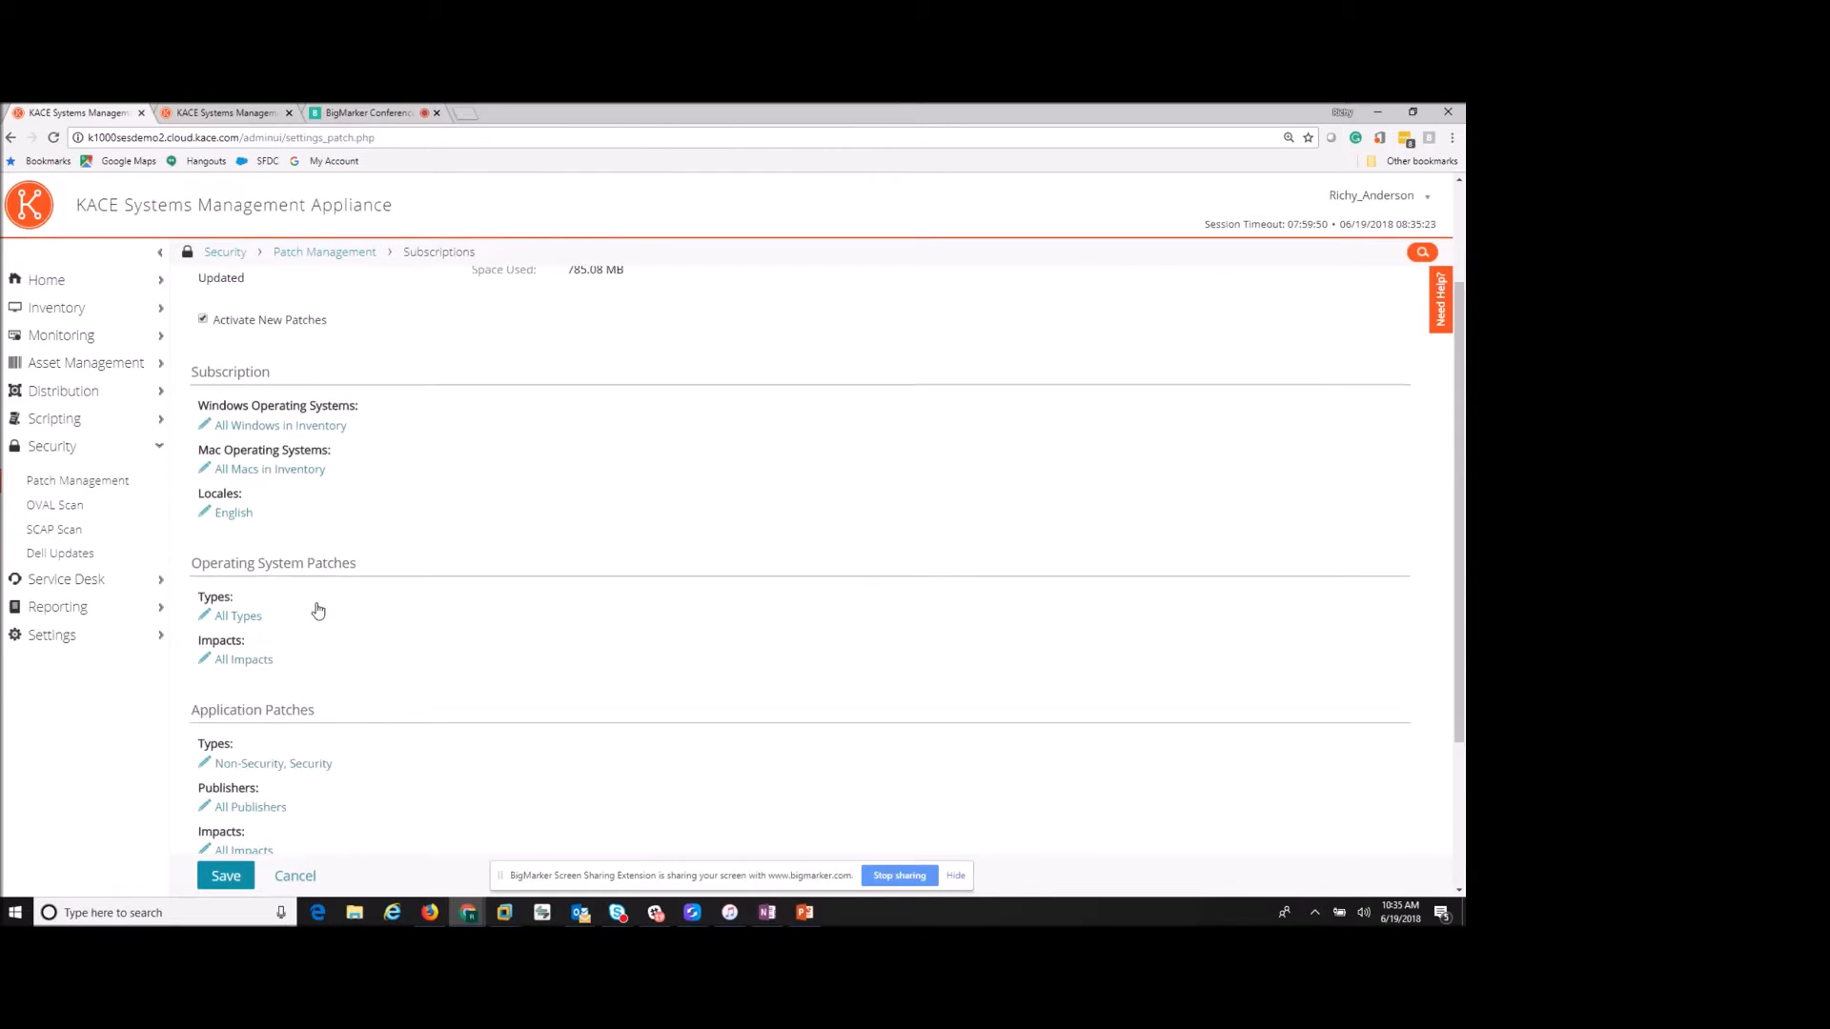
pyautogui.click(241, 656)
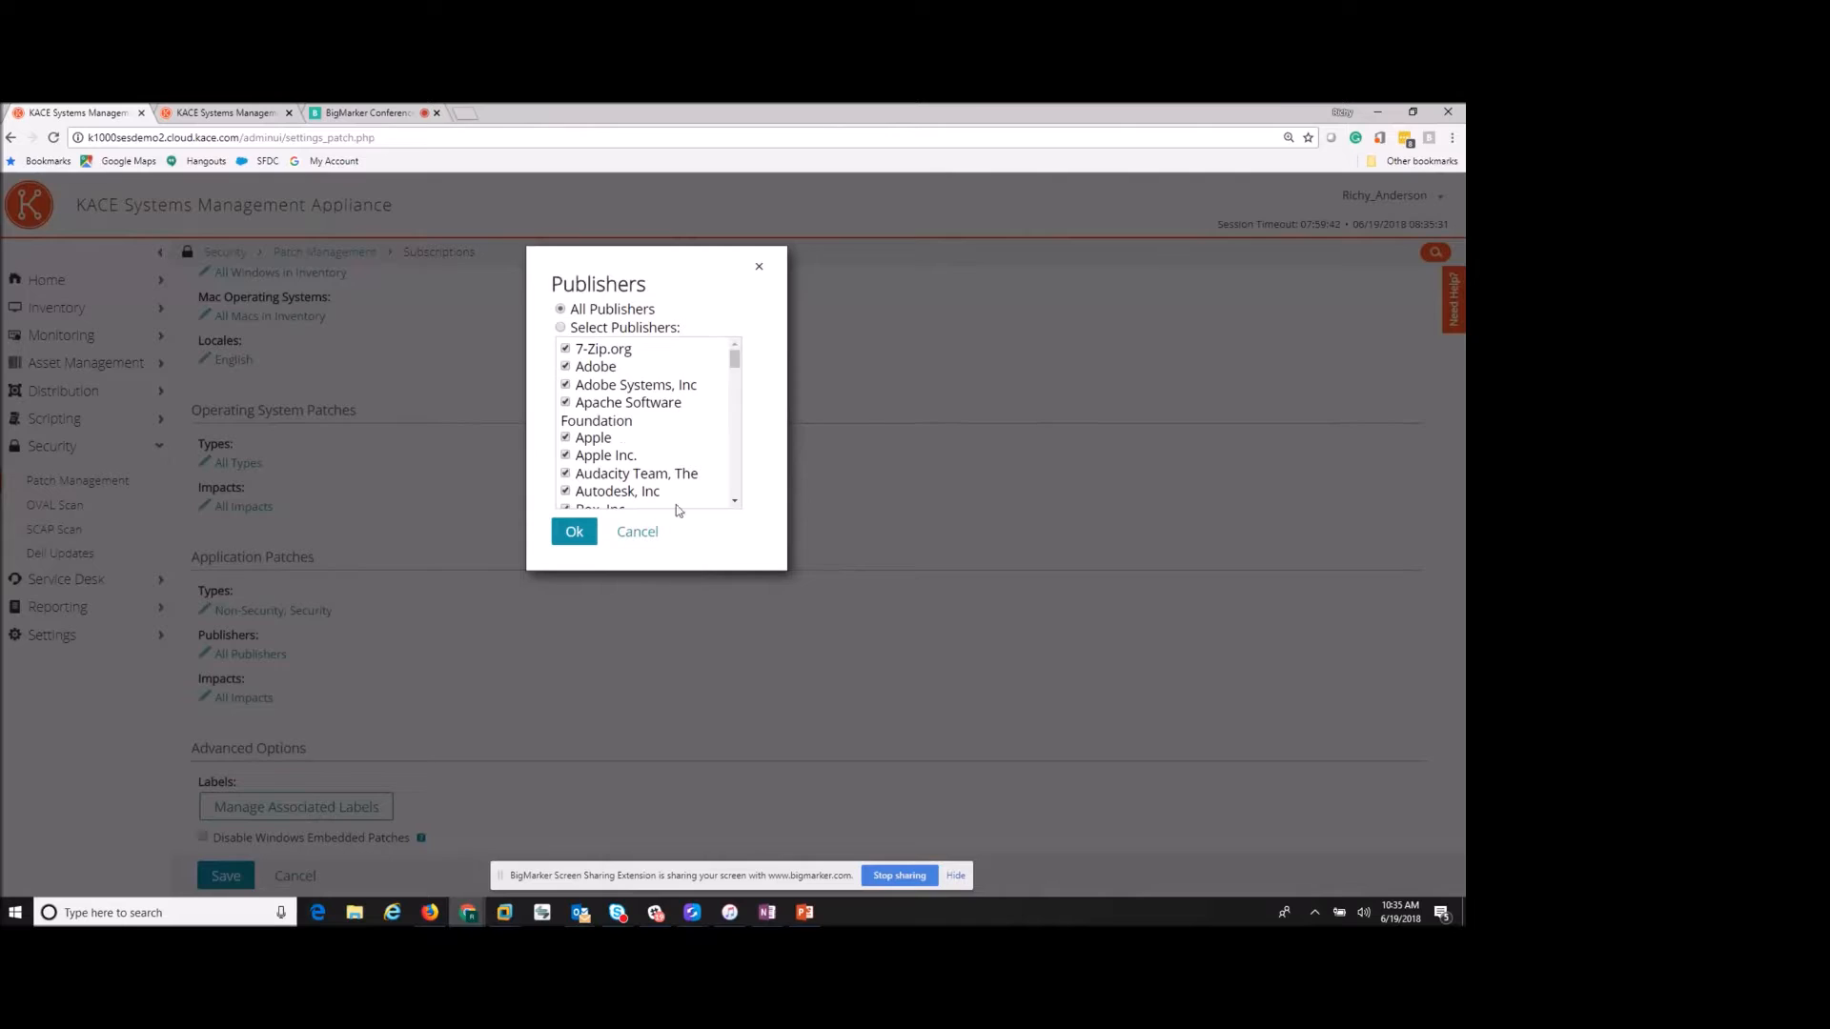
pyautogui.scroll(-3, 623, 399)
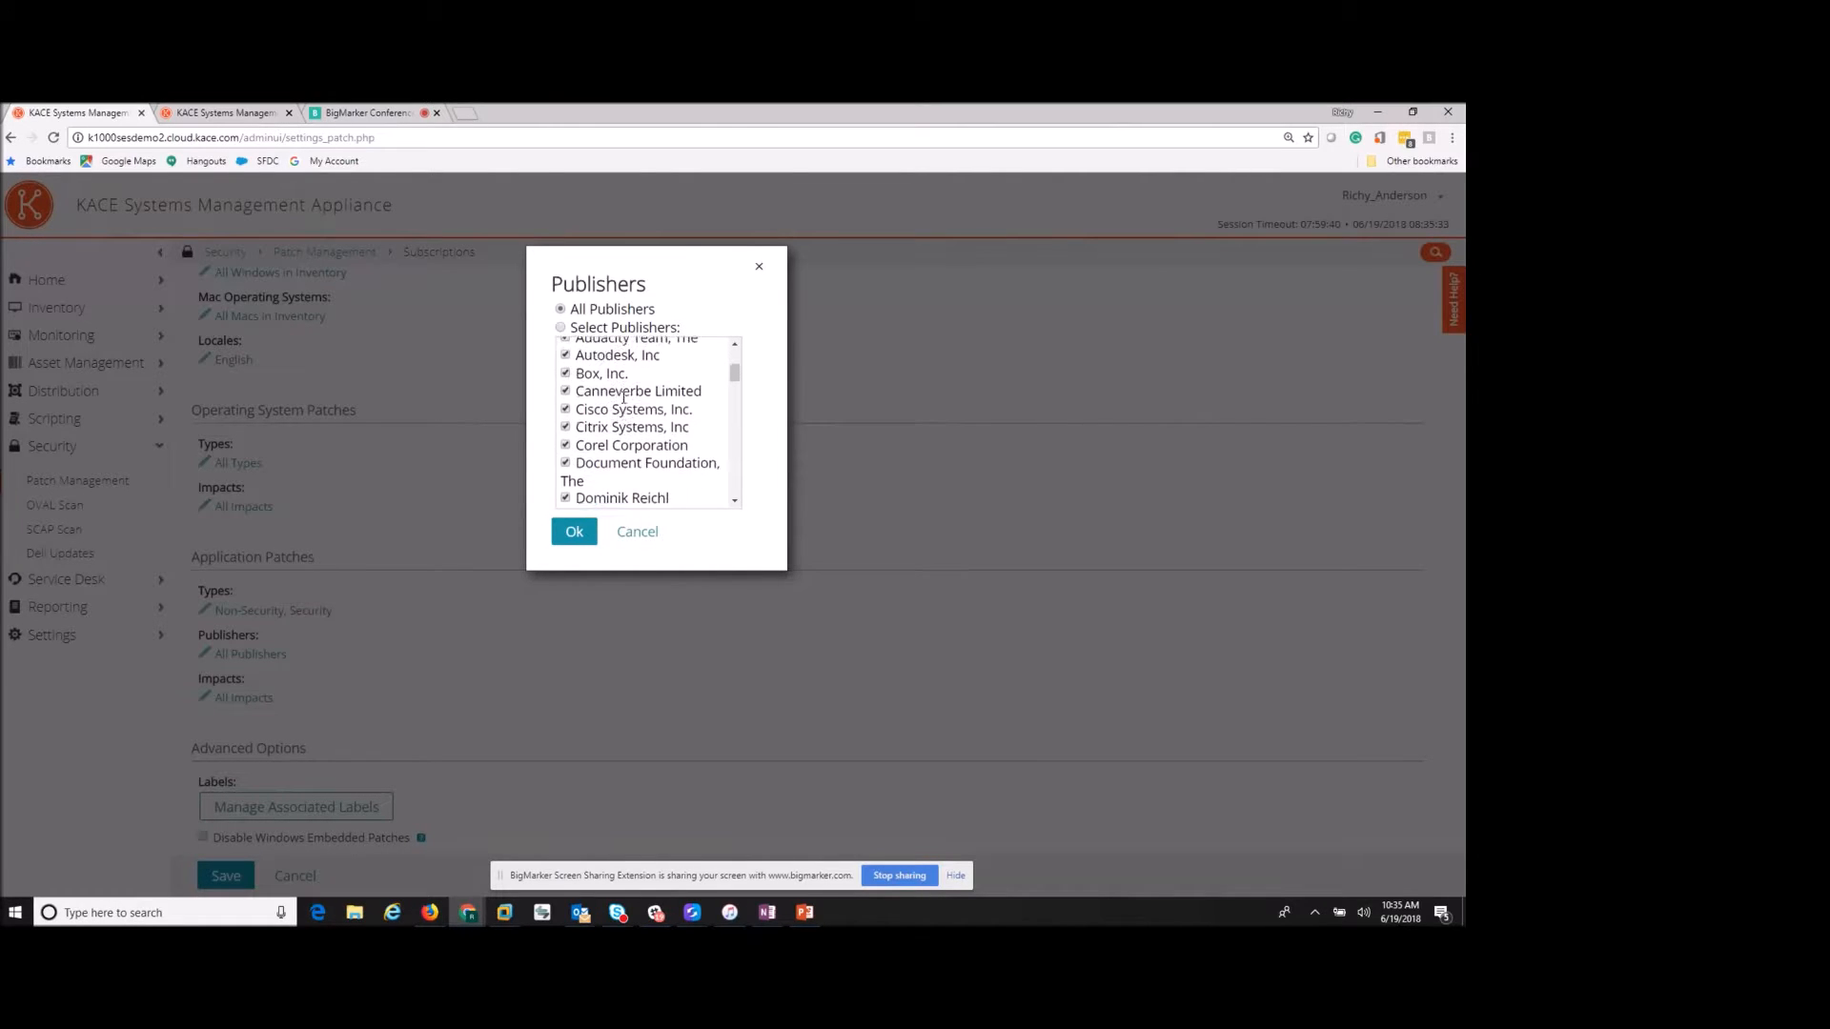
pyautogui.scroll(-3, 620, 396)
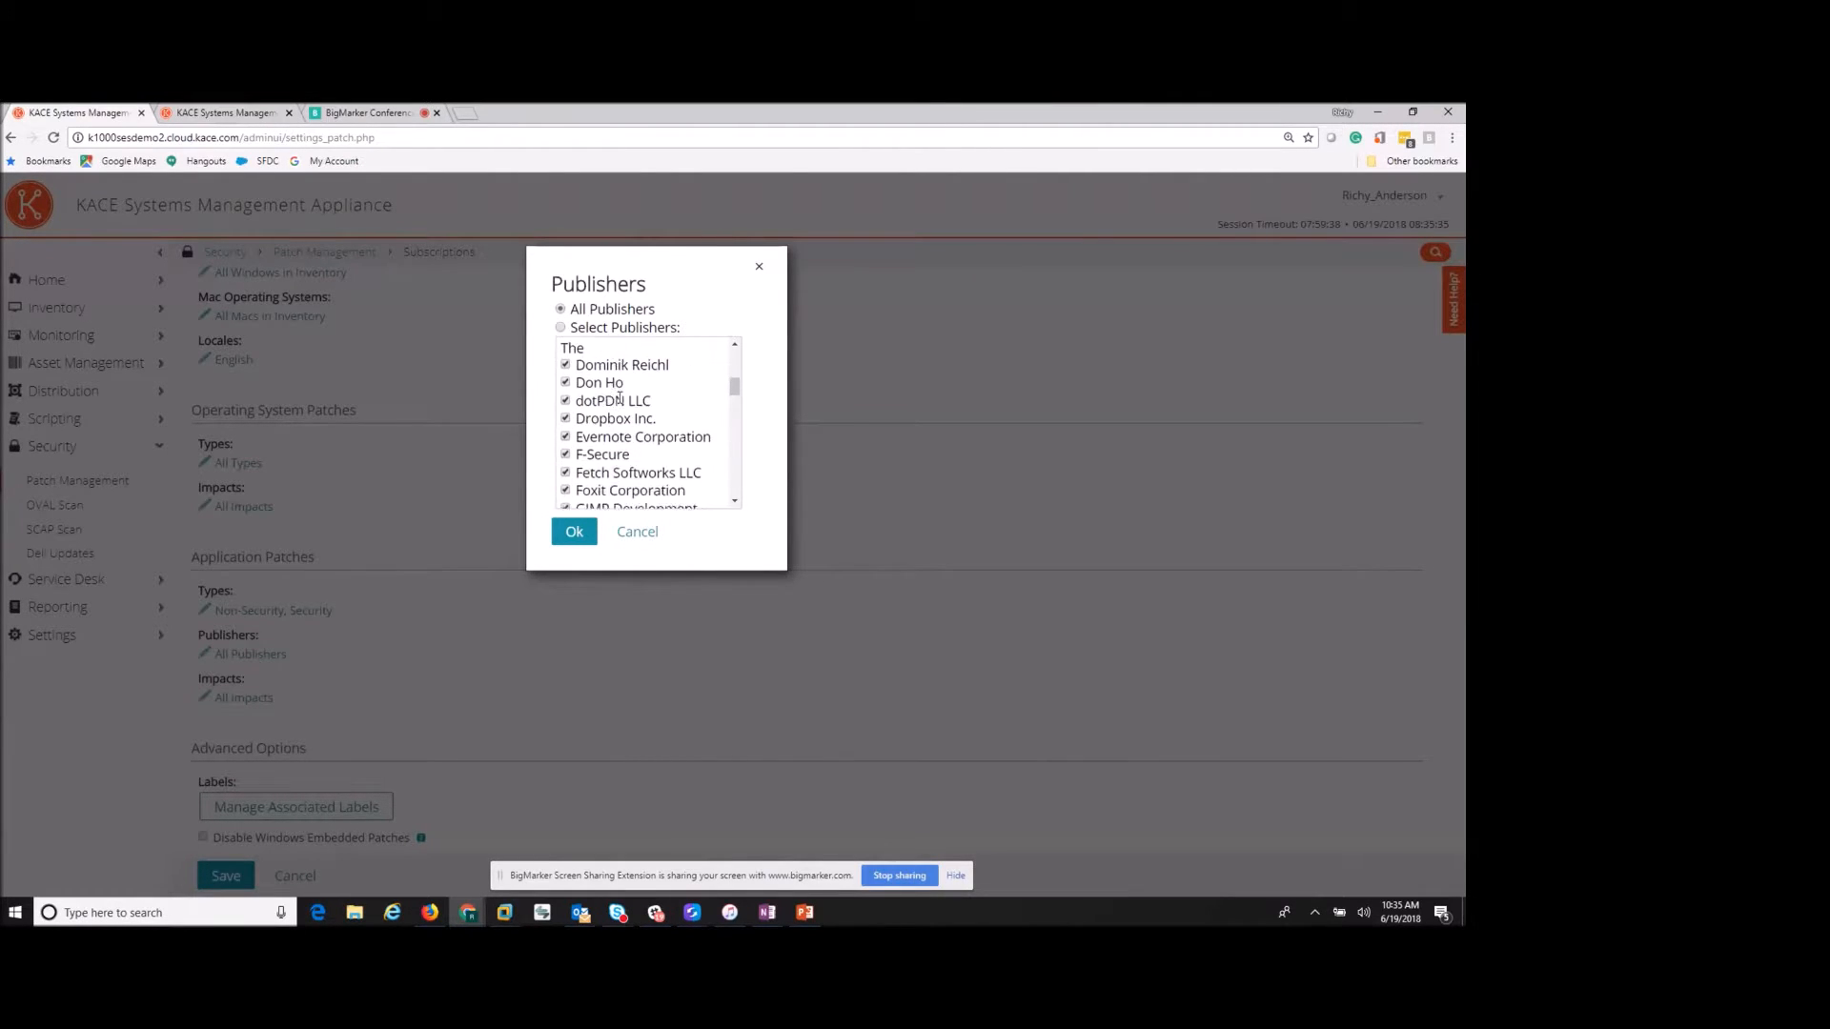
pyautogui.scroll(-2, 620, 399)
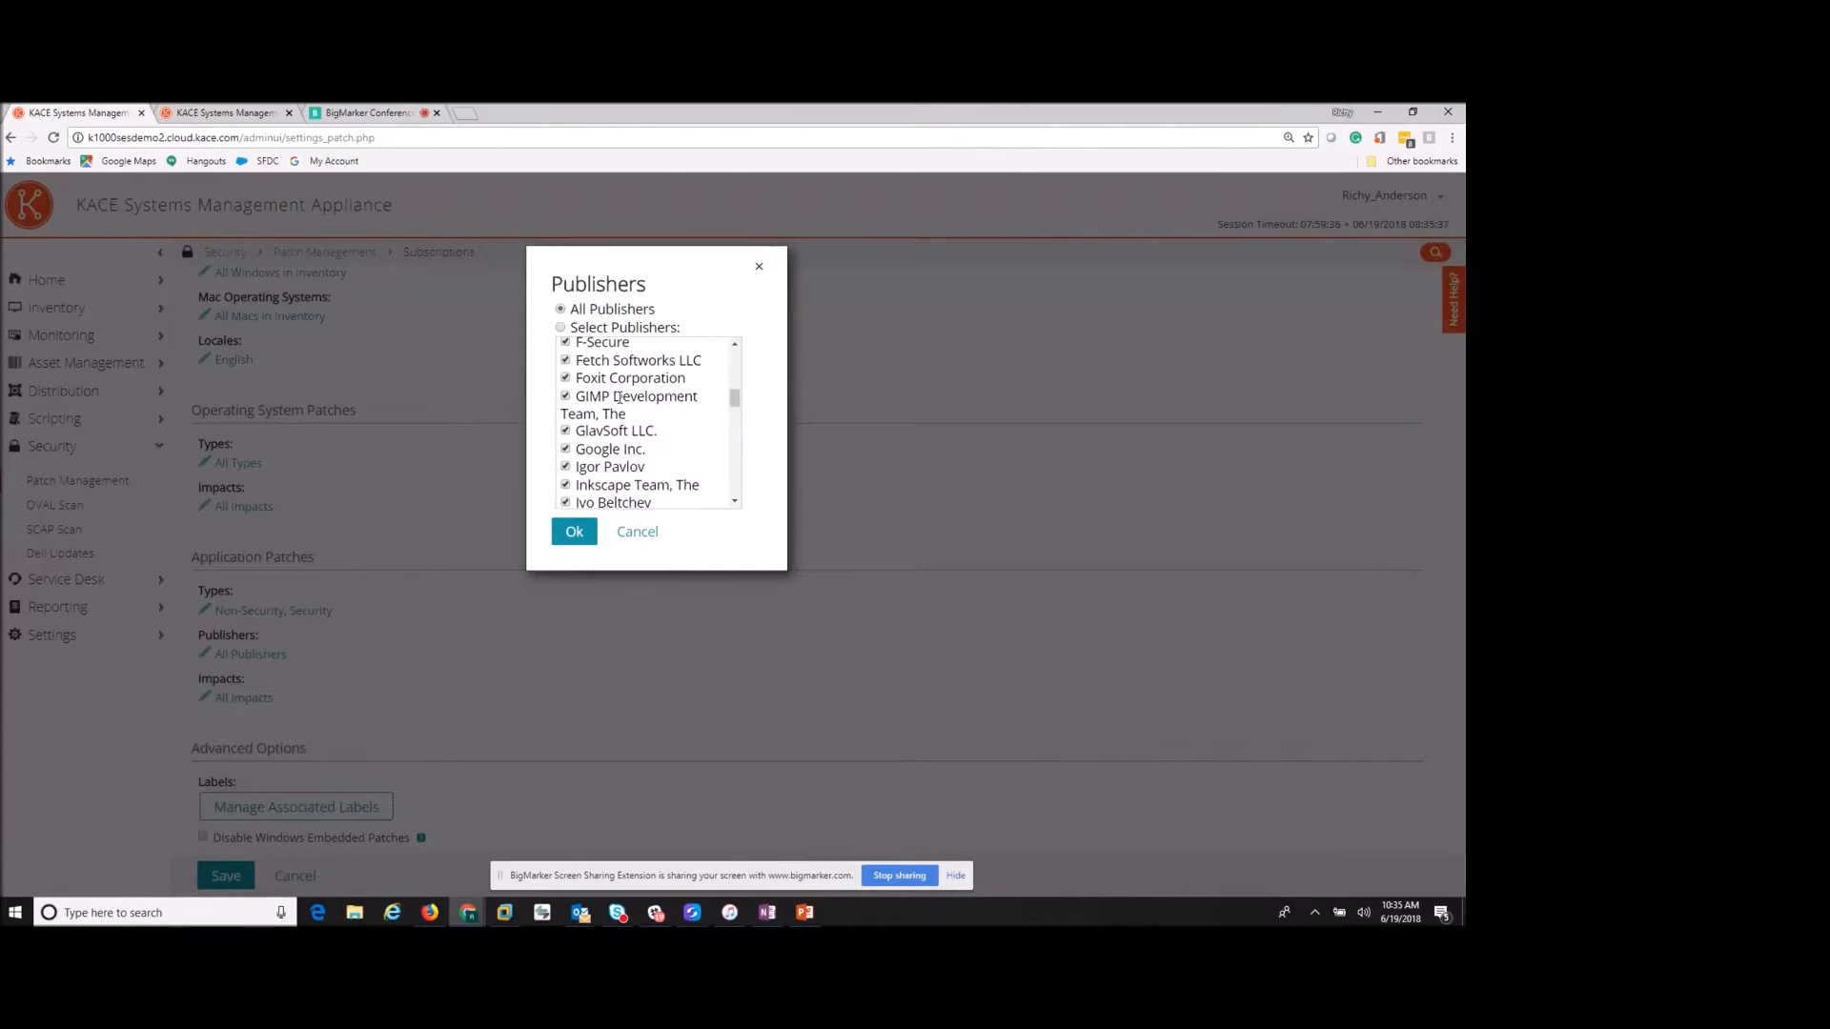
pyautogui.scroll(-2, 619, 398)
pyautogui.scroll(-4, 617, 420)
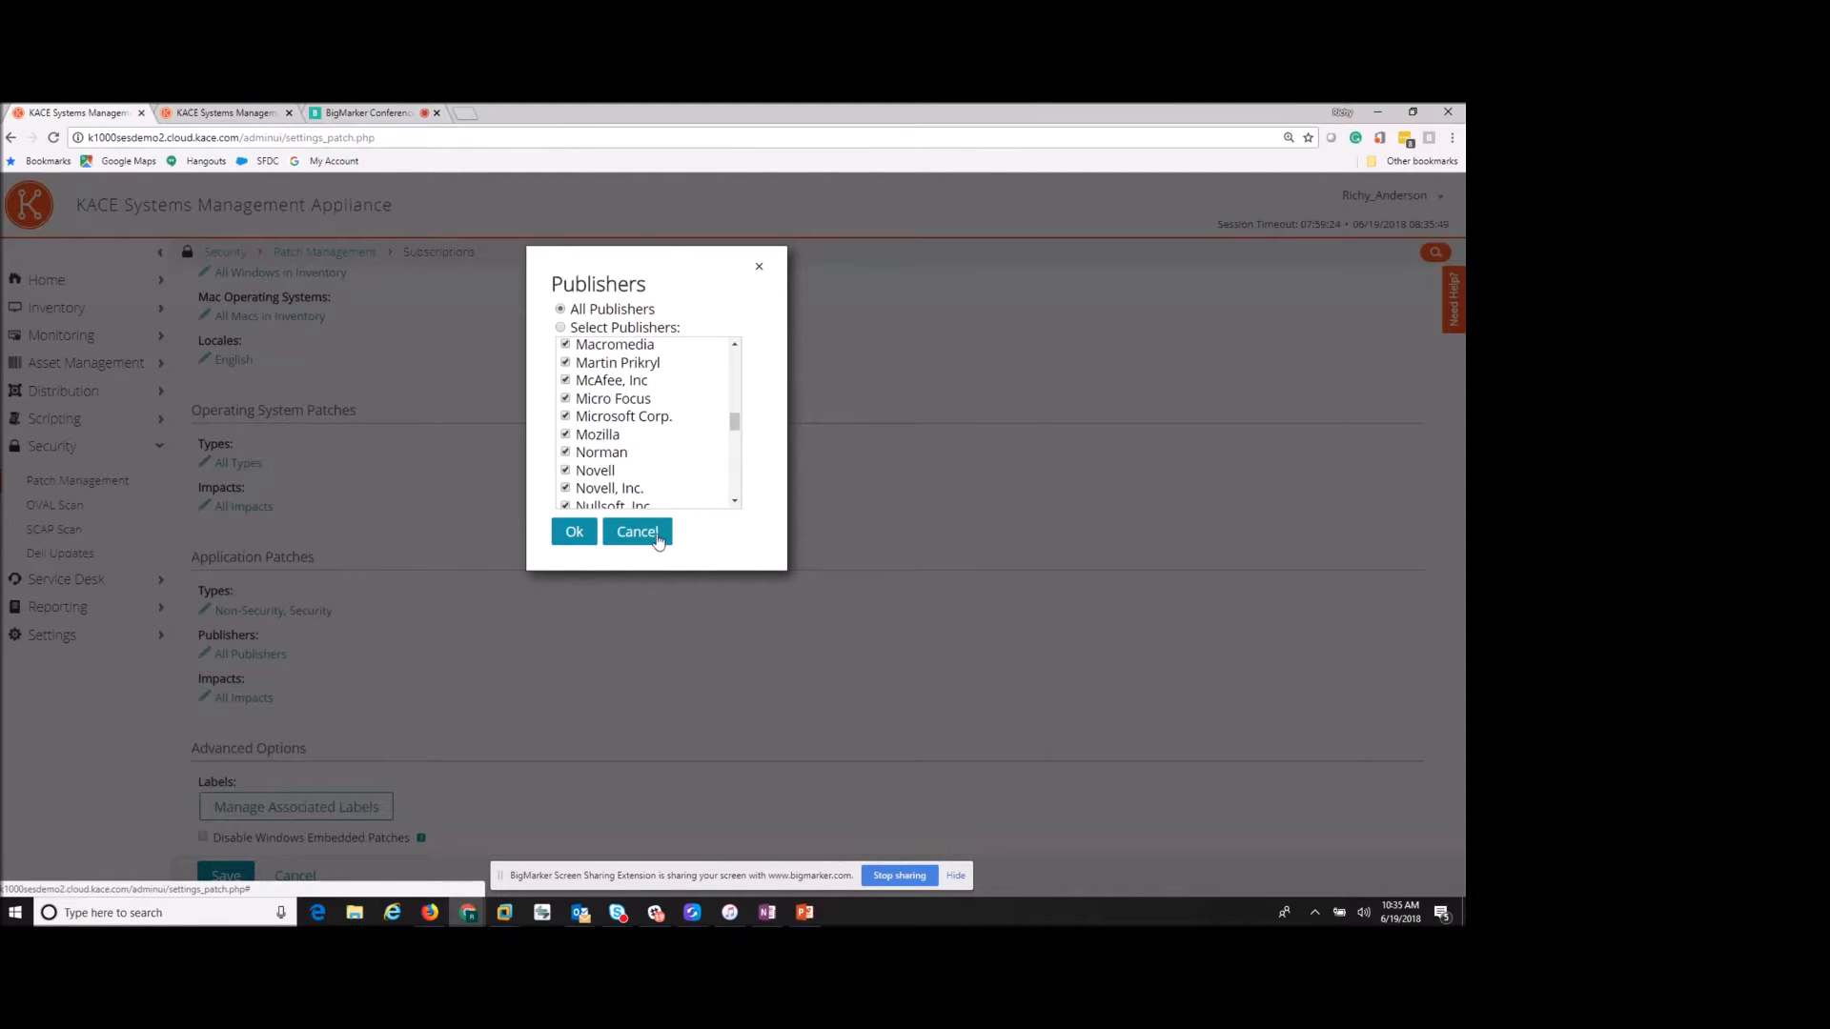
pyautogui.click(640, 534)
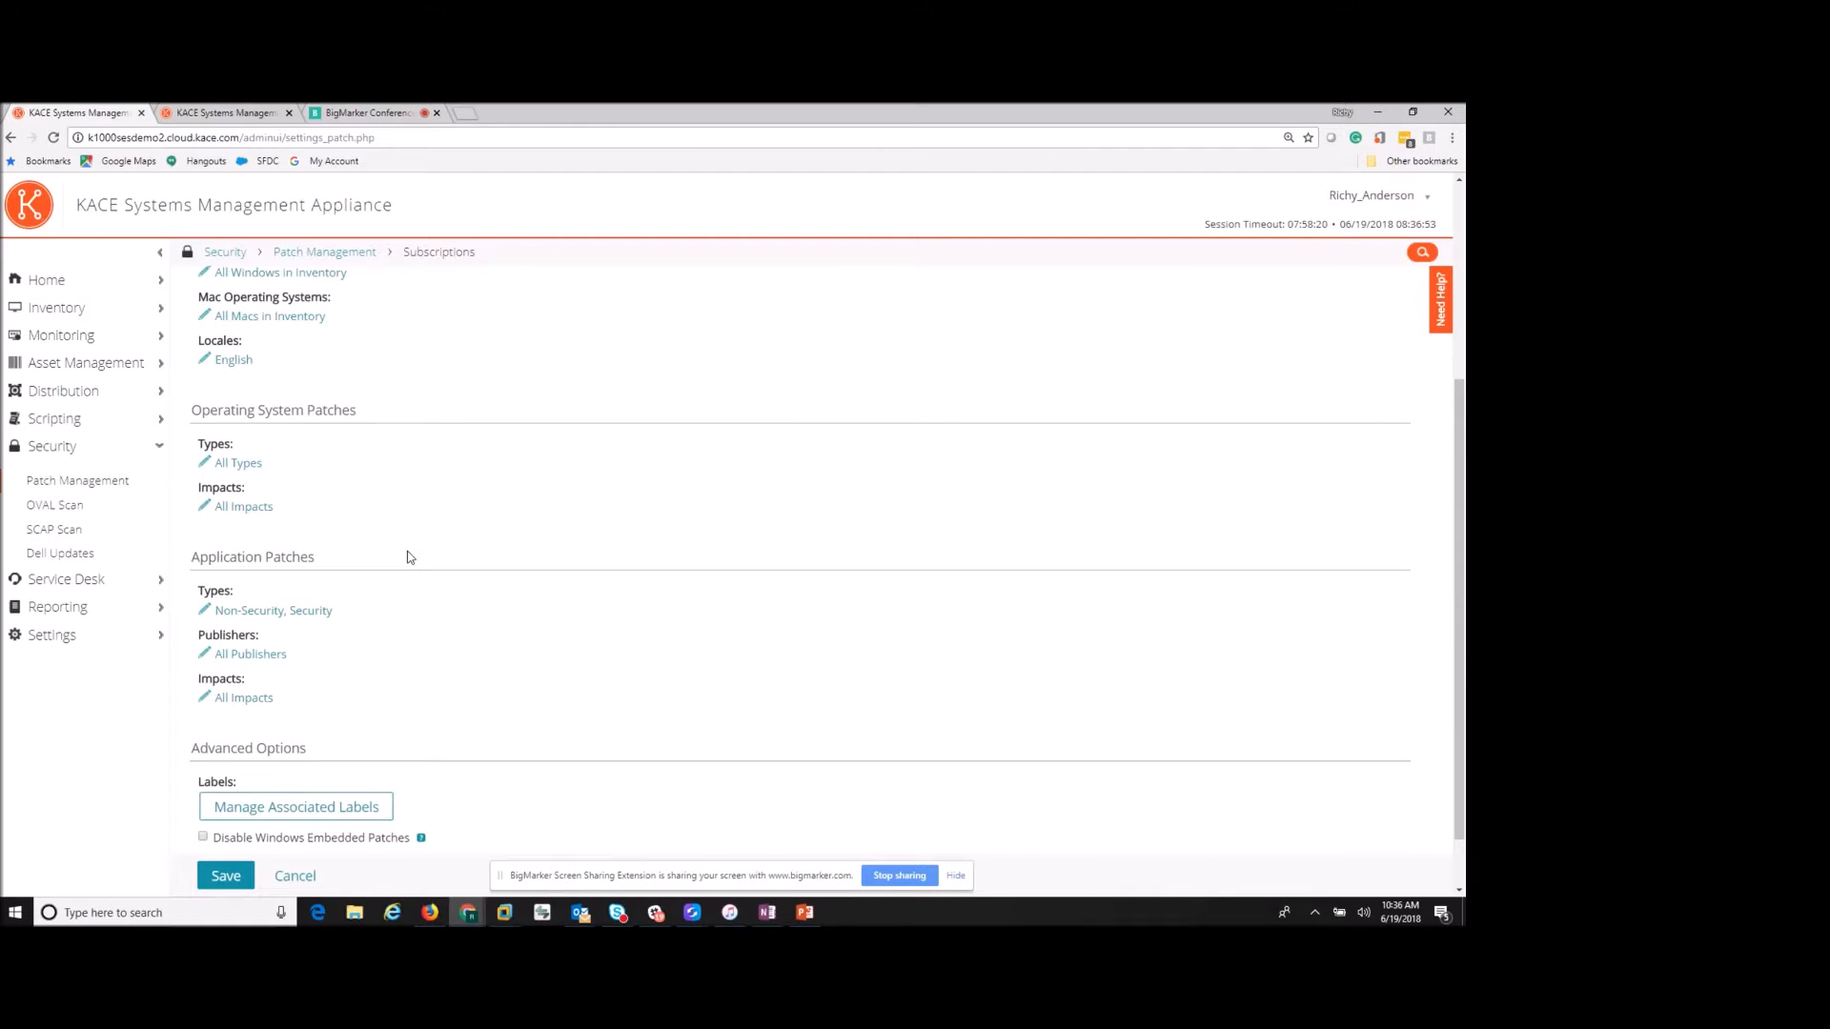
# - View the Dell Updates overview, then go to the Service Desk tickets
pyautogui.click(96, 555)
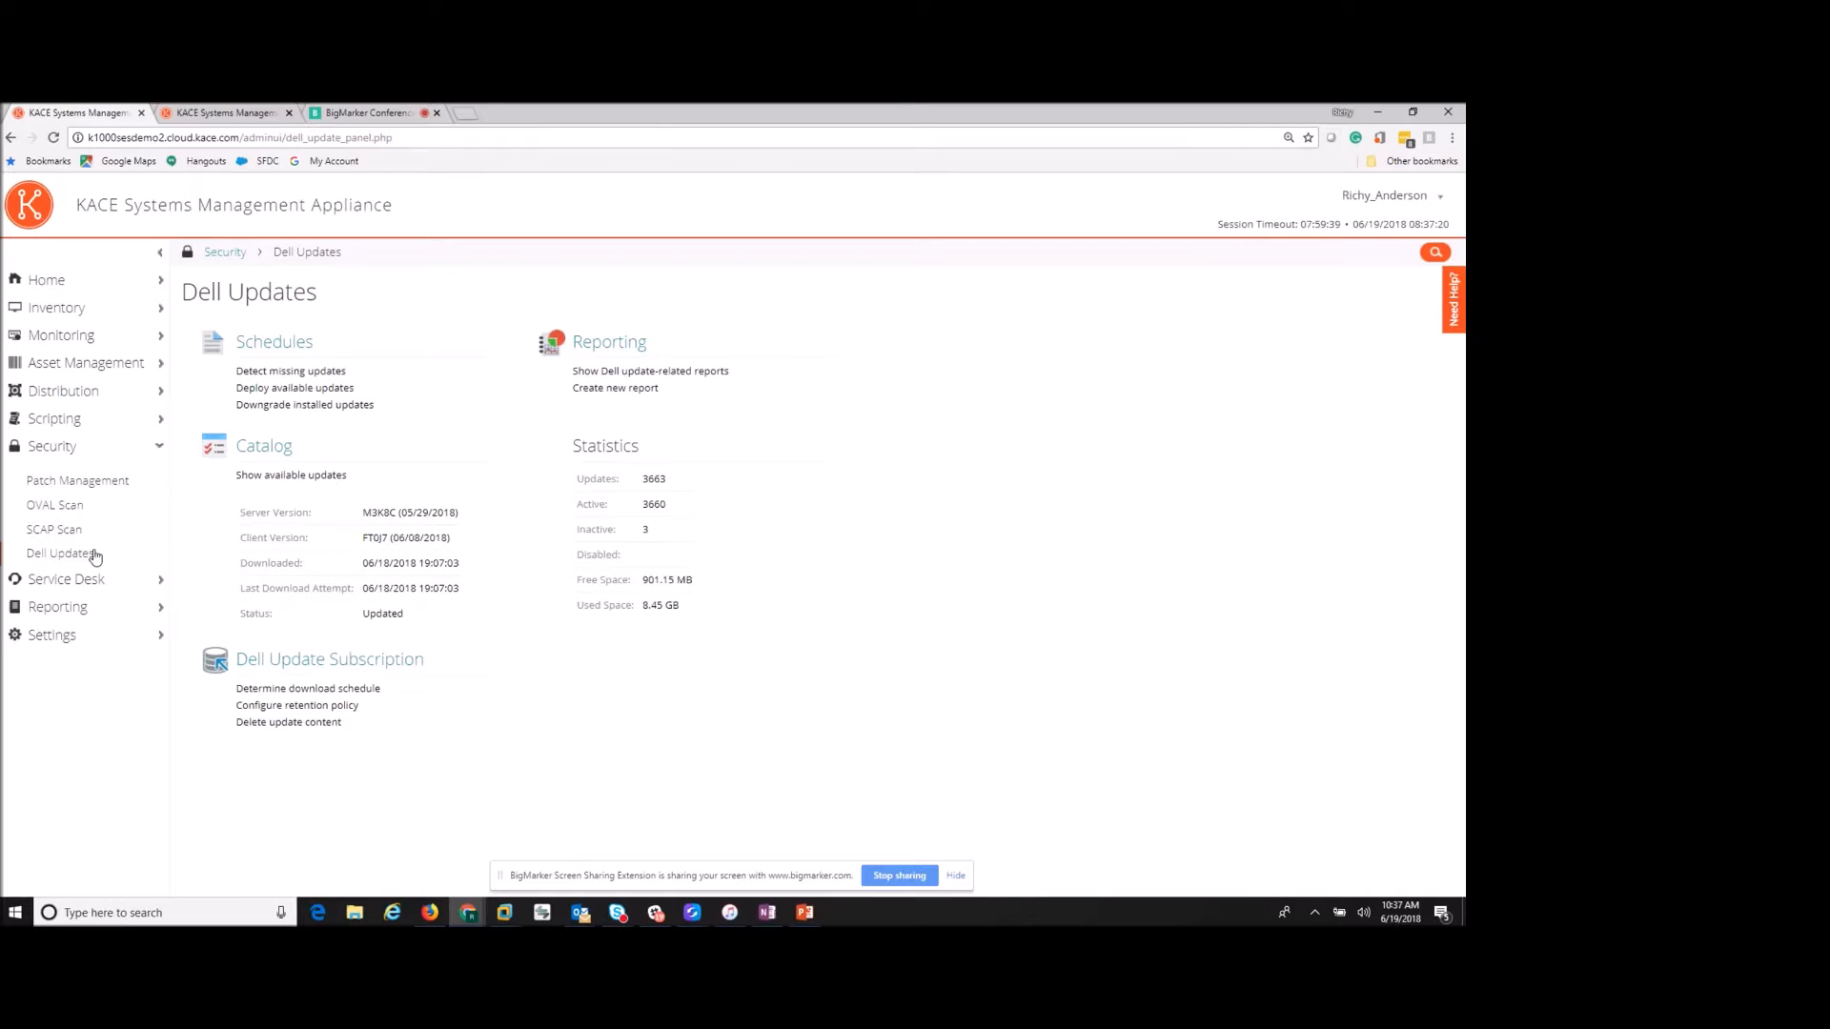
pyautogui.click(84, 588)
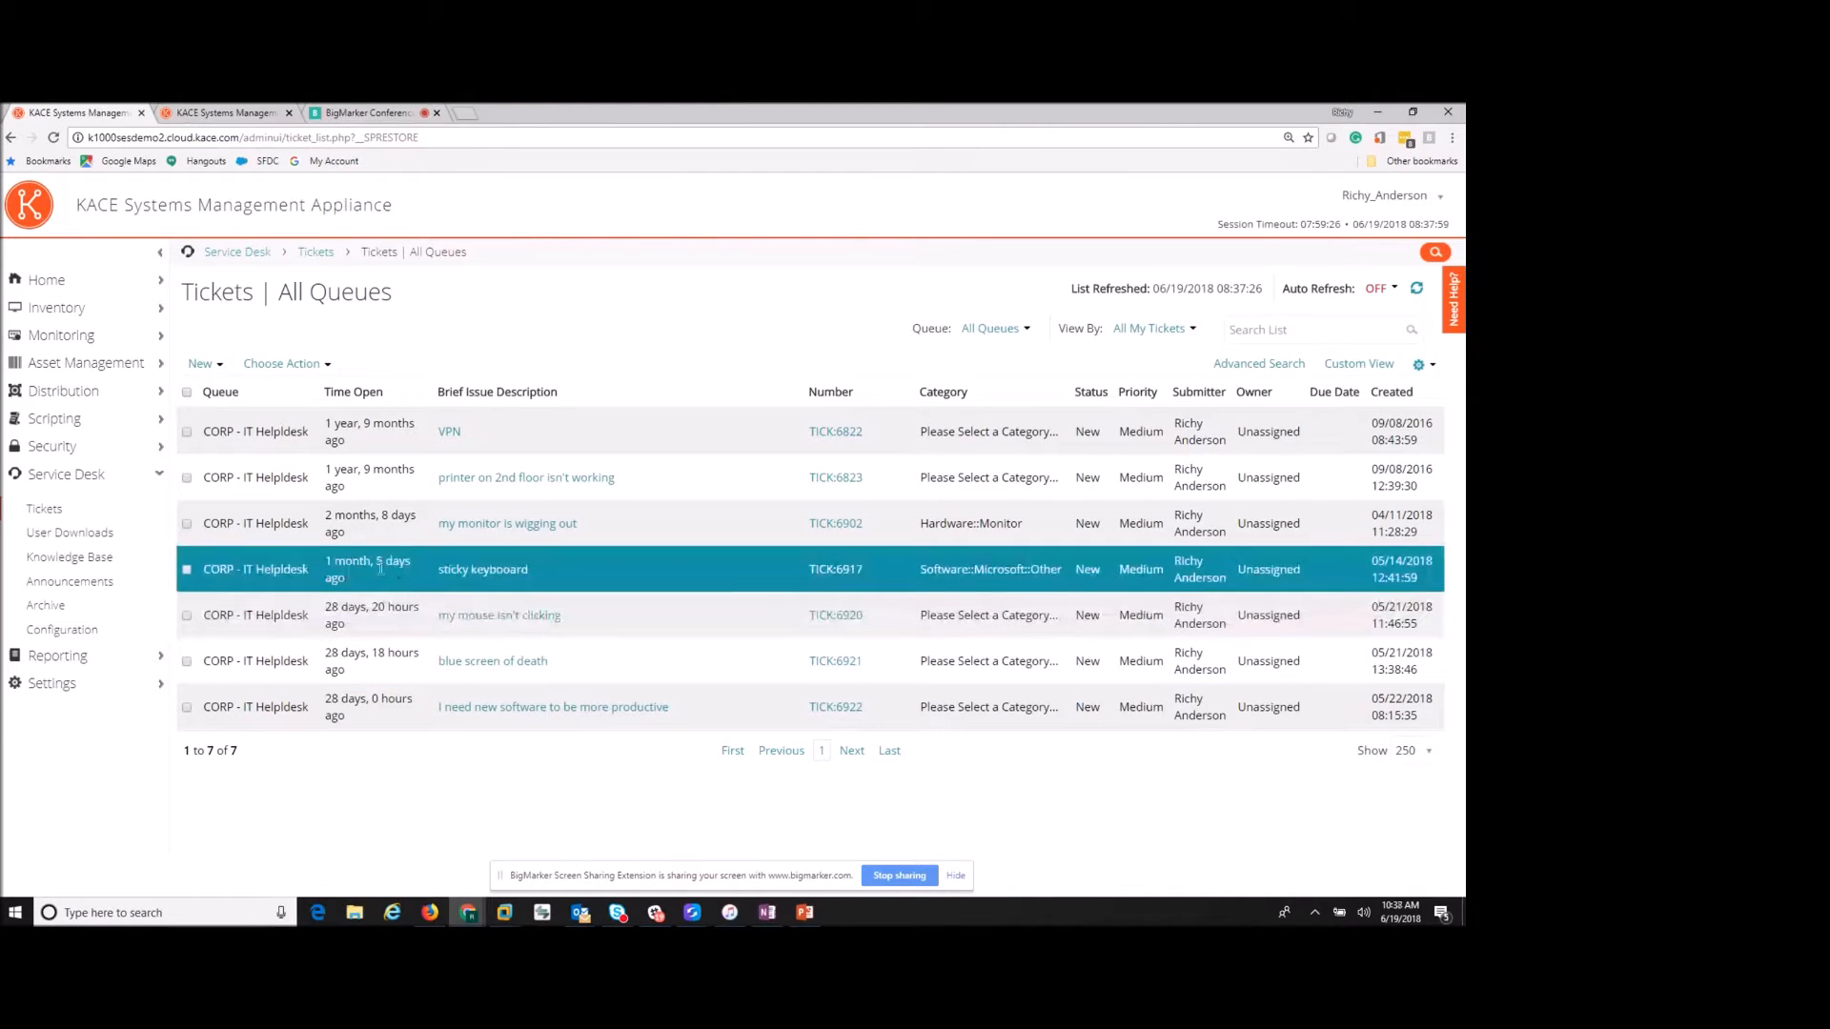
# - Select the web address of the all-queues ticket list
pyautogui.click(254, 139)
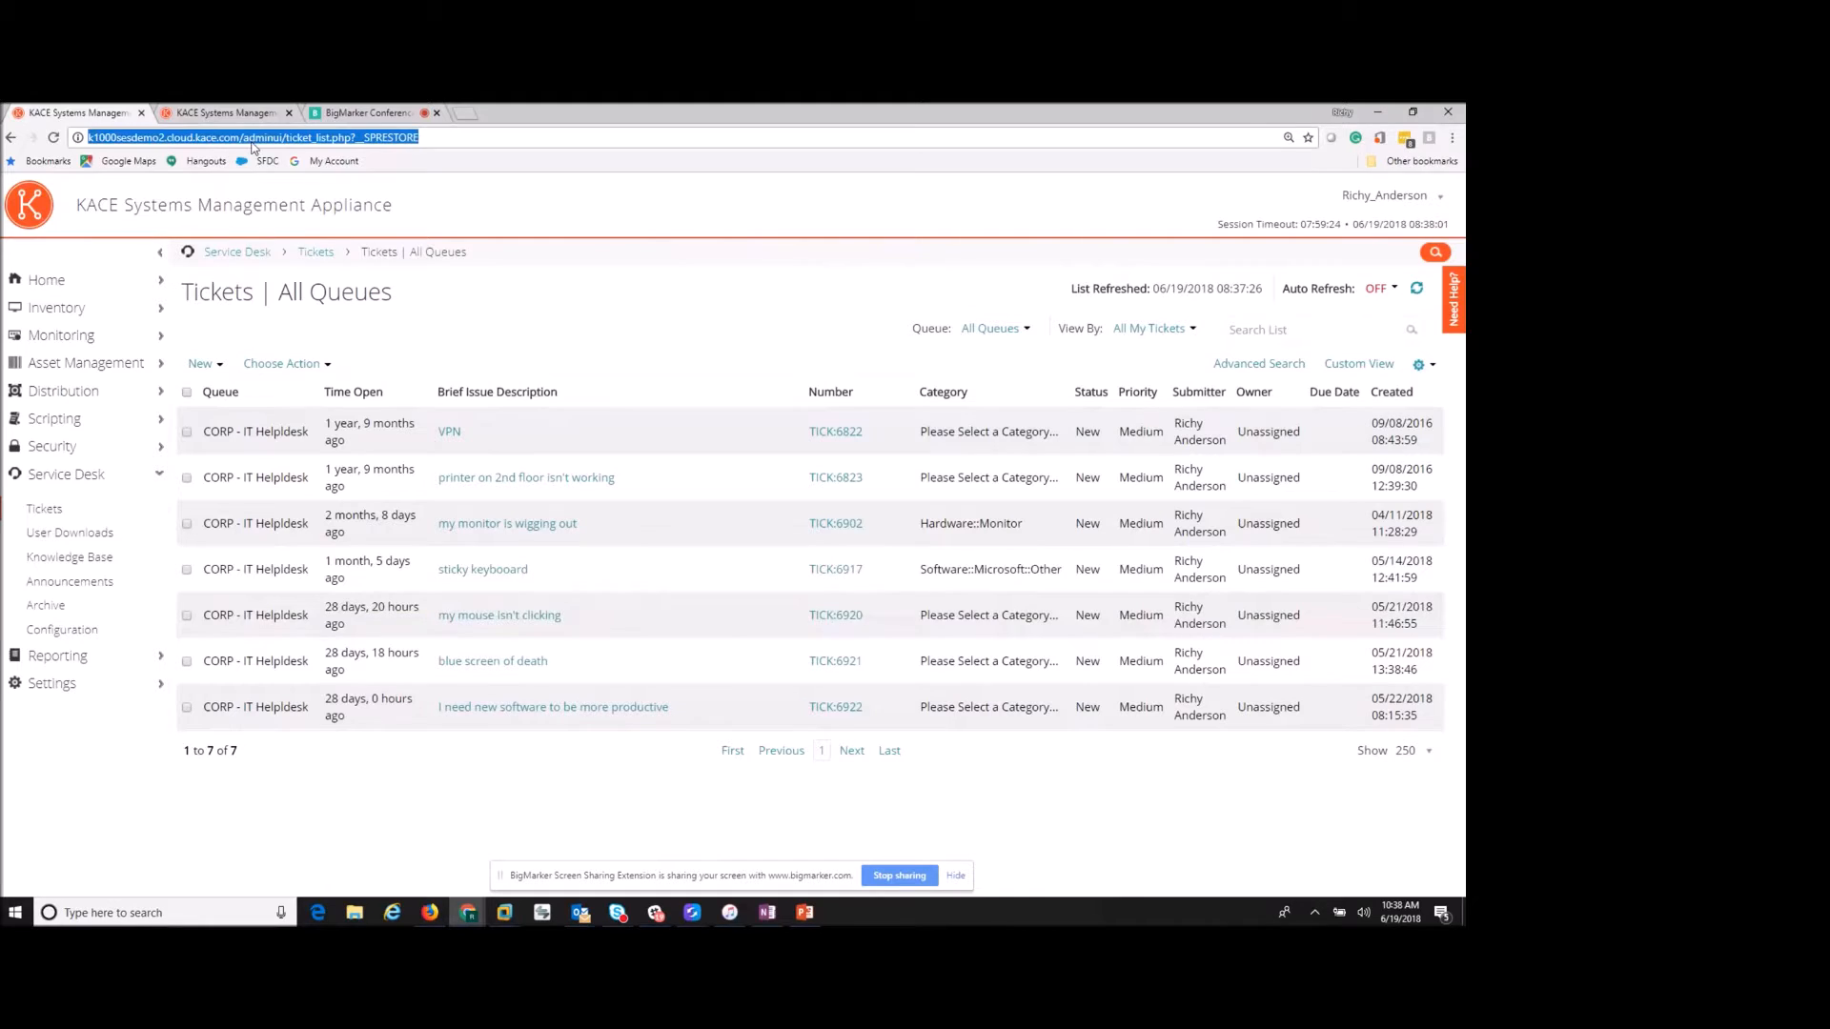
# - View the user portal Home page in the other browser tab, then return to the admin ticket list
pyautogui.click(262, 114)
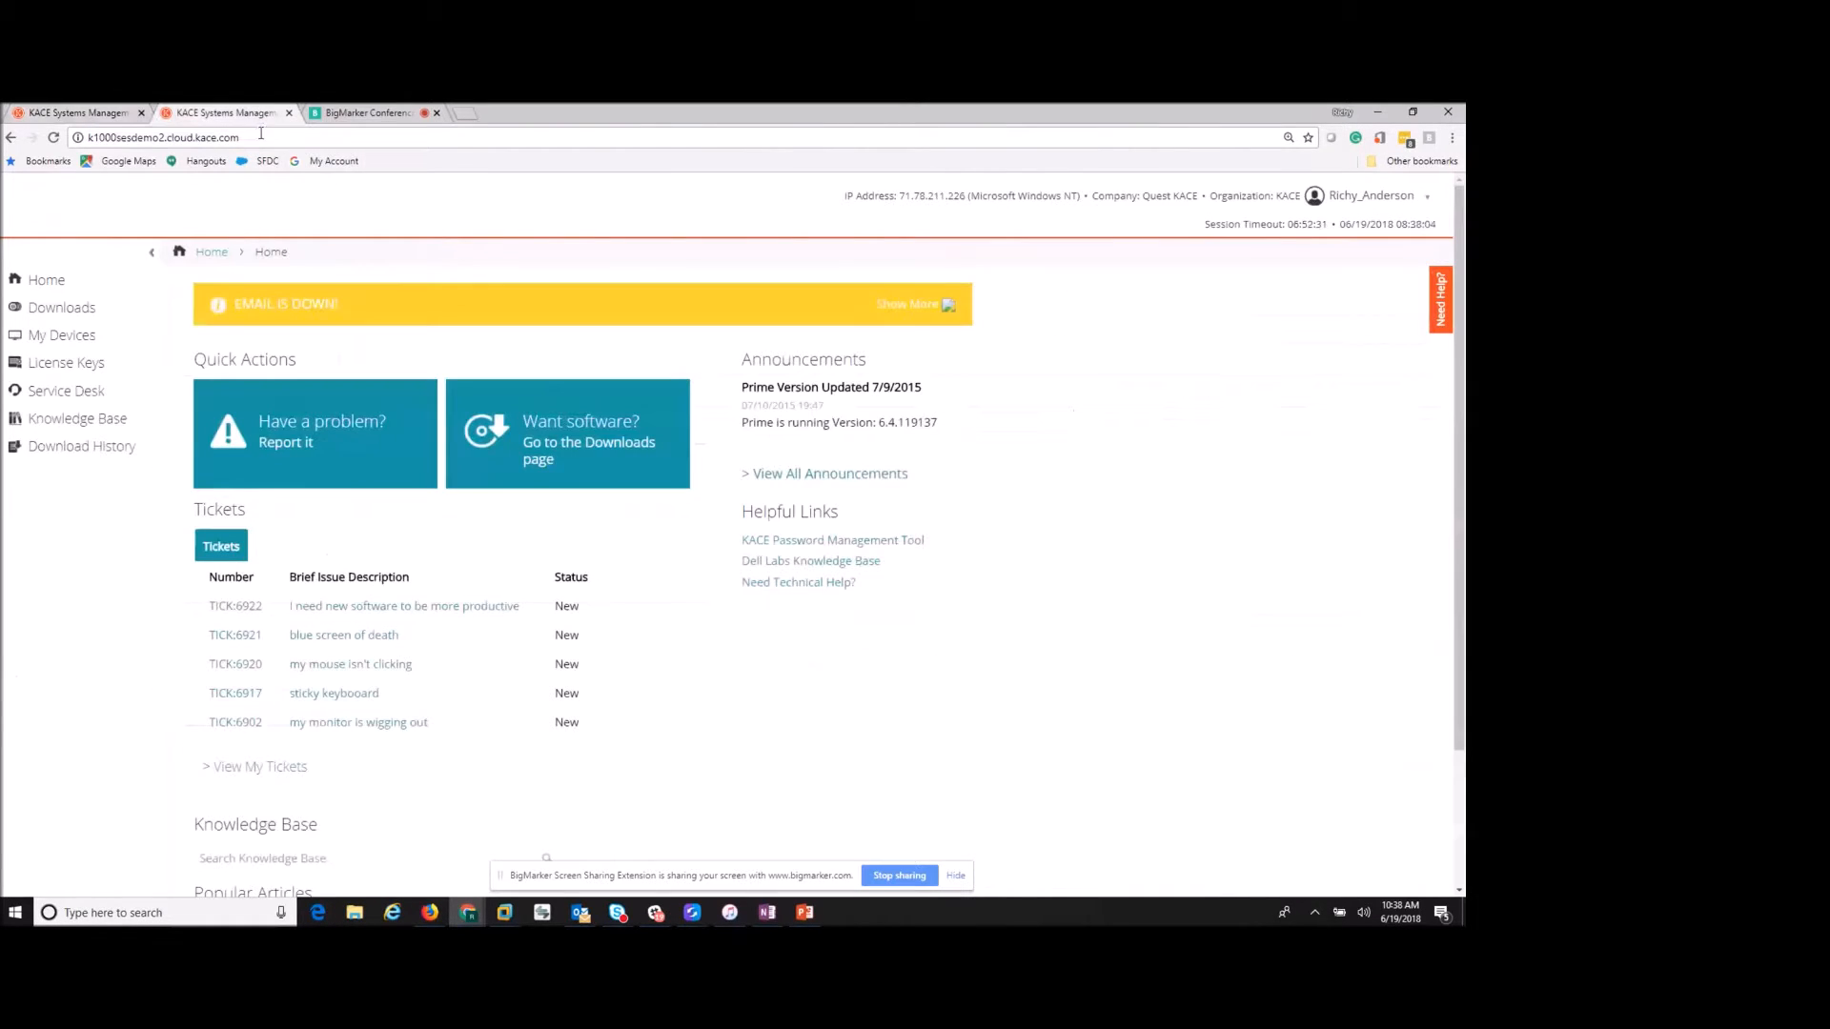
pyautogui.click(260, 137)
pyautogui.click(255, 136)
pyautogui.click(85, 114)
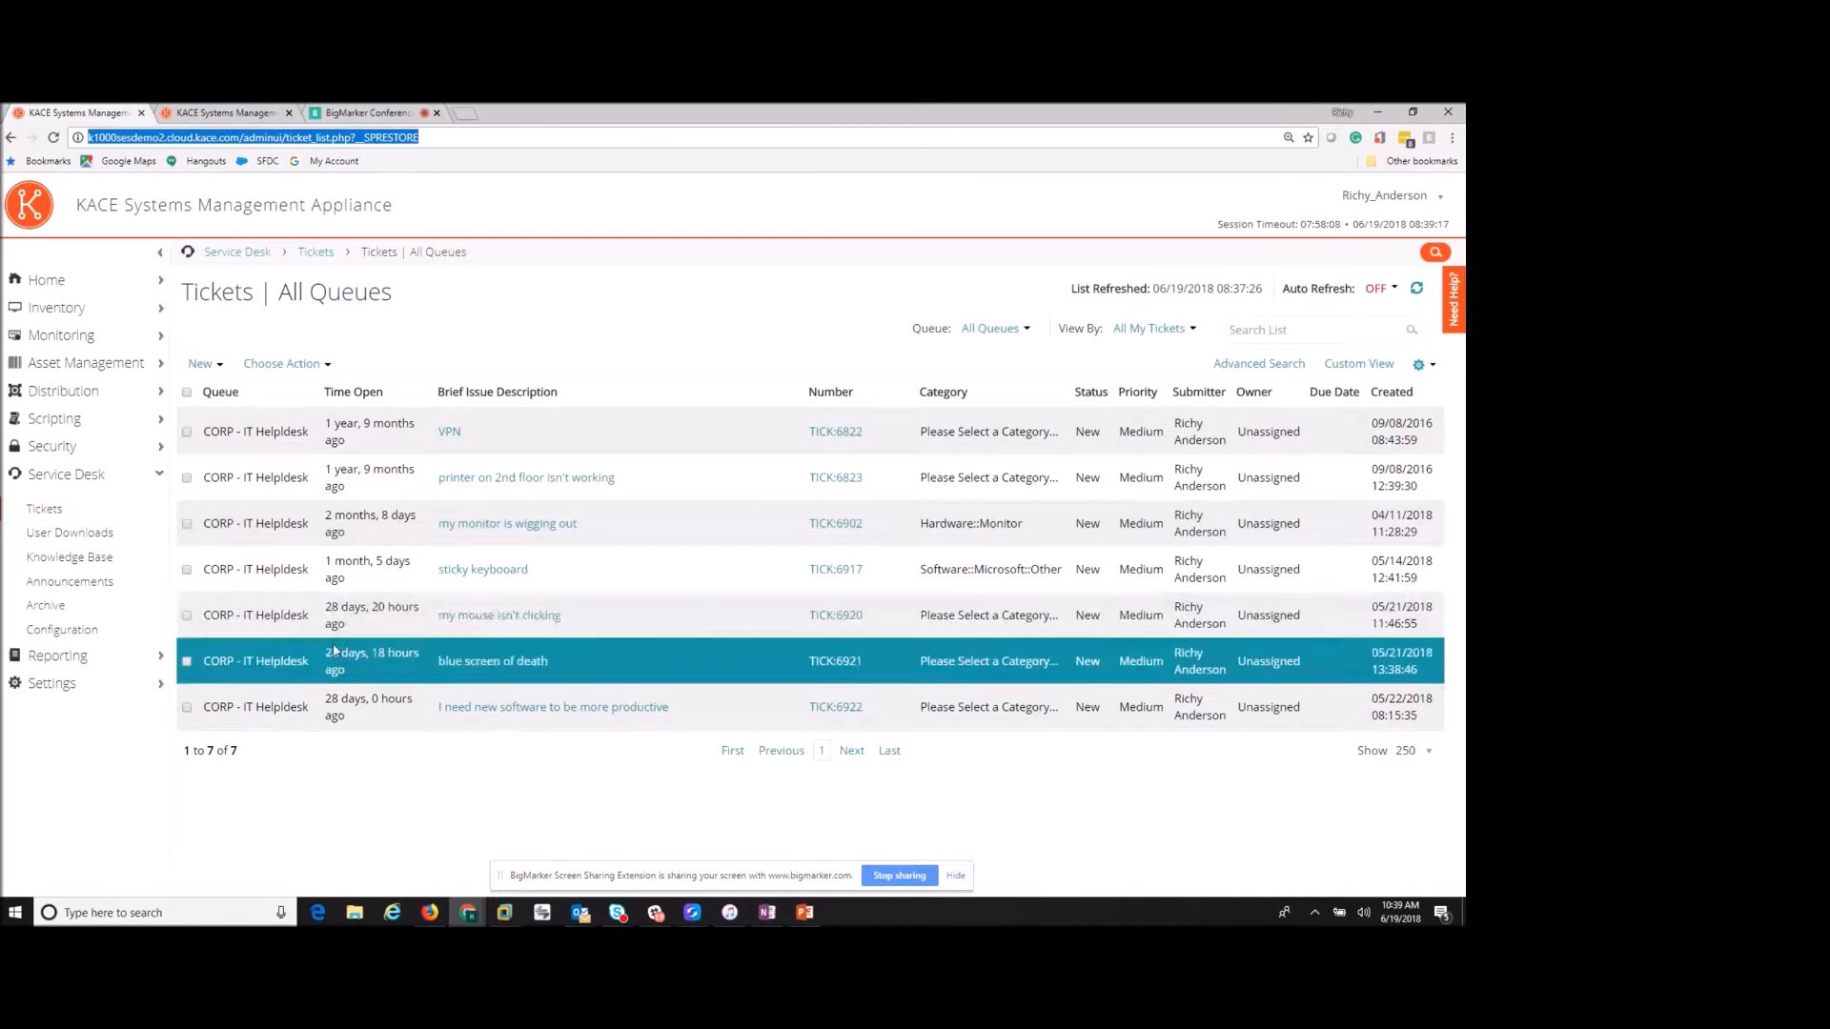
# - Open the Reporting list of 290 reports
pyautogui.click(65, 654)
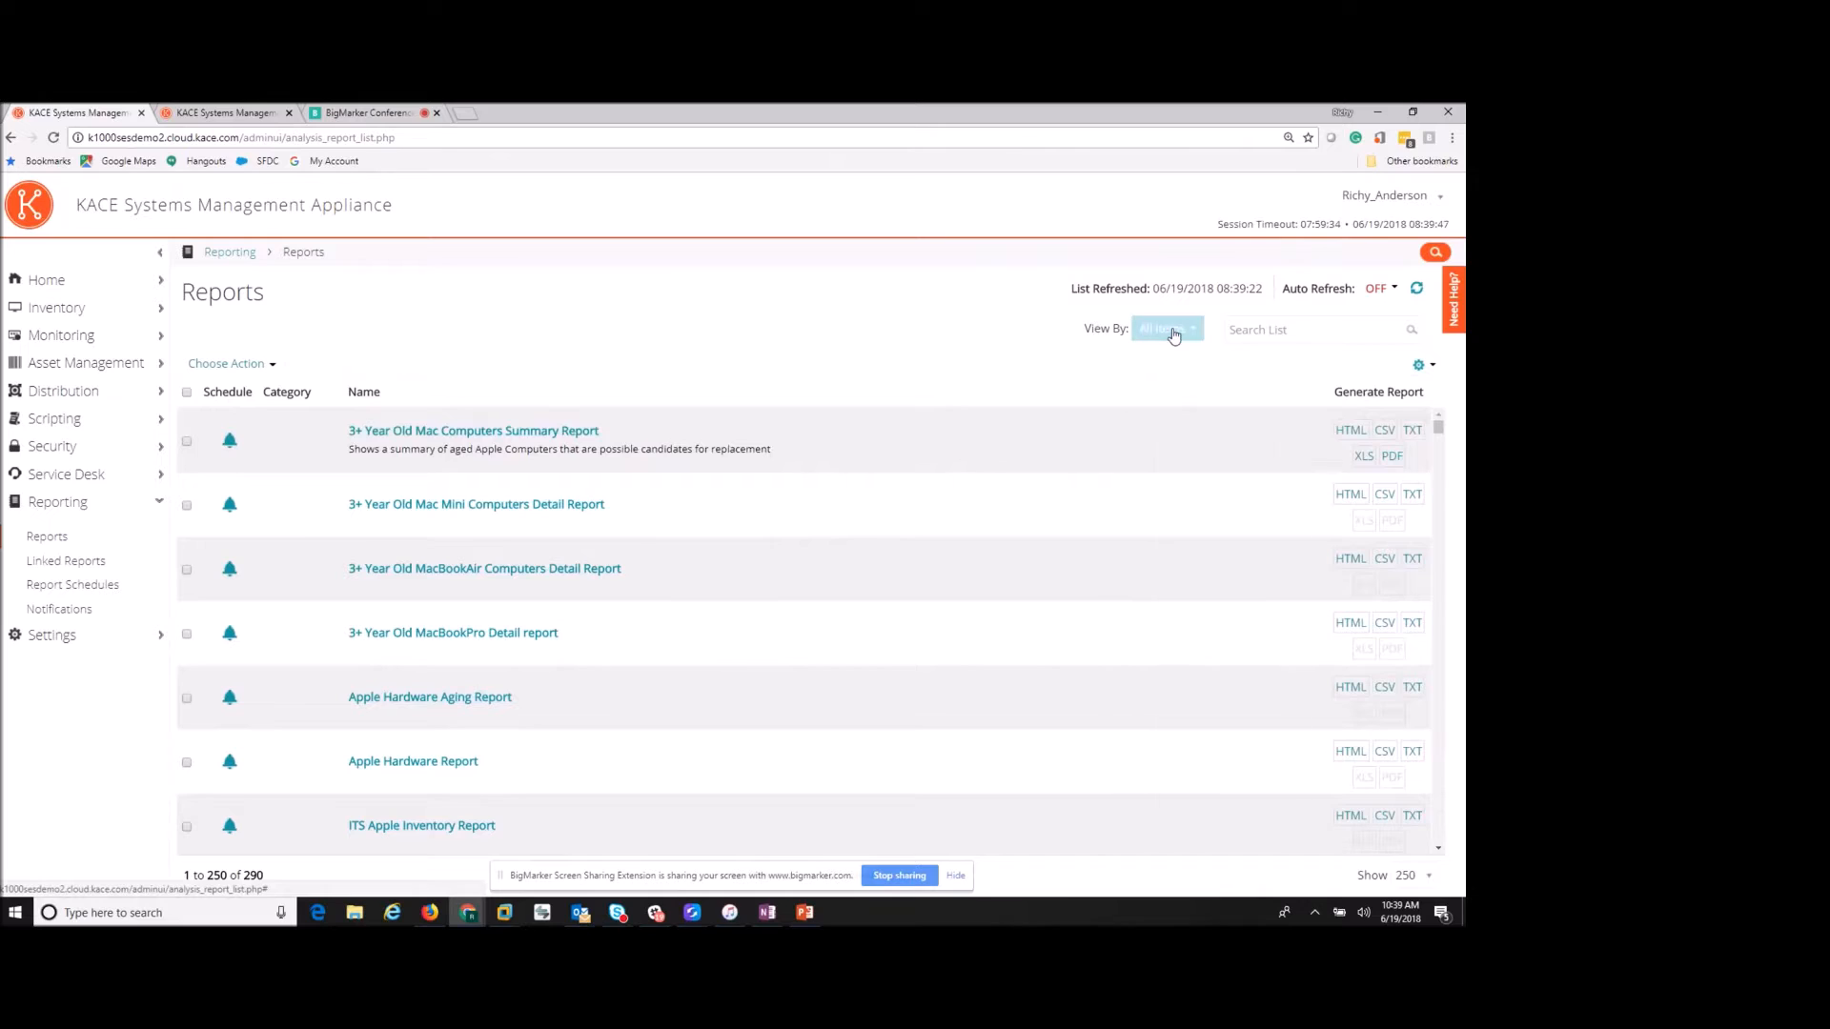
# - Filter the reports by the Patching category, leaving 19 reports
pyautogui.click(1171, 333)
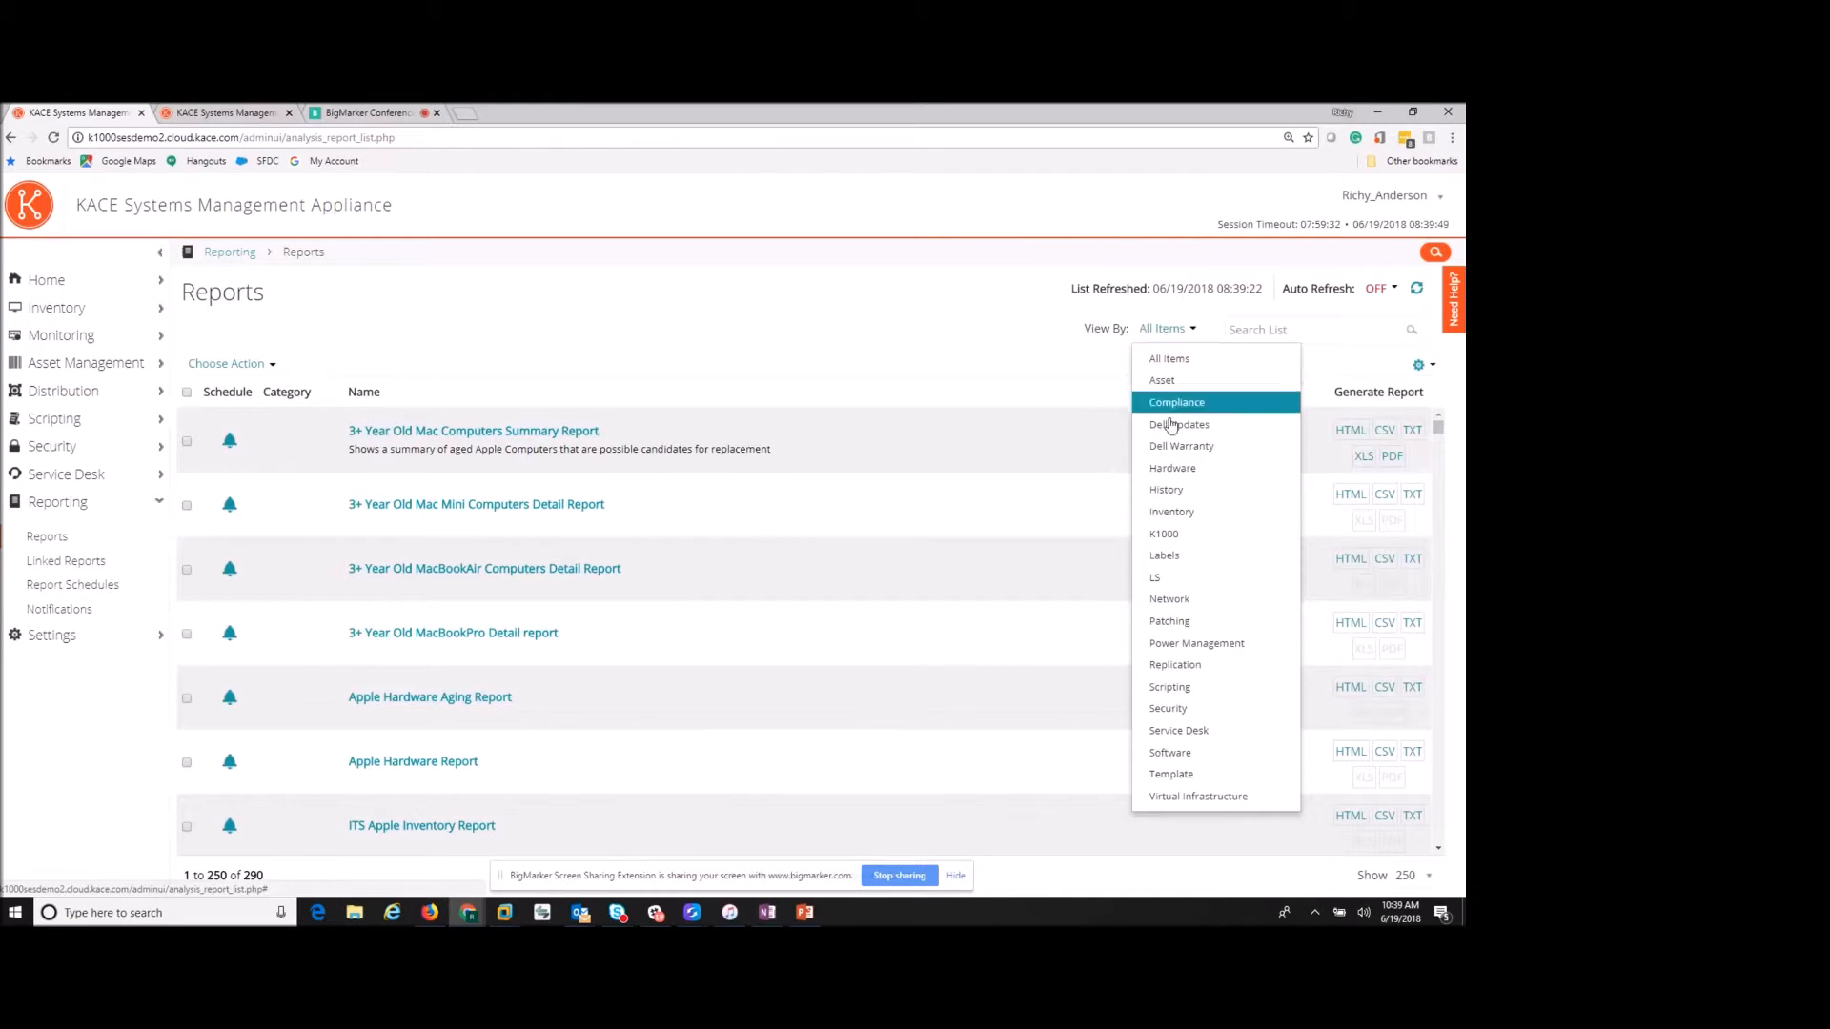
pyautogui.click(1174, 621)
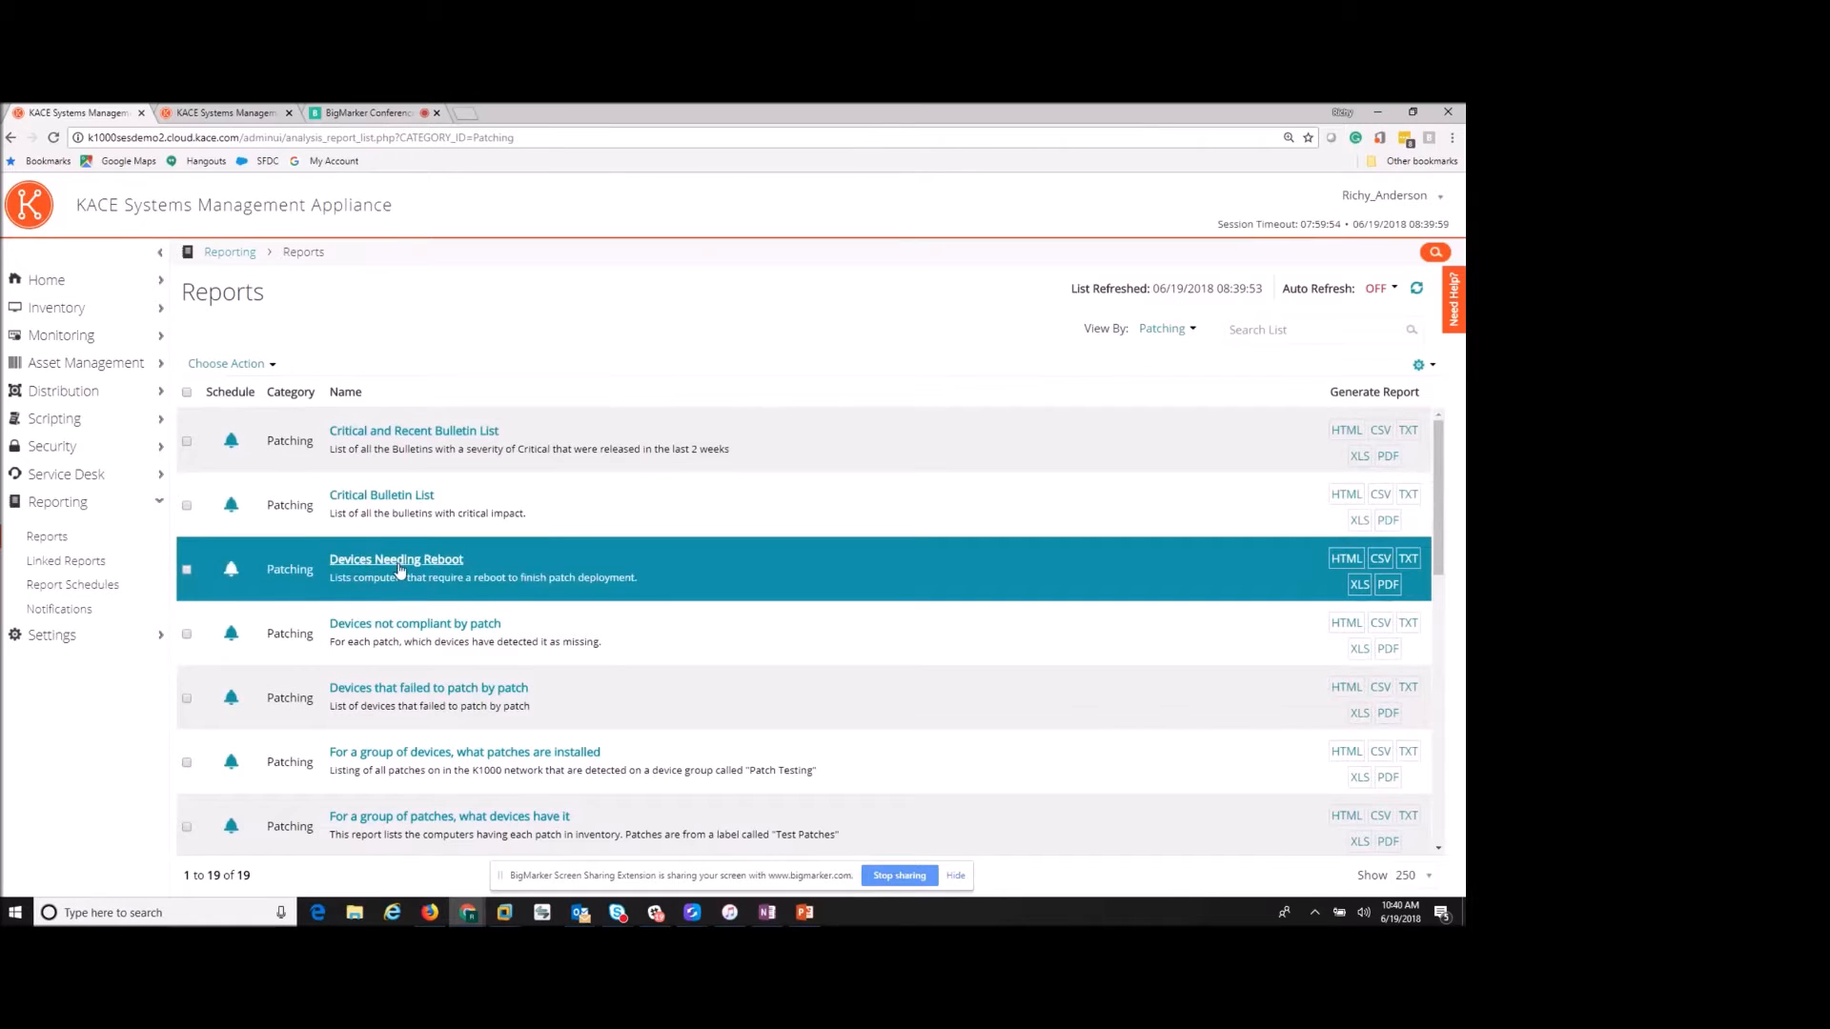
pyautogui.click(1341, 563)
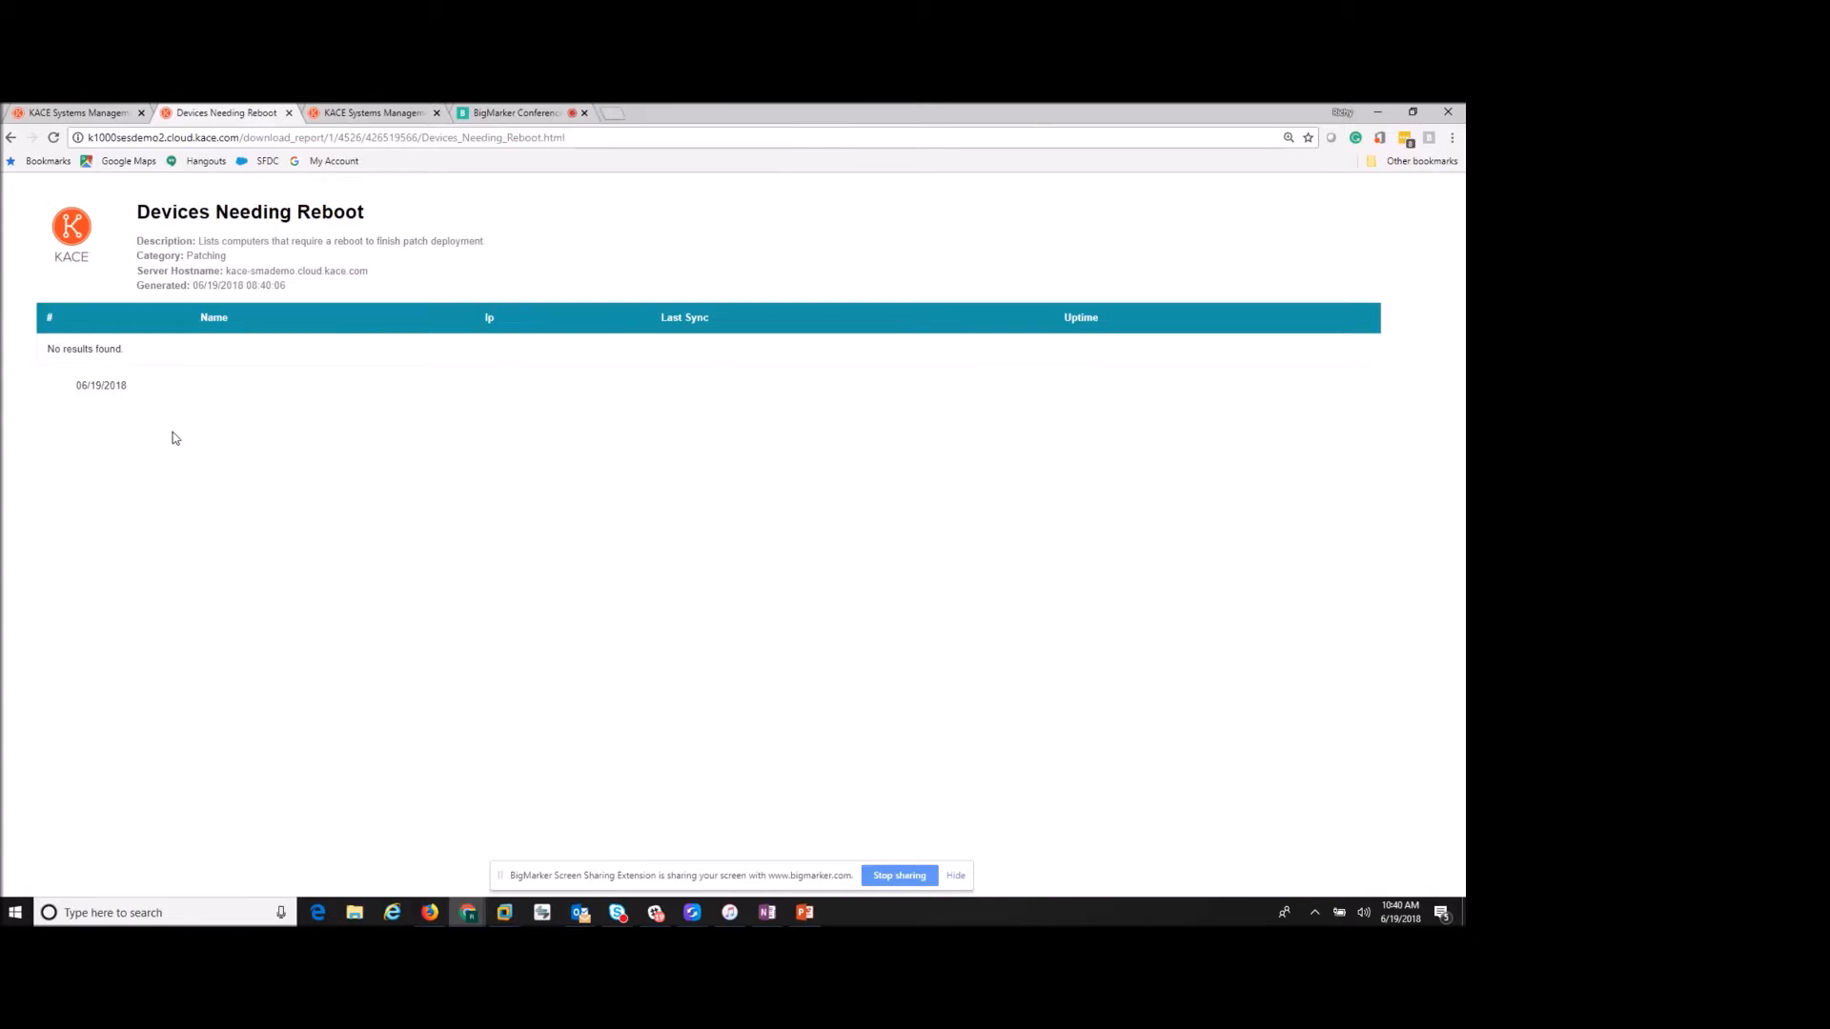
pyautogui.click(289, 112)
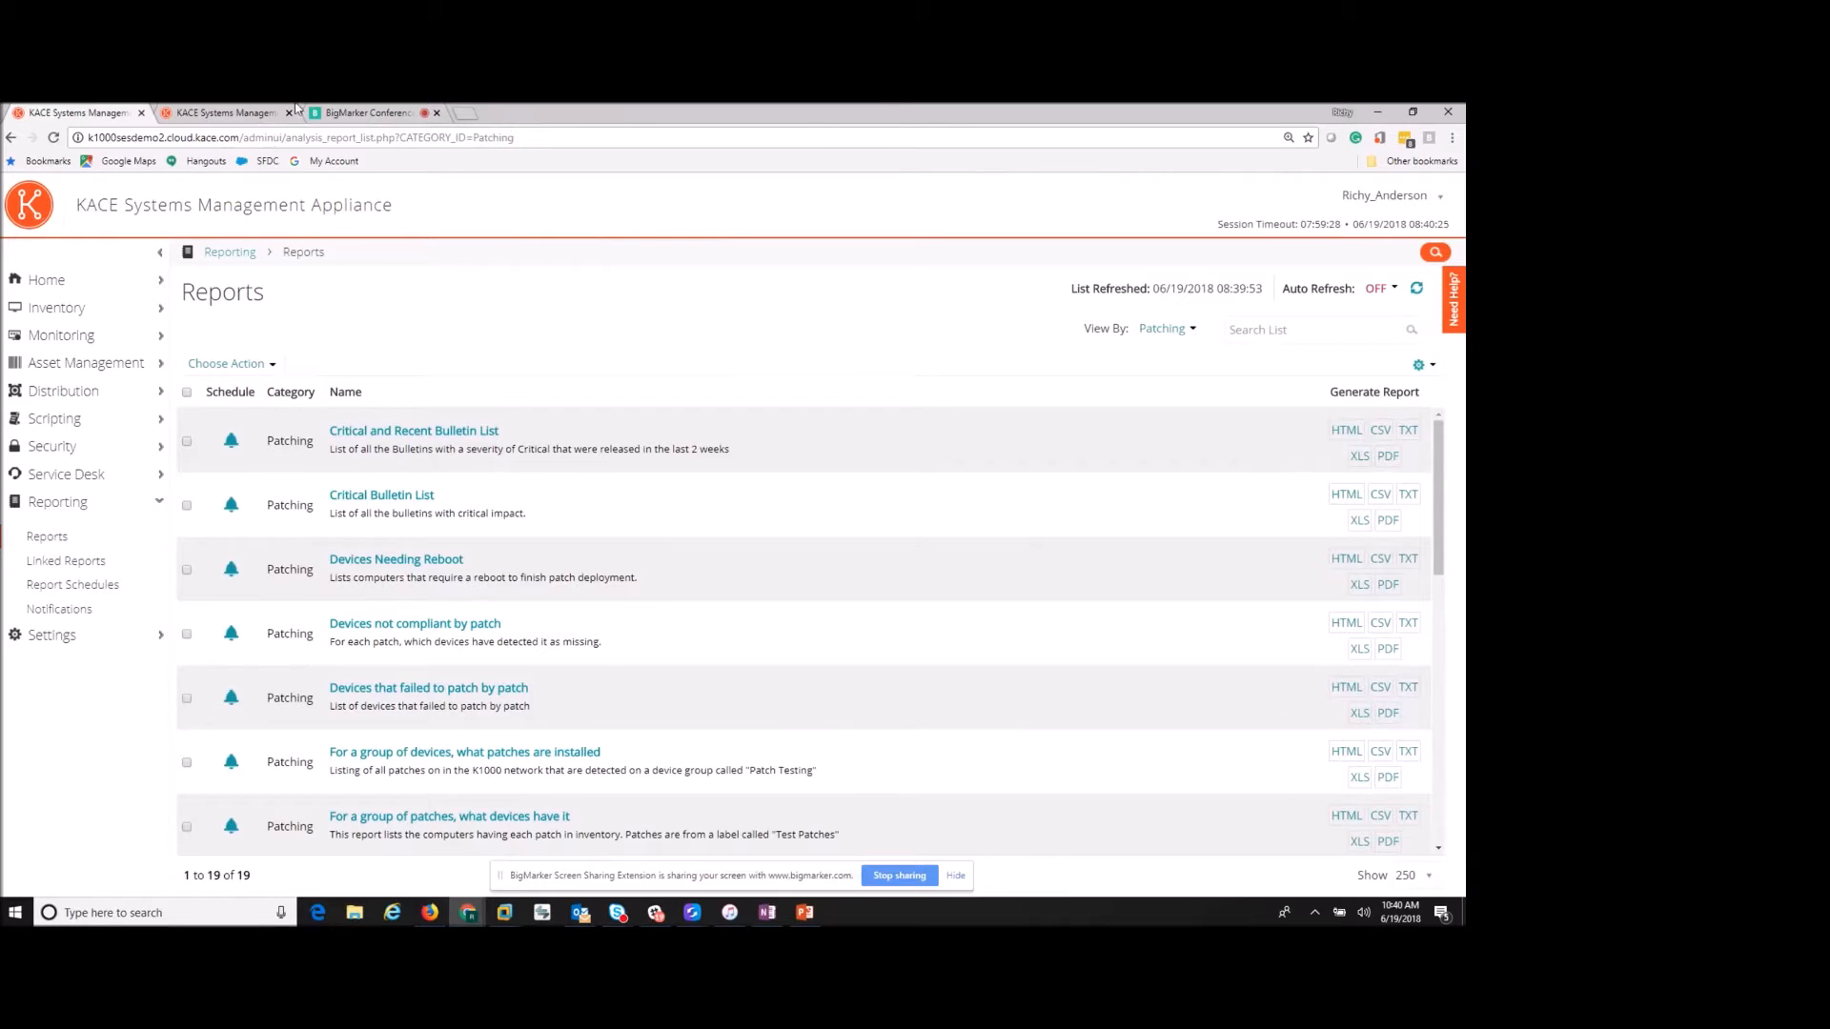
# - Filter the reports by Dell Warranty and open 'Computers with Dell Warranty Expiring in < 60 Days'
pyautogui.click(1190, 329)
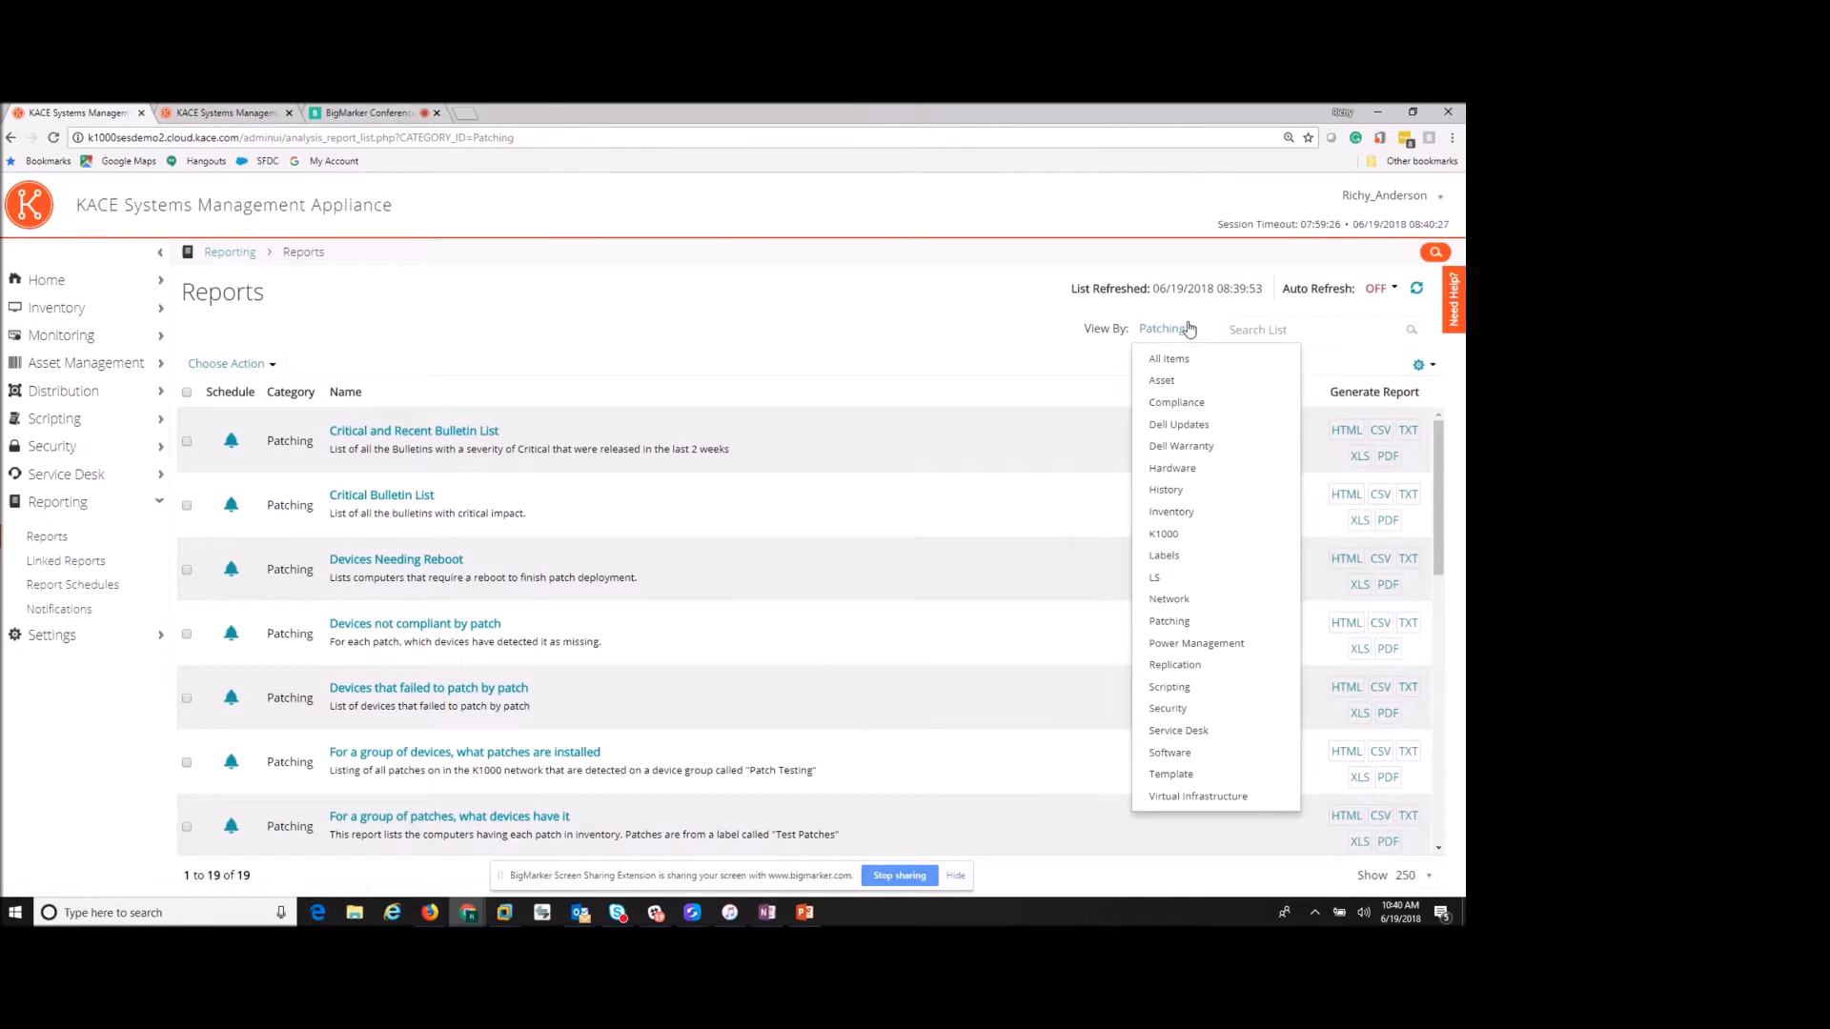
pyautogui.click(1191, 453)
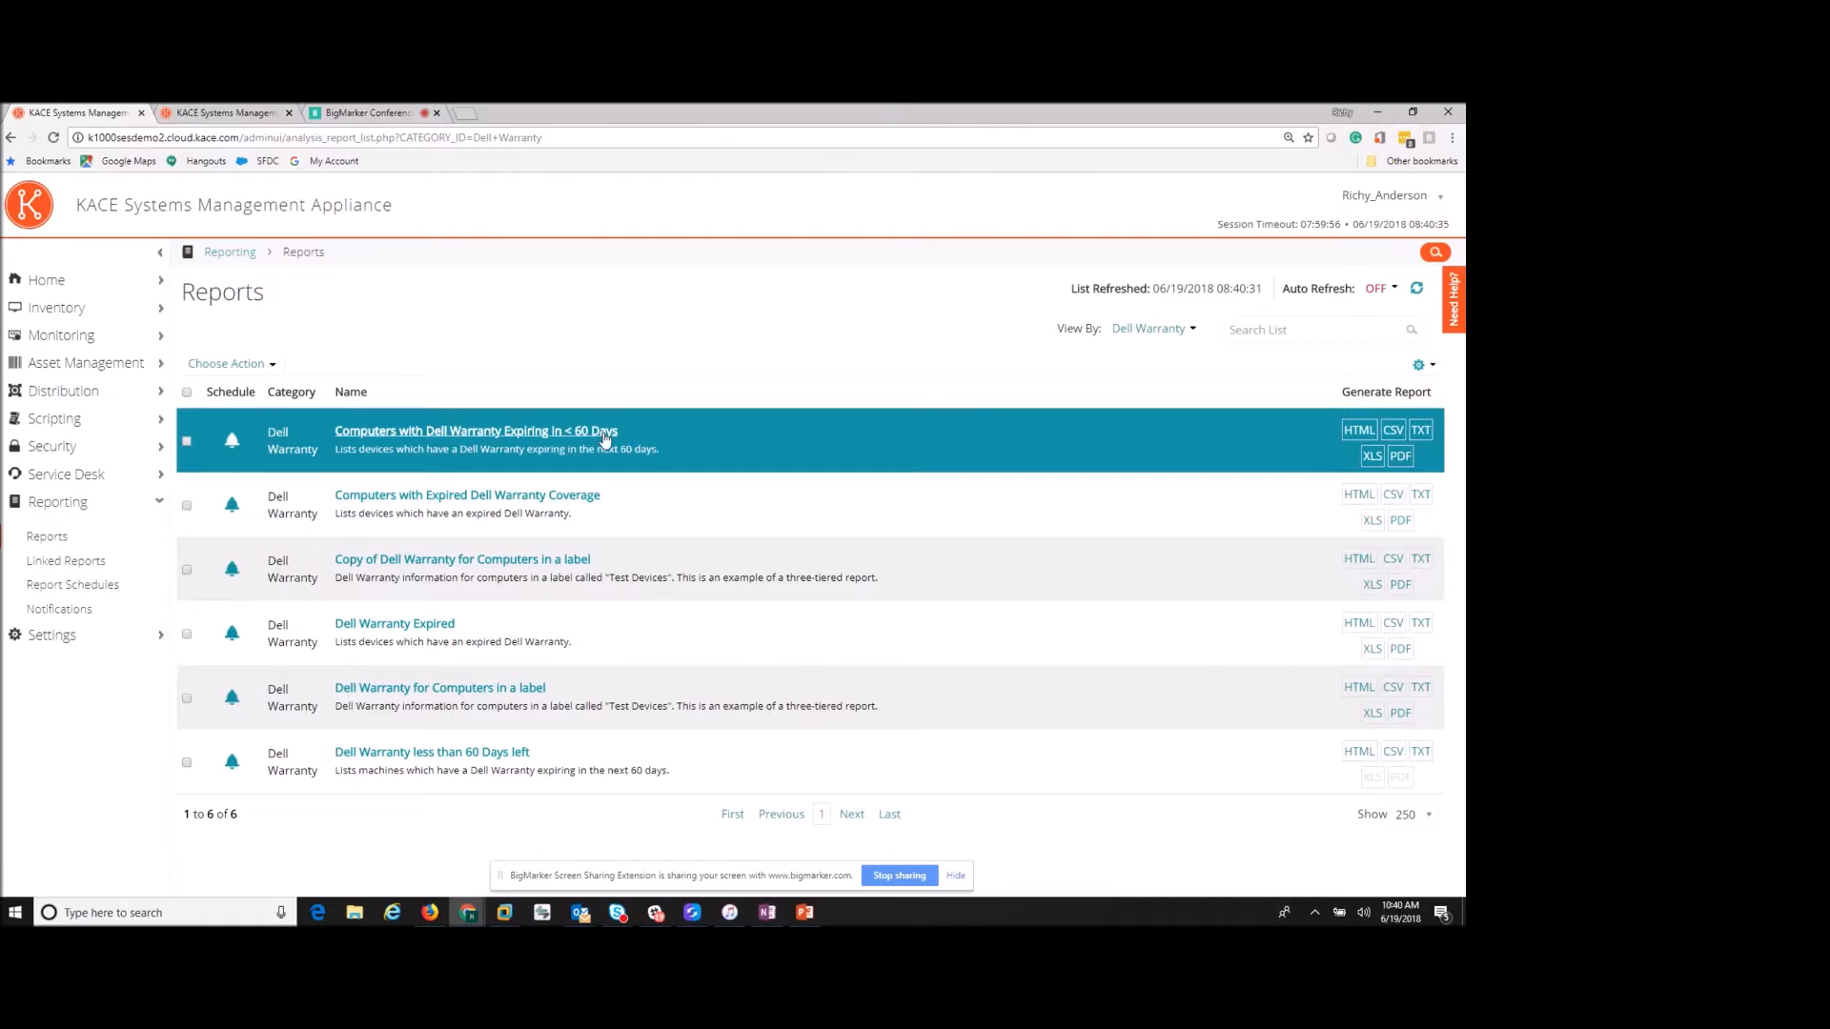
pyautogui.click(493, 434)
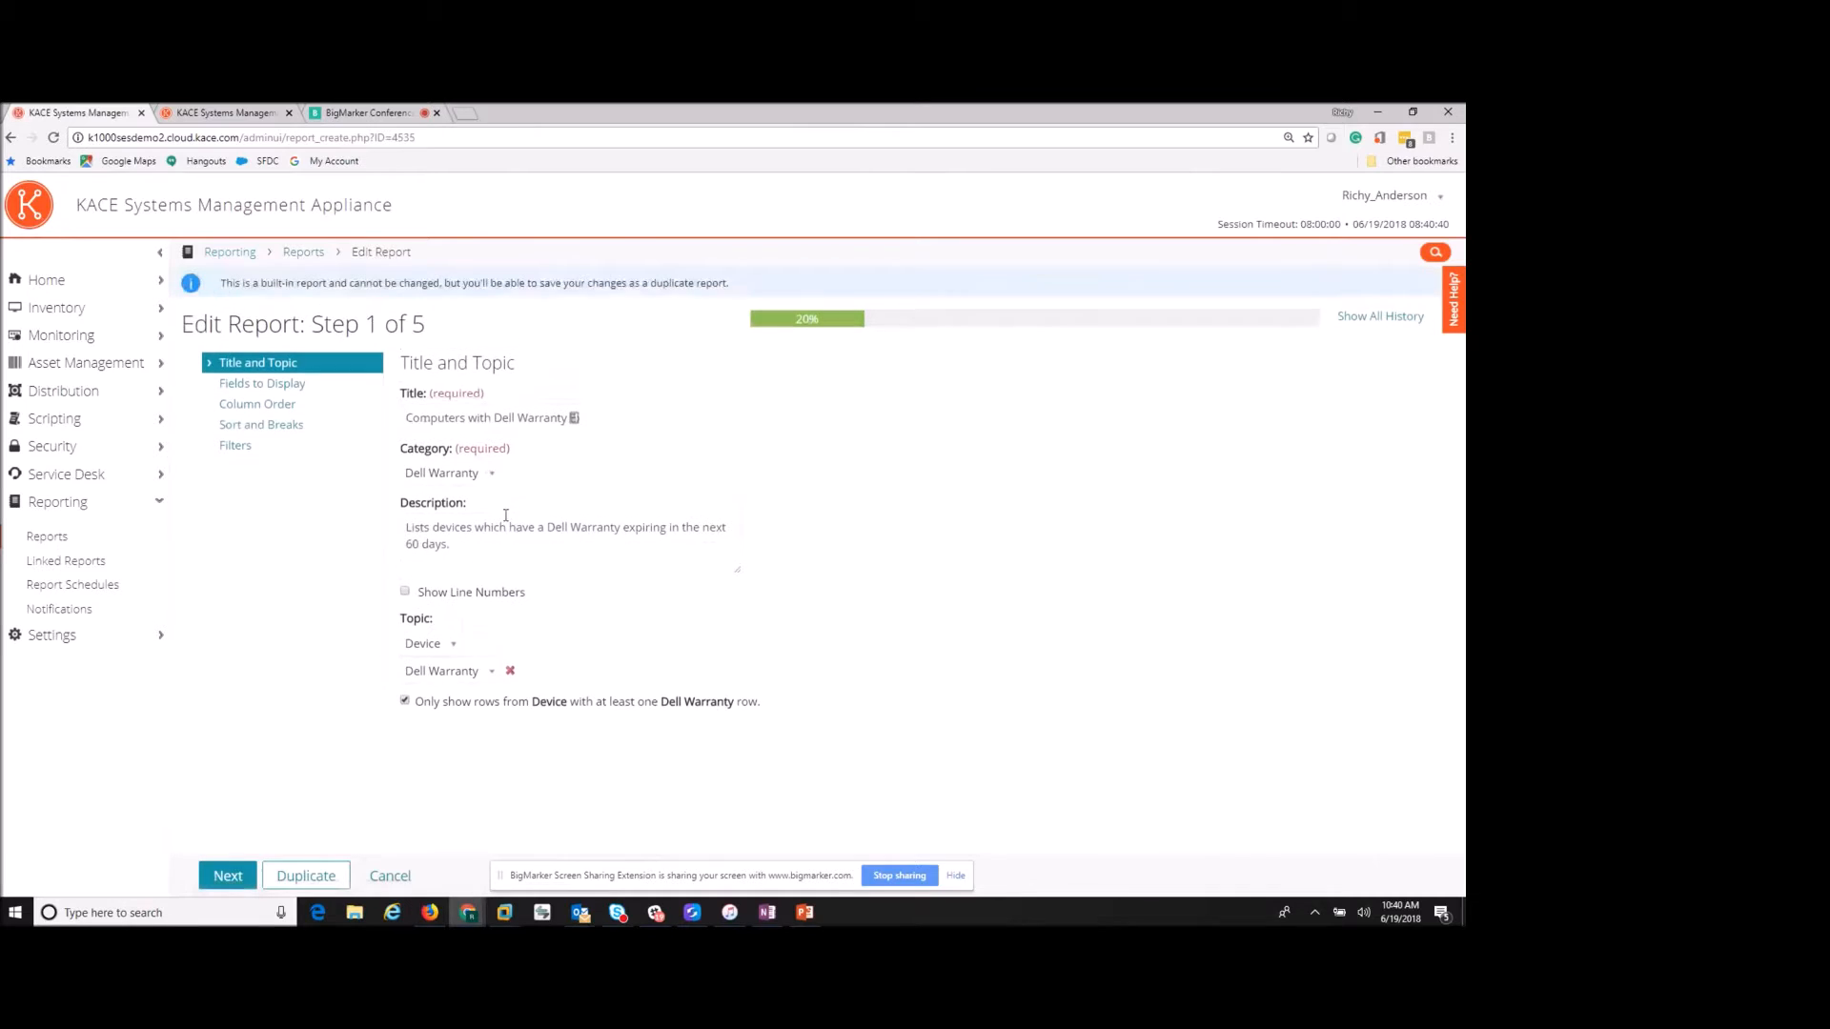
# - Duplicate the report and retitle the copy 'Computers with Dell Warranty Expiring in < 18 Days'
pyautogui.click(302, 884)
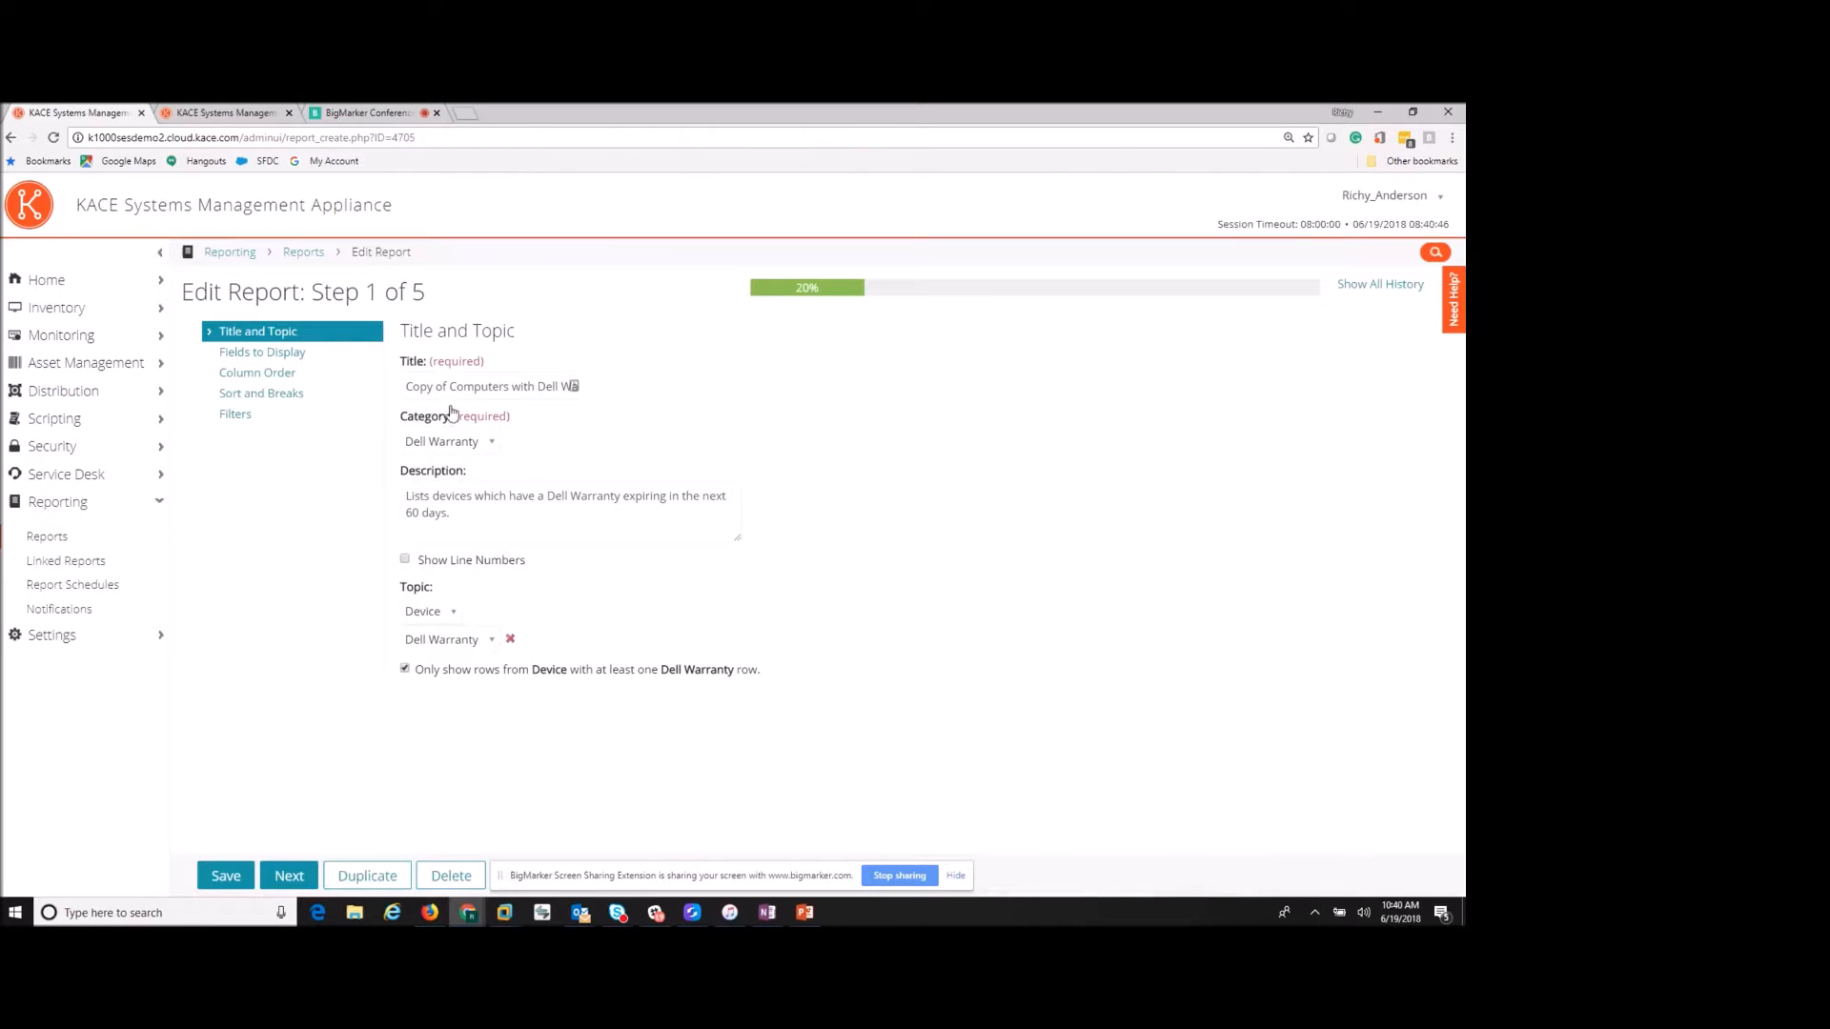
pyautogui.moveTo(446, 386); pyautogui.dragTo(364, 393)
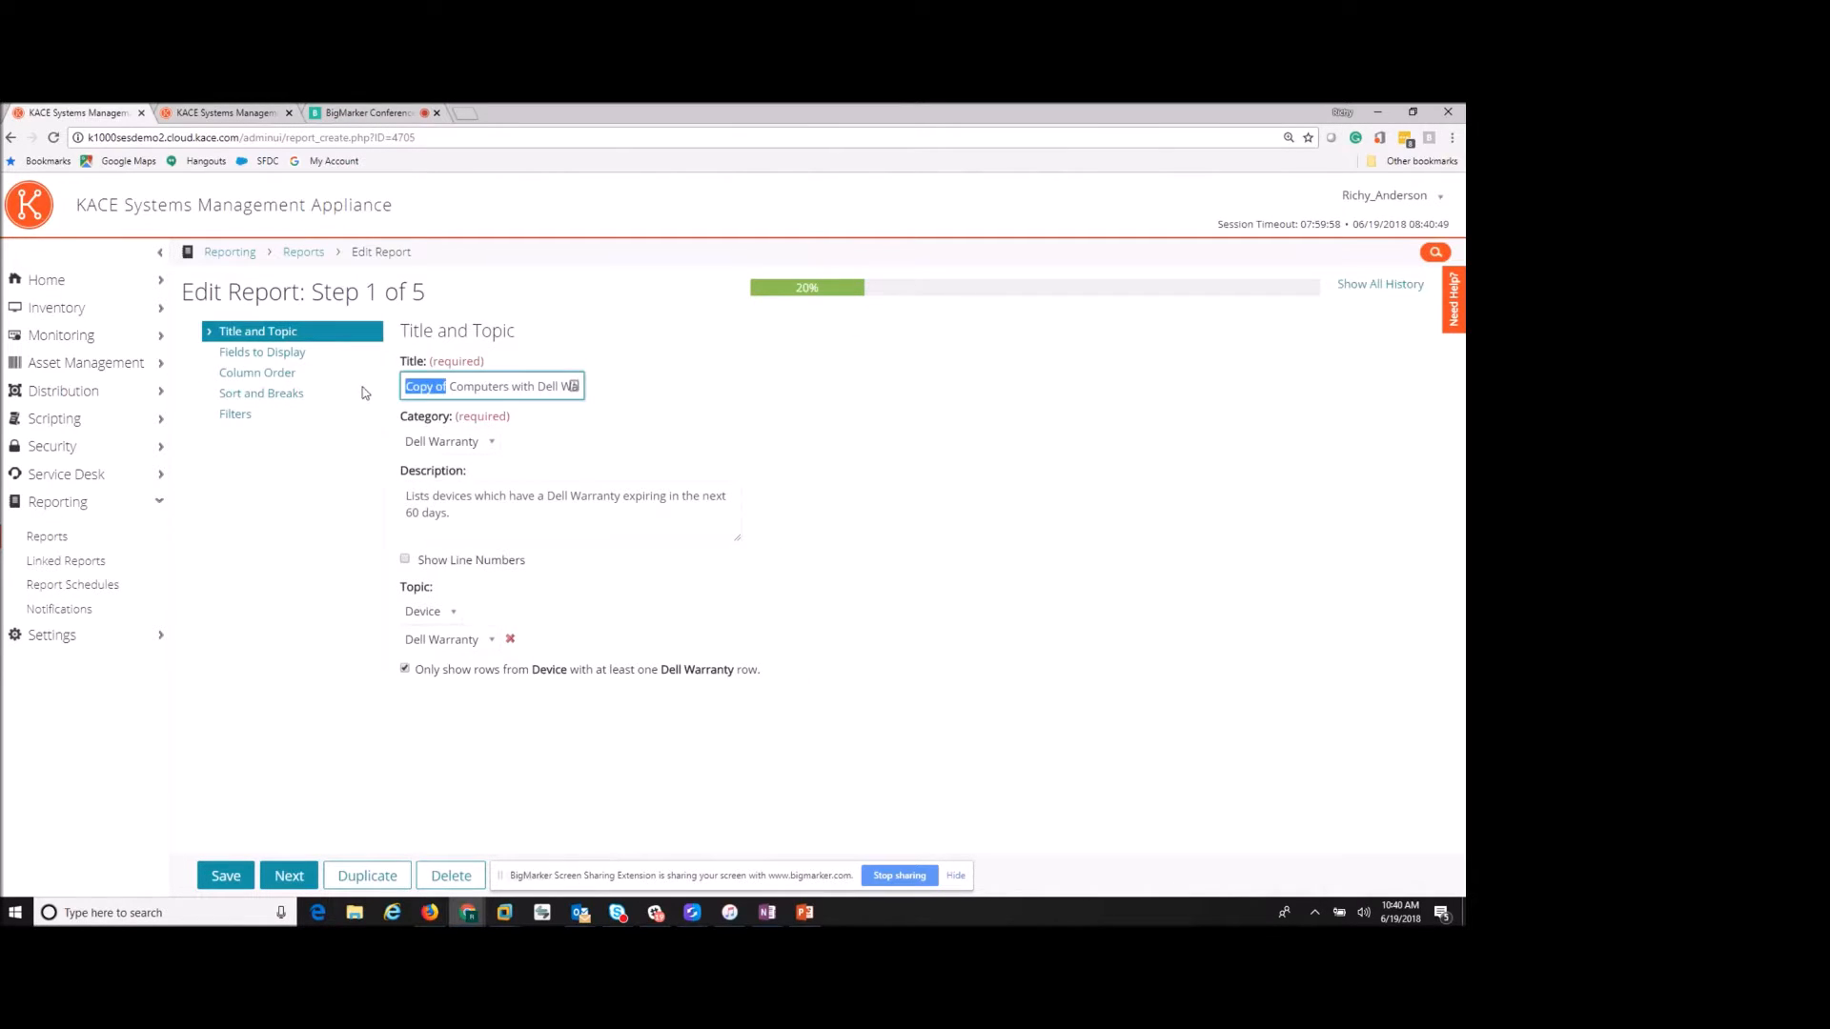
pyautogui.press('BackSpace')
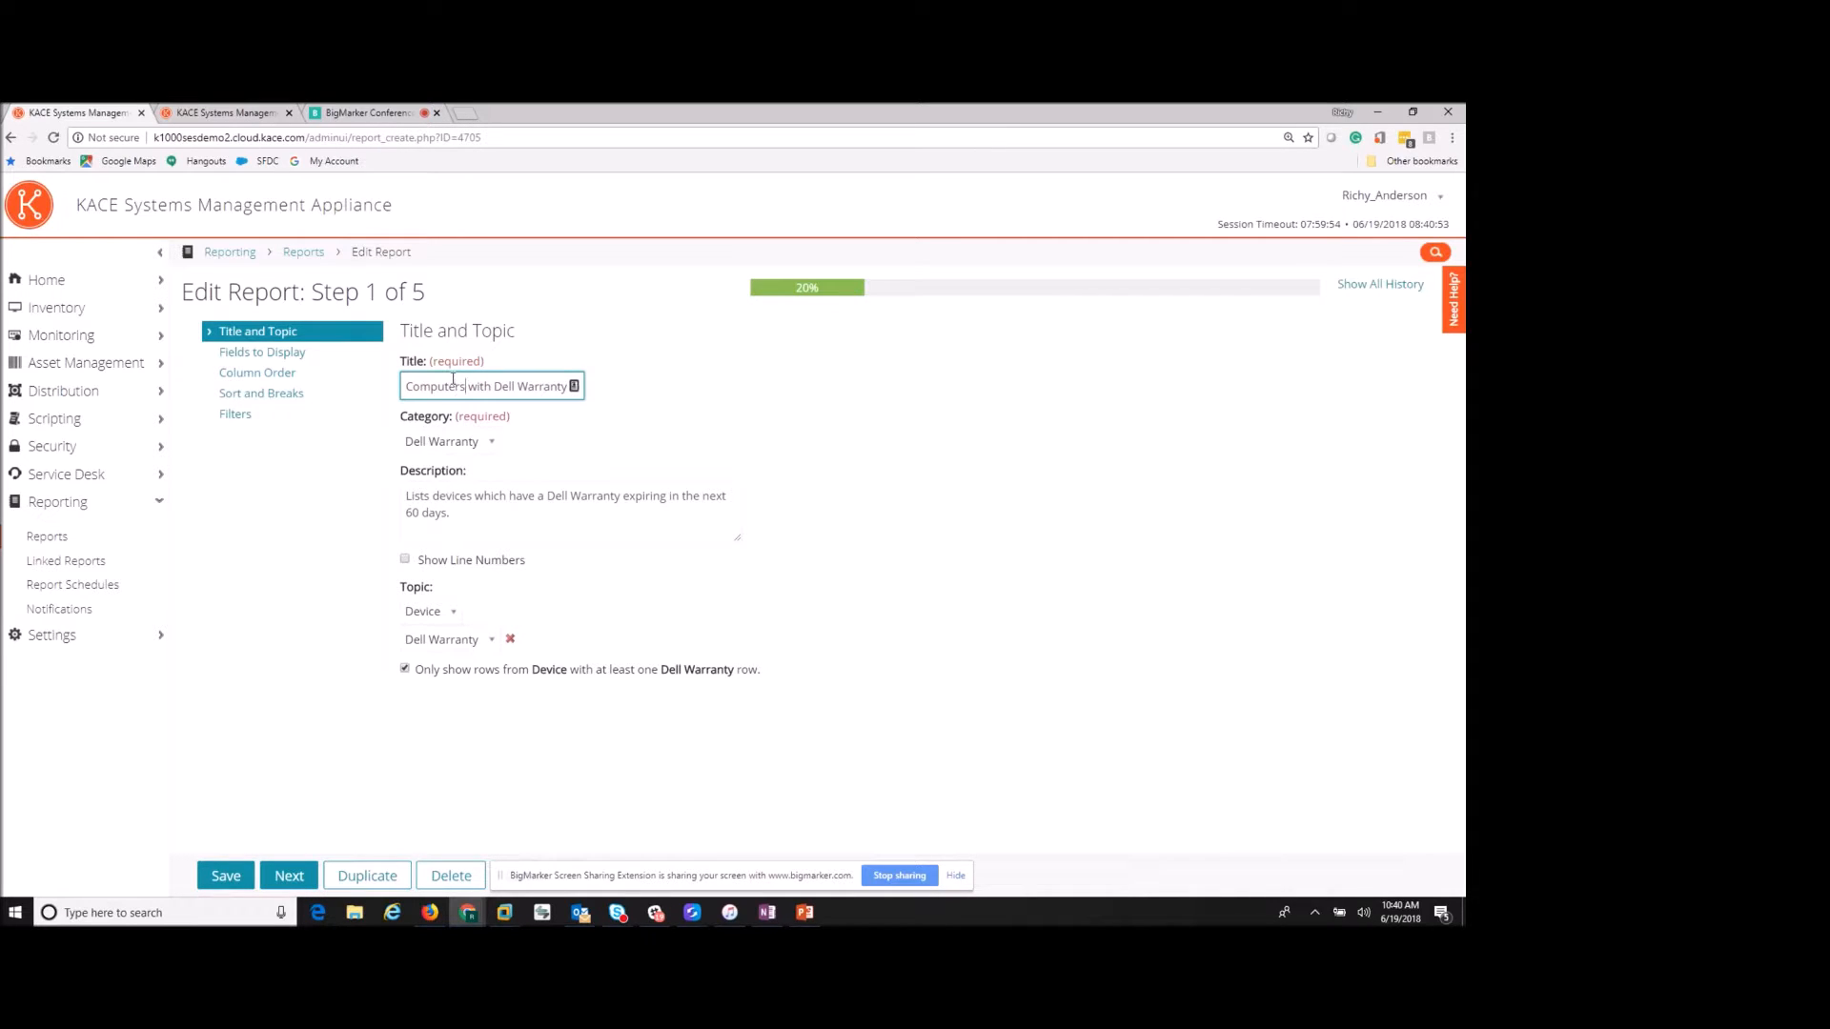
pyautogui.write('Expiring in < 60 Days')
pyautogui.press('BackSpace')
pyautogui.press('BackSpace')
pyautogui.write('18')
# - Change the description's 60 days to 180 days and advance to the Filters step
pyautogui.click(409, 509)
pyautogui.press('BackSpace')
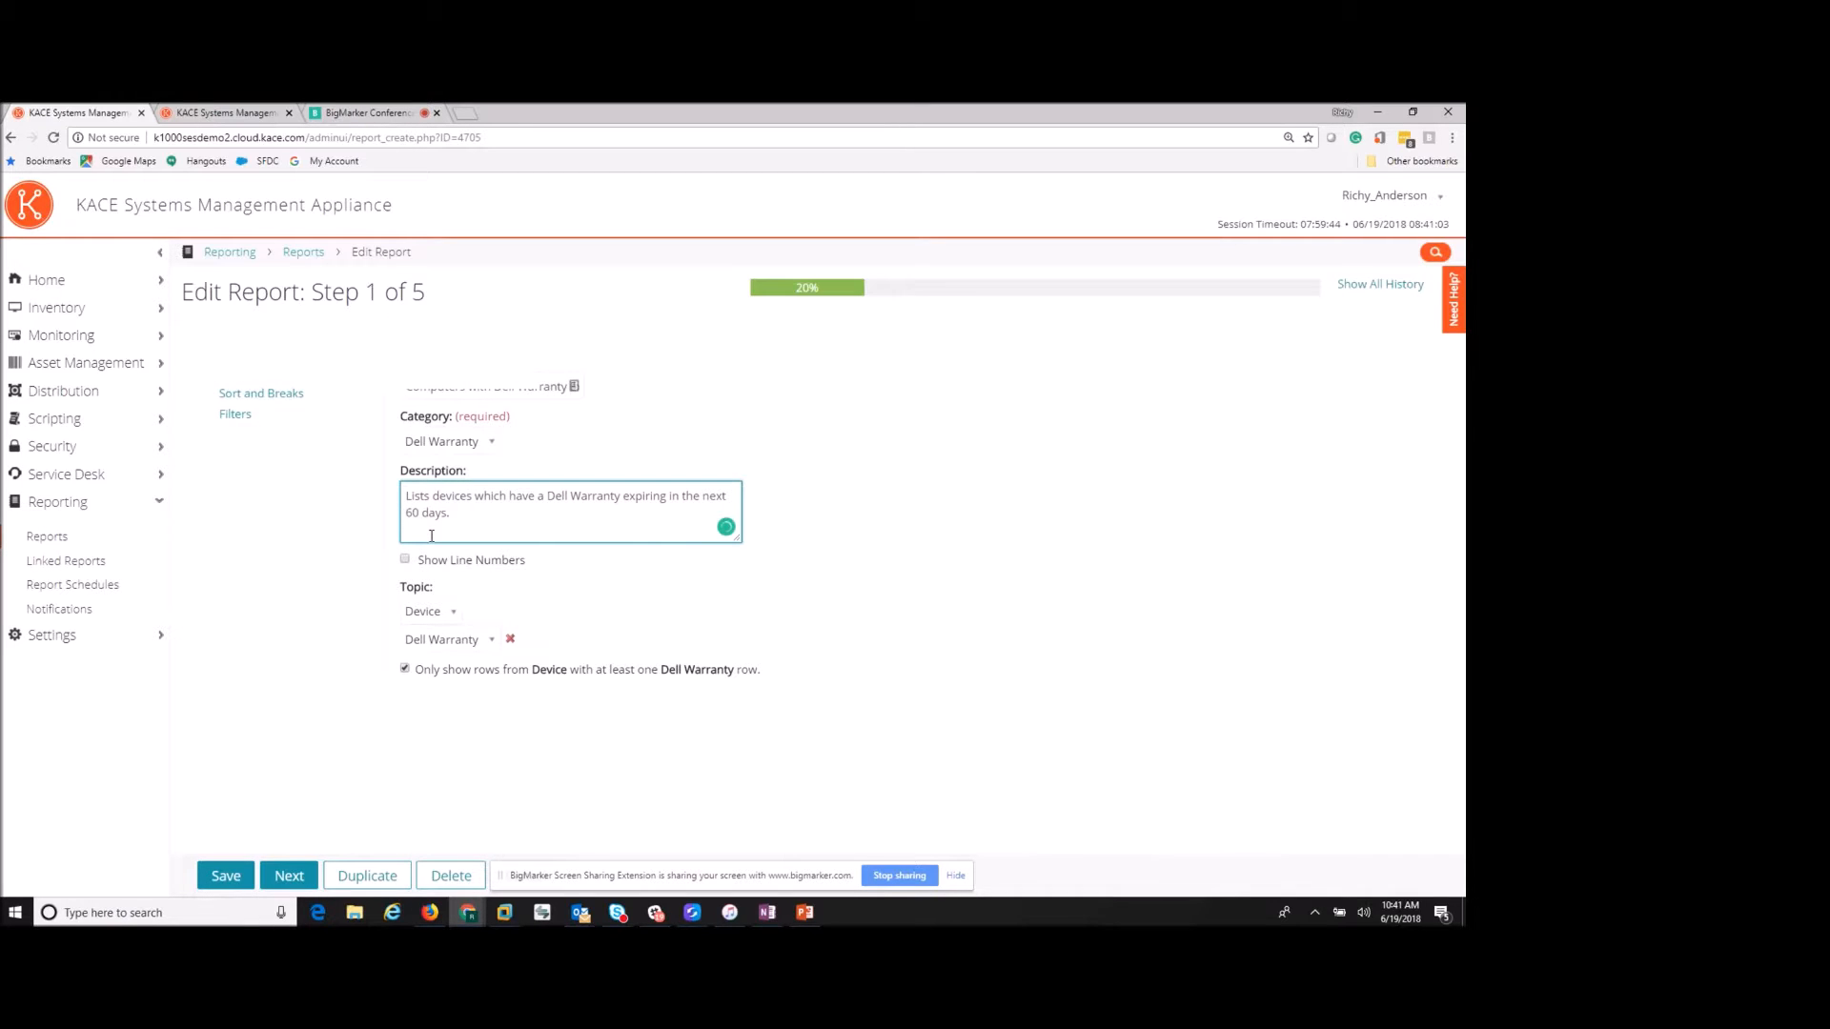
pyautogui.write('180')
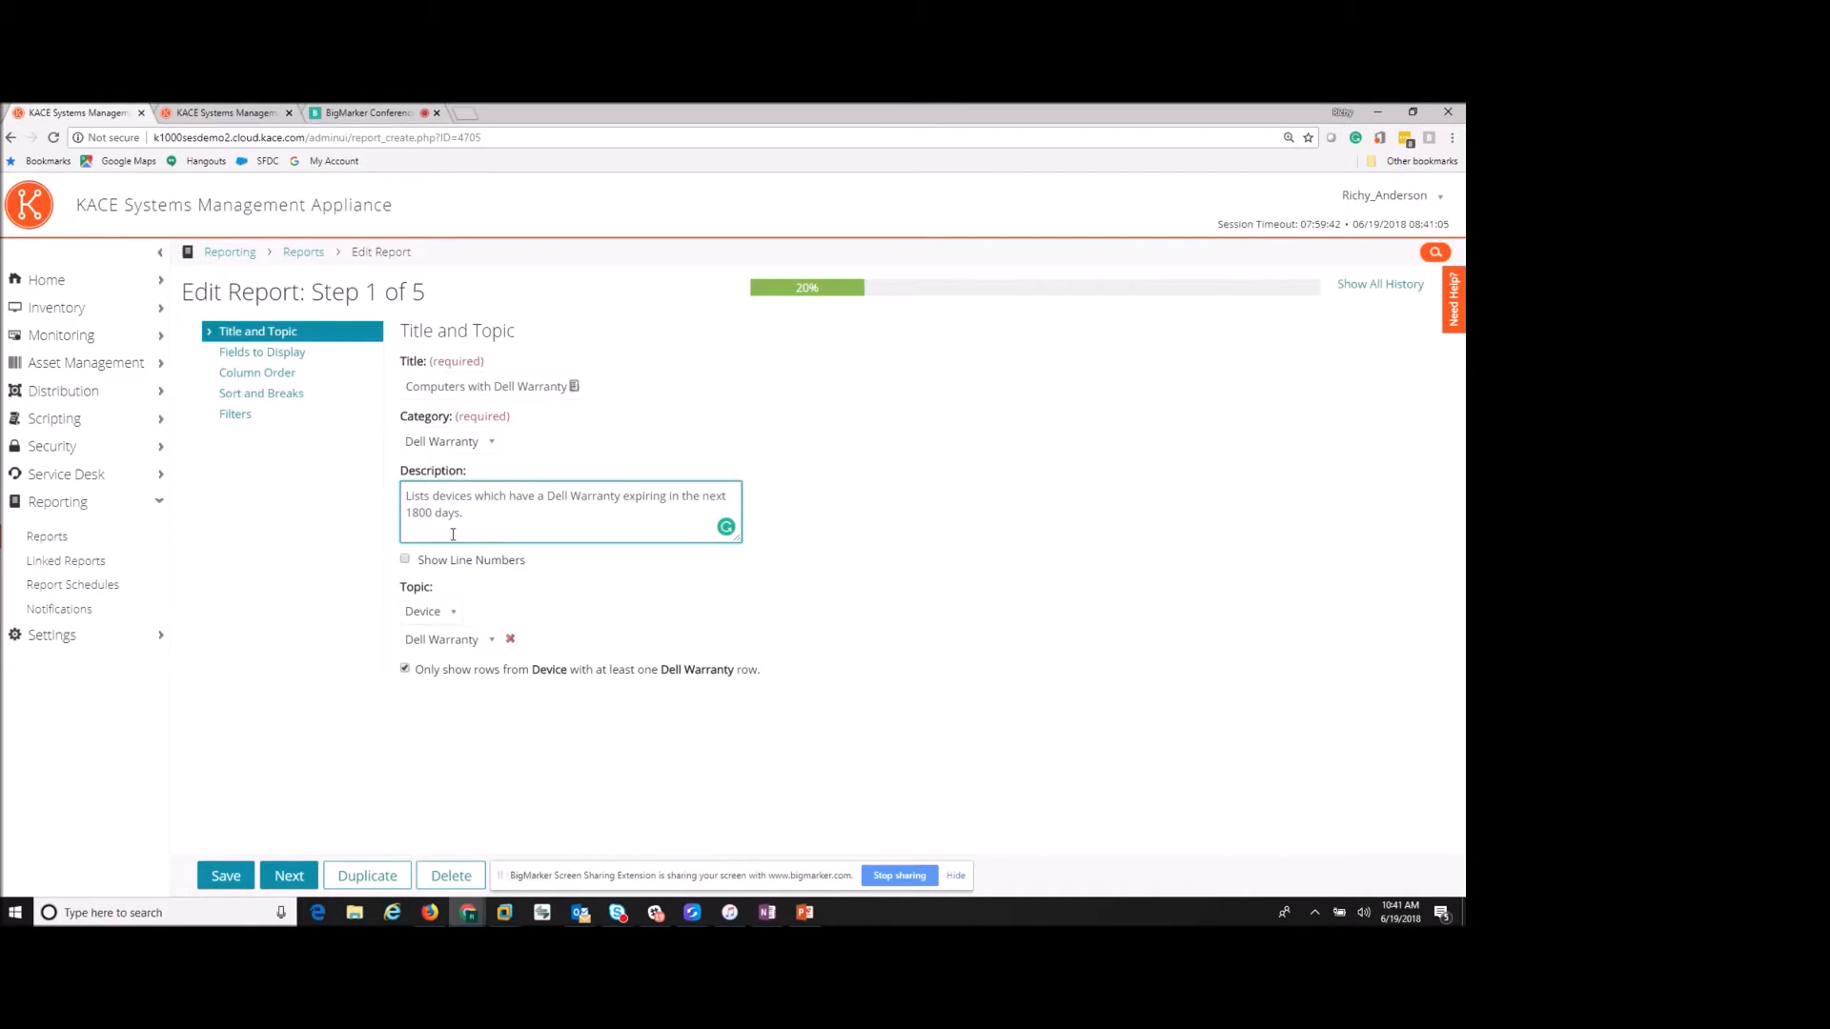
pyautogui.press('Delete')
pyautogui.click(293, 877)
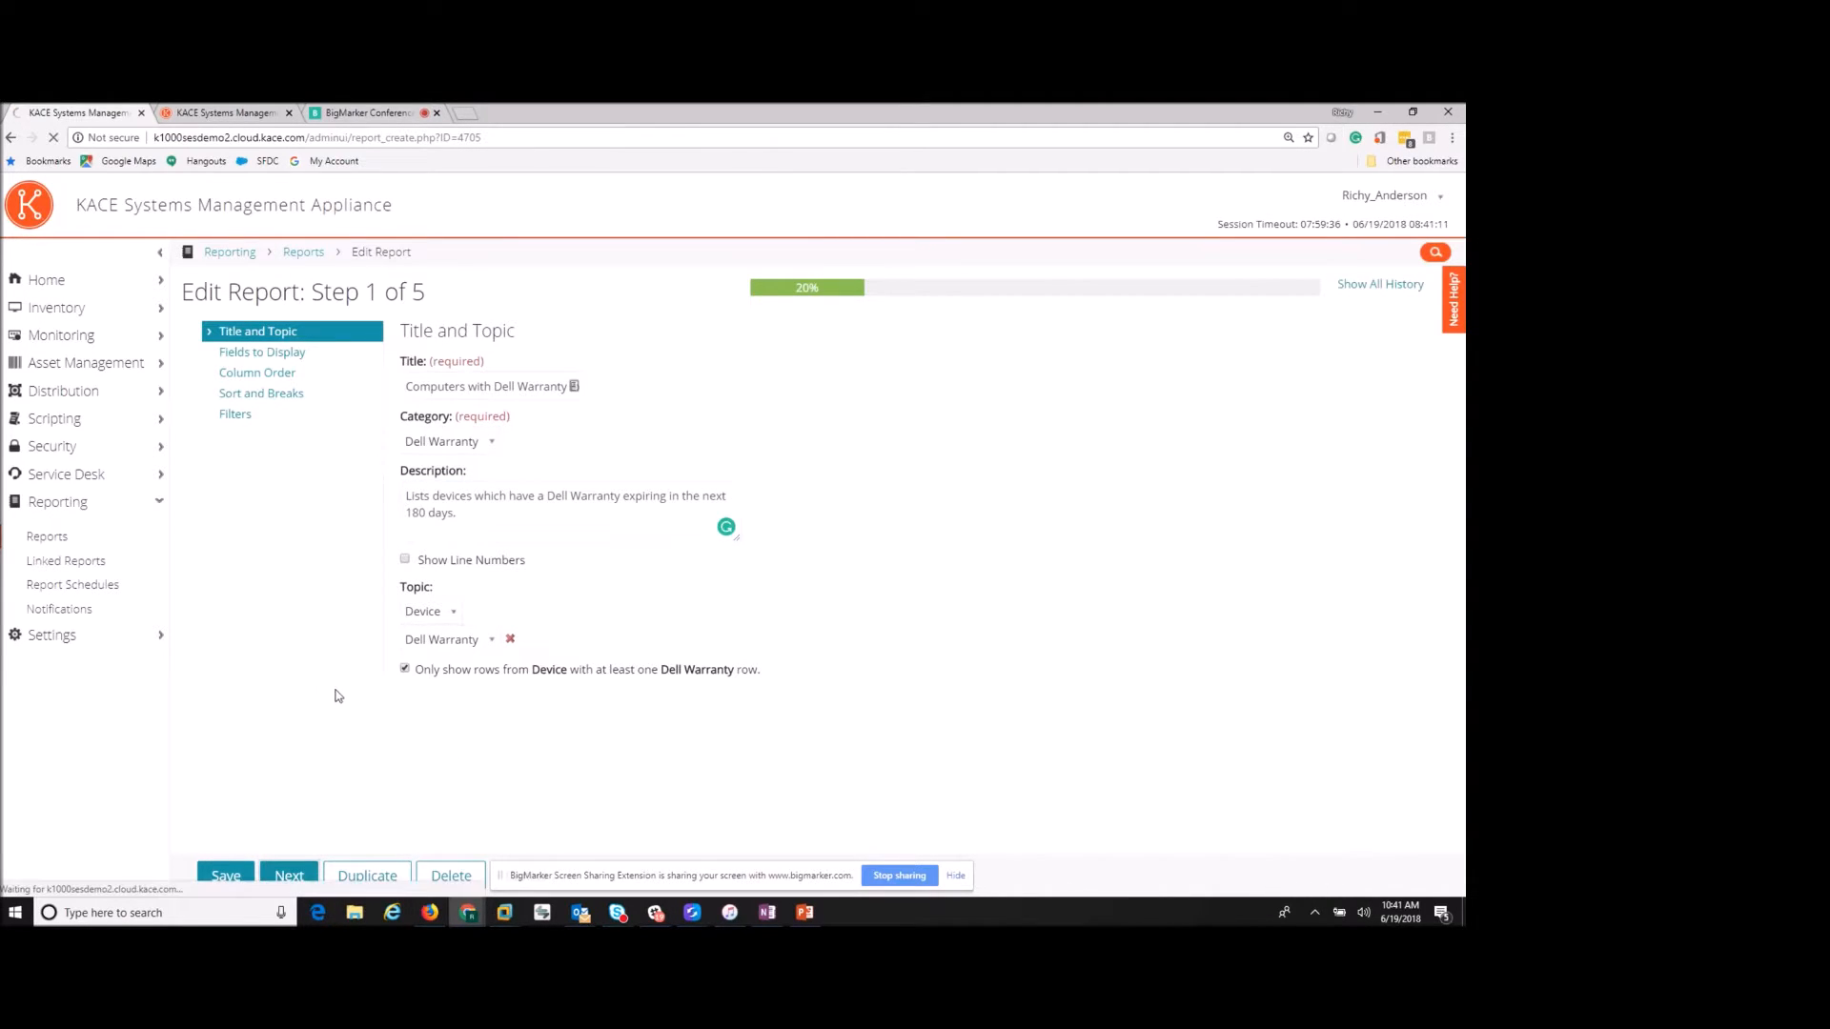
pyautogui.click(237, 416)
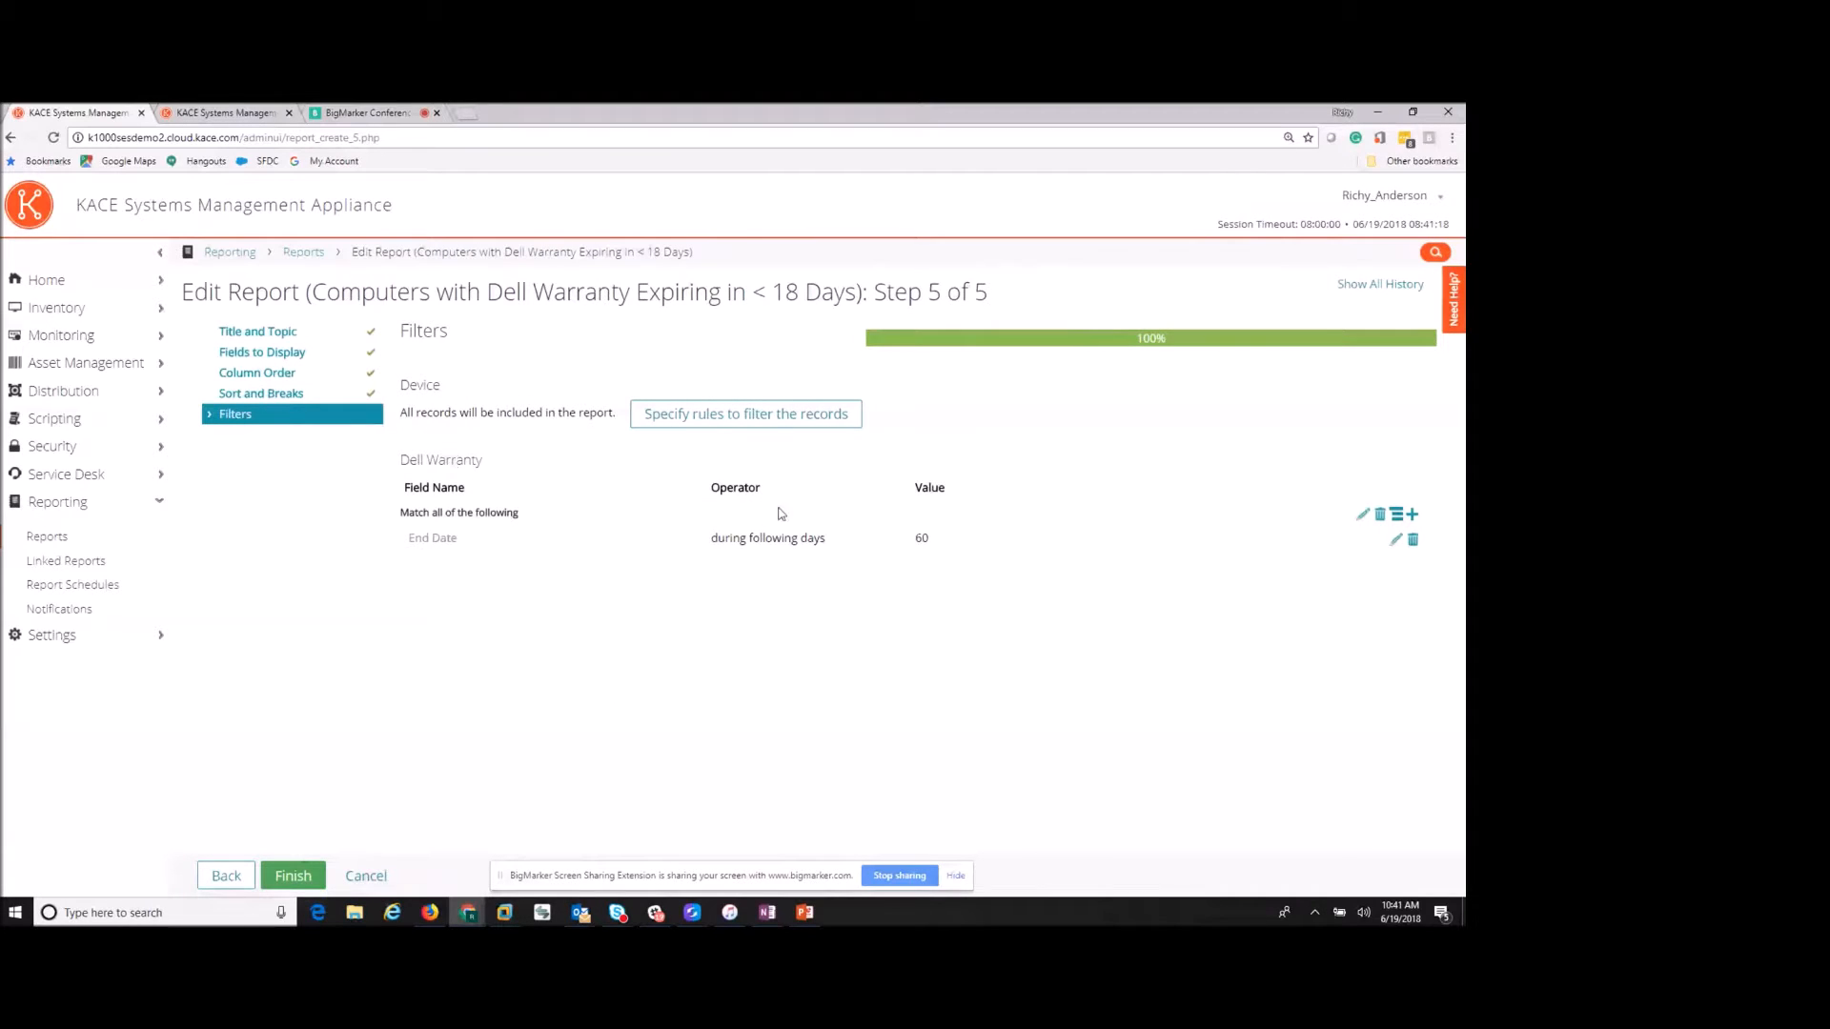
# - Change the End Date filter from 60 to 180 days and finish saving the report
pyautogui.click(1395, 540)
pyautogui.doubleClick(958, 543)
pyautogui.write('180')
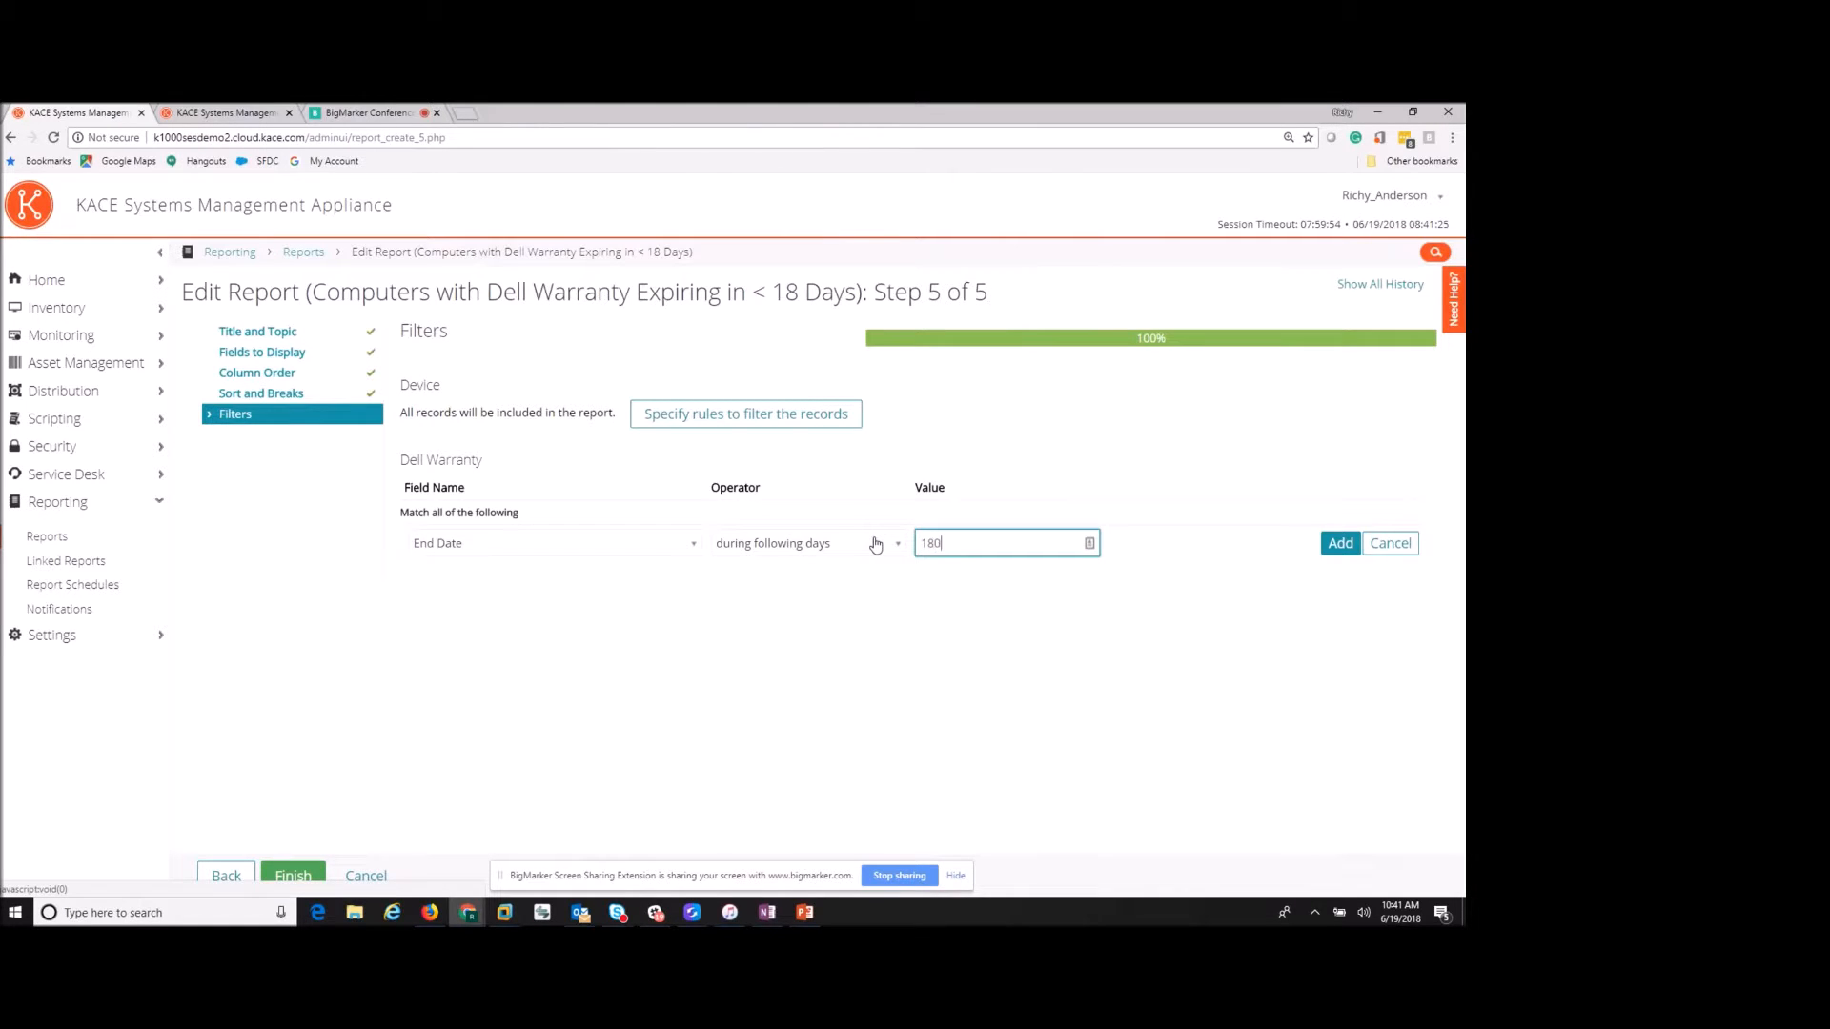
pyautogui.click(1340, 543)
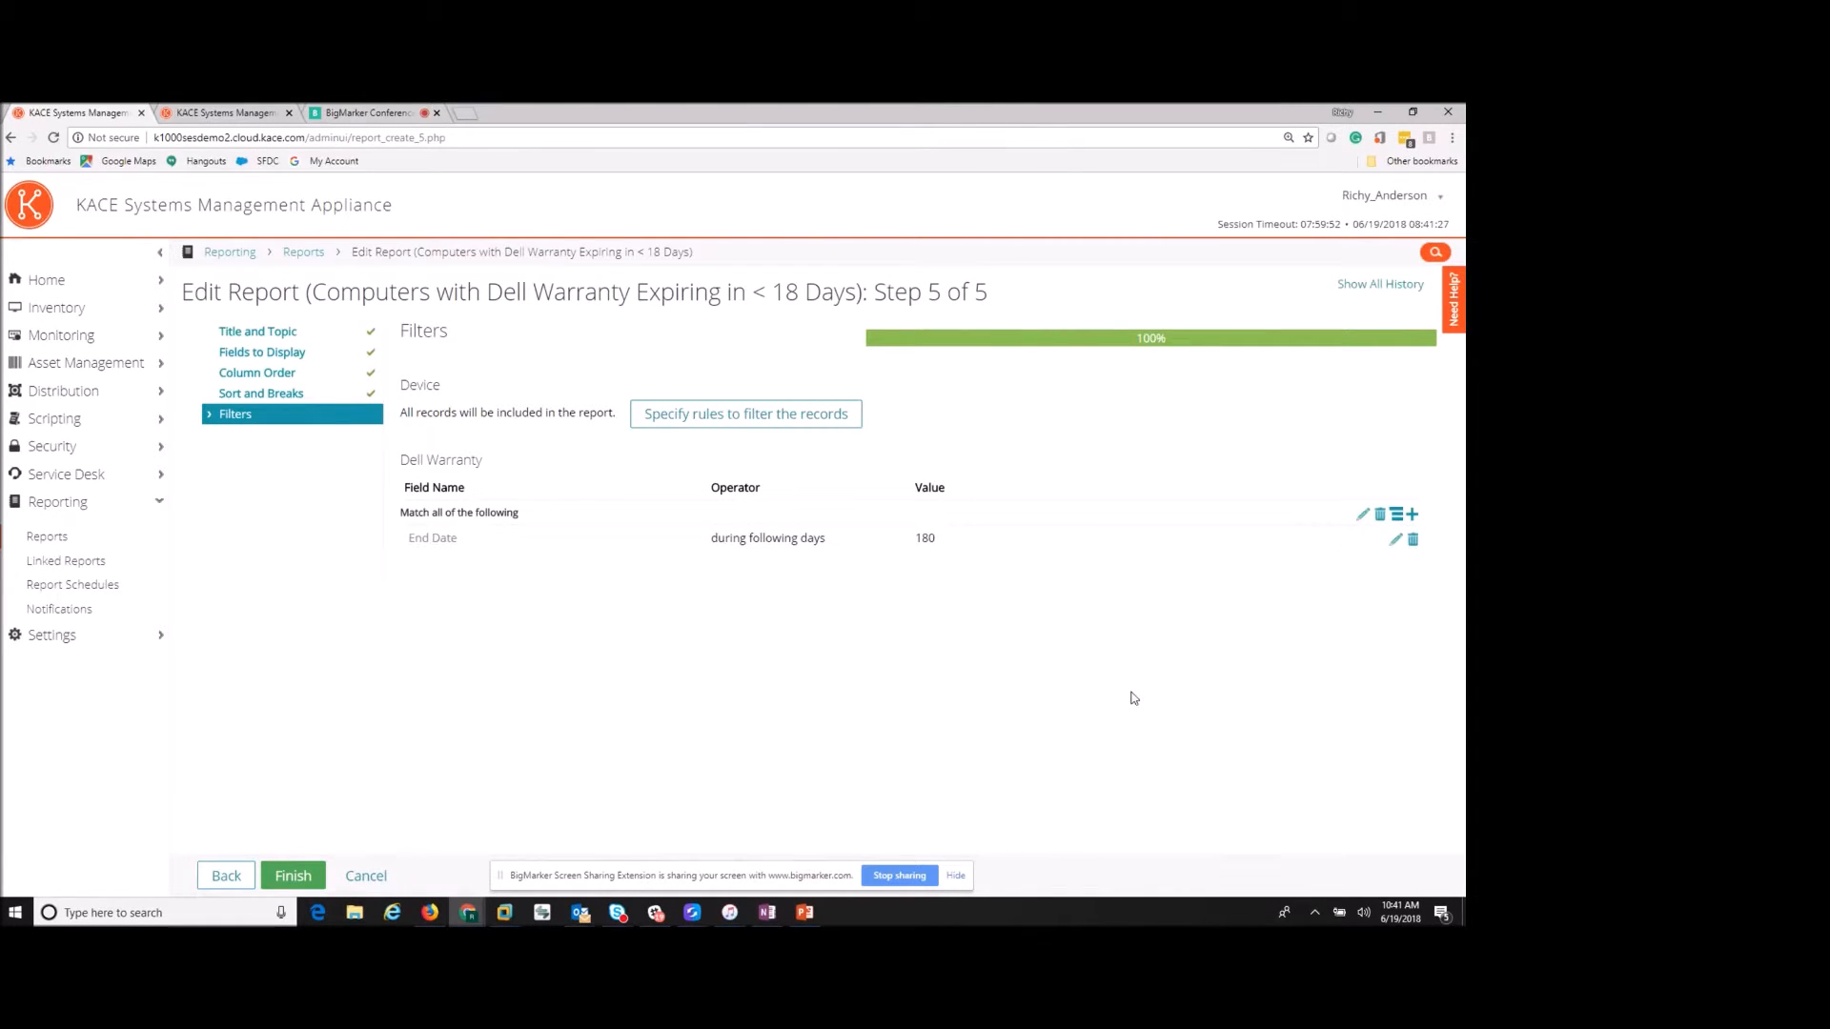
pyautogui.click(289, 882)
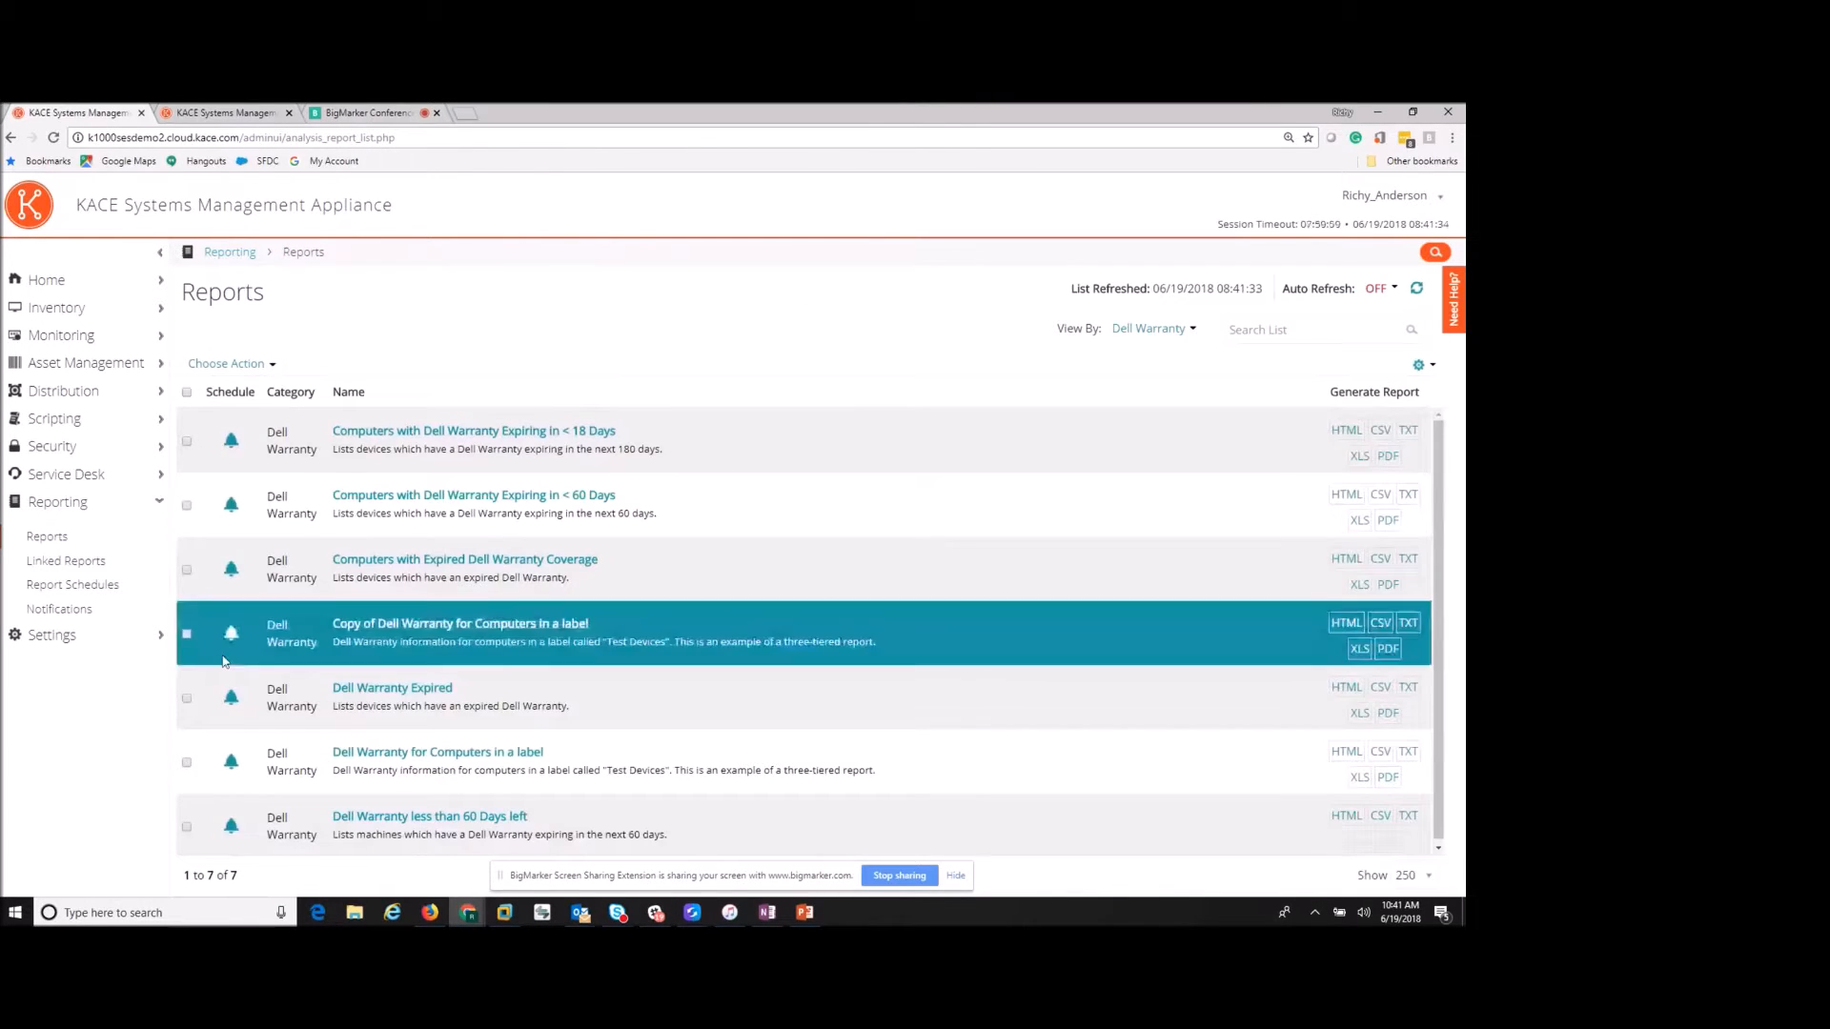
# - Review the new 18-day report's title, then go to Report Schedules, discarding the unsaved changes
pyautogui.click(592, 433)
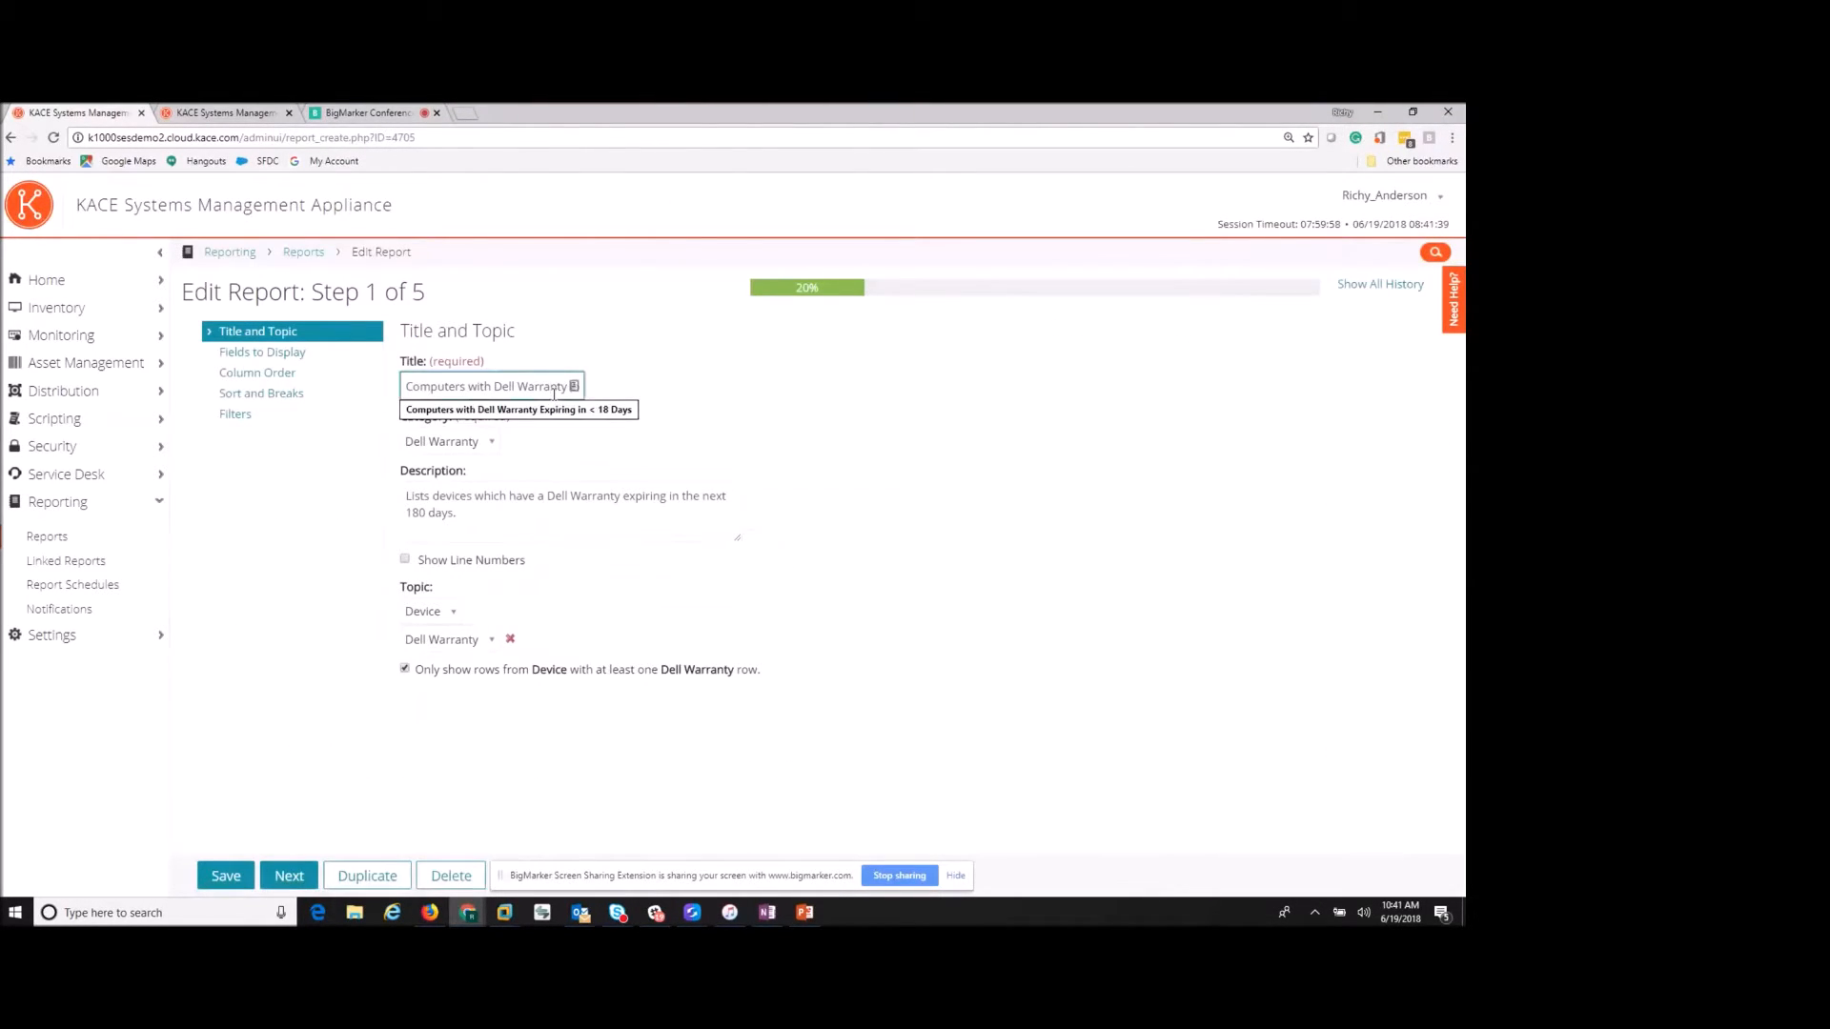
pyautogui.press('Right')
pyautogui.press('Right')
pyautogui.press('Right')
pyautogui.press('Right')
pyautogui.press('Right')
pyautogui.press('Right')
pyautogui.press('Right')
pyautogui.press('Right')
pyautogui.press('Right')
pyautogui.press('Right')
pyautogui.press('Right')
pyautogui.press('Right')
pyautogui.press('Right')
pyautogui.press('Right')
pyautogui.press('Right')
pyautogui.press('Right')
pyautogui.press('Right')
pyautogui.press('Right')
pyautogui.press('Right')
pyautogui.press('Right')
pyautogui.click(860, 768)
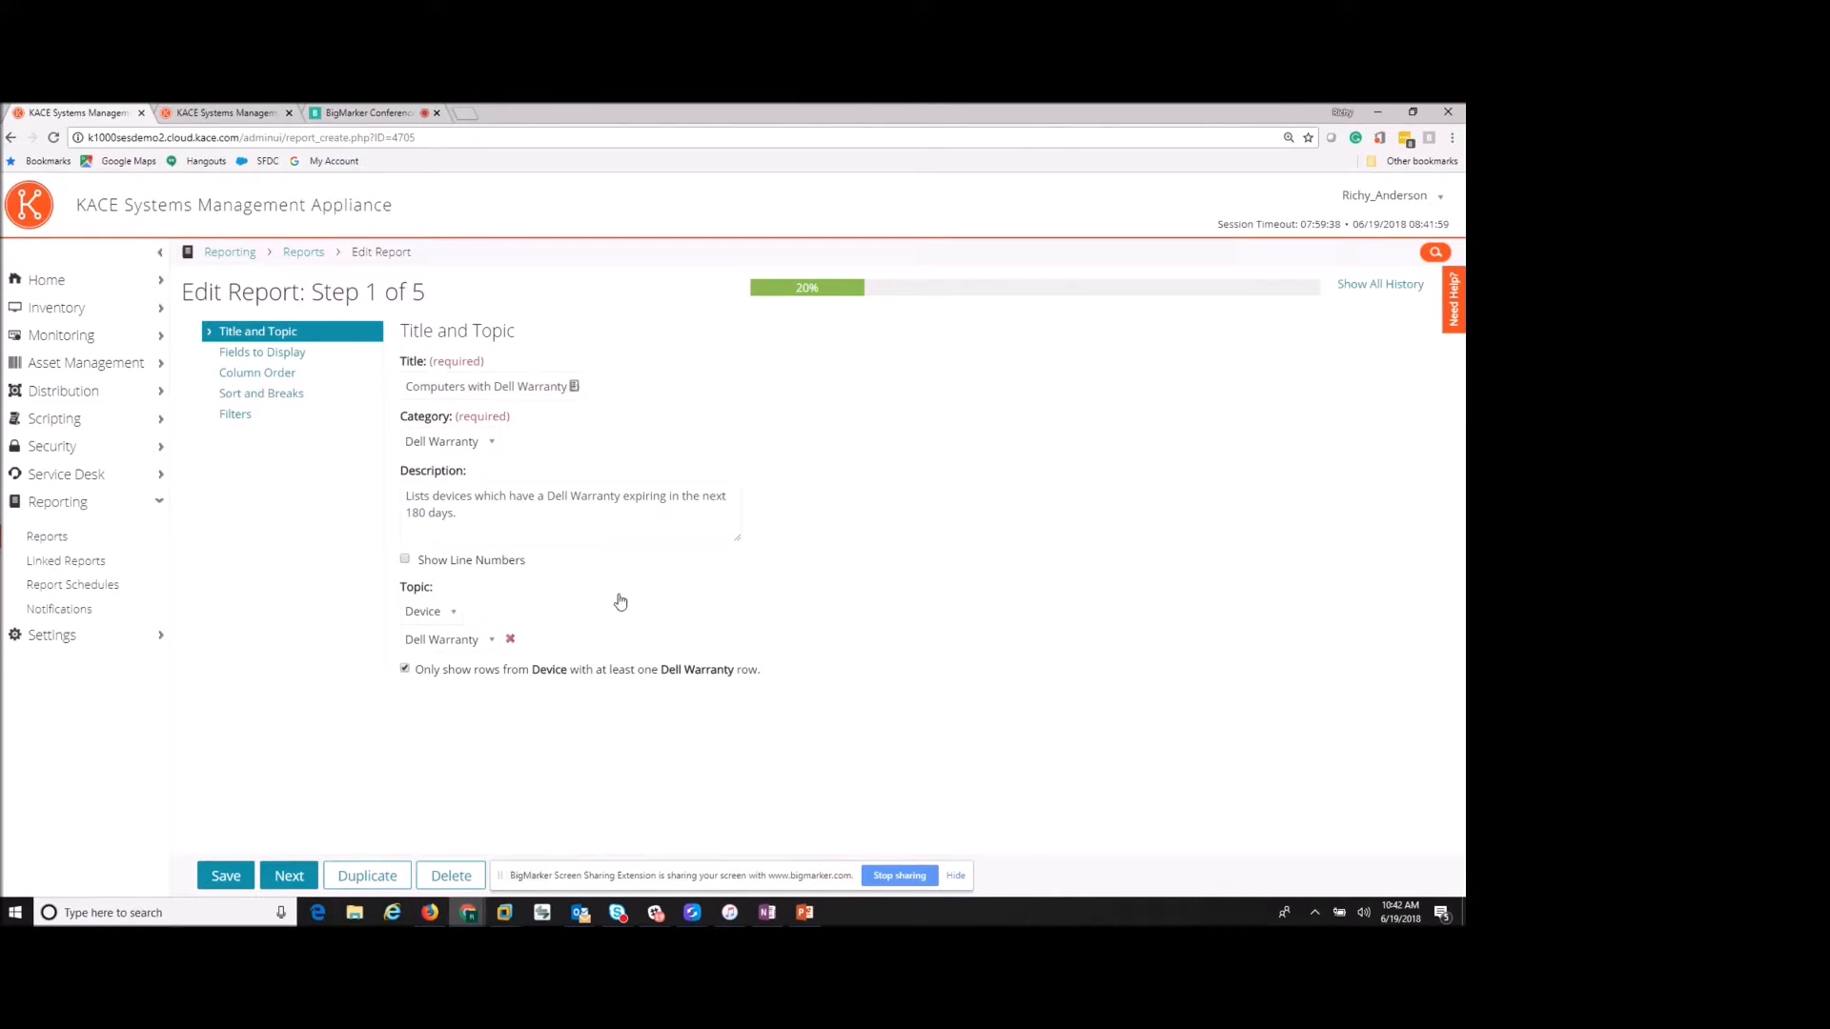
pyautogui.click(75, 589)
pyautogui.click(829, 402)
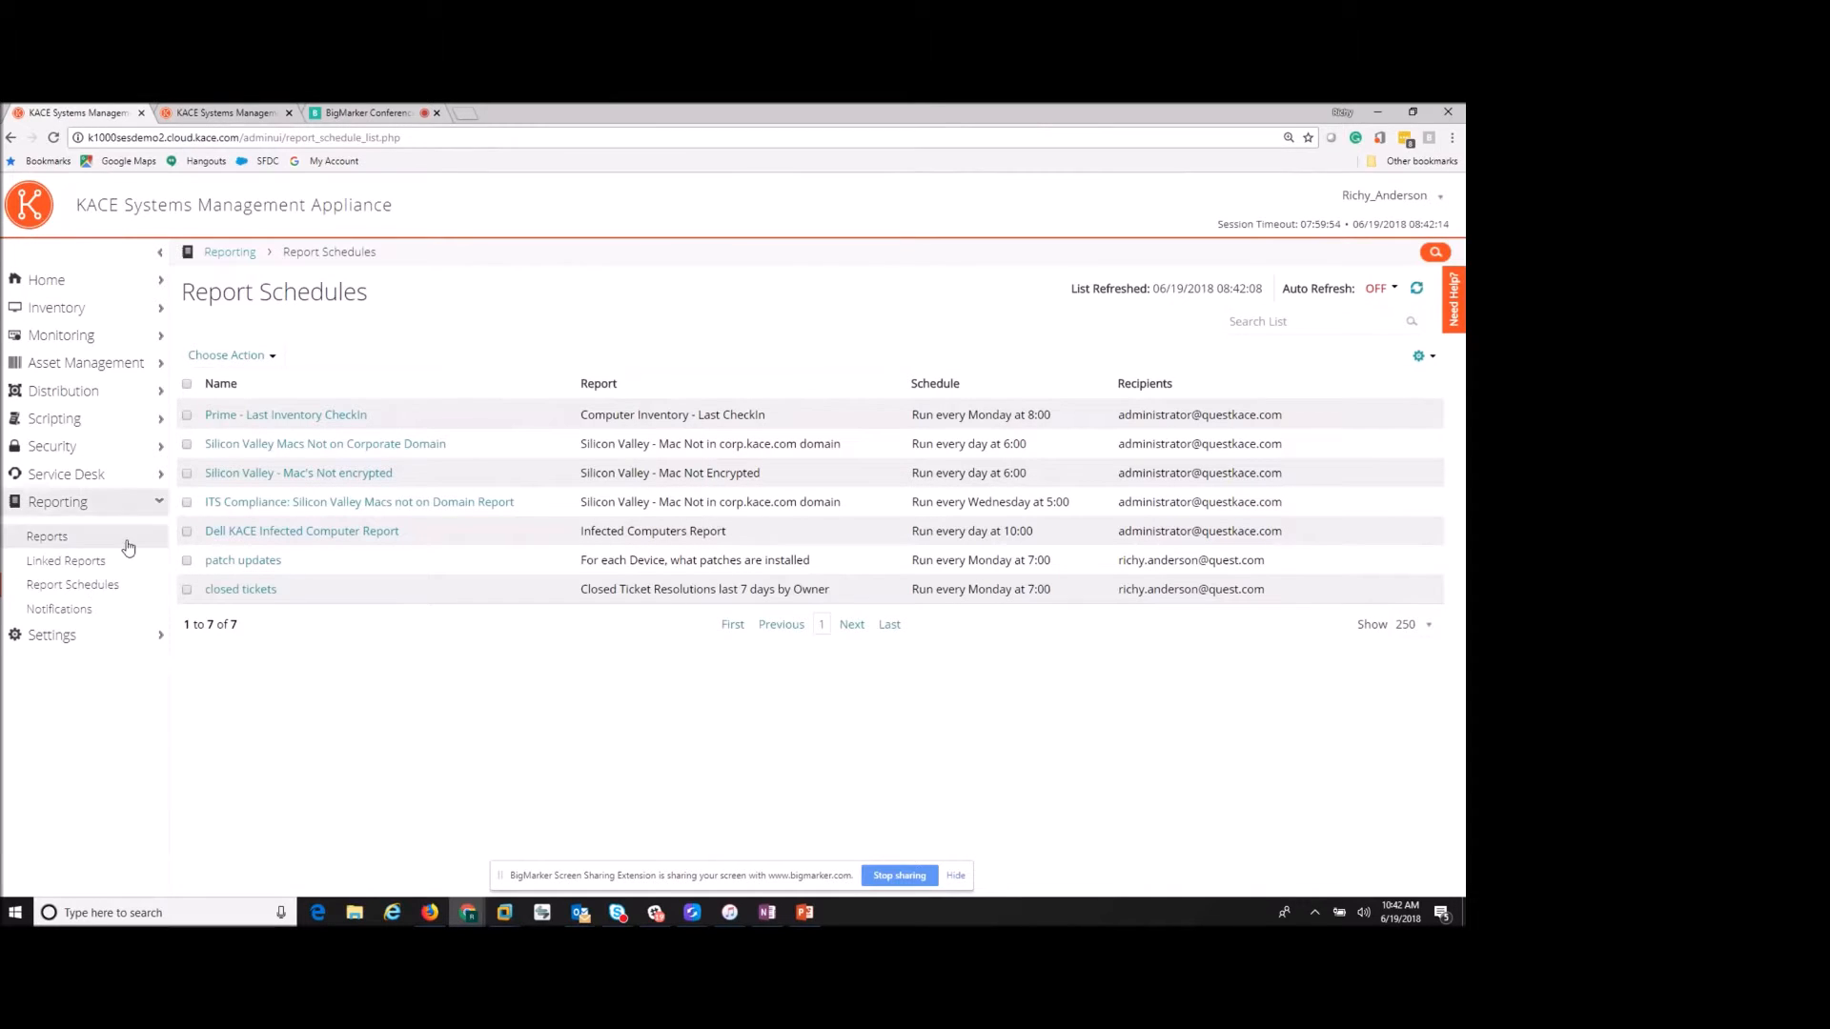
# - Create schedule 'dell warranty 180 days' for the 18-day Dell Warranty report, subject 'Dell Warranty 180 days'
pyautogui.click(243, 358)
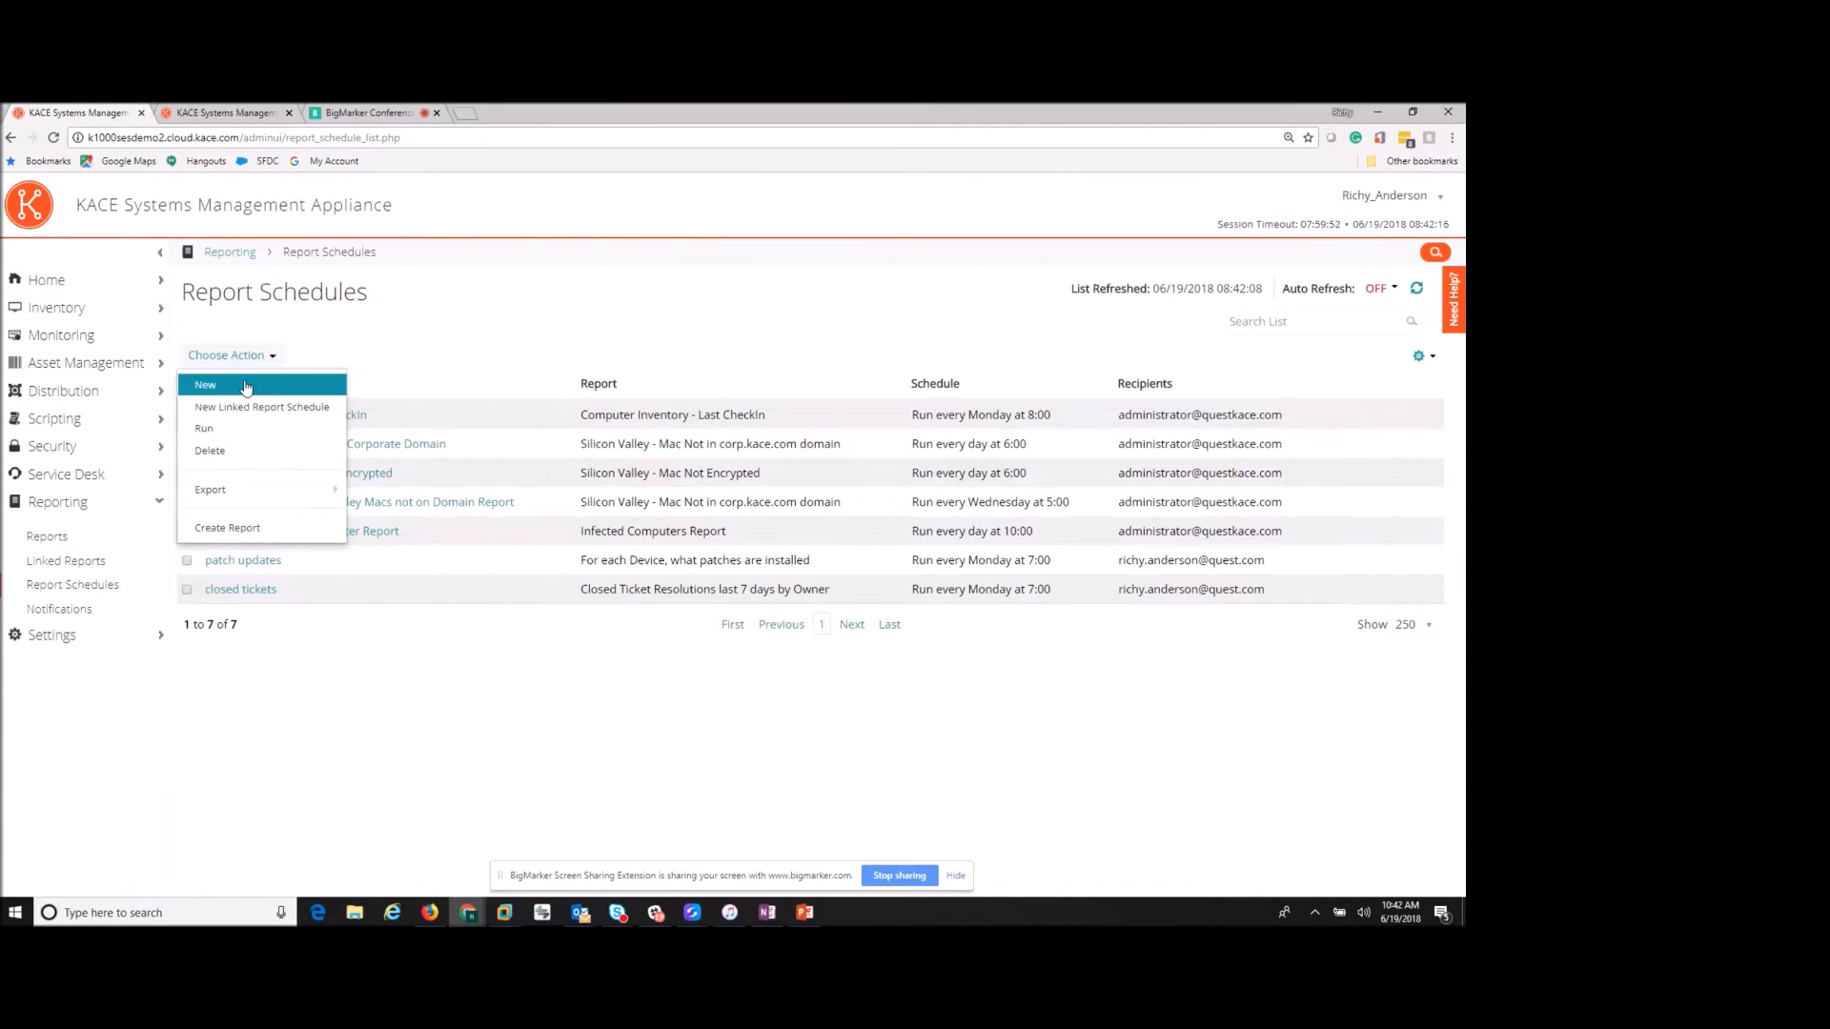
pyautogui.click(245, 385)
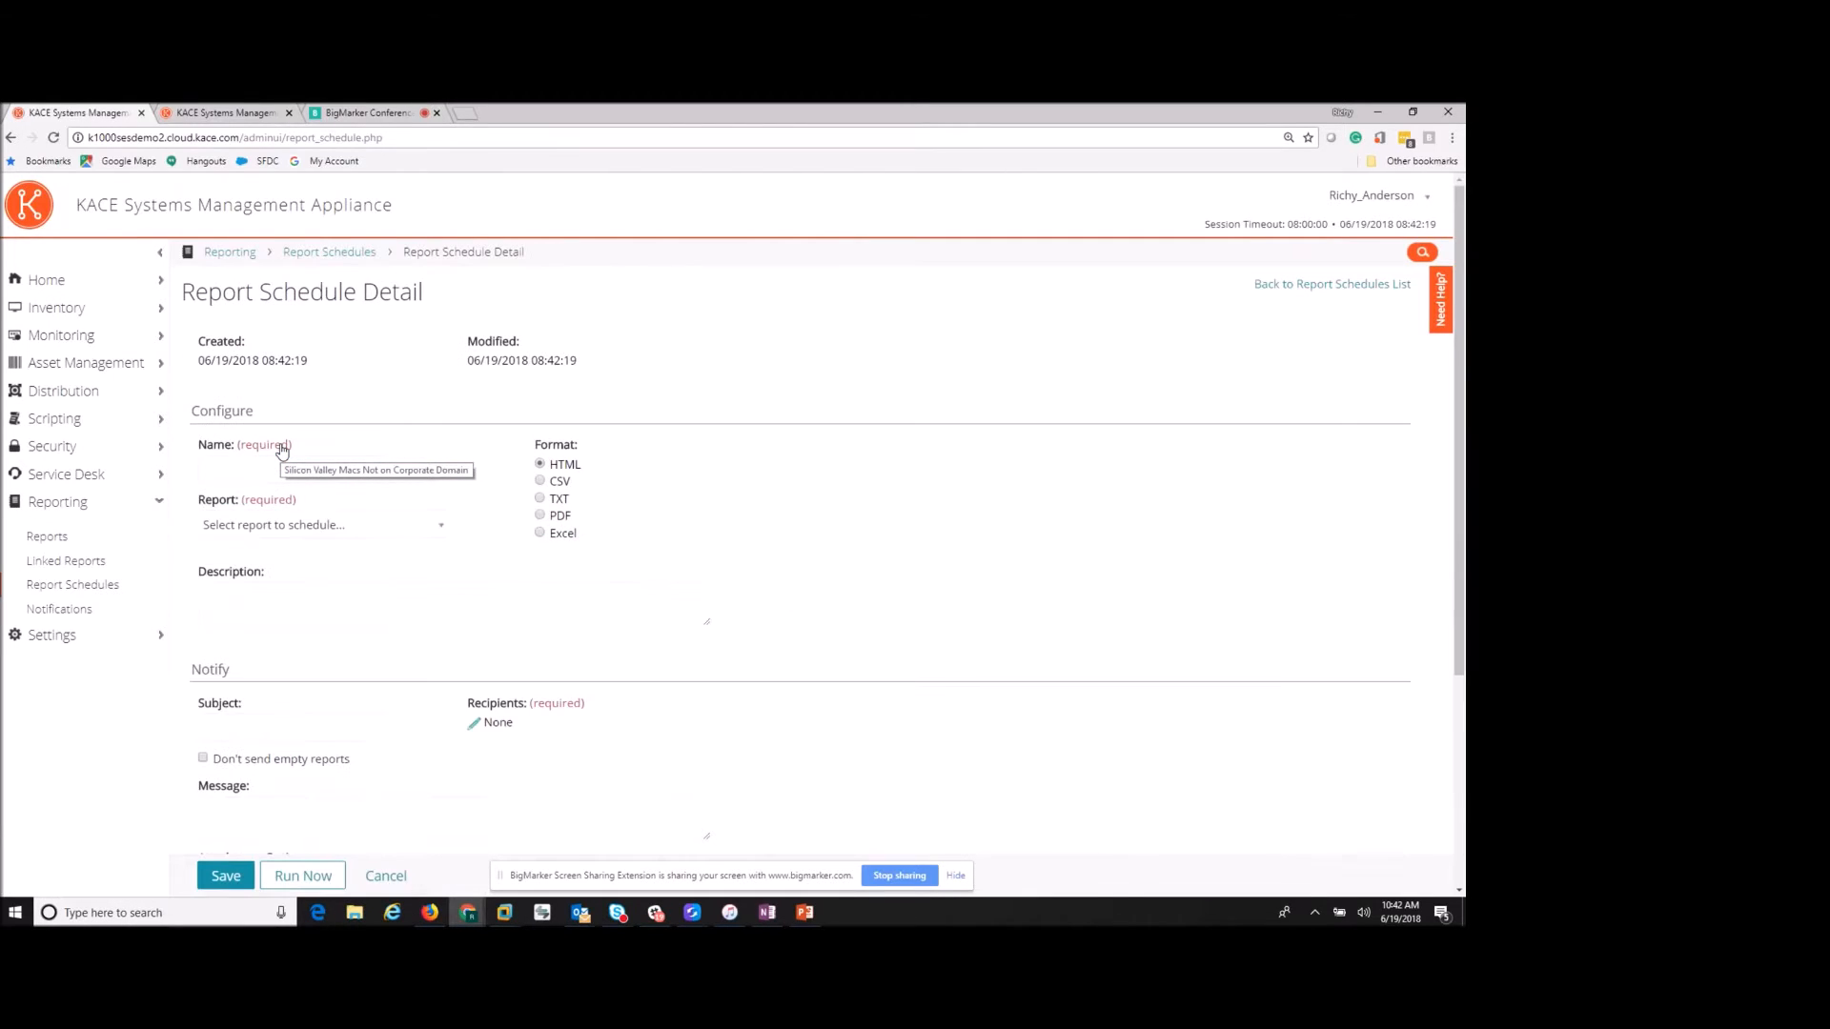
pyautogui.click(308, 474)
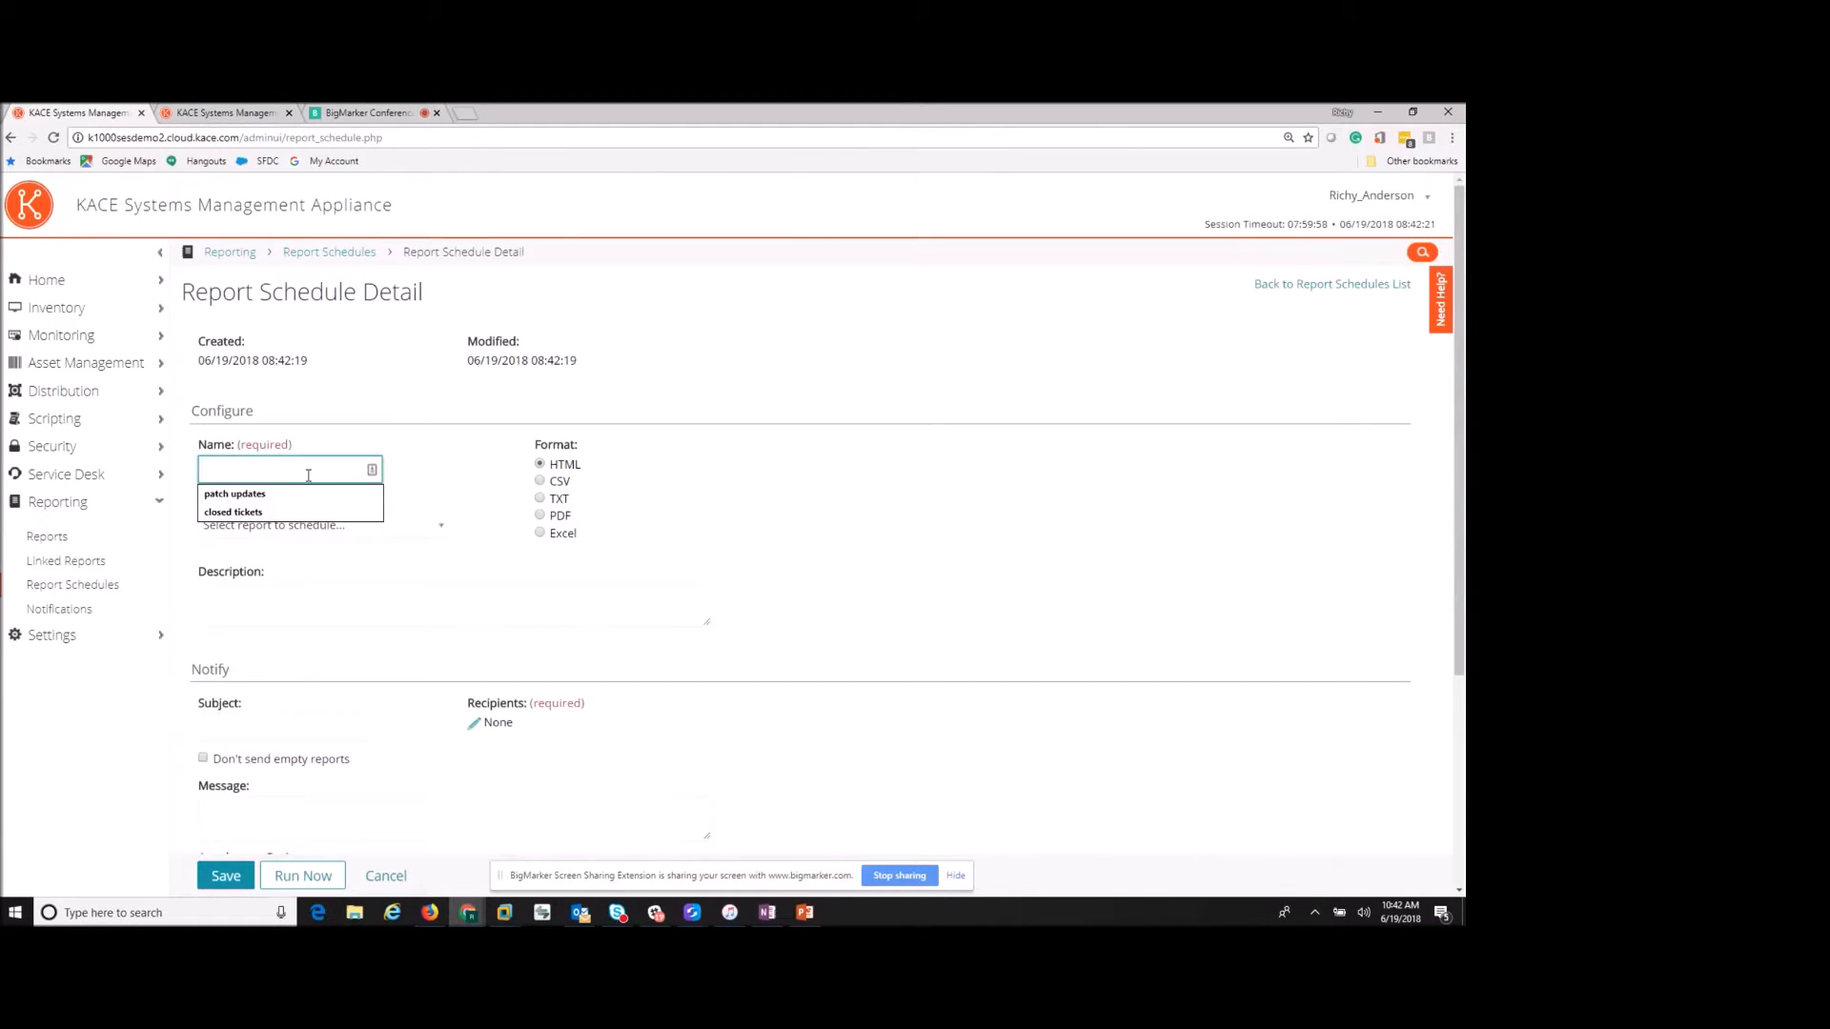
pyautogui.write('dell w')
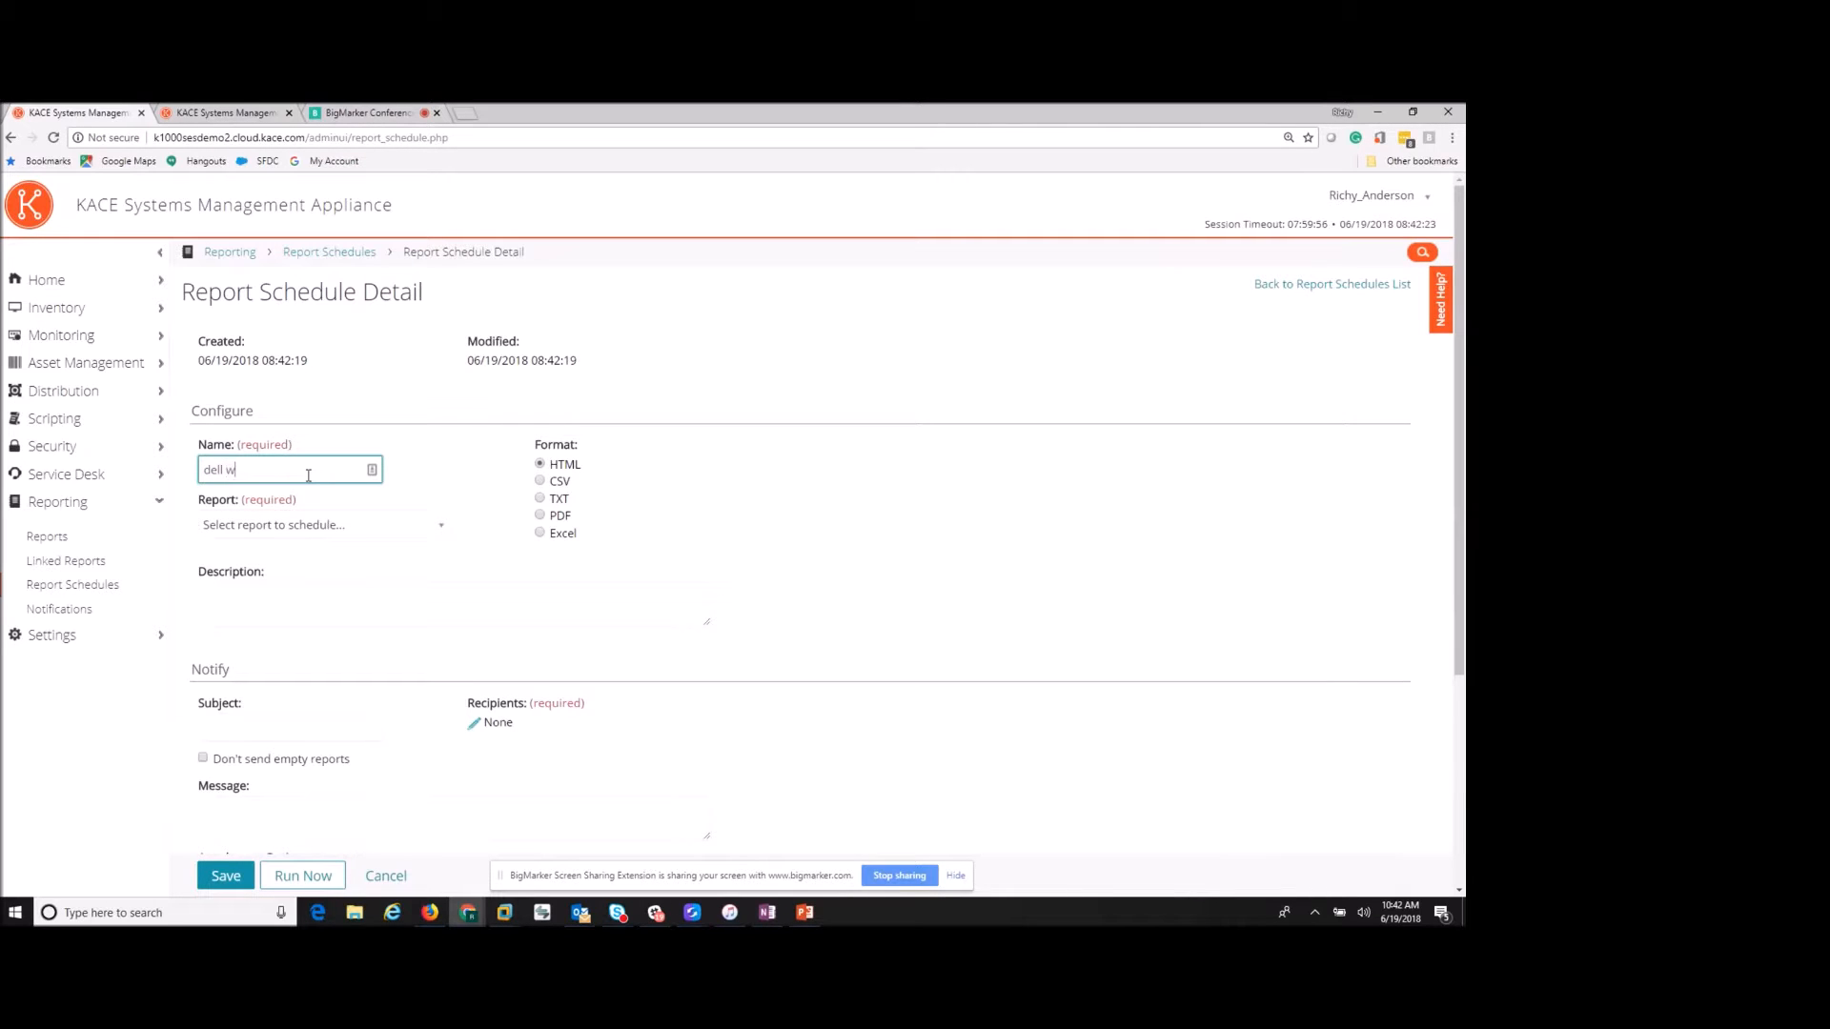
pyautogui.write('arranty 180 days')
pyautogui.click(419, 532)
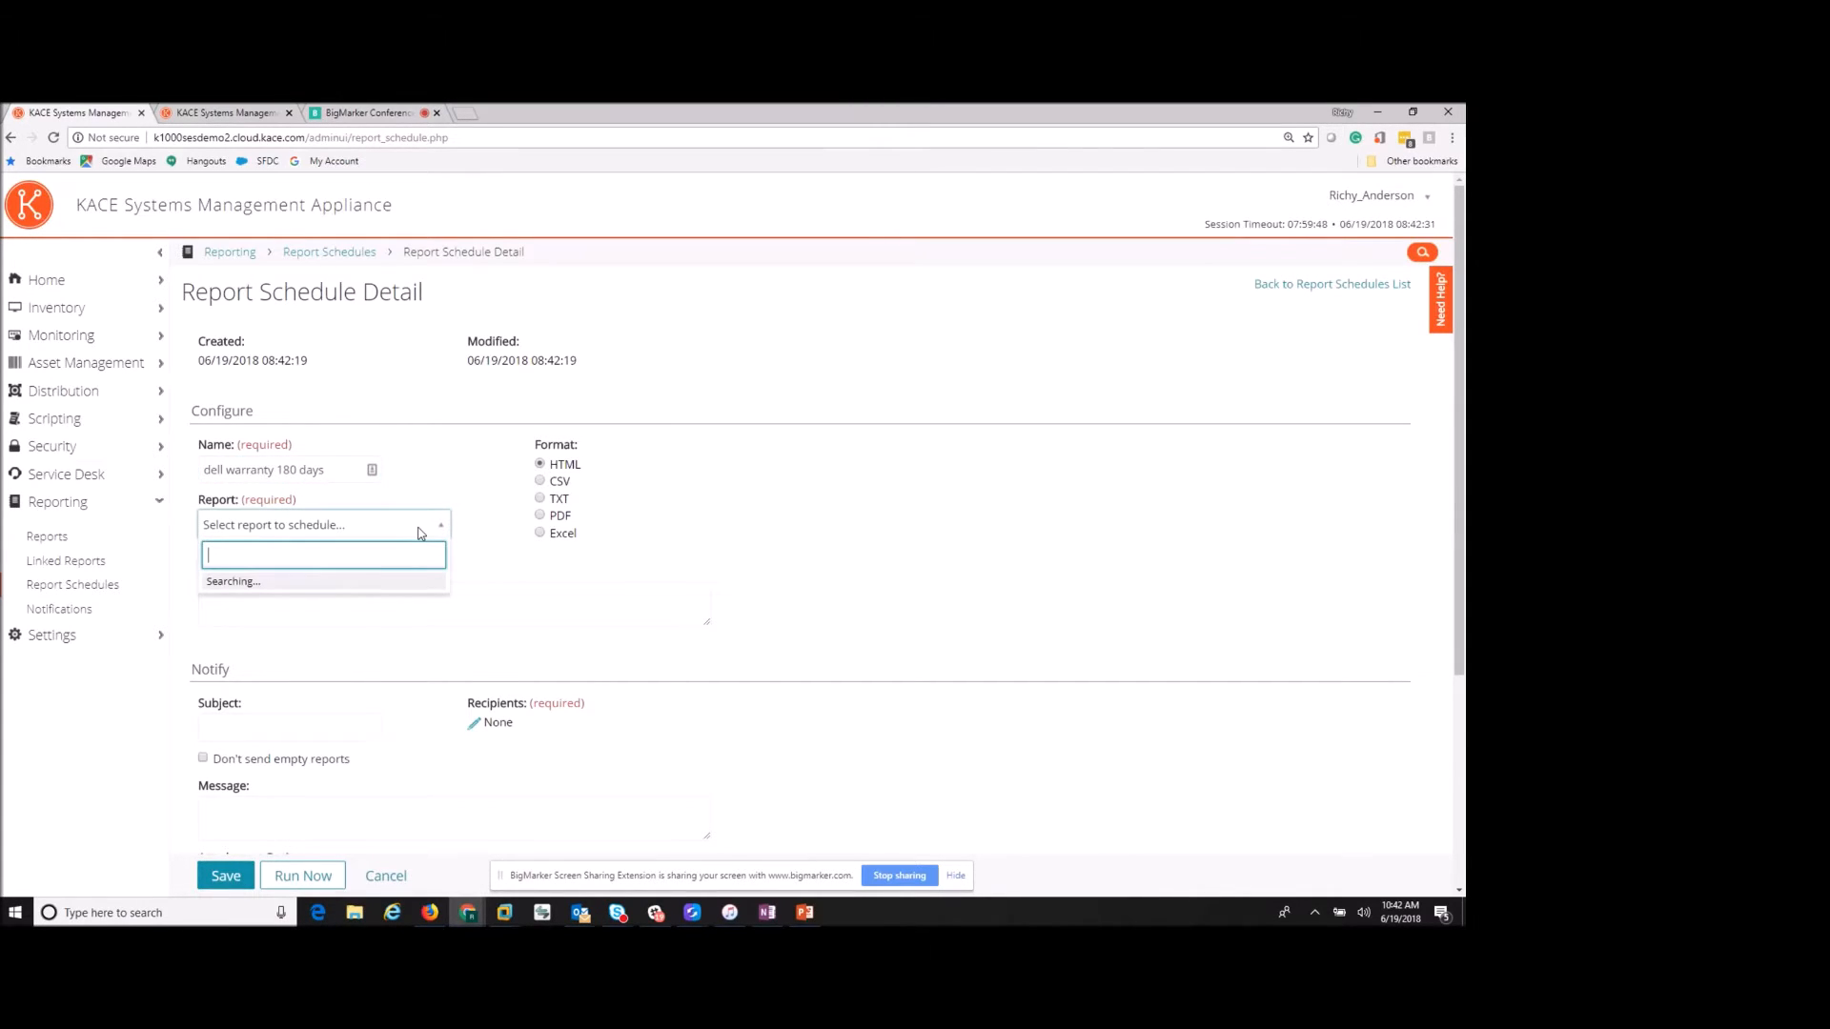
pyautogui.write('18')
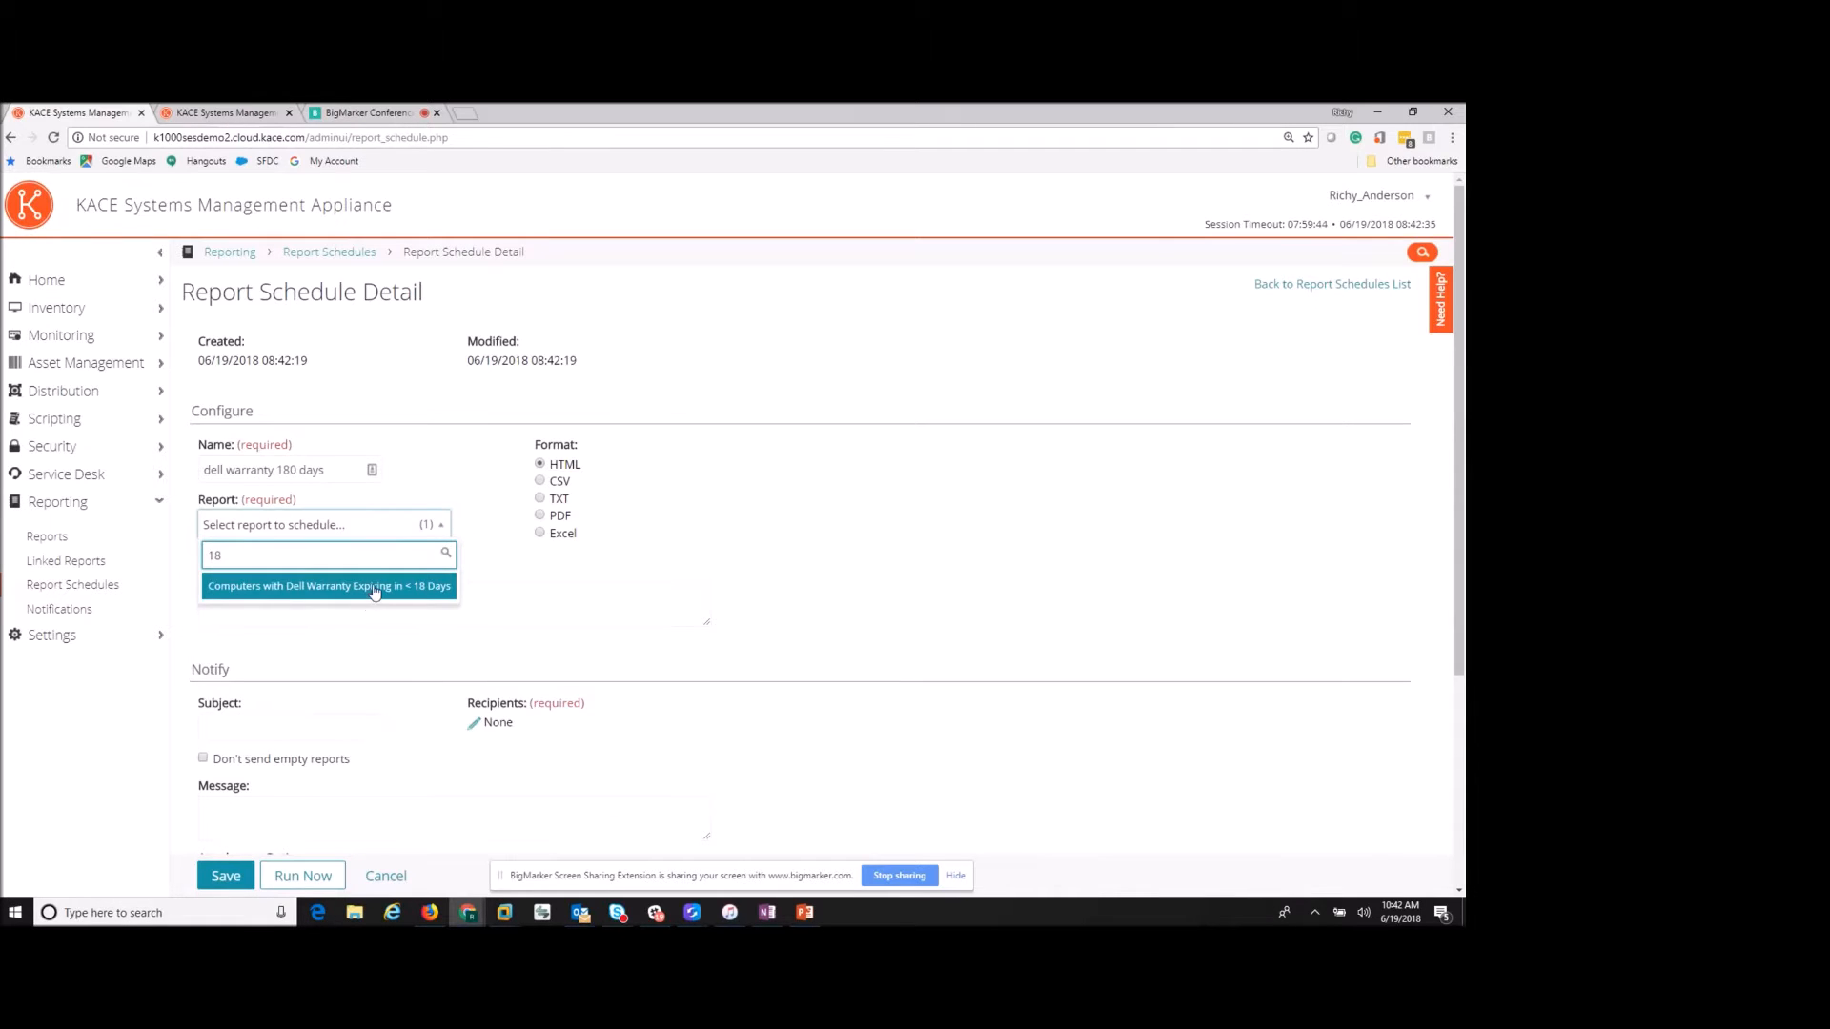
pyautogui.click(372, 587)
pyautogui.click(315, 725)
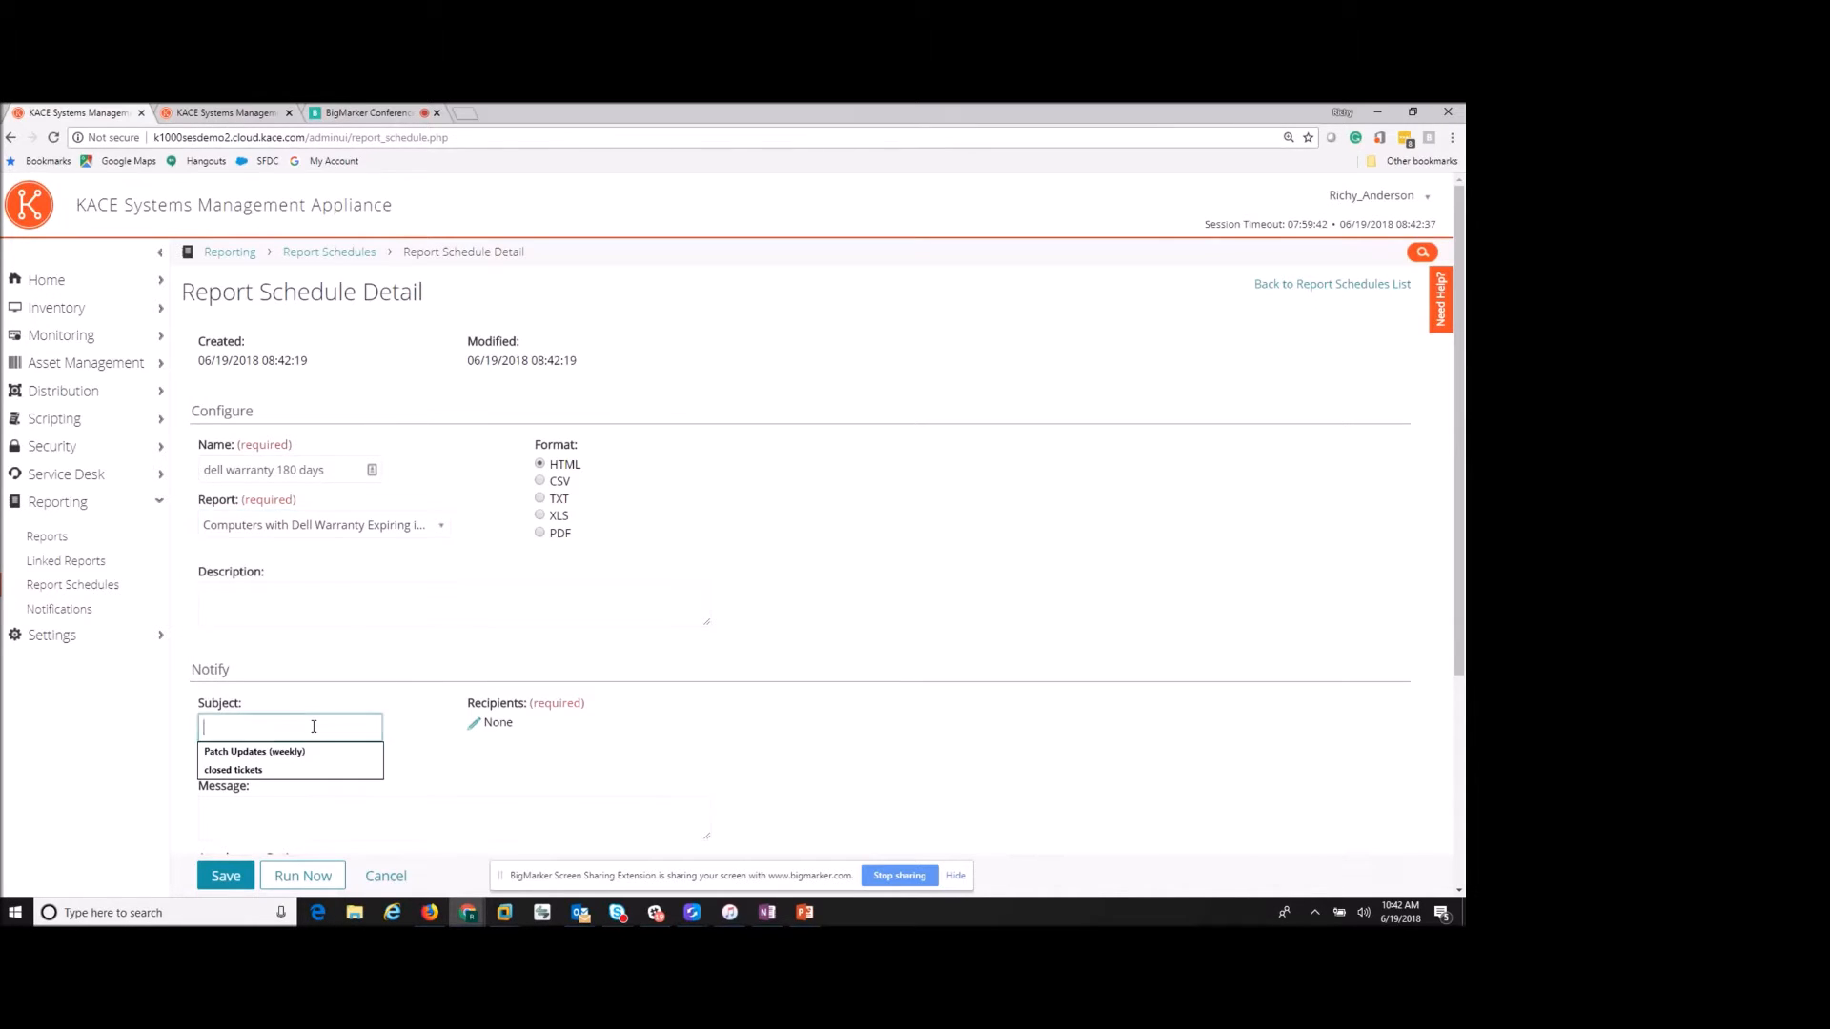
pyautogui.write('Dell Wa')
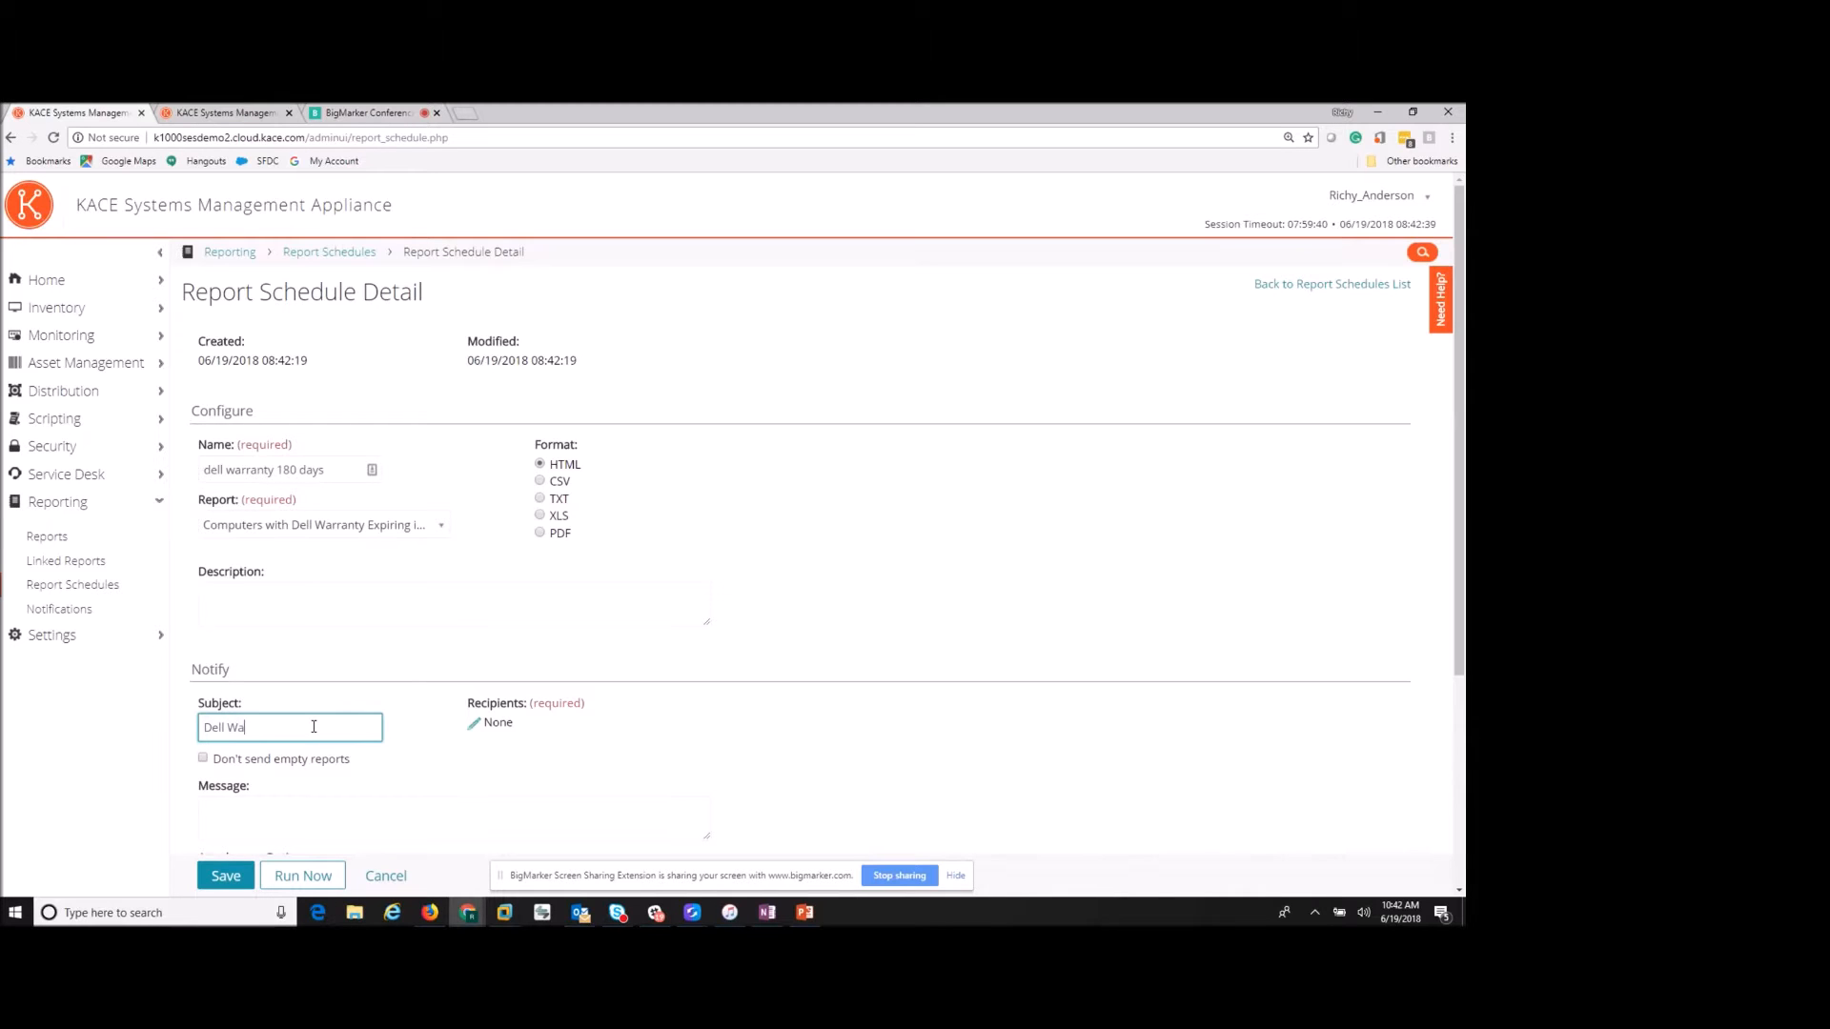
pyautogui.write('rranty 180 days')
# - Add the user's e-mail address as a CC recipient of the schedule
pyautogui.scroll(-2, 315, 730)
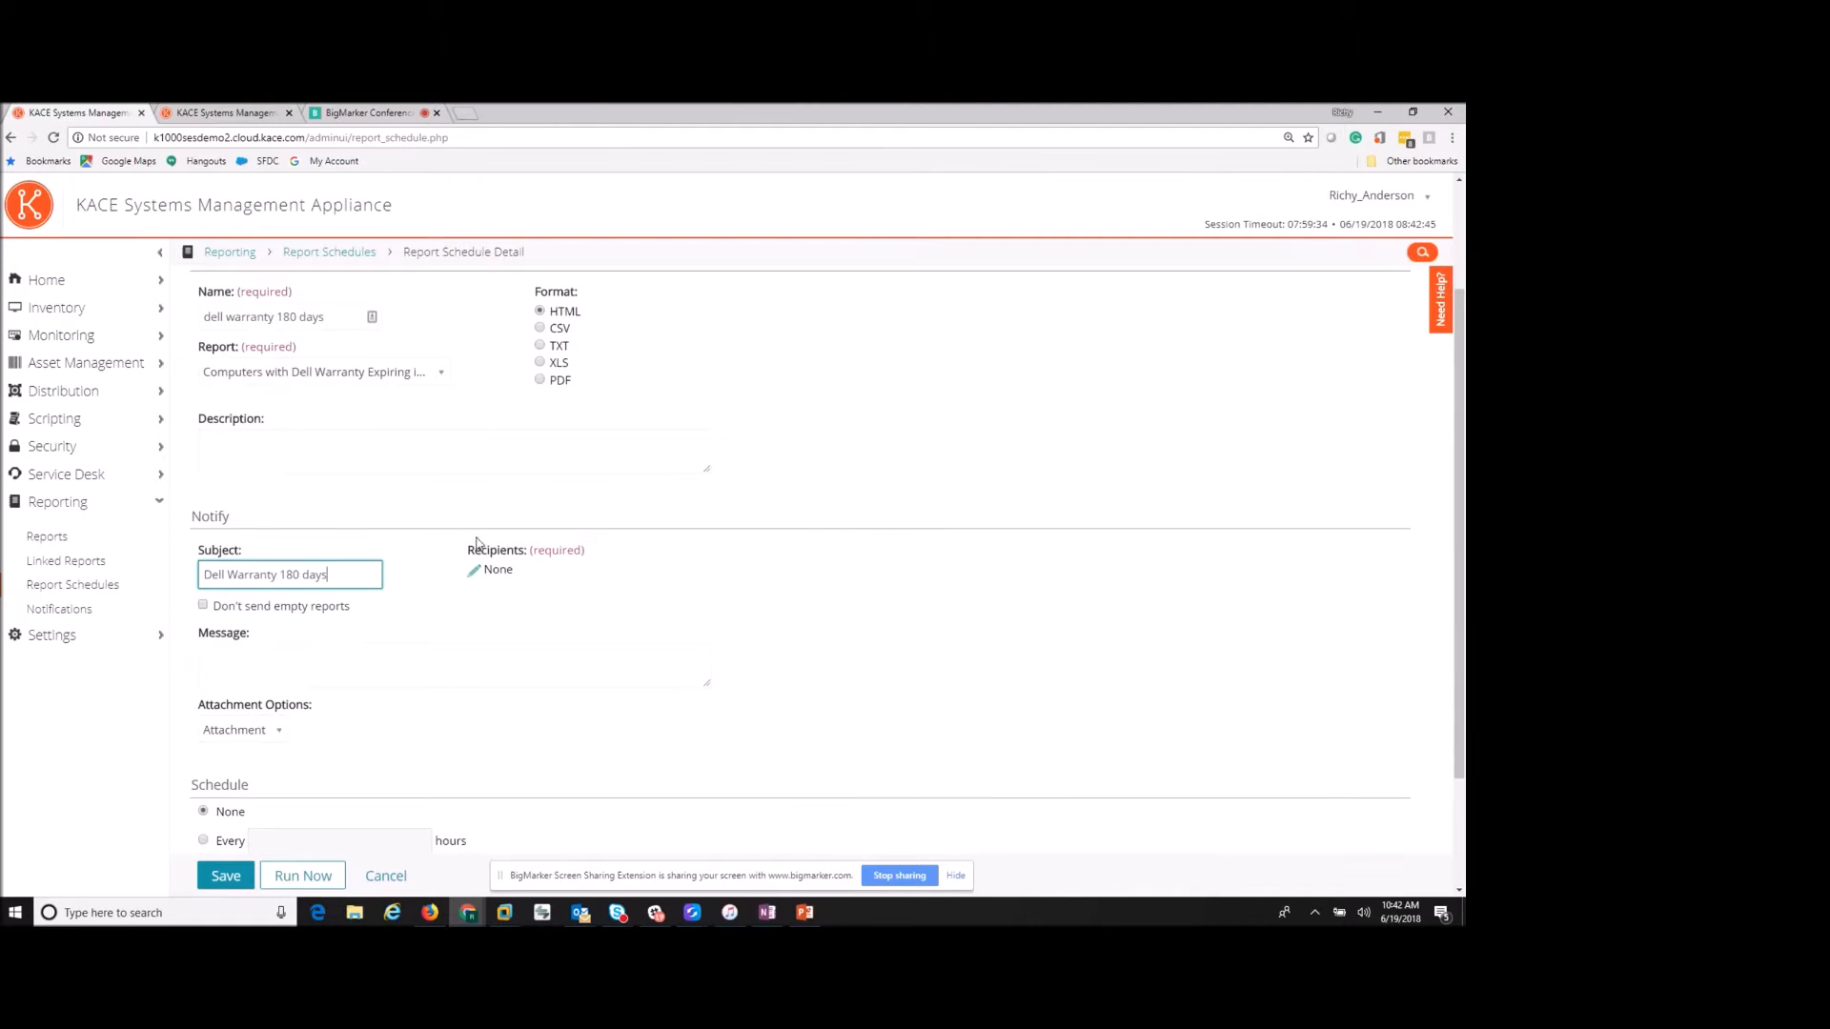
pyautogui.click(481, 570)
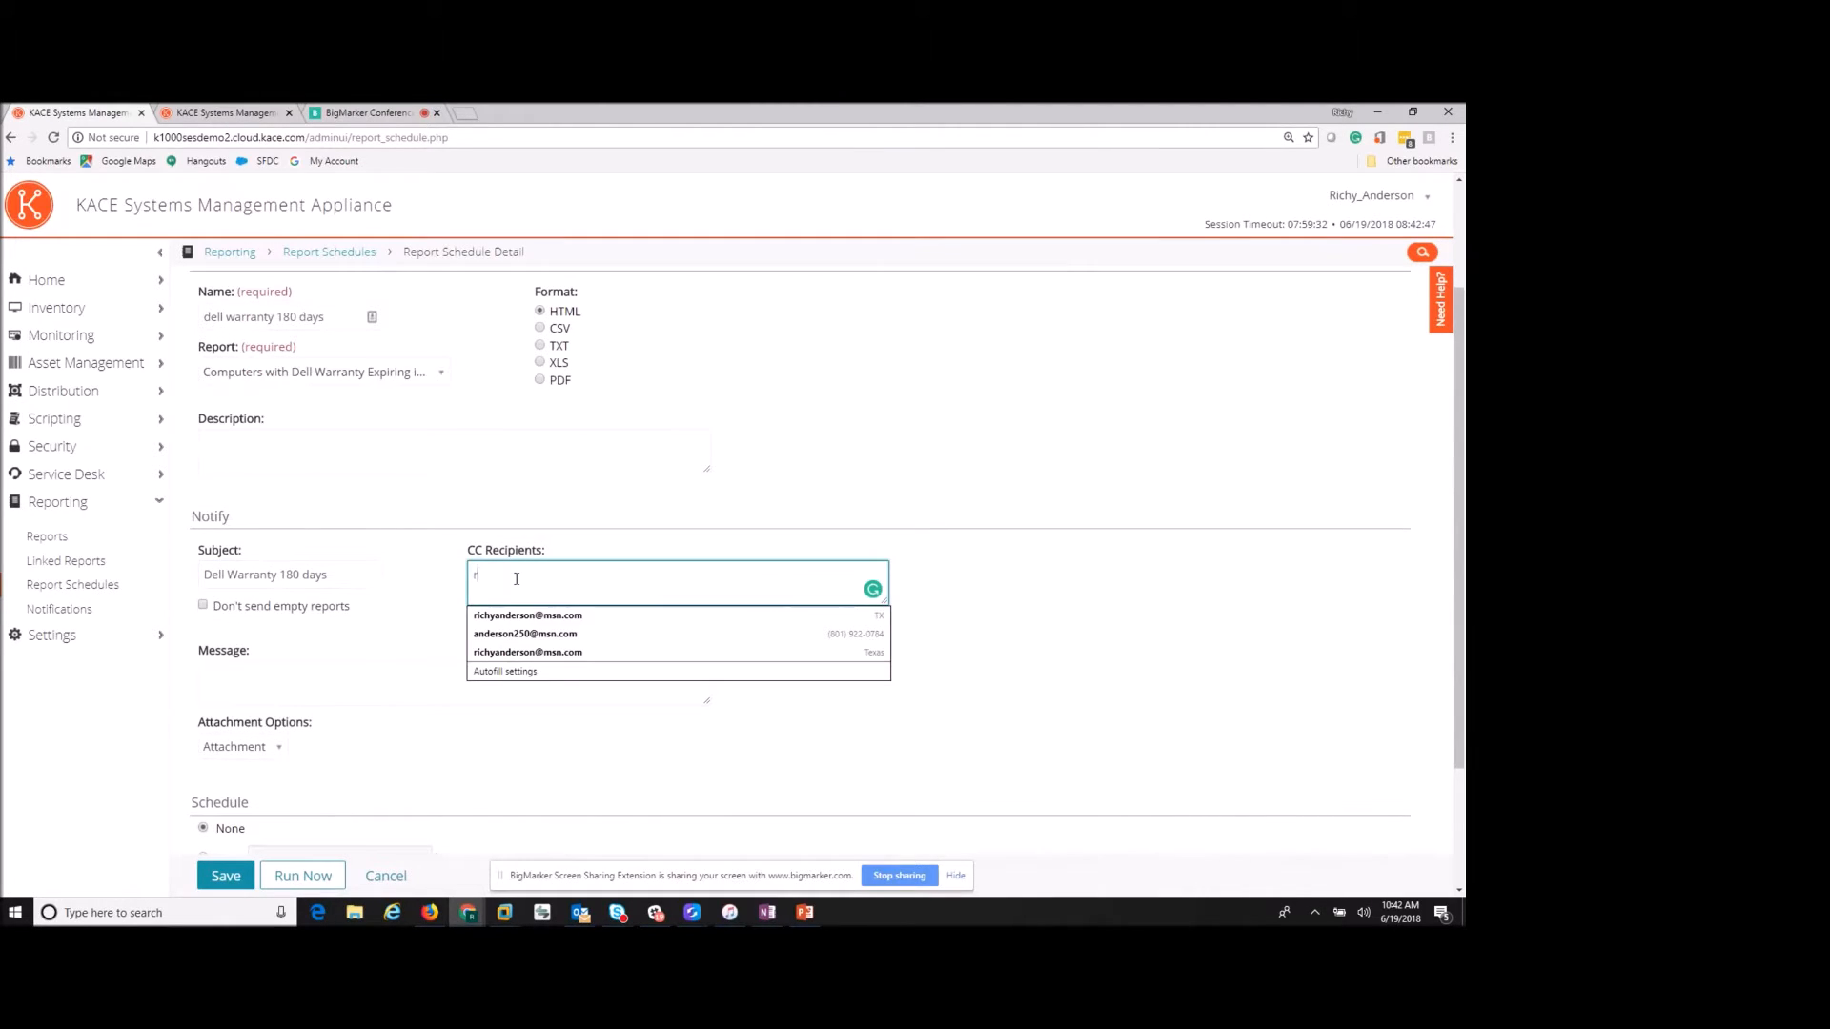
pyautogui.press('Return')
pyautogui.click(443, 654)
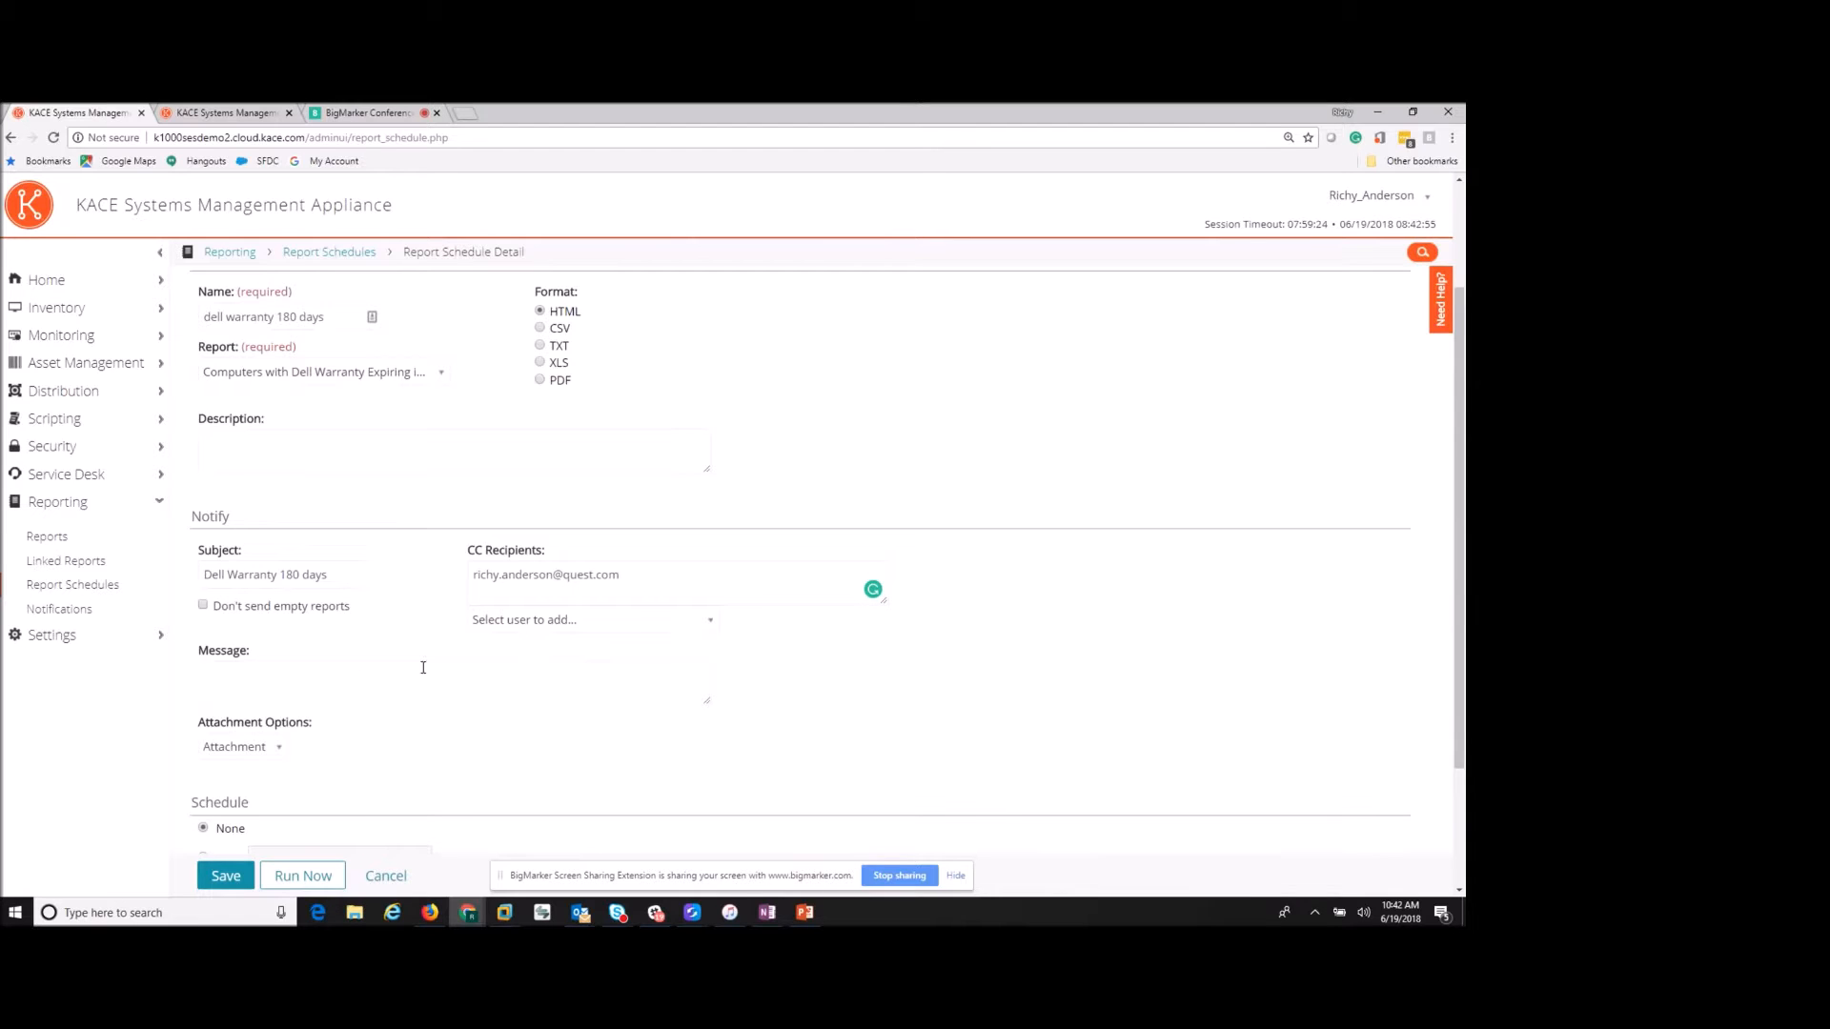
pyautogui.click(309, 683)
# - Set the schedule to run on the 1st of every month at 7:00 and save
pyautogui.scroll(-2, 309, 682)
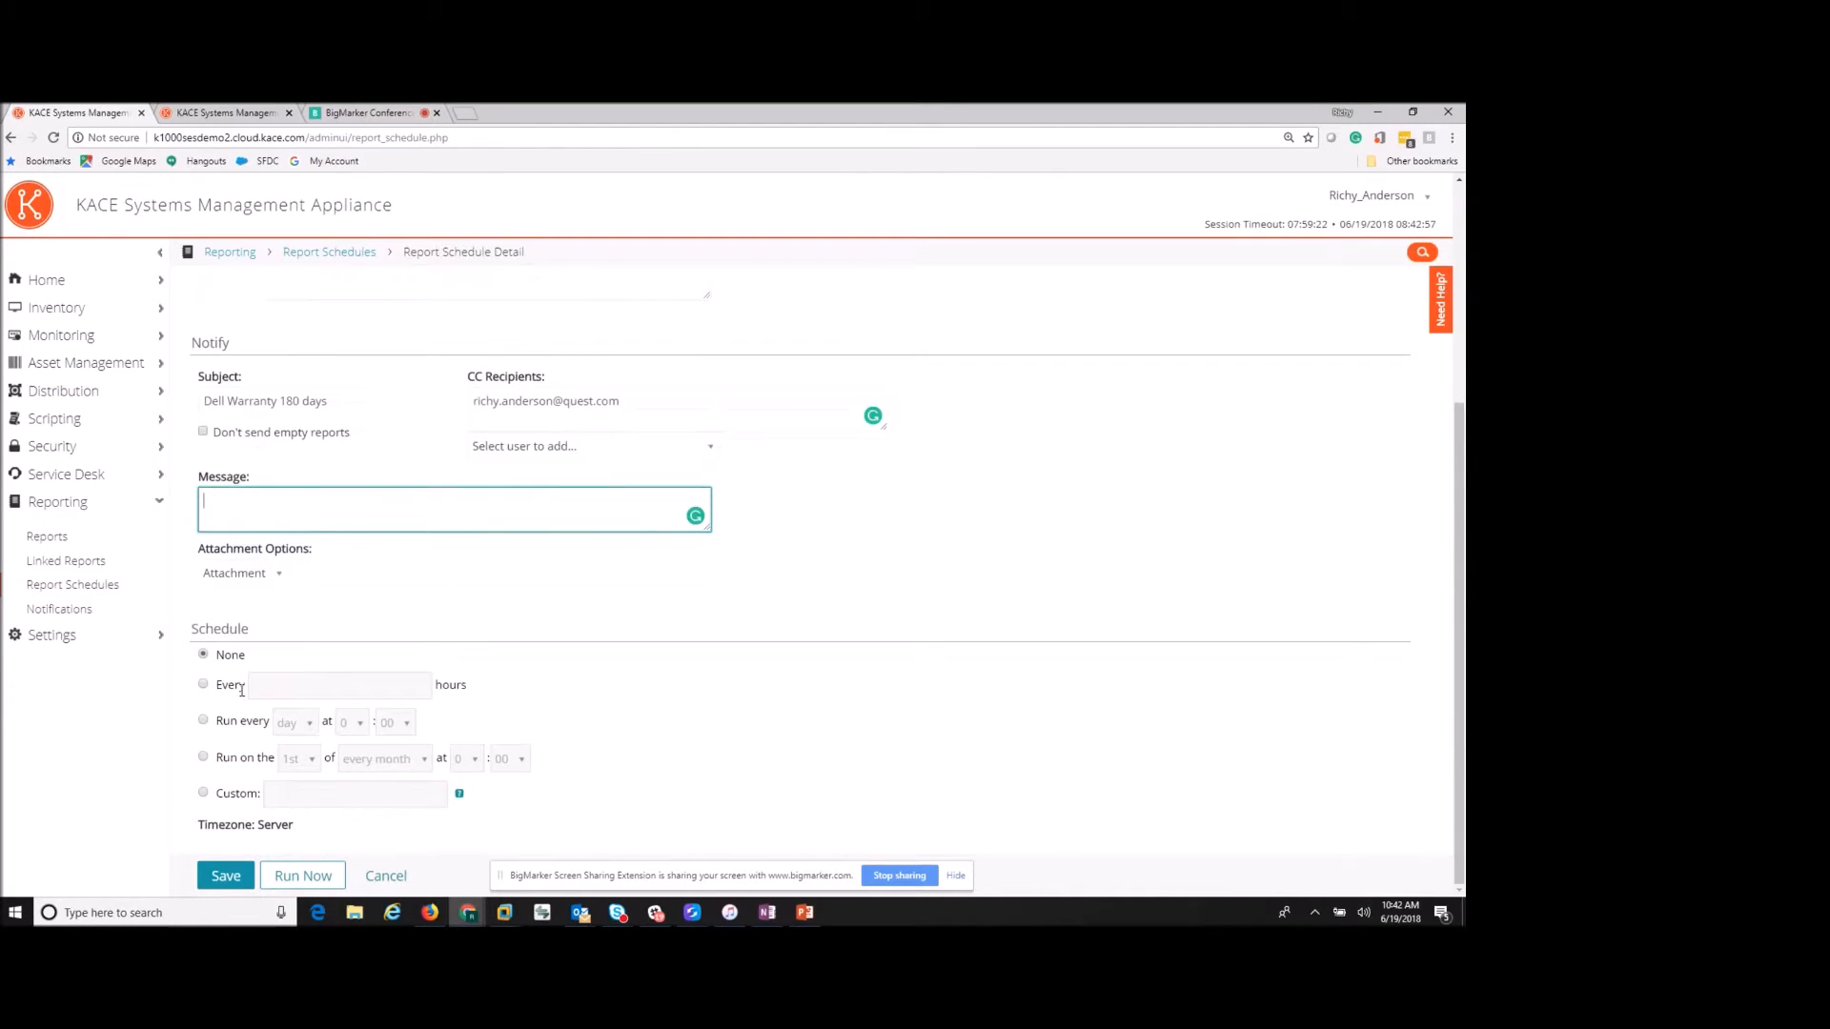
pyautogui.click(204, 721)
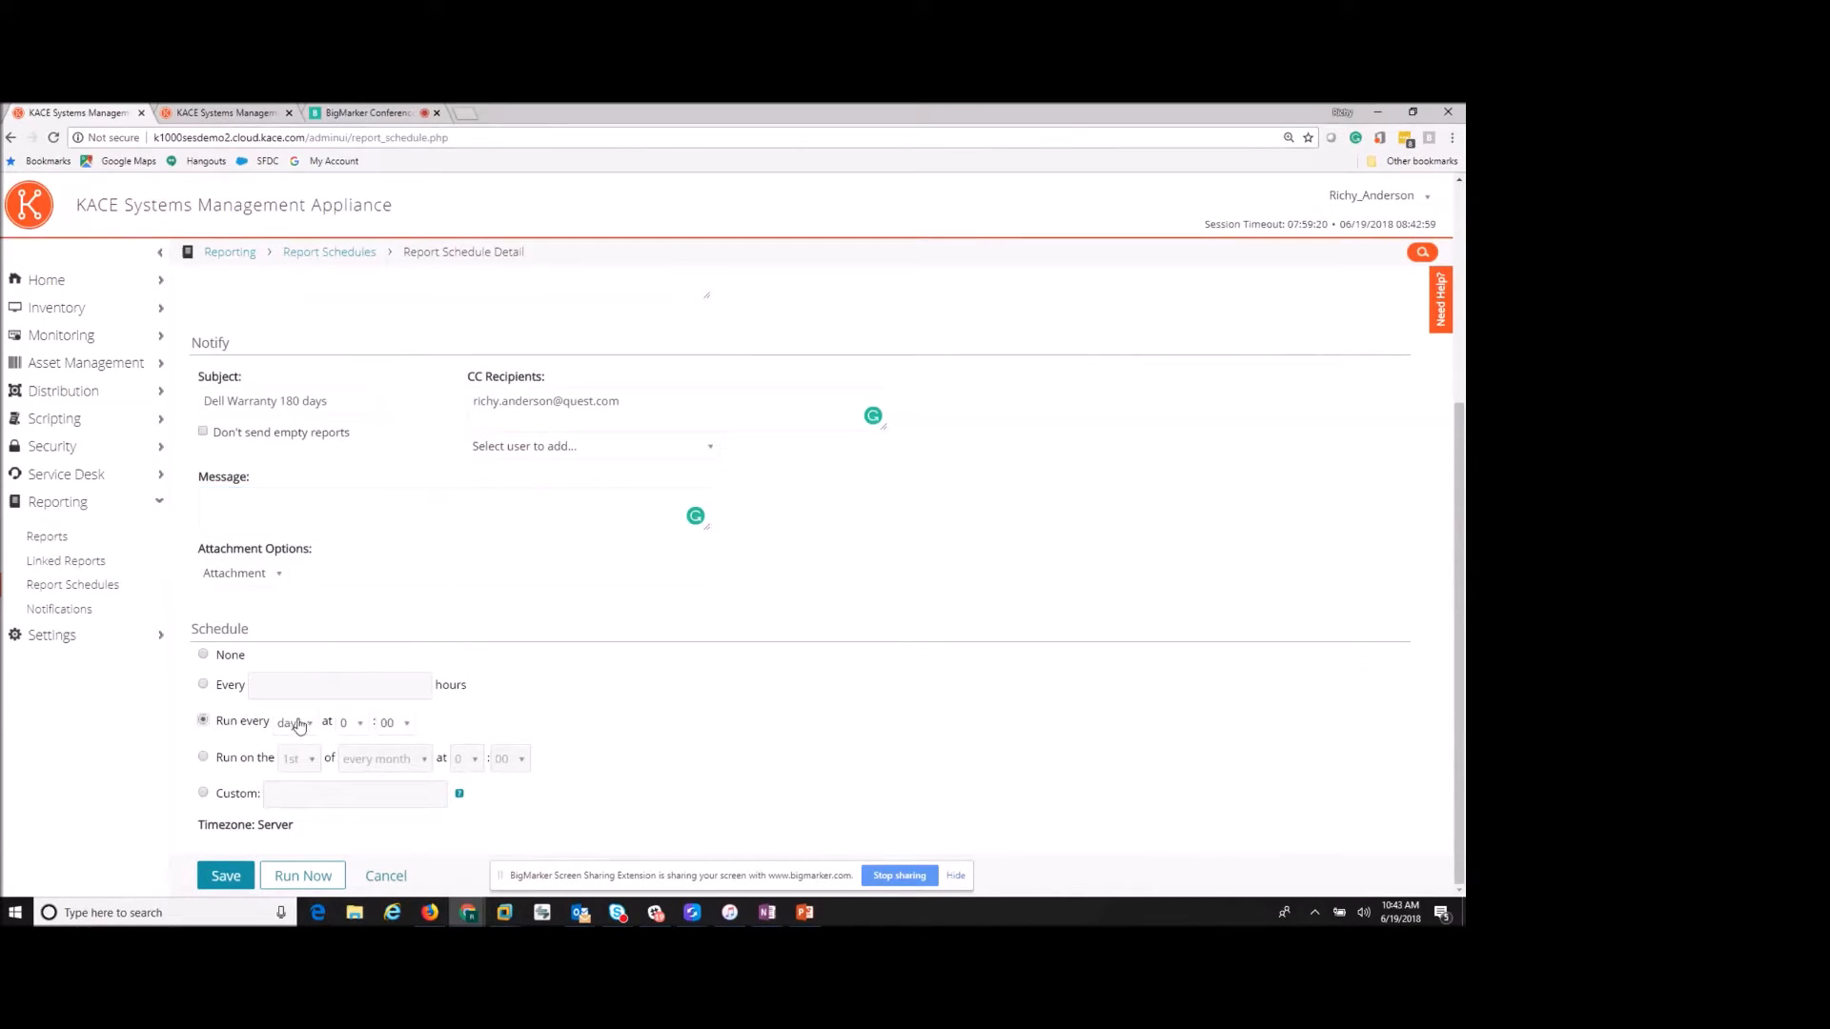
pyautogui.click(204, 758)
pyautogui.click(311, 762)
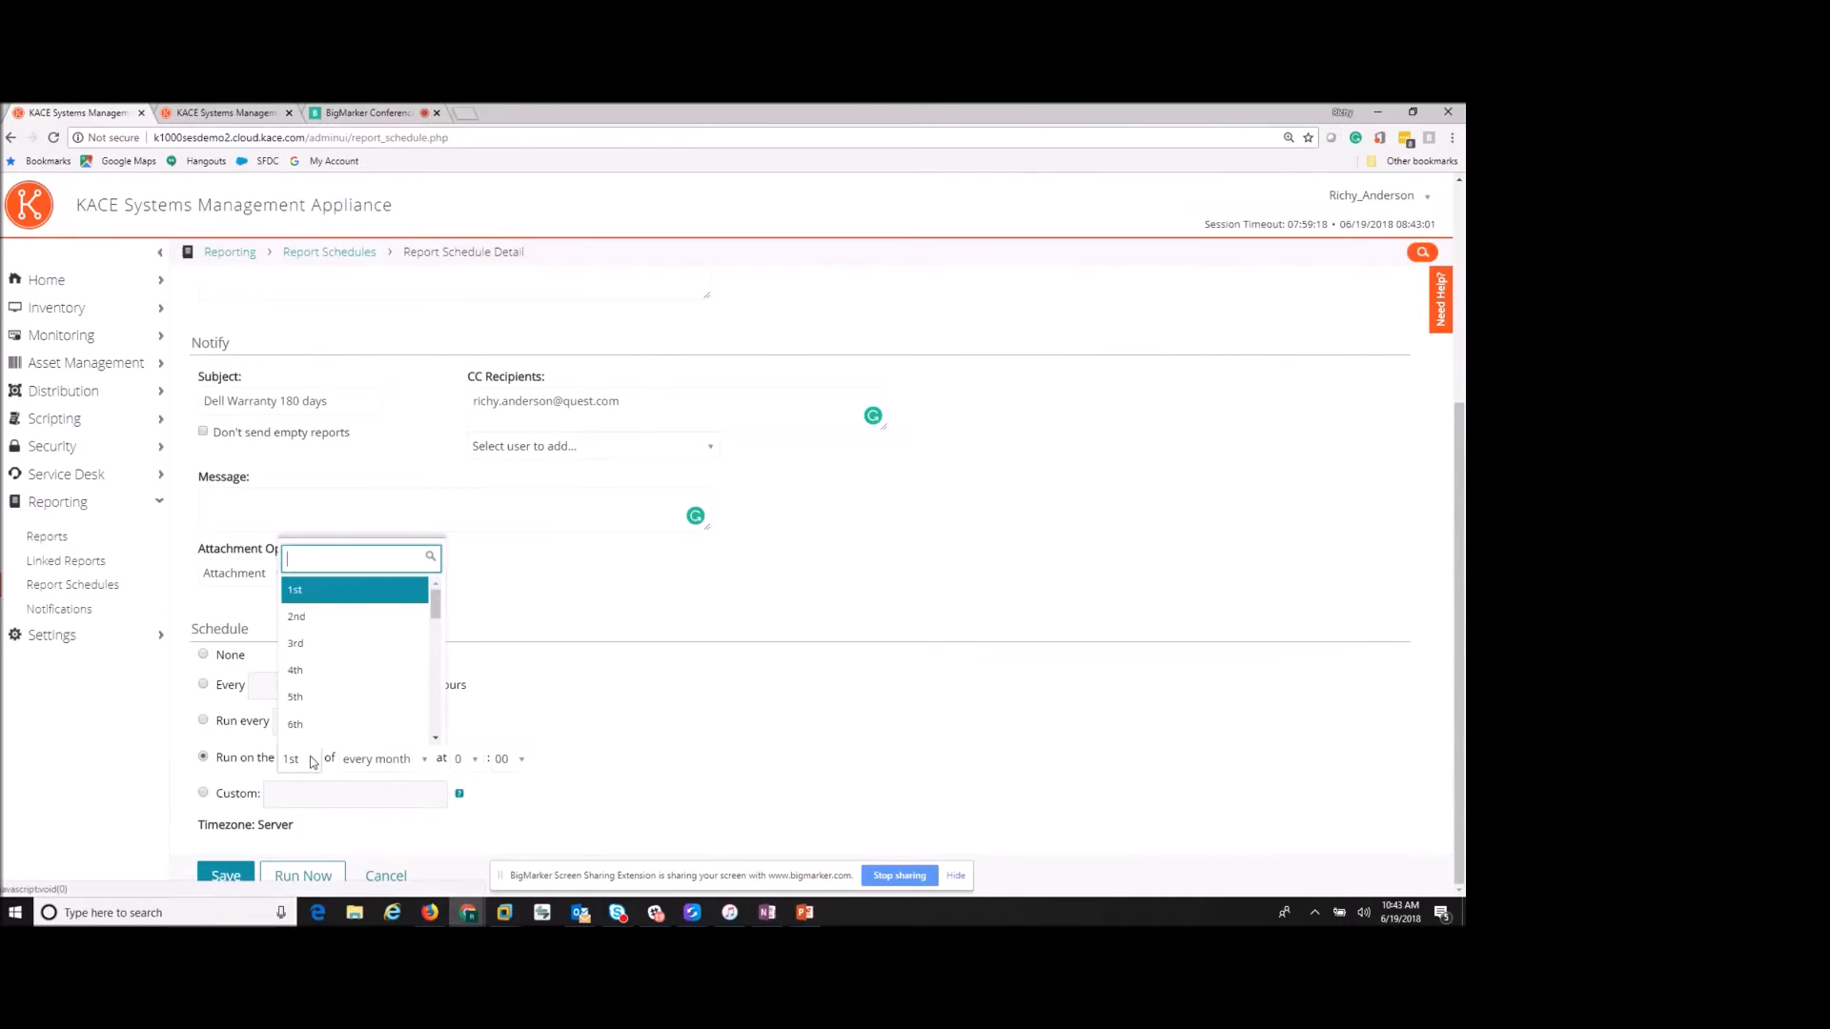
pyautogui.click(310, 763)
pyautogui.click(467, 760)
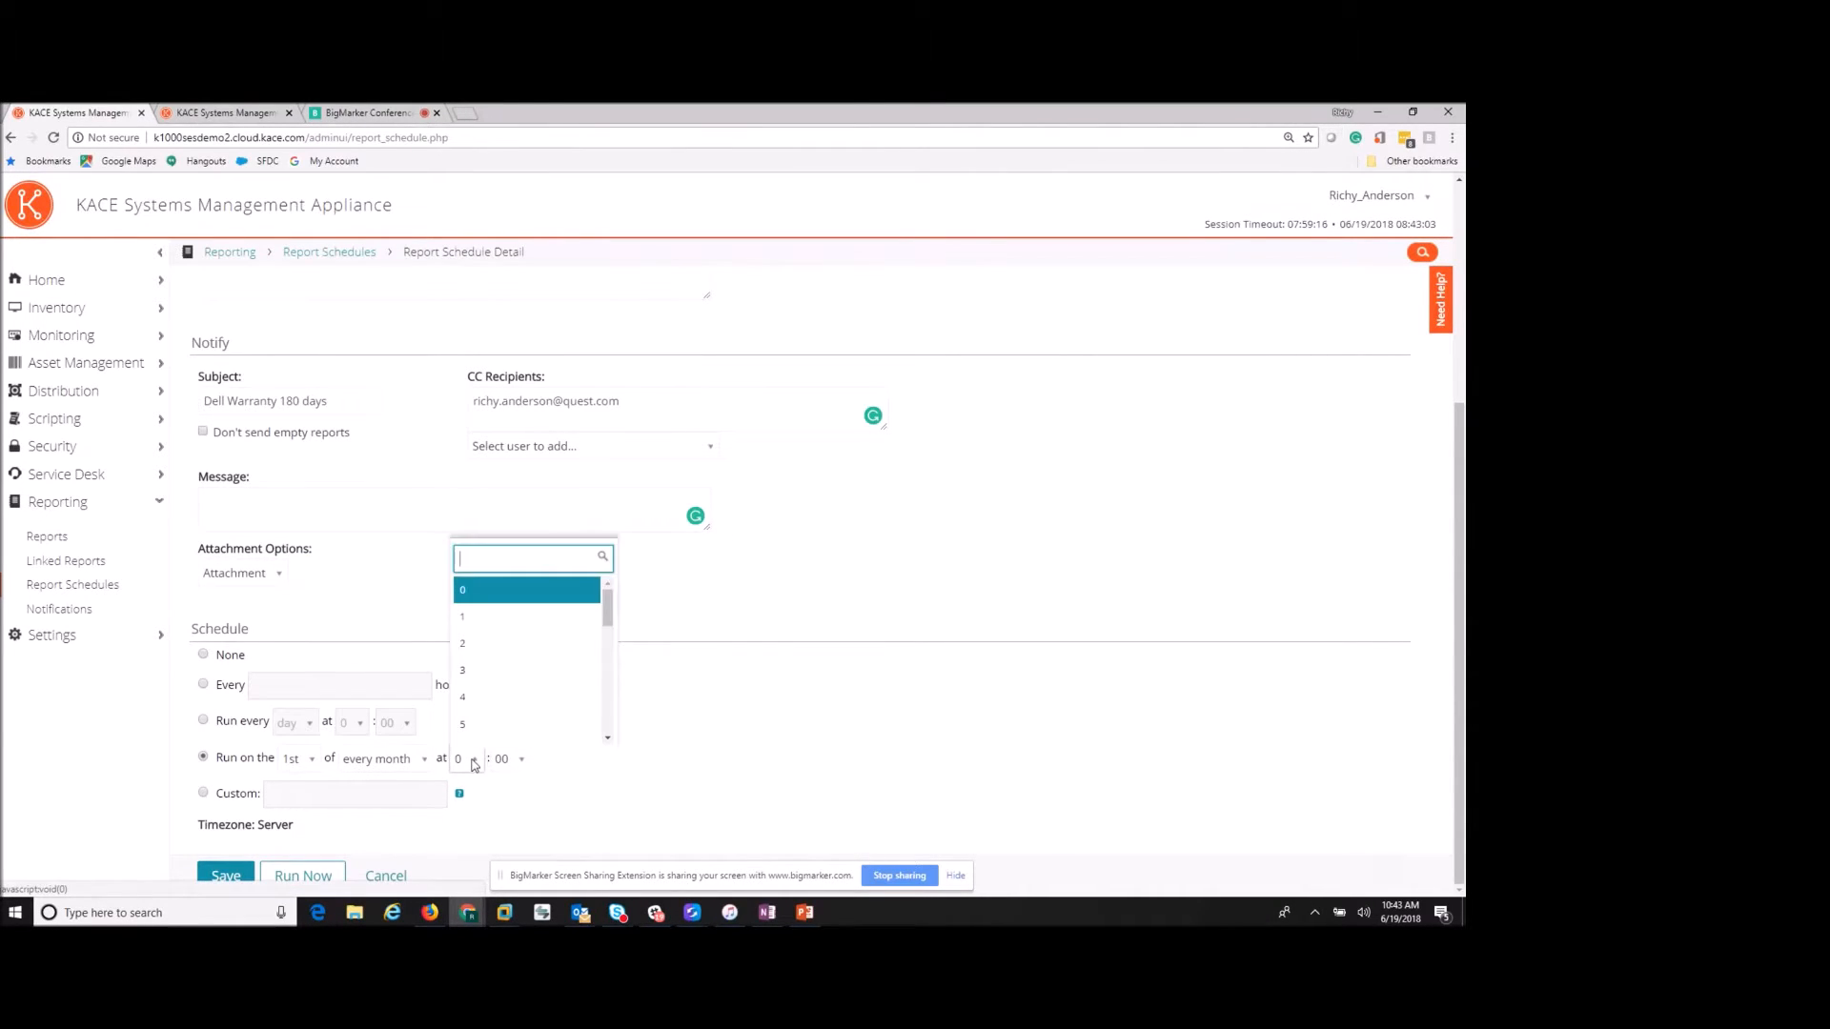
pyautogui.scroll(-1, 502, 702)
pyautogui.click(503, 701)
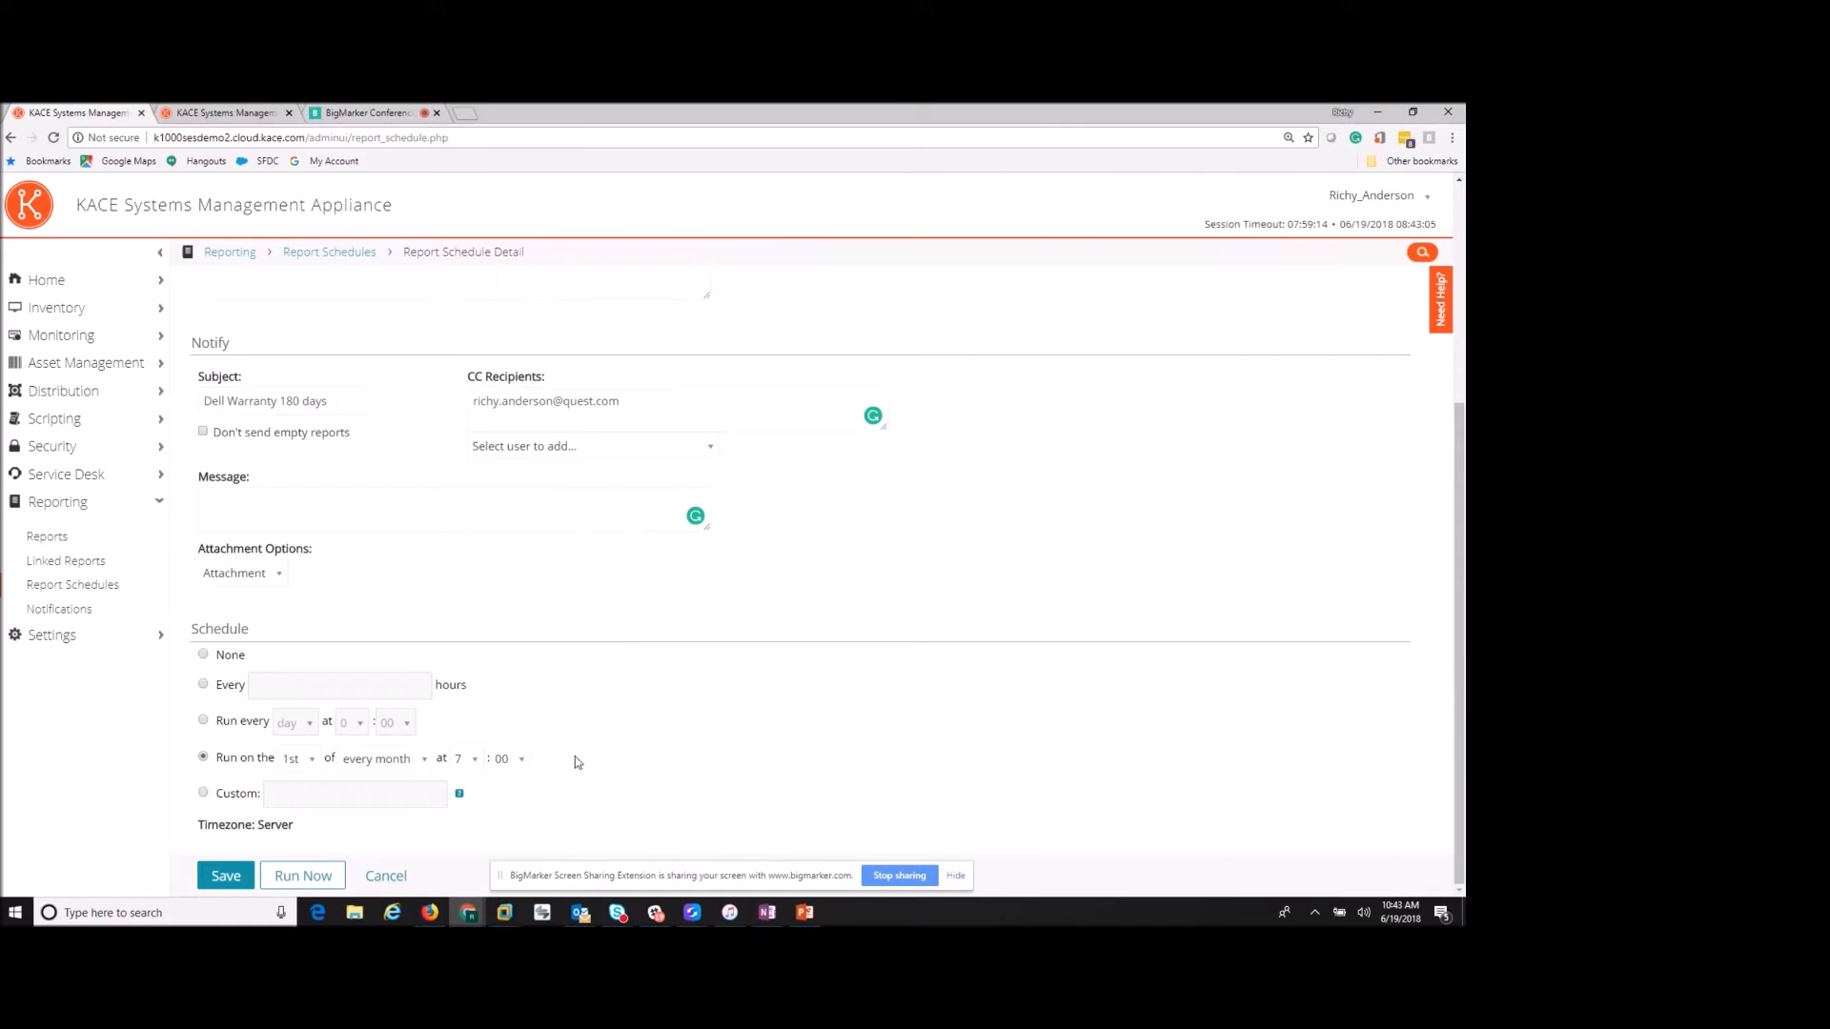
pyautogui.click(228, 878)
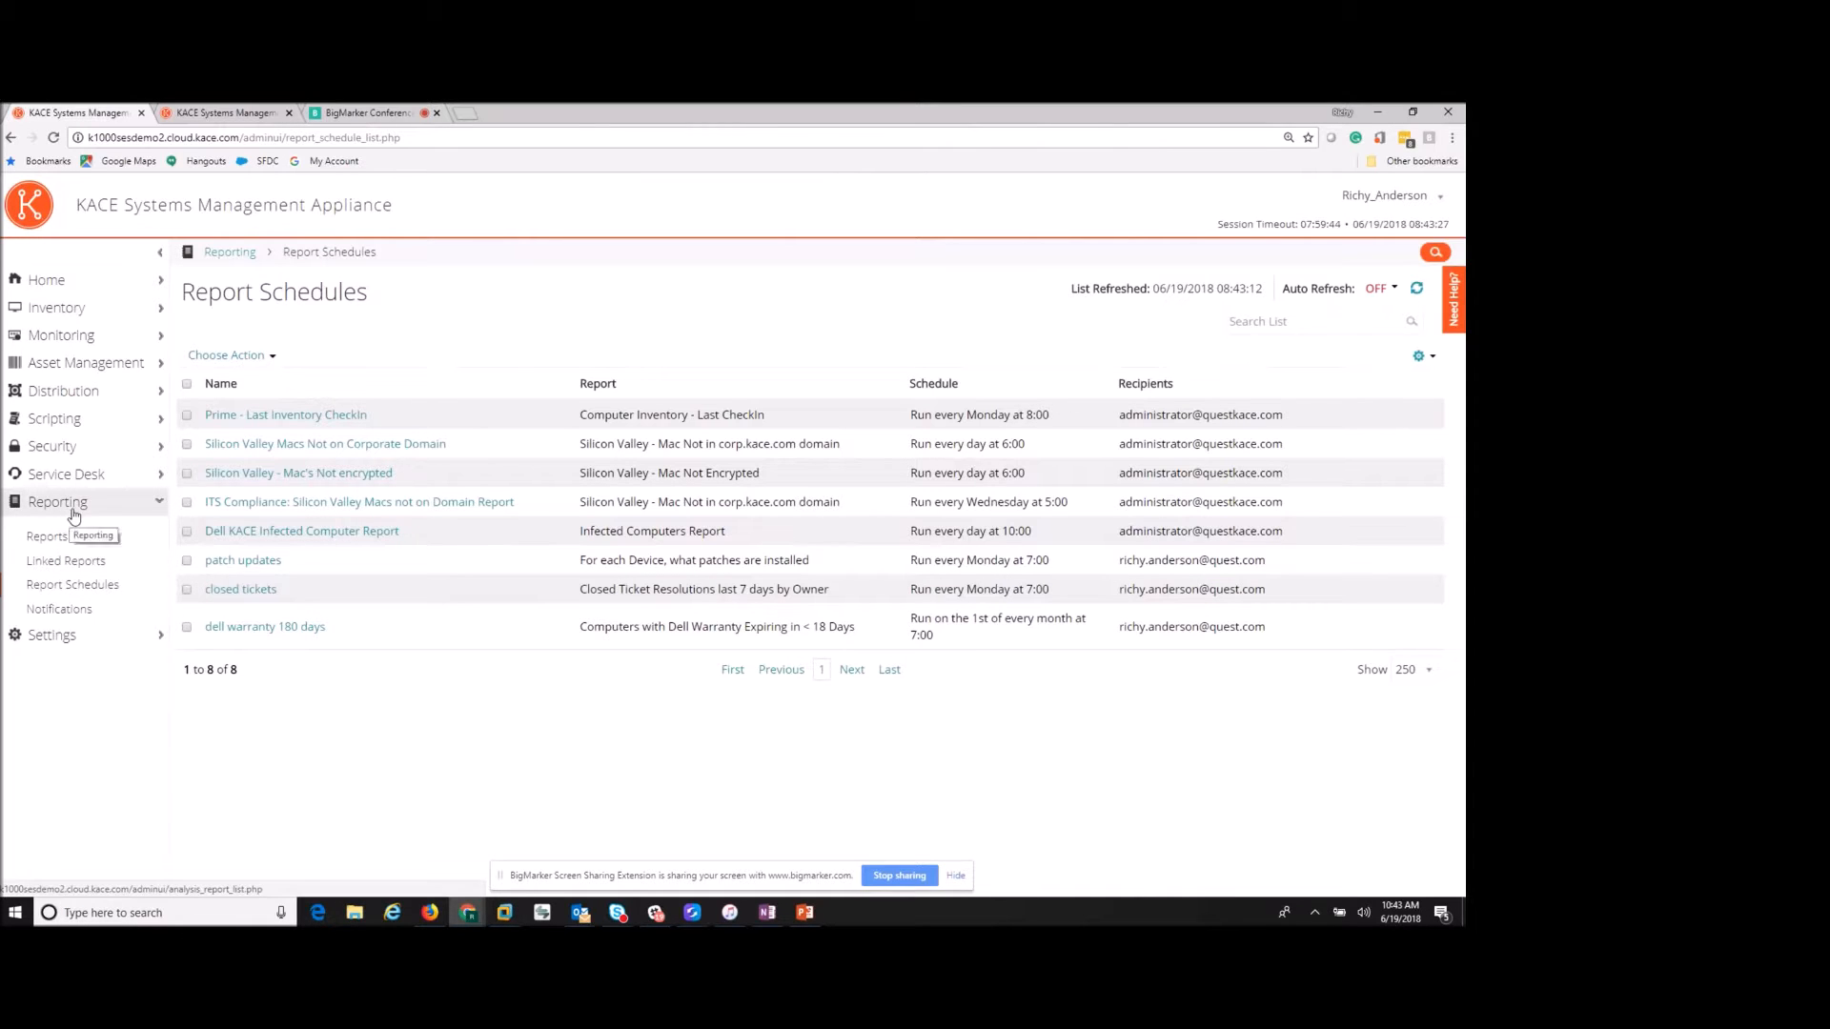
# - Open Notifications under Reporting to list the seven notification schedules
pyautogui.click(71, 614)
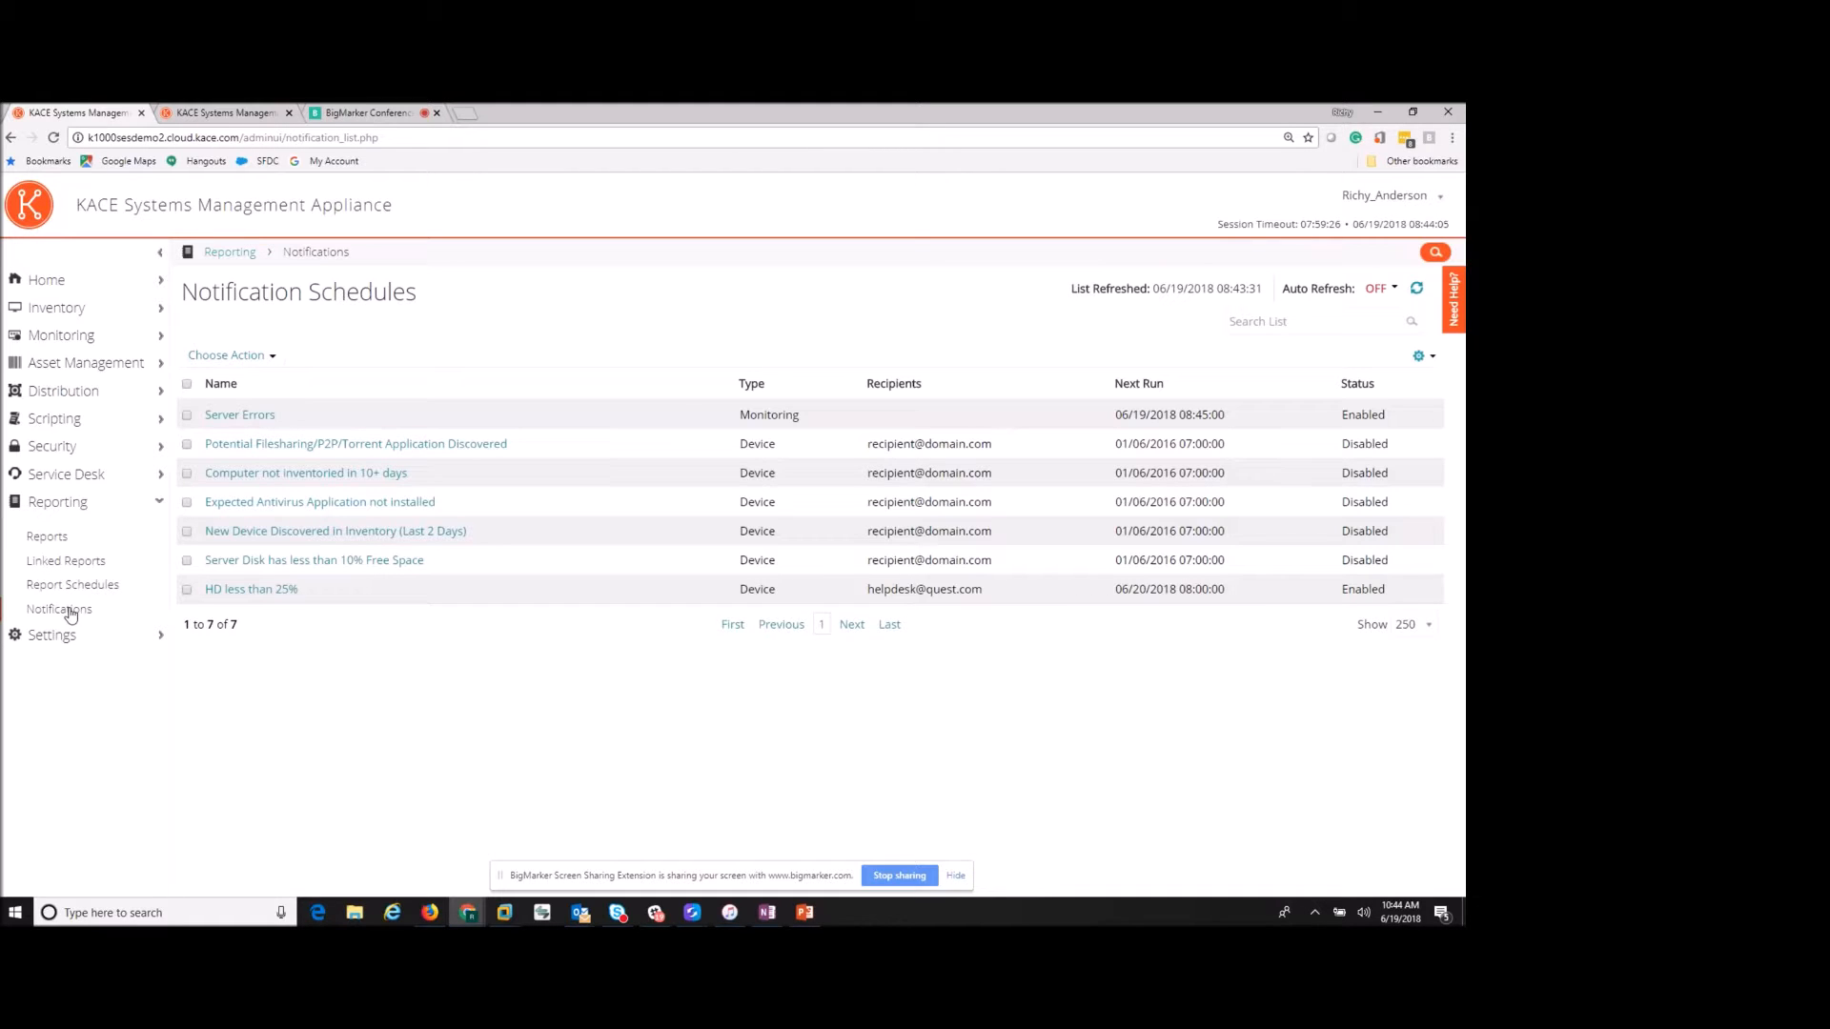
# - Start a new device notification from the notification actions list
pyautogui.click(265, 356)
pyautogui.moveTo(249, 385)
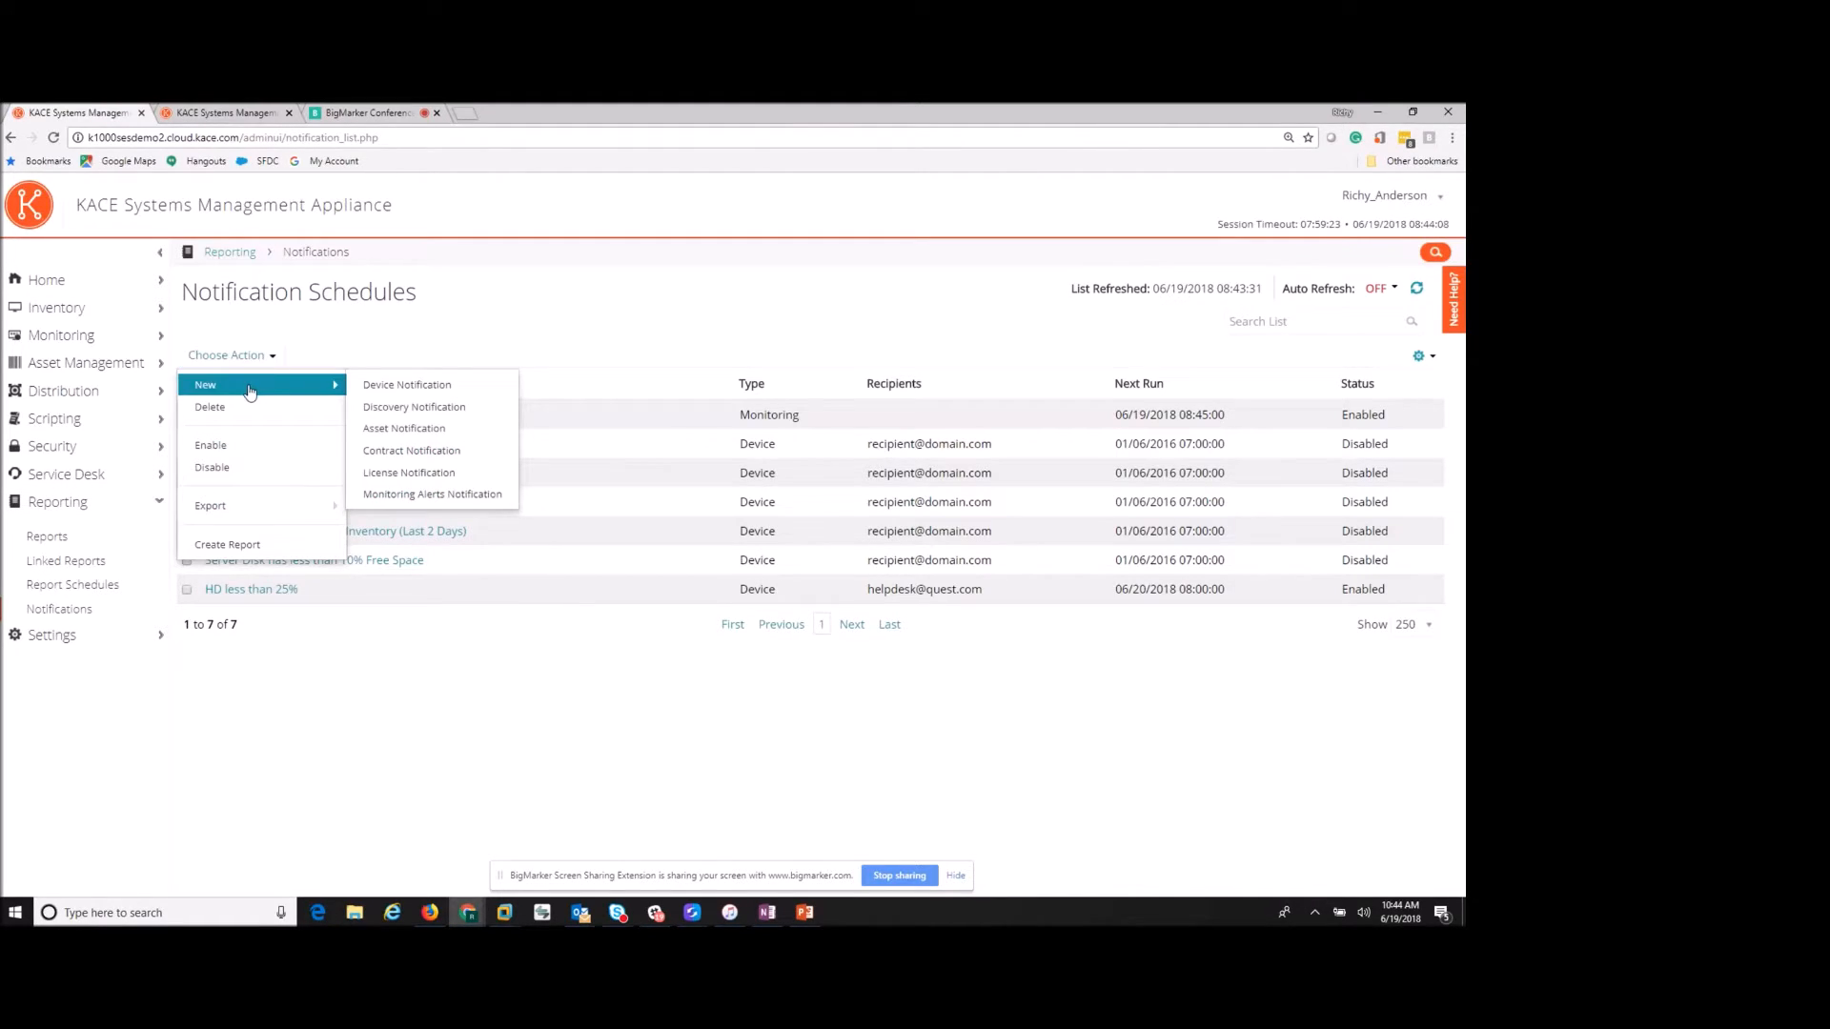
pyautogui.click(426, 385)
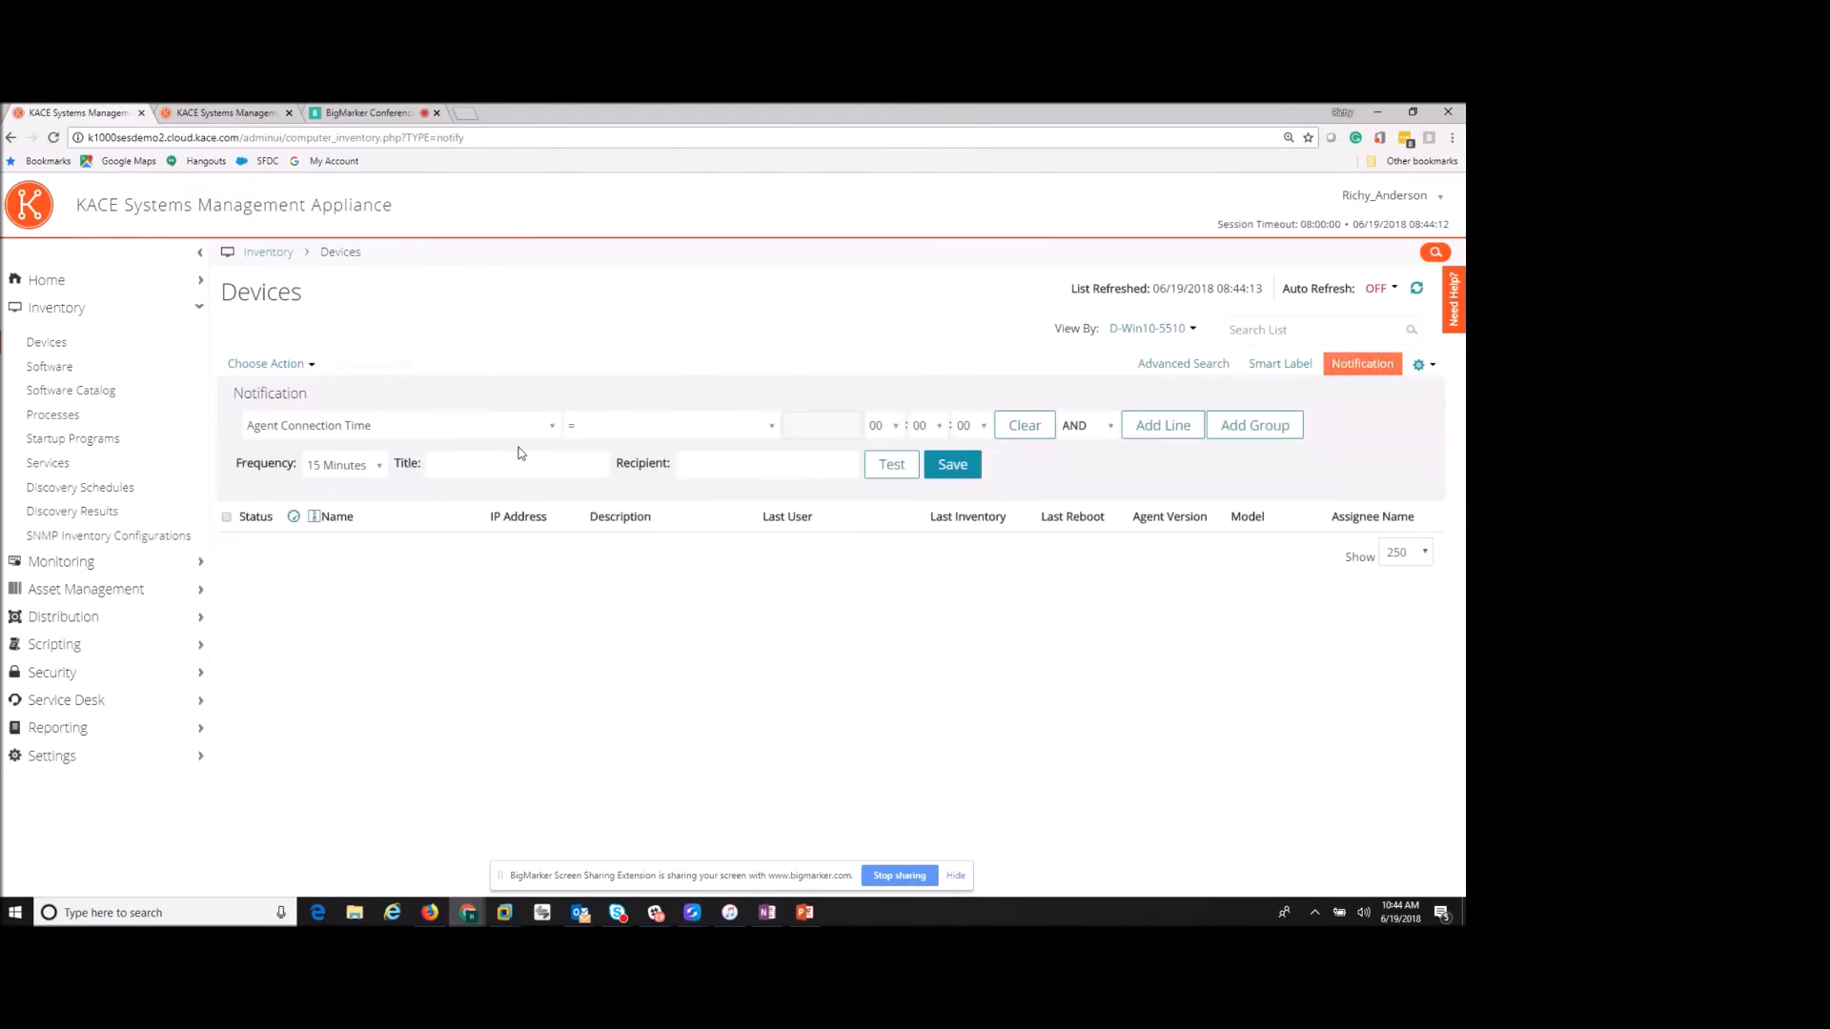
# - Browse the condition's device field list without changing it, then bring the mirrored phone app into view
pyautogui.click(529, 429)
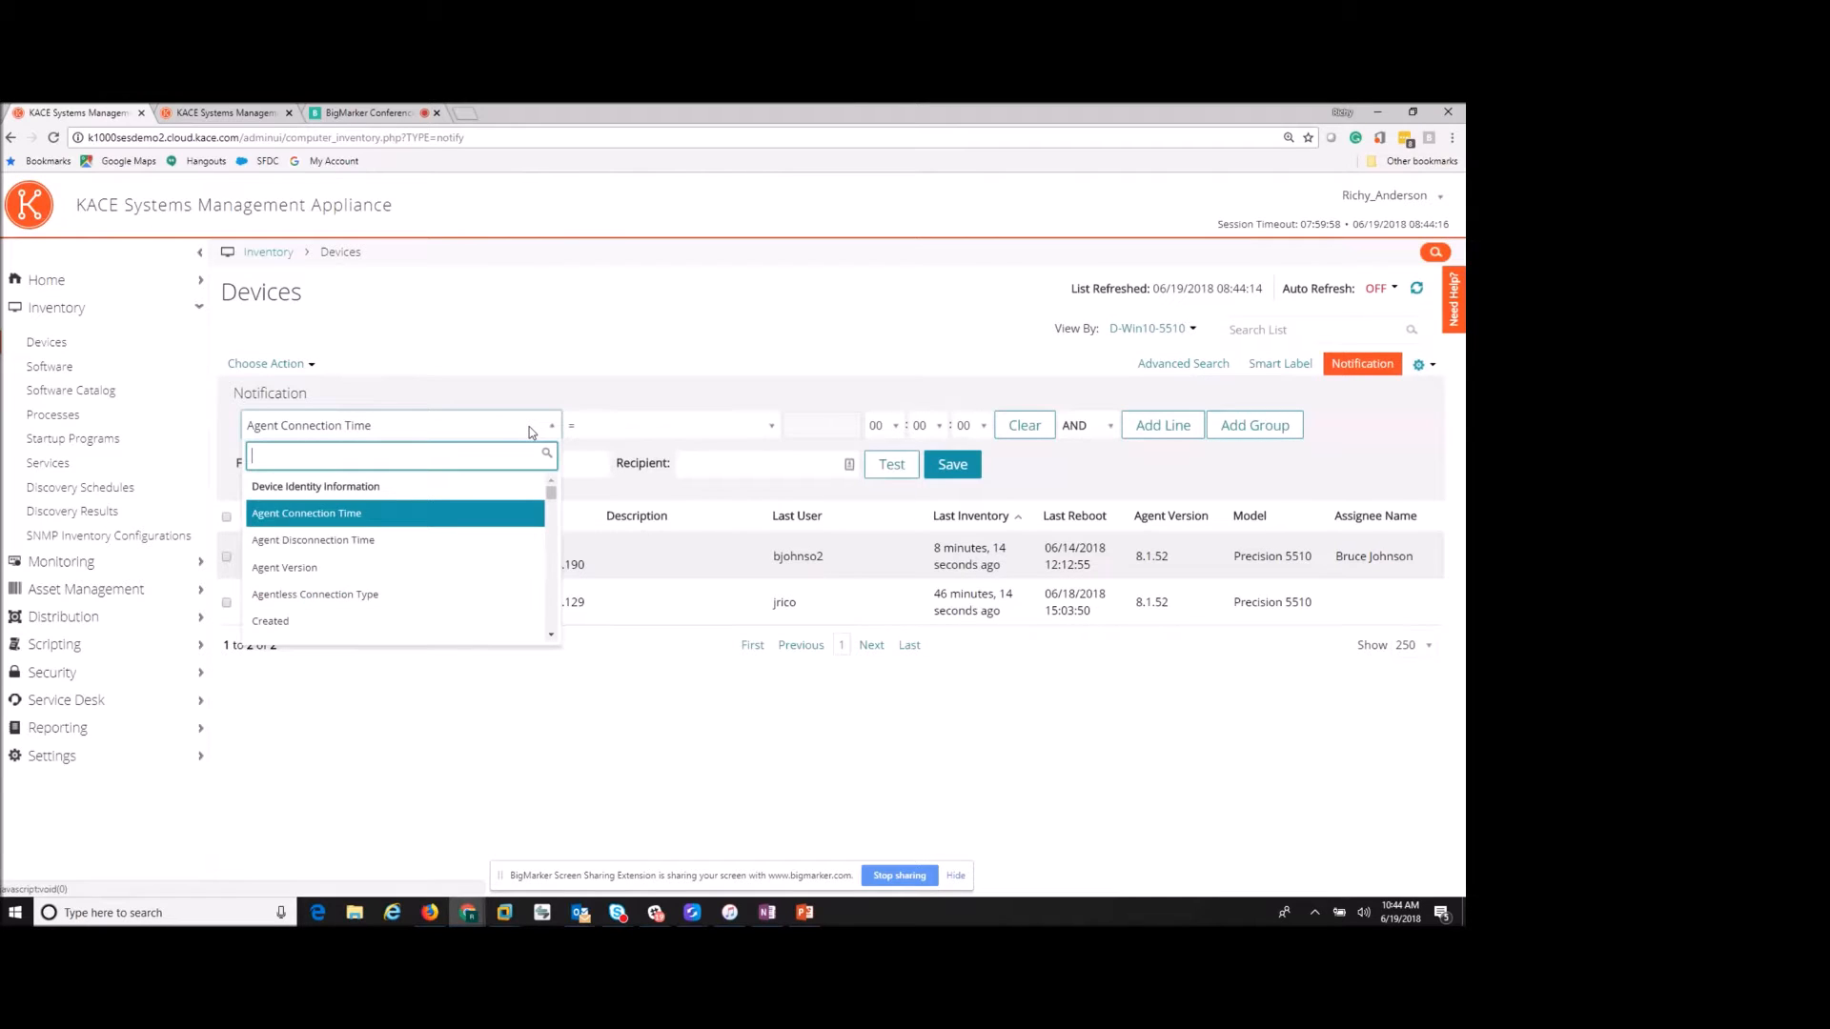
pyautogui.scroll(-2, 492, 541)
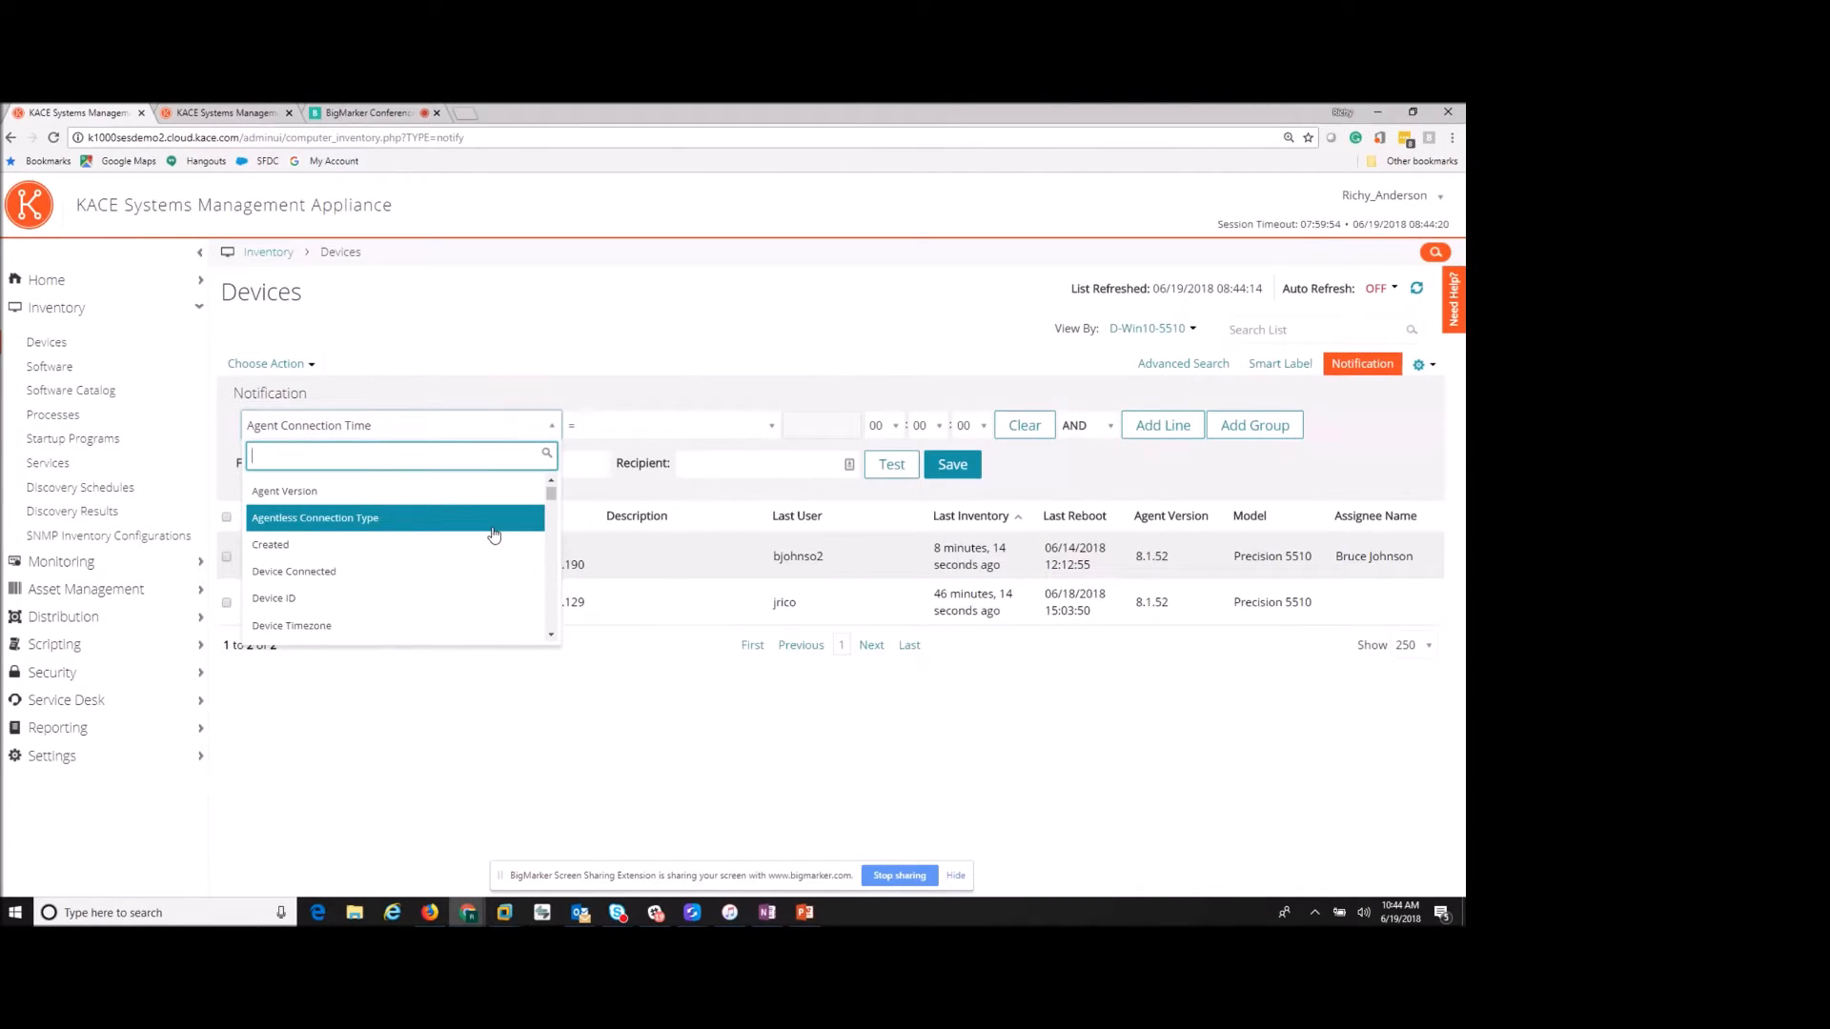
pyautogui.scroll(-10, 491, 537)
pyautogui.scroll(-5, 476, 540)
pyautogui.scroll(-5, 476, 540)
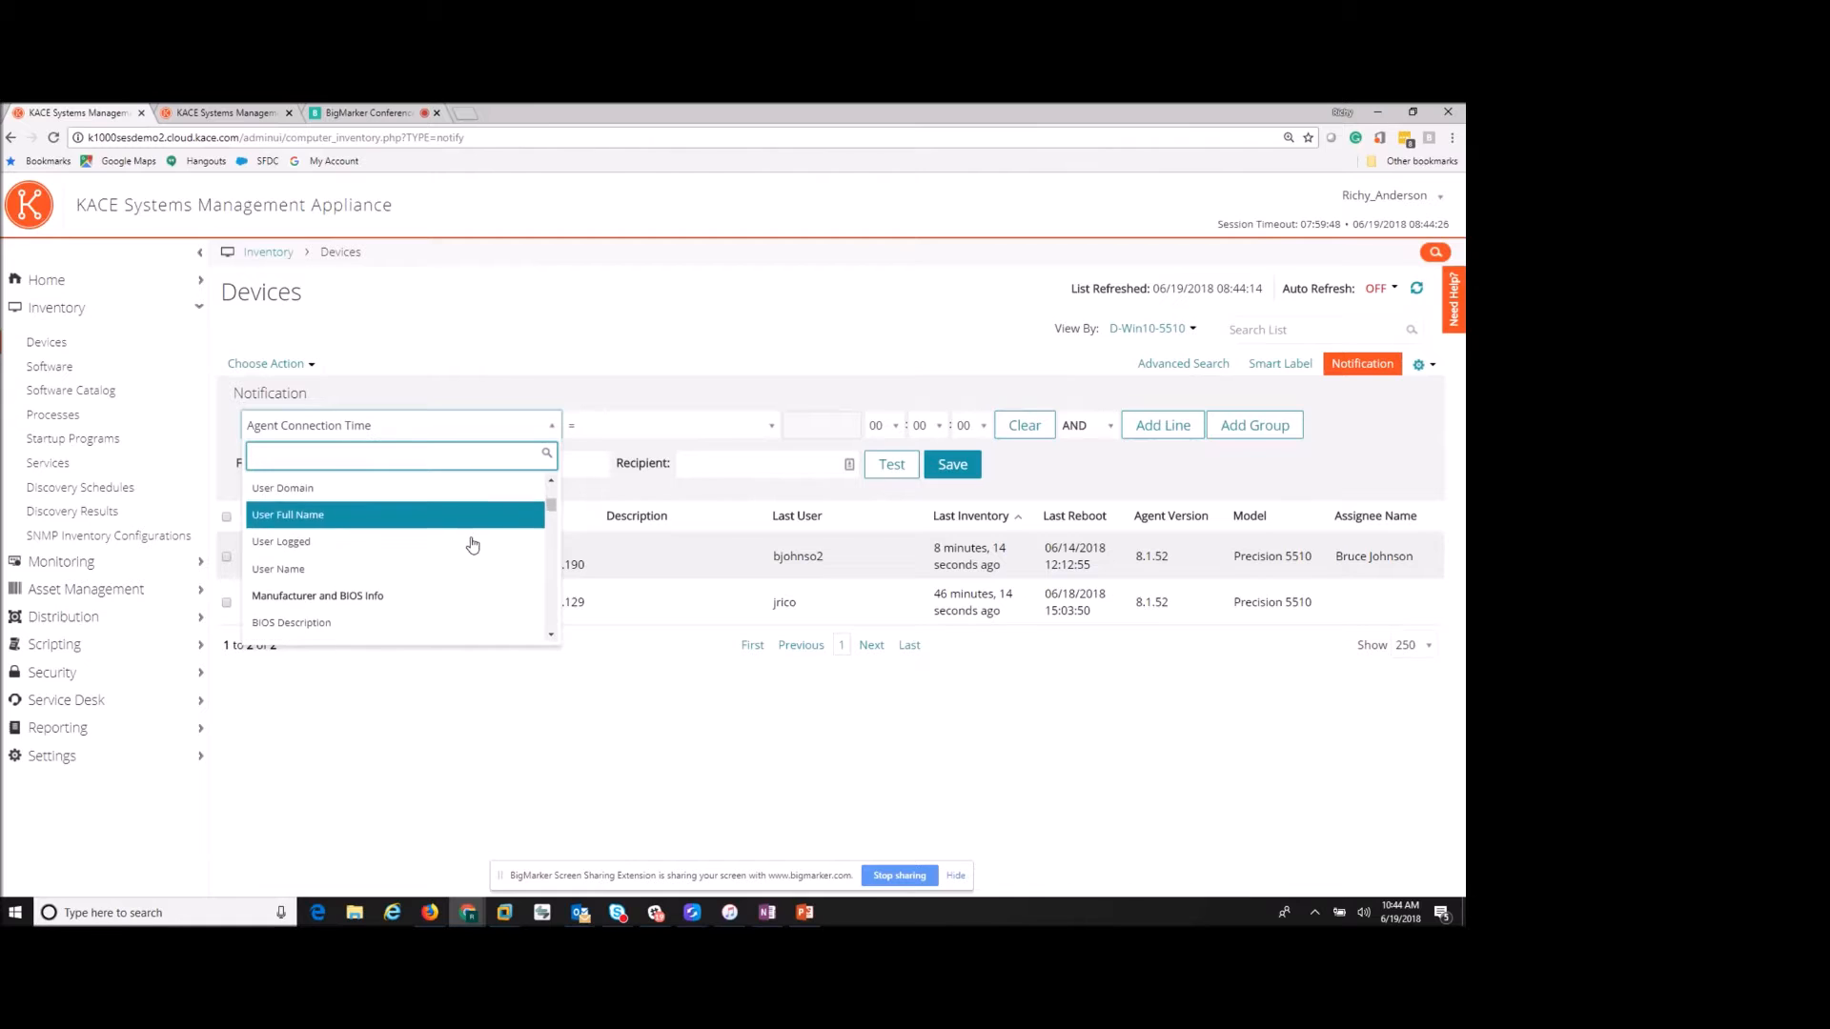
pyautogui.click(427, 712)
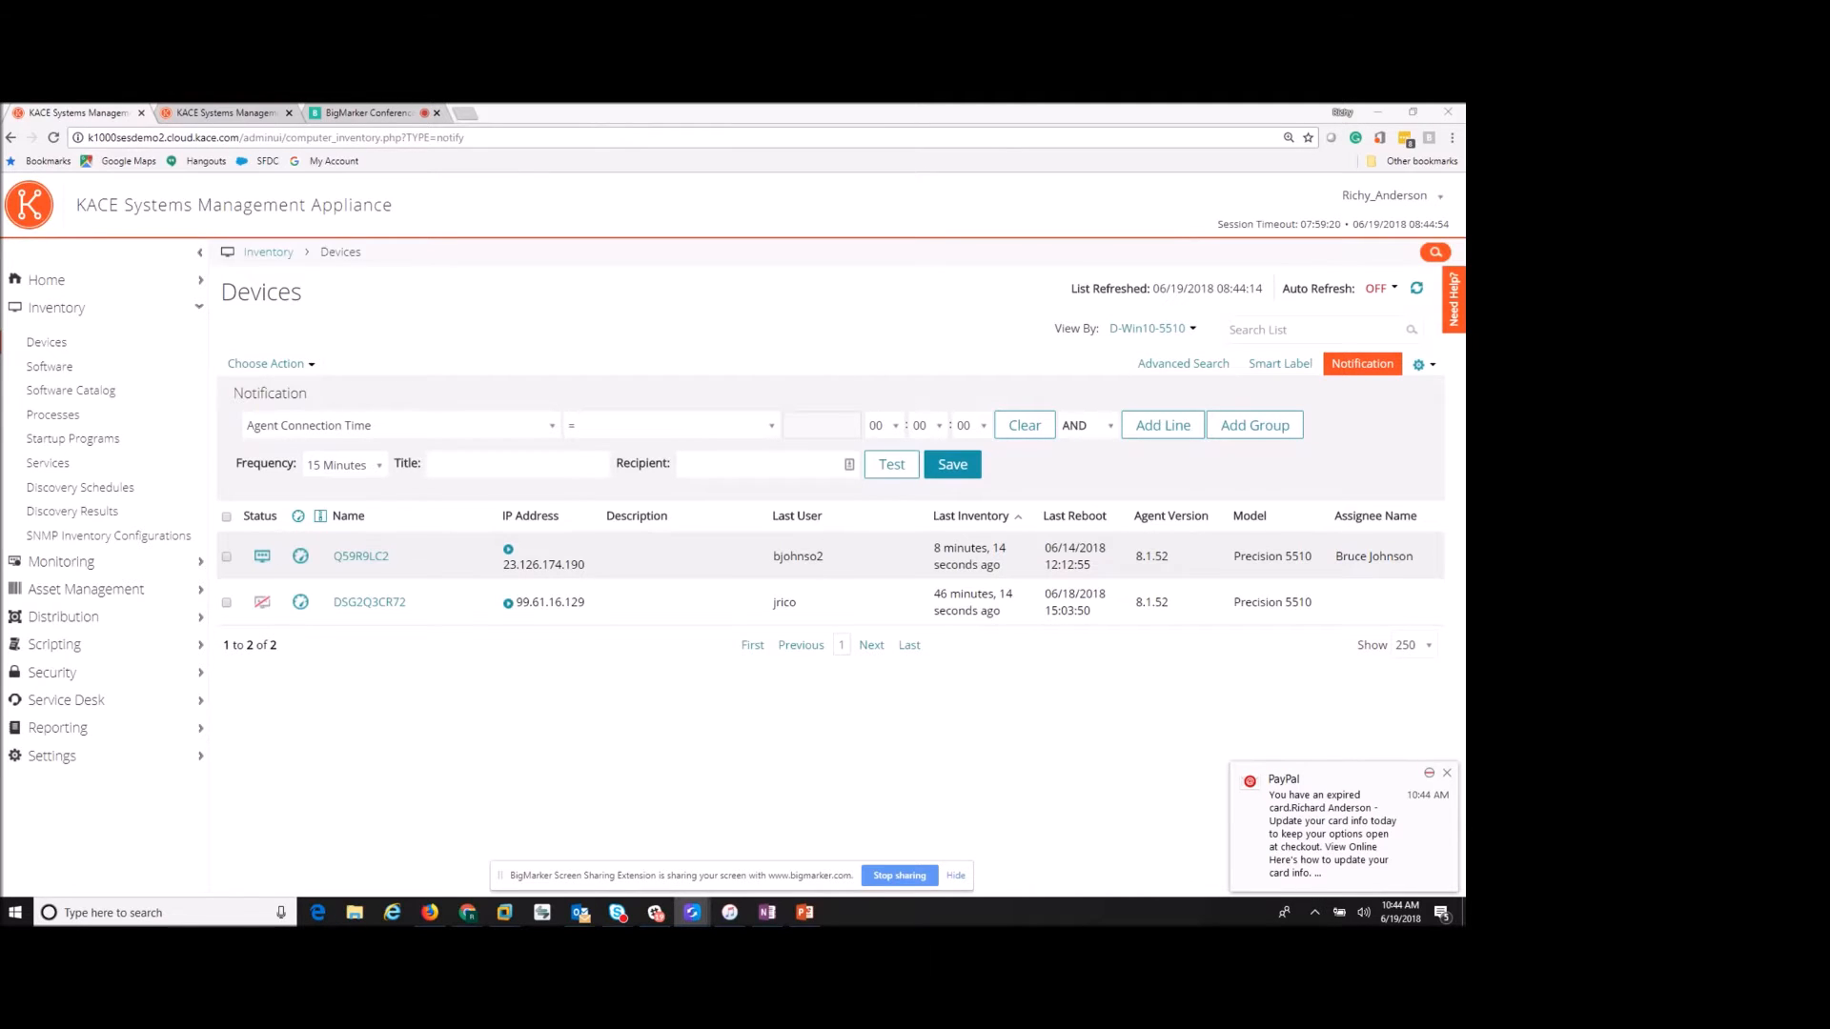
pyautogui.moveTo(0, 278); pyautogui.dragTo(682, 217)
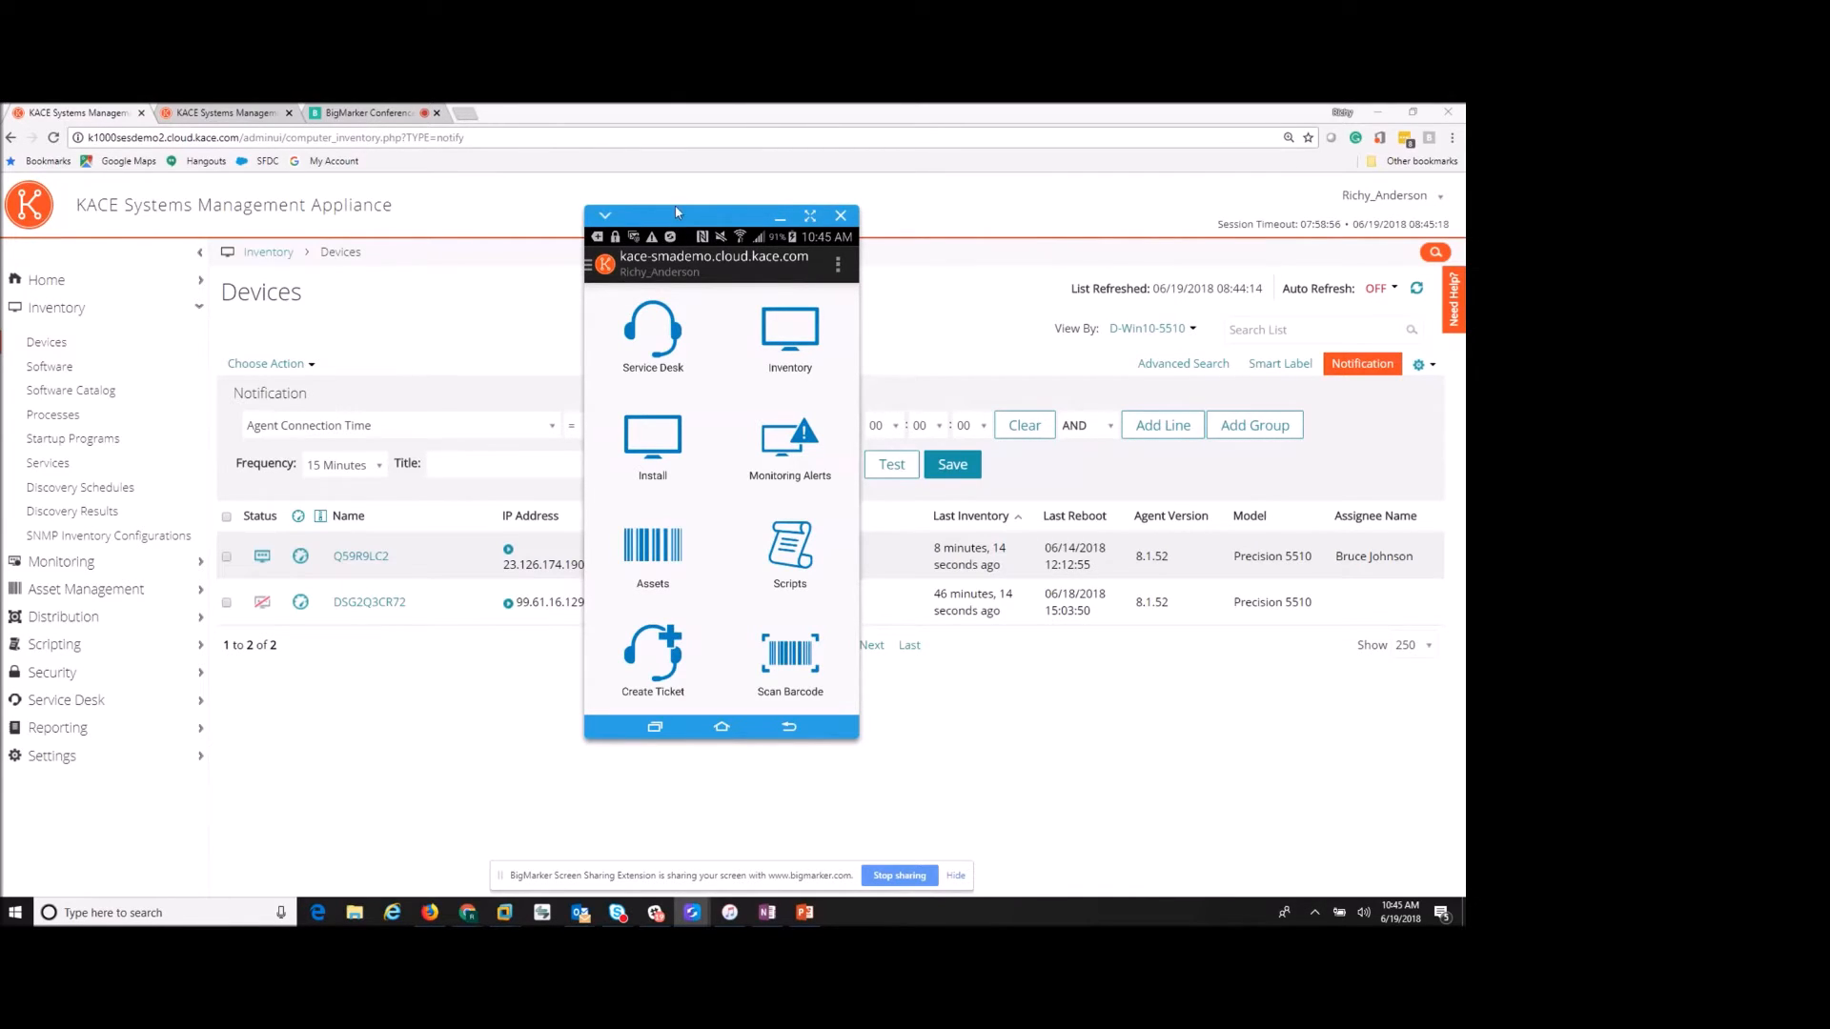
# - Browse KACE GO's Service Desk and Inventory, dismiss the session timeout, and move the phone mirror off-screen
pyautogui.click(666, 342)
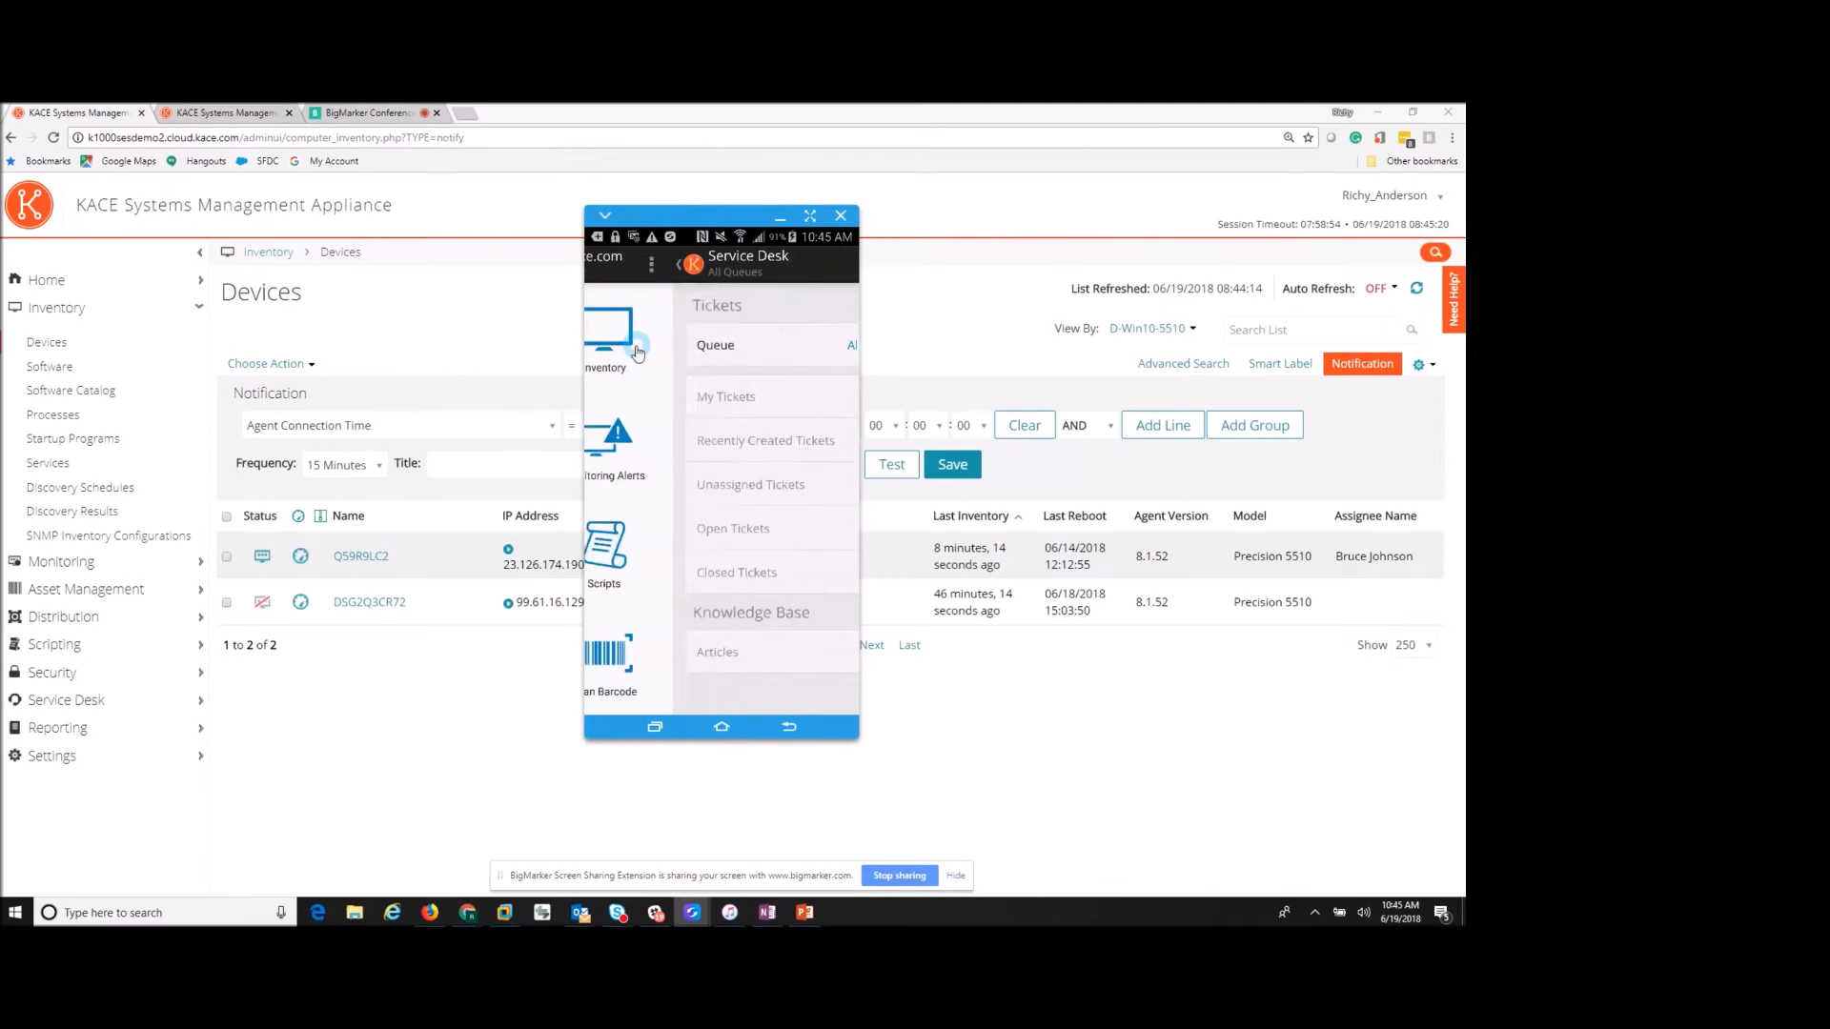
pyautogui.click(591, 274)
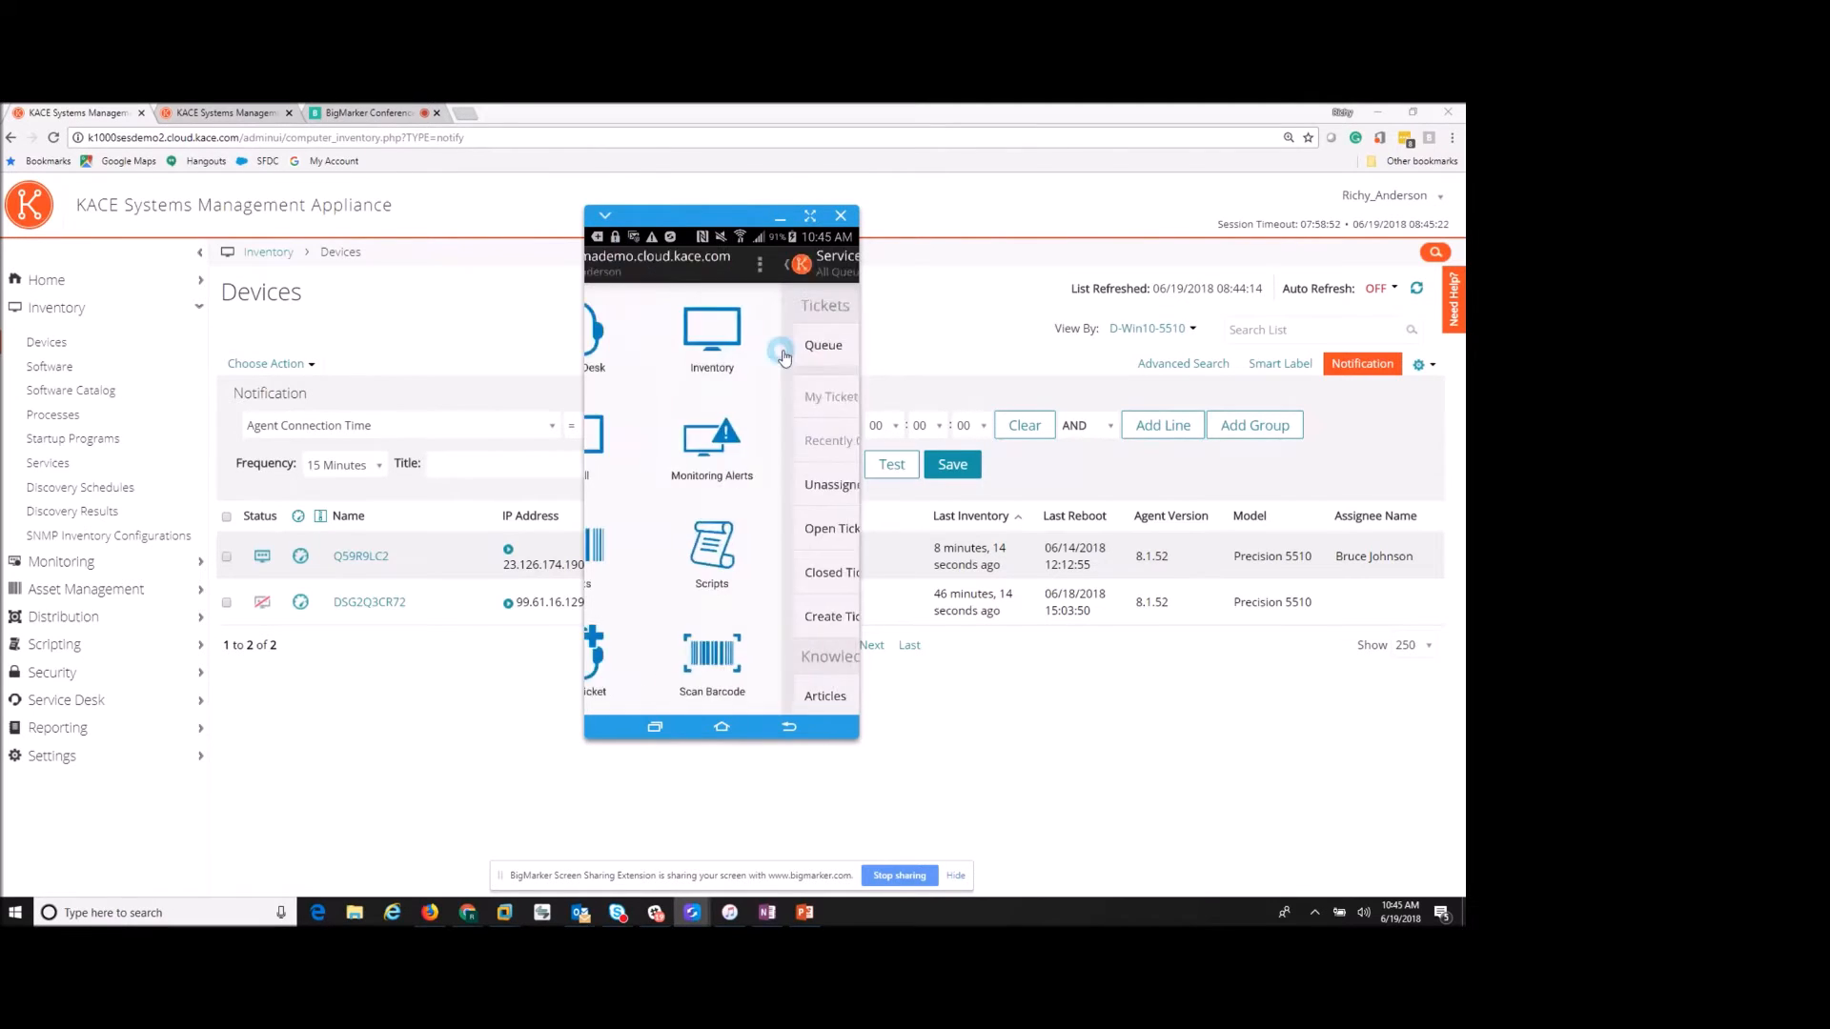
pyautogui.click(806, 348)
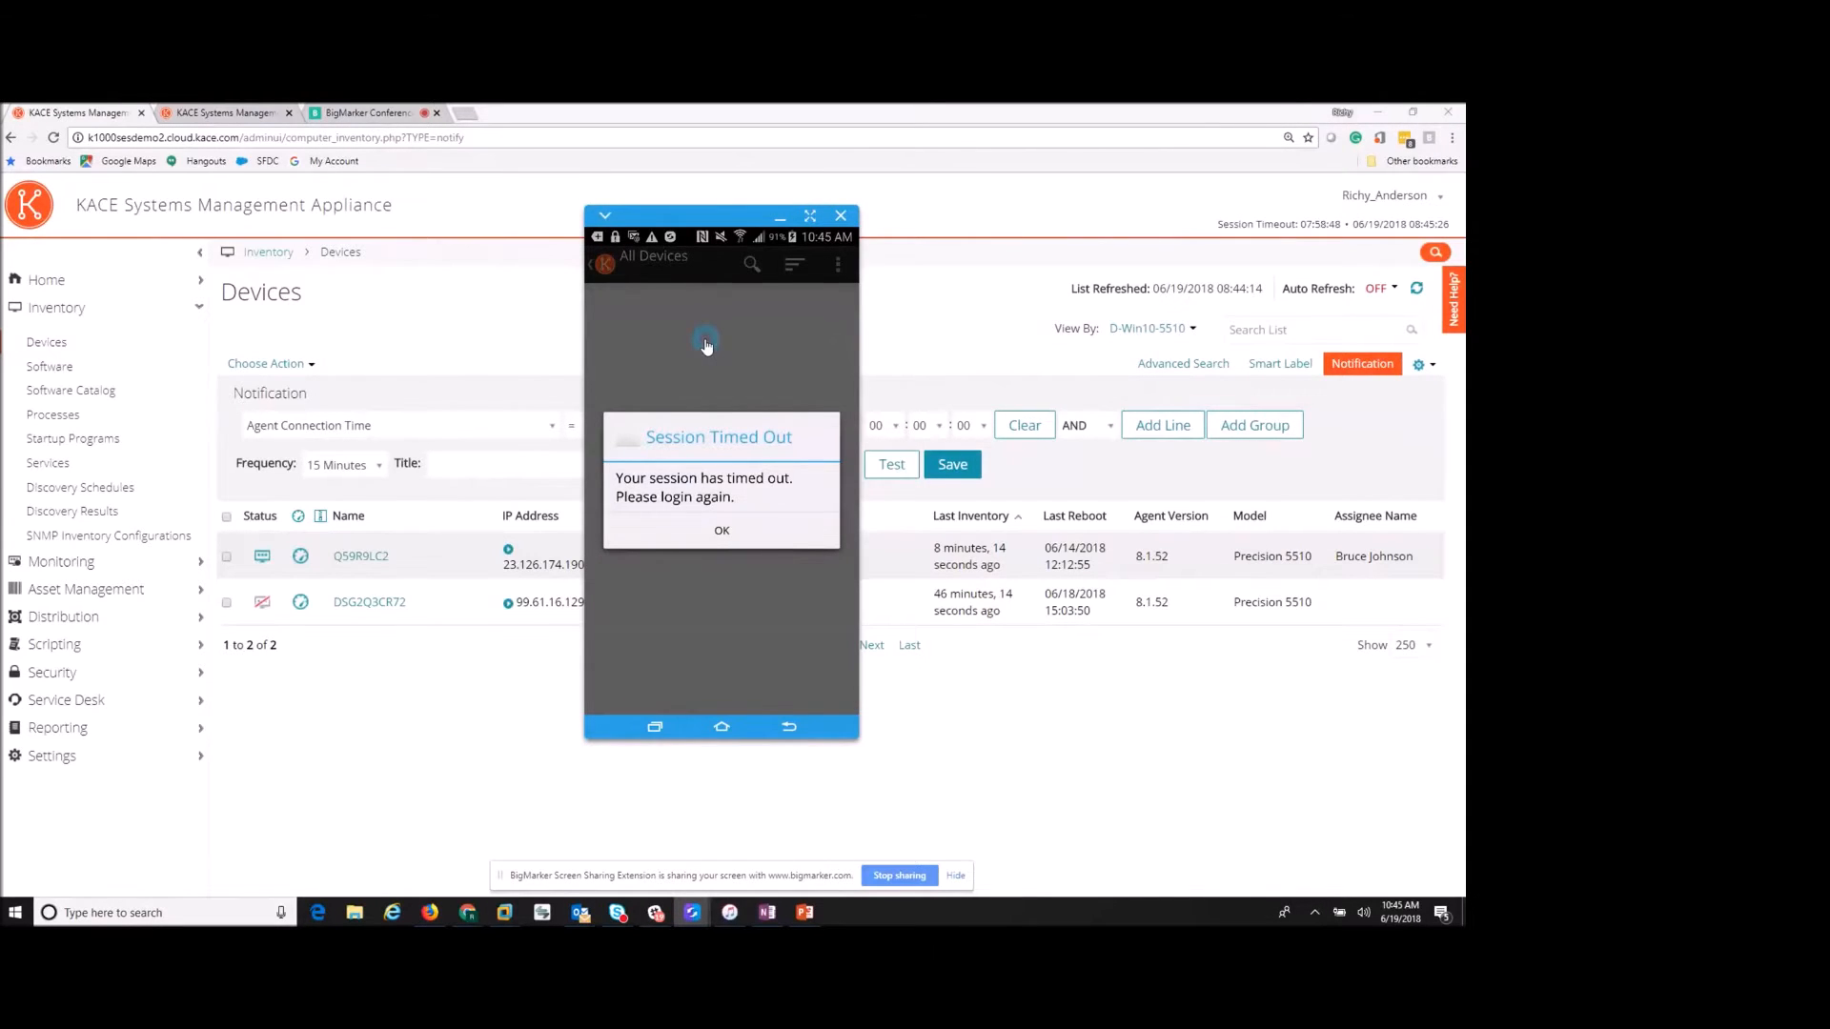
pyautogui.click(721, 531)
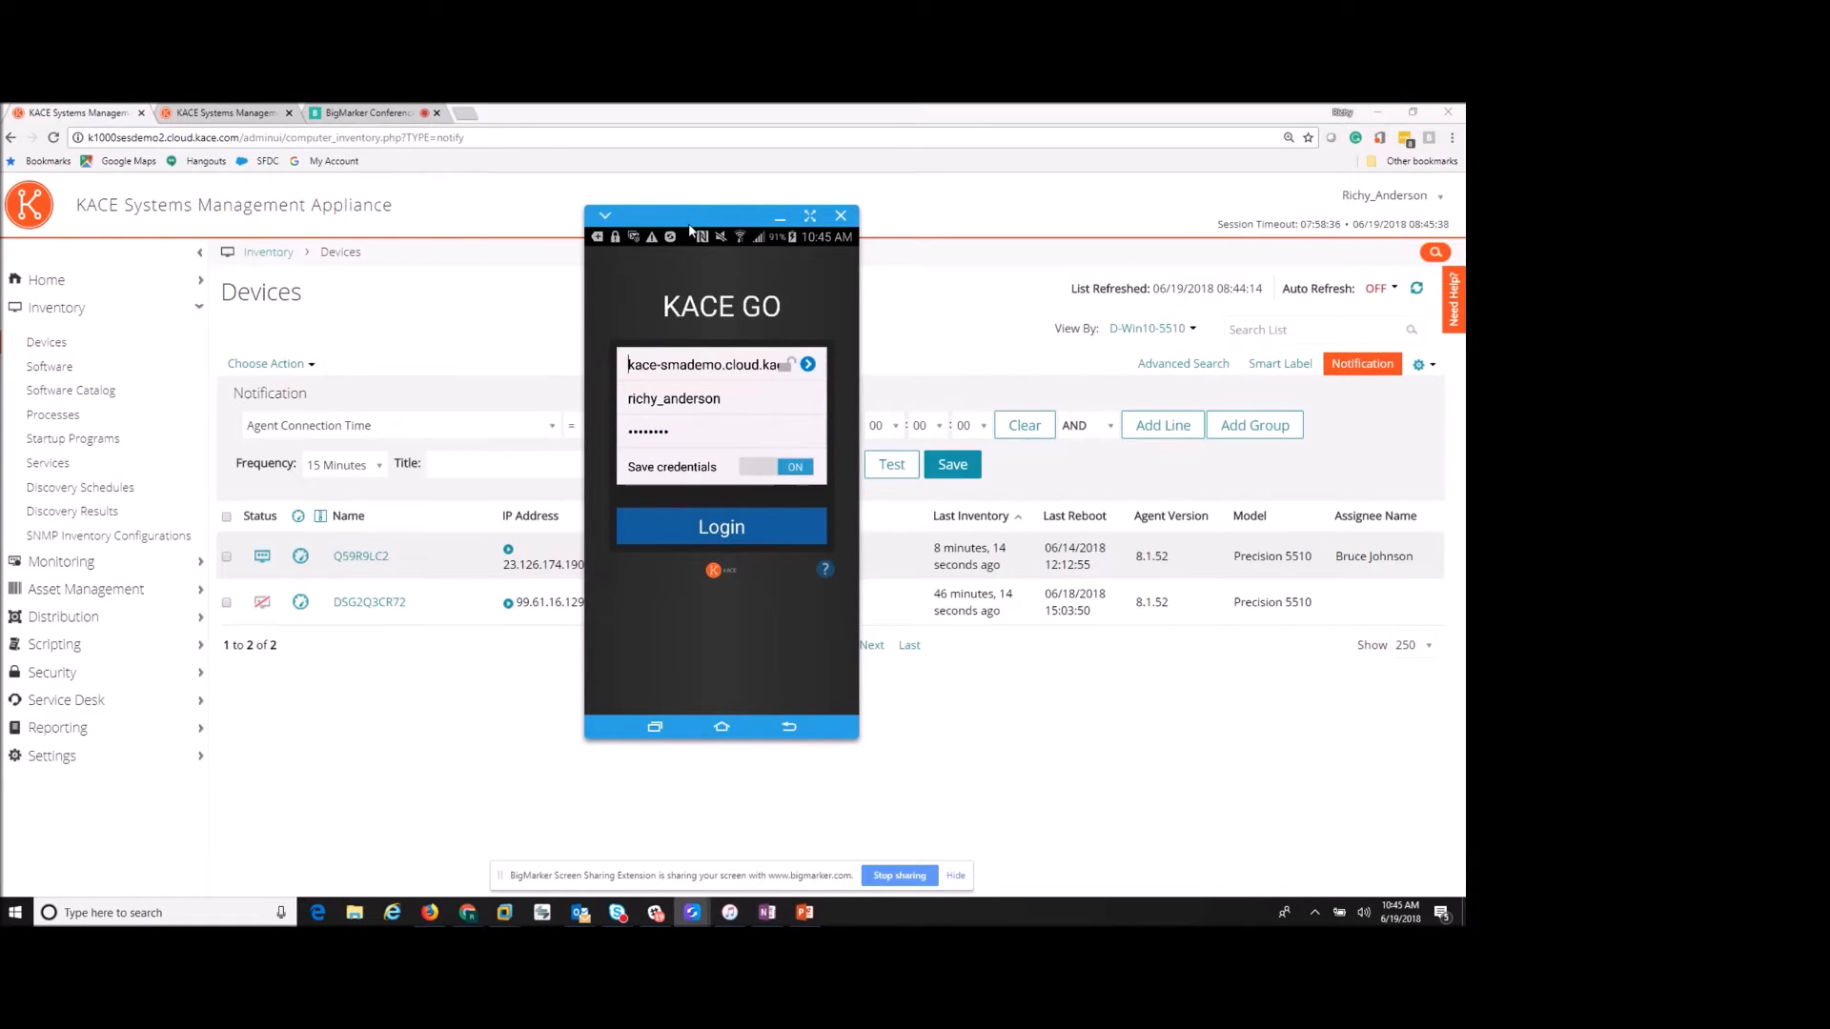
pyautogui.moveTo(688, 219); pyautogui.dragTo(0, 233)
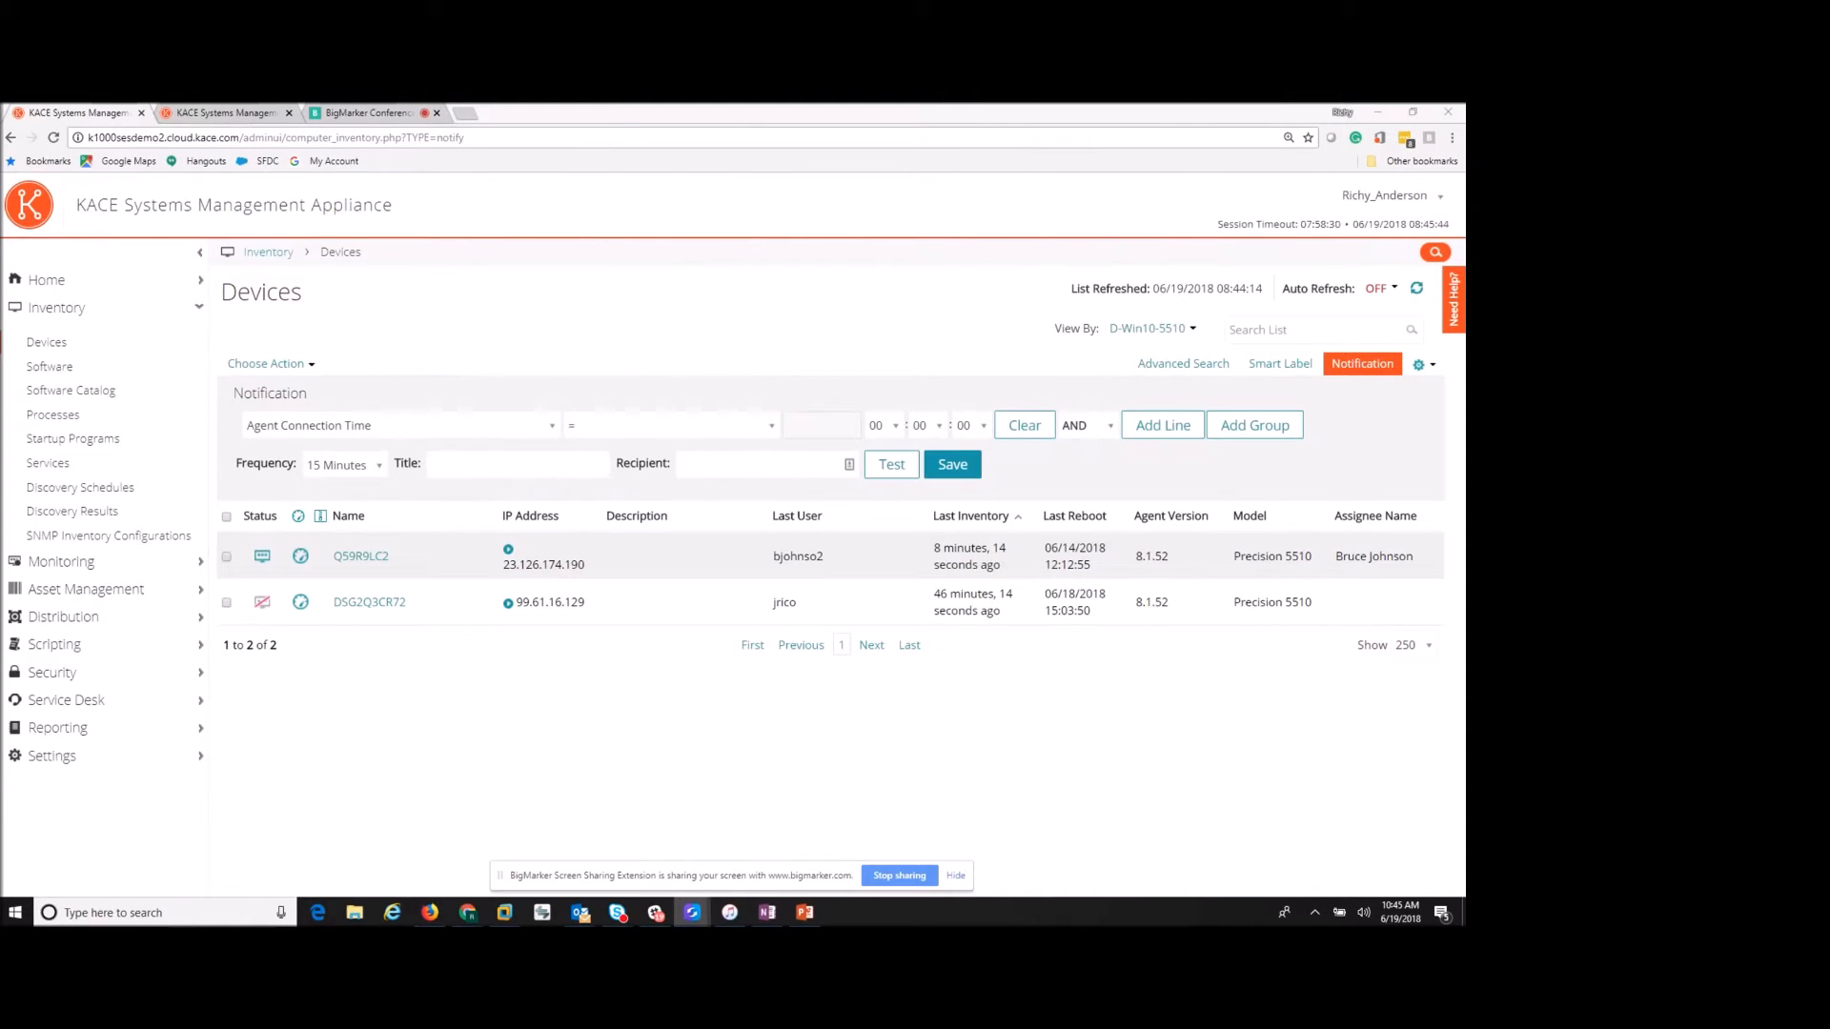
# - Load the k2000demo1 deployment appliance address in the second browser tab
pyautogui.click(243, 118)
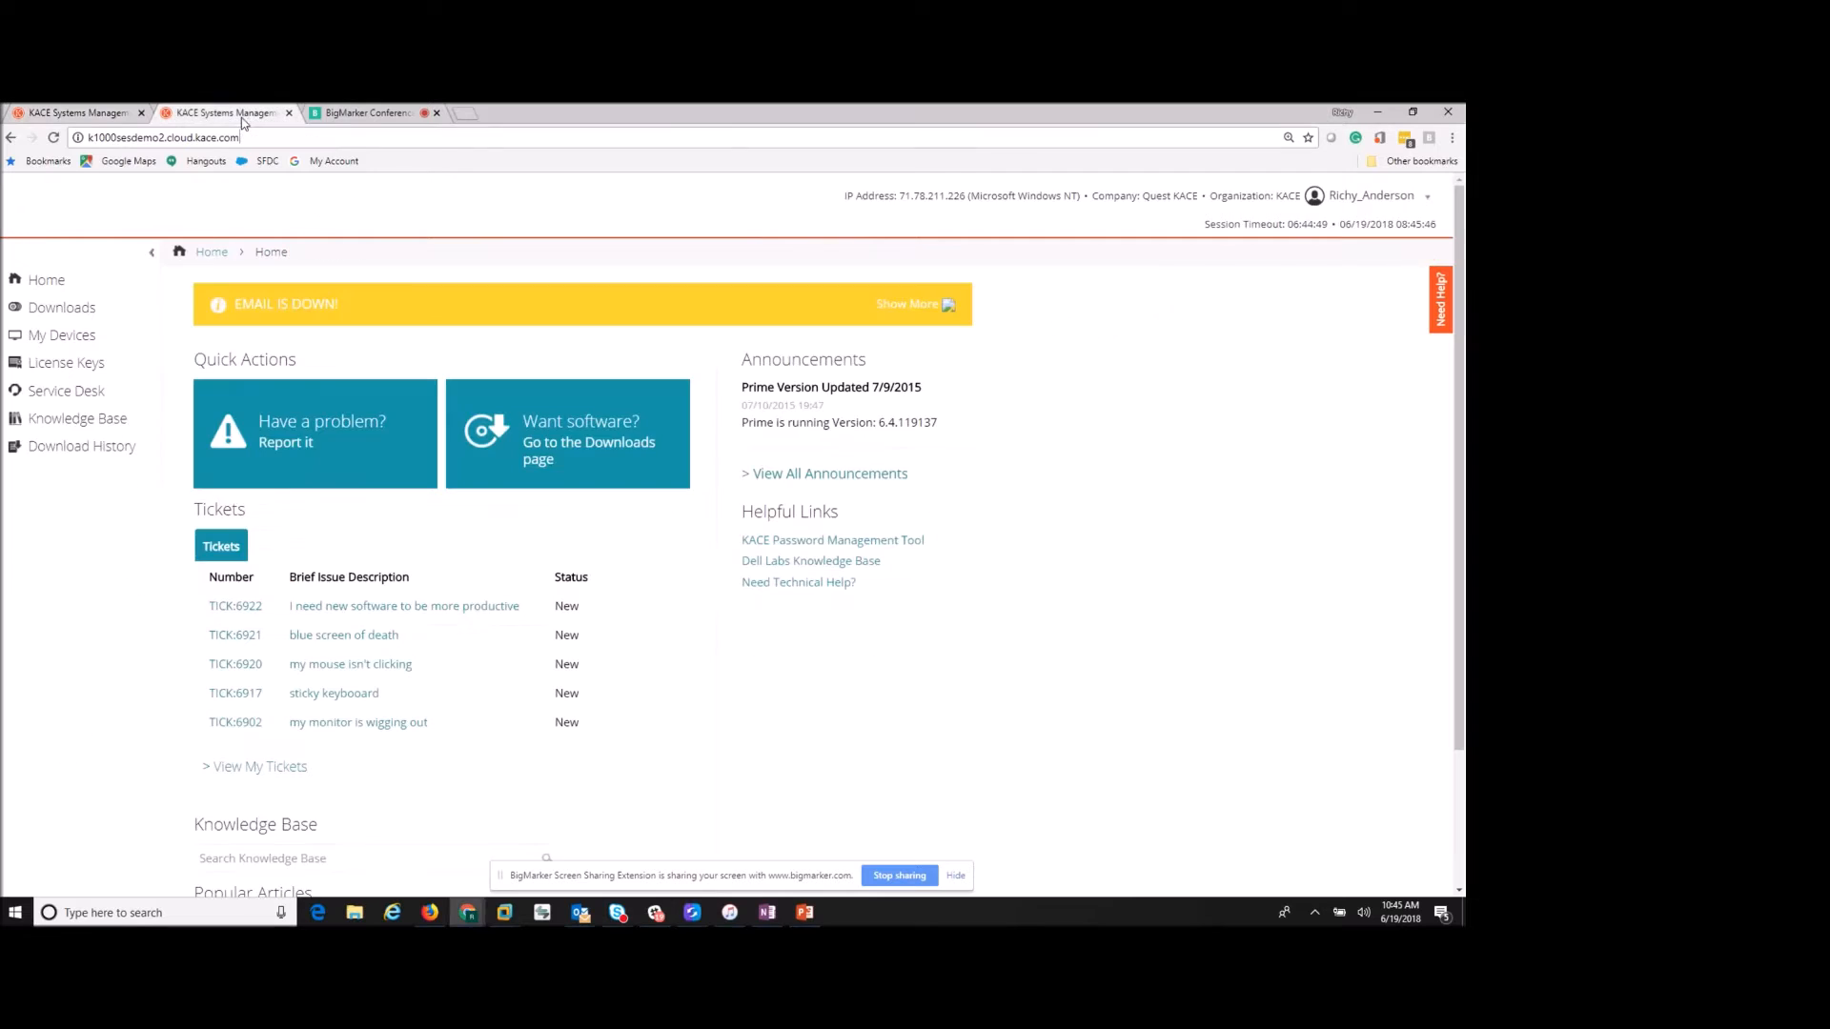
pyautogui.click(246, 134)
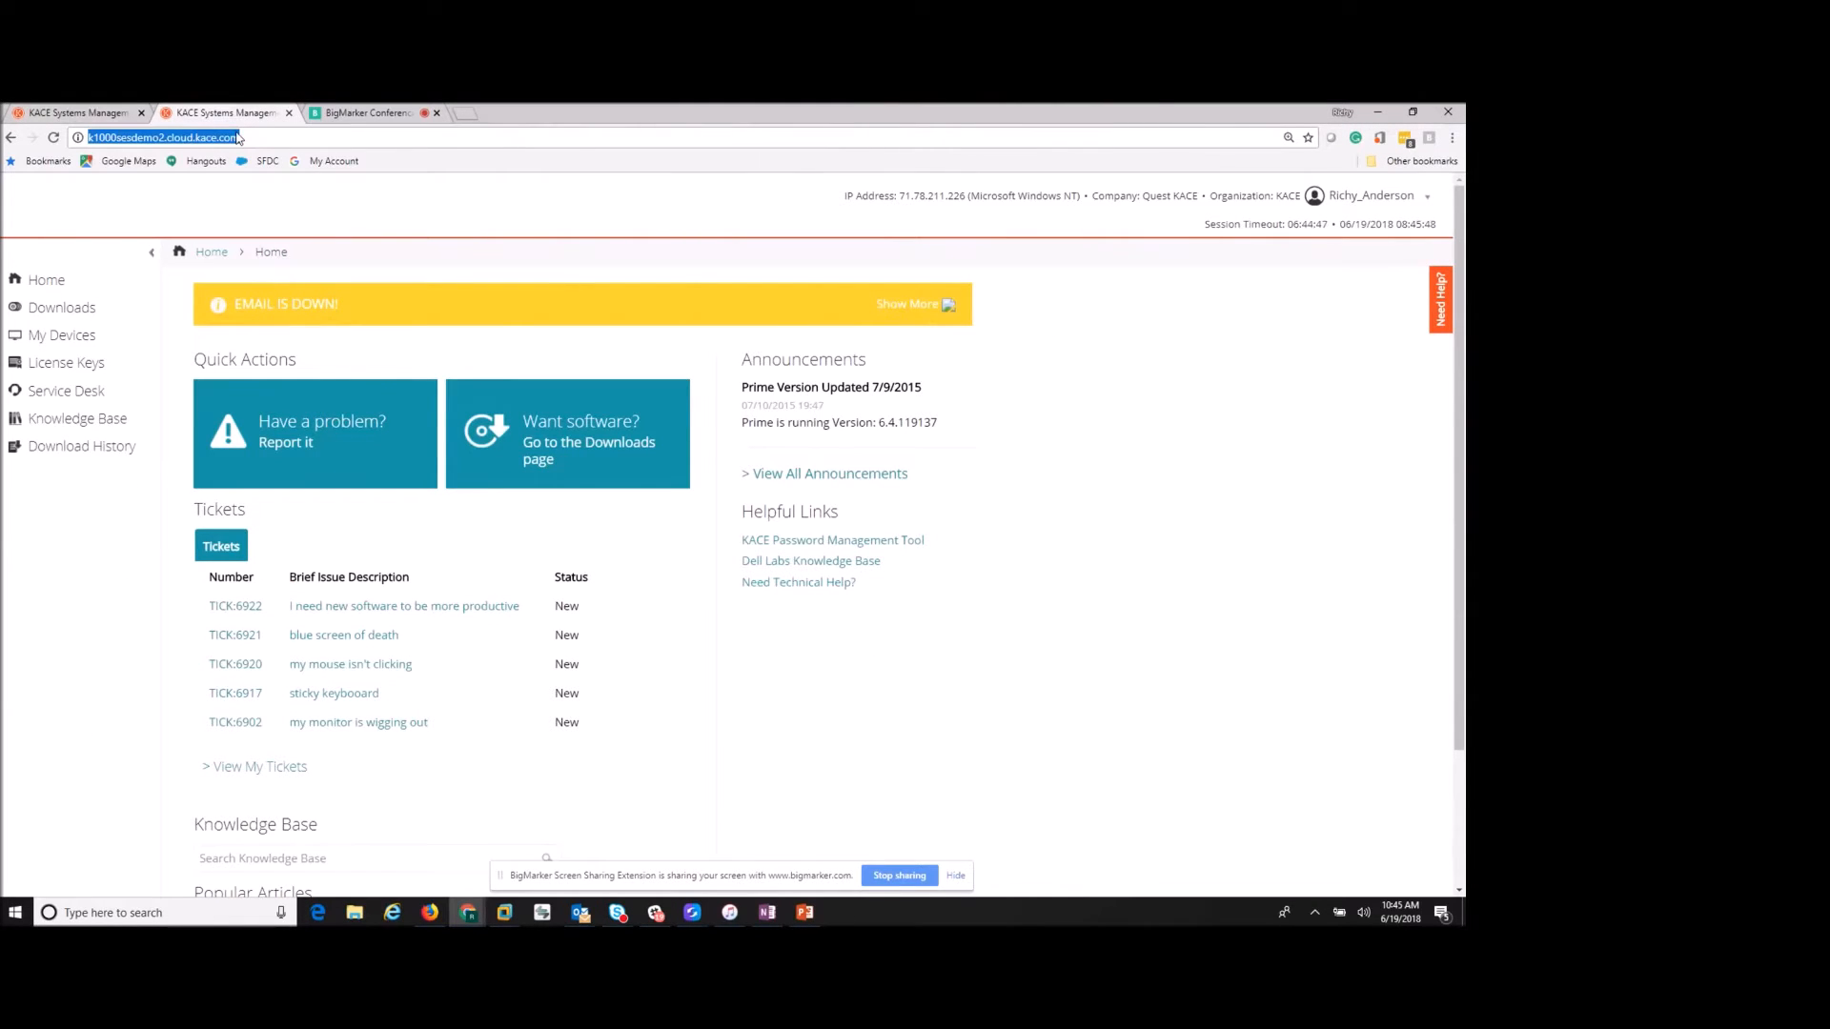
pyautogui.write('k')
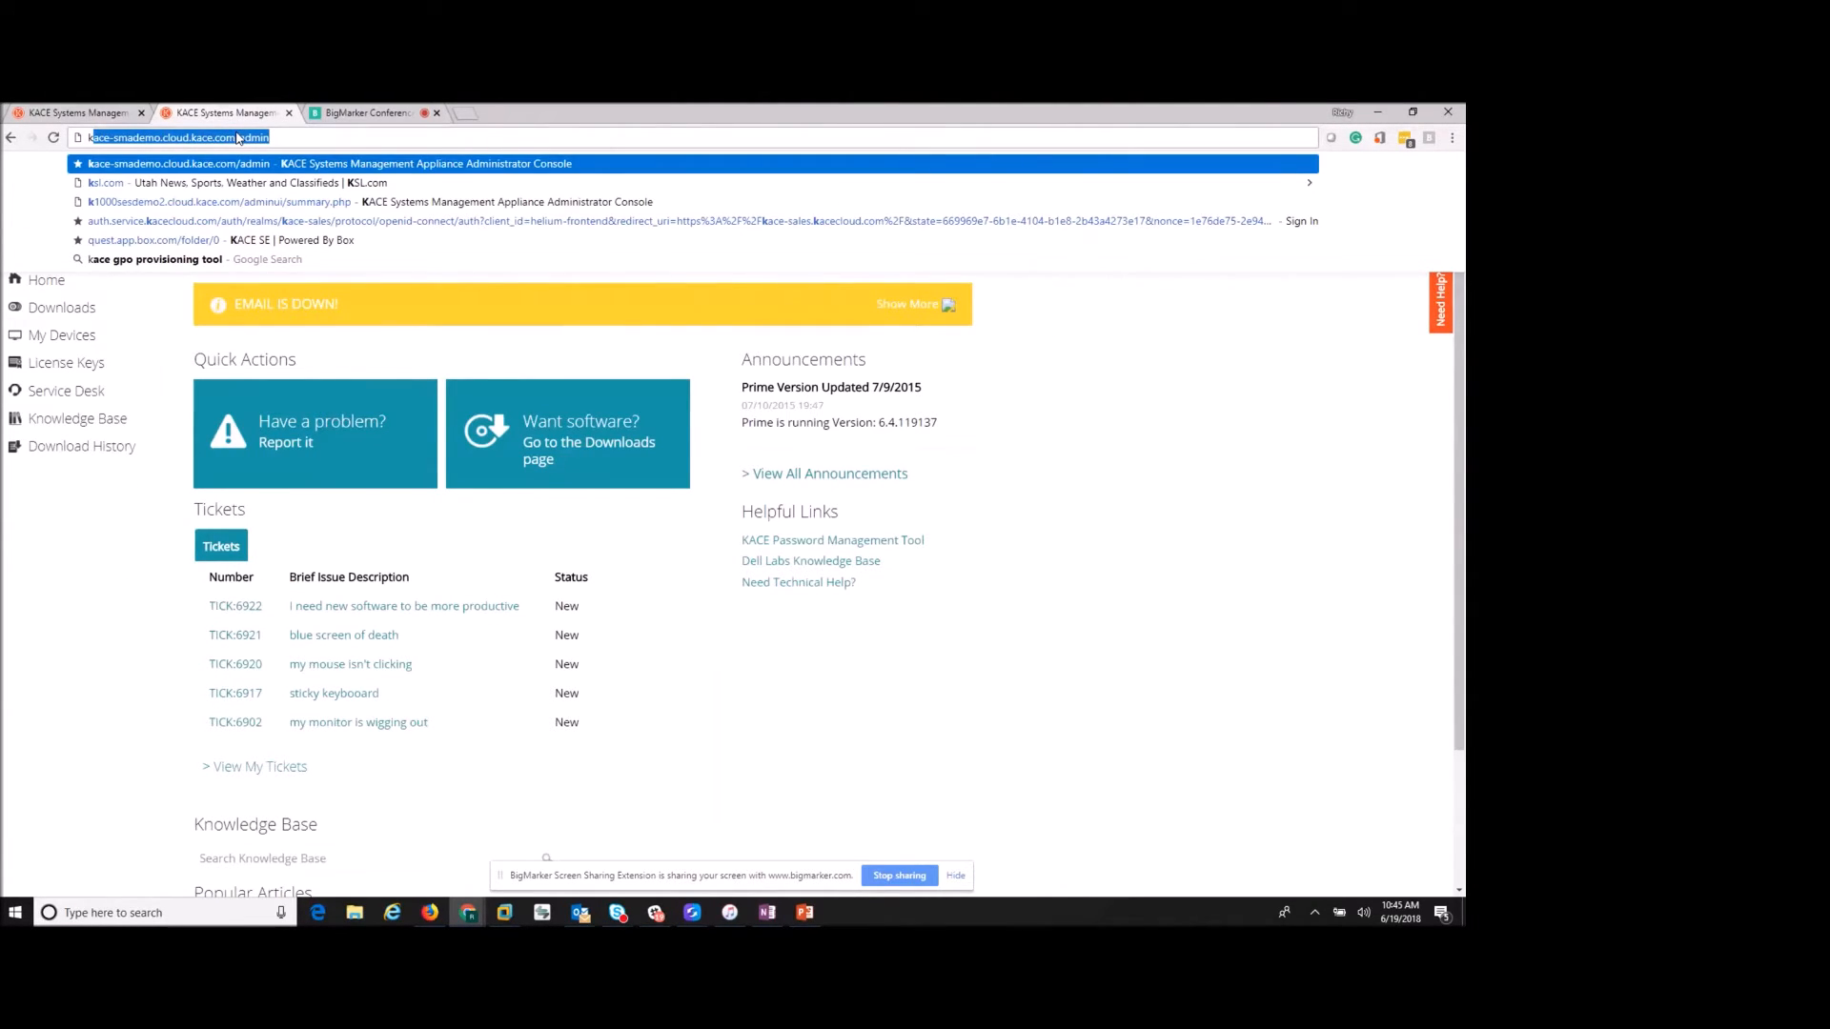
pyautogui.write('2')
pyautogui.press('Return')
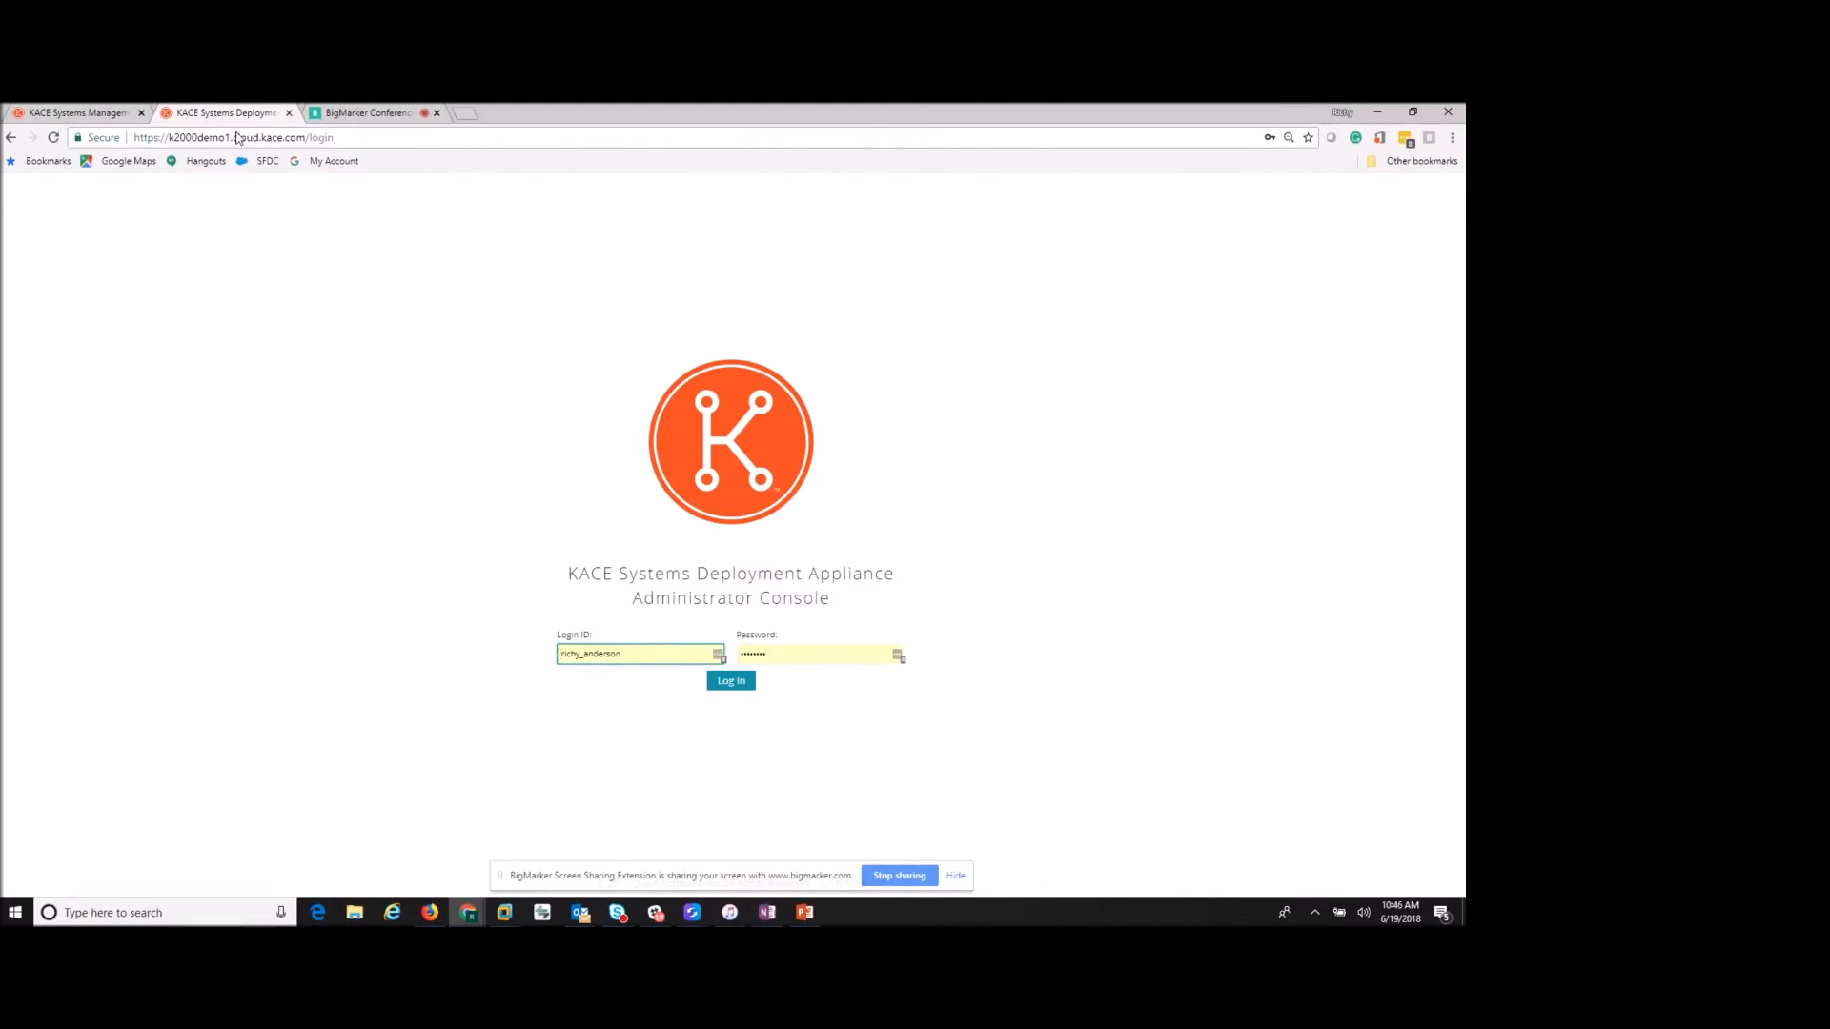
# - Log in to the deployment appliance and zoom the browser to 100% to show the Dashboard
pyautogui.click(739, 685)
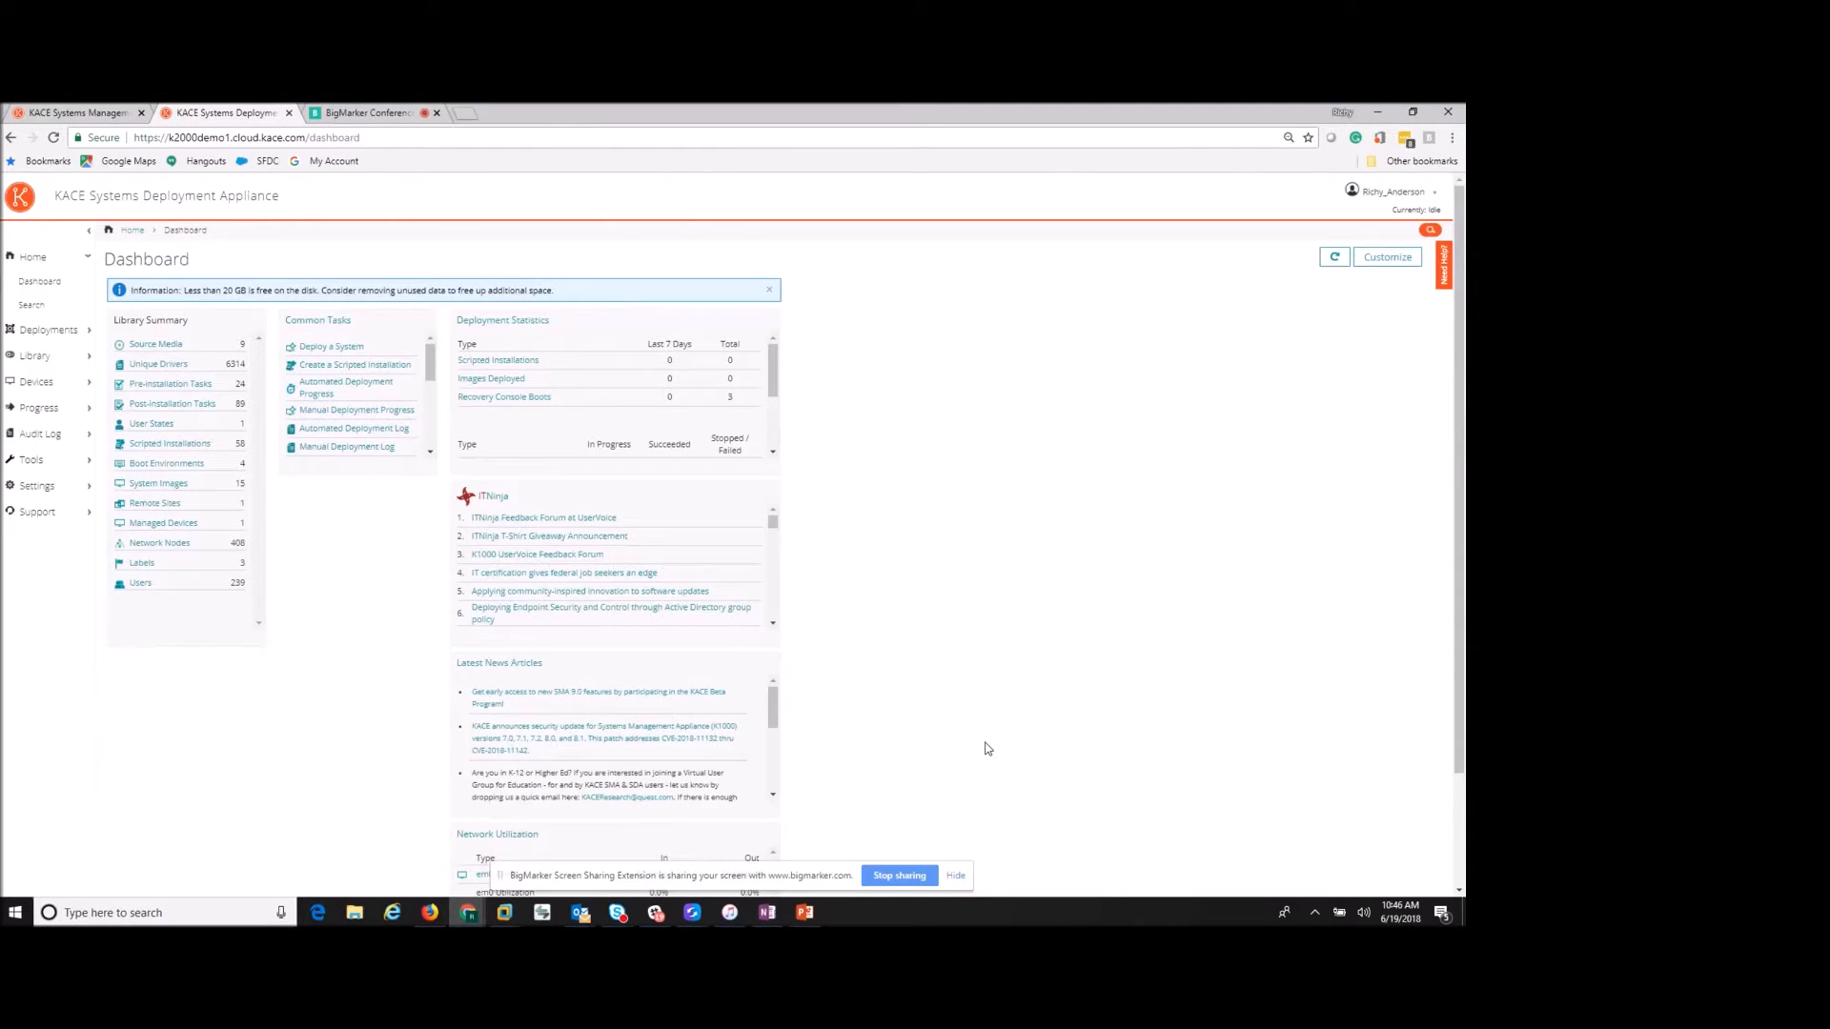
pyautogui.hotkey('ctrl', '+')
pyautogui.hotkey('ctrl', '+')
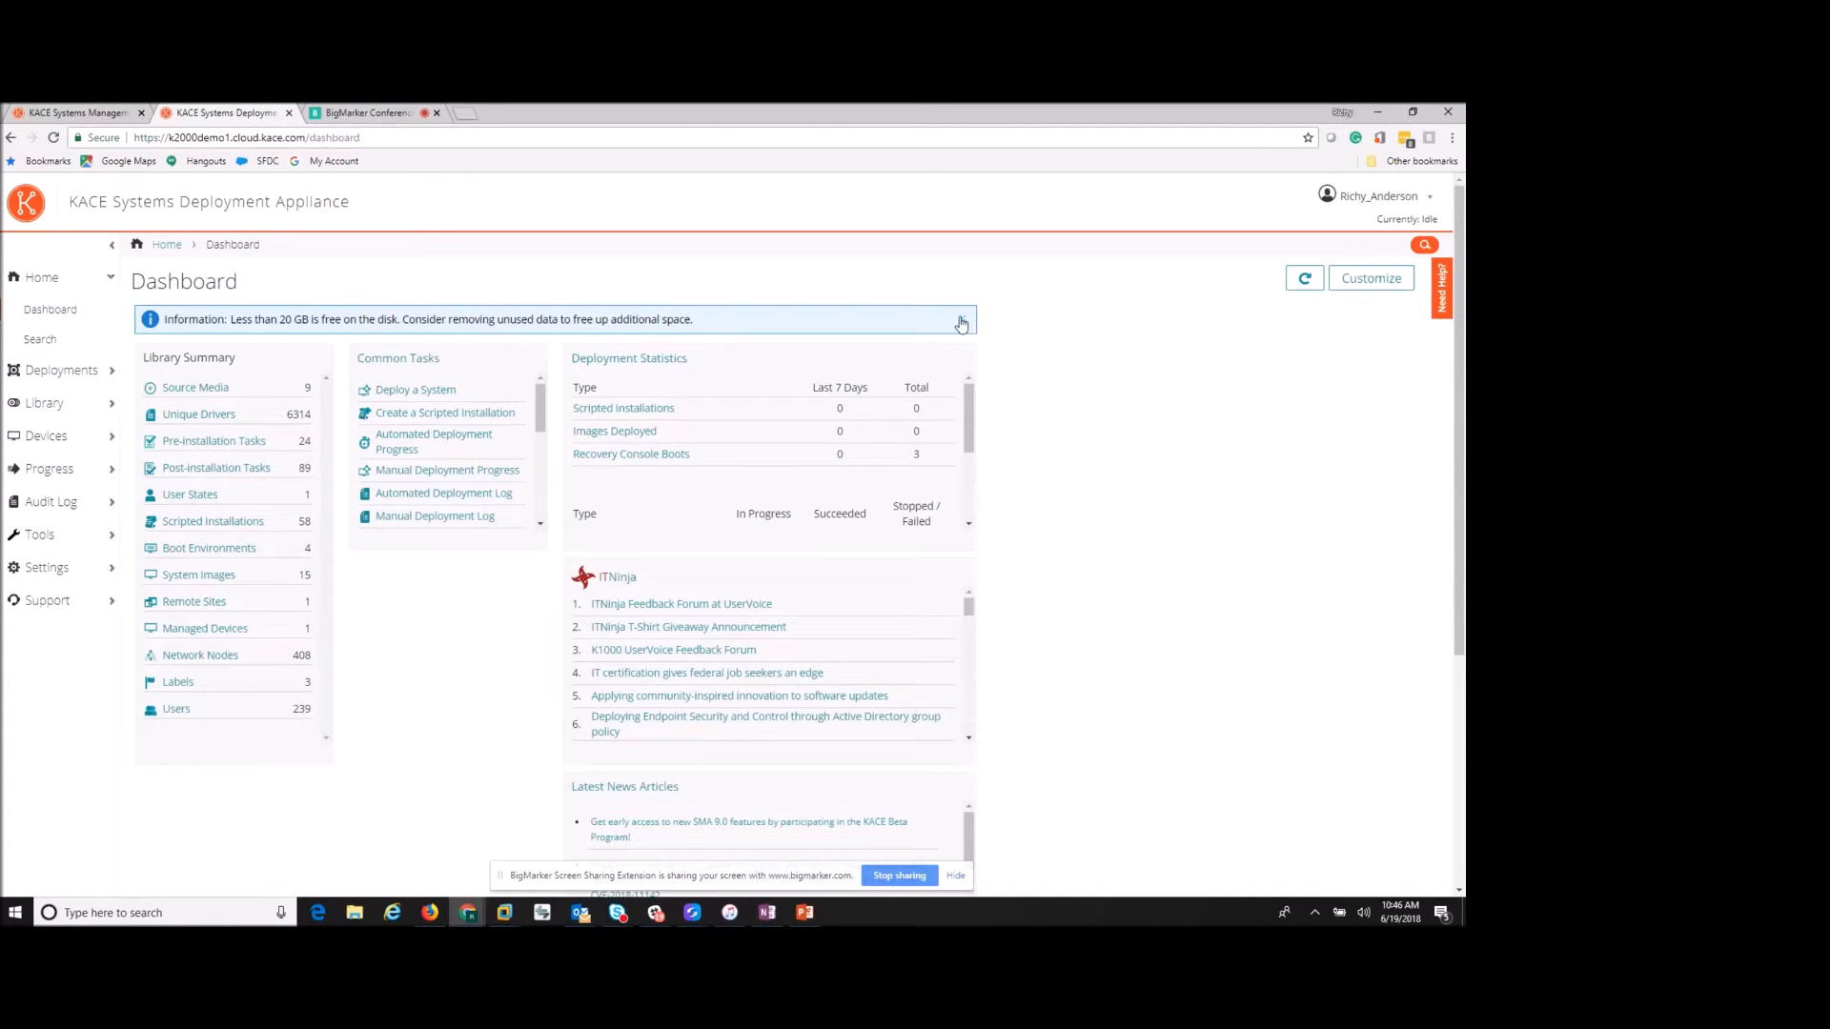
# - View the Library overview and scroll the Driver Feed table, ending on the 24 Pre-installation Tasks
pyautogui.click(44, 409)
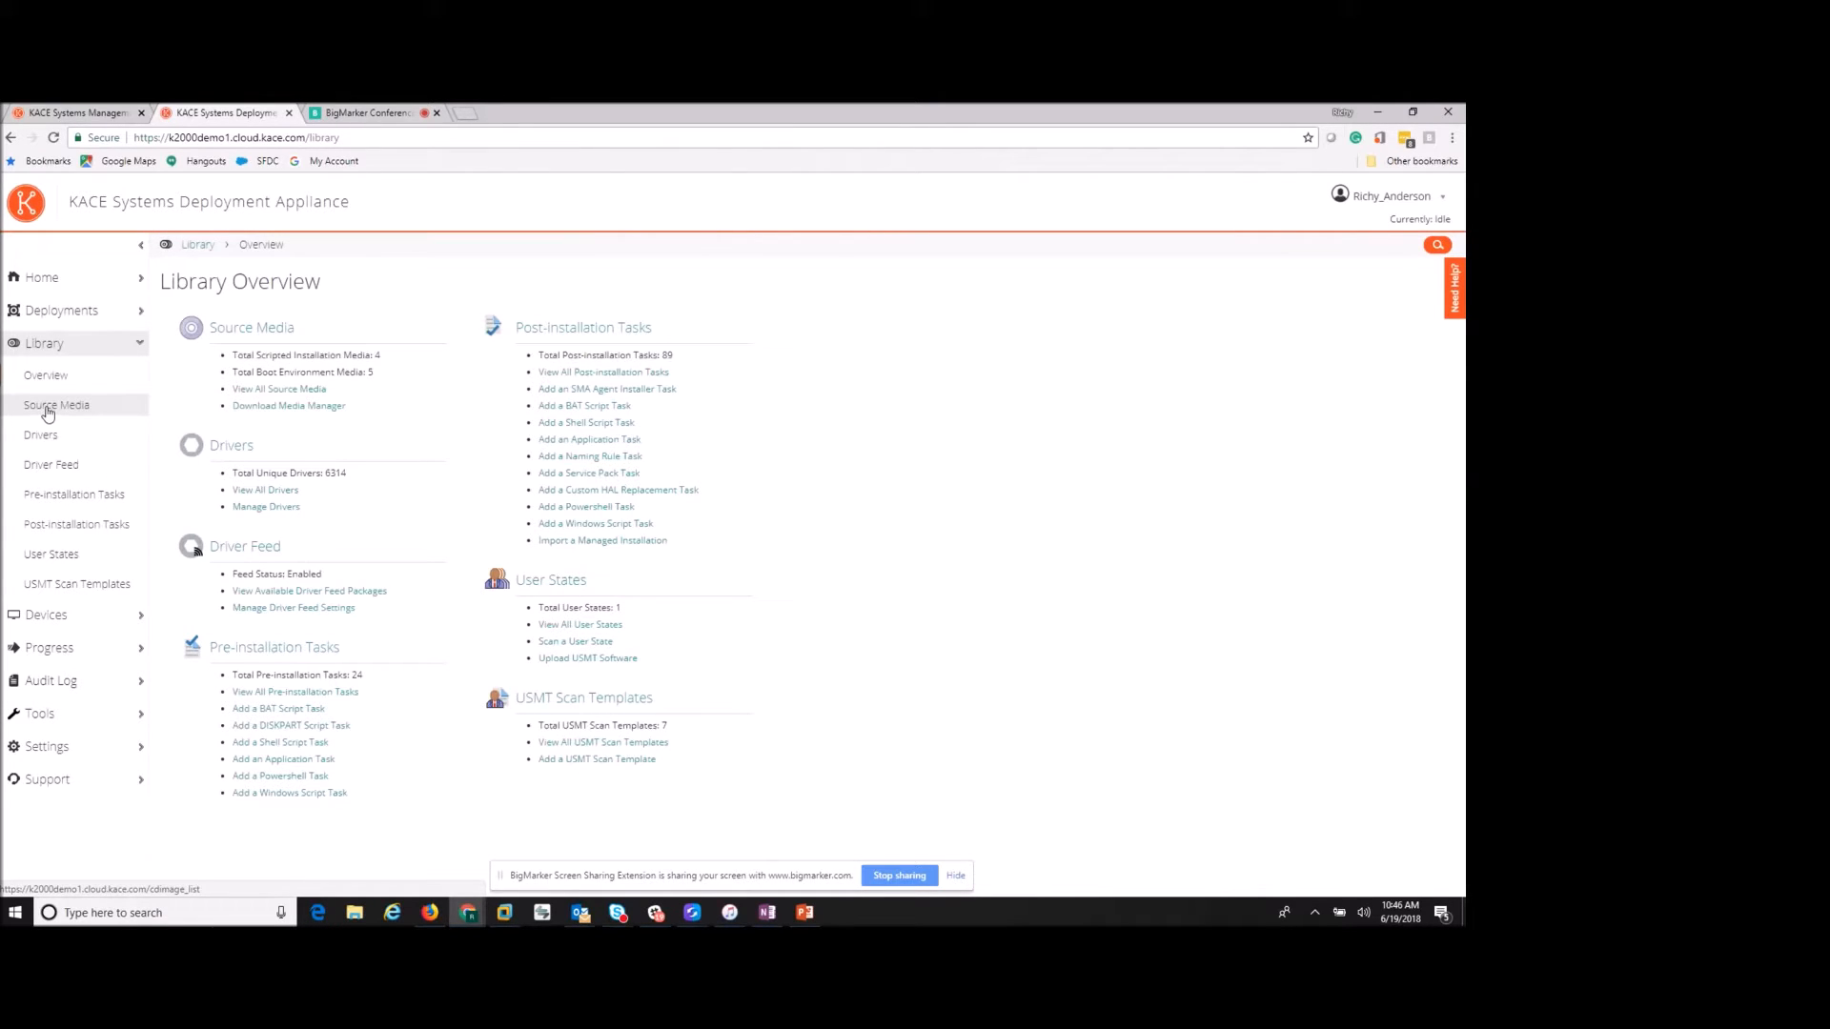
pyautogui.click(69, 468)
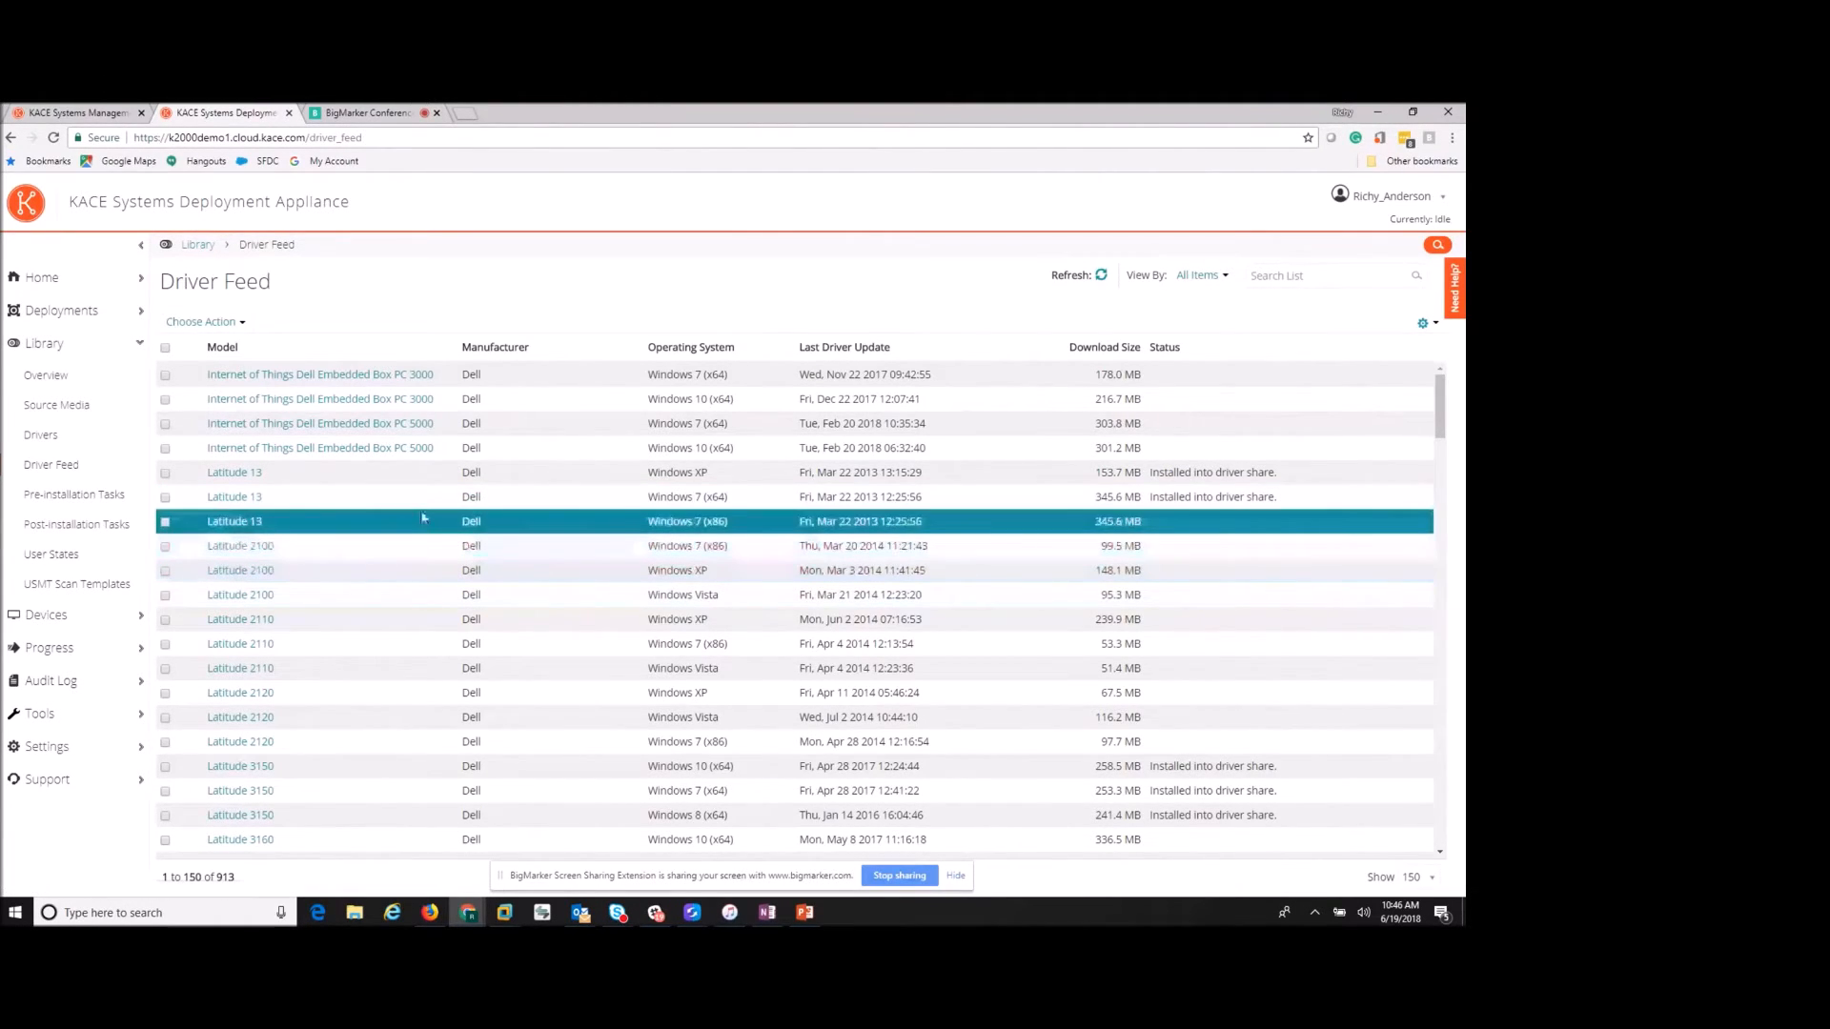
pyautogui.scroll(-3, 416, 535)
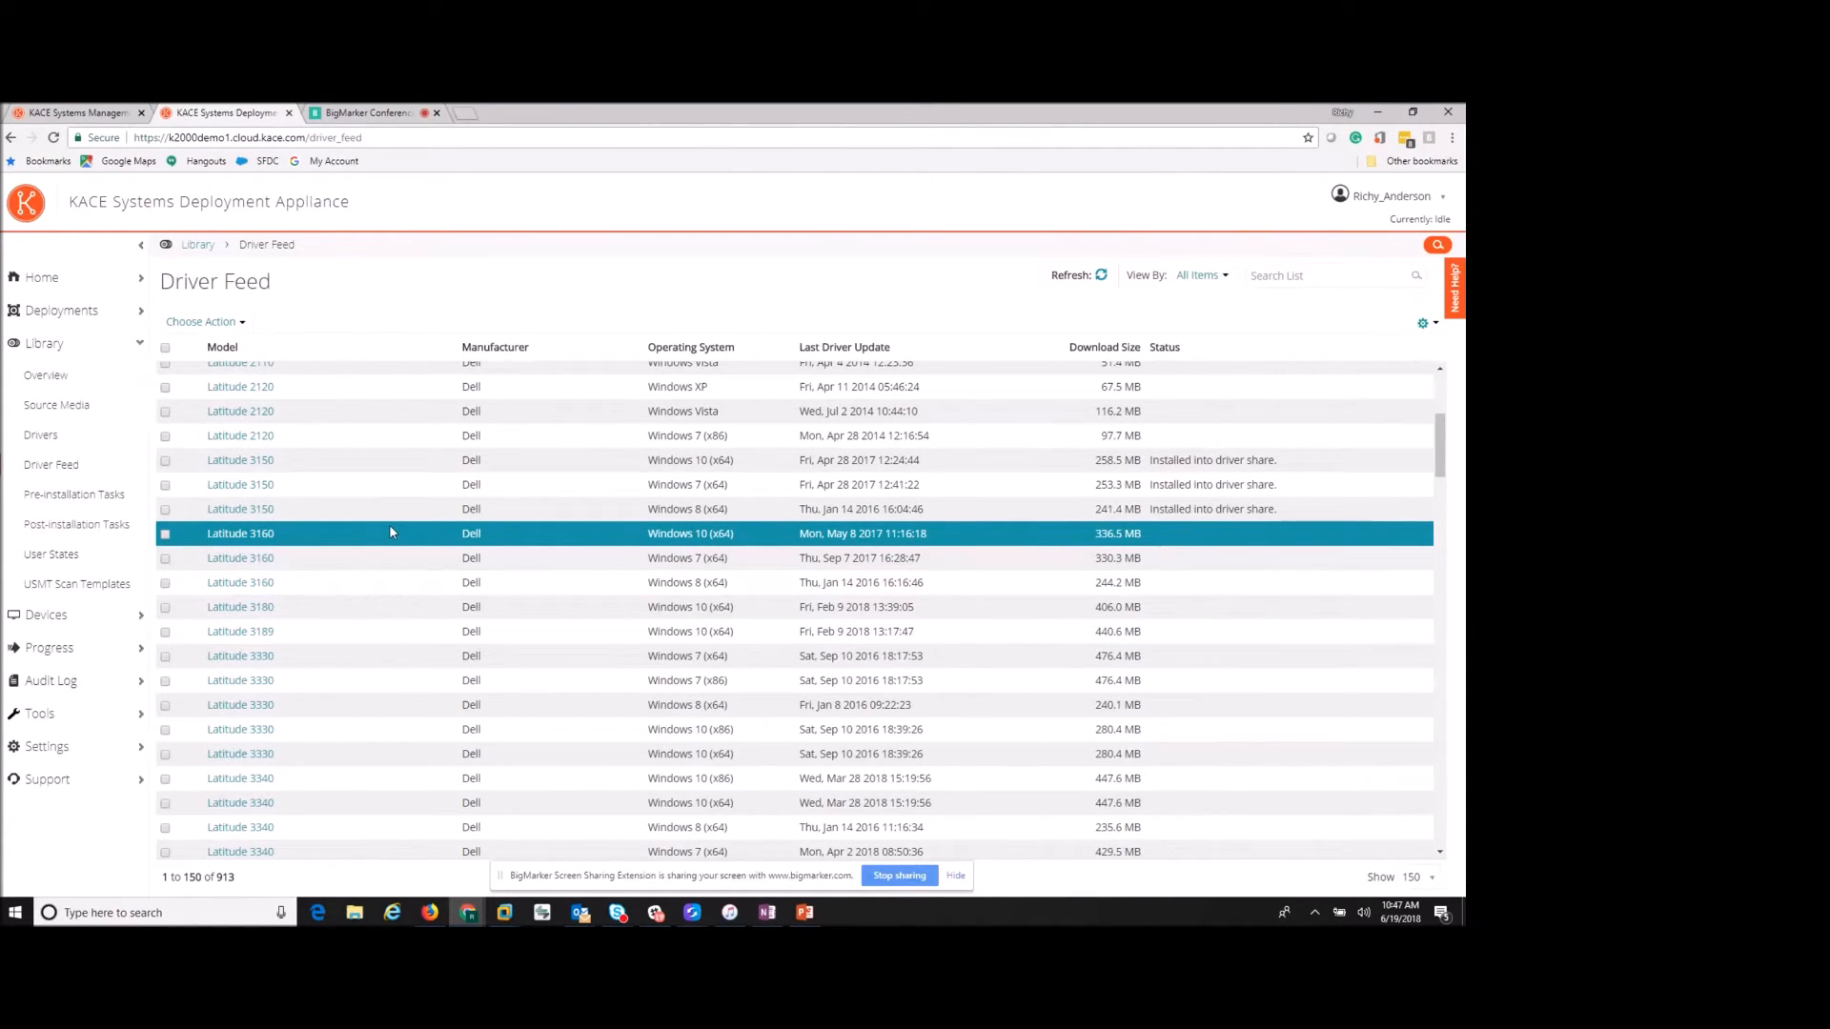
pyautogui.click(96, 502)
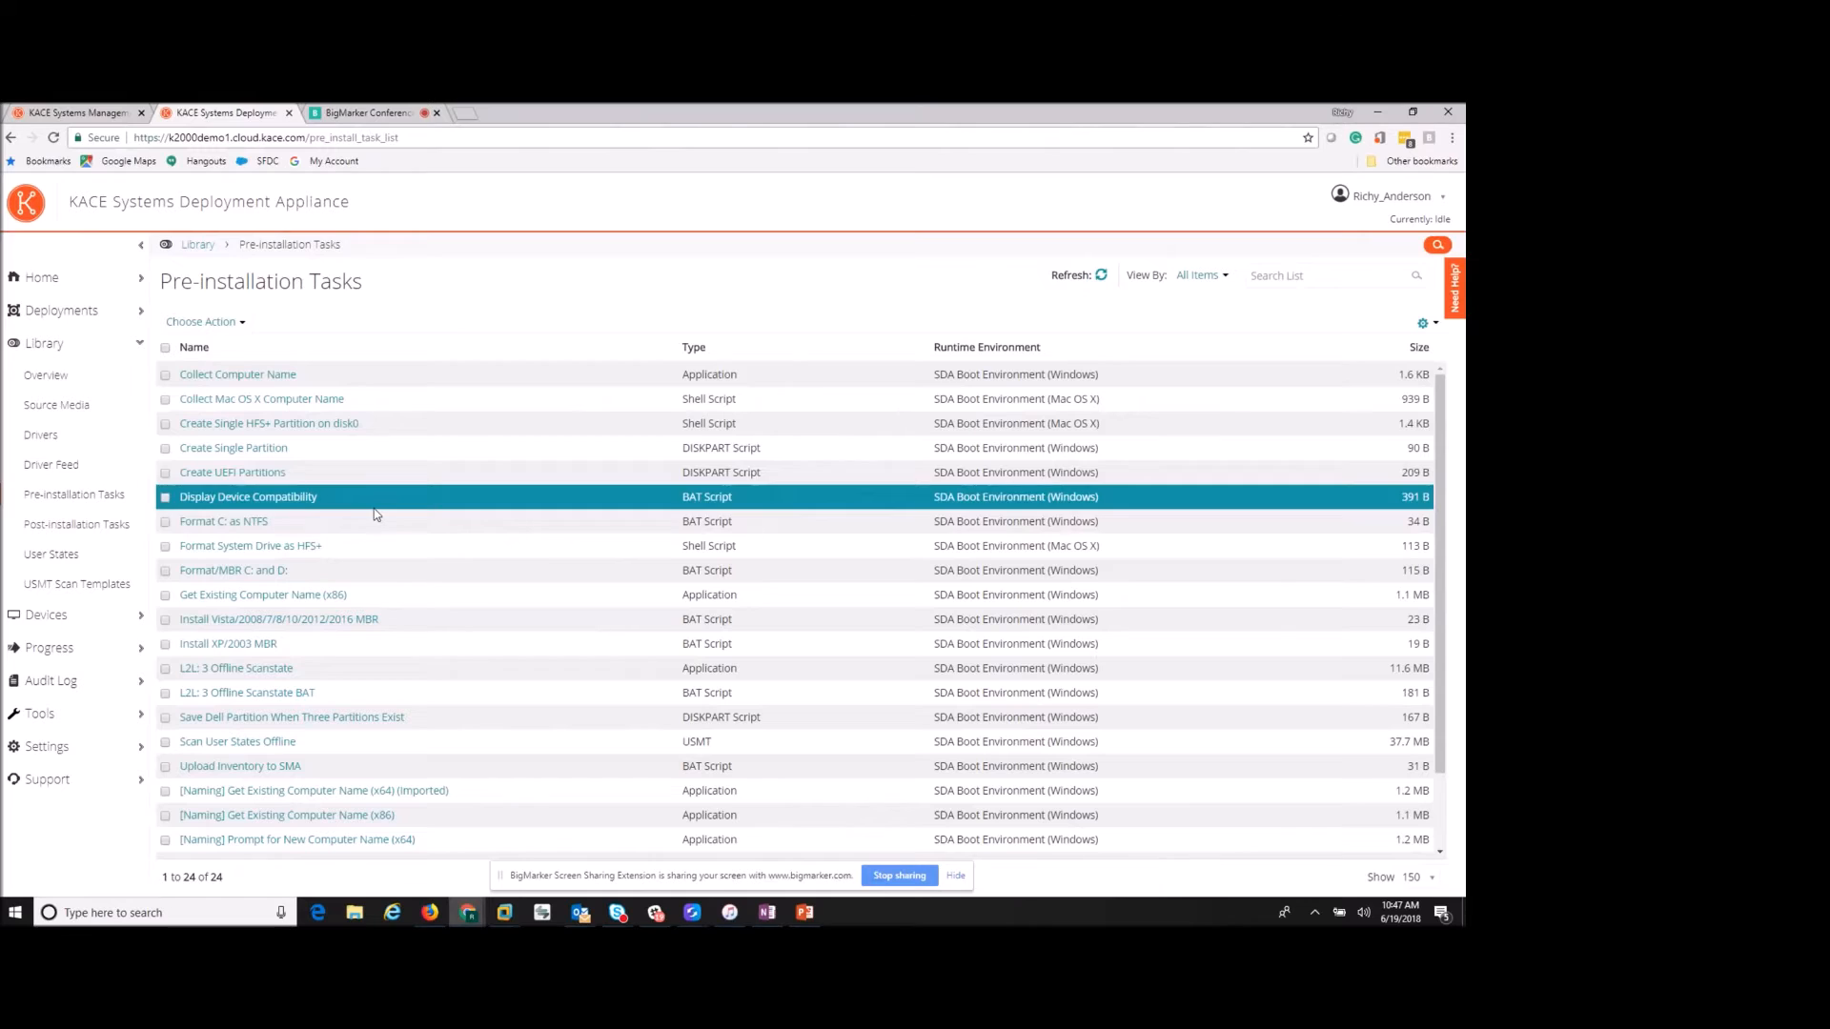
# - Check the Choose Action options for new pre-installation tasks, then switch to the 89 Post-installation Tasks
pyautogui.click(231, 322)
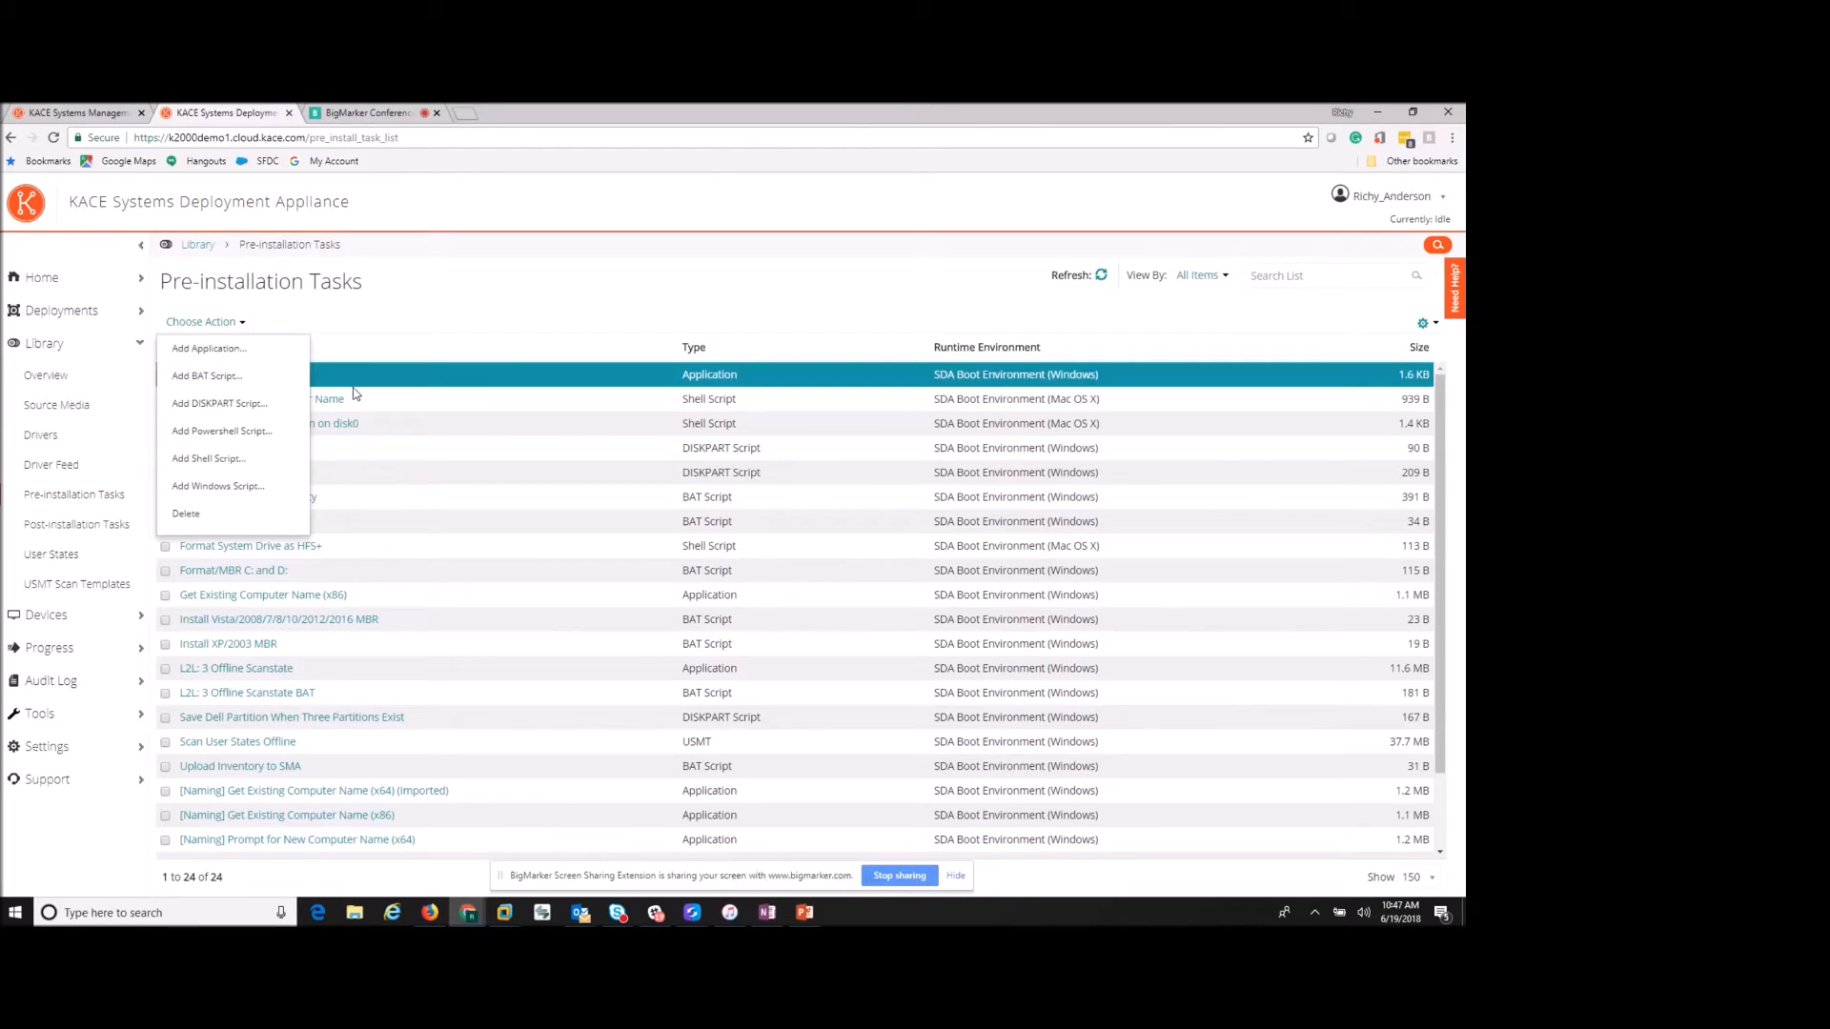
pyautogui.click(494, 330)
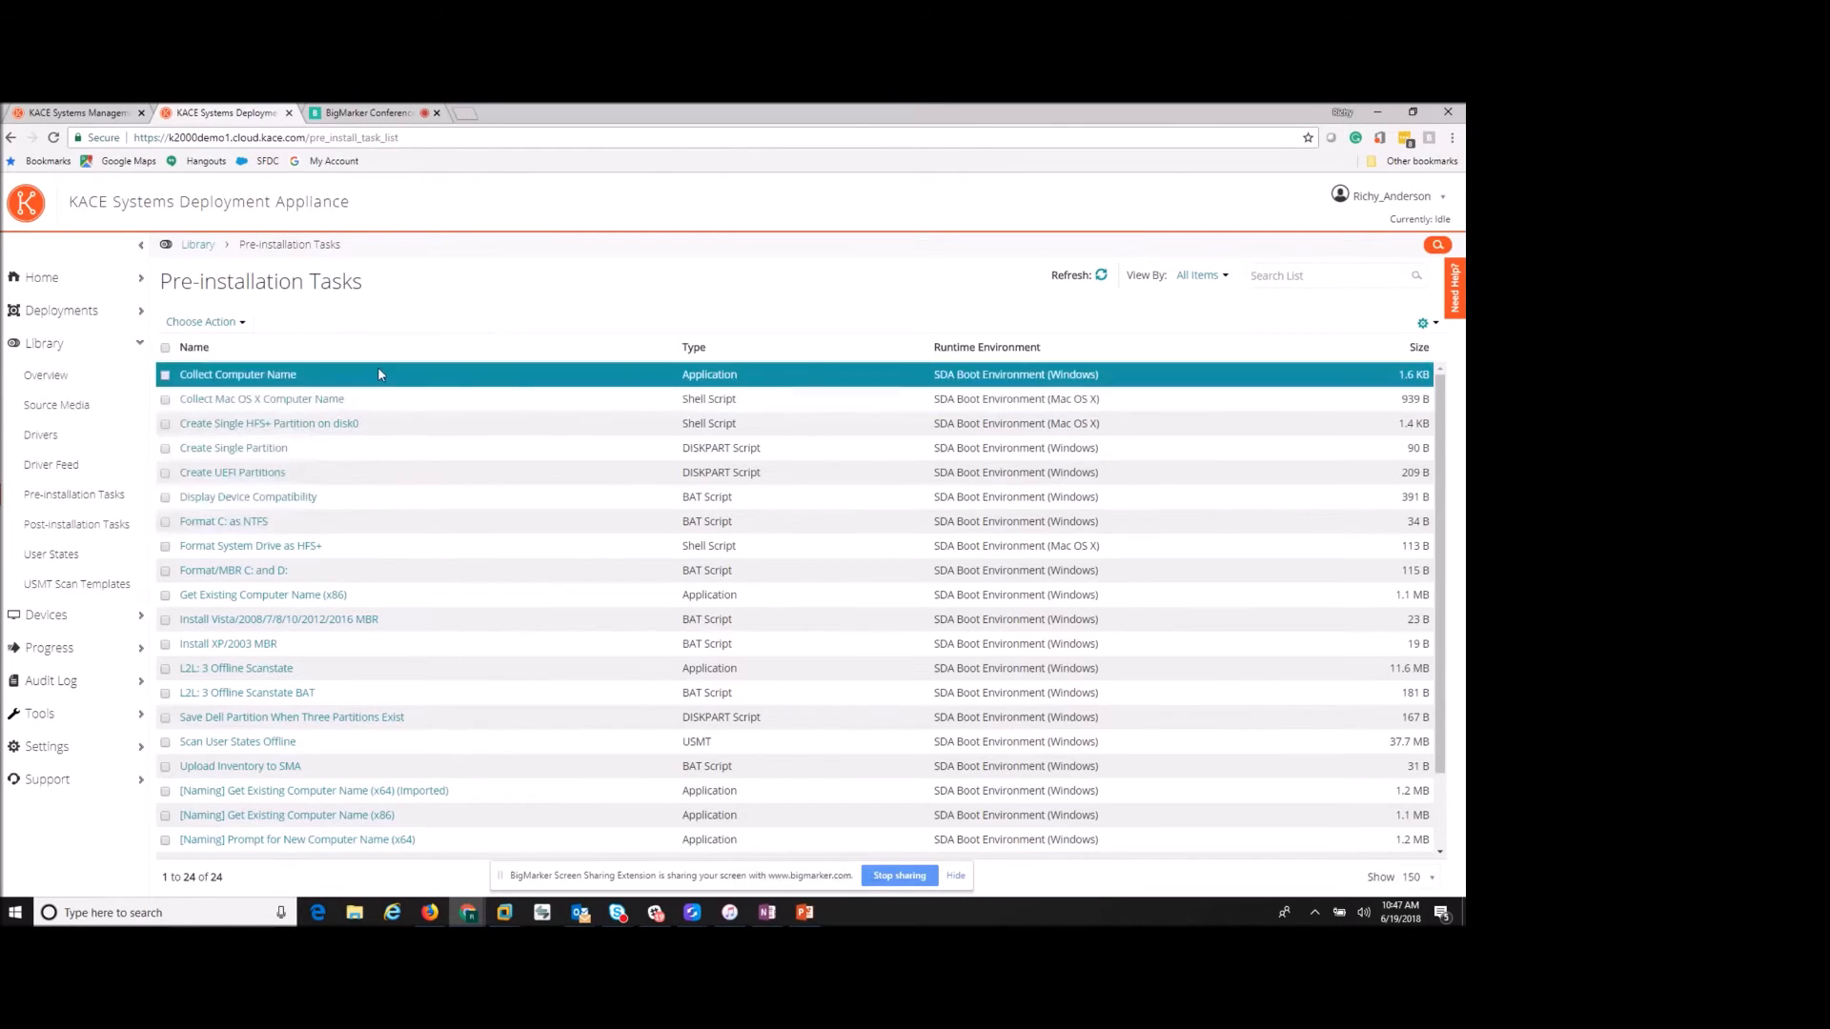
pyautogui.click(75, 531)
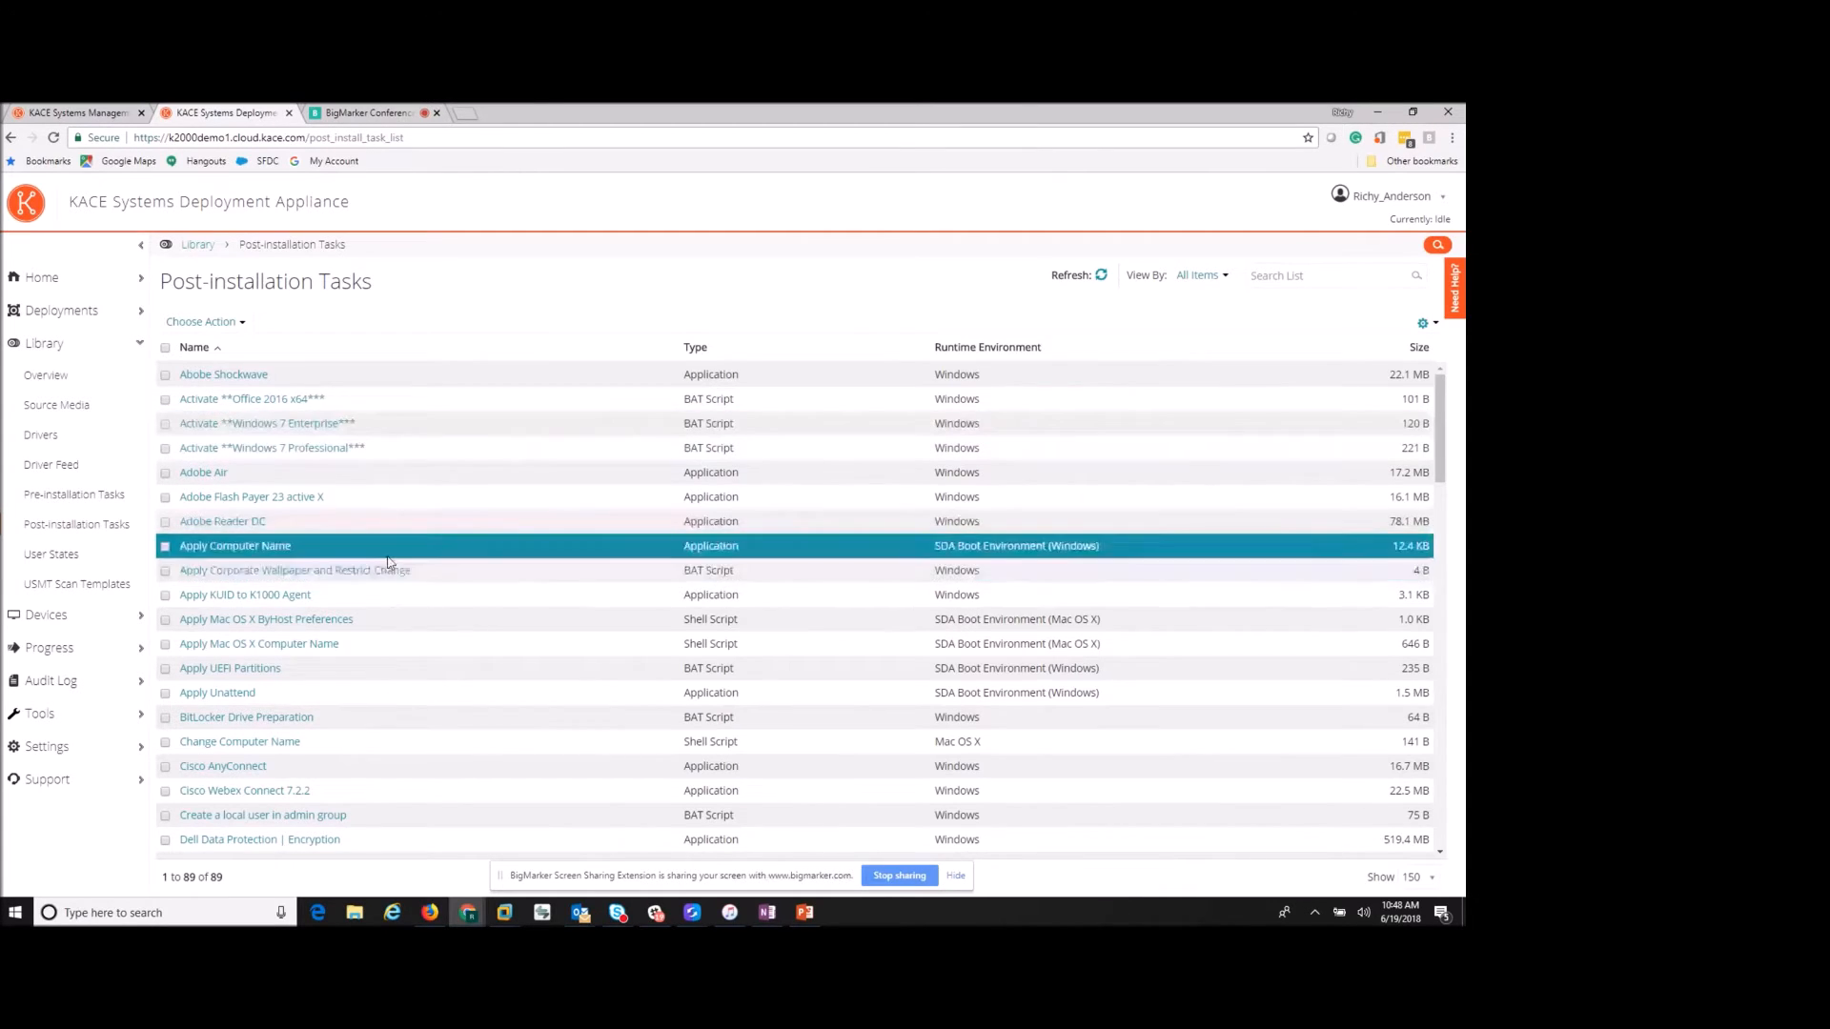
# - Scroll the post-installation tasks, check their Choose Action options, then show the 9 Automated Deployments
pyautogui.scroll(-2, 384, 562)
pyautogui.scroll(-1, 391, 590)
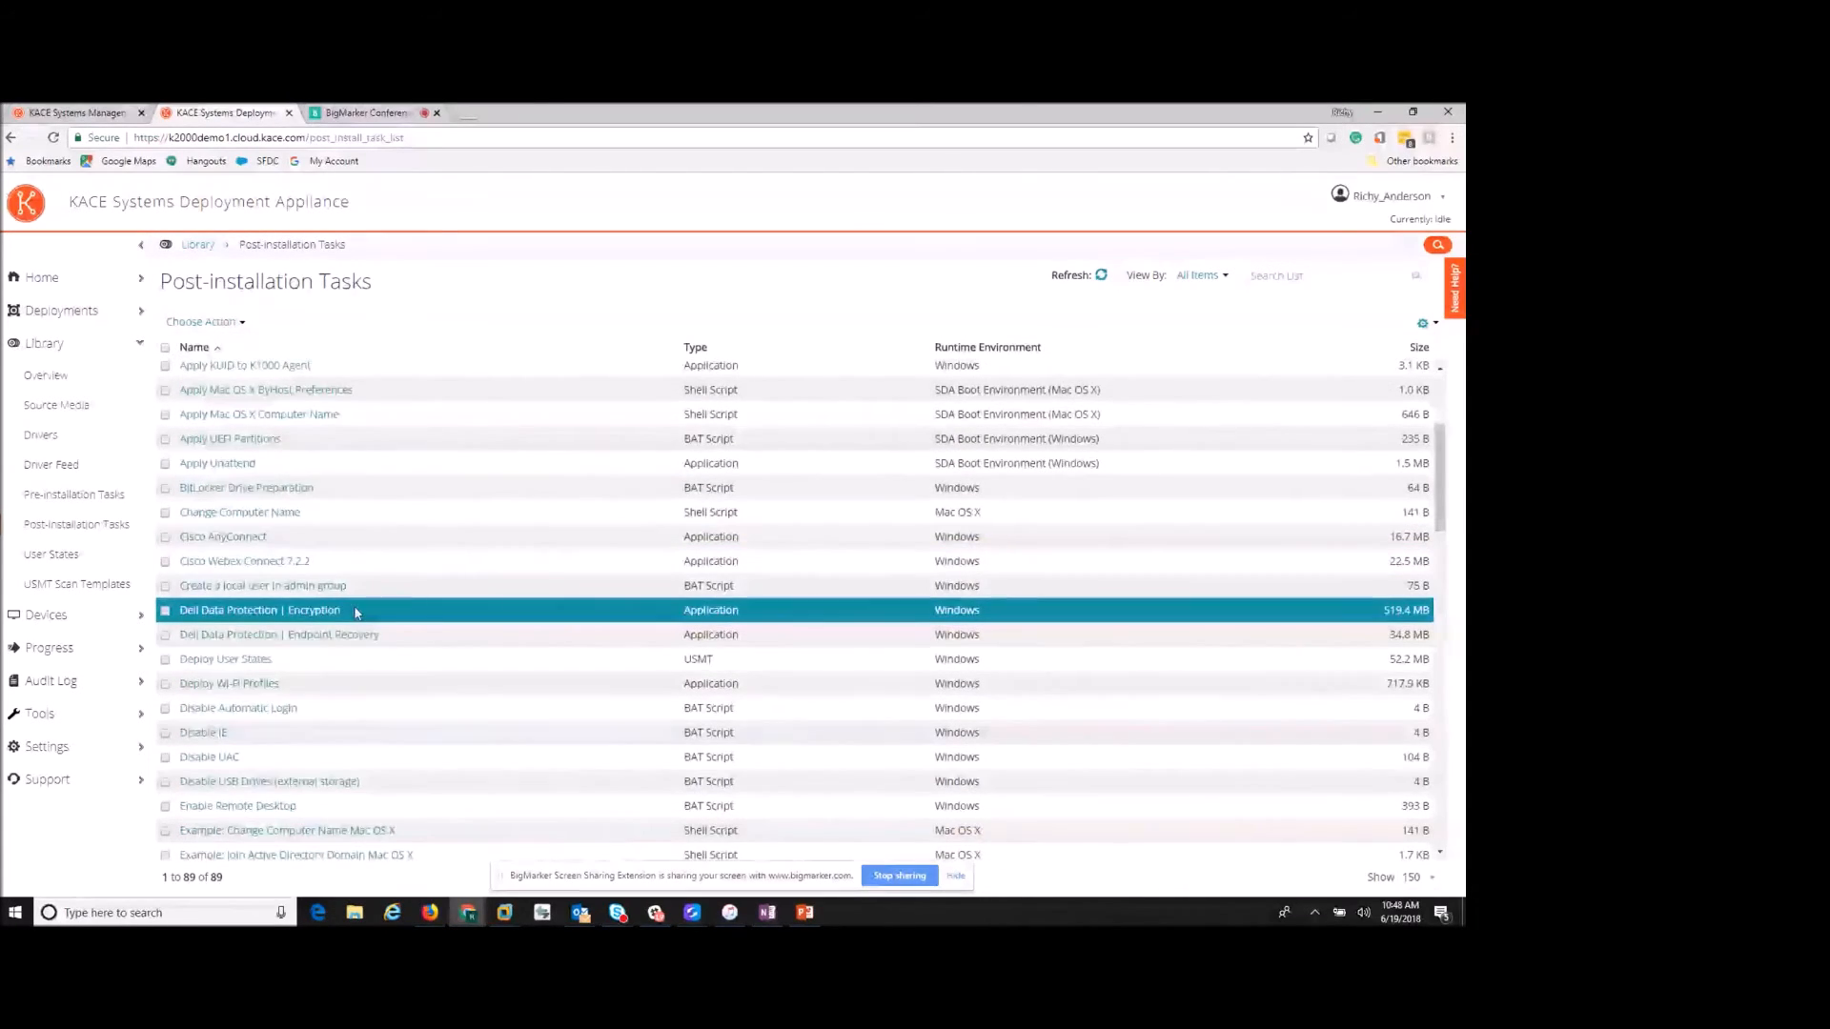
pyautogui.scroll(-1, 355, 613)
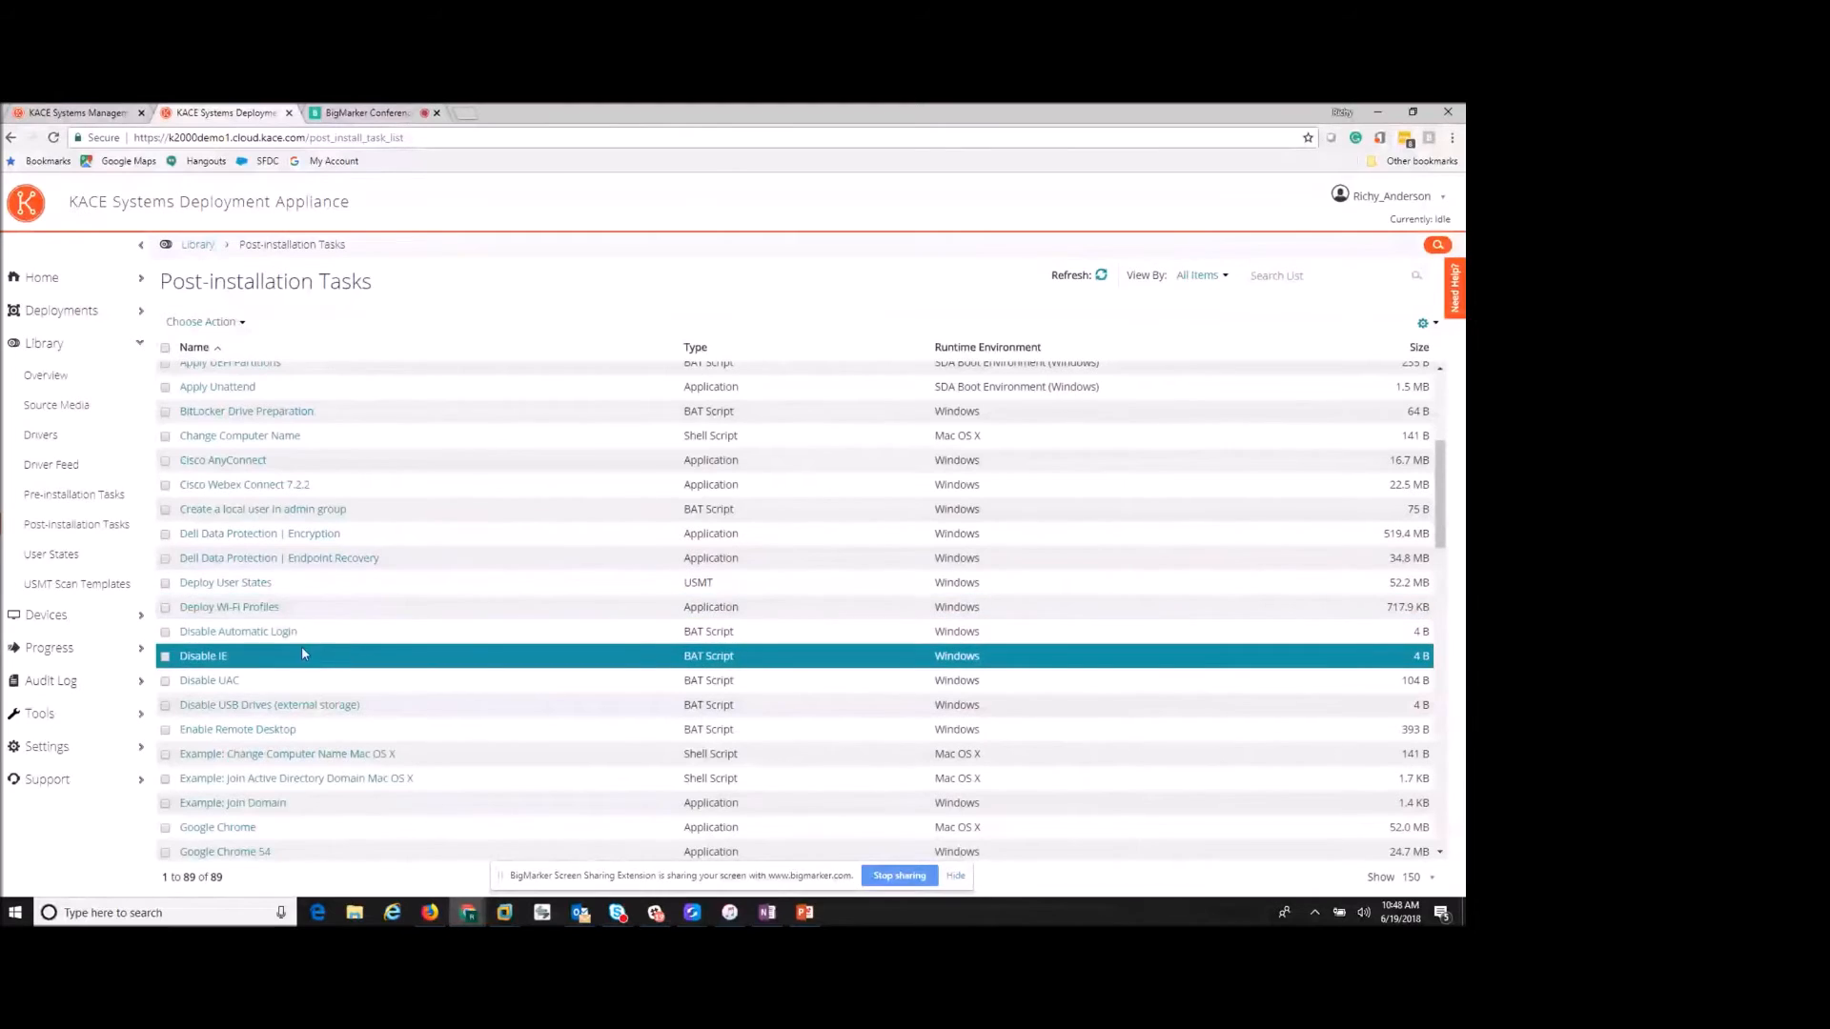
pyautogui.click(243, 324)
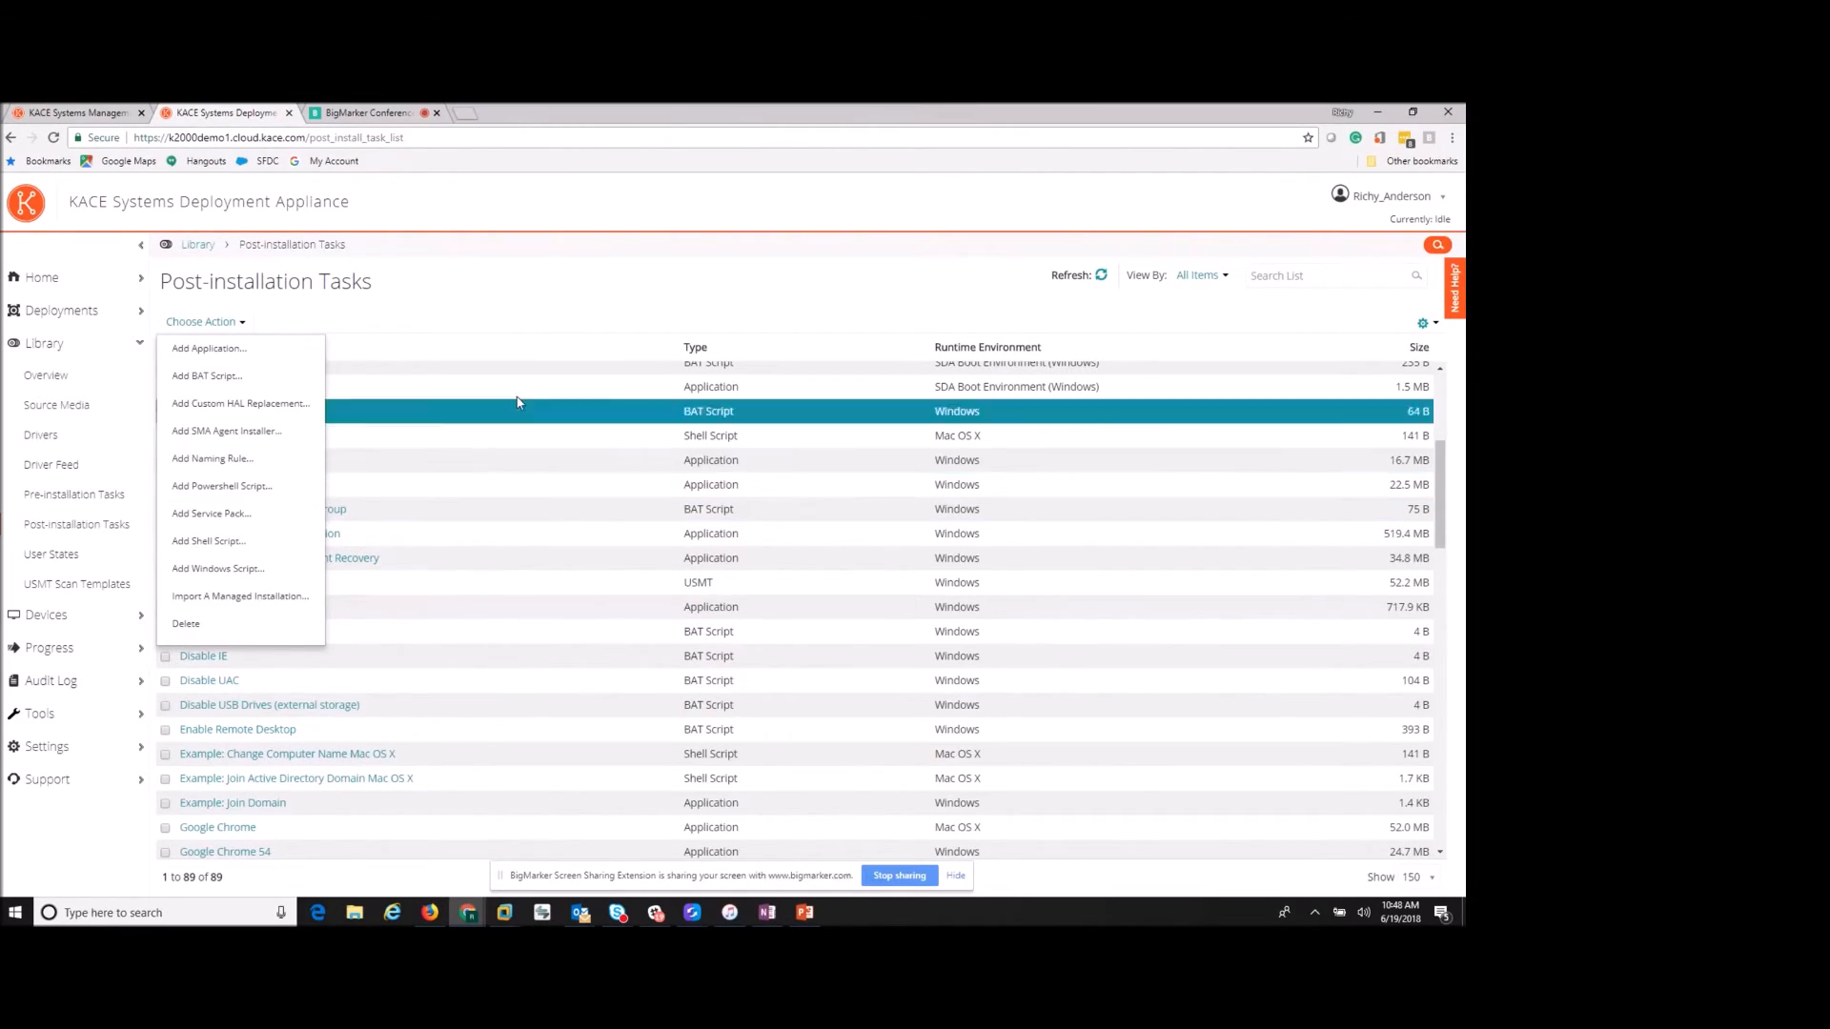
pyautogui.click(545, 326)
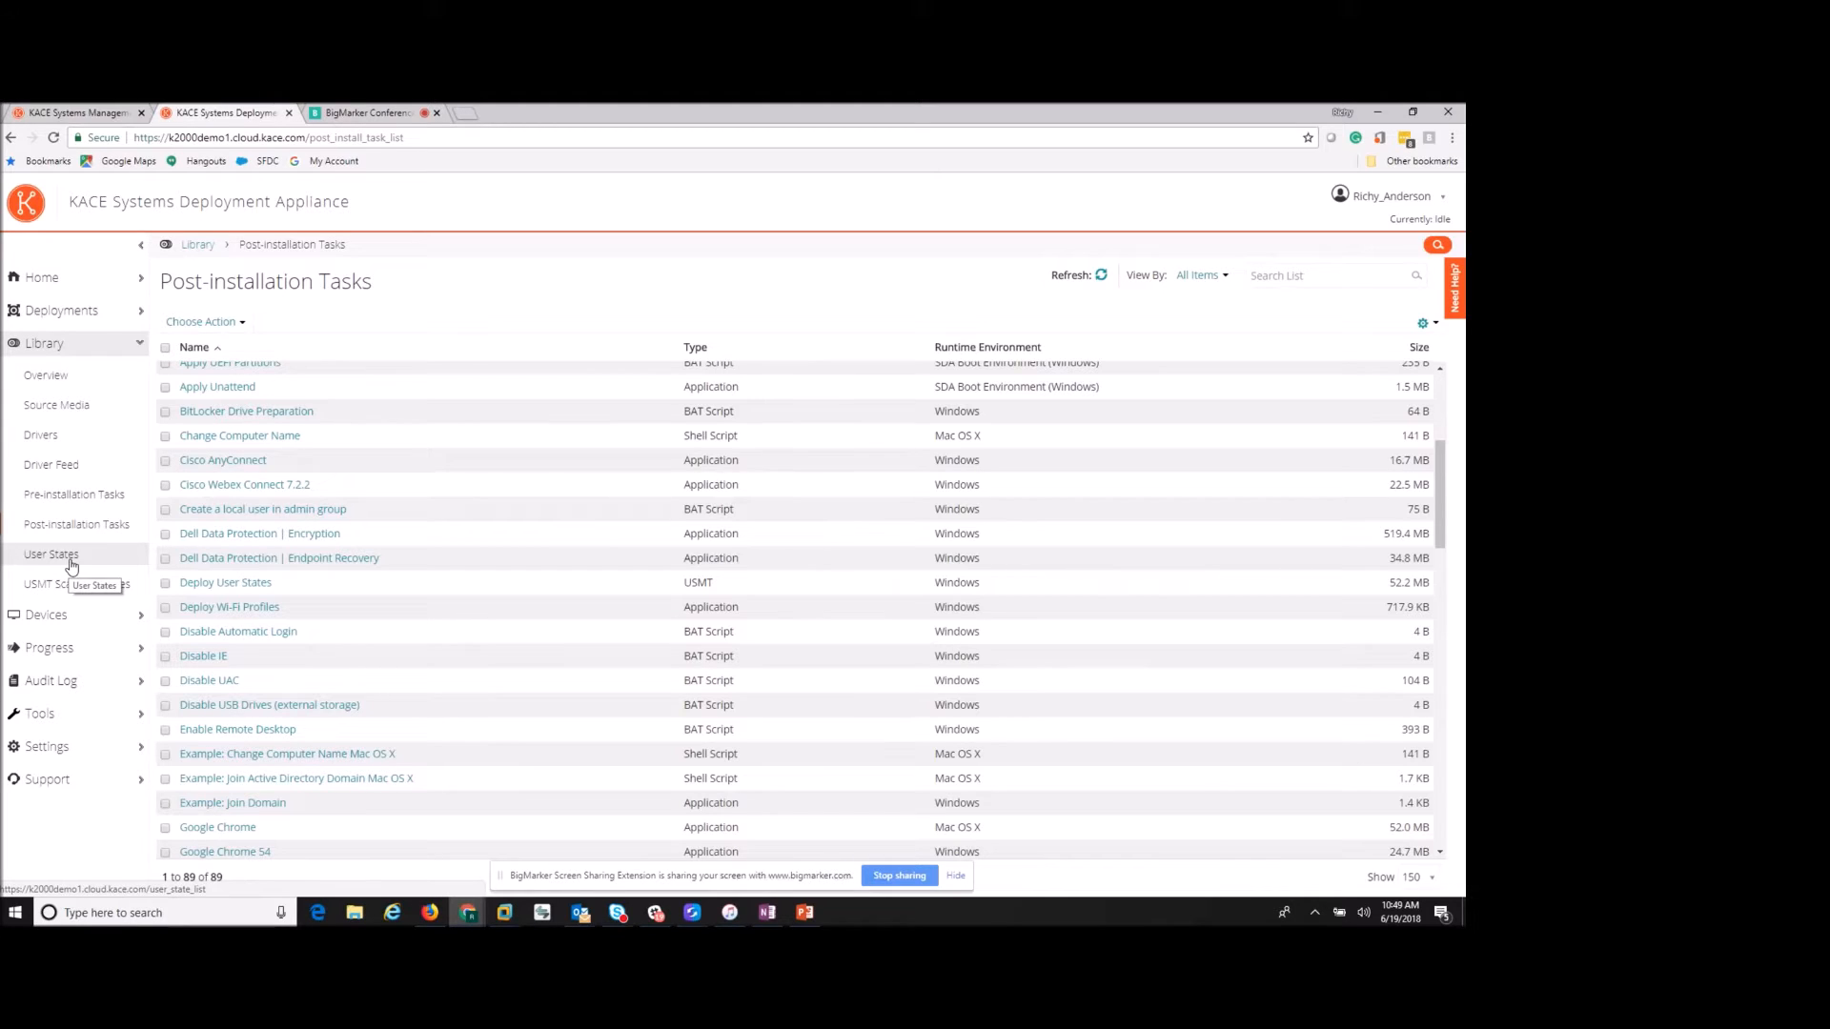
pyautogui.click(68, 313)
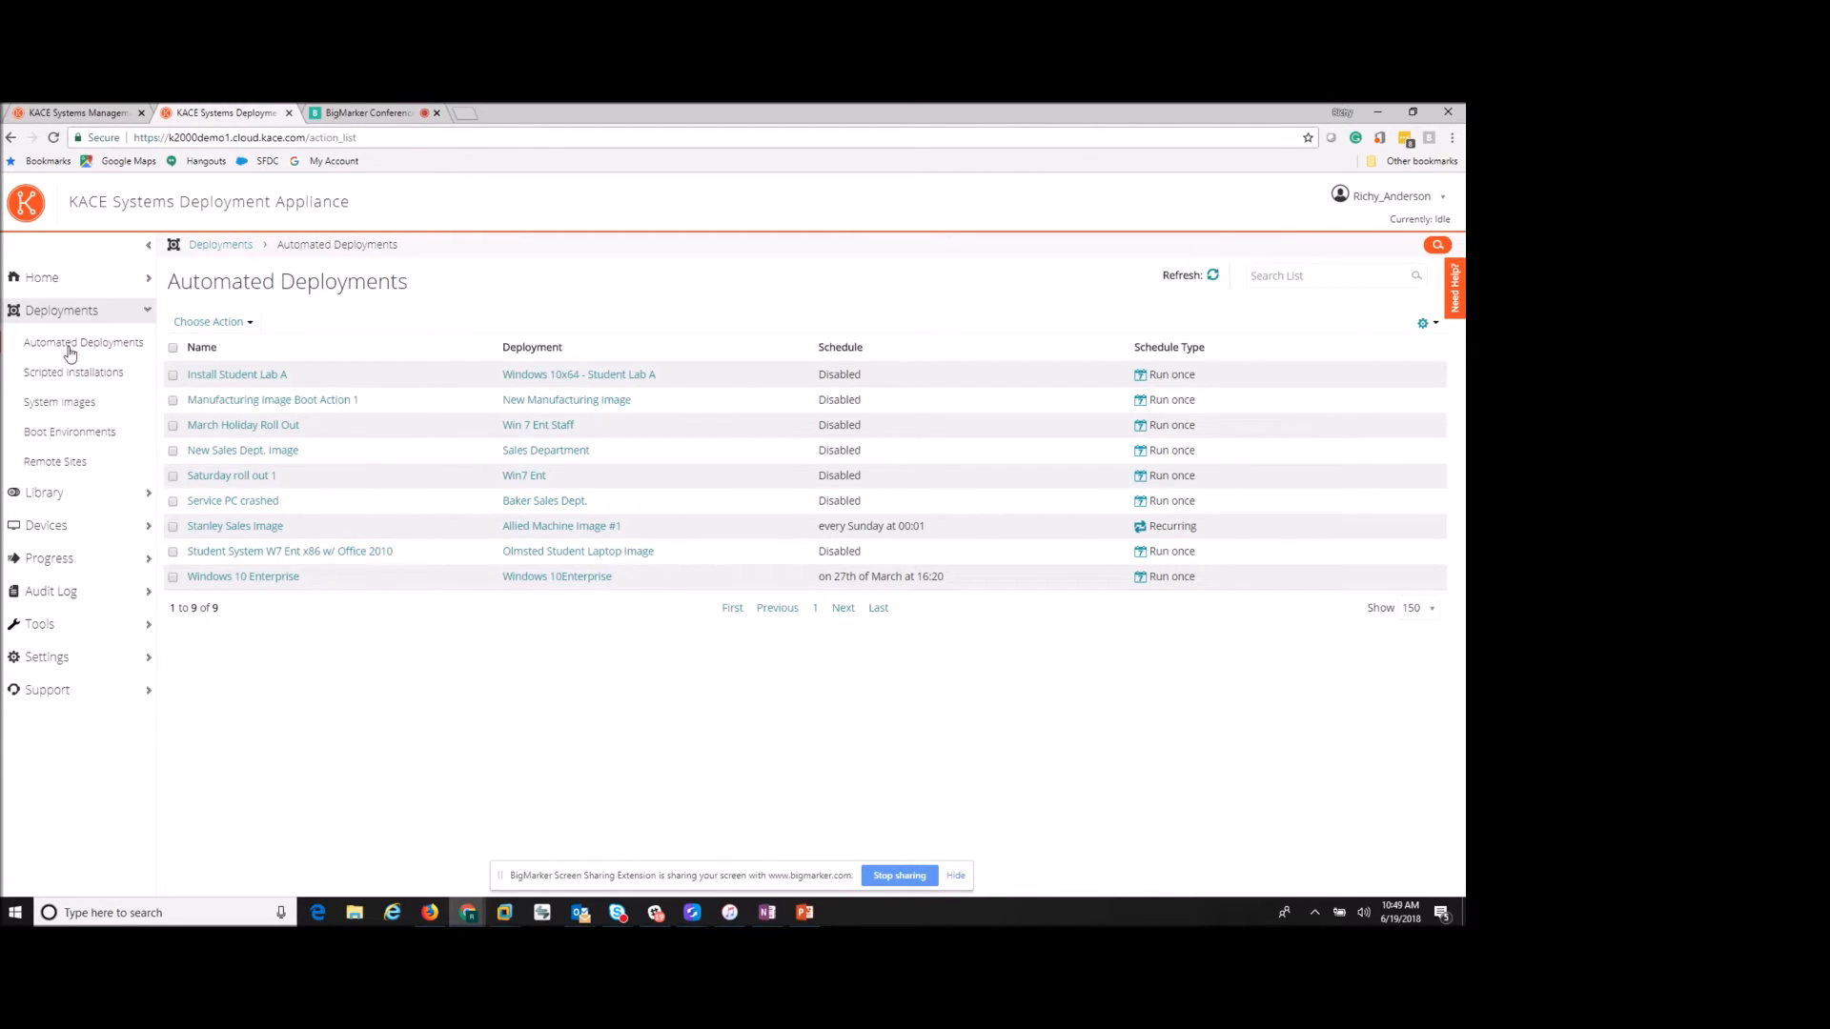
# - Start a new scripted installation from the Scripted Installations list
pyautogui.click(82, 373)
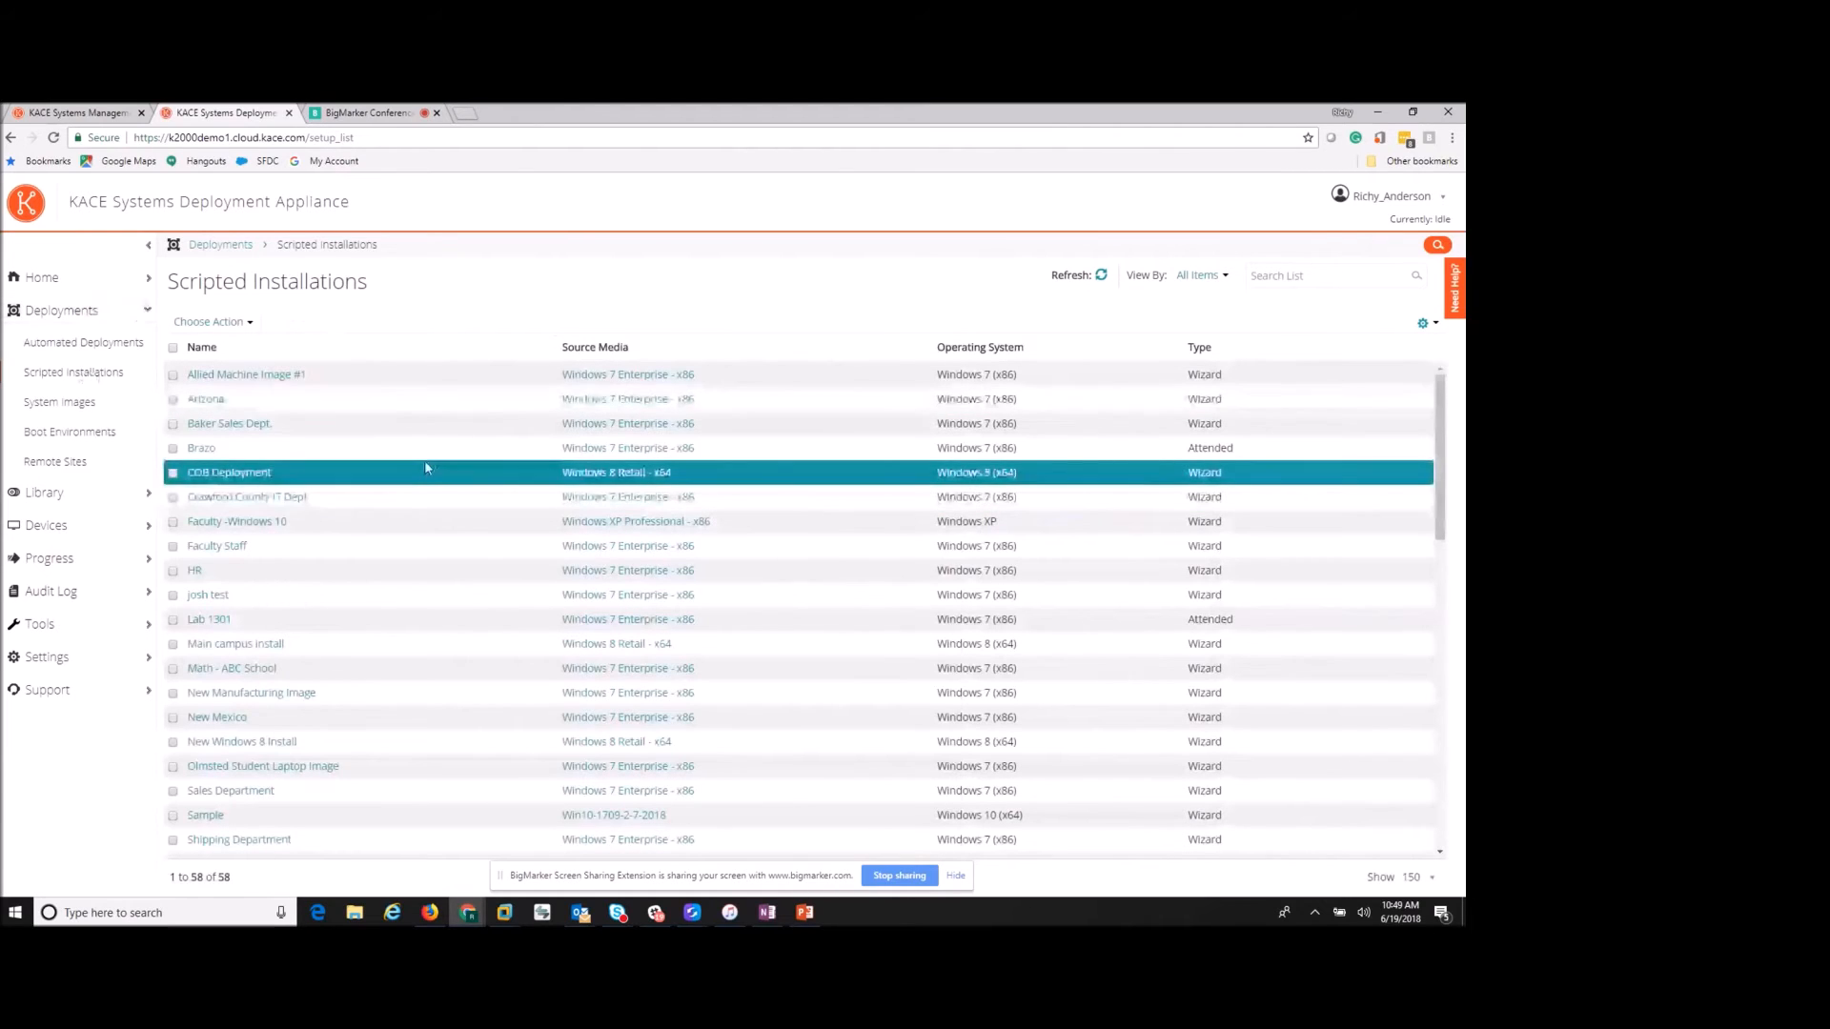
pyautogui.click(251, 323)
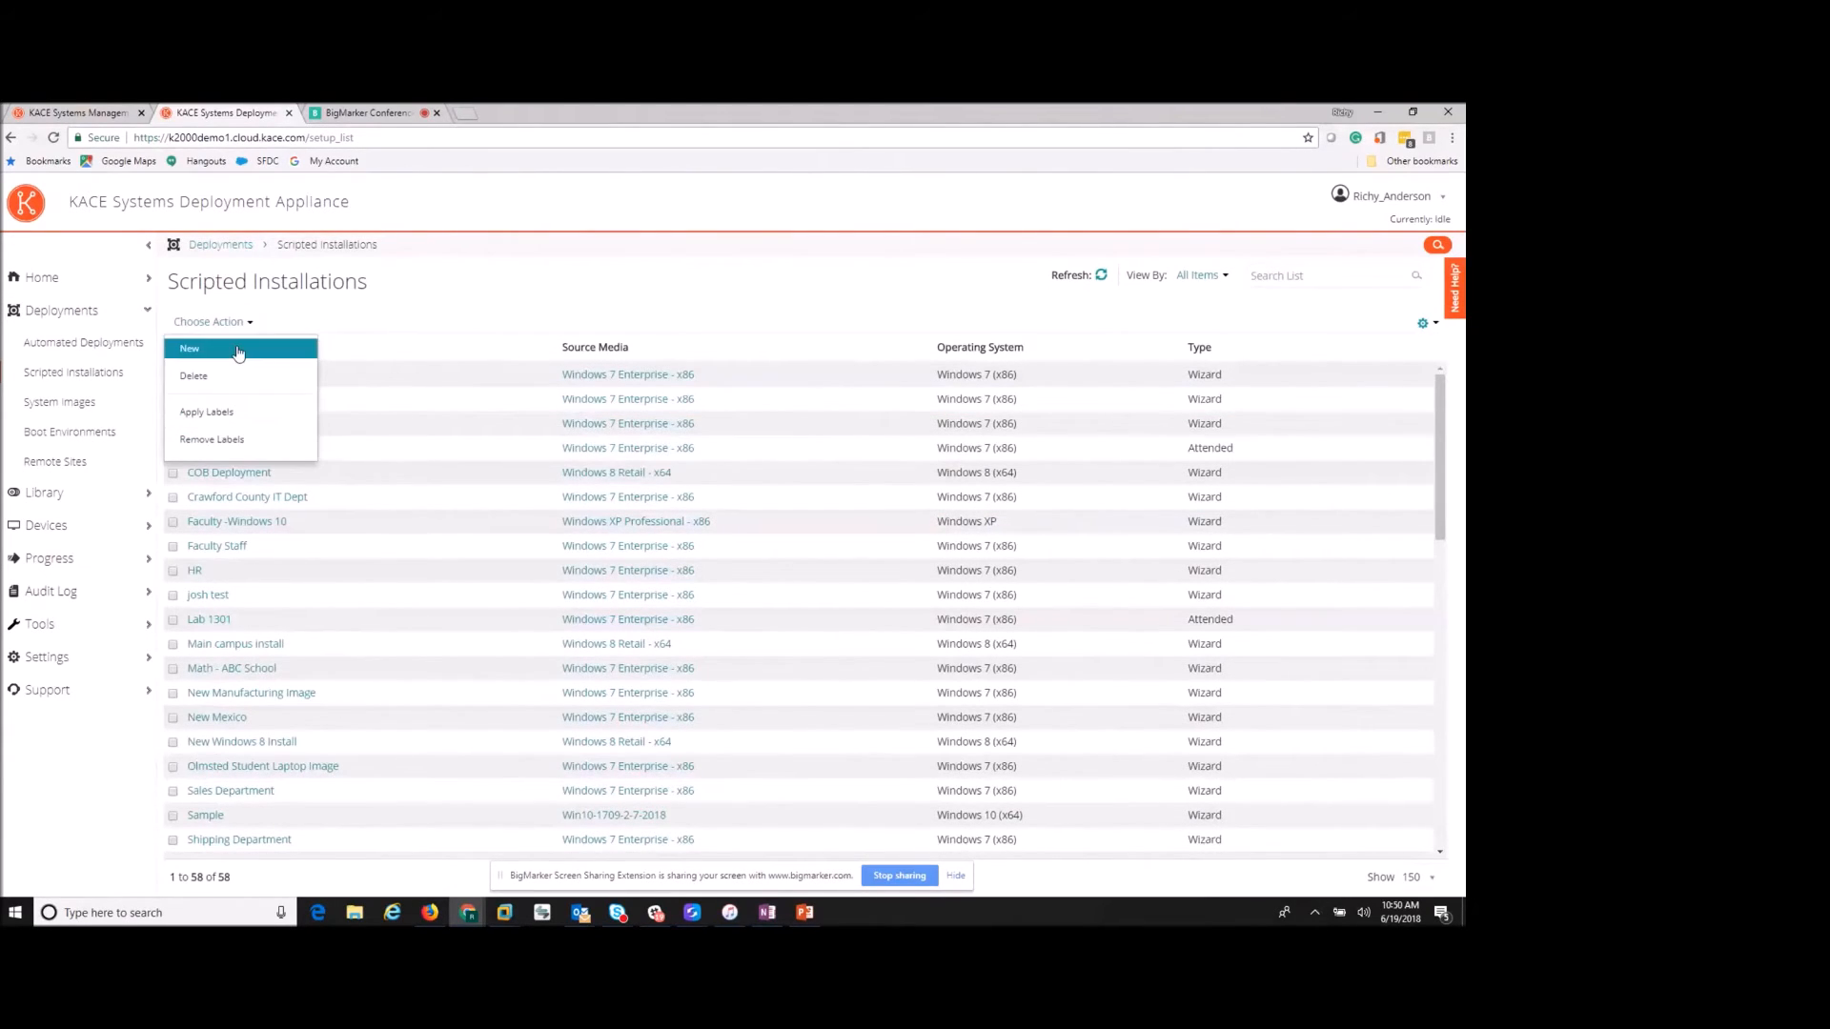
pyautogui.click(238, 351)
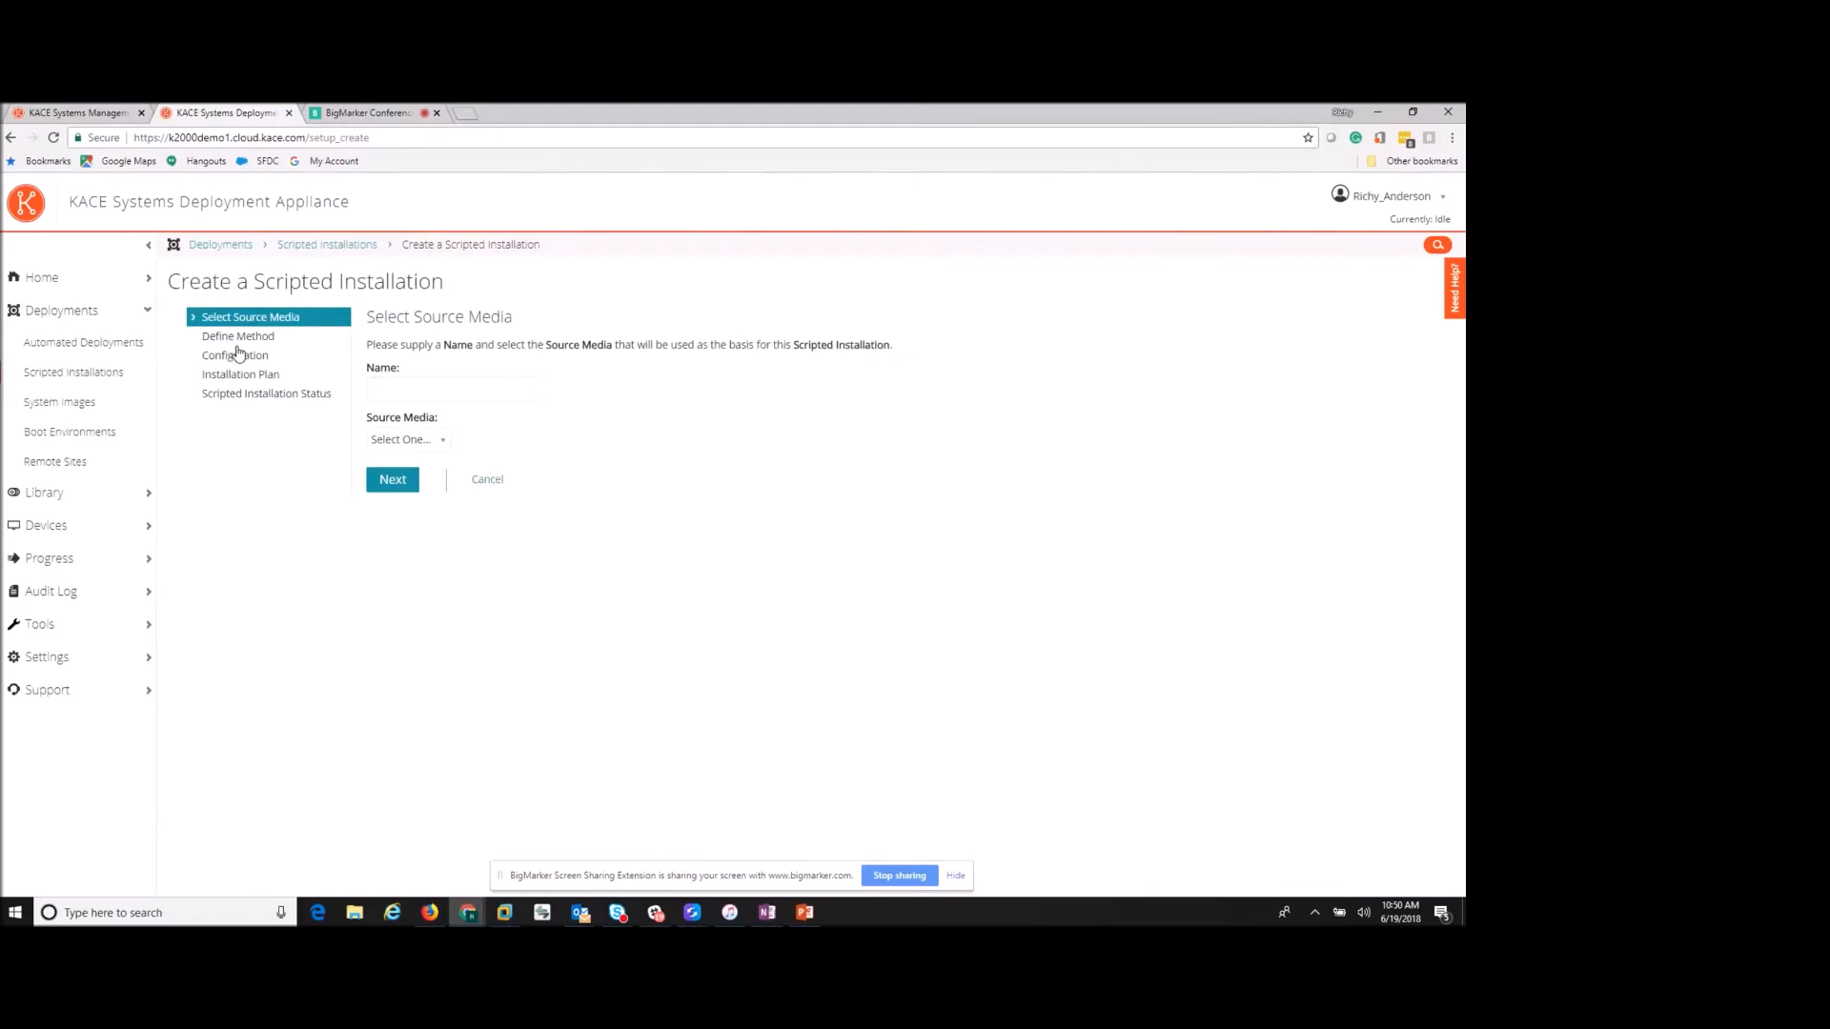
pyautogui.click(455, 391)
pyautogui.write('June 19')
pyautogui.click(442, 440)
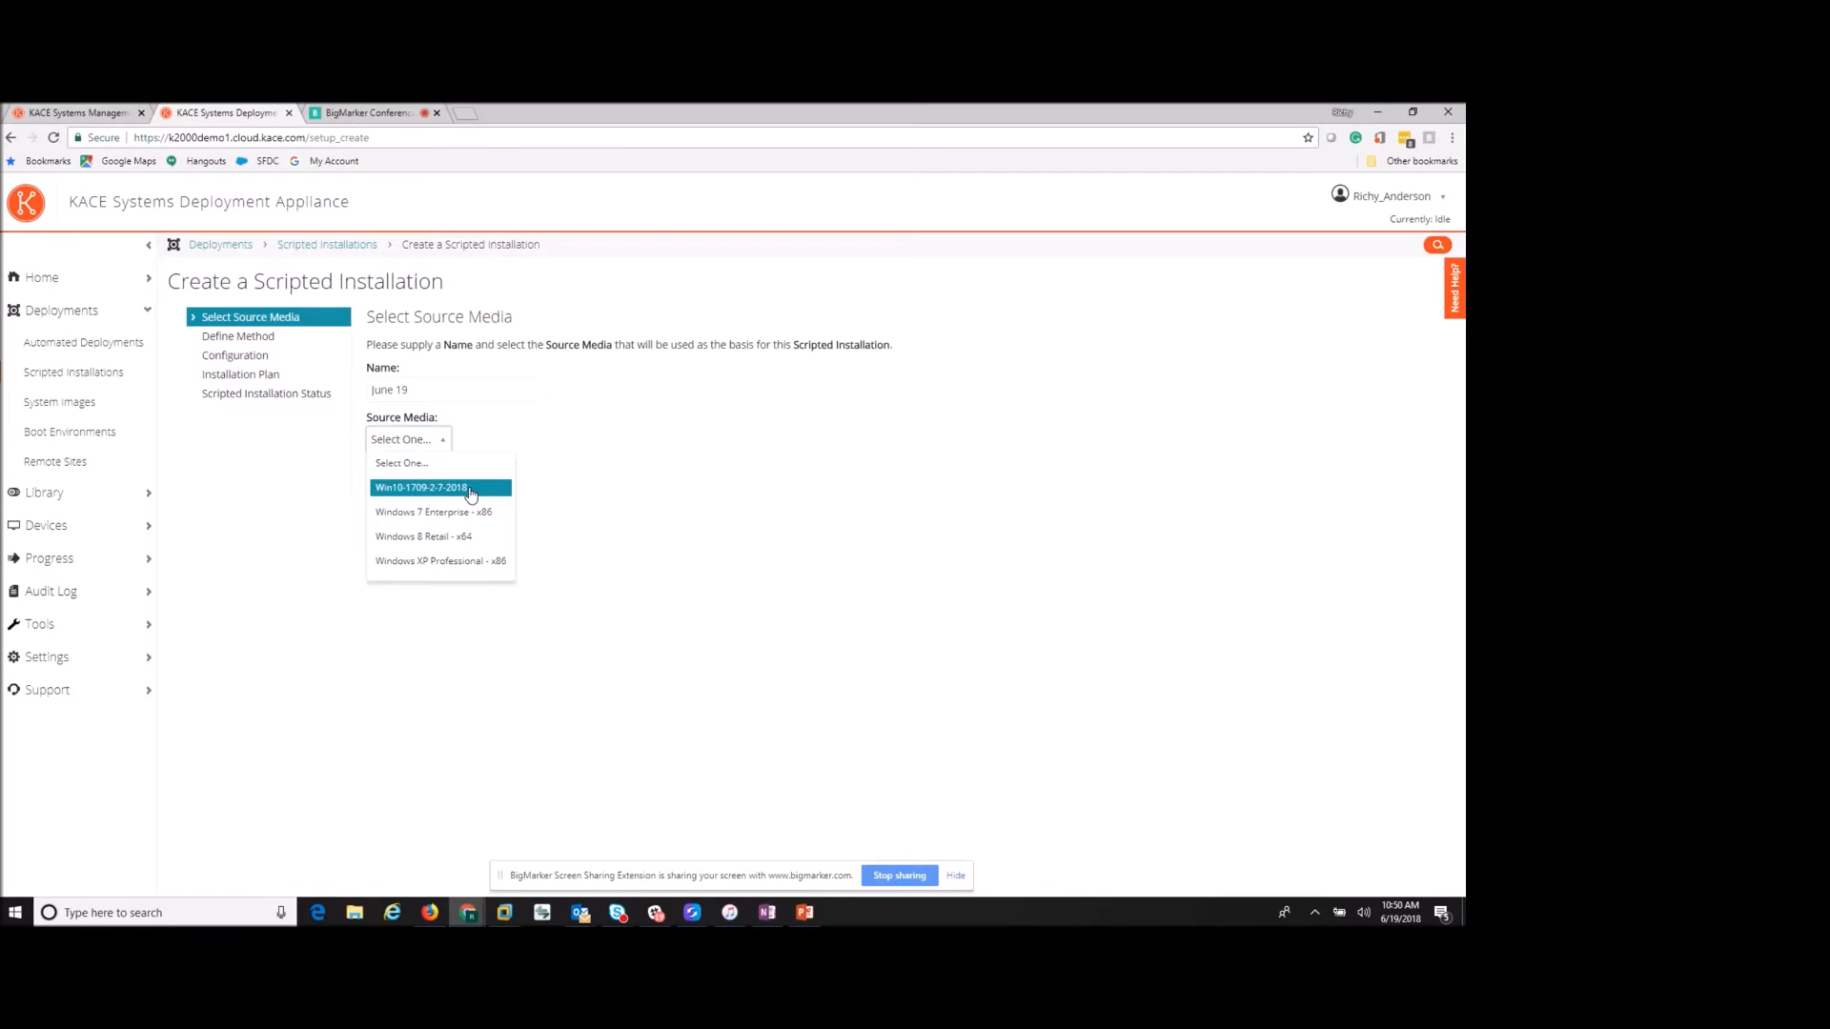
pyautogui.click(470, 488)
pyautogui.click(400, 484)
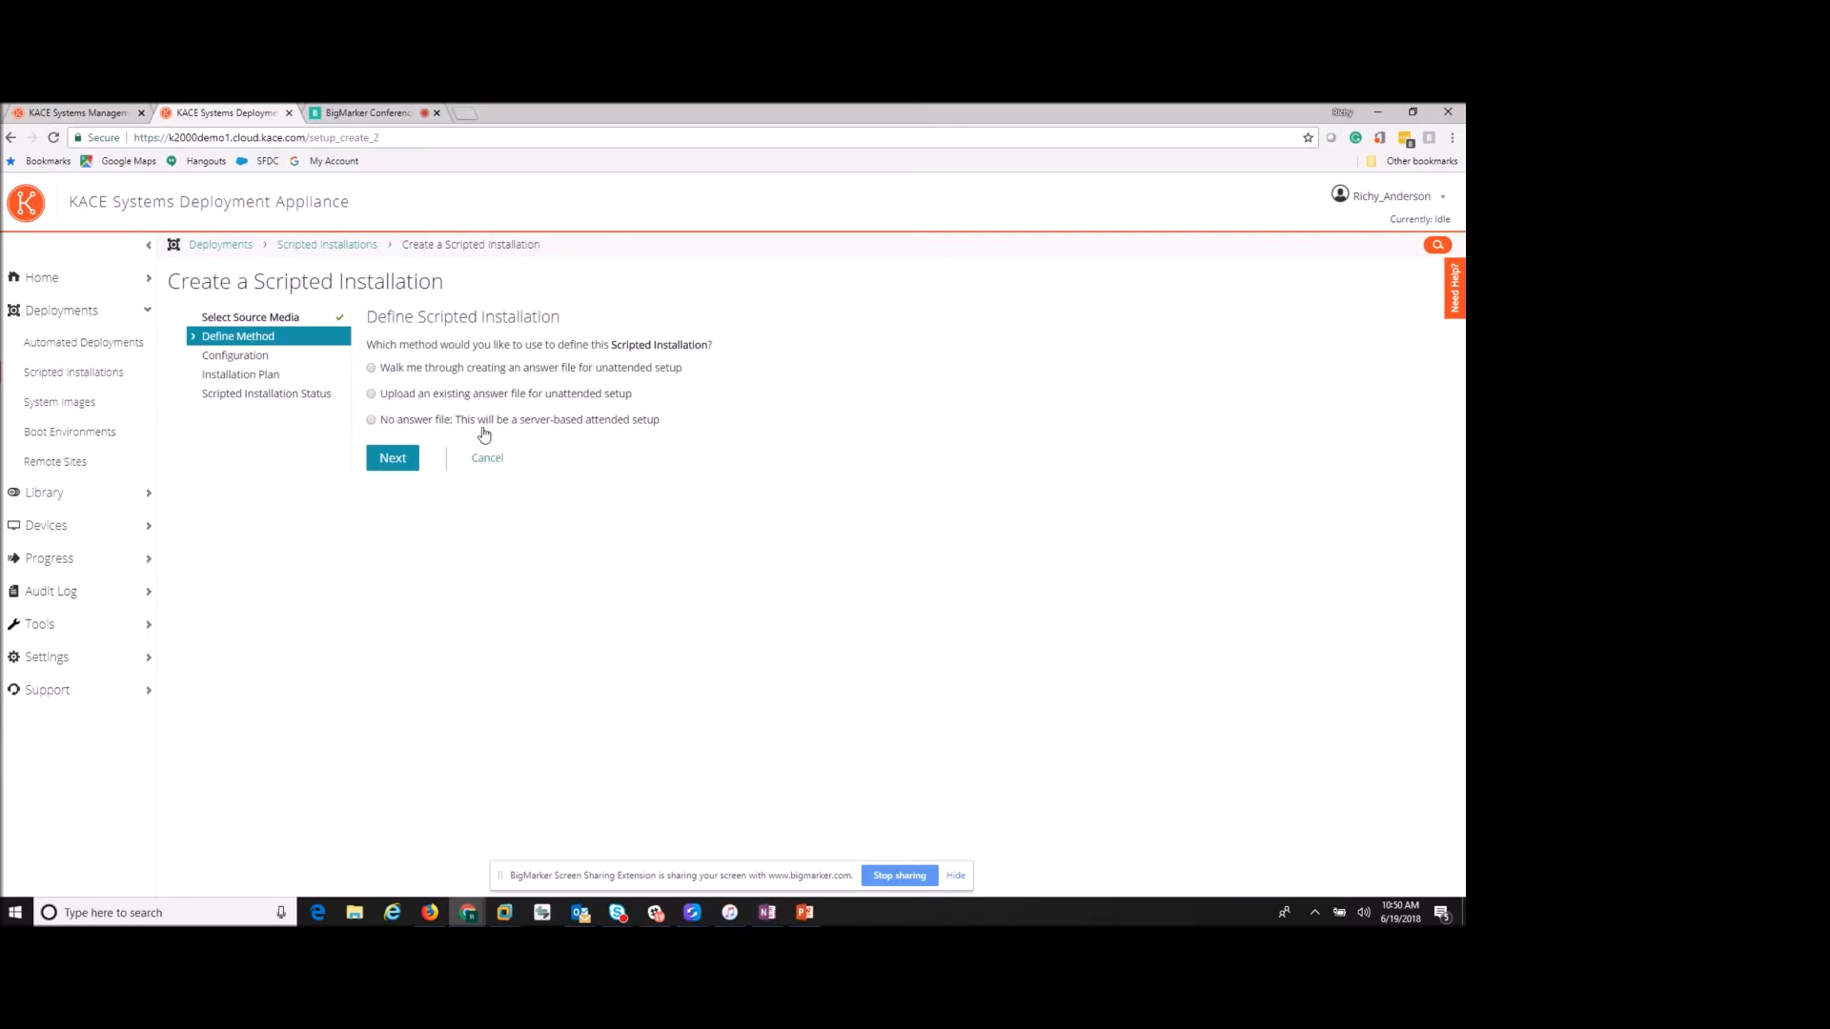
# - Choose the guided answer-file method and enable volume licensing
pyautogui.click(372, 369)
pyautogui.click(395, 461)
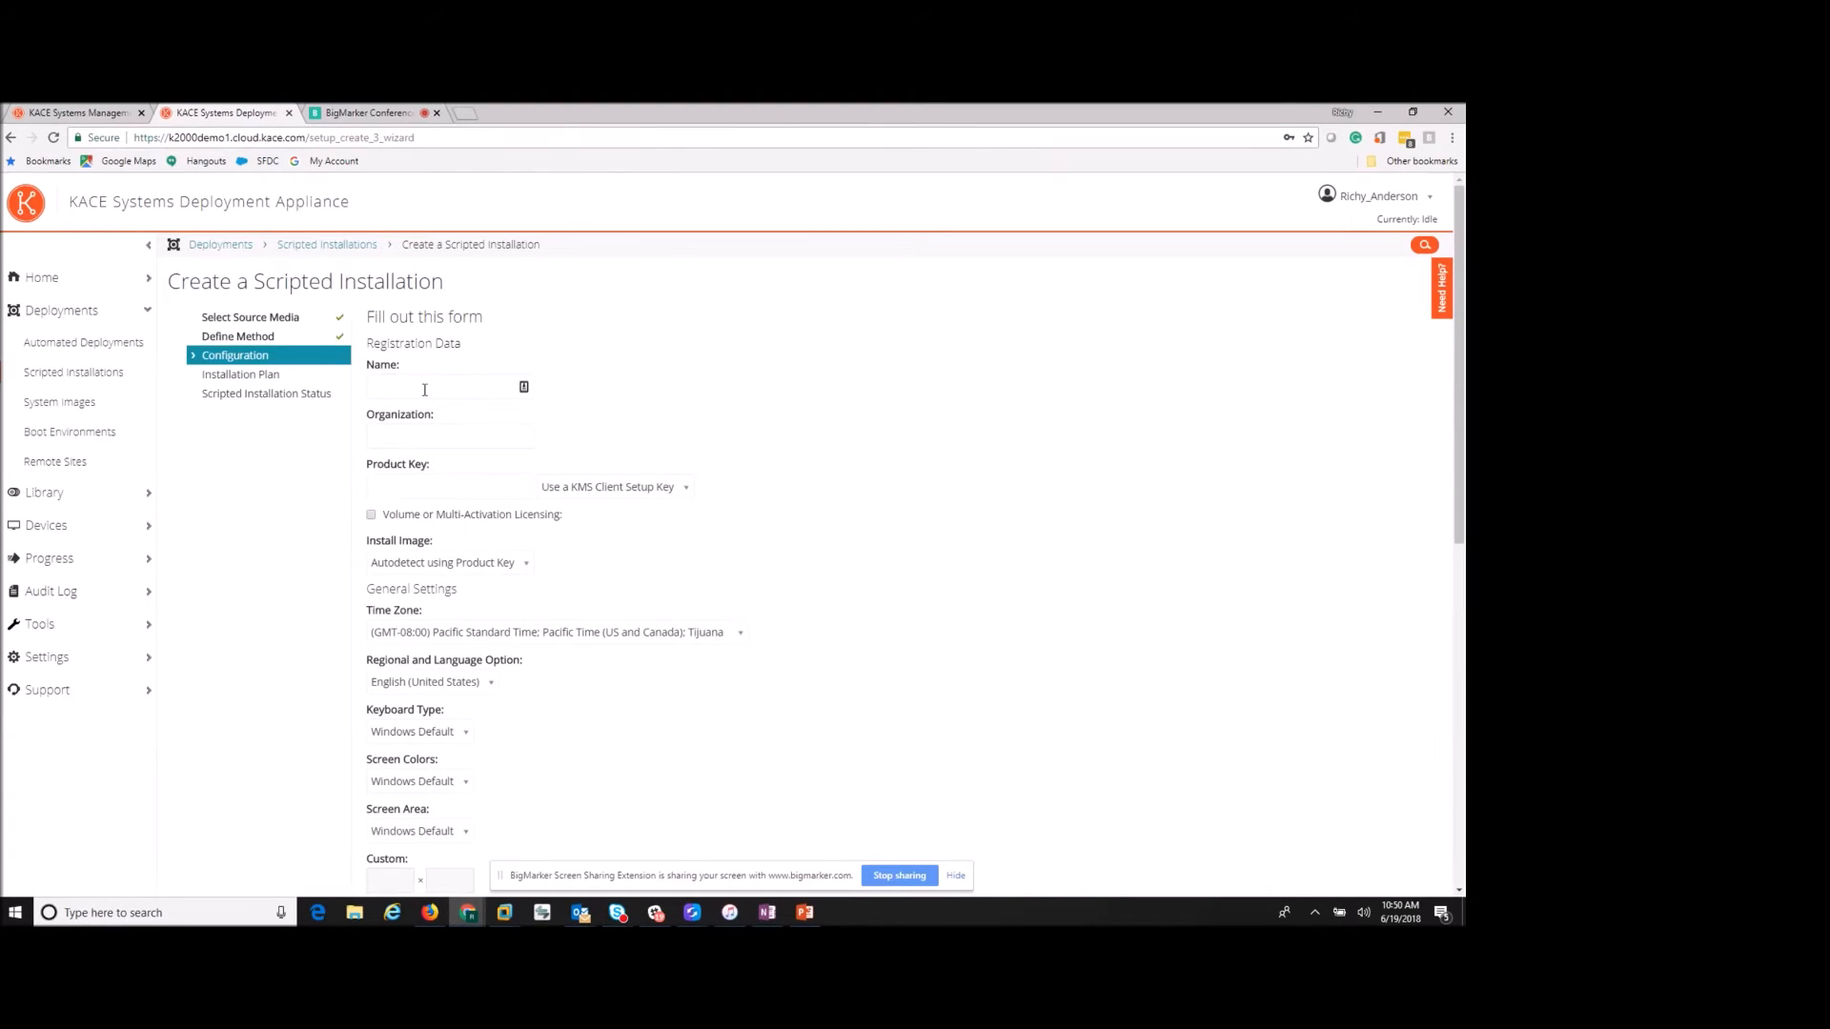
pyautogui.click(426, 389)
pyautogui.click(672, 405)
pyautogui.click(486, 441)
pyautogui.click(606, 446)
pyautogui.scroll(-1, 456, 490)
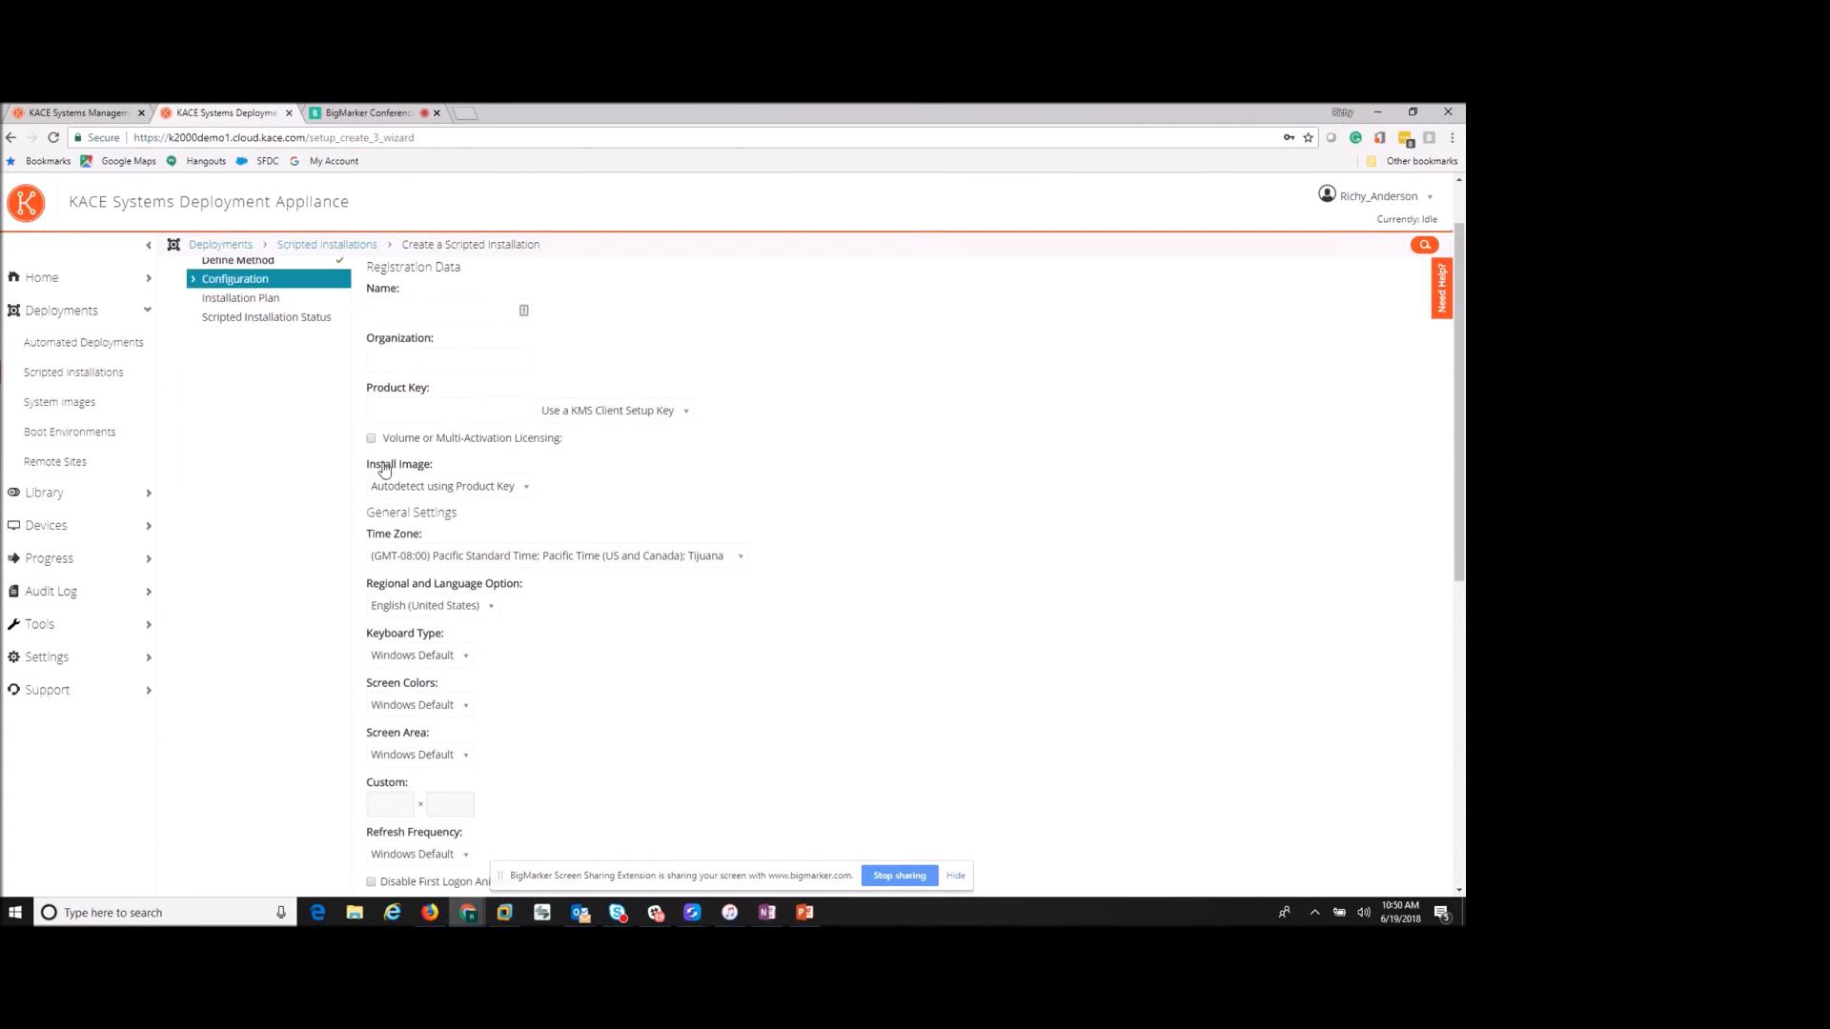
pyautogui.click(370, 440)
# - Disable automatic login after 3 boots and continue to the Installation Plan
pyautogui.scroll(-1, 456, 447)
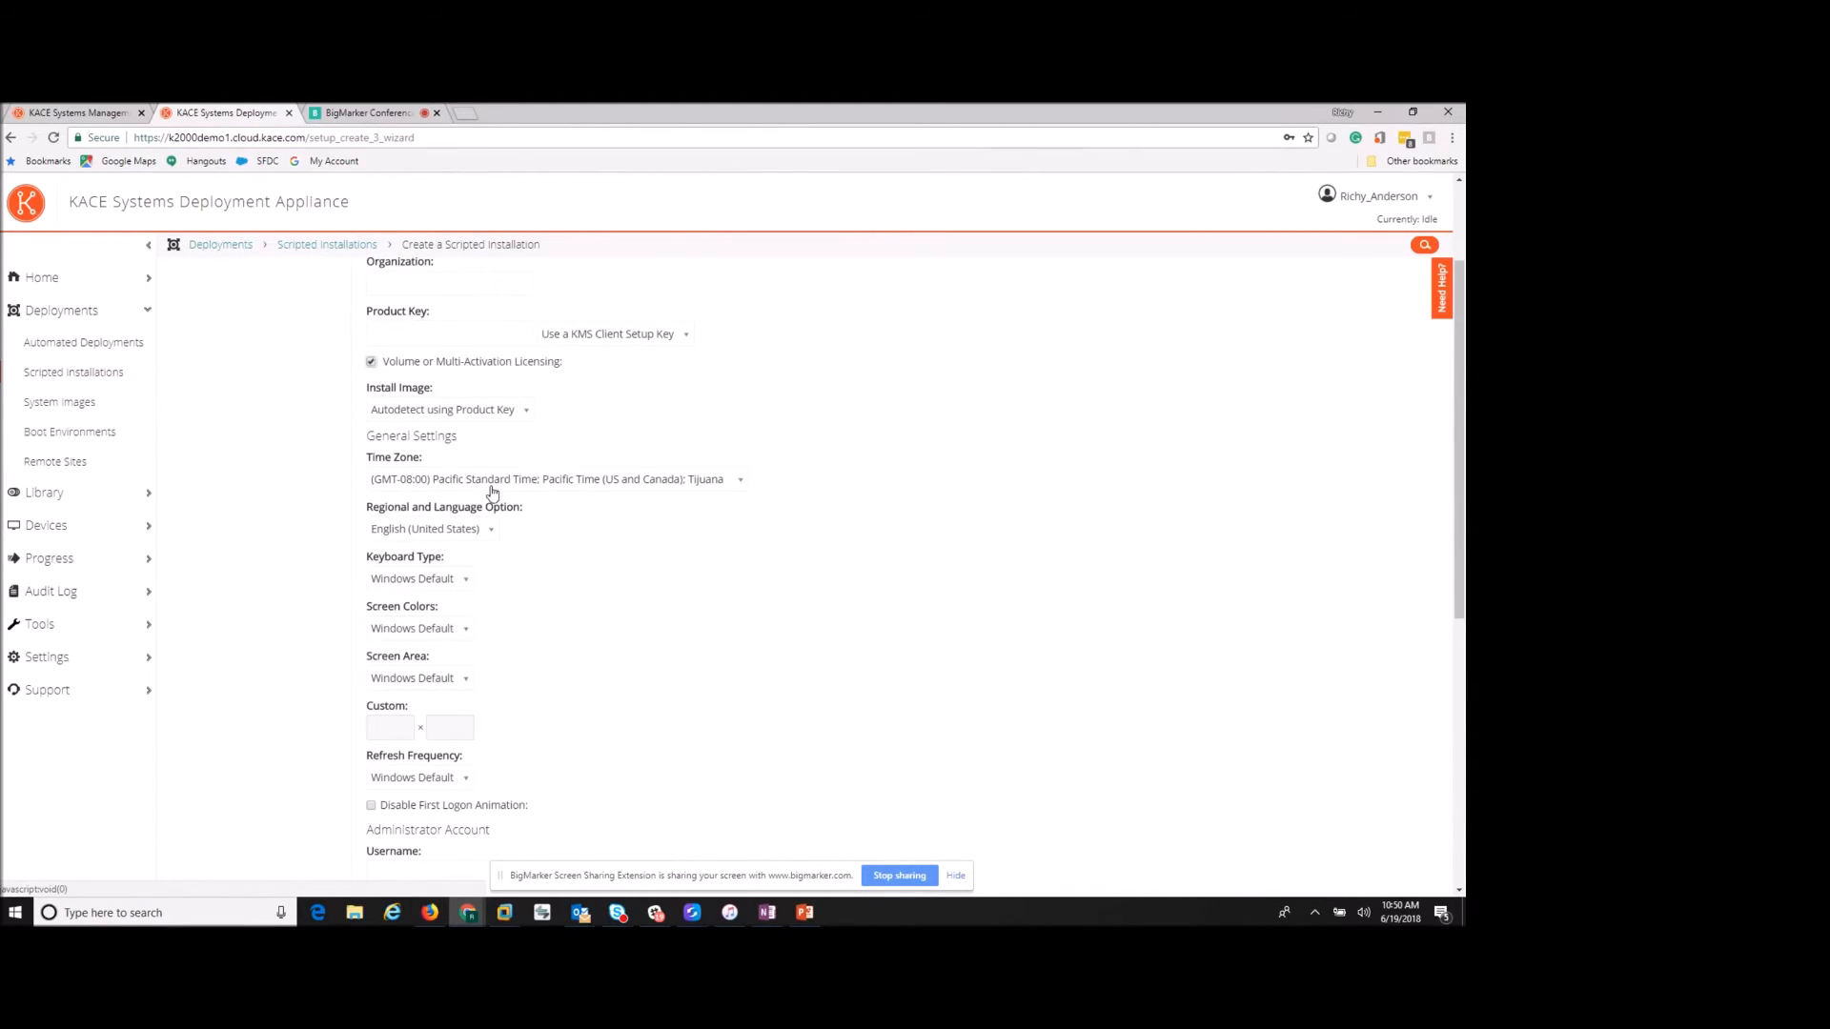
pyautogui.scroll(-2, 429, 529)
pyautogui.scroll(-3, 403, 546)
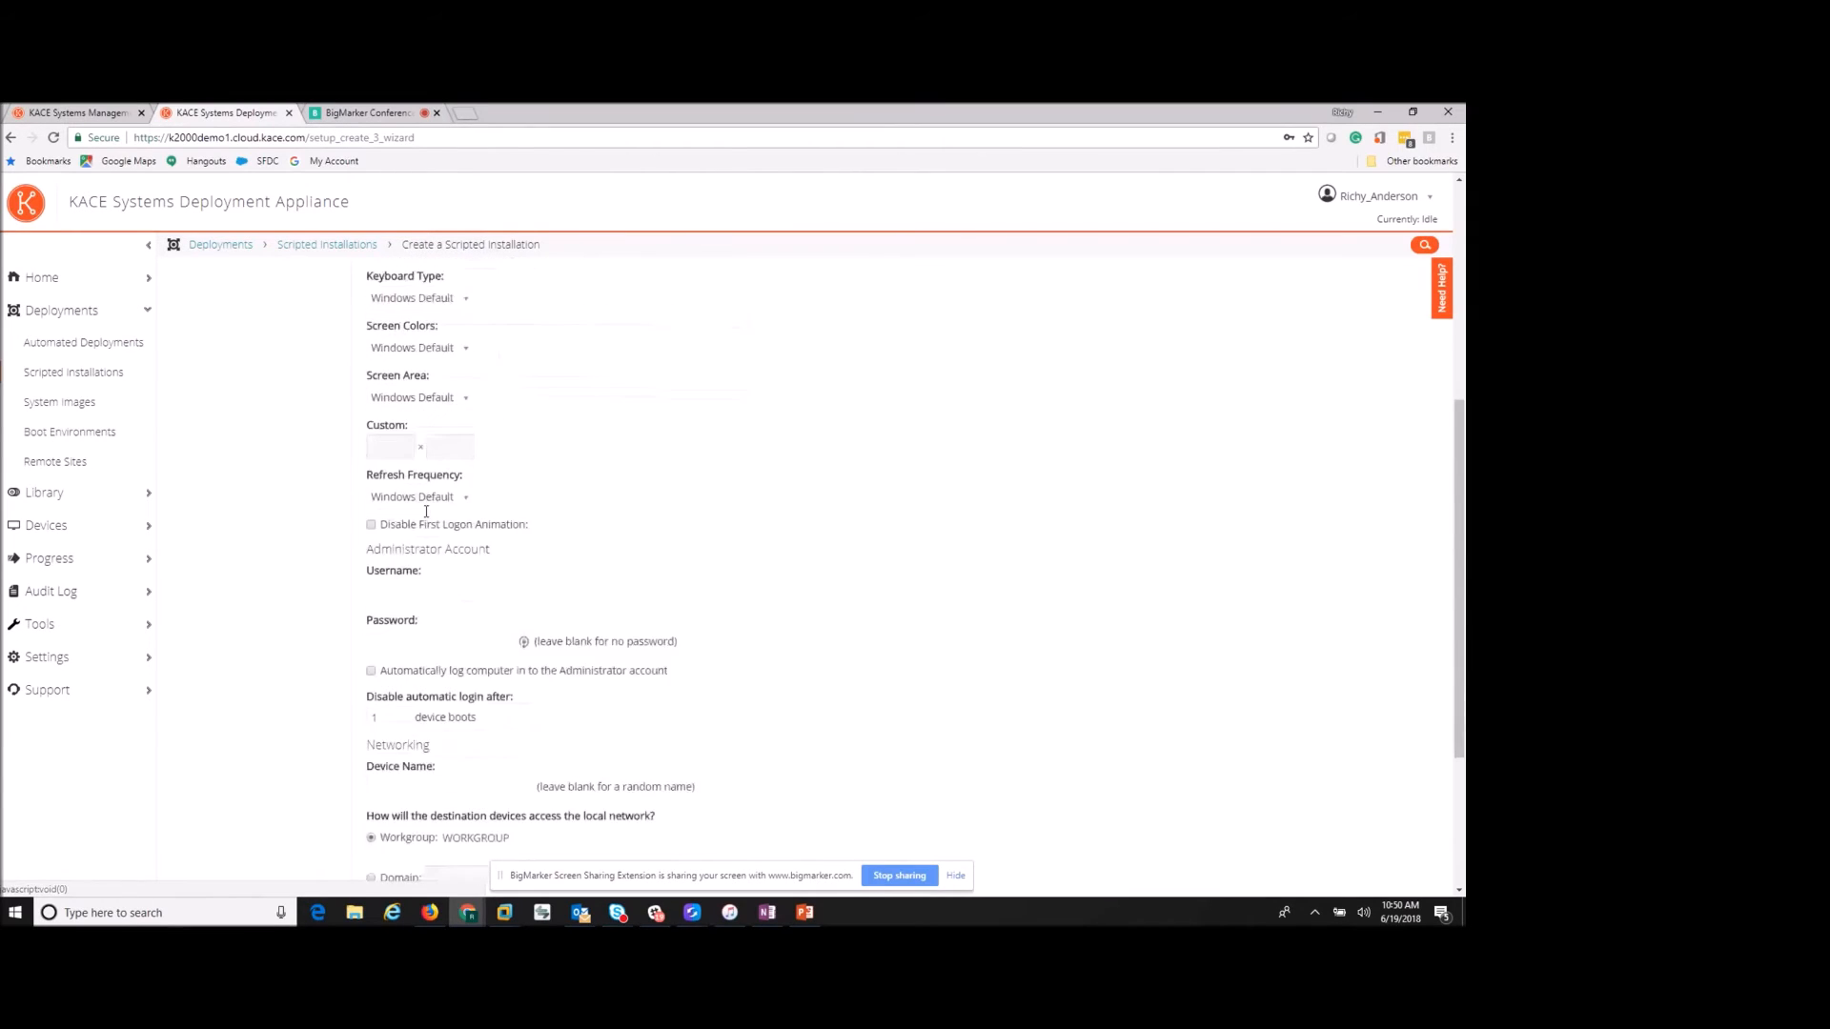
pyautogui.scroll(-1, 409, 481)
pyautogui.doubleClick(398, 539)
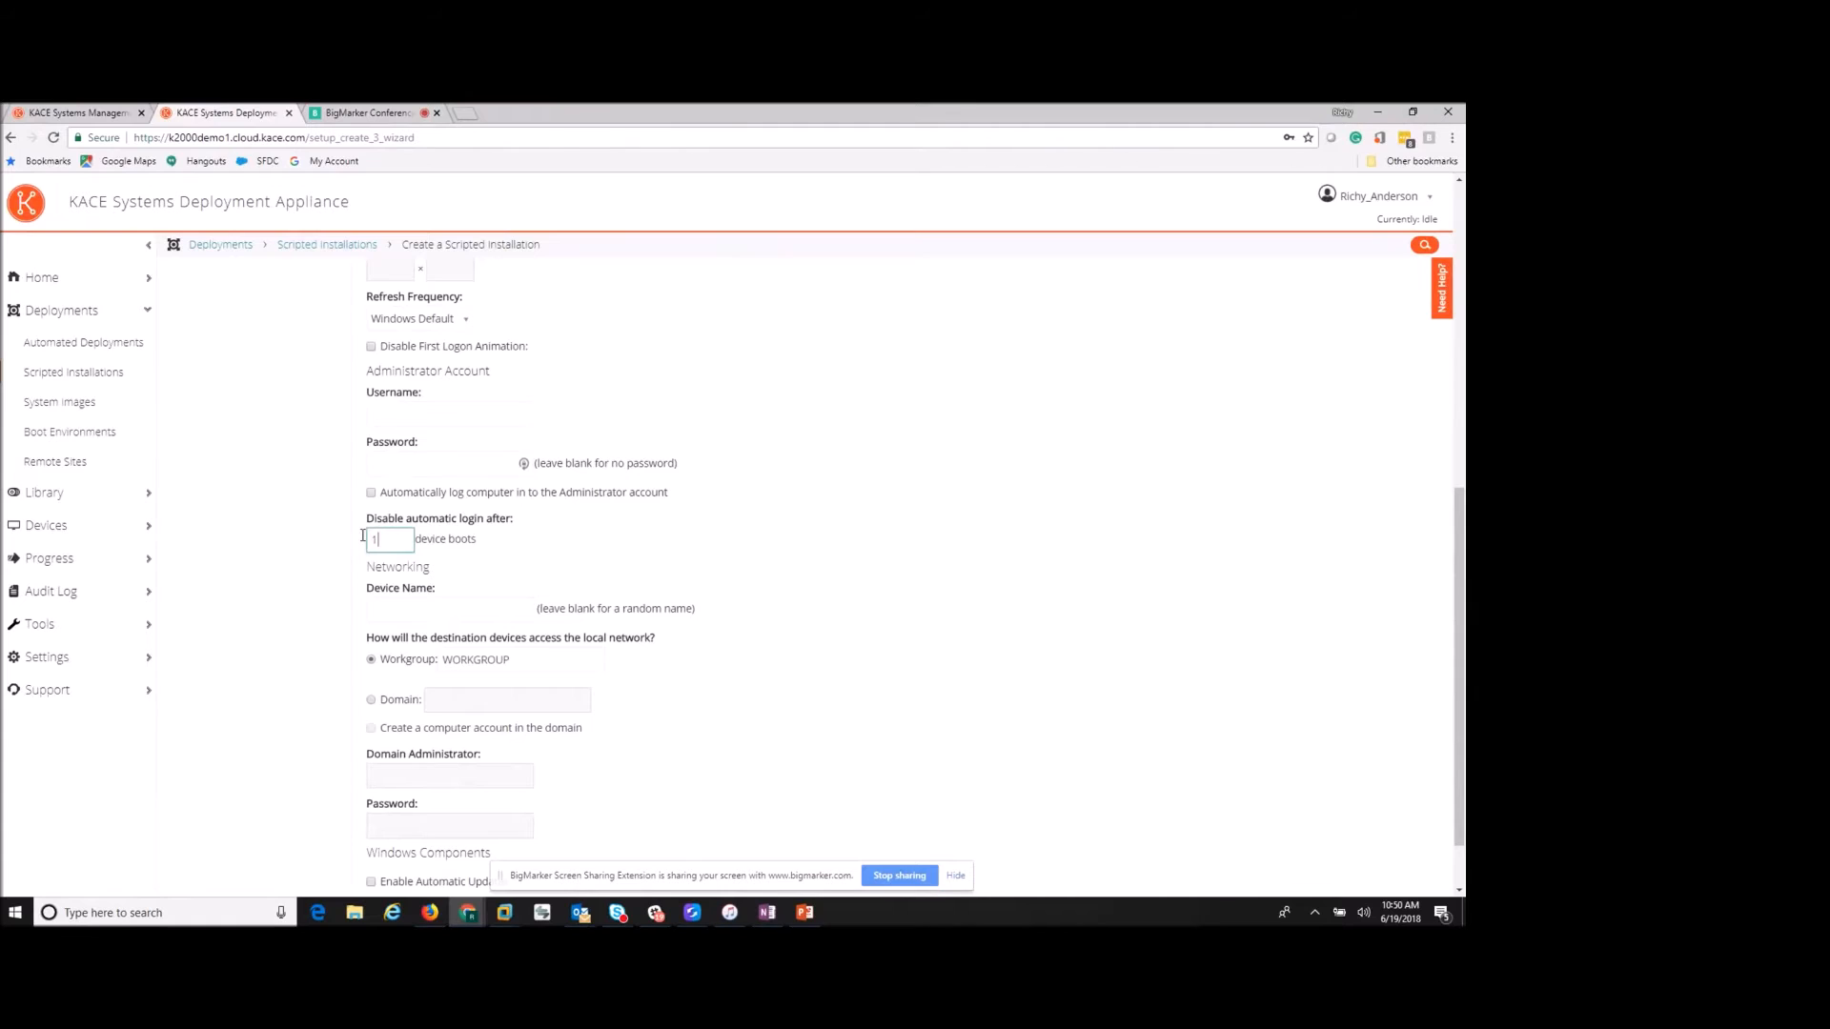
pyautogui.write('3')
pyautogui.click(563, 545)
pyautogui.scroll(-1, 592, 551)
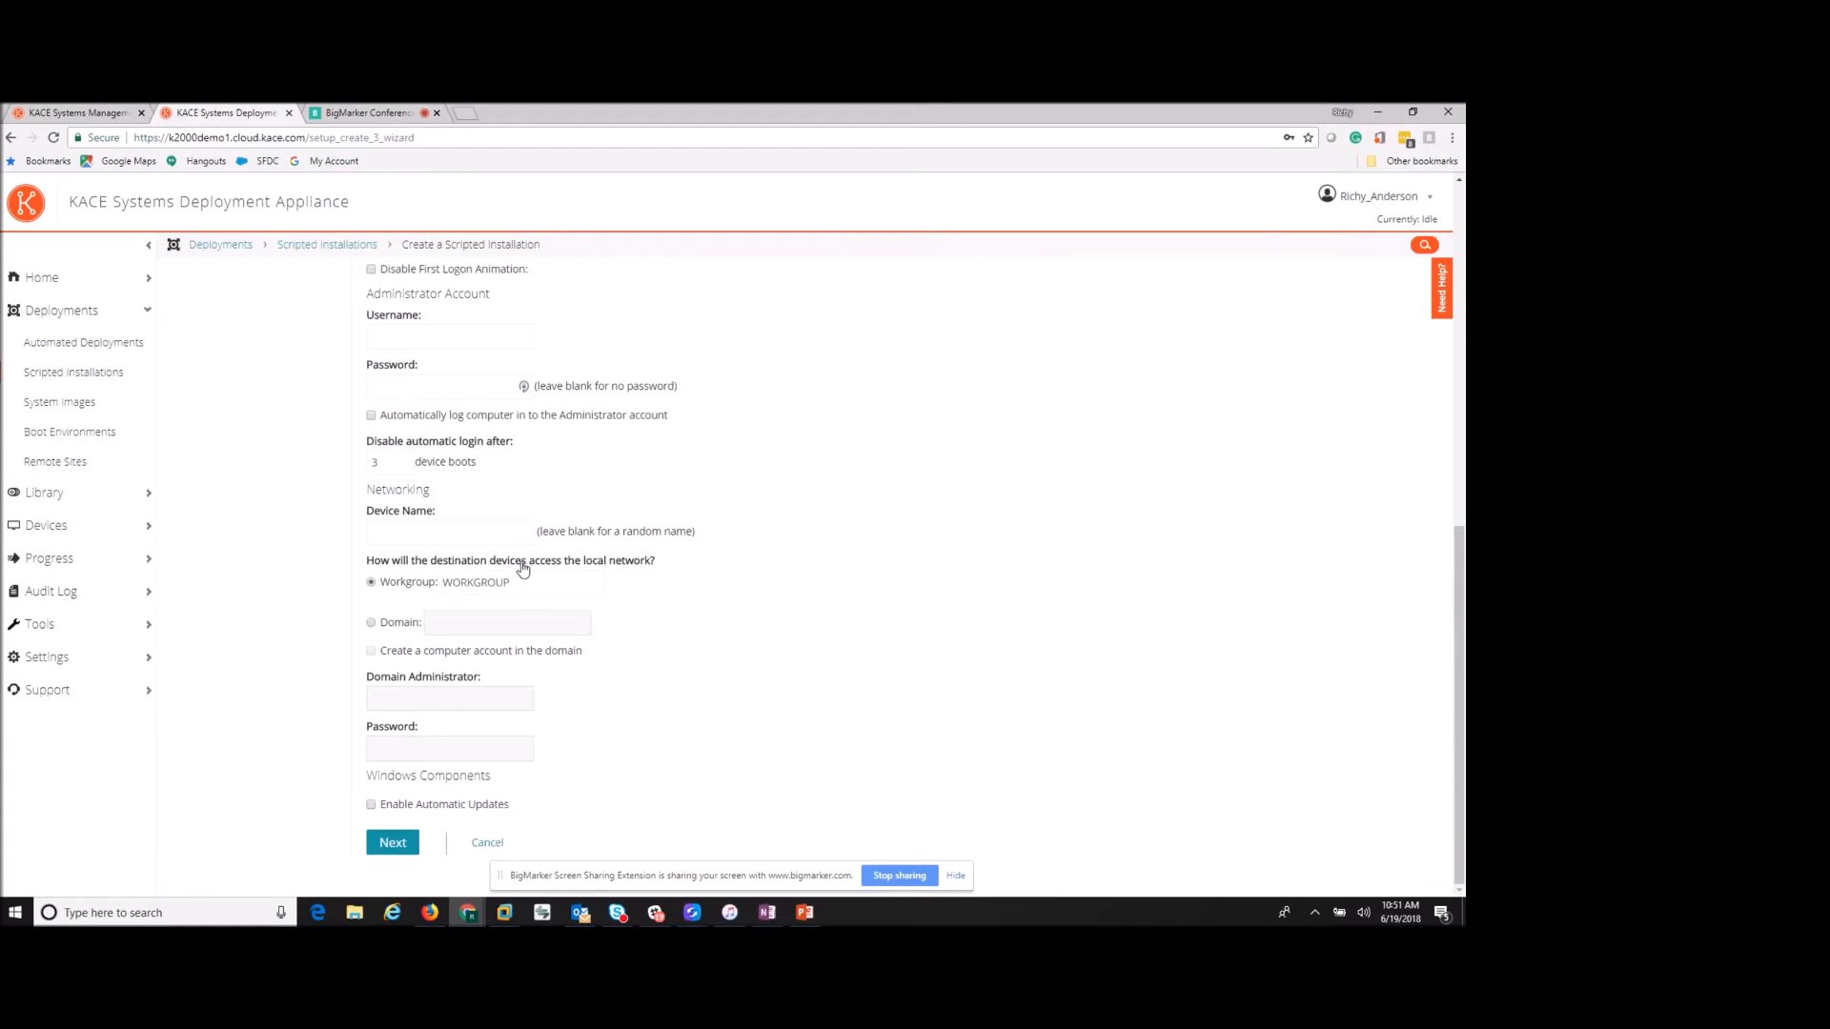
pyautogui.click(391, 844)
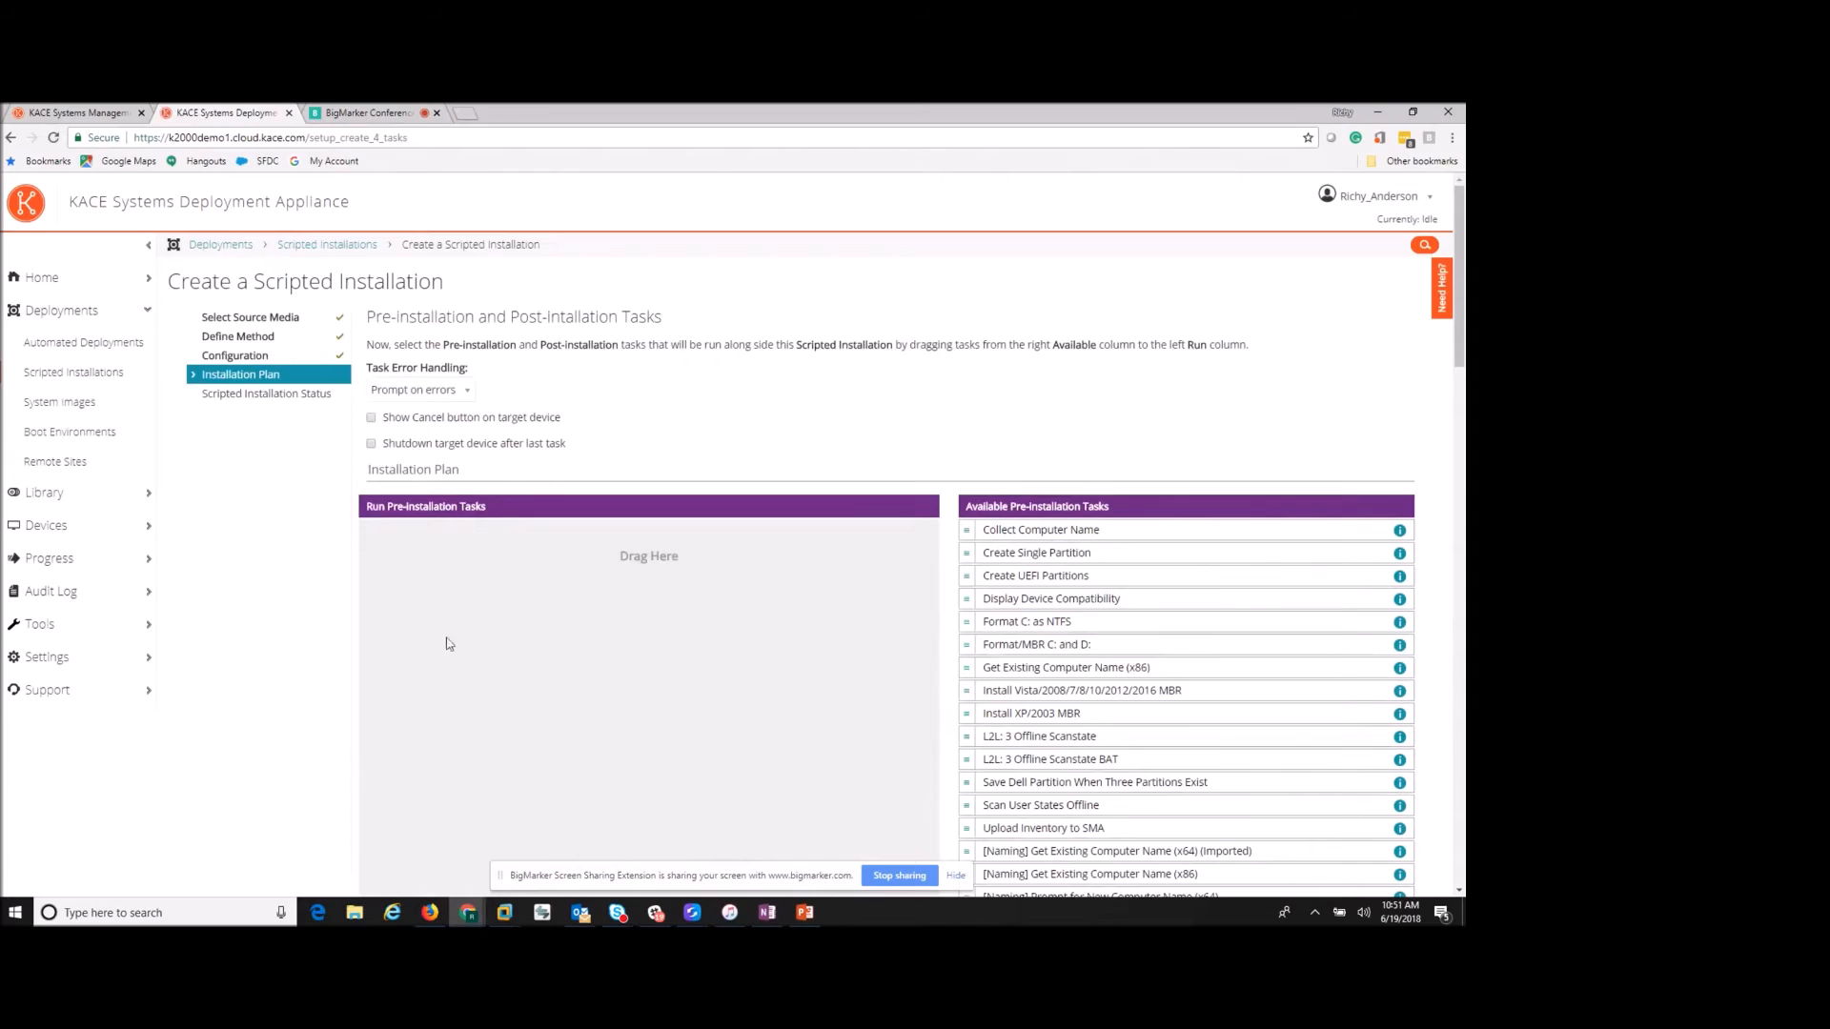
# - Queue Collect Computer Name, Create Single Partition, Format C: as NTFS and Vista/…/2016 MBR as pre-installation tasks
pyautogui.scroll(-1, 341, 499)
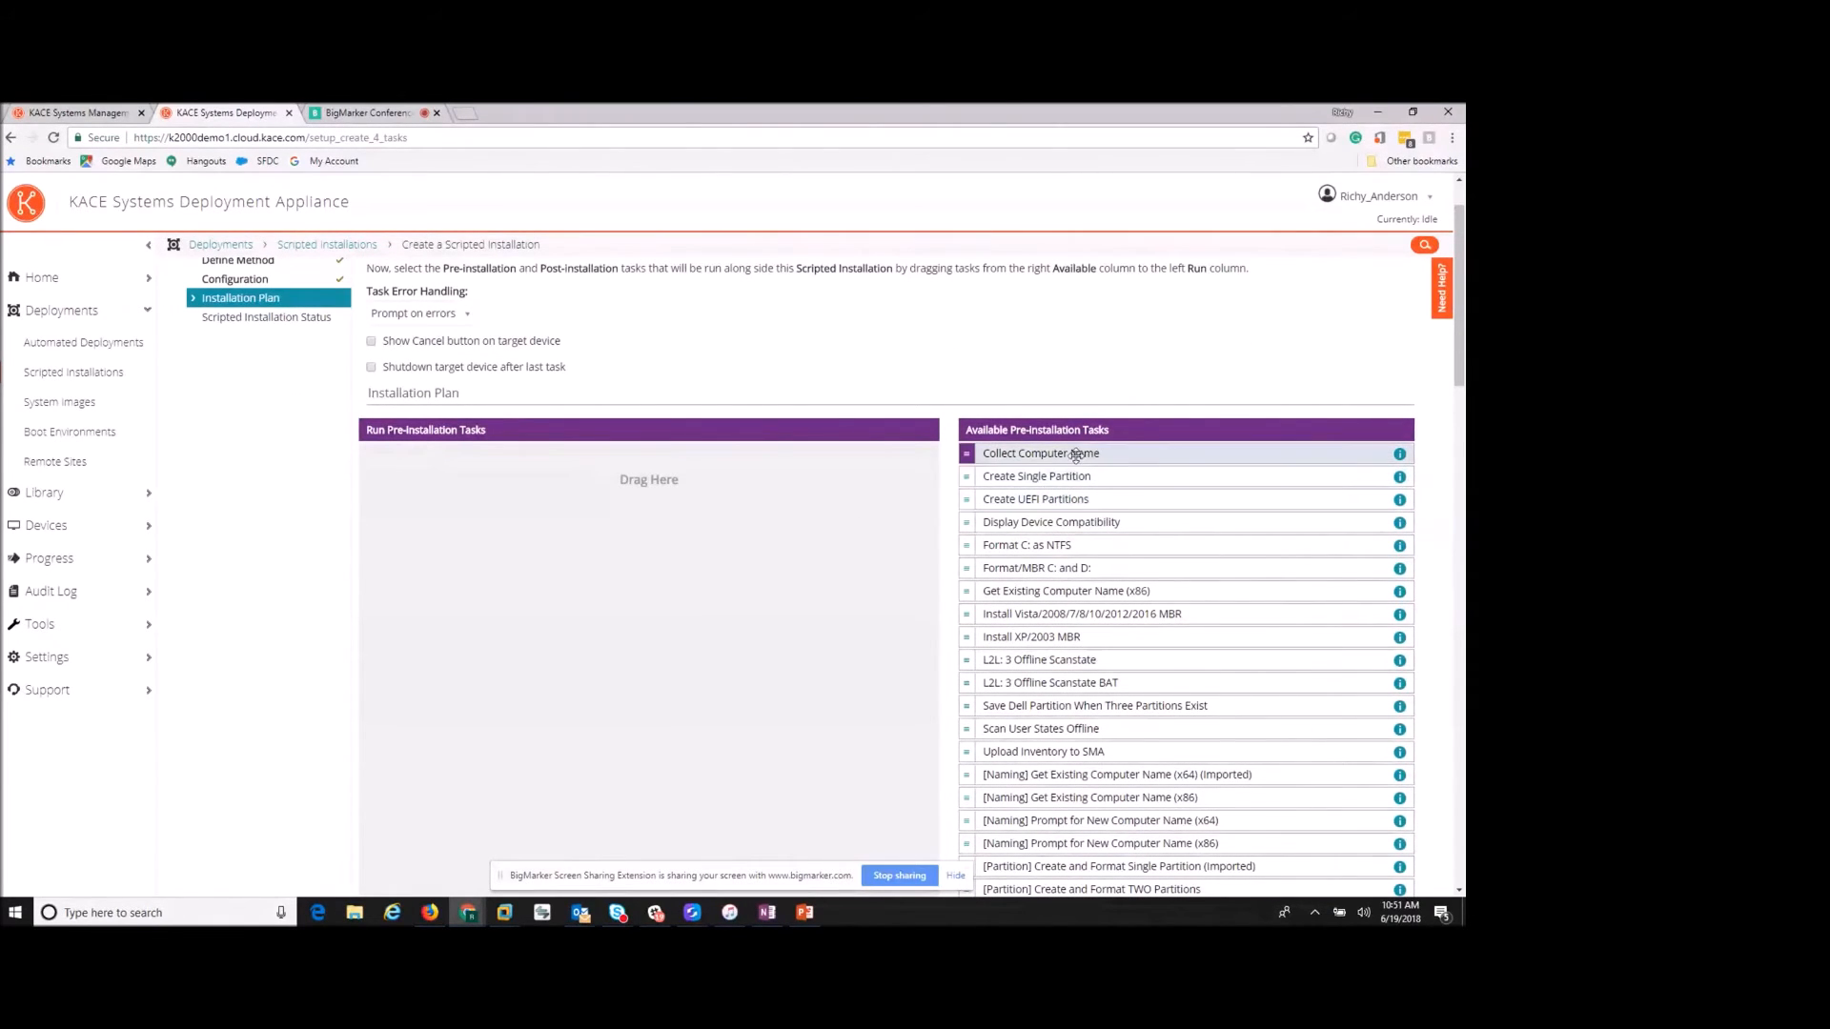
pyautogui.moveTo(1066, 458); pyautogui.dragTo(552, 496)
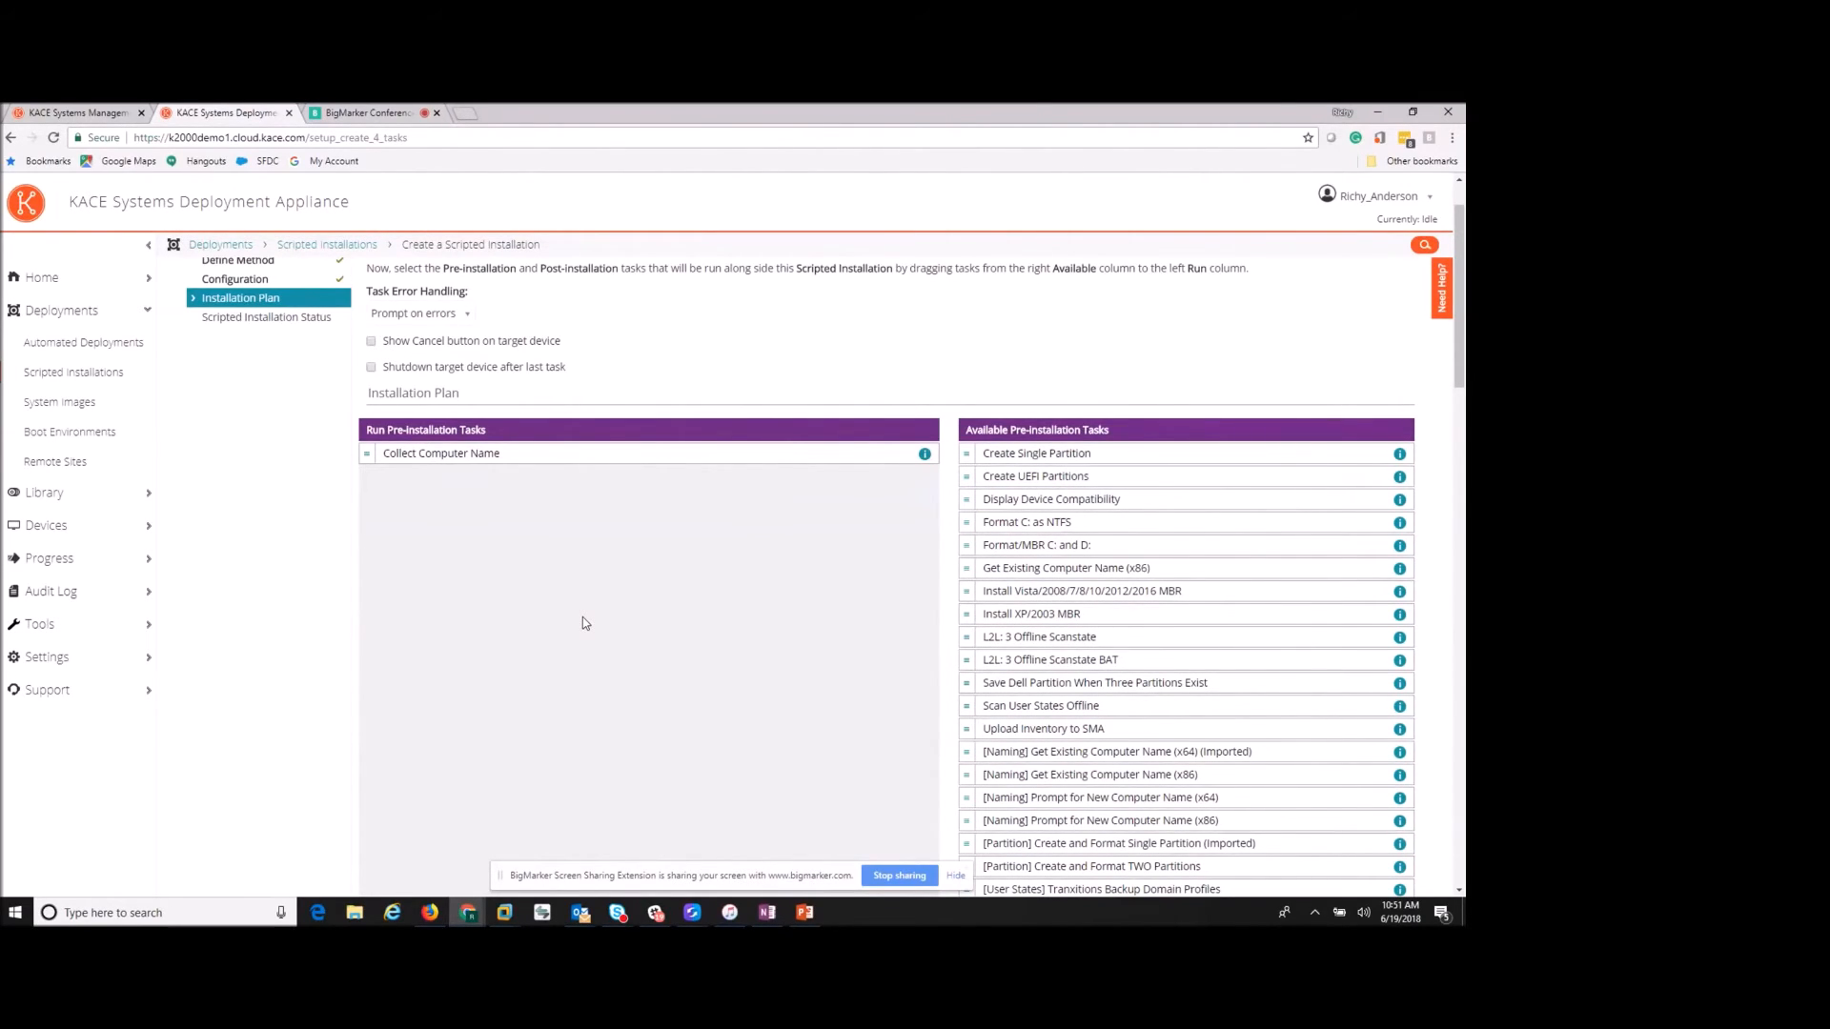
pyautogui.scroll(-1, 584, 624)
pyautogui.moveTo(1029, 446); pyautogui.dragTo(574, 461)
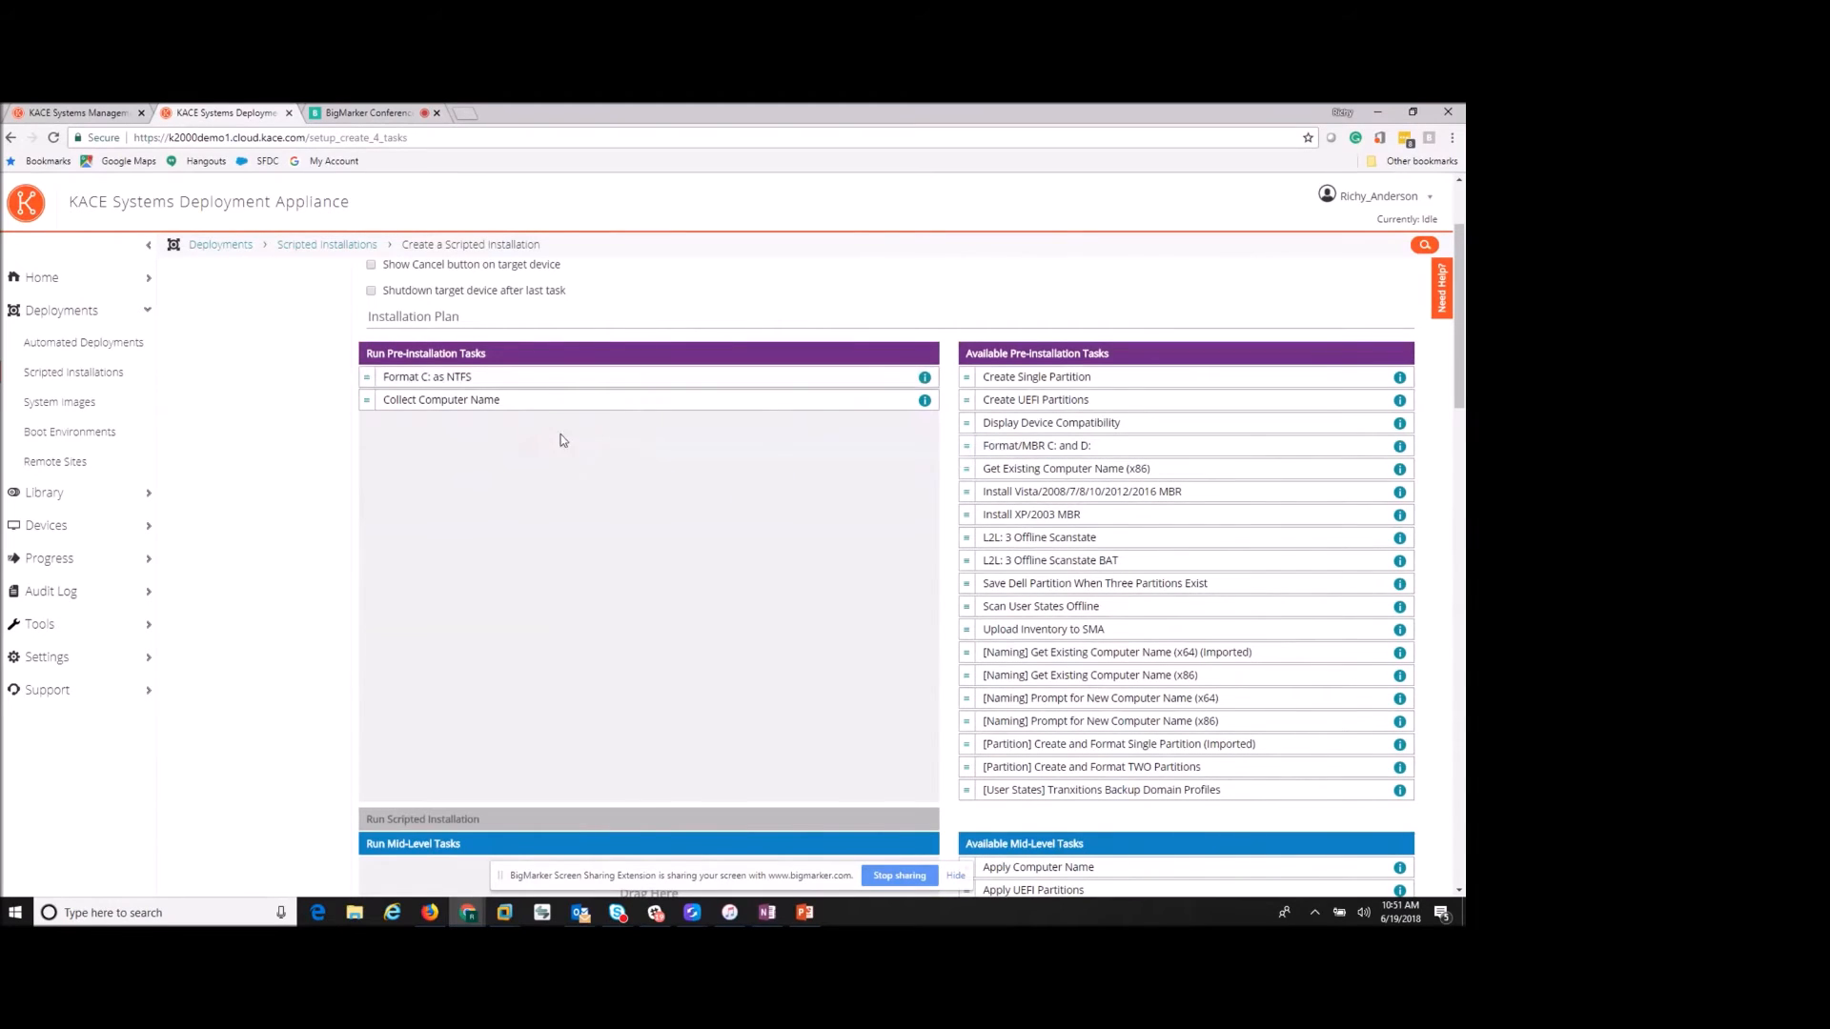
pyautogui.moveTo(540, 377); pyautogui.dragTo(562, 410)
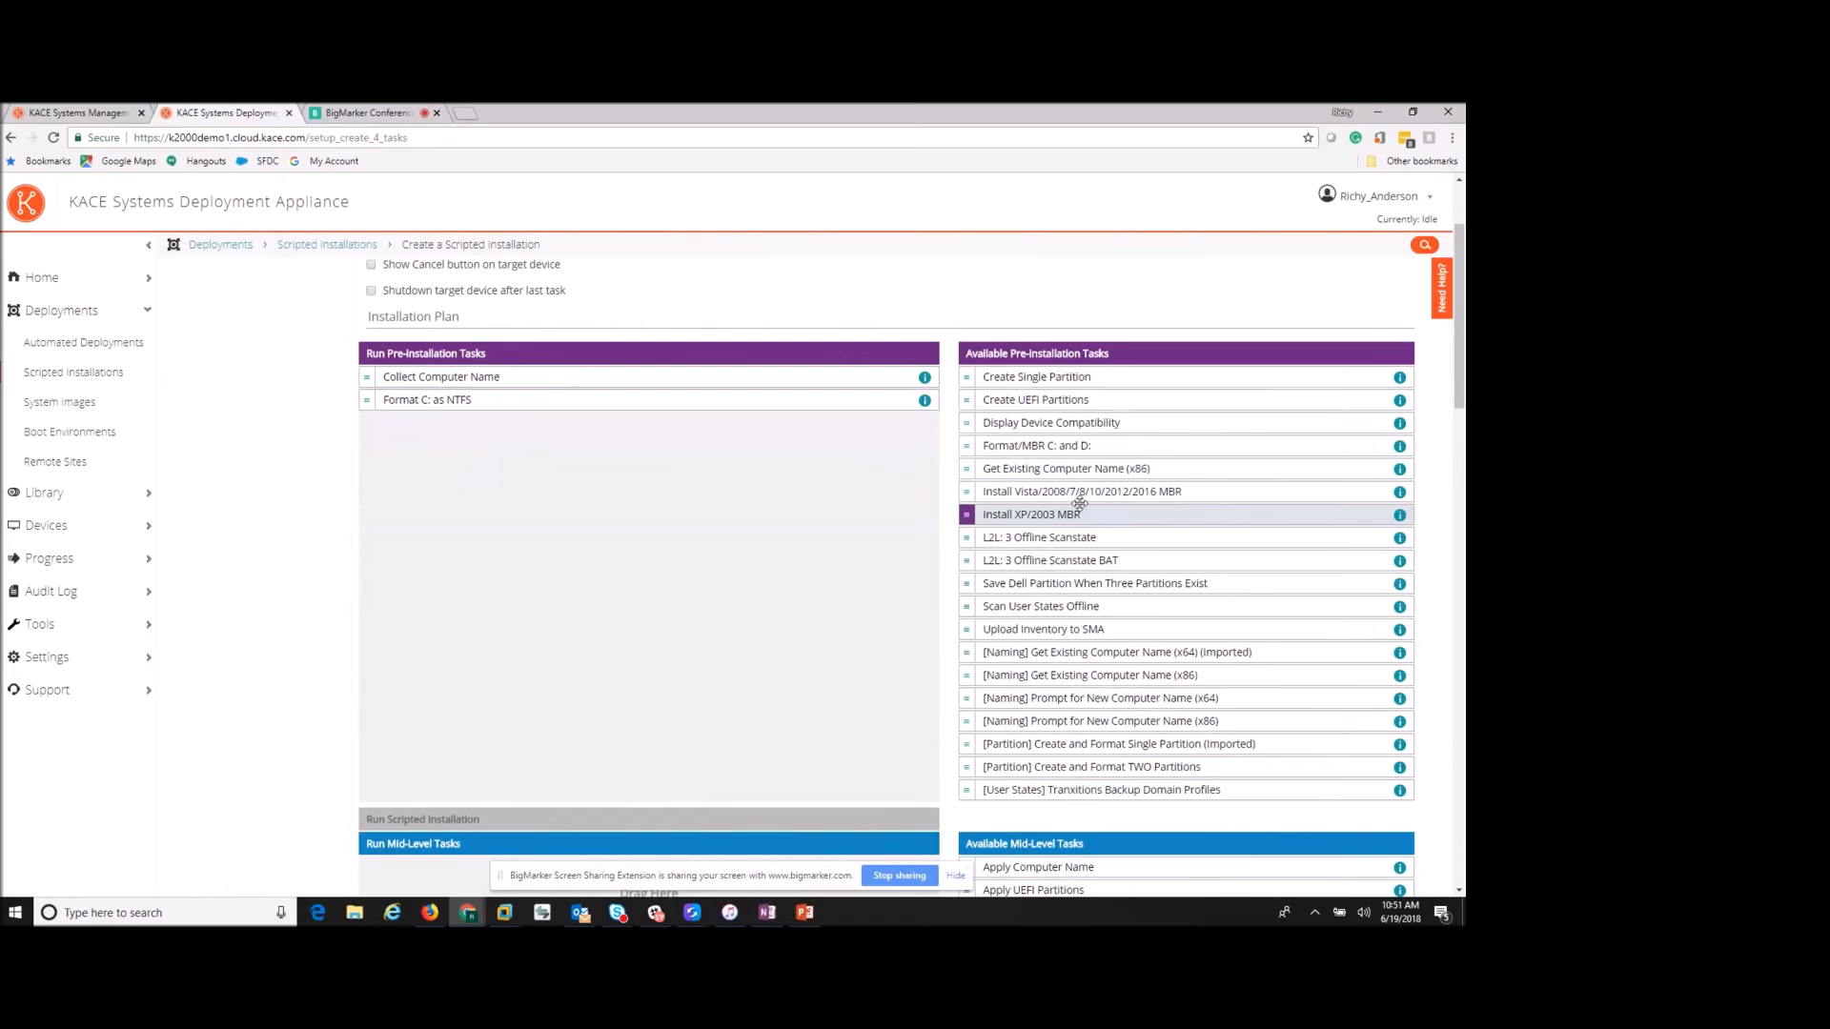
pyautogui.moveTo(1052, 379); pyautogui.dragTo(493, 403)
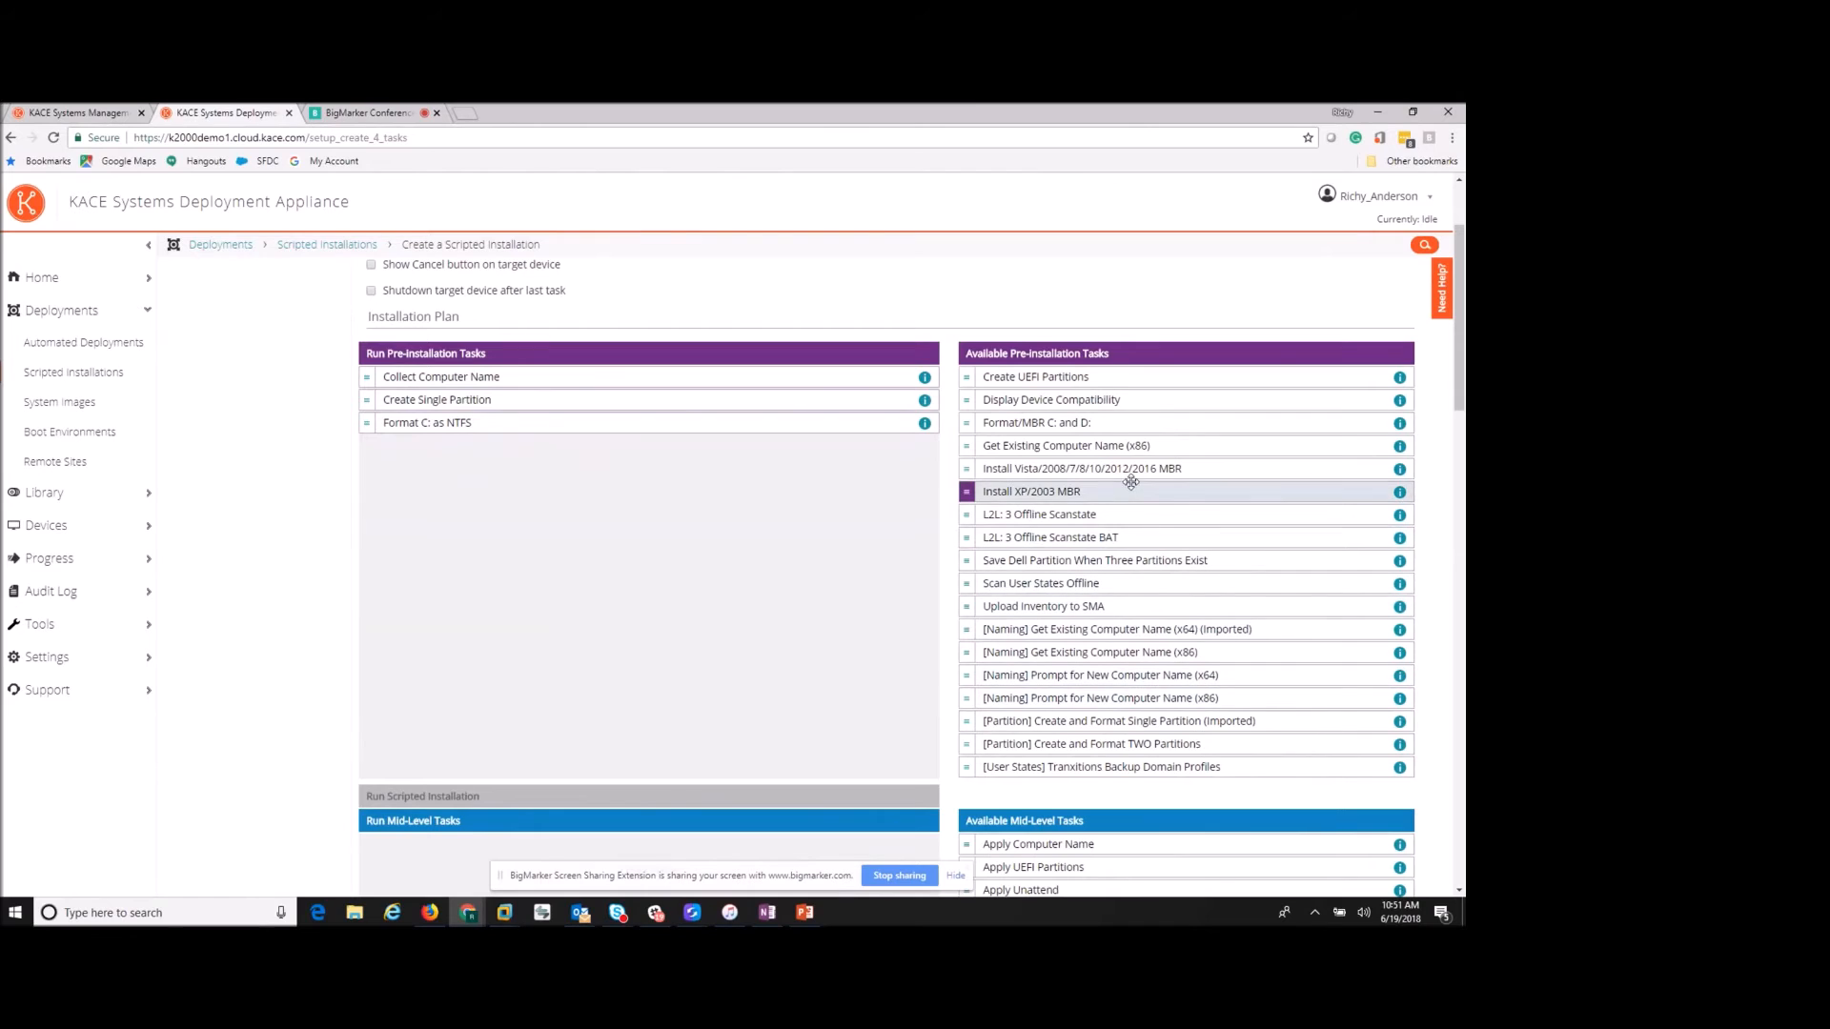
pyautogui.moveTo(1125, 469); pyautogui.dragTo(551, 492)
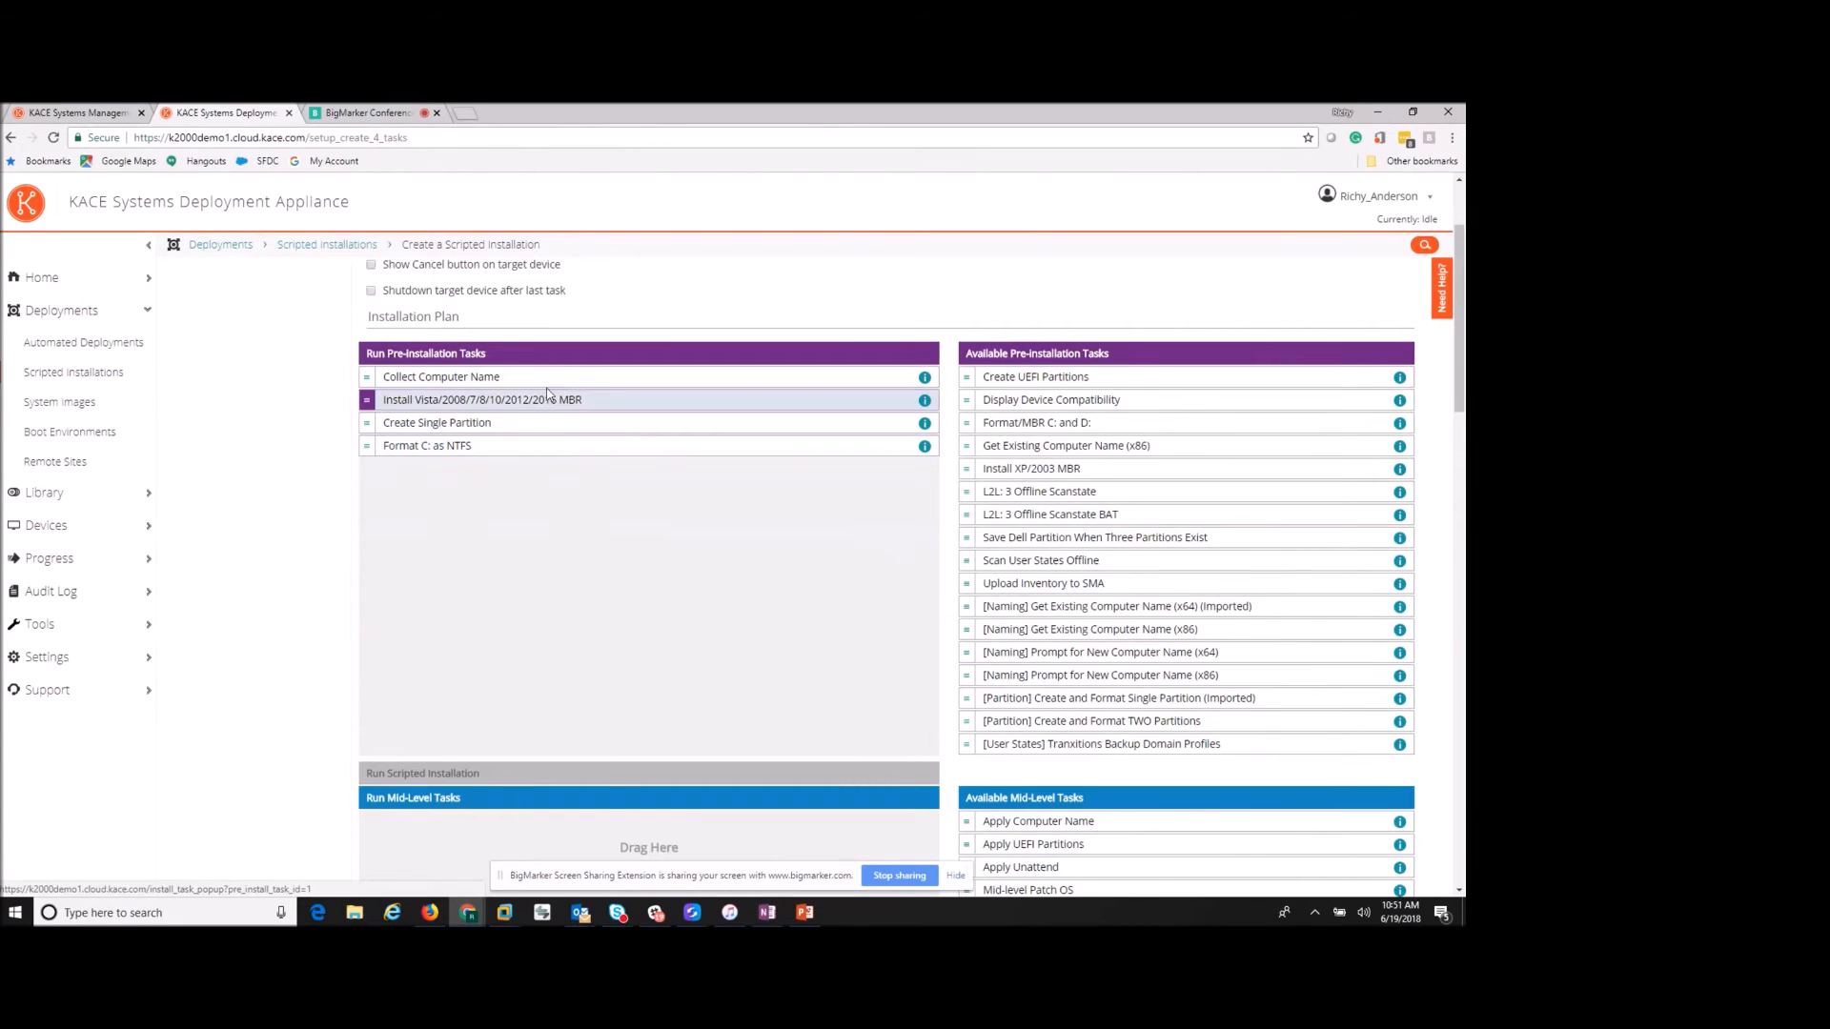
pyautogui.moveTo(562, 399); pyautogui.dragTo(568, 498)
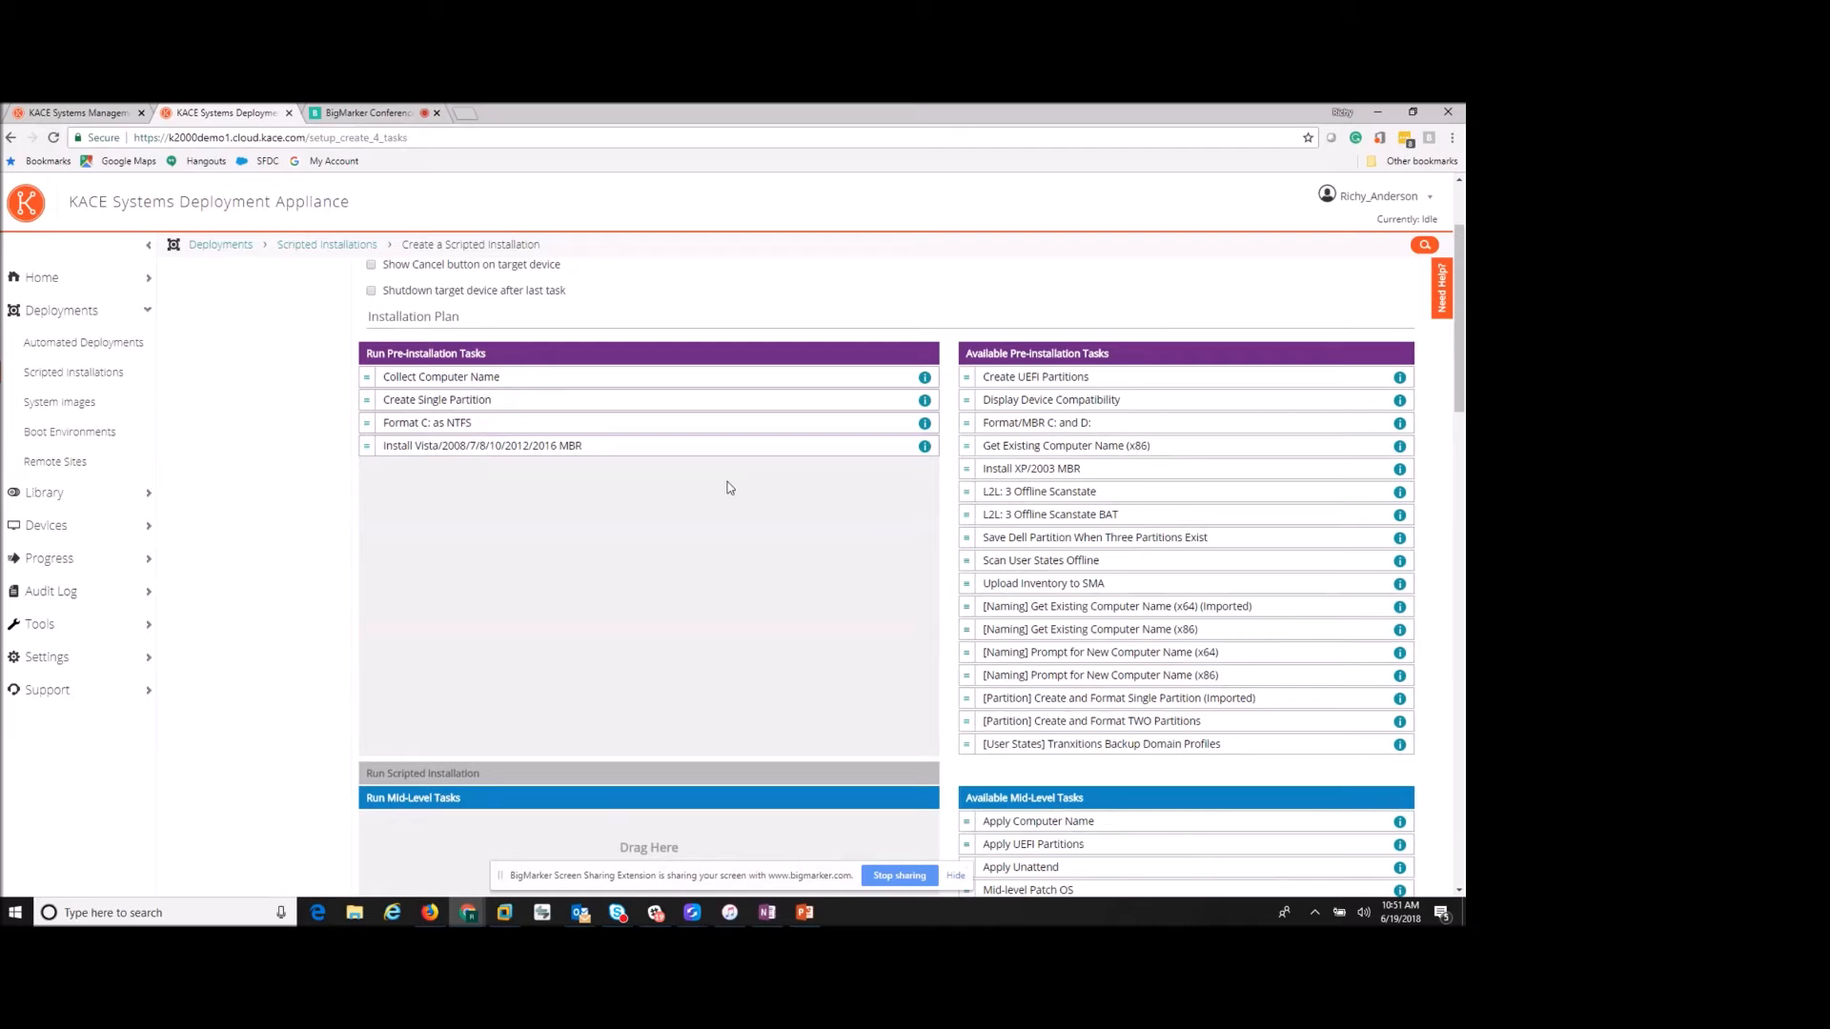
# - Add Apply Computer Name as a mid-level task and Adobe Reader DC post-installation
pyautogui.scroll(-3, 854, 555)
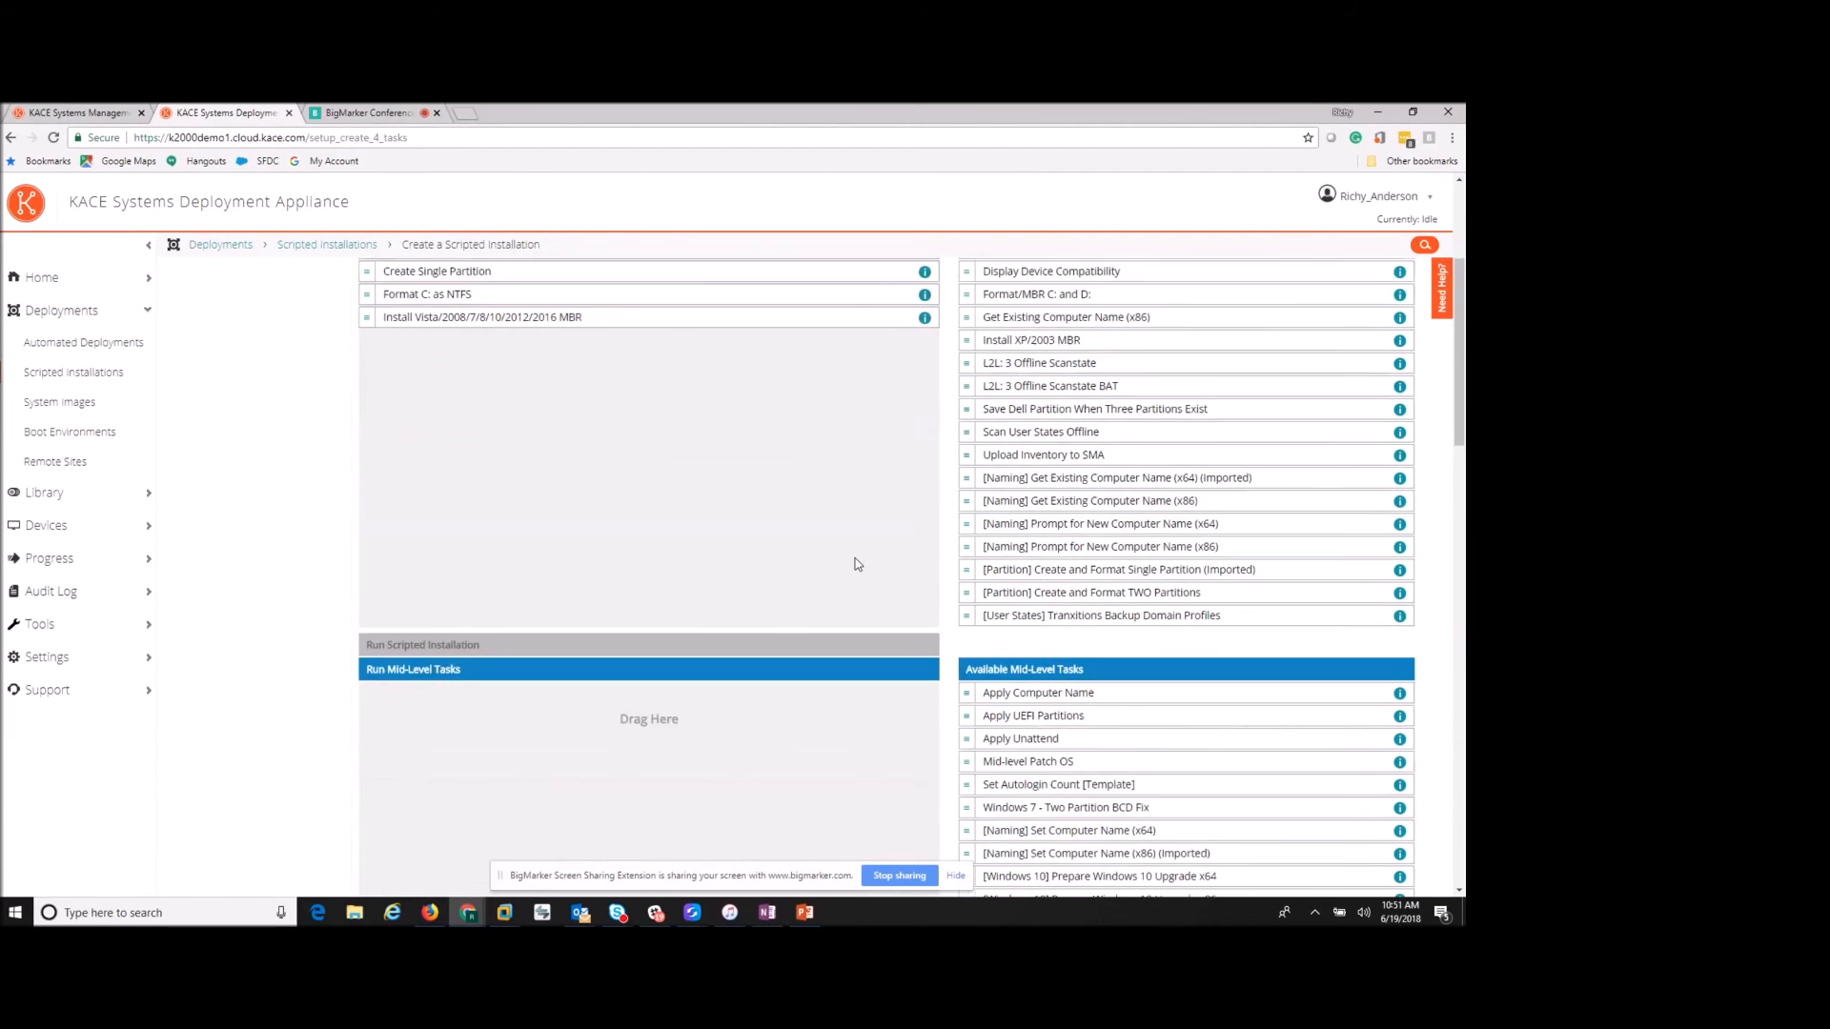
pyautogui.moveTo(1026, 517); pyautogui.dragTo(564, 547)
pyautogui.scroll(-3, 1105, 576)
pyautogui.scroll(-2, 1107, 566)
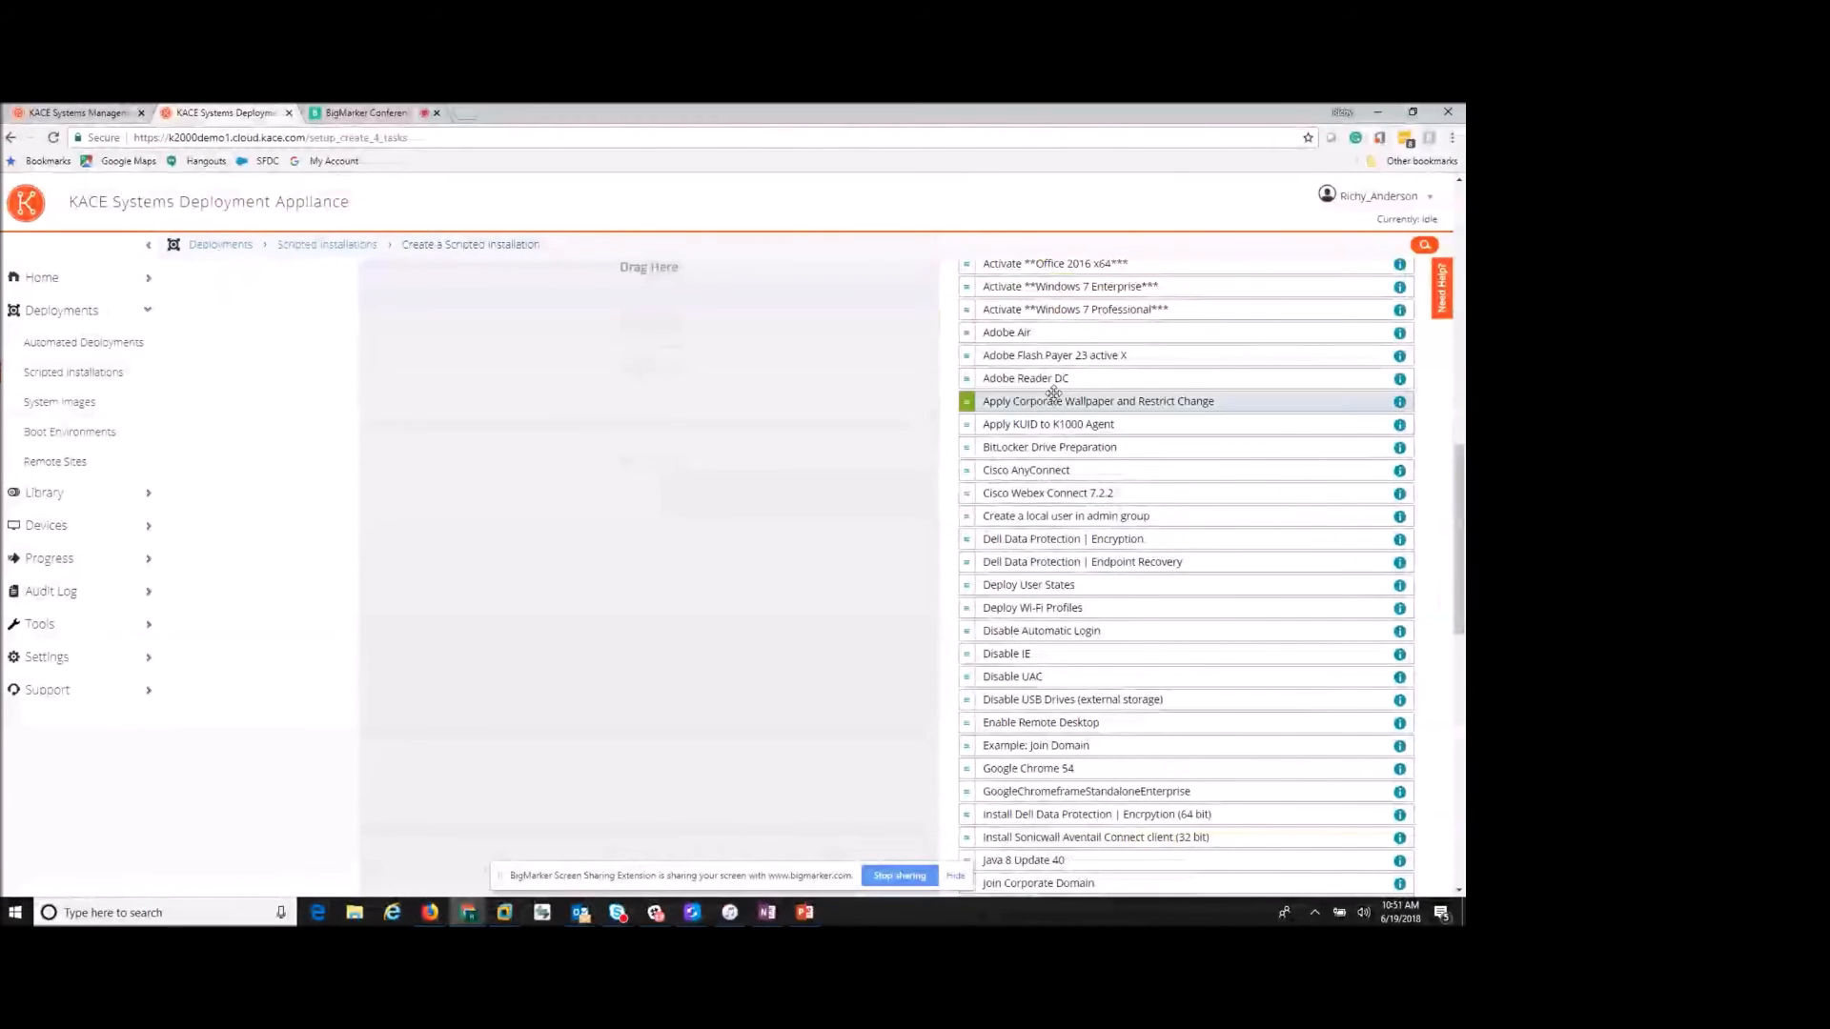
pyautogui.moveTo(1053, 378); pyautogui.dragTo(564, 386)
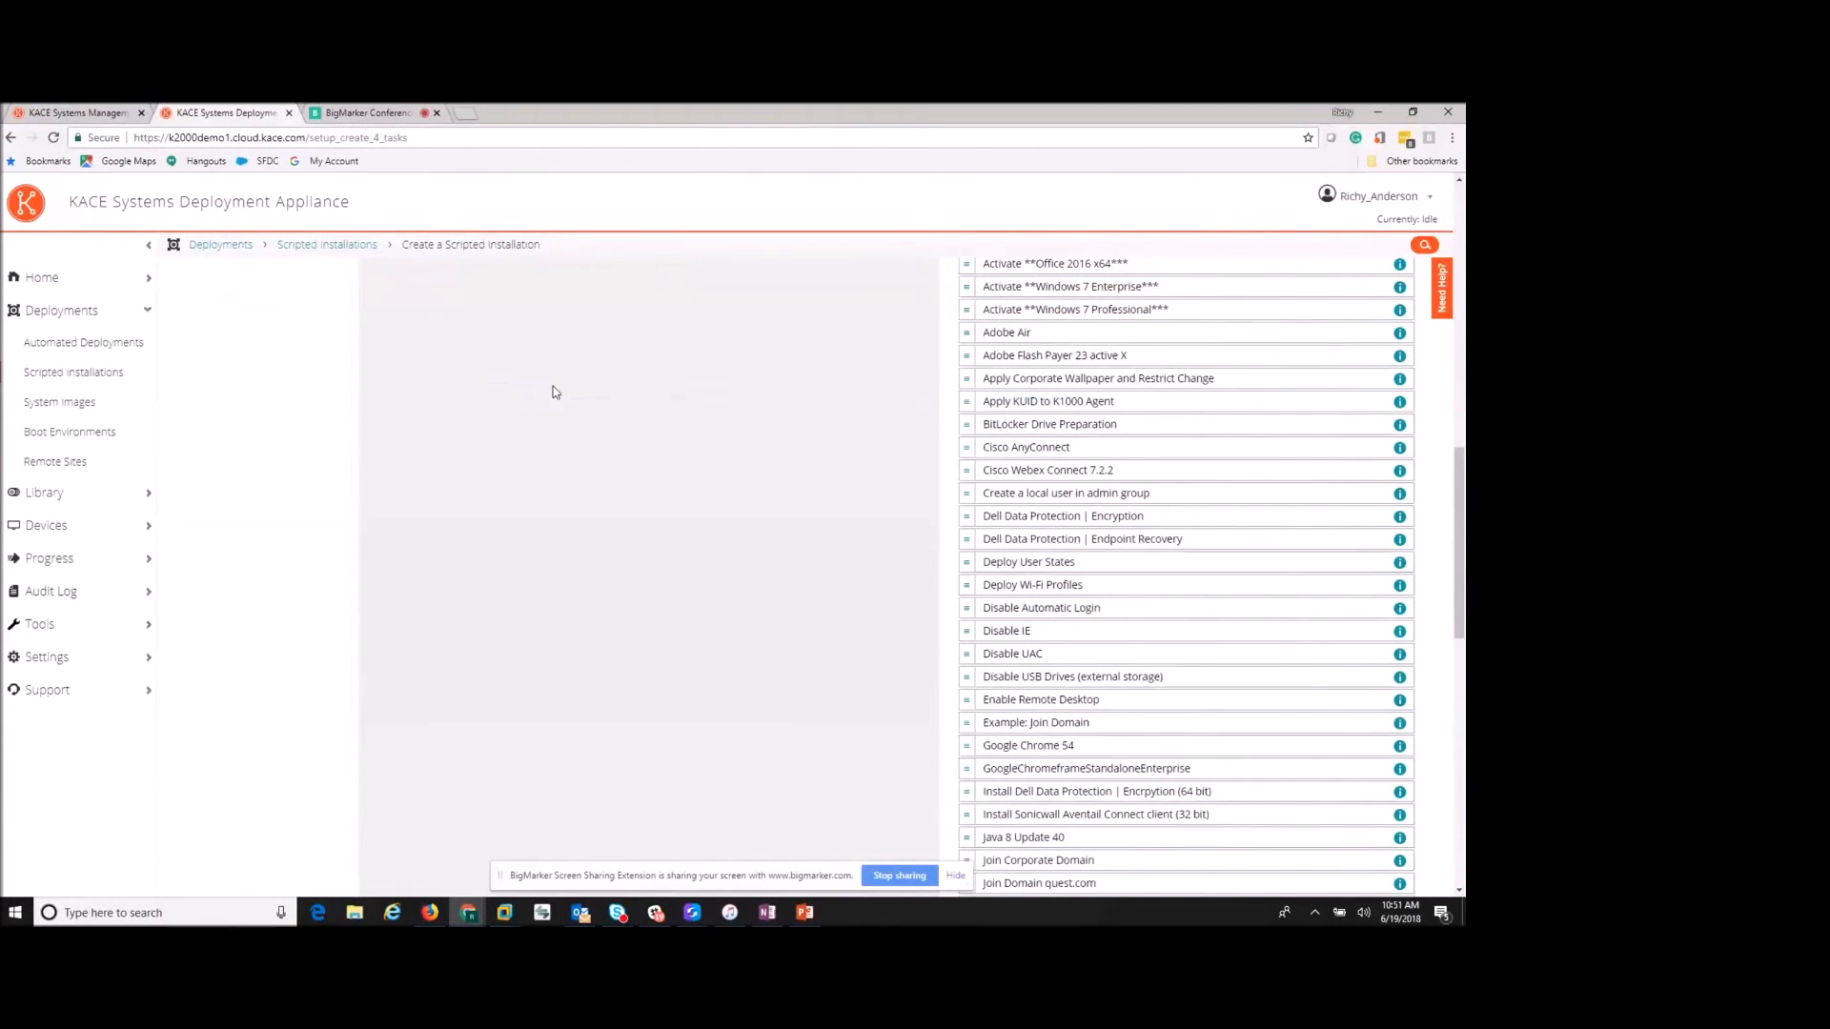
# - Add Join Domain quest.com and Office 2016 to the post-installation tasks
pyautogui.scroll(-1, 1069, 712)
pyautogui.scroll(-1, 1069, 713)
pyautogui.moveTo(1033, 730); pyautogui.dragTo(633, 508)
pyautogui.scroll(-2, 1156, 609)
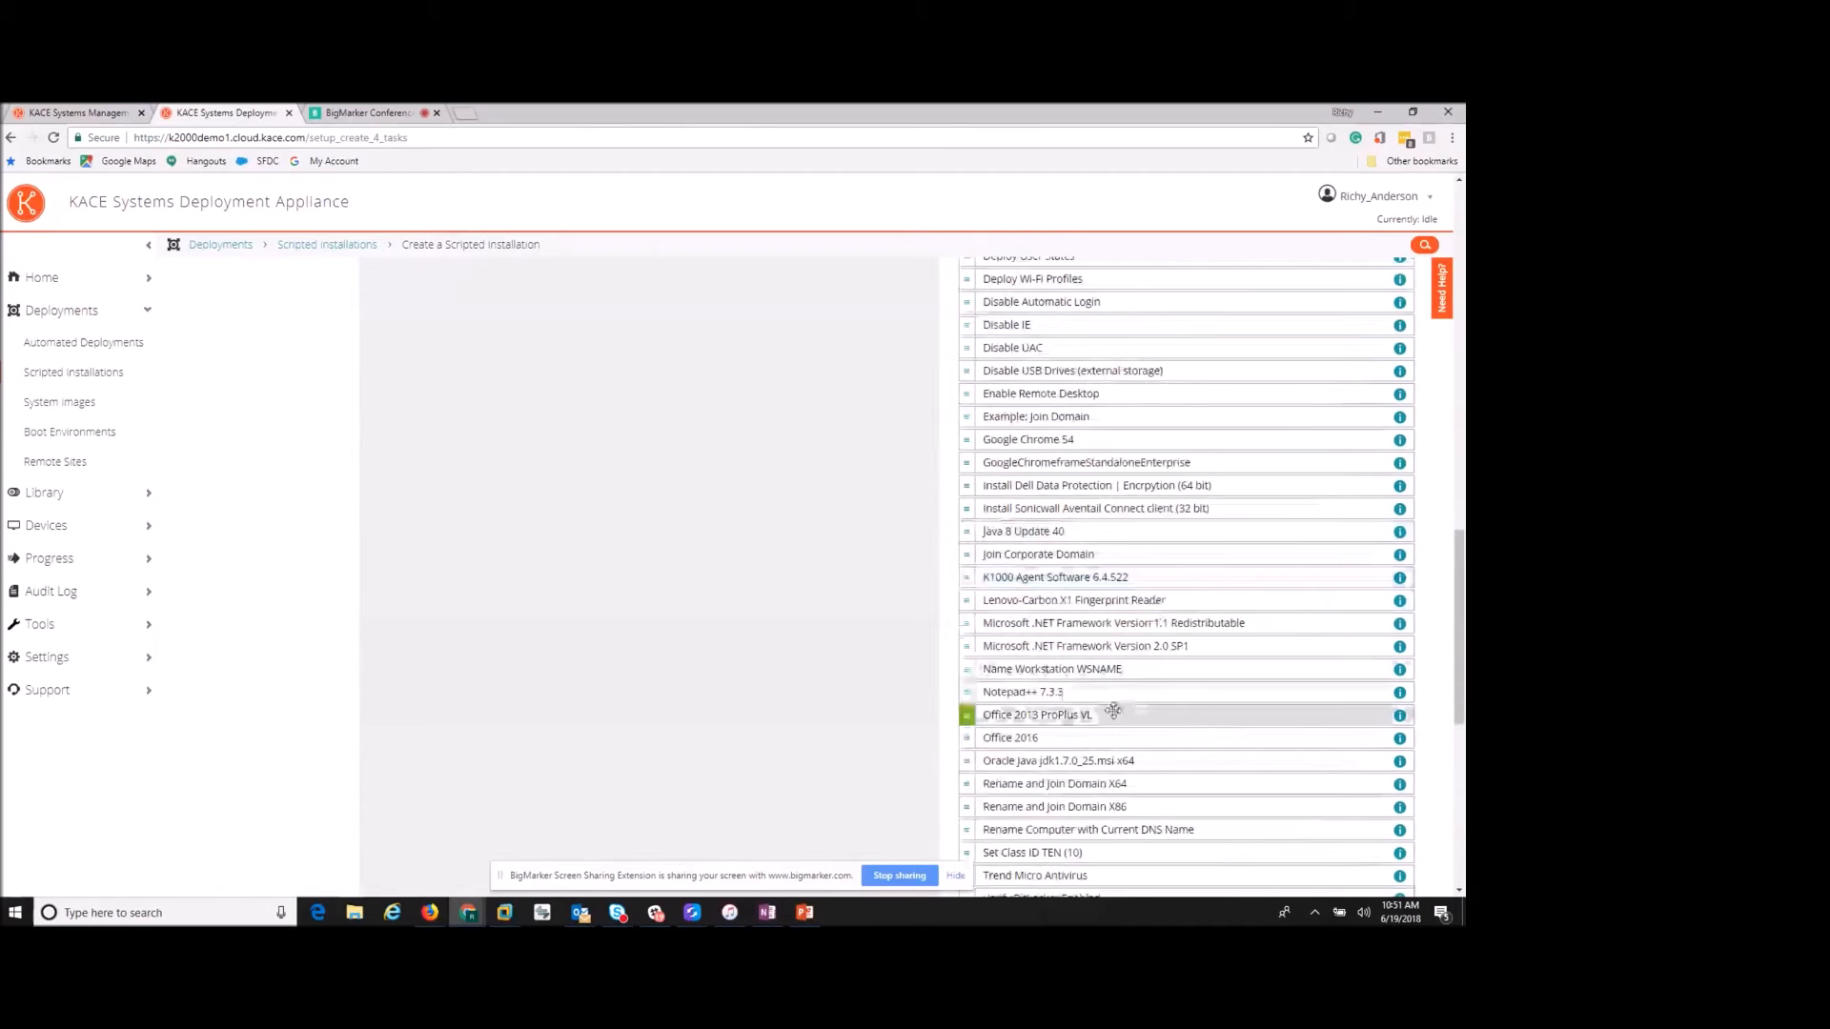
pyautogui.moveTo(1042, 739); pyautogui.dragTo(583, 500)
pyautogui.scroll(5, 667, 526)
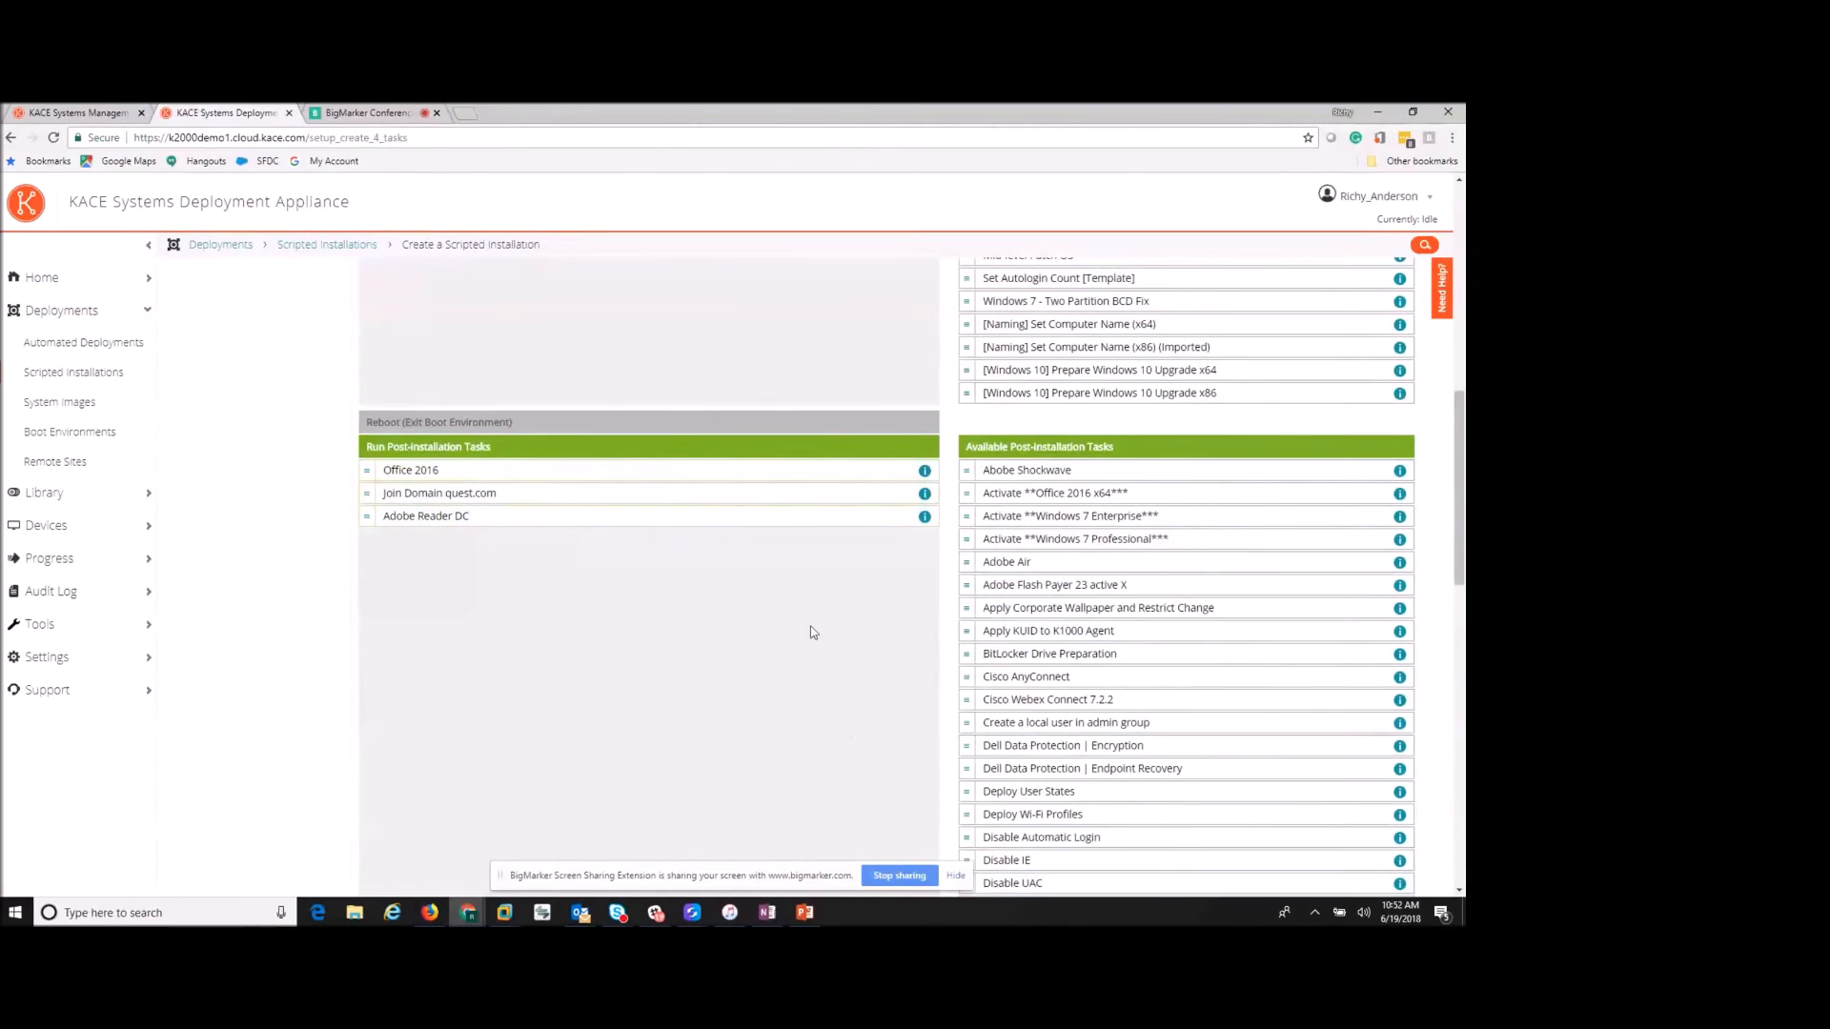
pyautogui.scroll(-15, 810, 627)
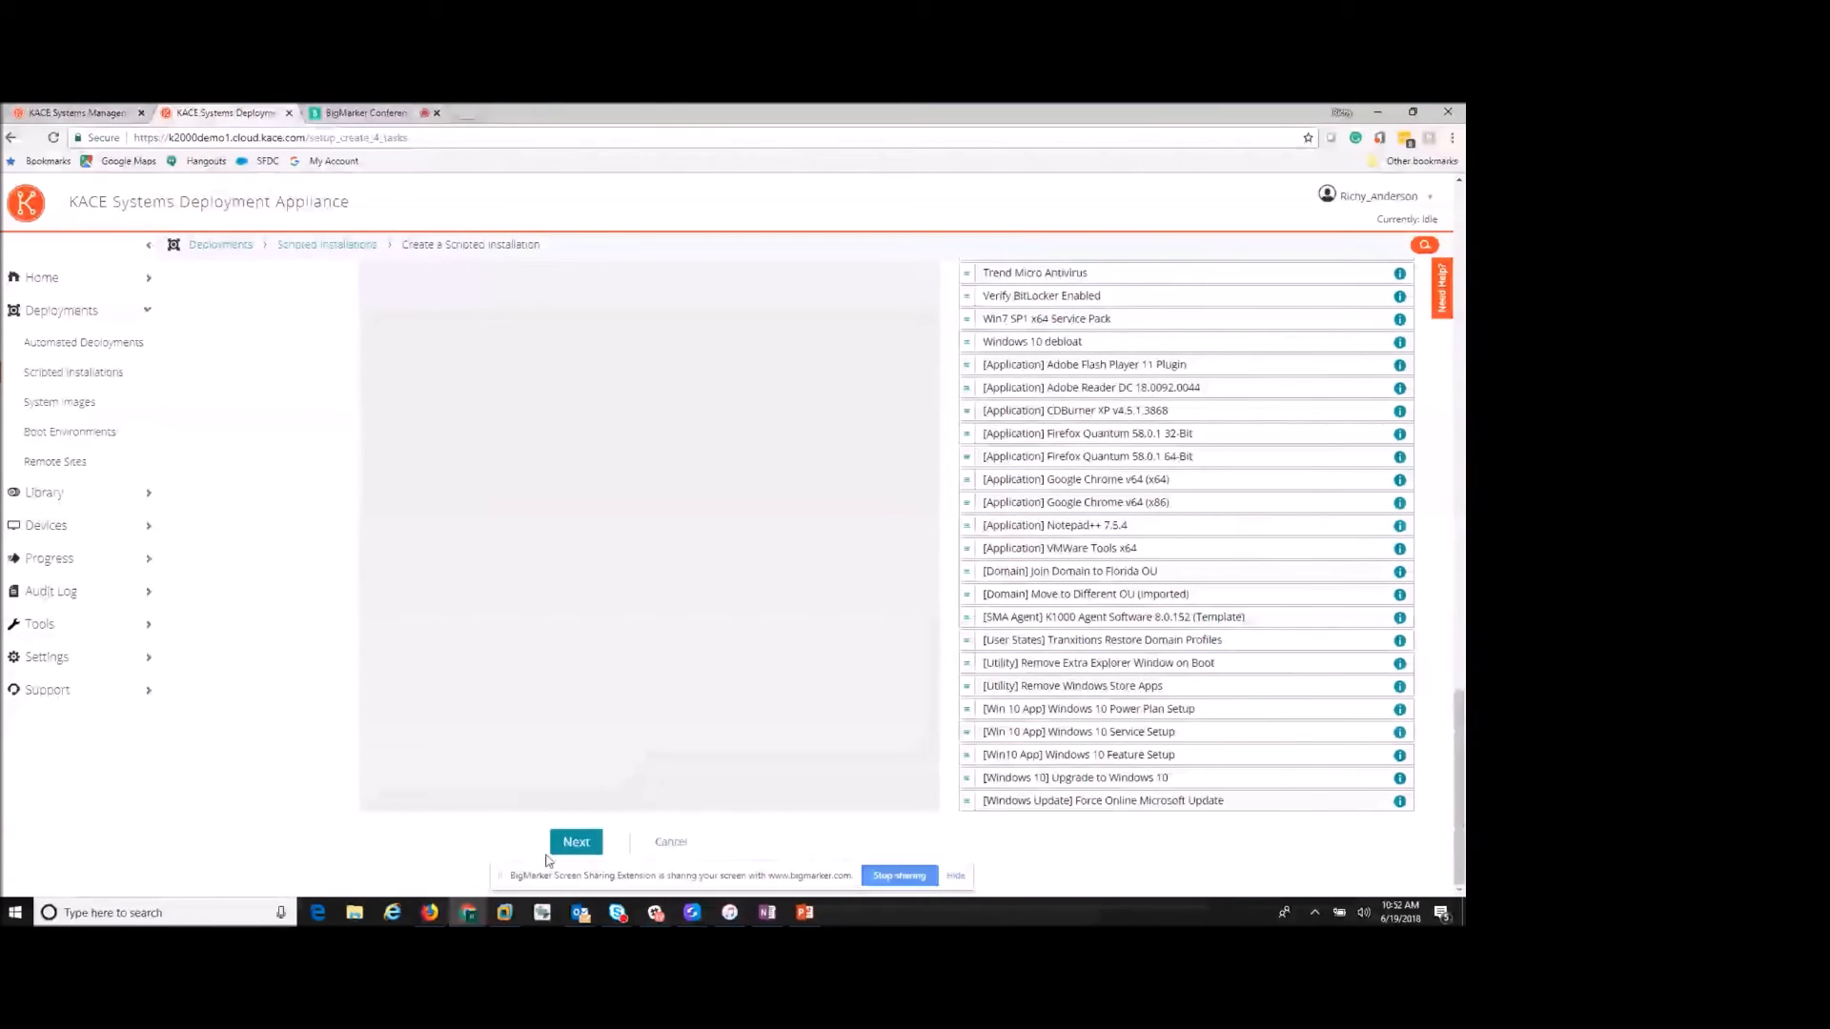
# - Create the June 19 scripted installation, finish, and return to the Scripted Installations list
pyautogui.click(576, 841)
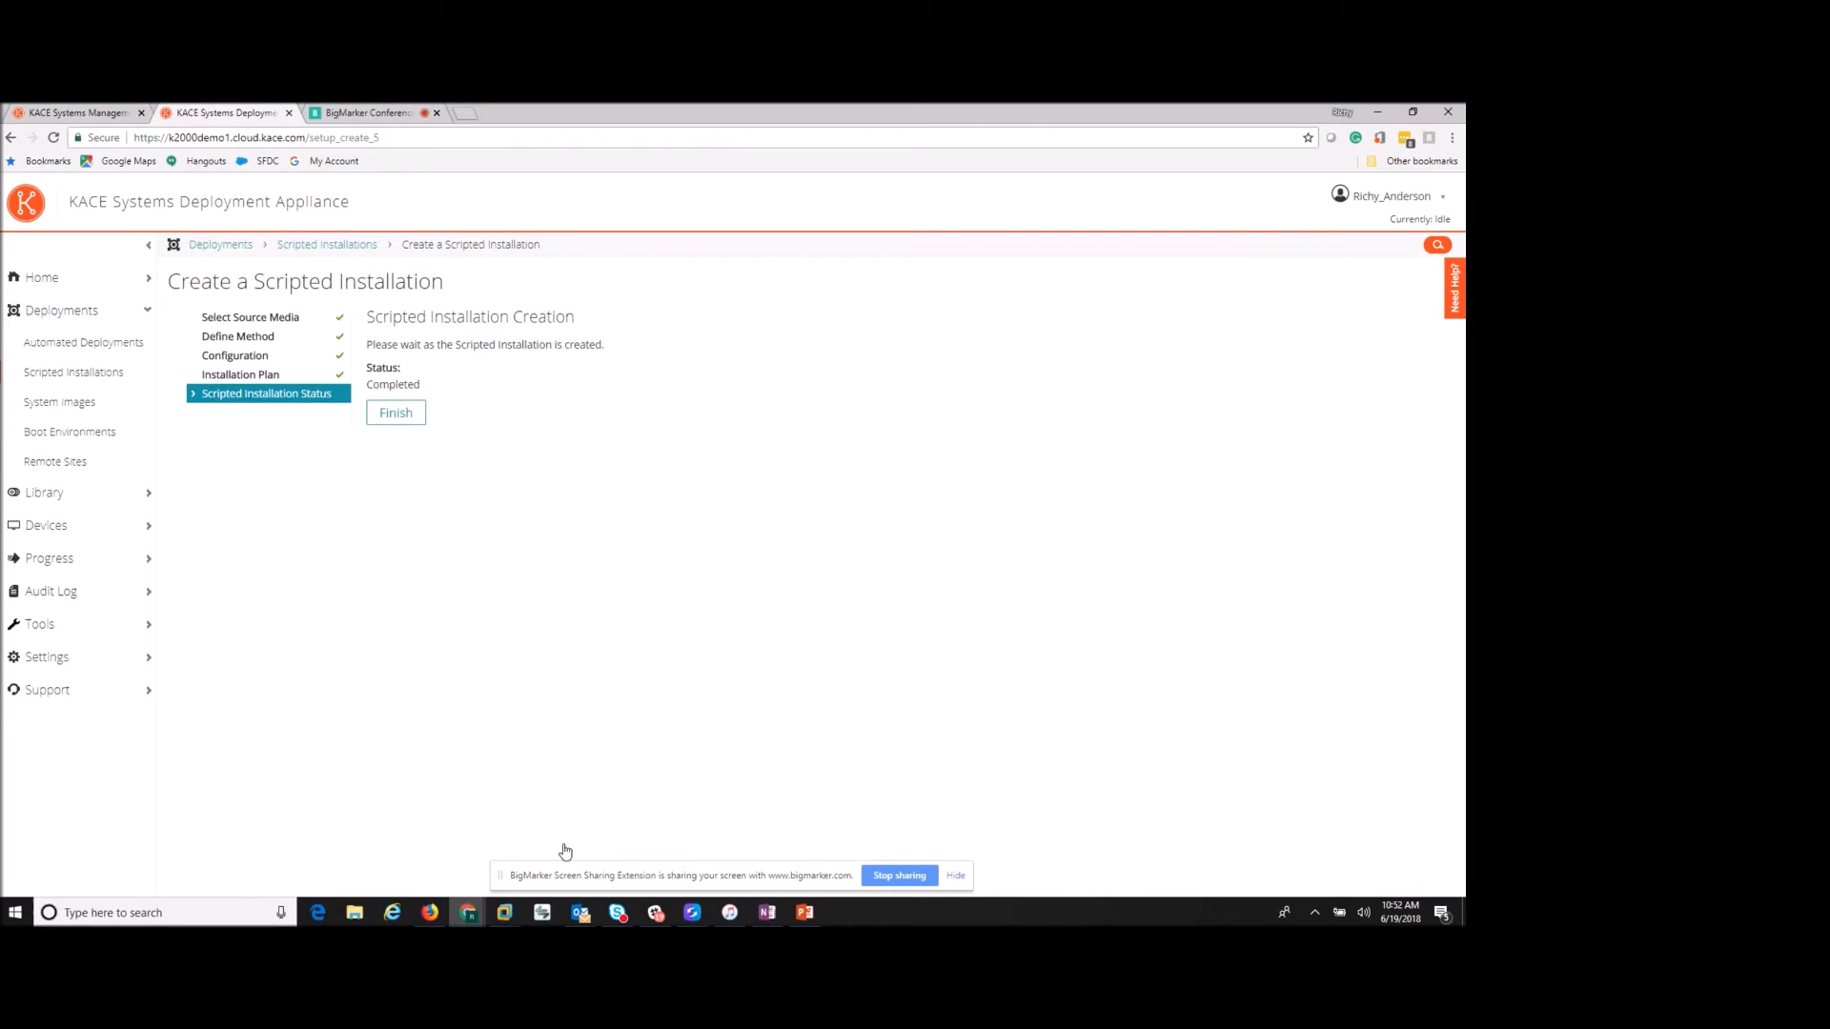
pyautogui.click(392, 419)
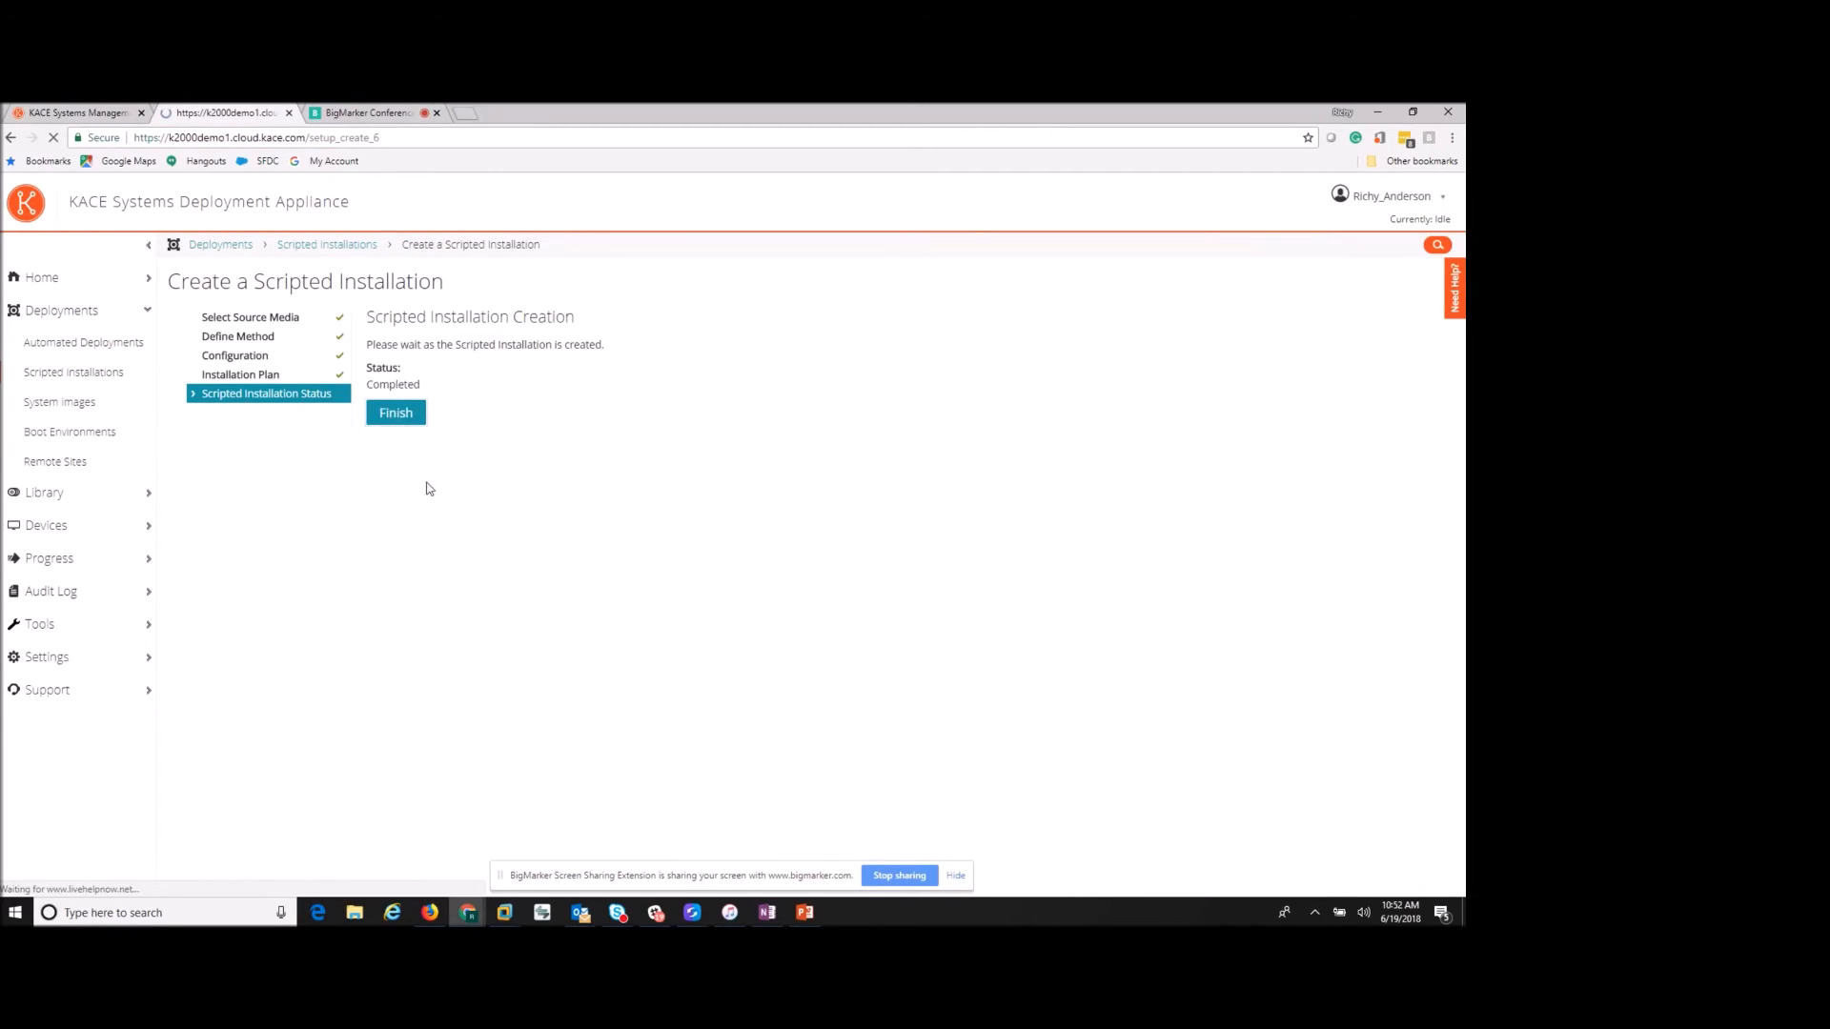
pyautogui.click(91, 381)
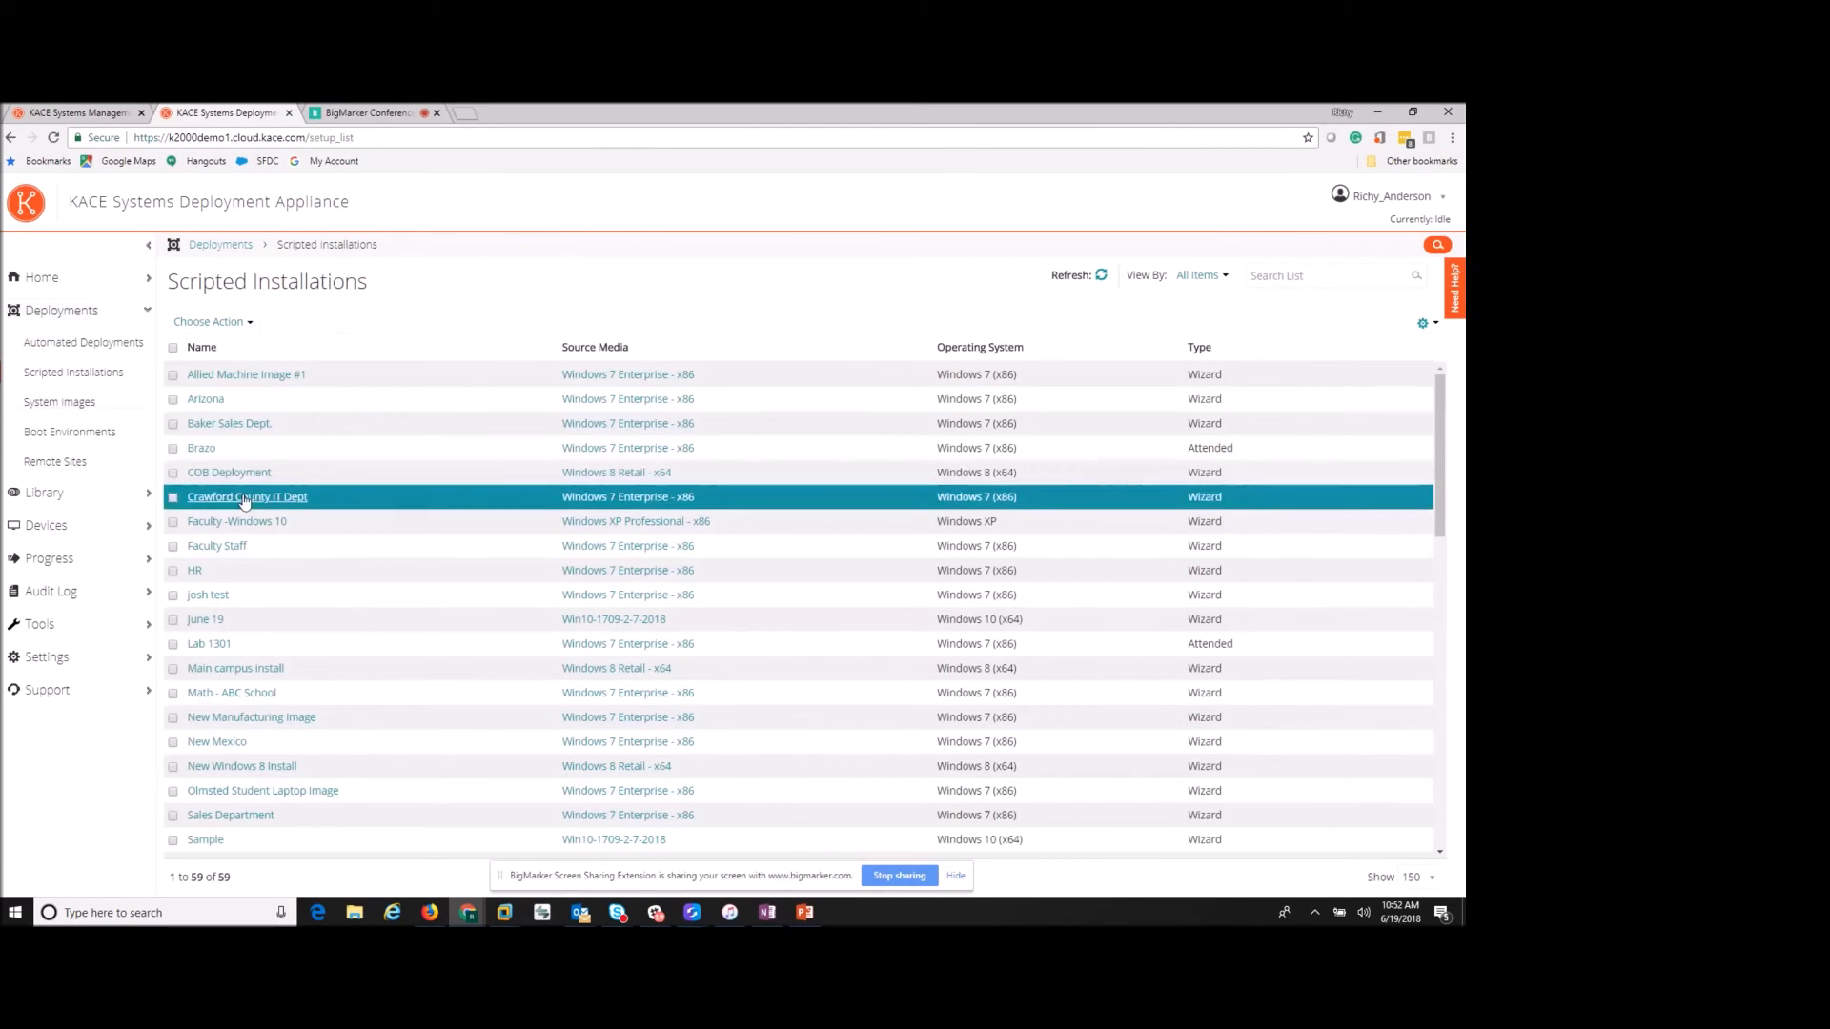
# - Open June 19's details and duplicate it as 'Copy of June 19'
pyautogui.click(205, 621)
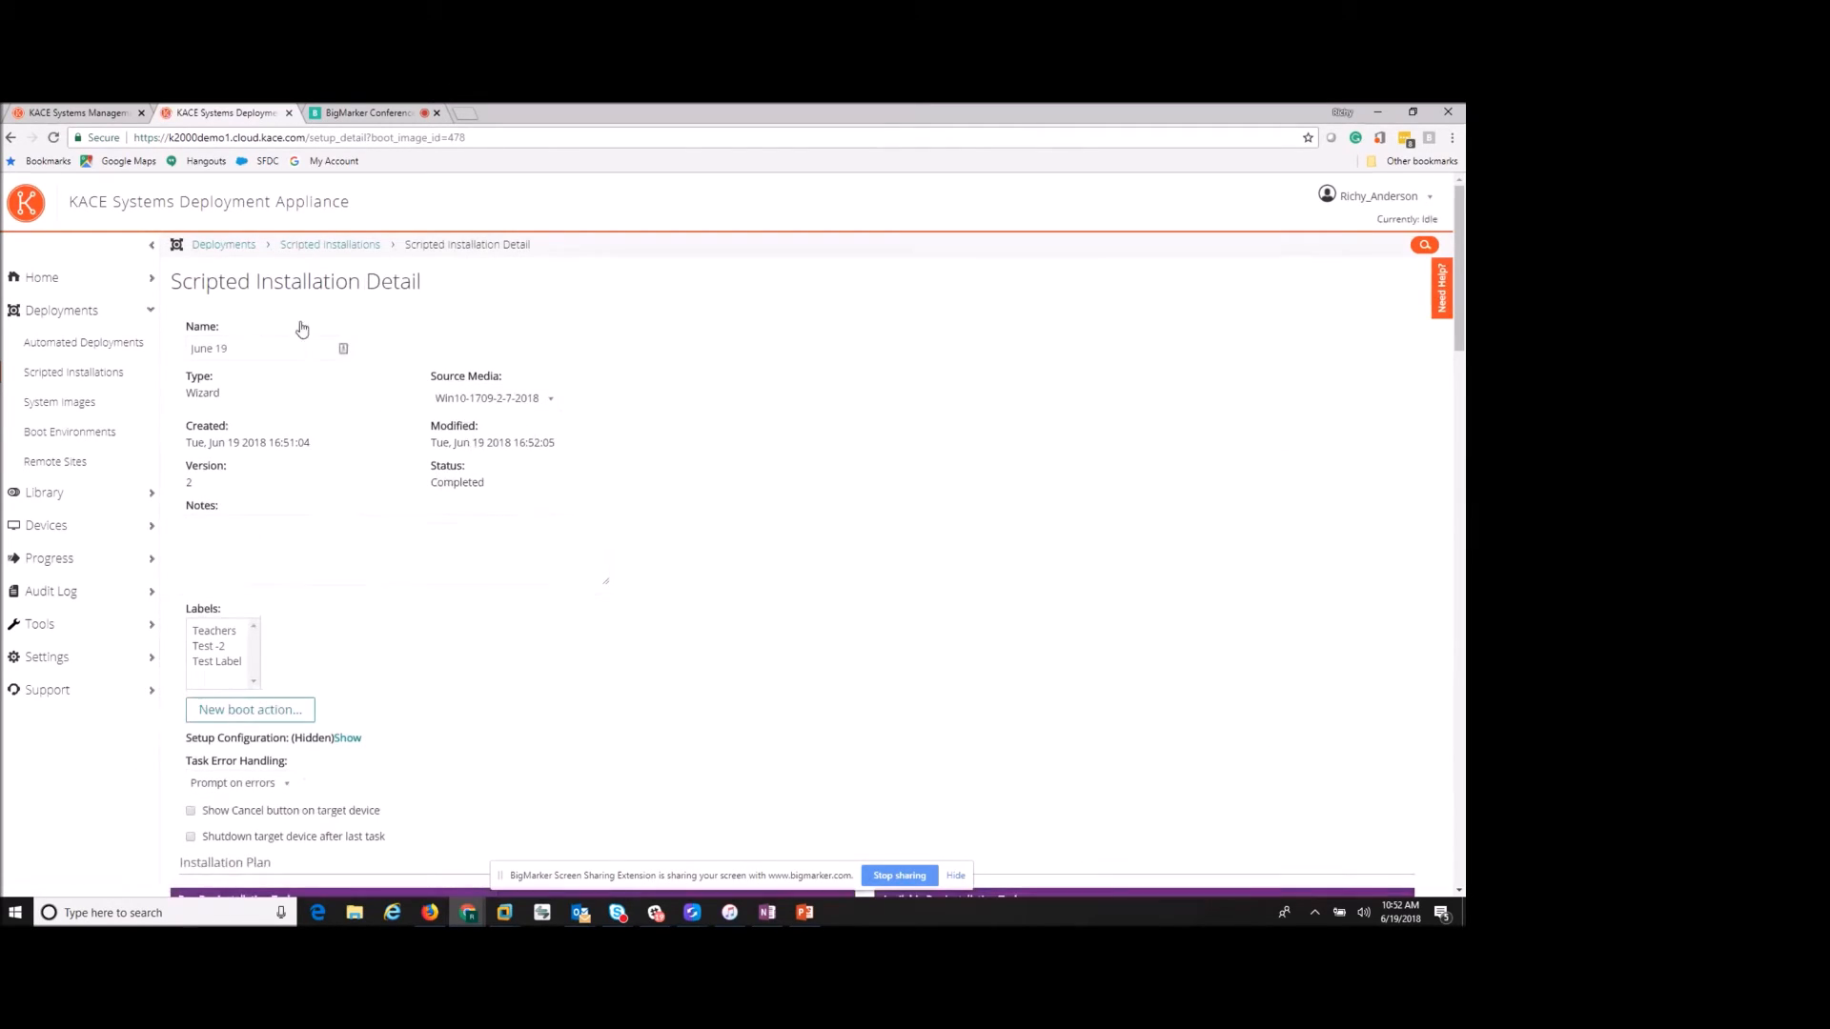
pyautogui.scroll(-10, 535, 727)
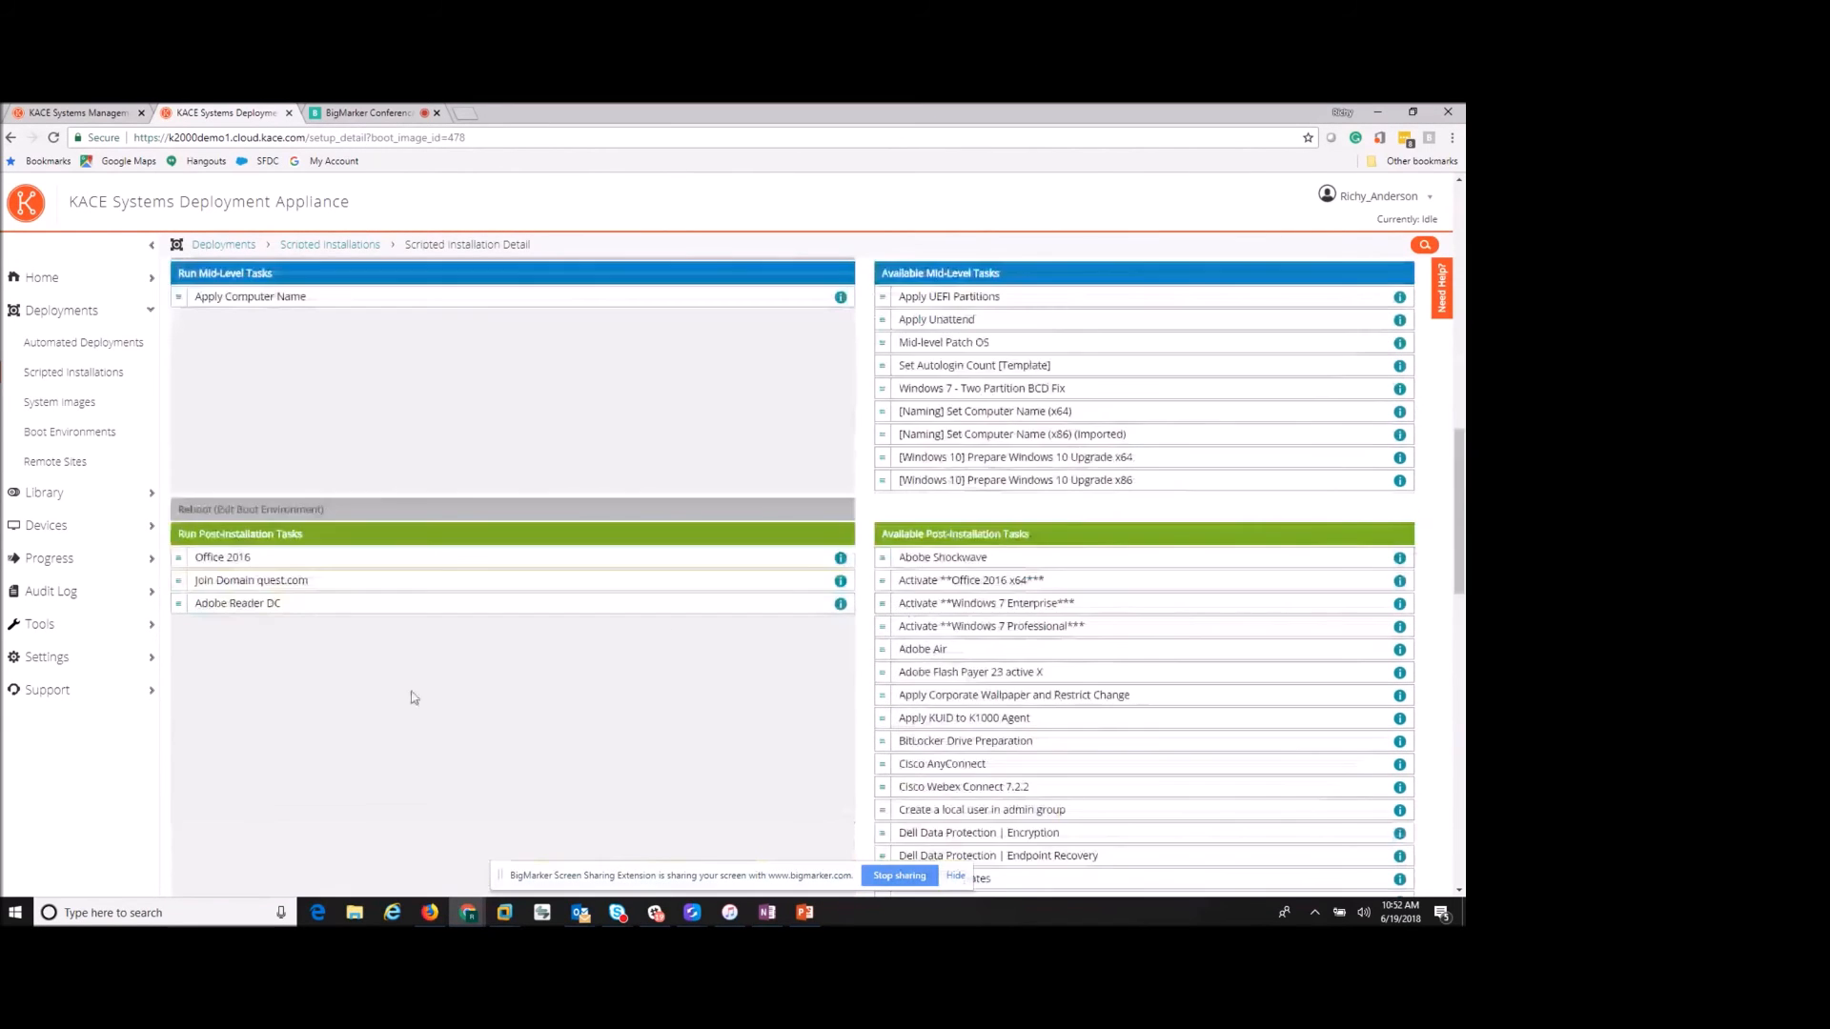
pyautogui.scroll(-5, 367, 690)
pyautogui.click(277, 828)
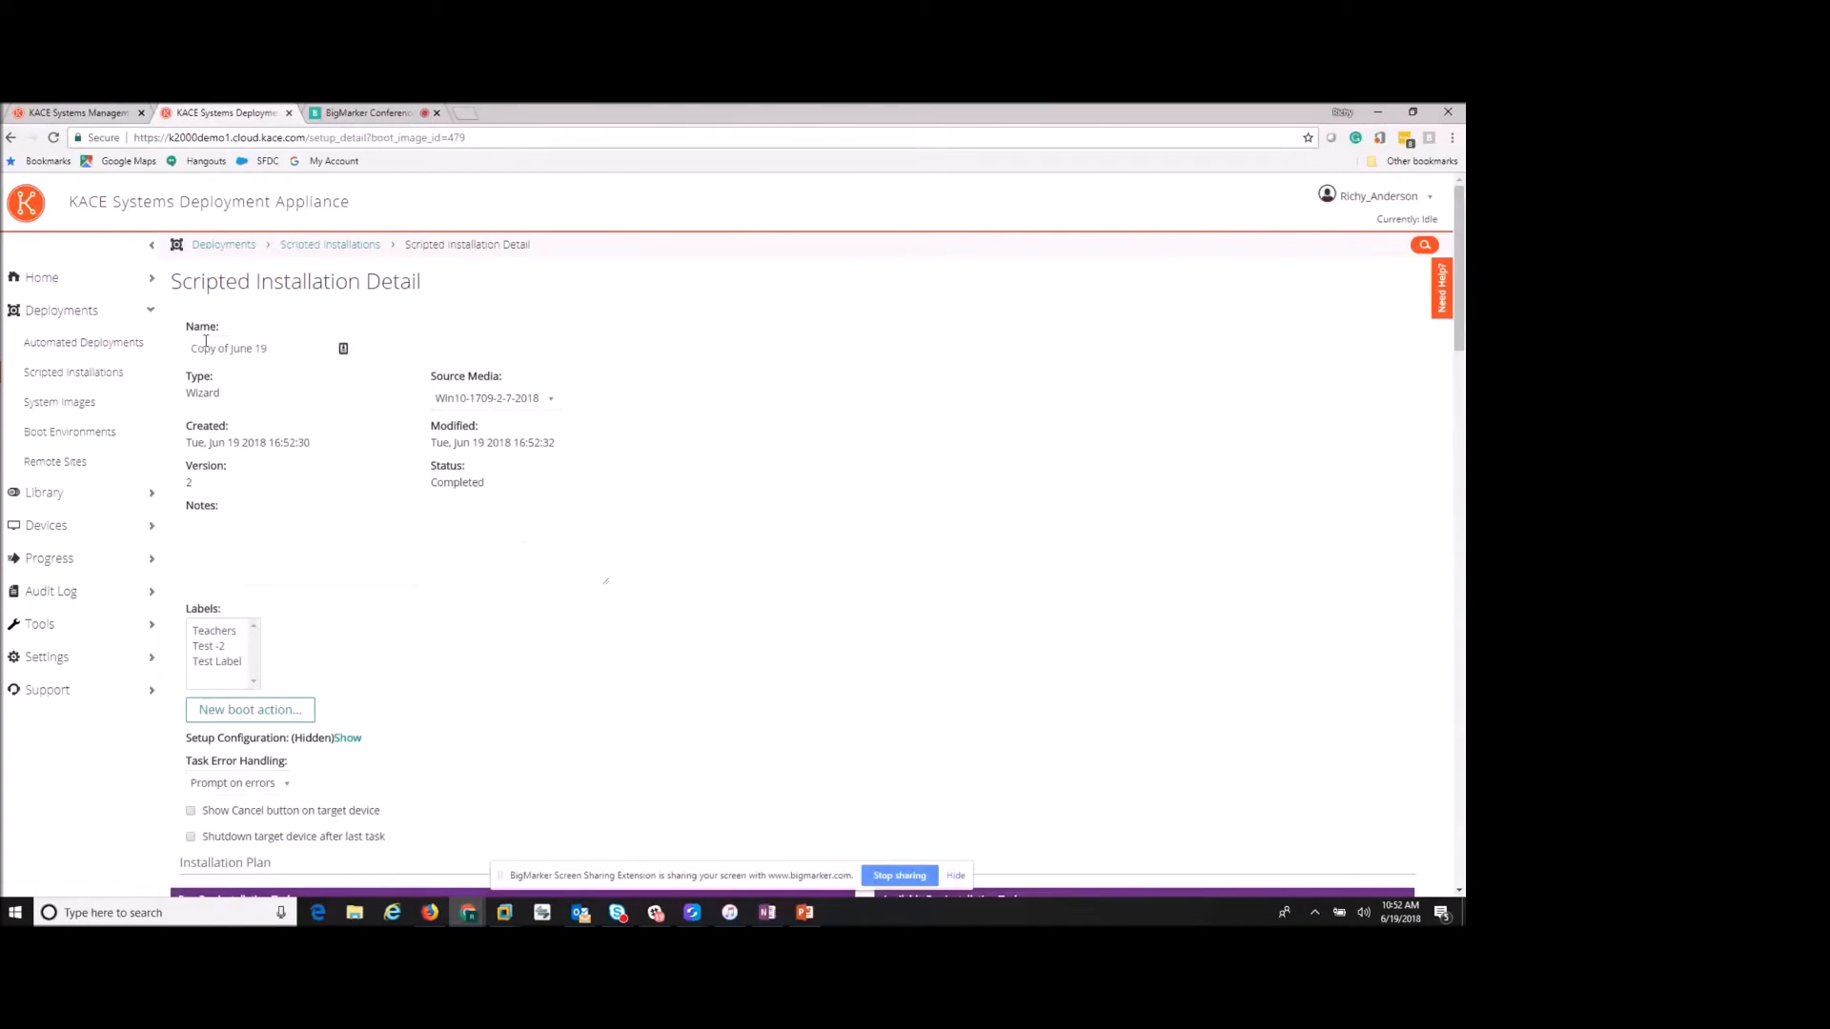
# - Change the duplicate's name from 'Copy of June 19' to 'June 19 -Payroll'
pyautogui.moveTo(230, 349); pyautogui.dragTo(149, 351)
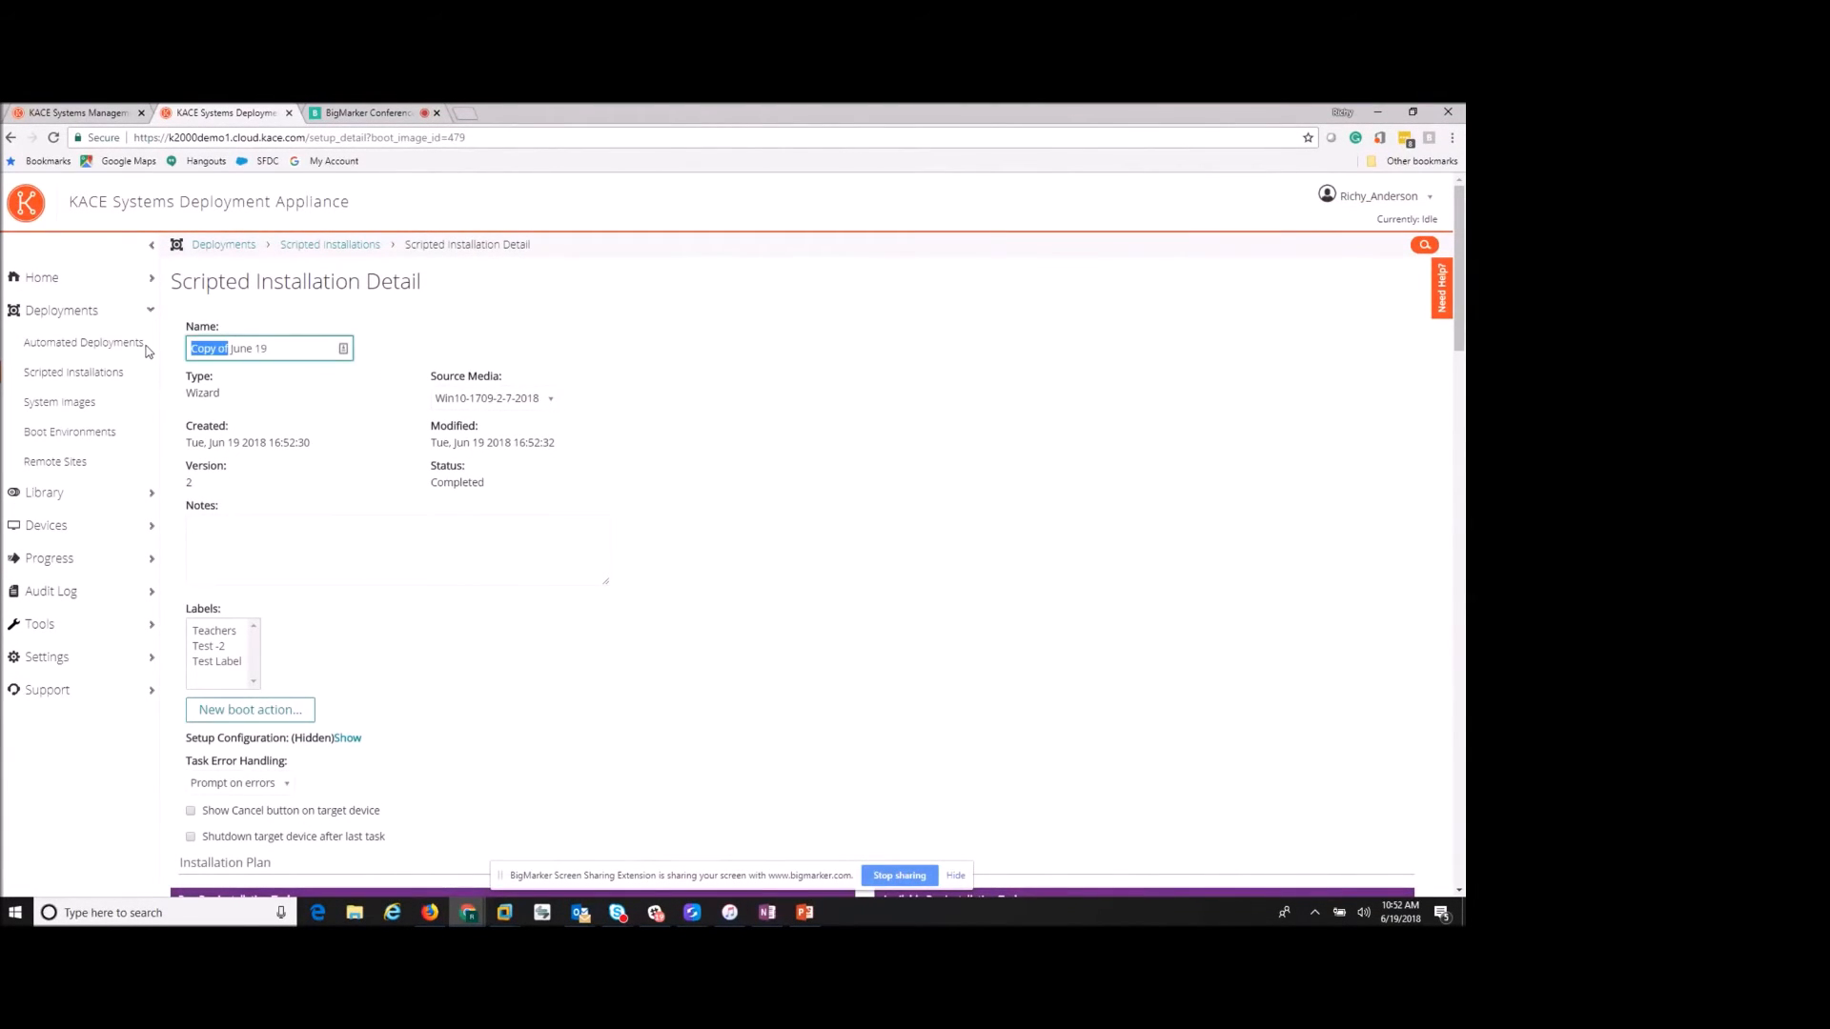
pyautogui.press('BackSpace')
pyautogui.click(273, 348)
pyautogui.write('-Payroll')
# - Add Notepad++ 7.3.3 and Google Chrome v64 (x64) to the installation plan
pyautogui.scroll(-6, 353, 391)
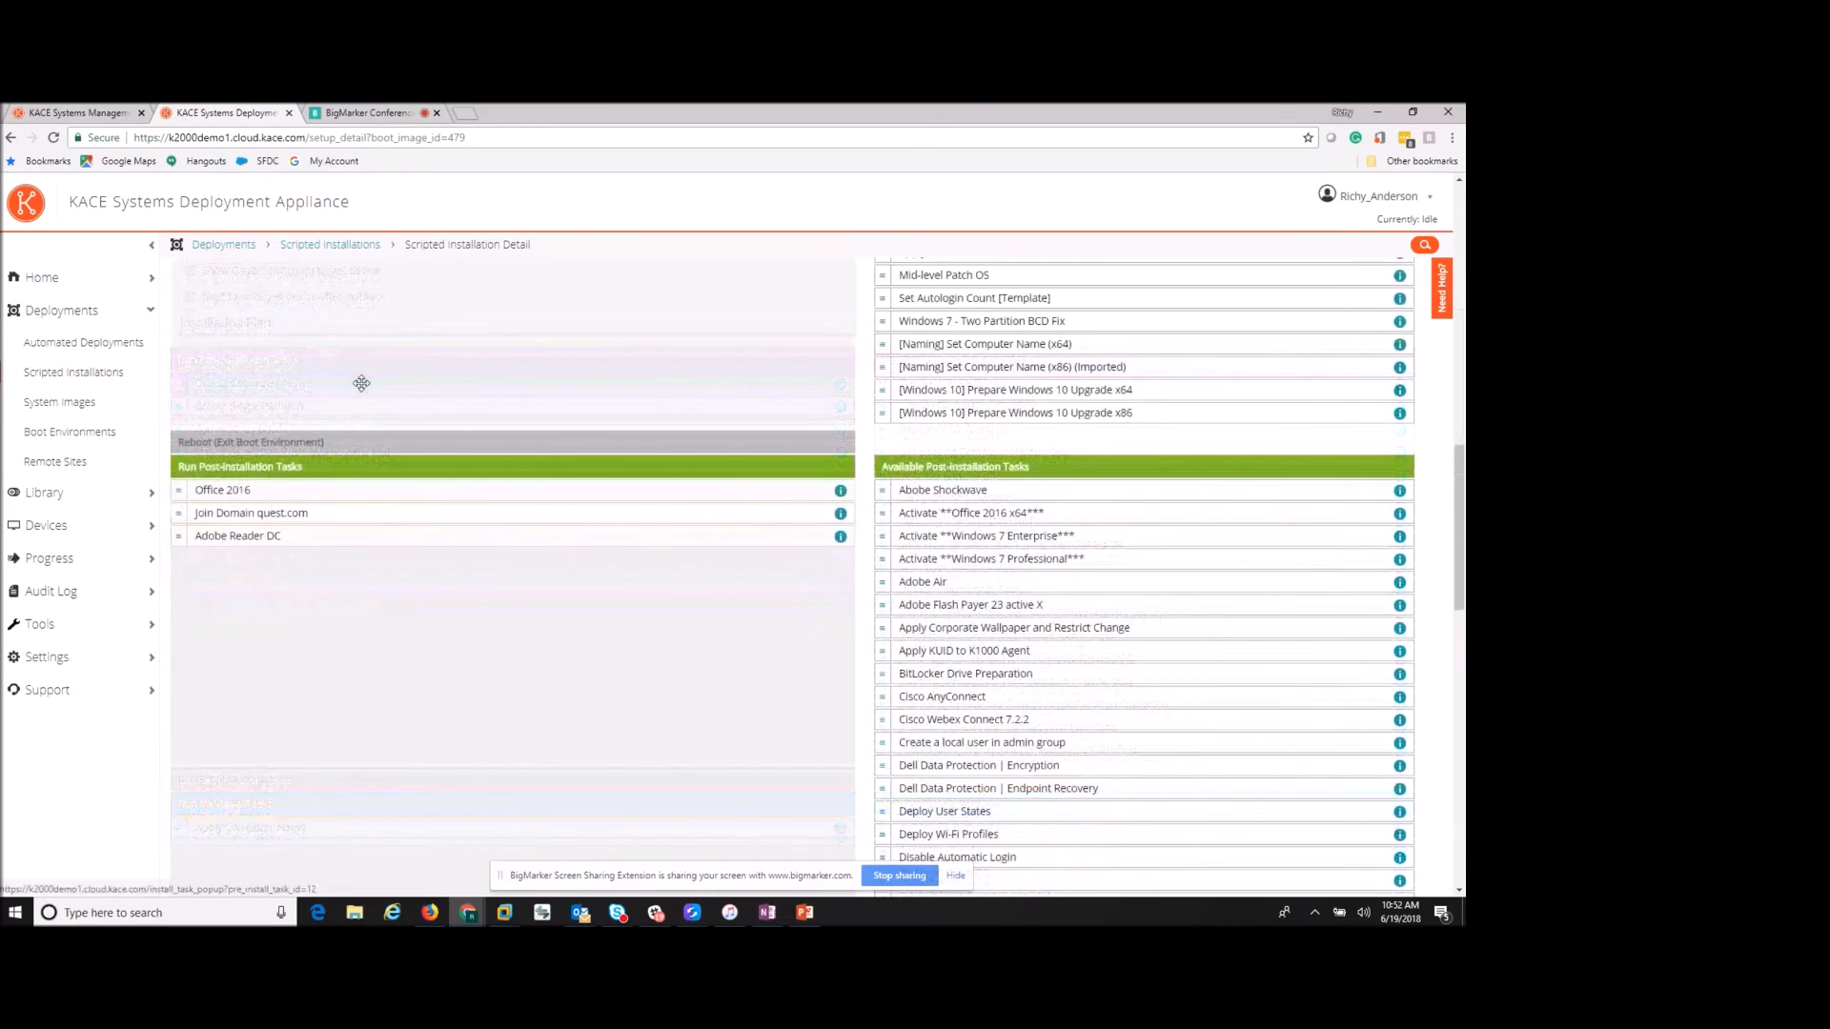
pyautogui.scroll(-5, 546, 411)
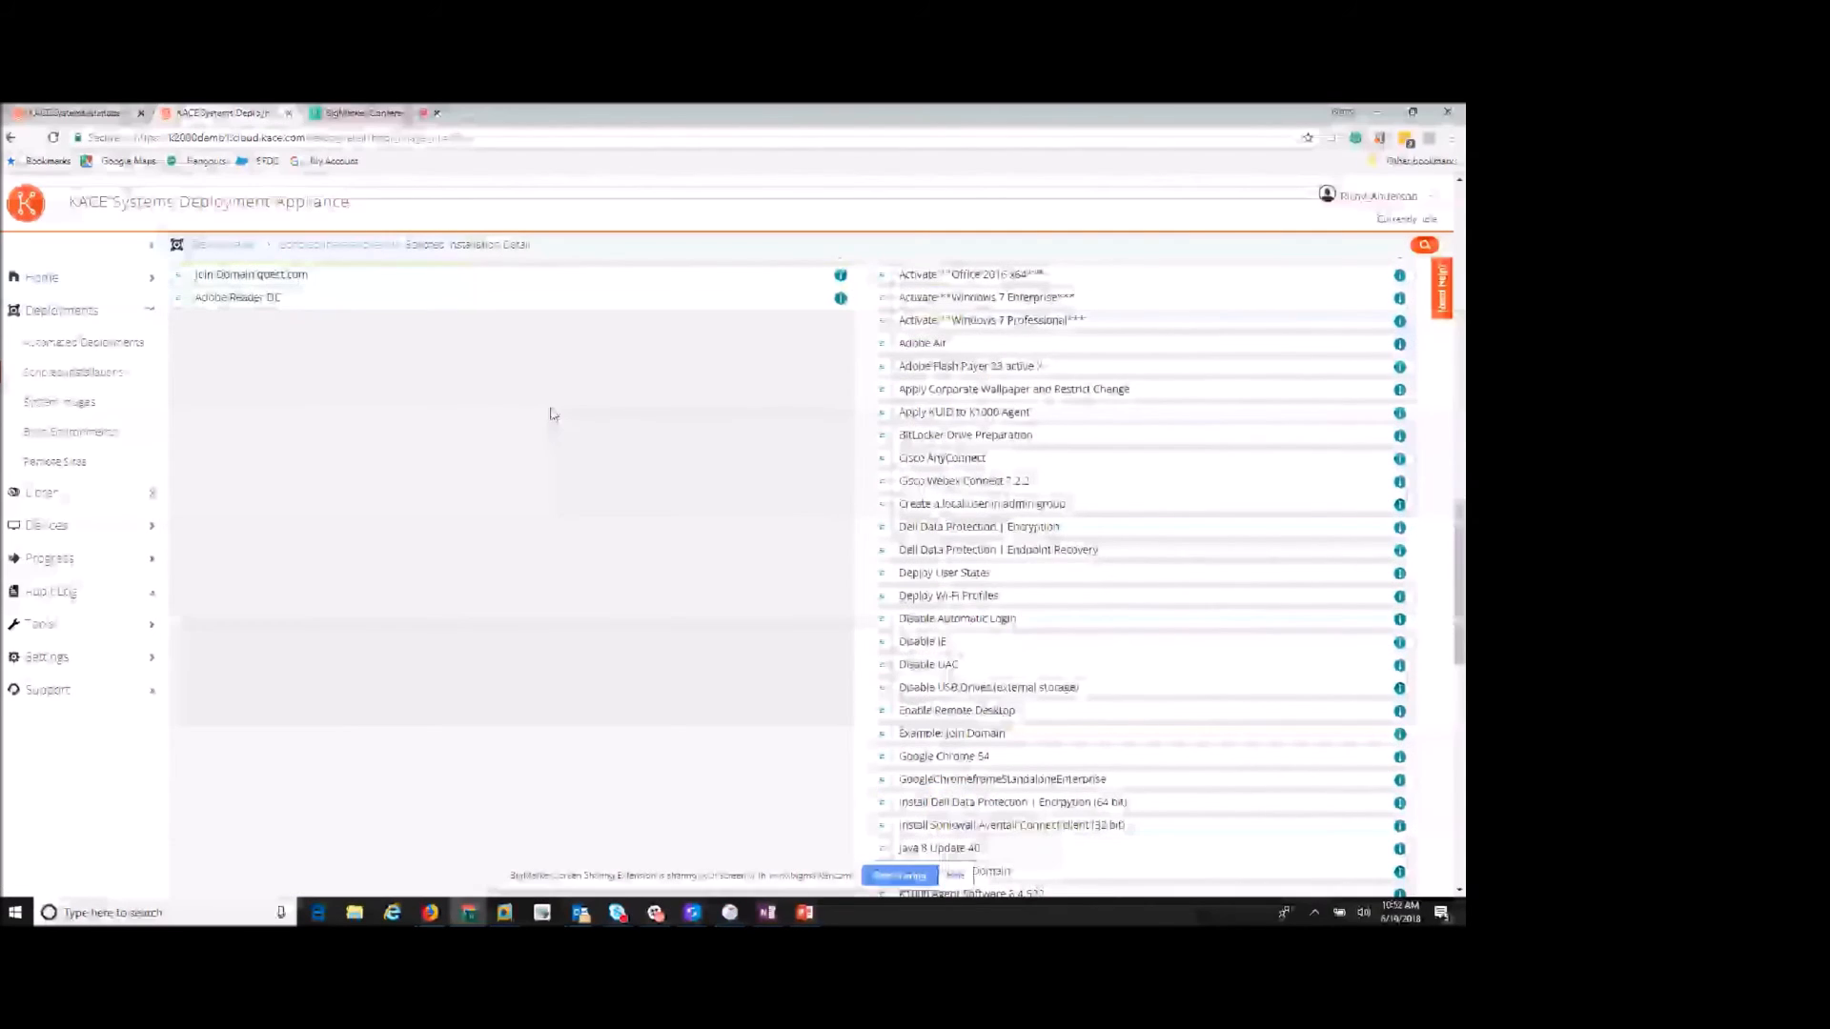
pyautogui.scroll(-2, 669, 415)
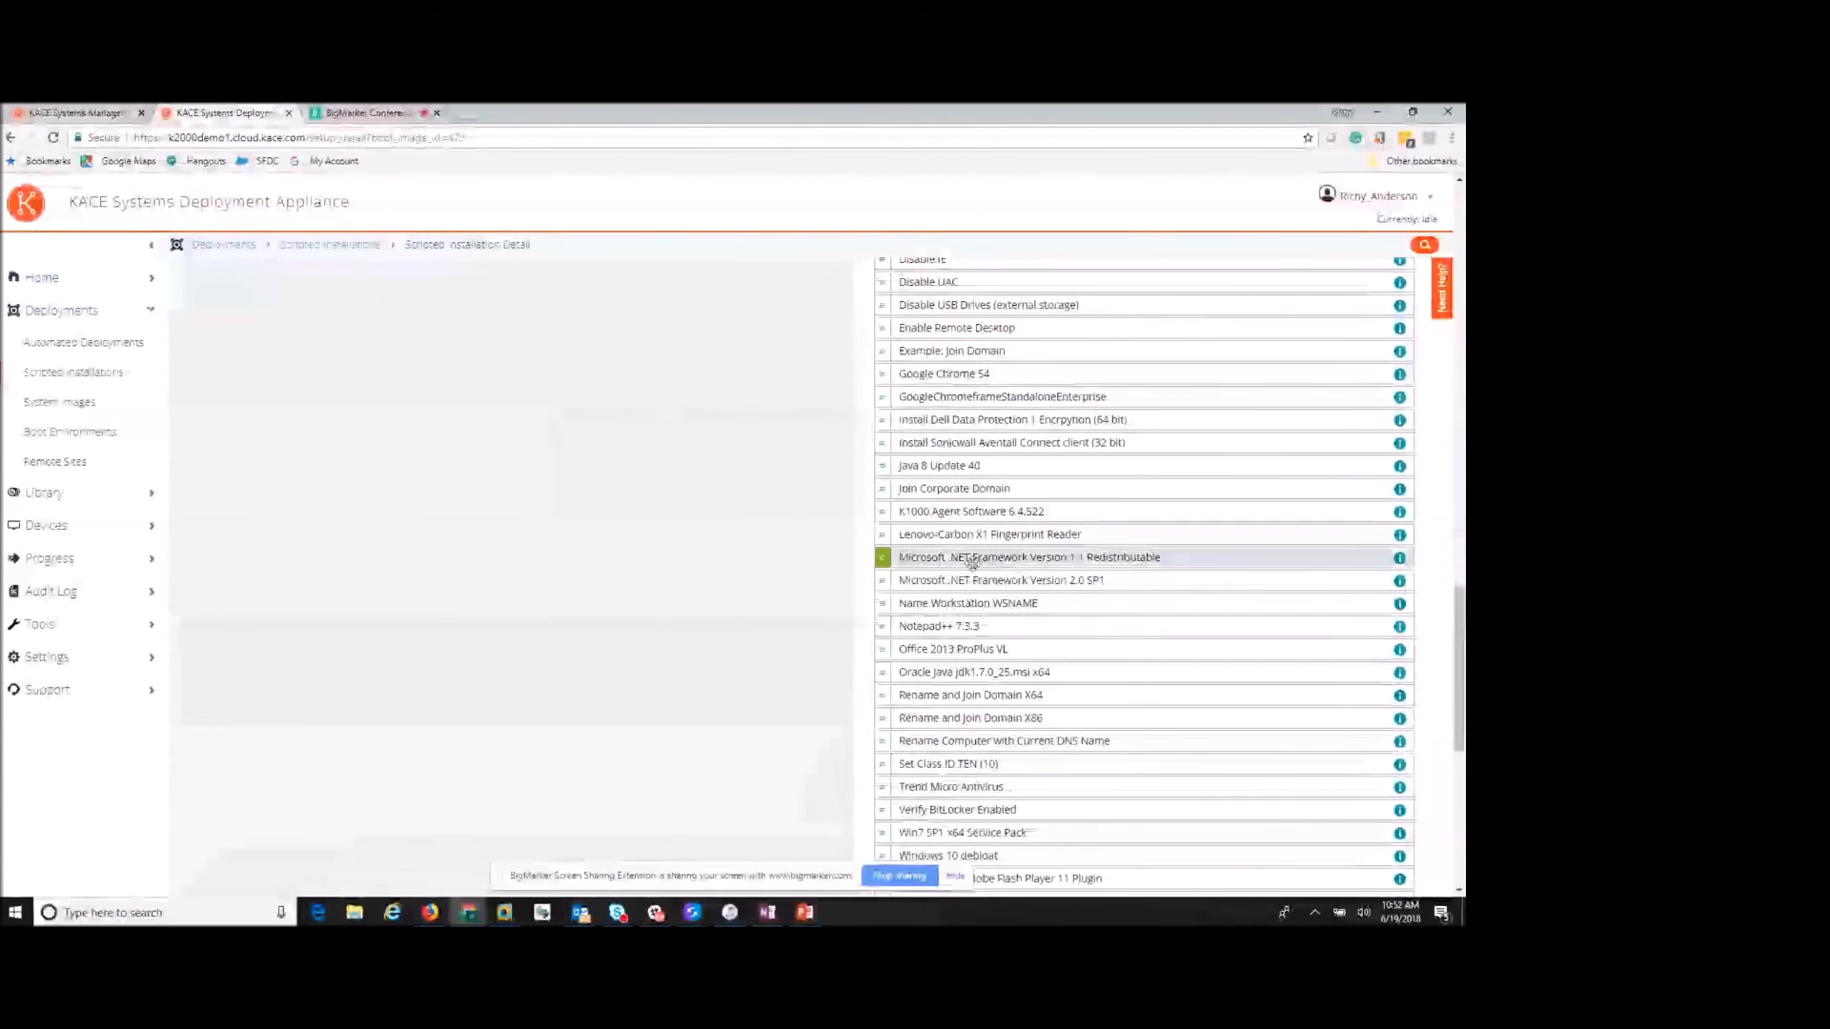
pyautogui.moveTo(953, 629); pyautogui.dragTo(381, 437)
pyautogui.scroll(-3, 996, 567)
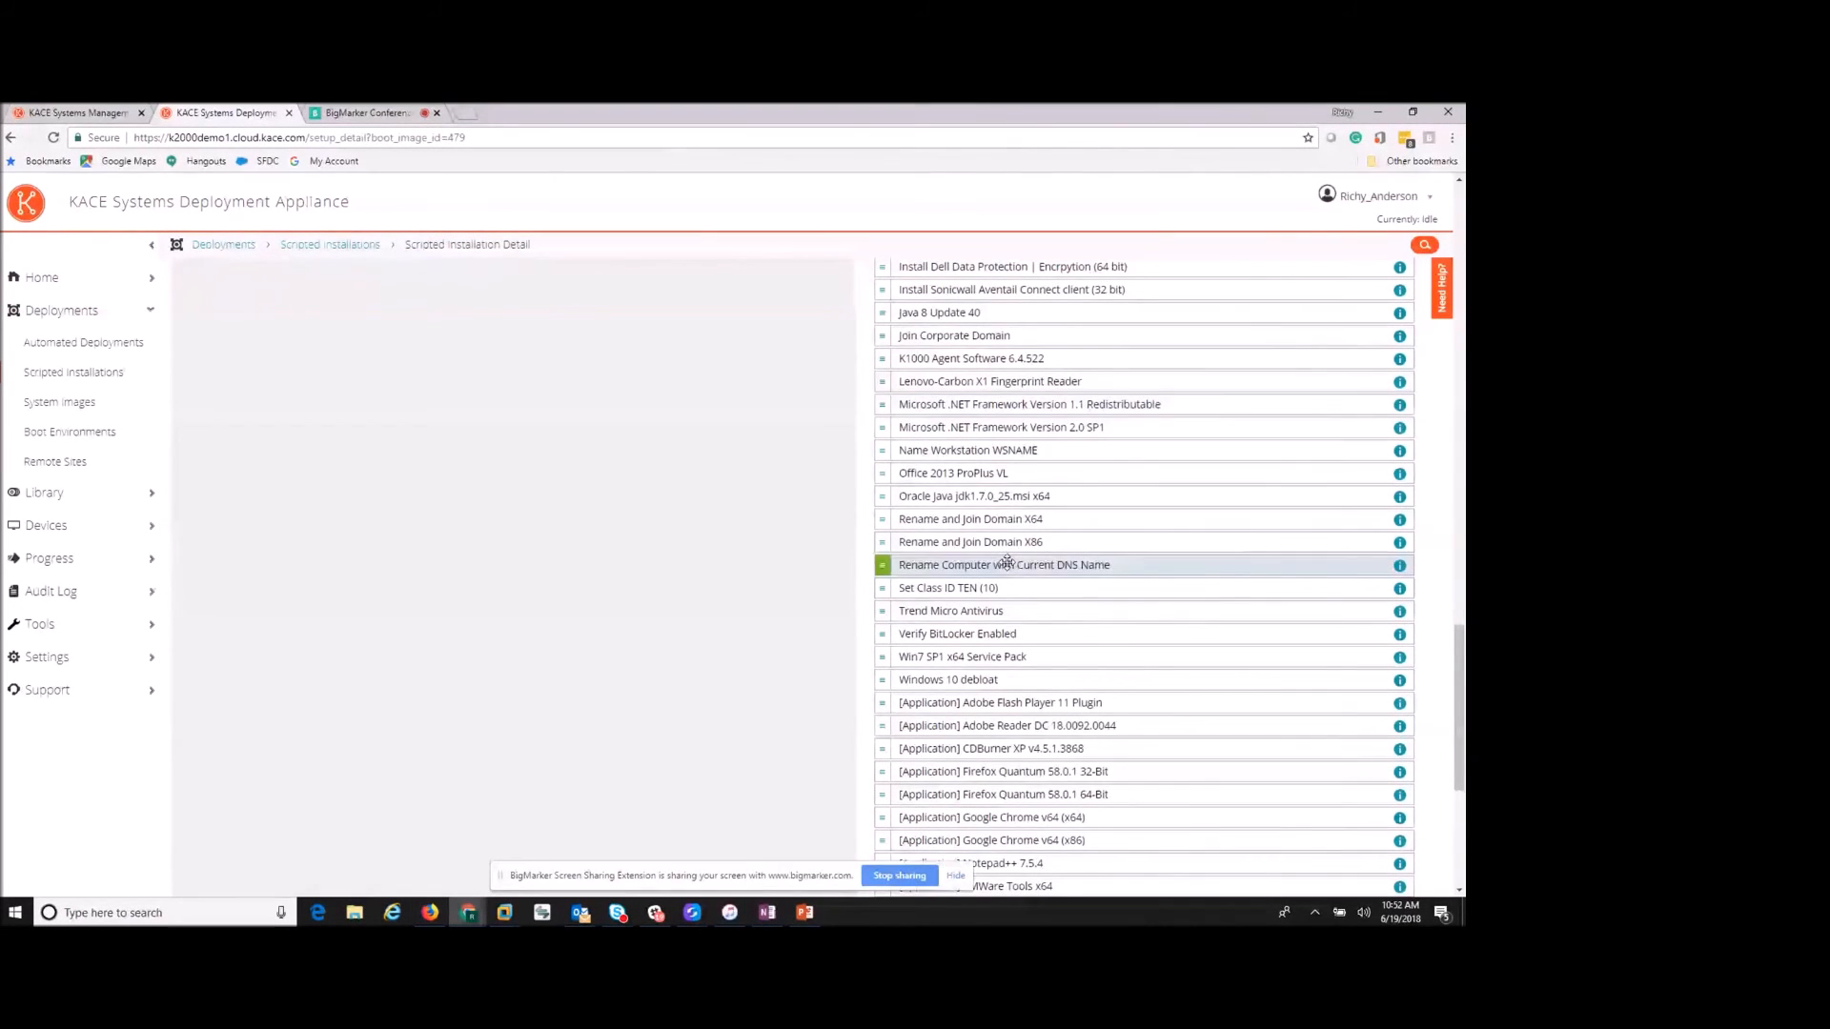
pyautogui.scroll(-1, 1007, 562)
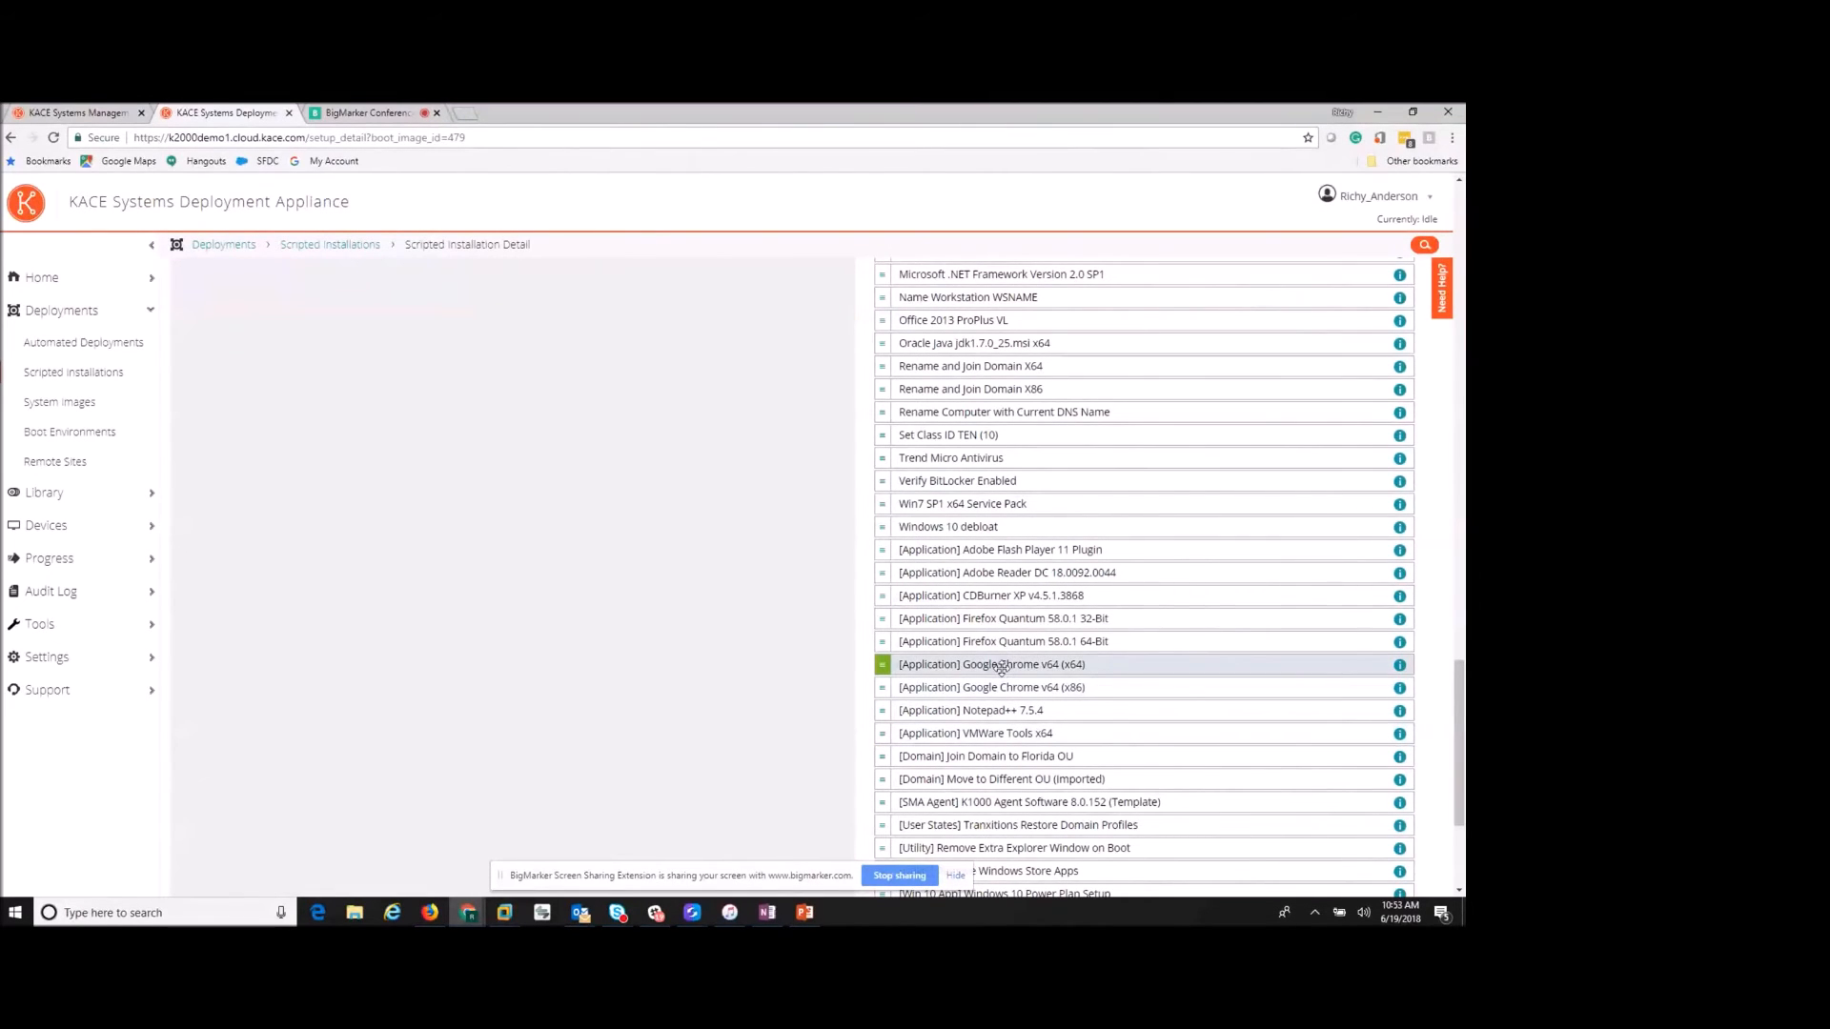
pyautogui.moveTo(1001, 666); pyautogui.dragTo(404, 542)
# - Show the Remote Site Appliances list with one synced appliance at version 5.0.222
pyautogui.scroll(15, 455, 562)
pyautogui.scroll(-1, 460, 559)
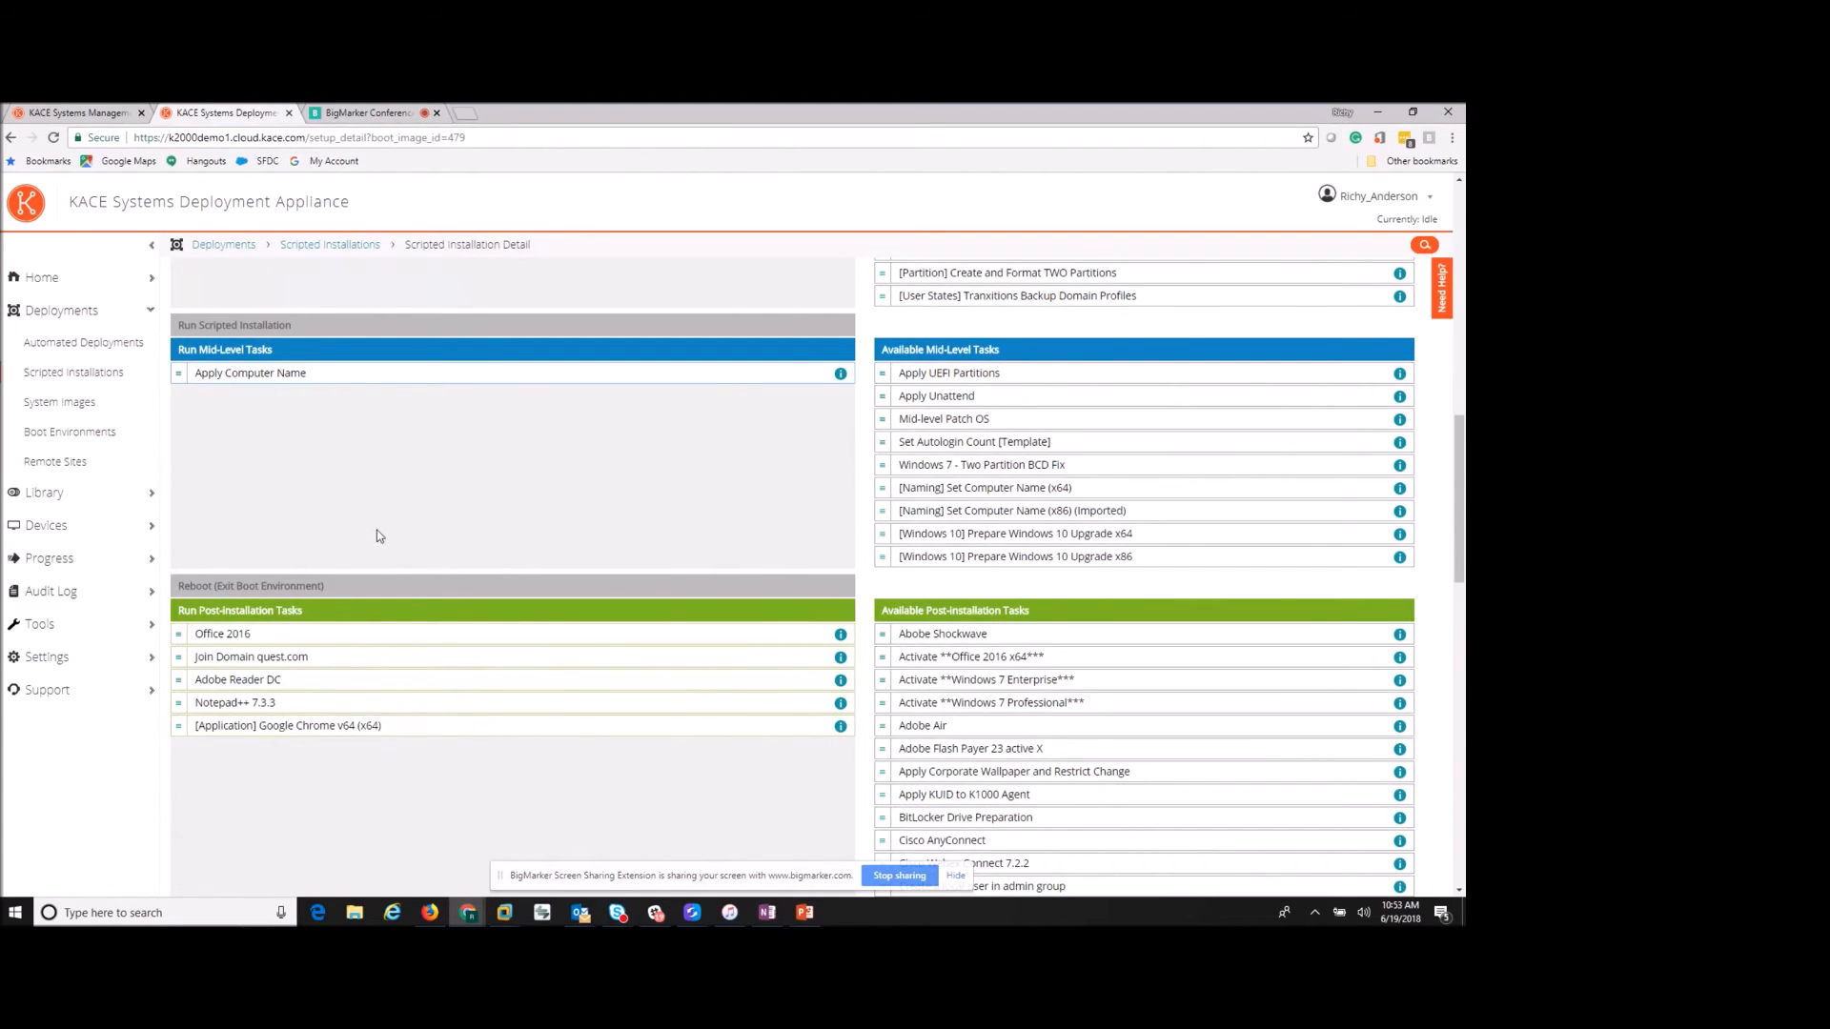
pyautogui.click(82, 467)
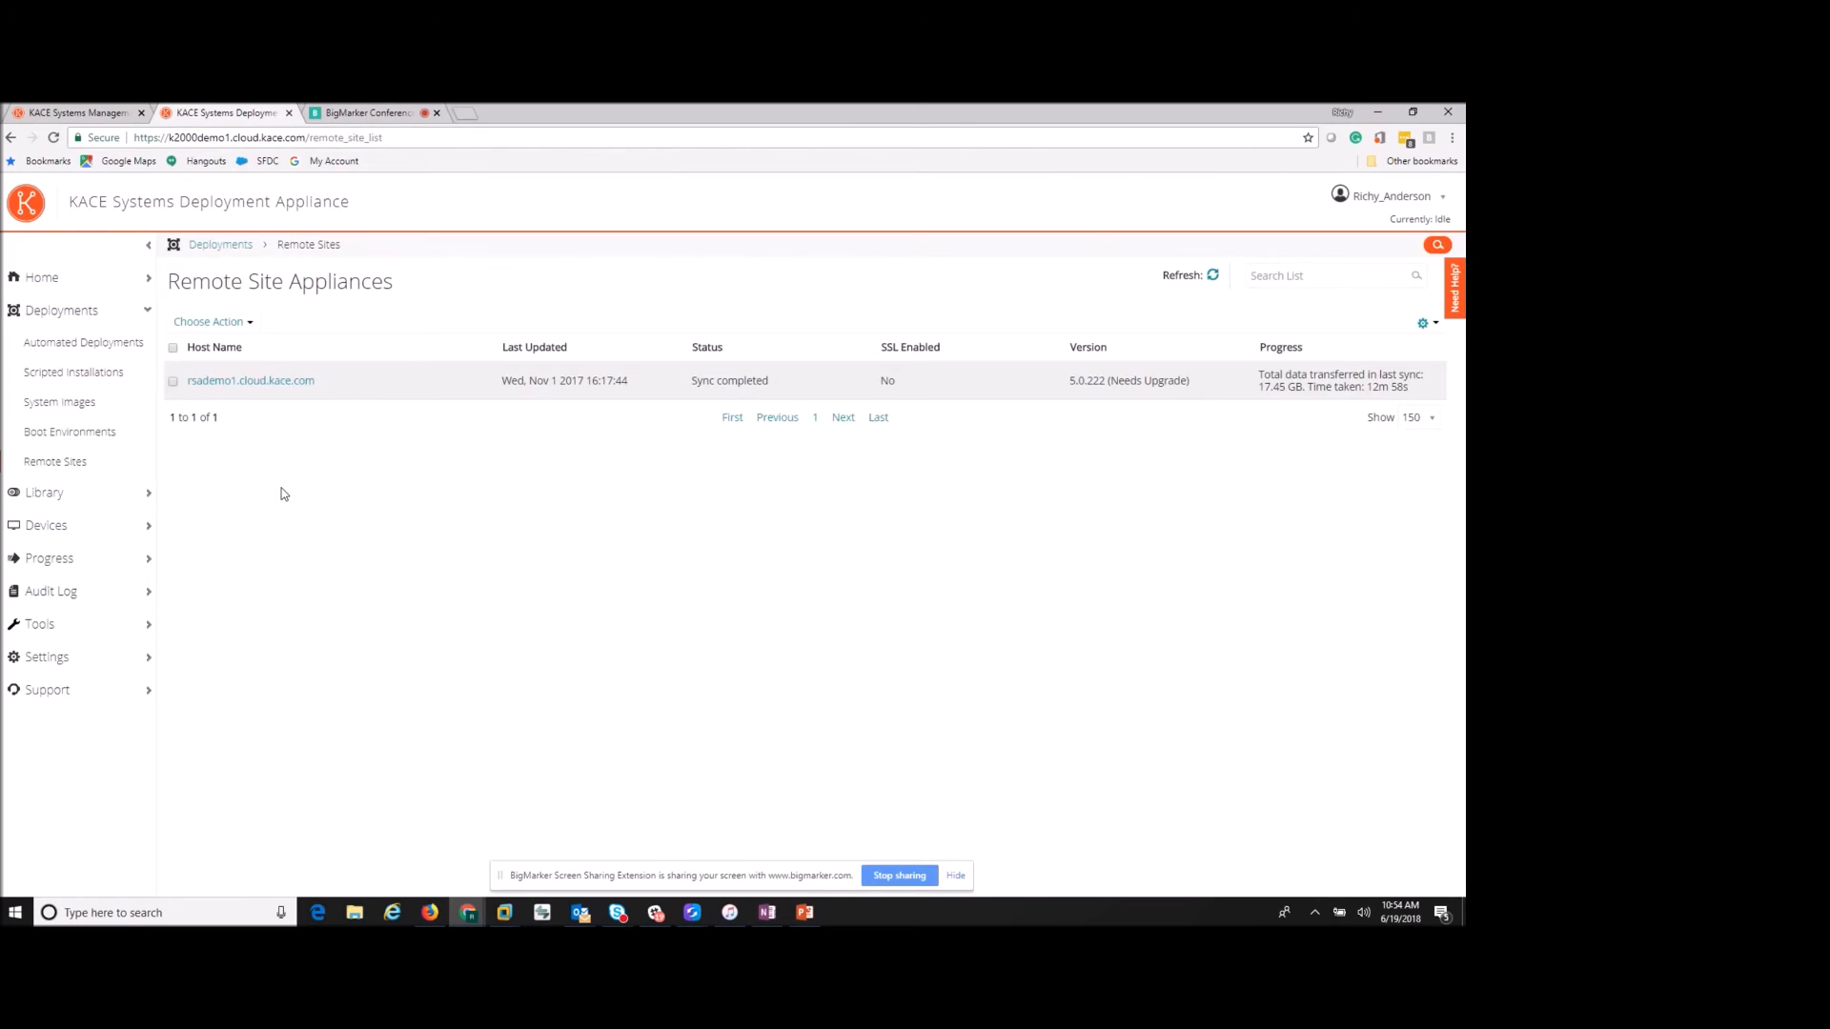
# - Show the Automated Deployments list of 9 deployments, mostly disabled and run once
pyautogui.click(89, 353)
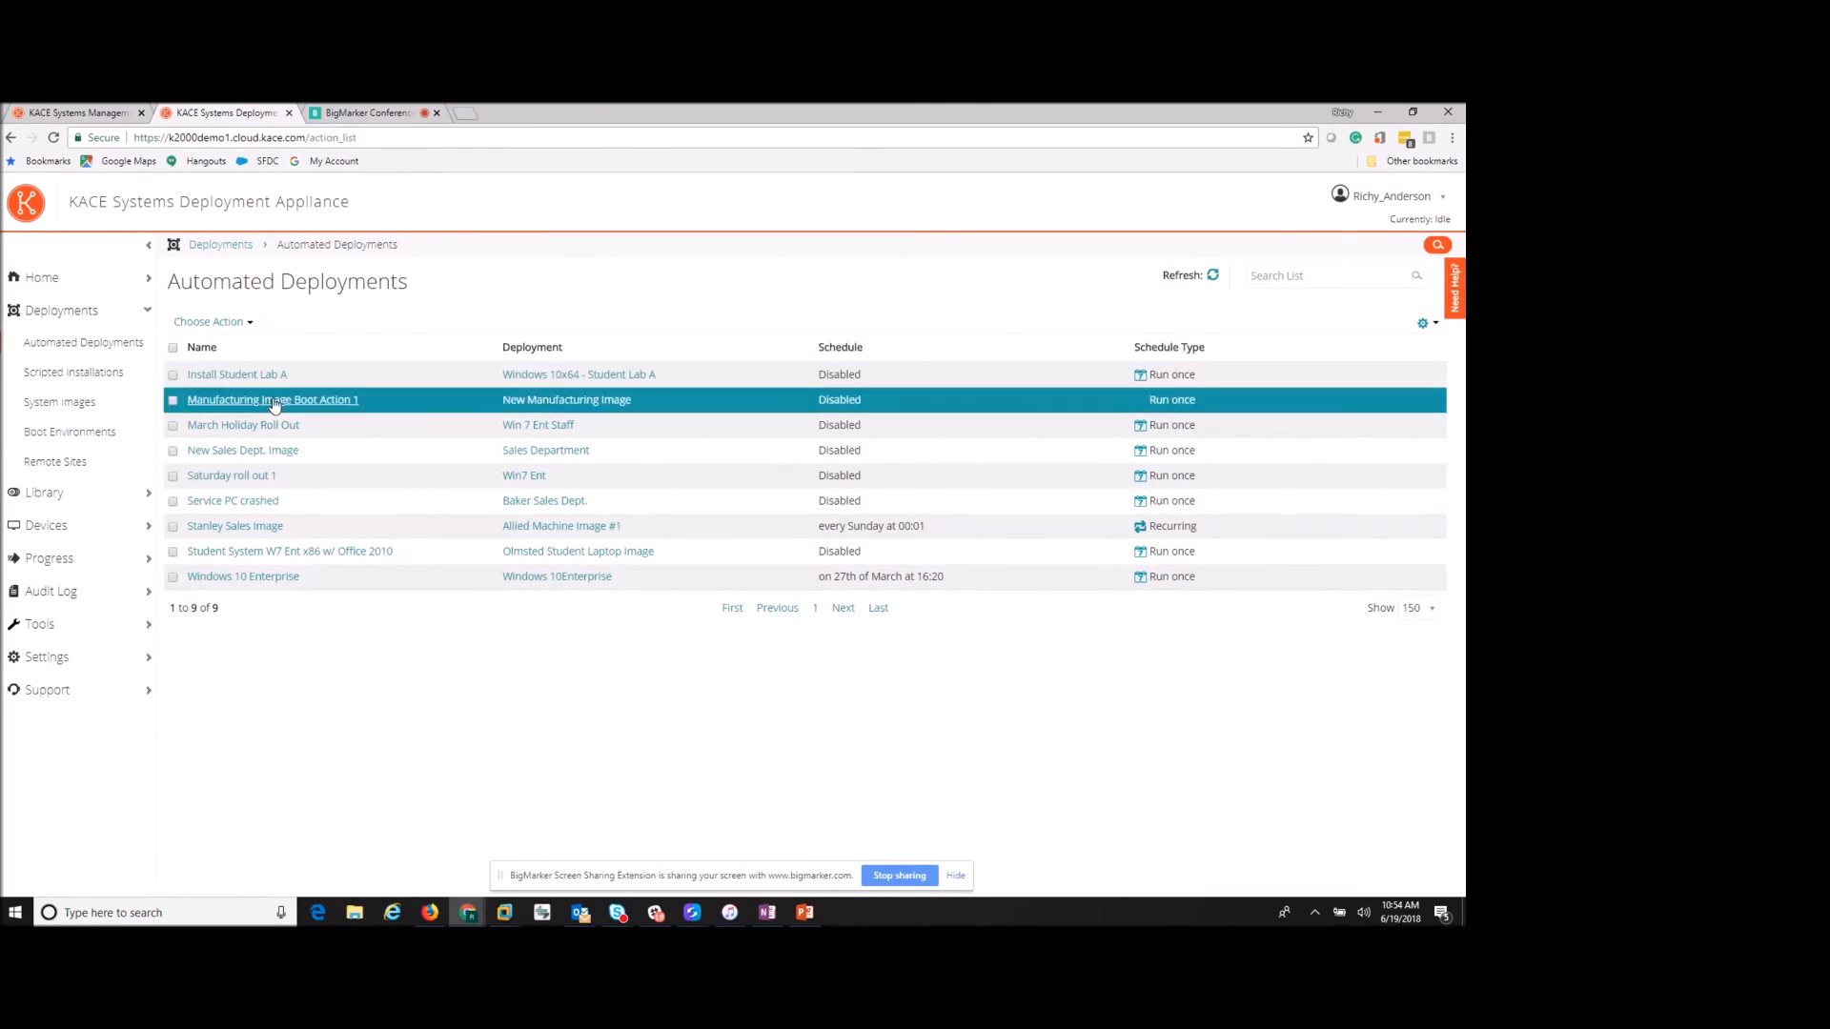
# - Open Install Student Lab A and inspect its scripted installation's source media choices
pyautogui.click(234, 376)
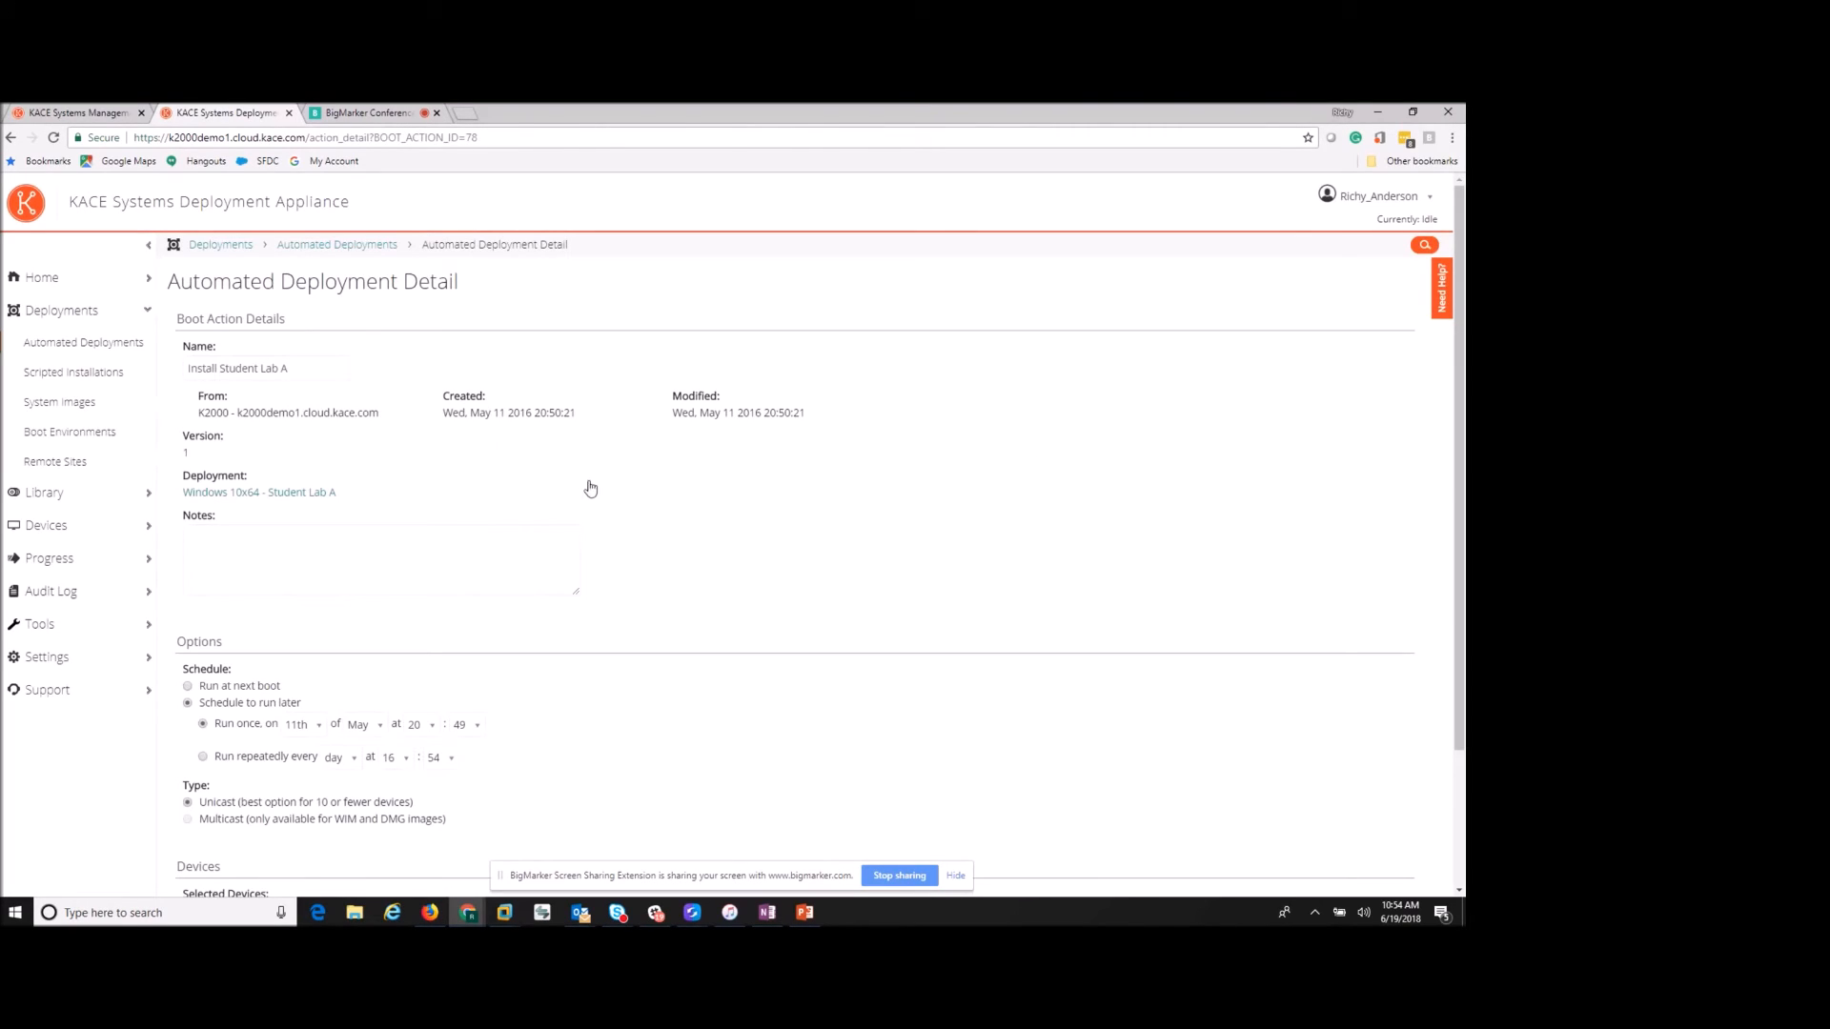
pyautogui.click(272, 494)
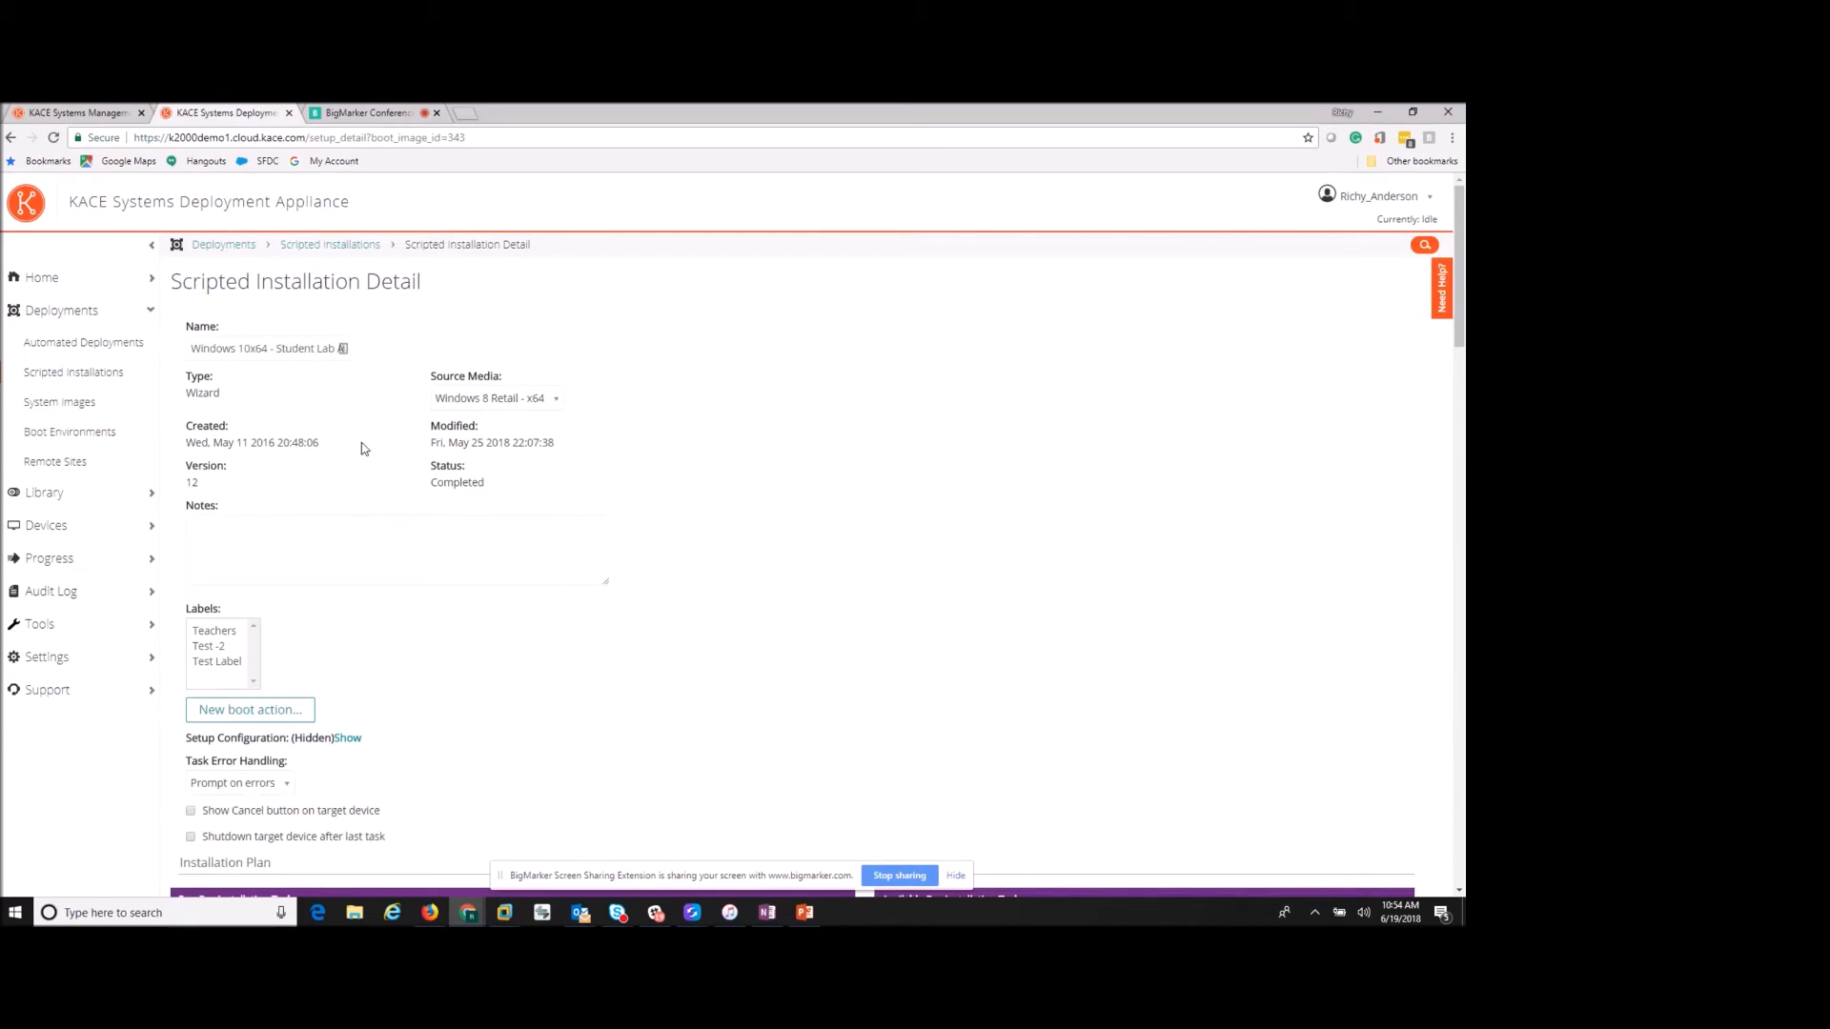
pyautogui.scroll(-1, 362, 443)
pyautogui.scroll(-1, 362, 444)
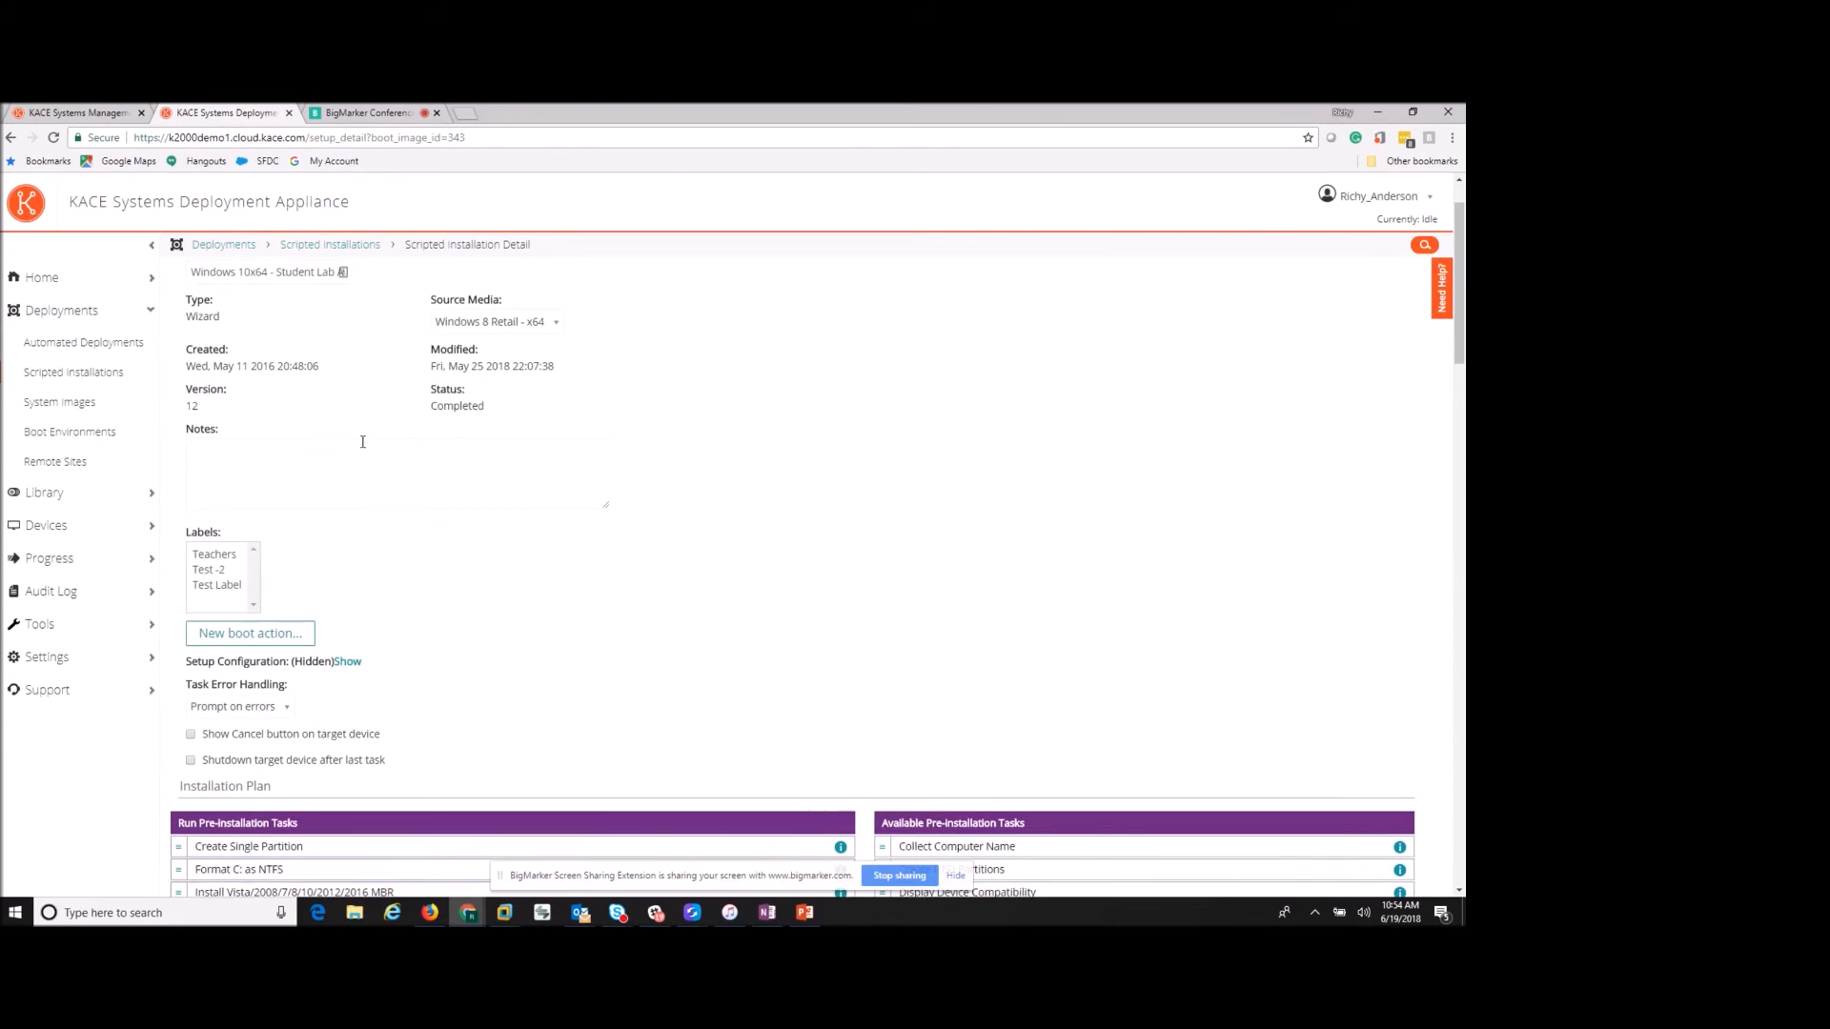
pyautogui.click(499, 324)
pyautogui.click(302, 336)
# - Return to Install Student Lab A's details and review its once-at-20:49 unicast schedule and options
pyautogui.scroll(-3, 327, 381)
pyautogui.scroll(-10, 378, 455)
pyautogui.scroll(12, 379, 455)
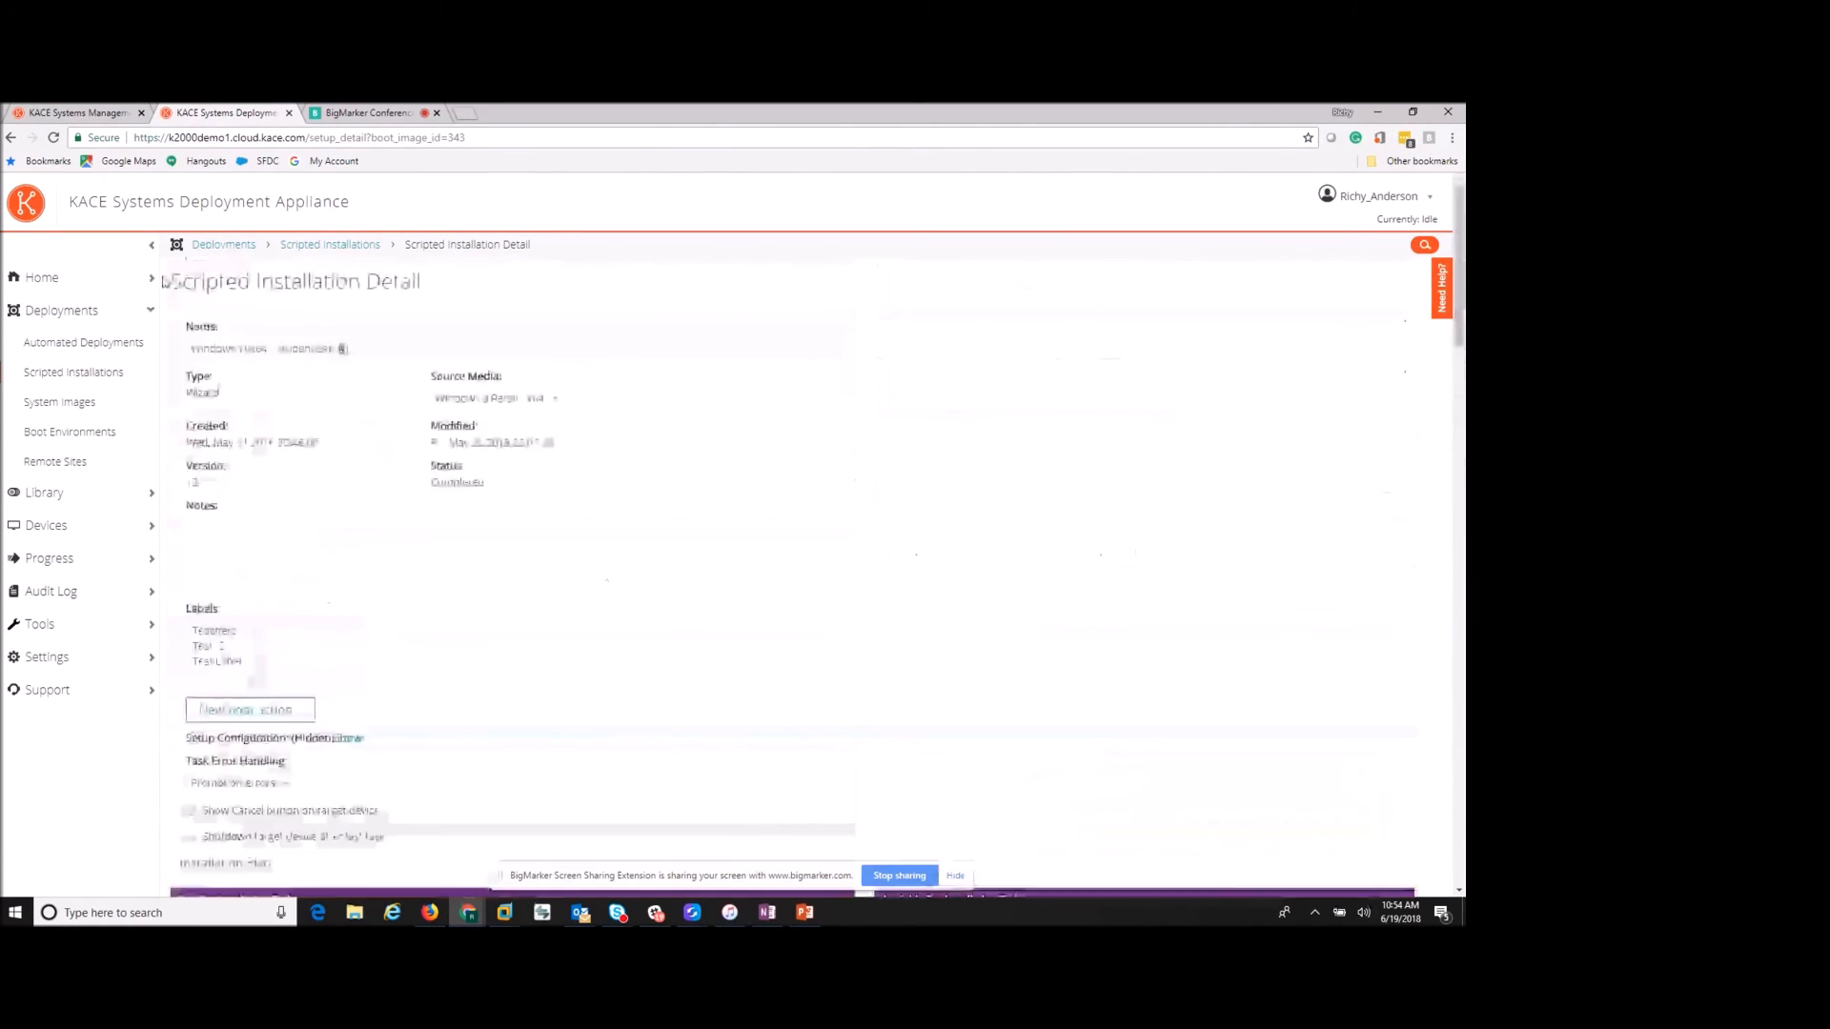
pyautogui.hotkey('alt', 'Left')
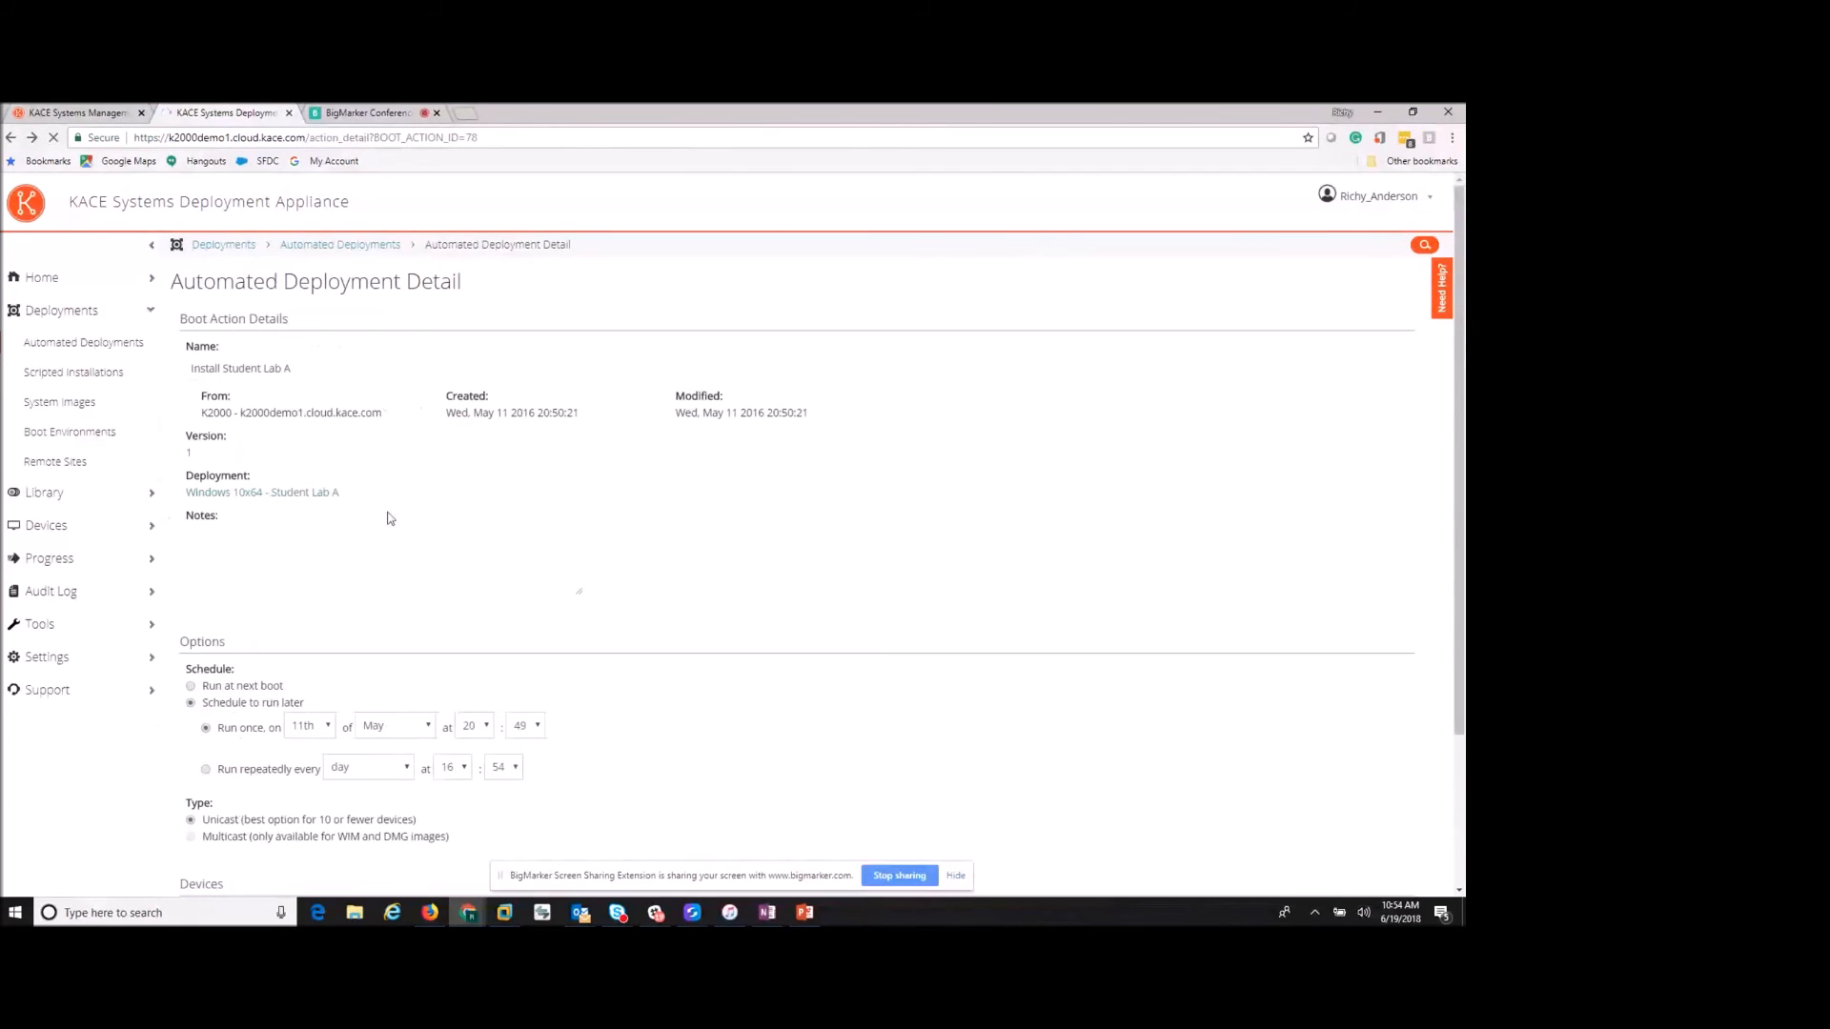
pyautogui.scroll(-3, 401, 523)
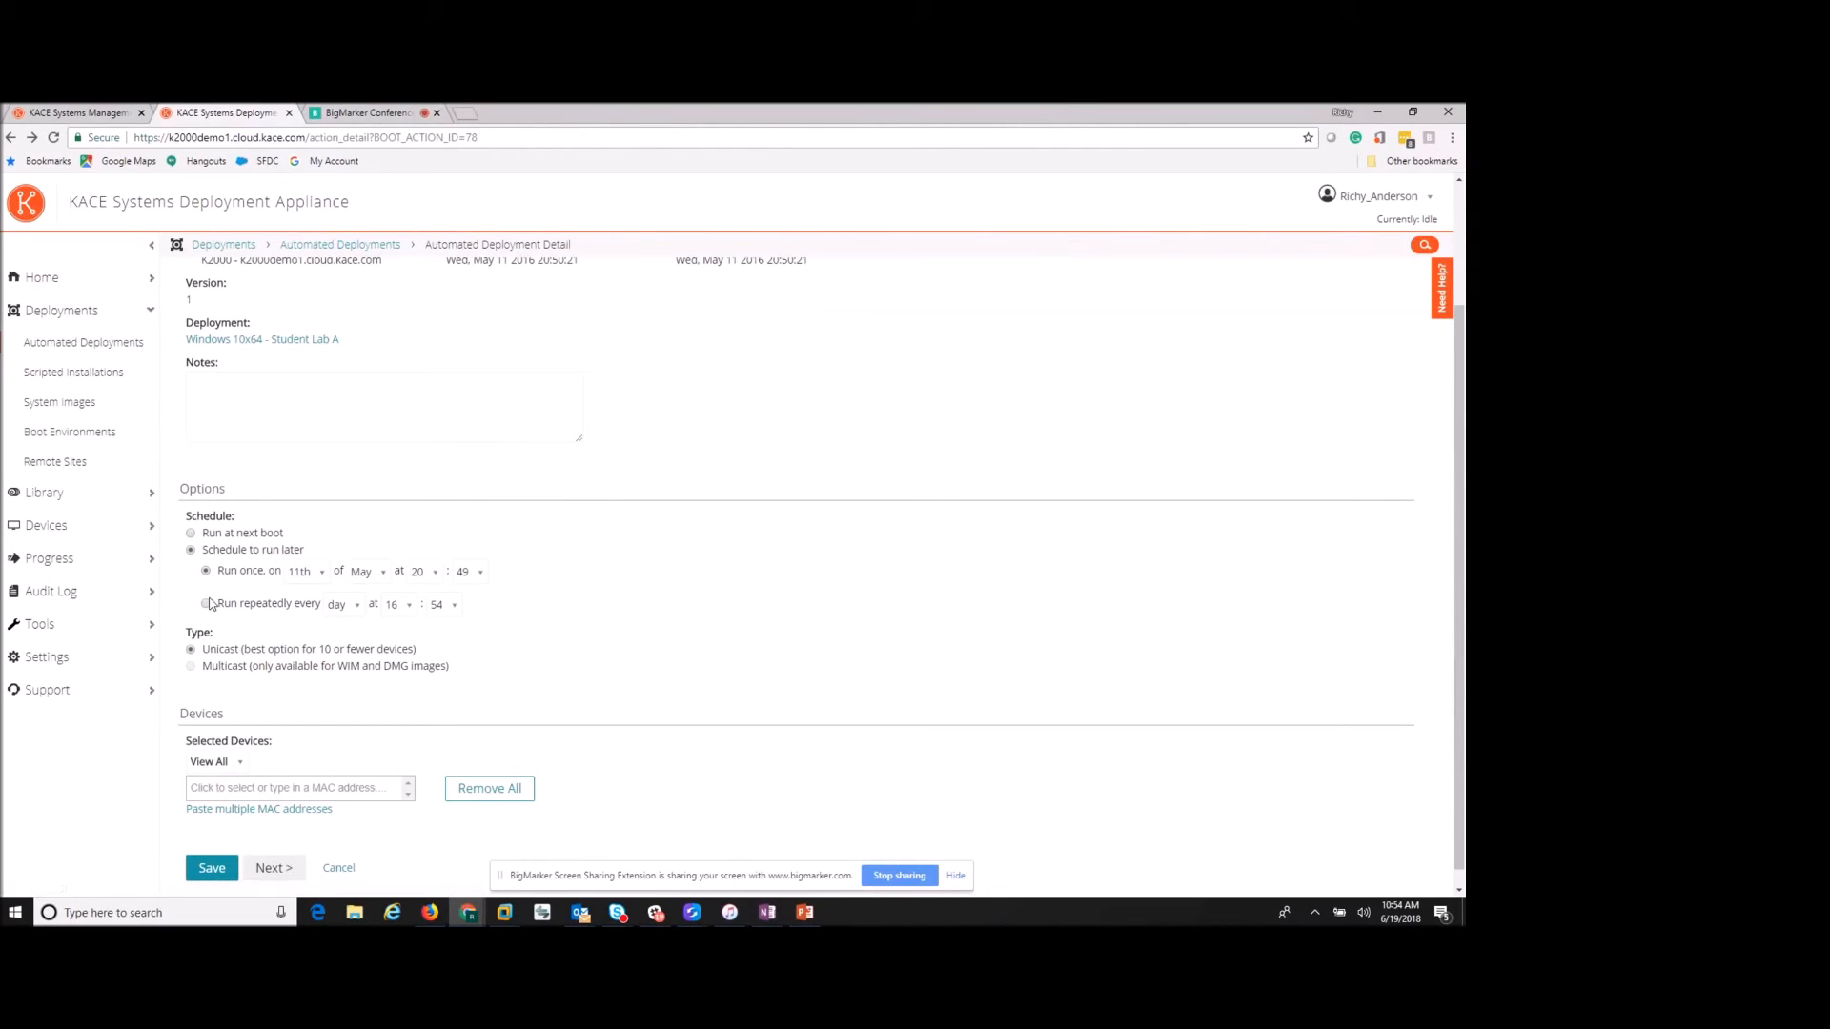
pyautogui.scroll(2, 576, 608)
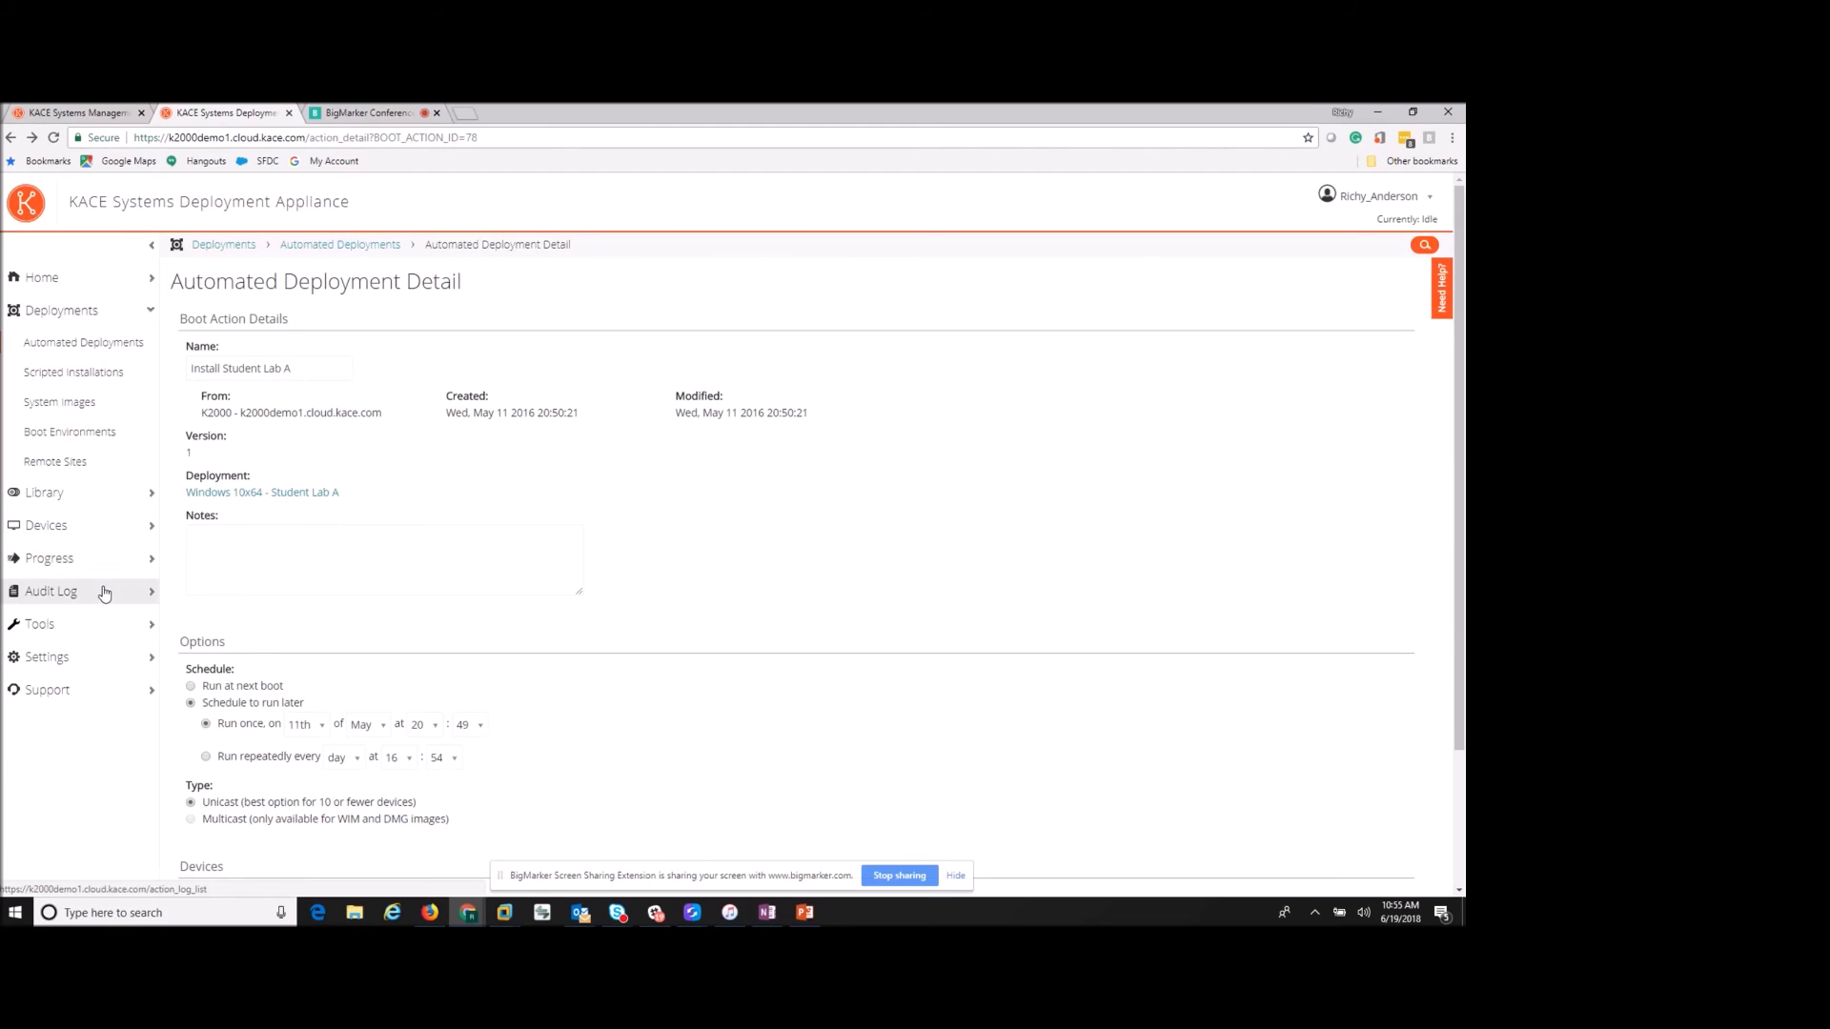
# - Review the Deployment Workbench tools list, then go to the Settings Control Panel
pyautogui.click(95, 628)
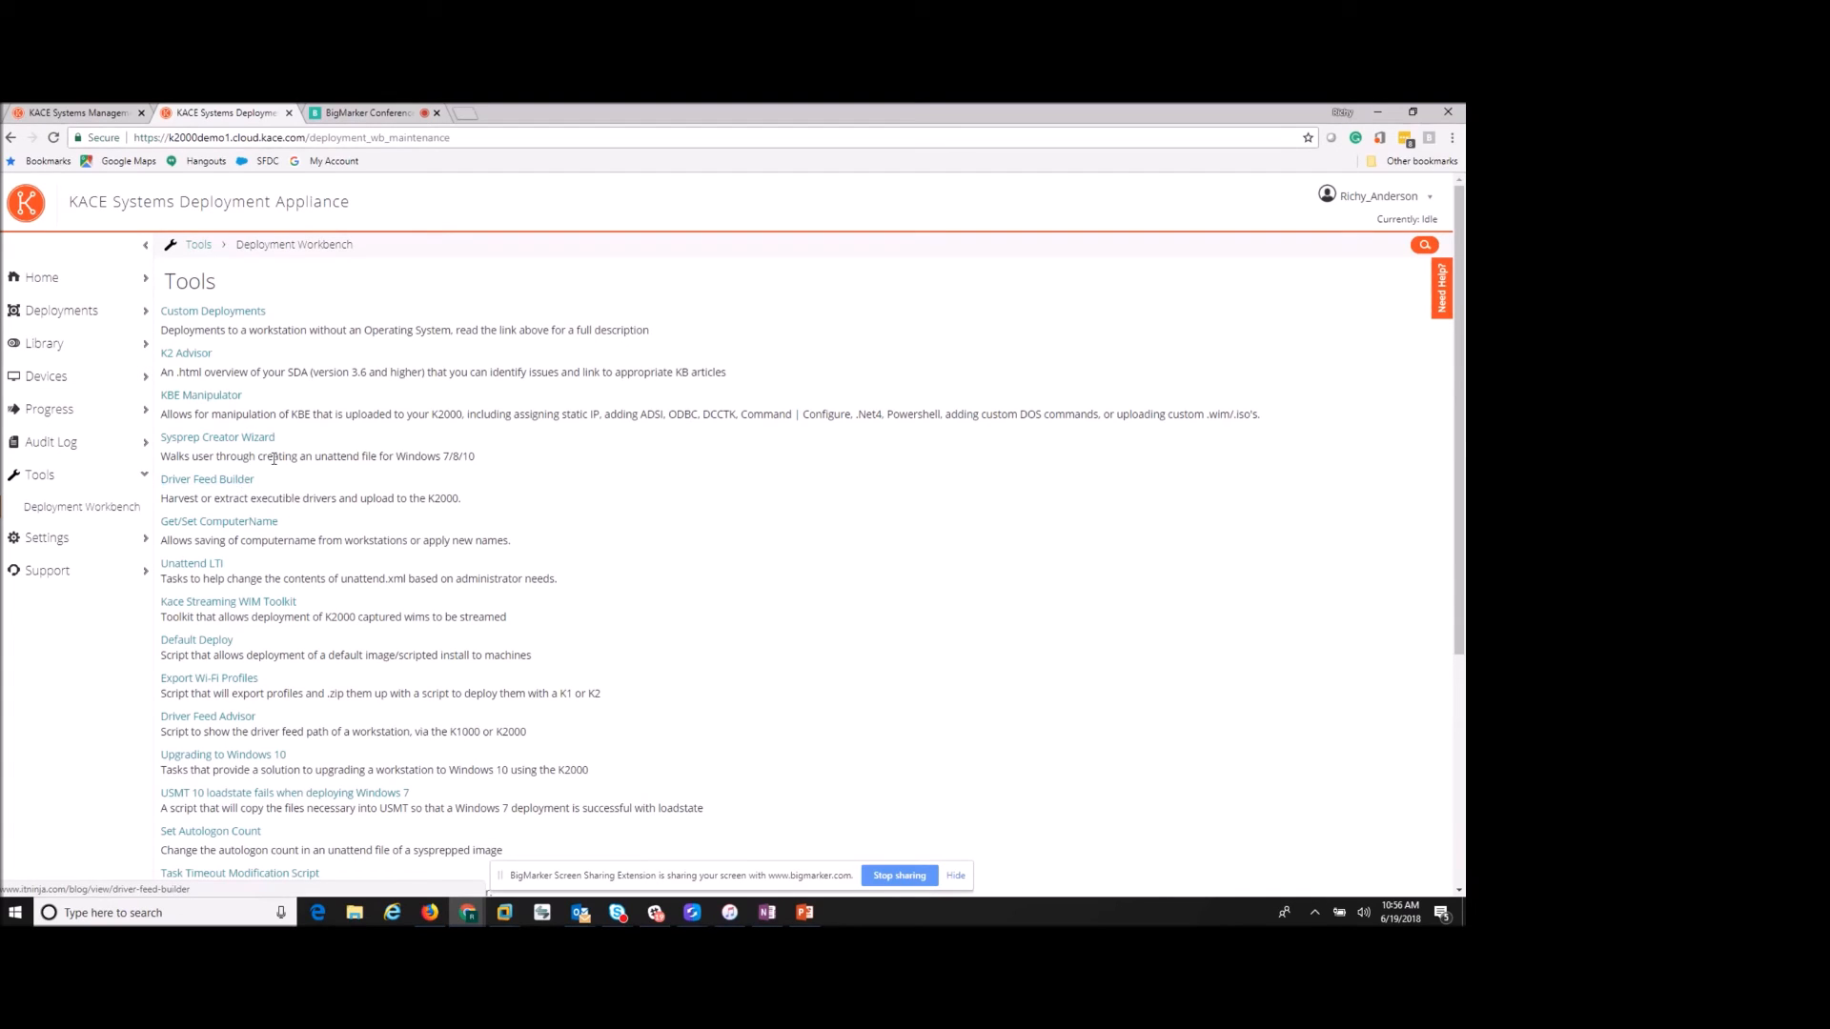
pyautogui.click(108, 545)
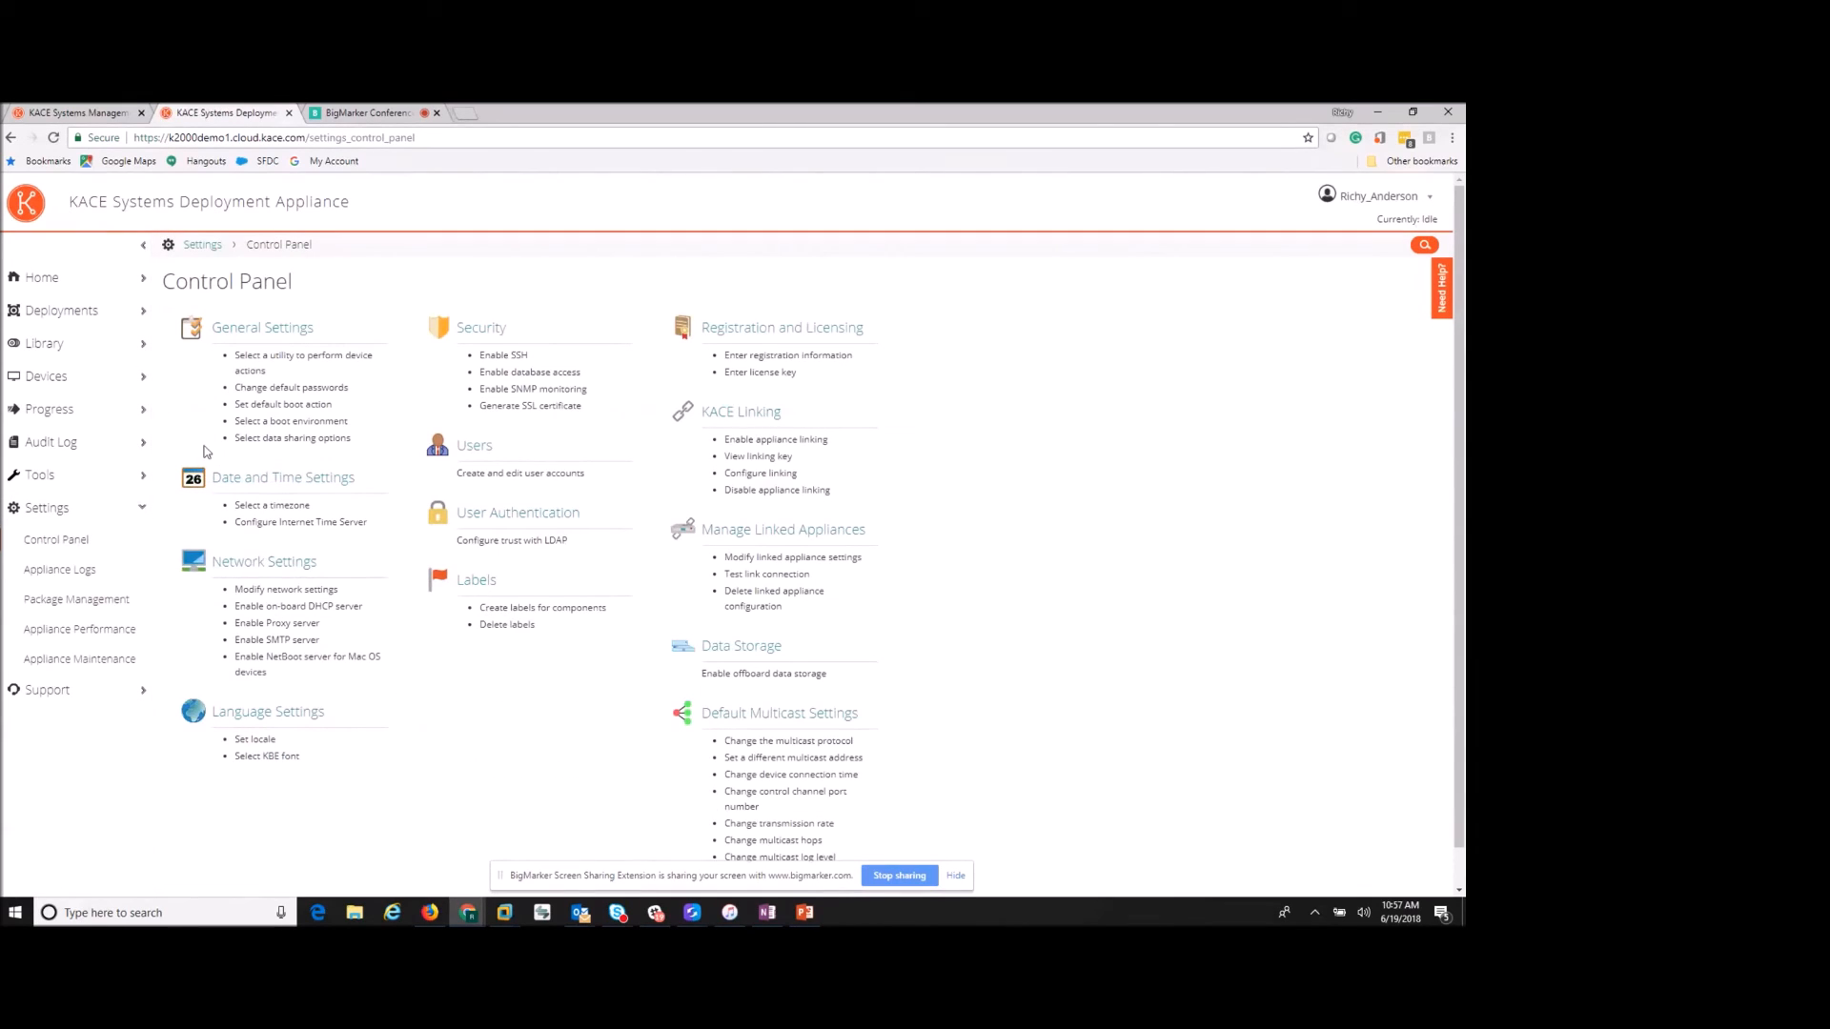
# - Bring up Appliance Maintenance to check version 5.0.1016 and the automatic-update status
pyautogui.click(94, 660)
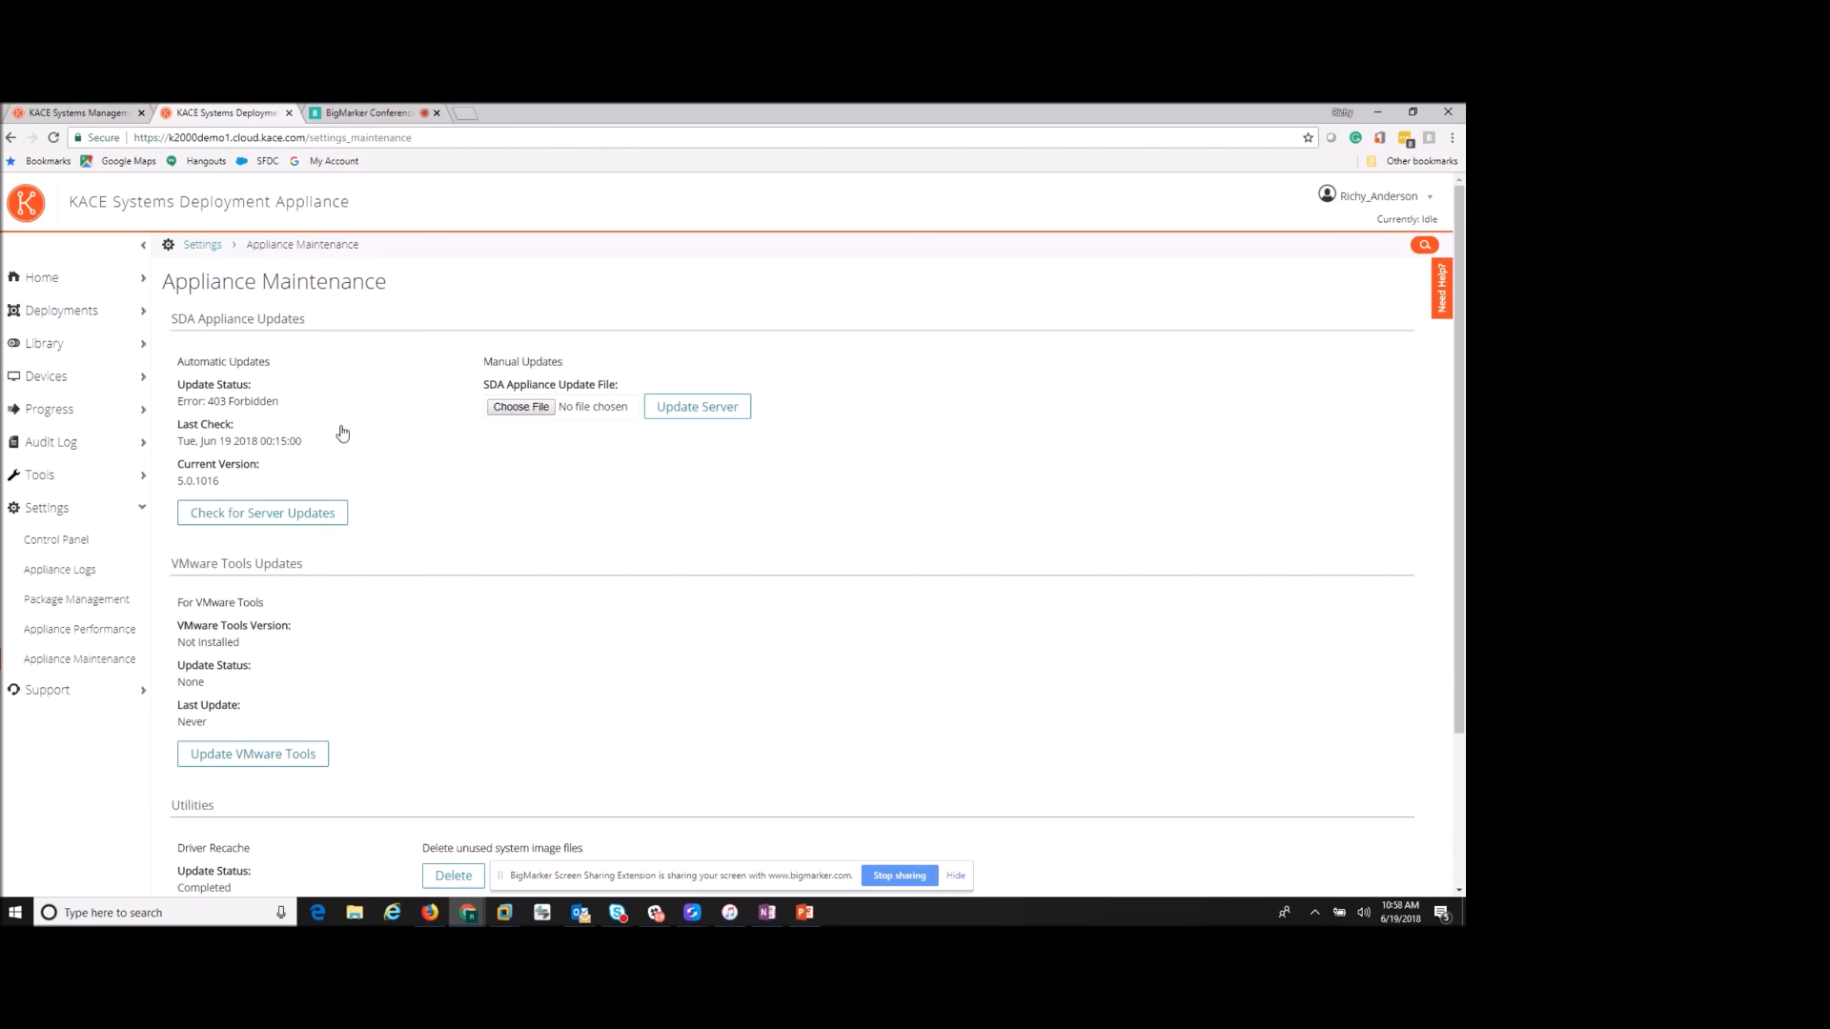
# - Return to the BigMarker room, view the shared handouts, then show the public chat messages
pyautogui.click(104, 117)
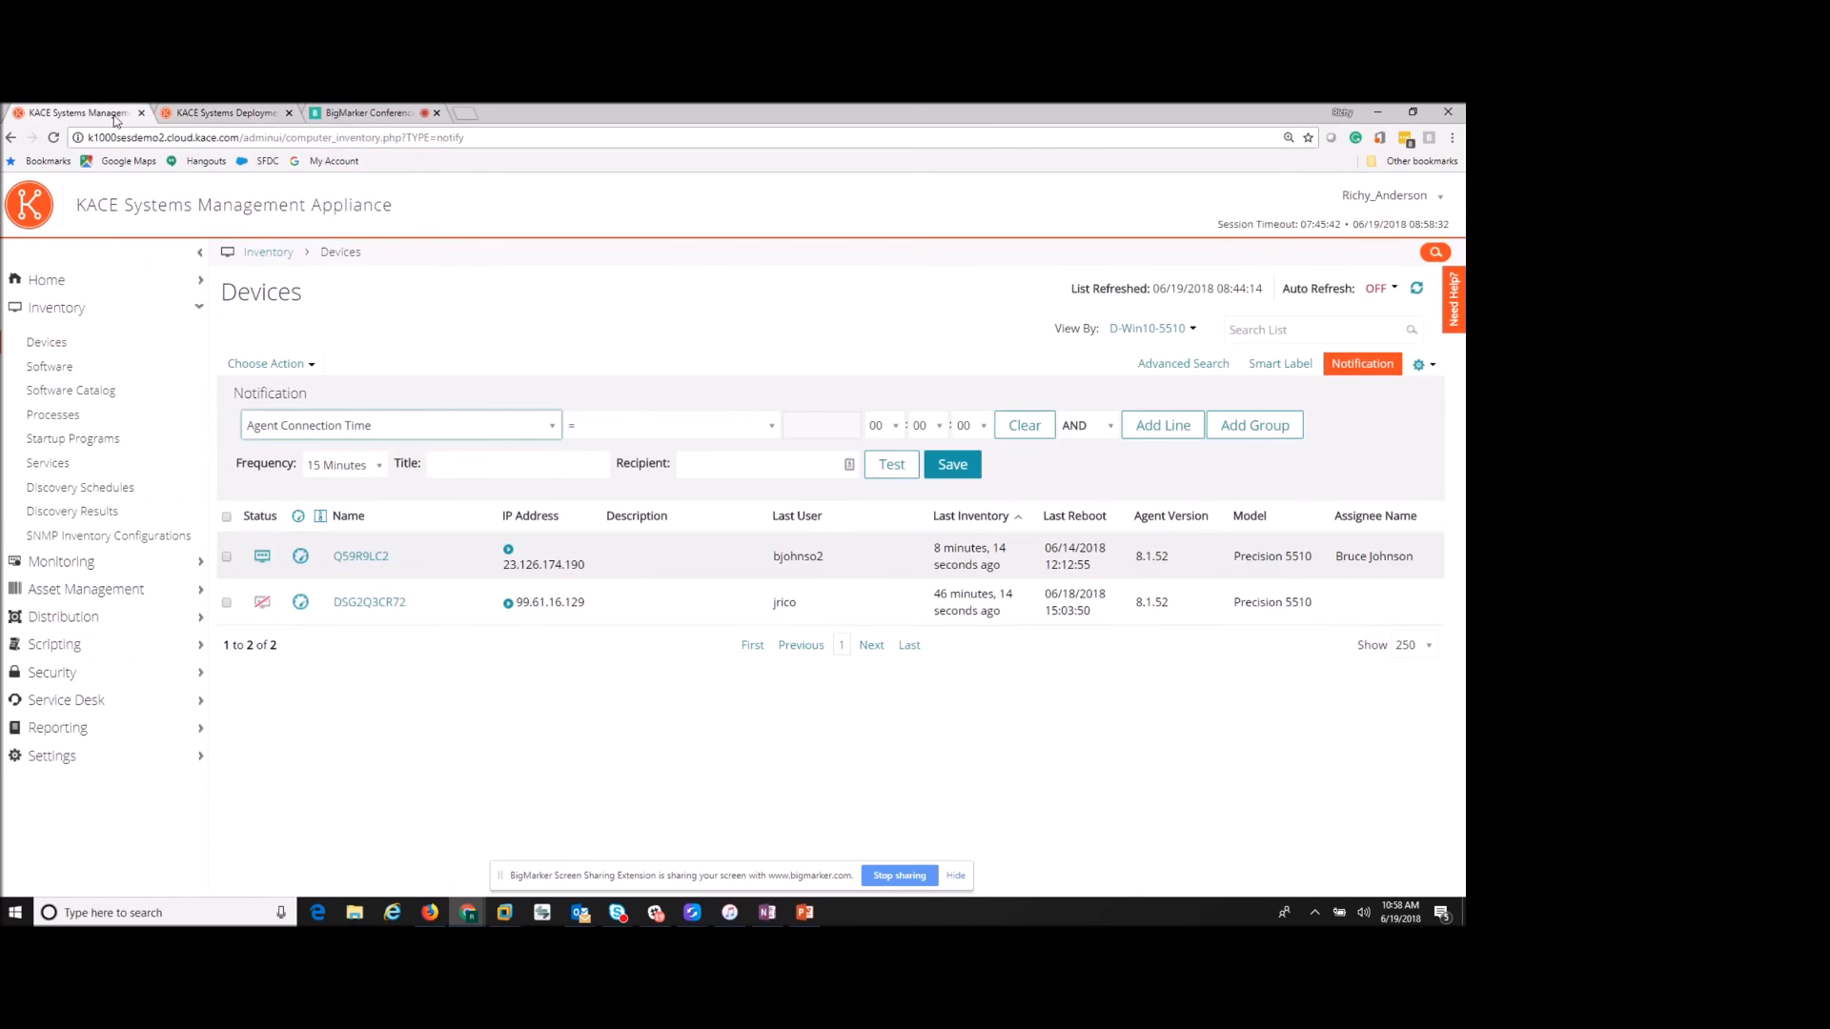
pyautogui.click(370, 116)
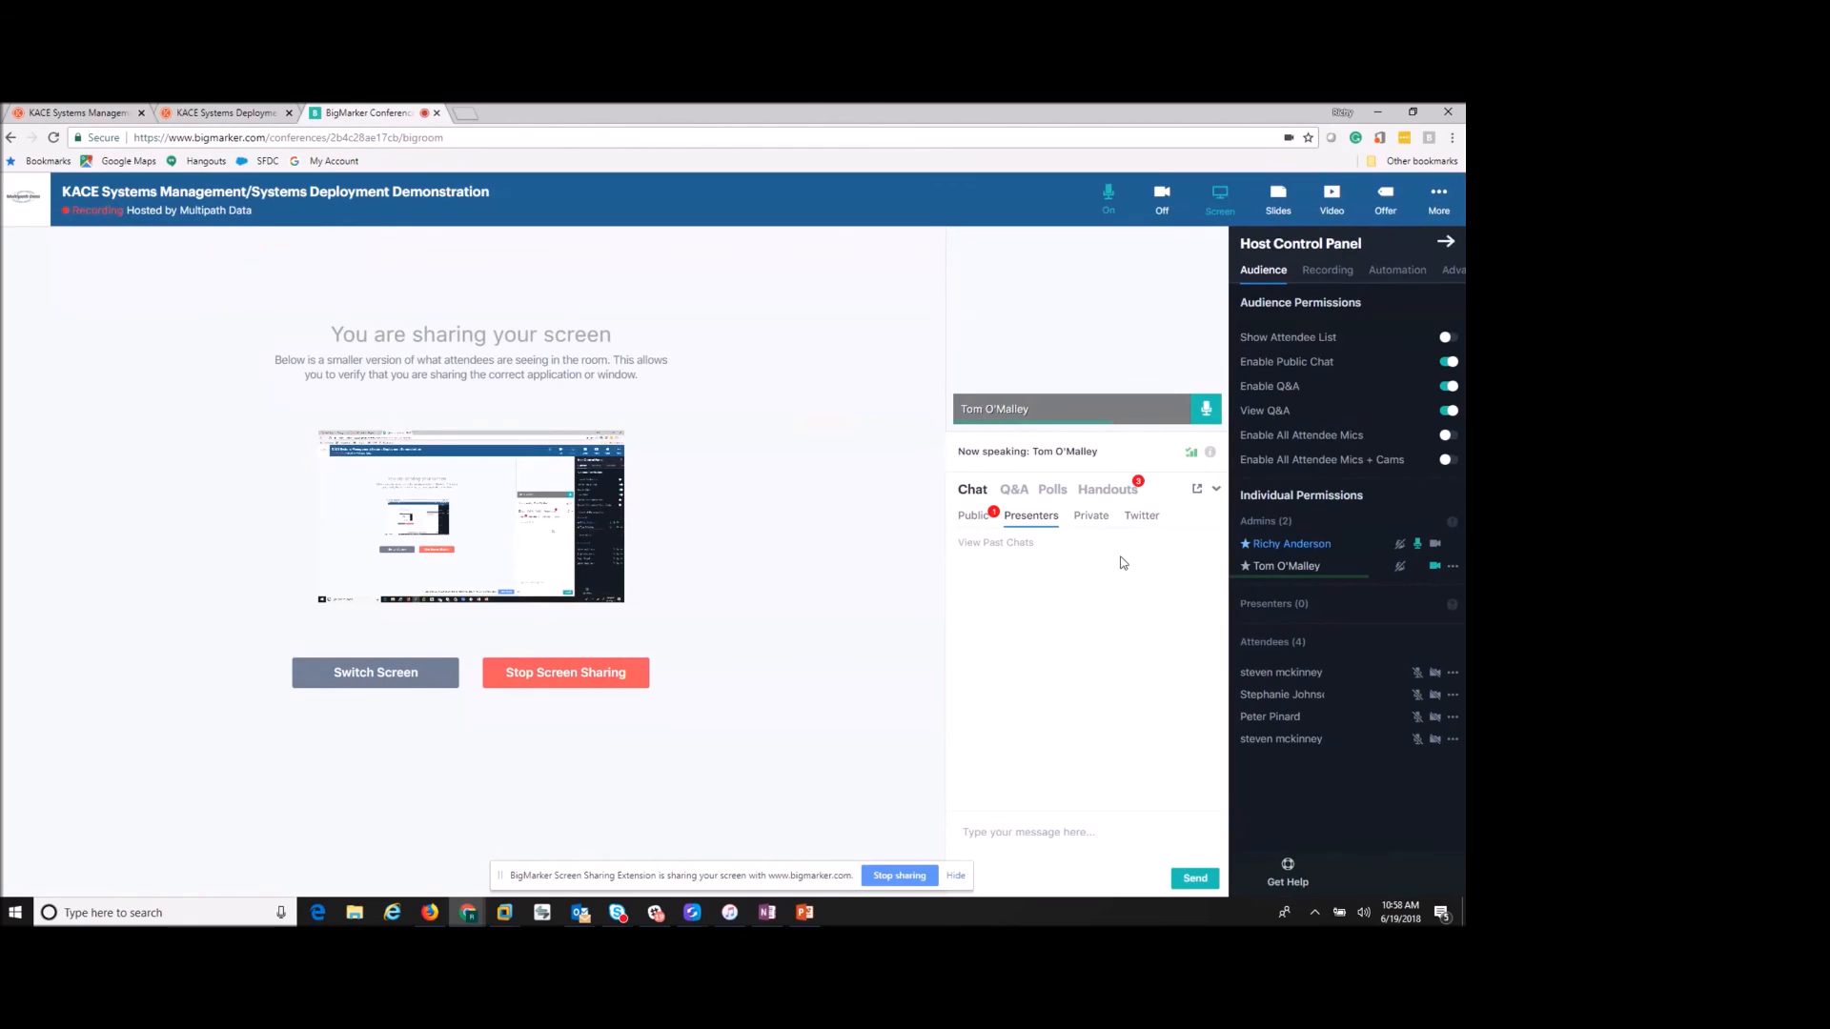
pyautogui.click(1119, 501)
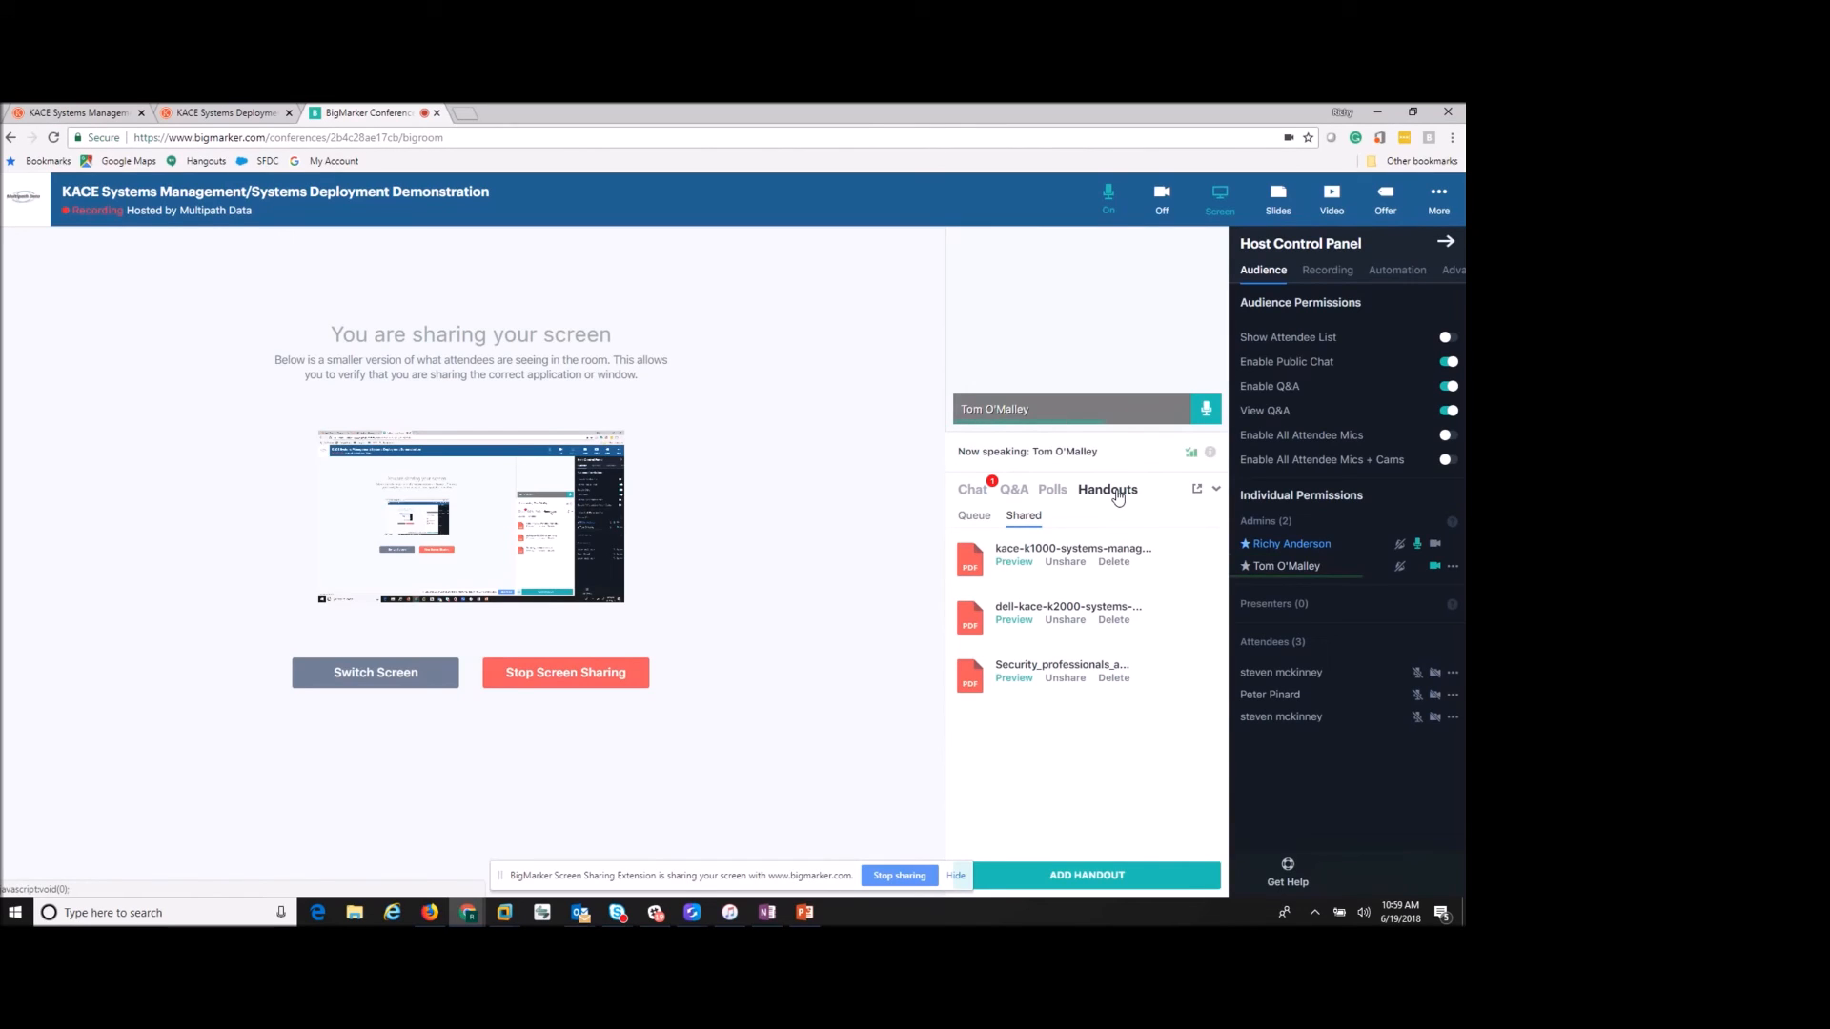
pyautogui.click(981, 493)
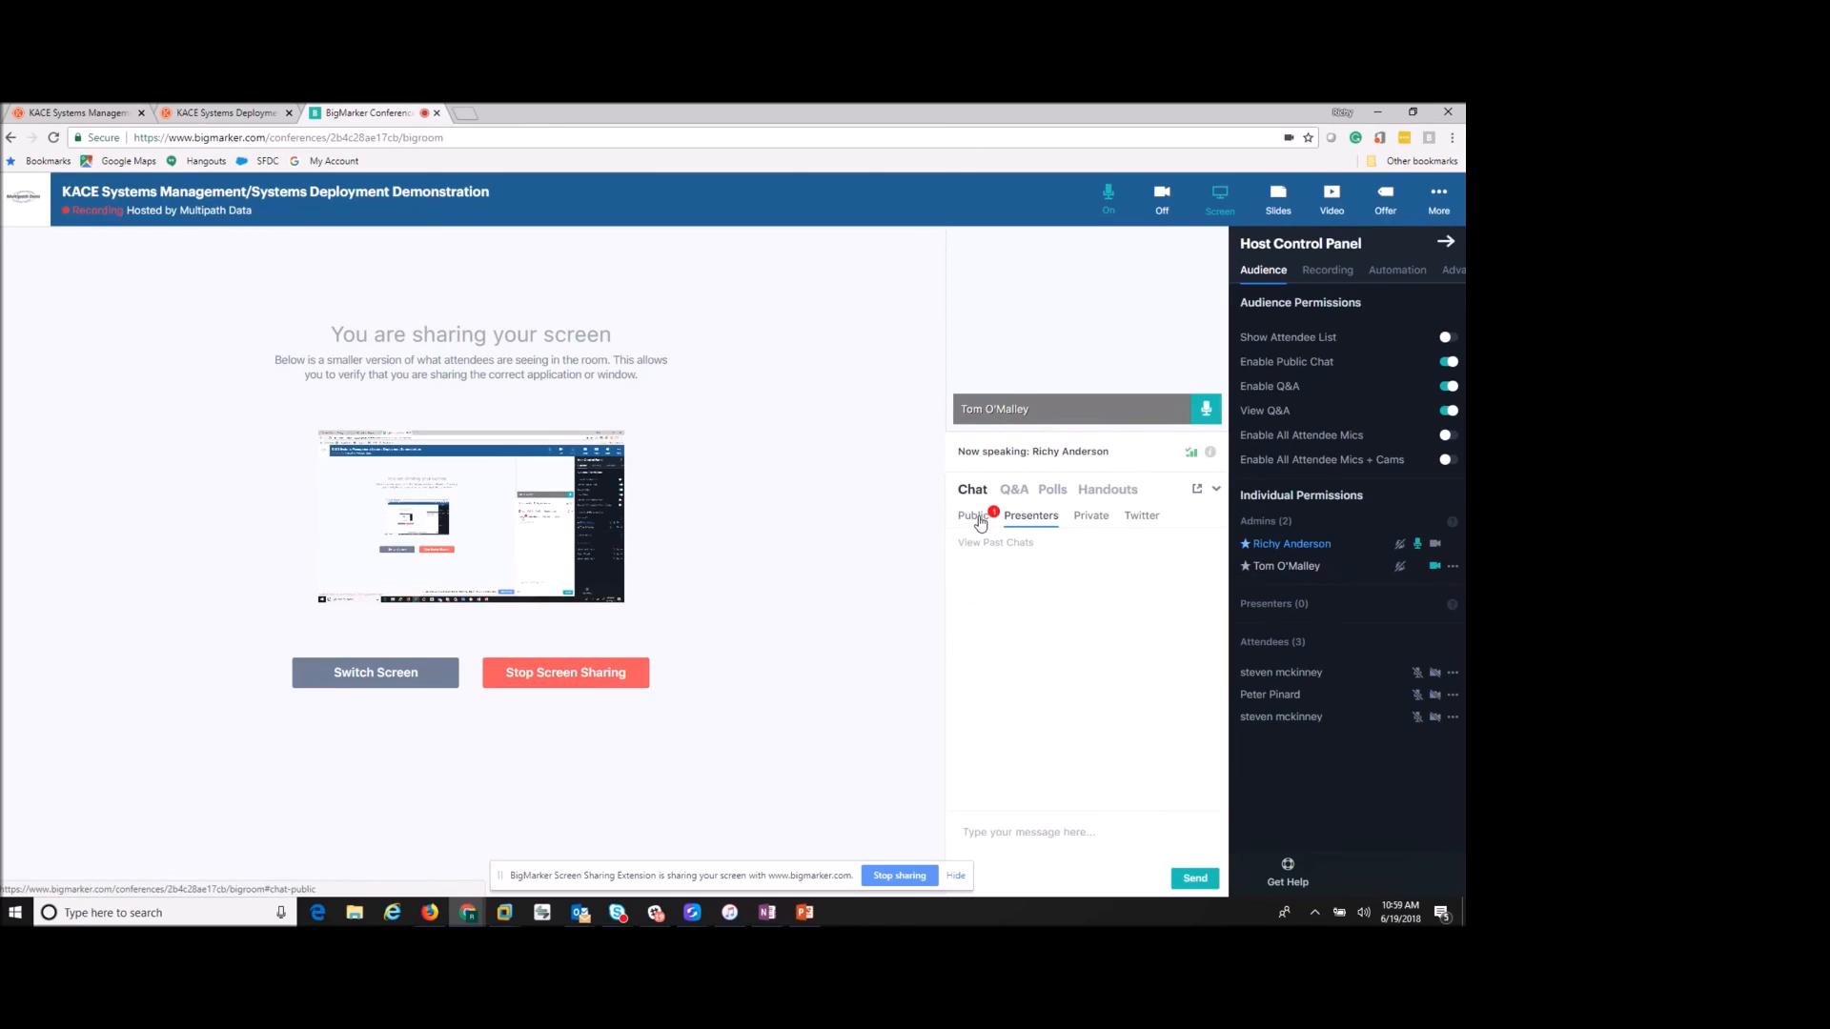
pyautogui.click(974, 516)
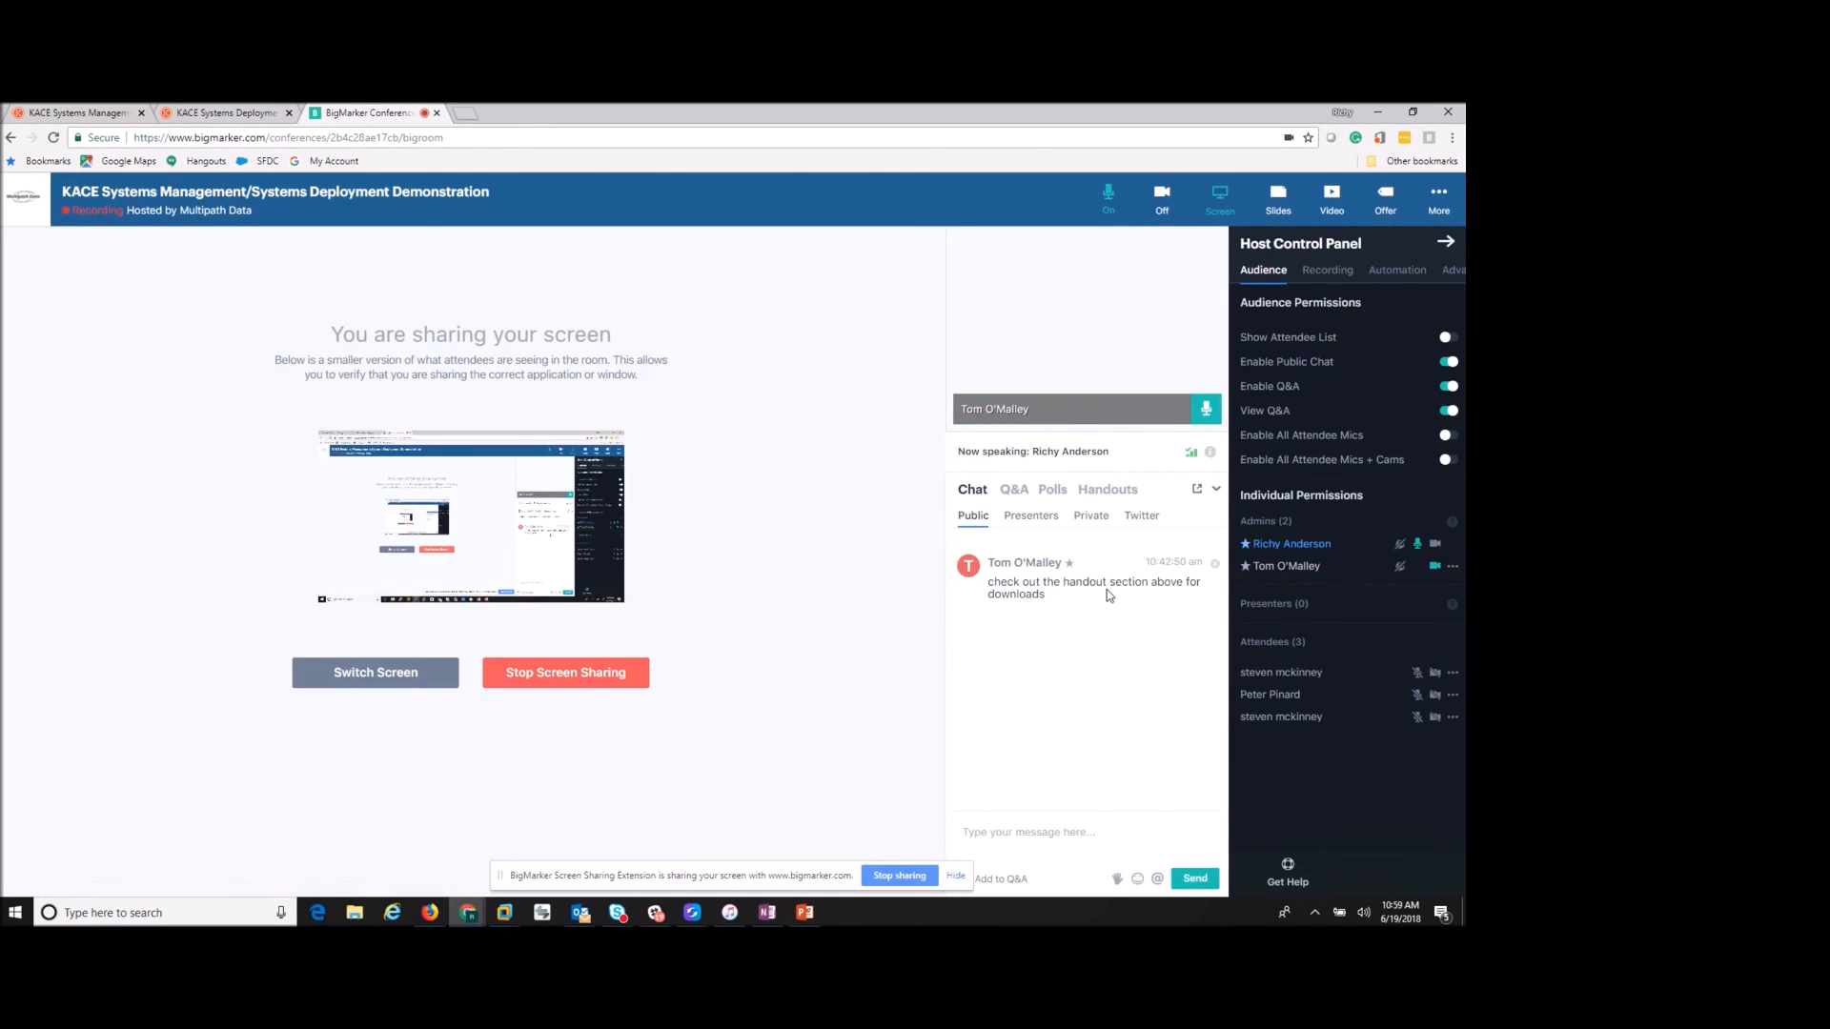